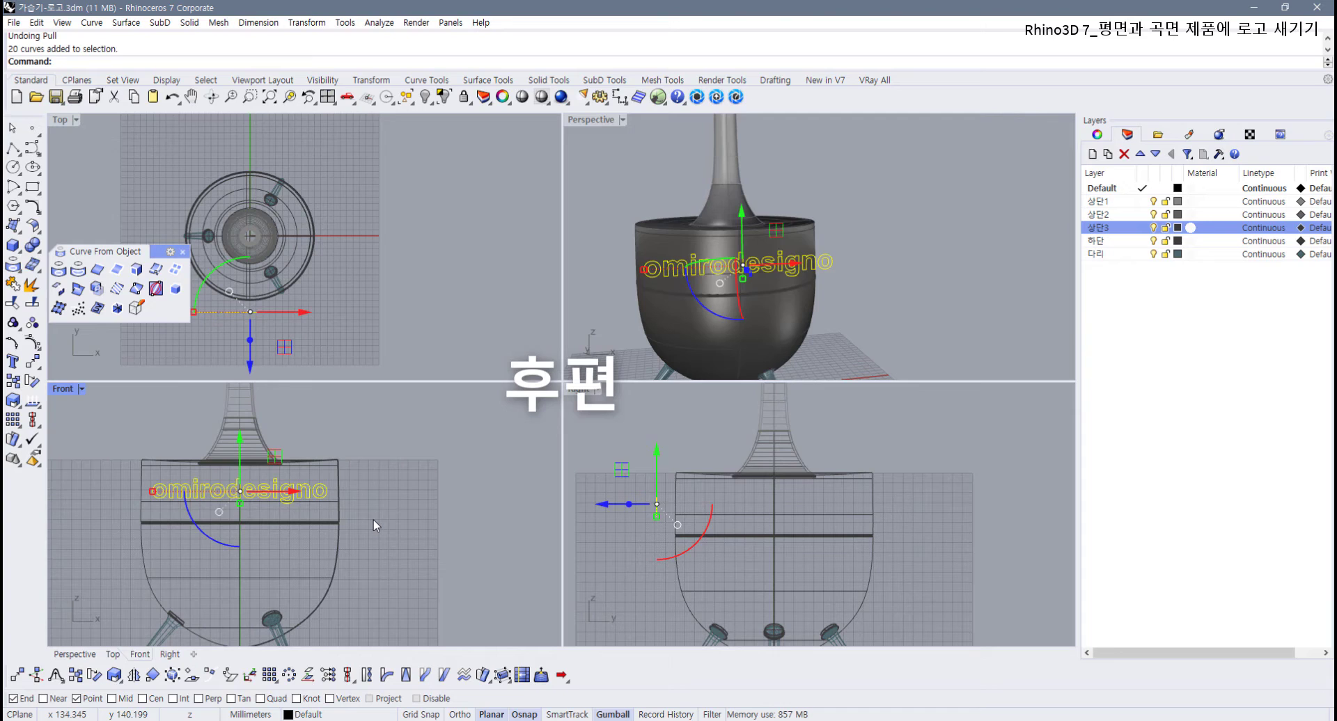
# Step: Delete the selected omirodesigno logo curves from in front of the pot's upper band
pyautogui.press('Delete')
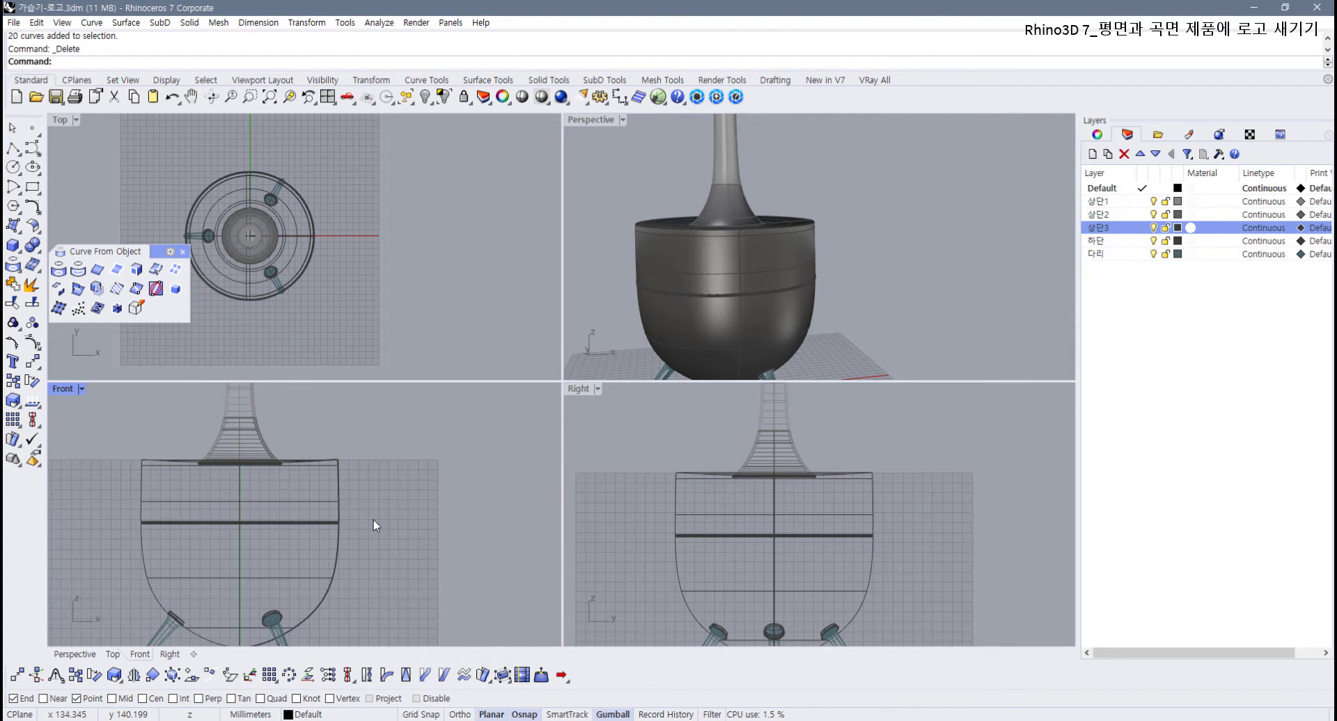
pyautogui.scroll(3, 230, 508)
pyautogui.moveTo(232, 504); pyautogui.dragTo(277, 508, button='right')
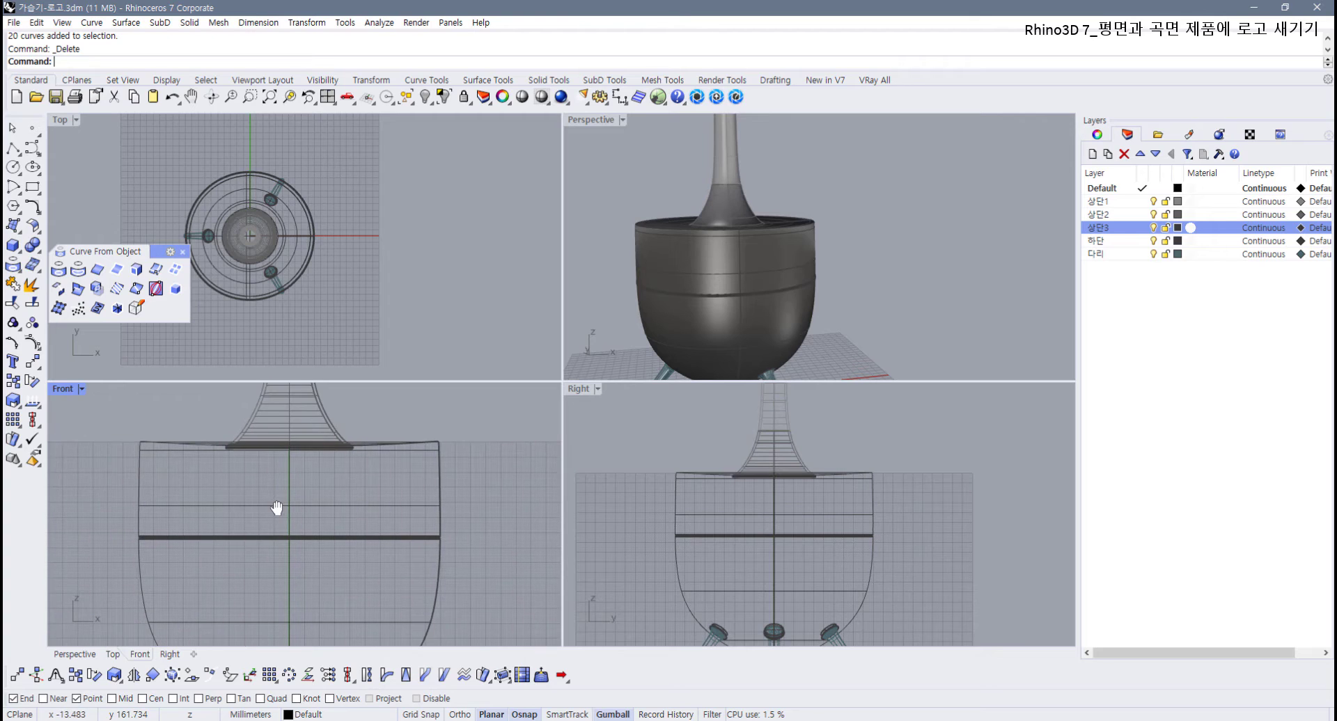
pyautogui.scroll(2, 217, 503)
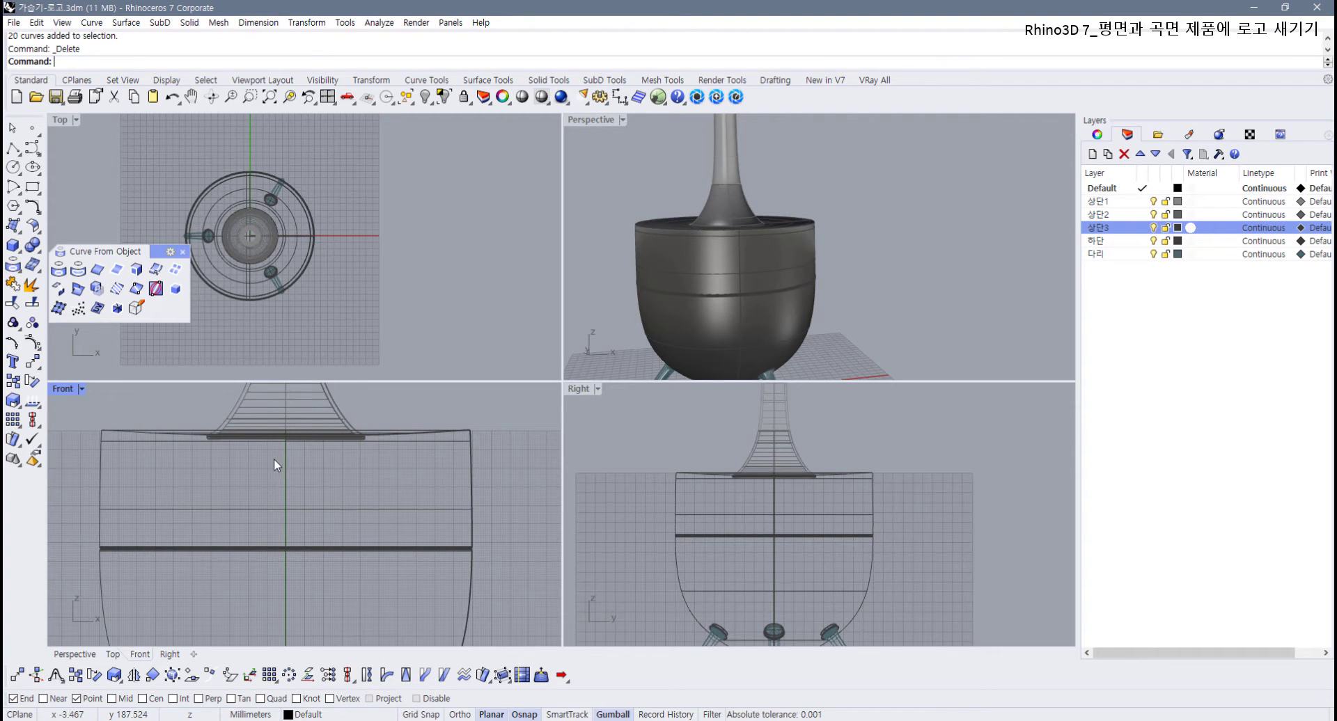
pyautogui.moveTo(196, 458); pyautogui.dragTo(199, 512)
pyautogui.moveTo(133, 464)
pyautogui.mouseDown()
pyautogui.moveTo(139, 524)
pyautogui.moveTo(284, 446)
pyautogui.moveTo(448, 446)
pyautogui.moveTo(449, 526)
pyautogui.moveTo(119, 555)
pyautogui.mouseUp()
pyautogui.moveTo(154, 495); pyautogui.dragTo(408, 497)
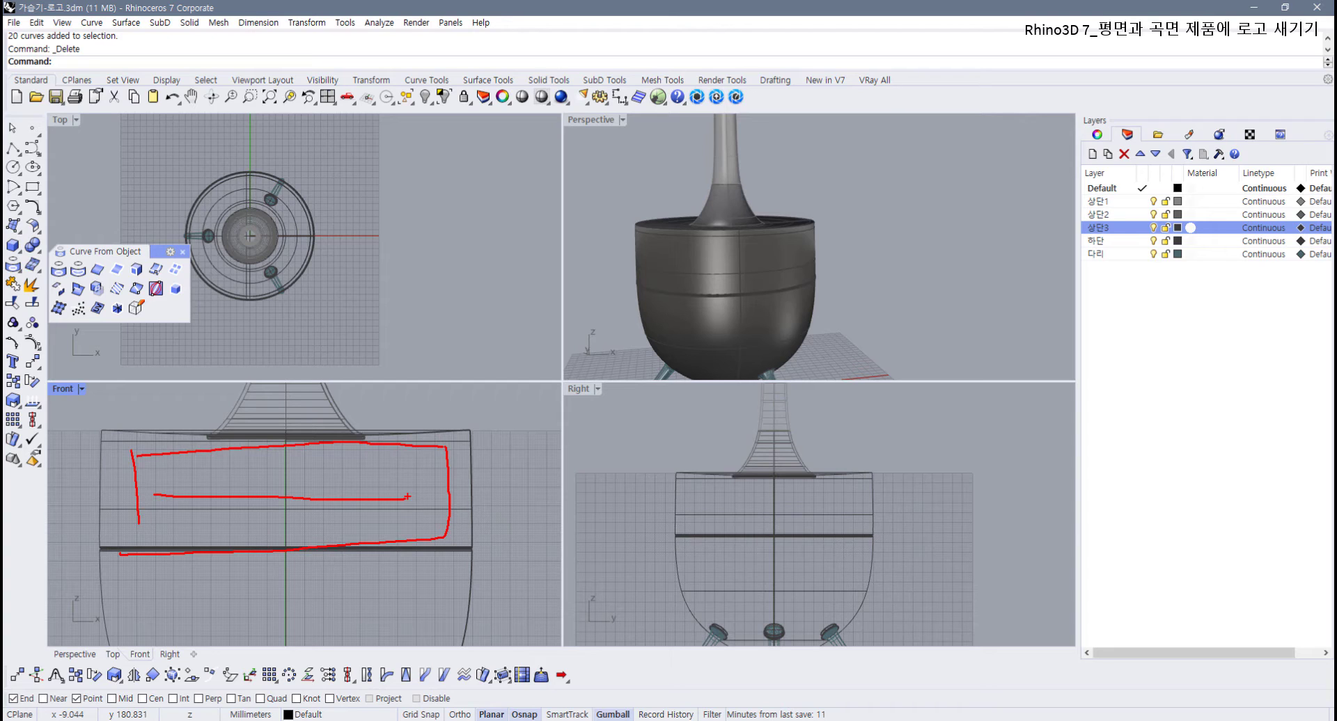
pyautogui.click(449, 484)
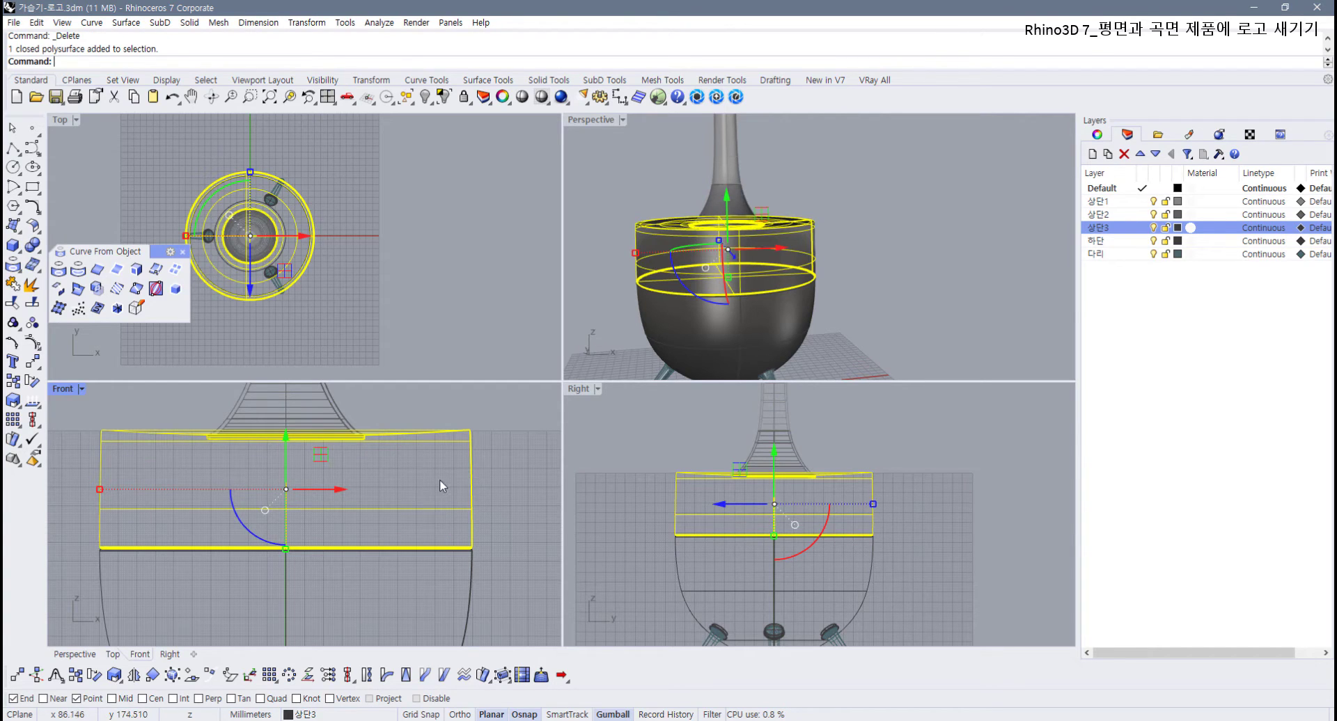
pyautogui.click(517, 474)
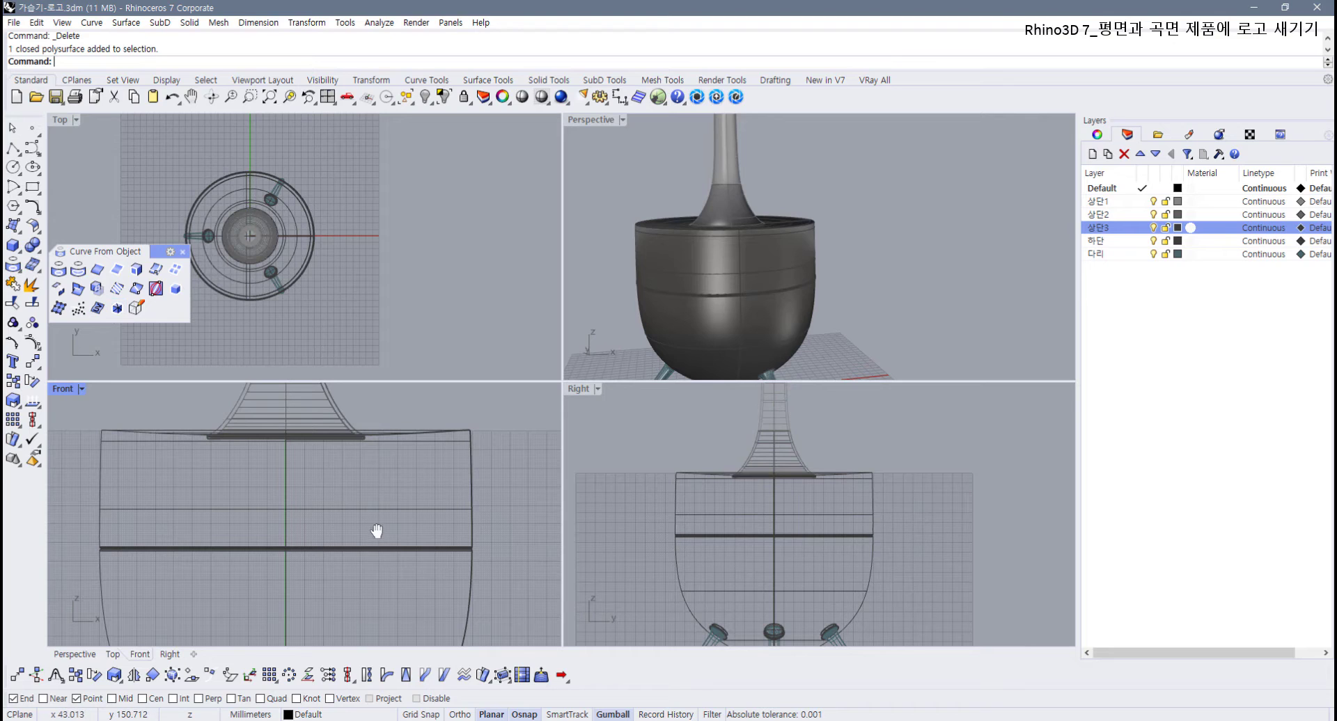
# Step: With Grid Snap on, draw a centre-based rectangle across most of the upper band in the Front view and move it up slightly
pyautogui.moveTo(376, 531); pyautogui.dragTo(395, 535, button='right')
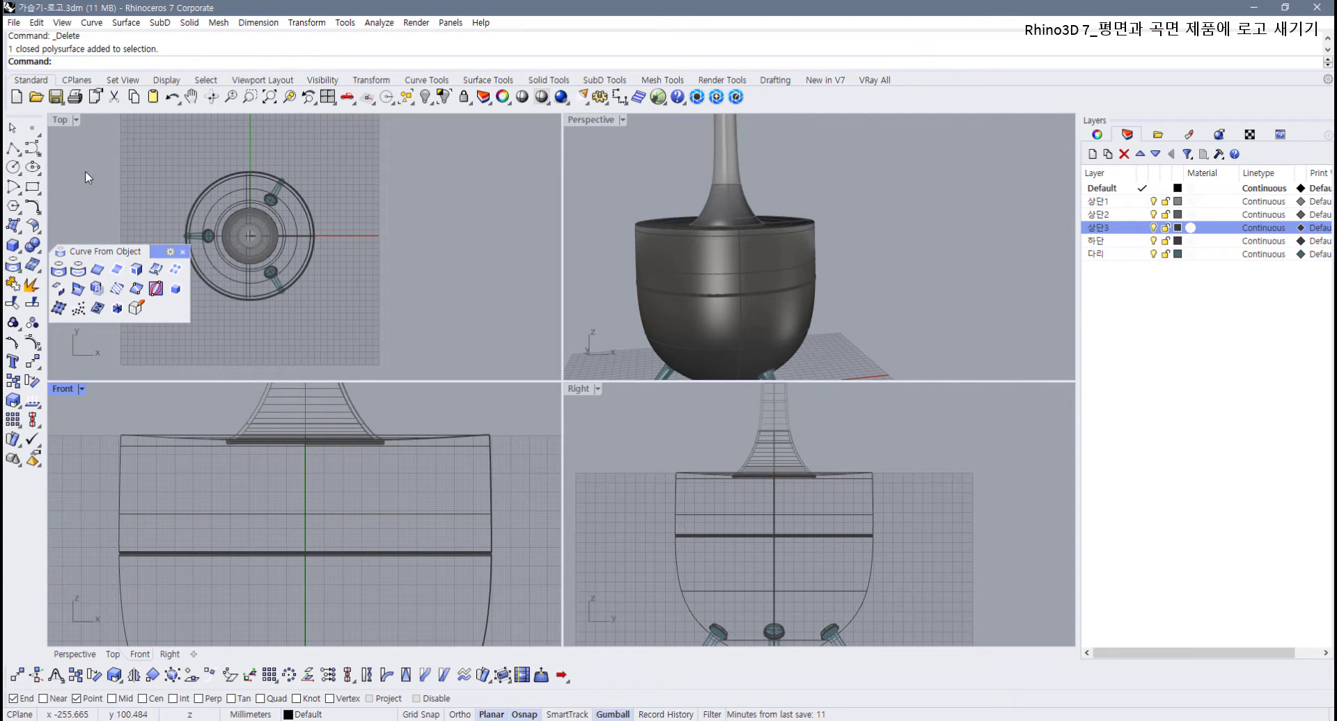
pyautogui.click(32, 188)
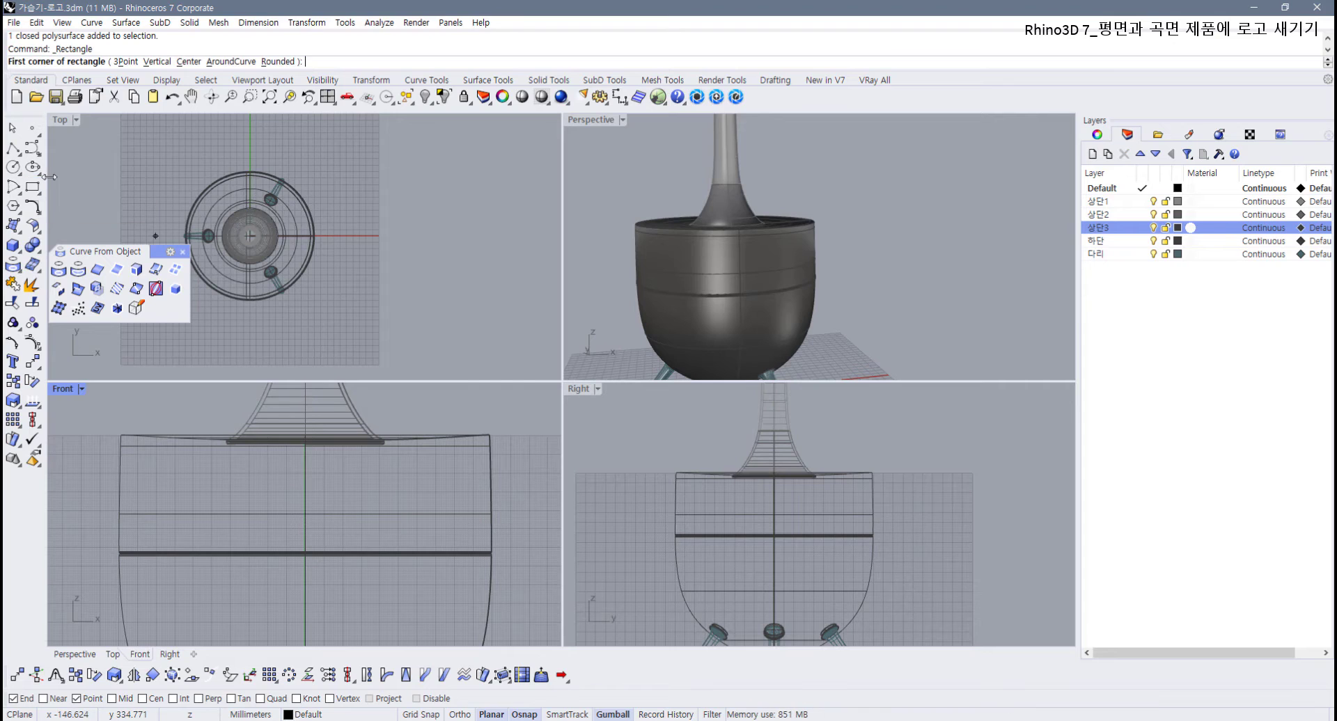
pyautogui.click(189, 62)
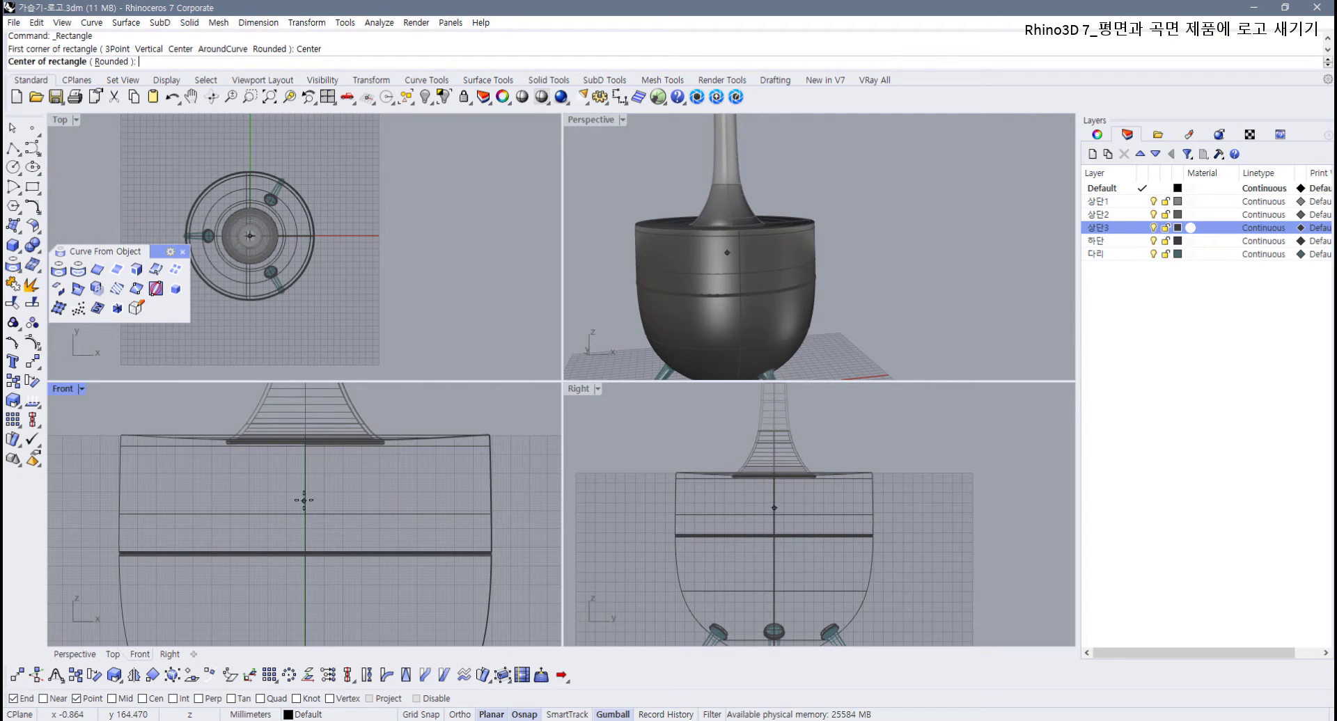
pyautogui.click(421, 715)
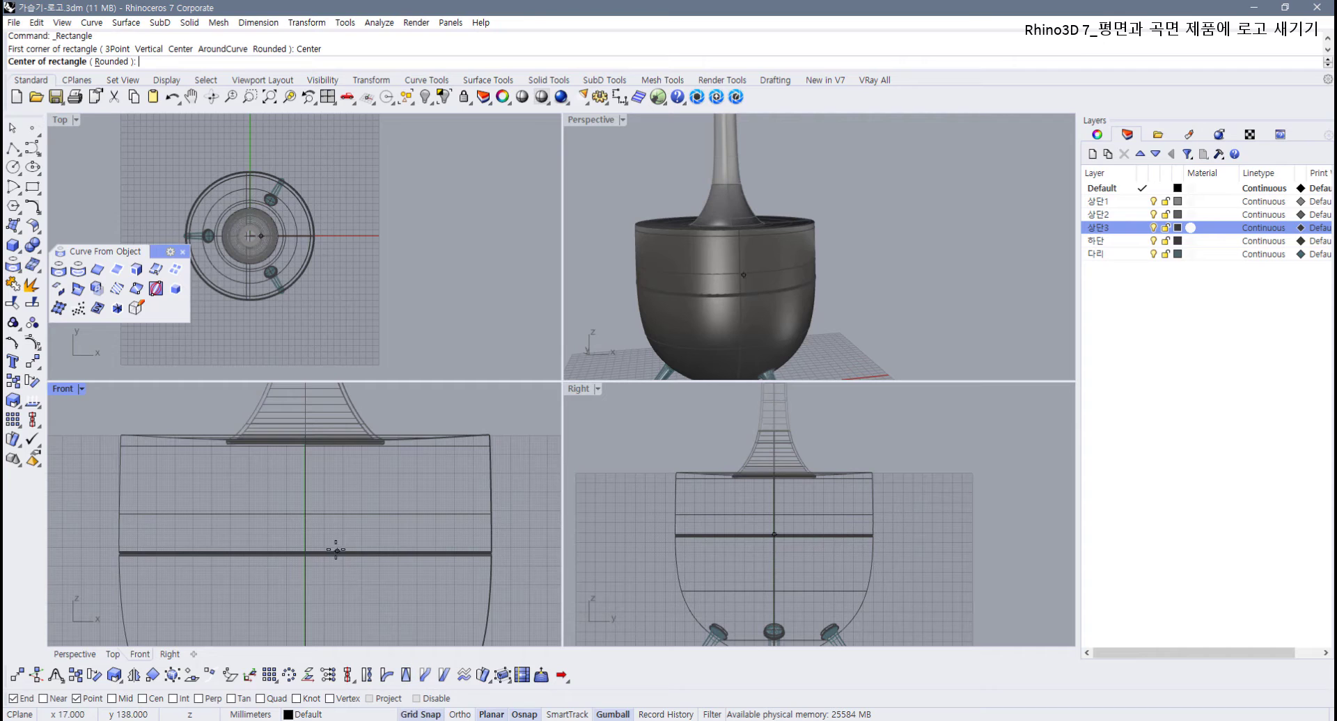
pyautogui.scroll(4, 341, 554)
pyautogui.click(284, 461)
pyautogui.scroll(-4, 360, 497)
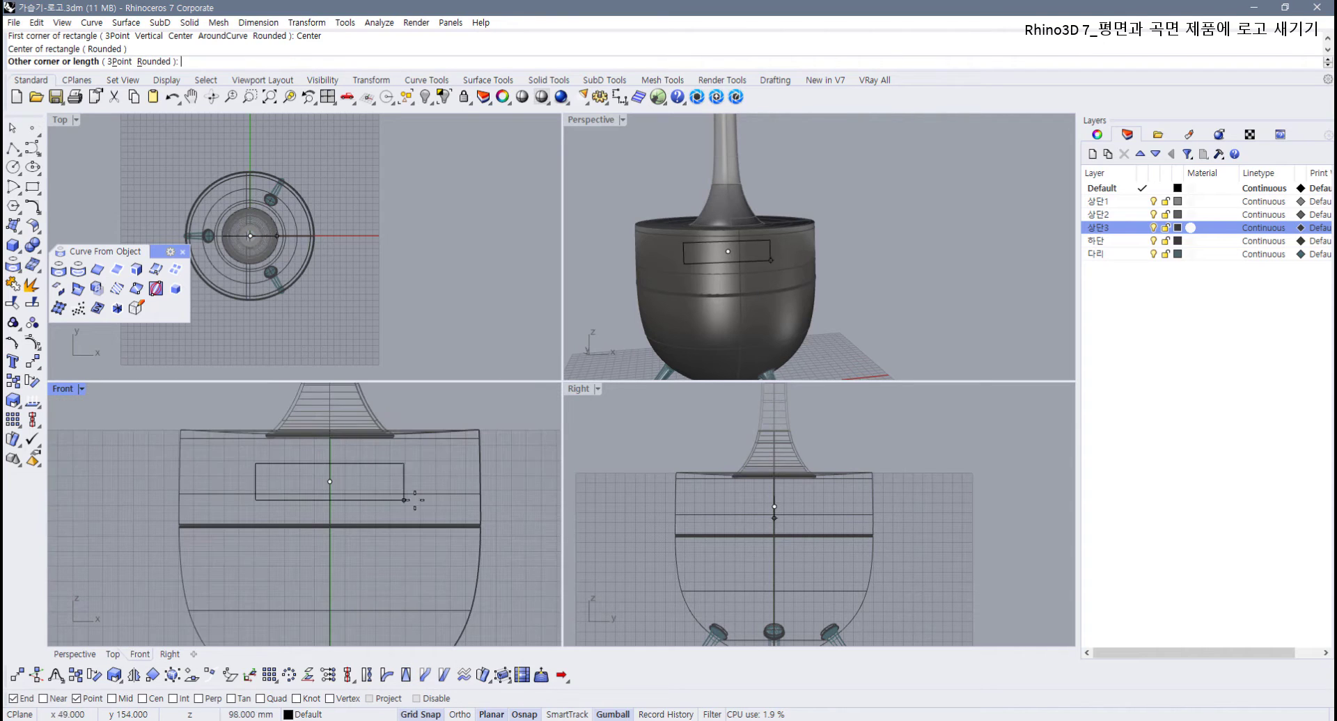
pyautogui.click(450, 508)
pyautogui.click(449, 483)
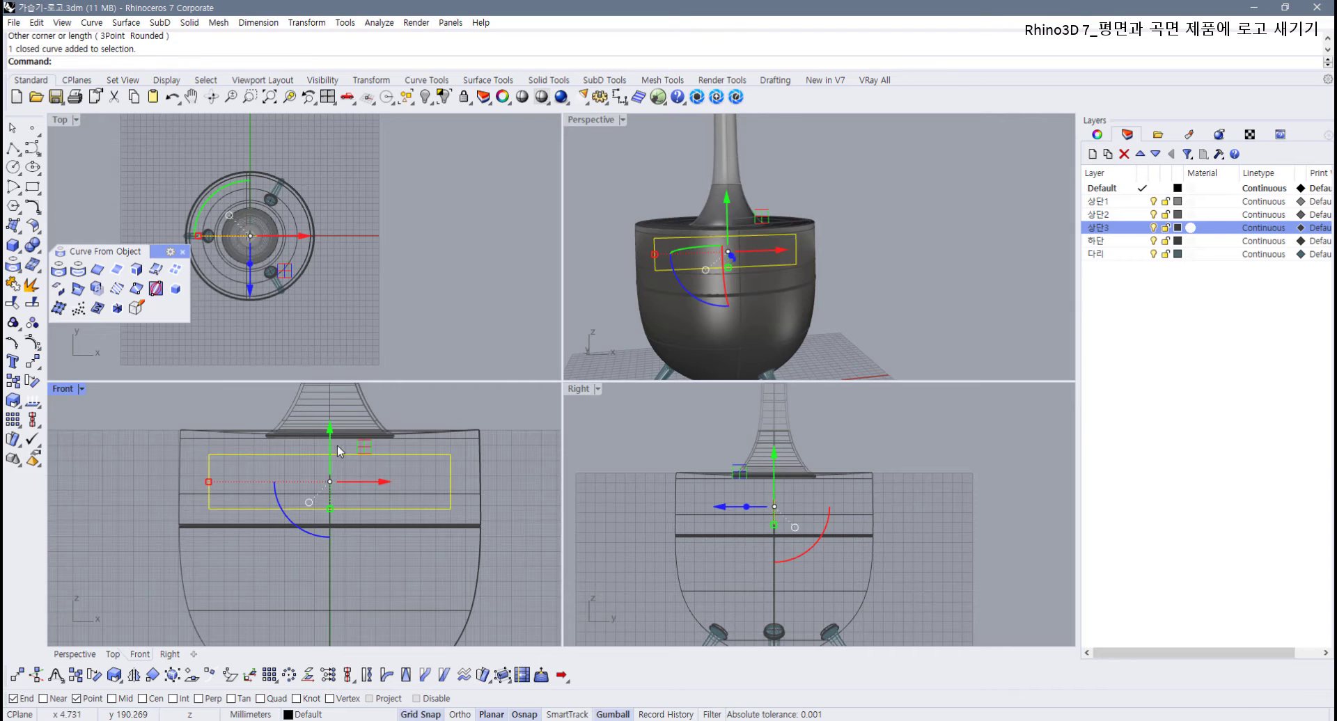
pyautogui.moveTo(330, 445); pyautogui.dragTo(330, 442)
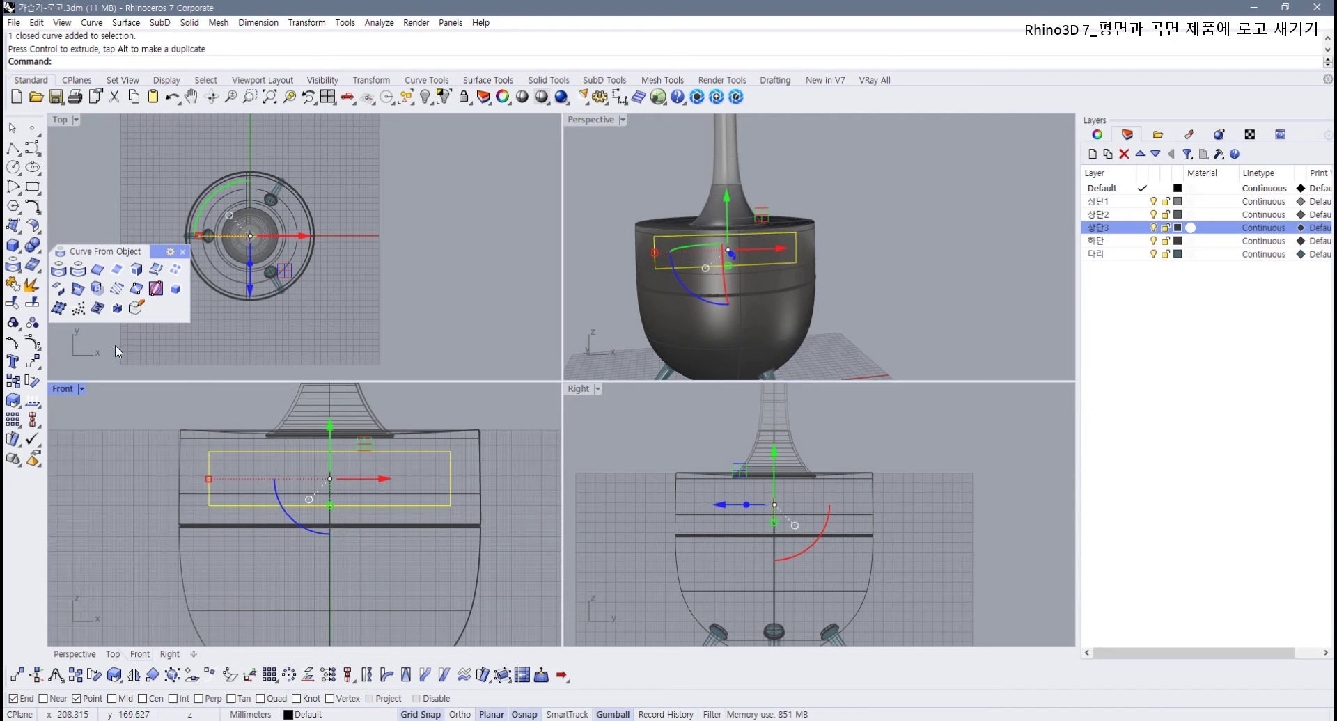
# Step: Project the rectangle onto the pot's upper band along the Front view's construction plane Z direction
pyautogui.click(59, 271)
pyautogui.click(187, 493)
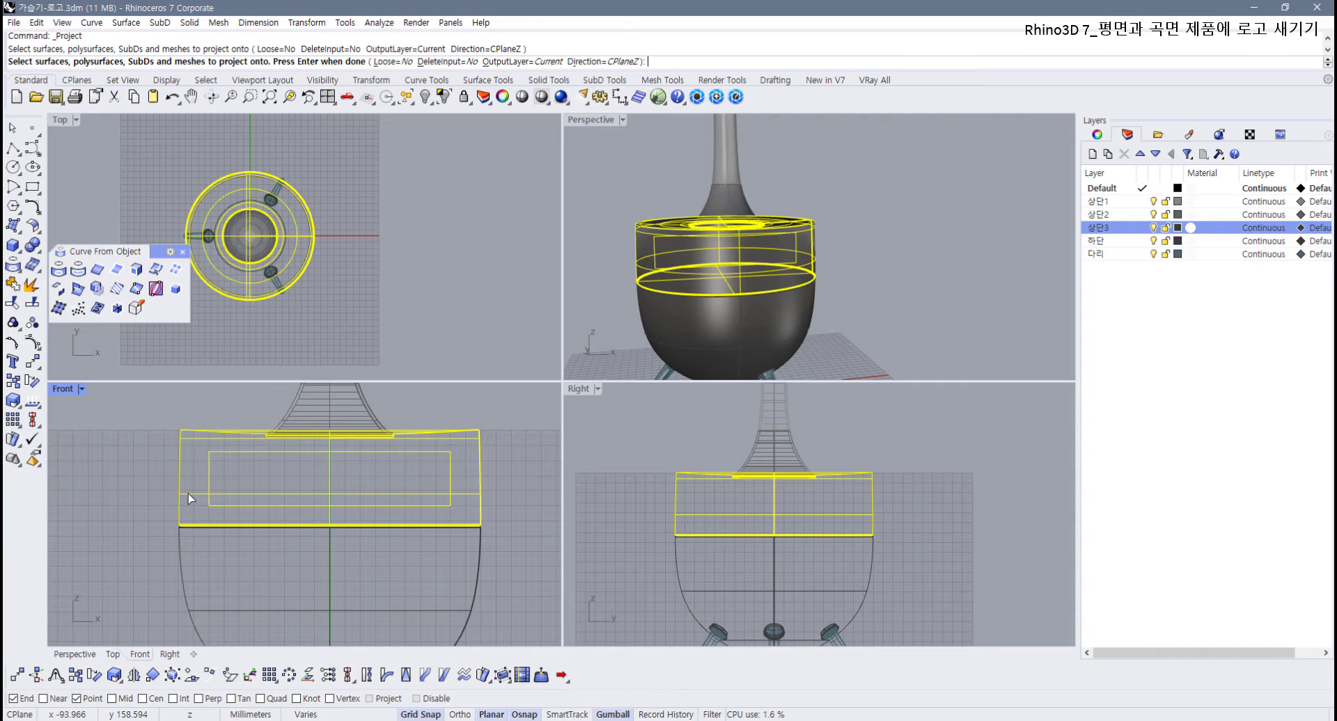
pyautogui.press('Return')
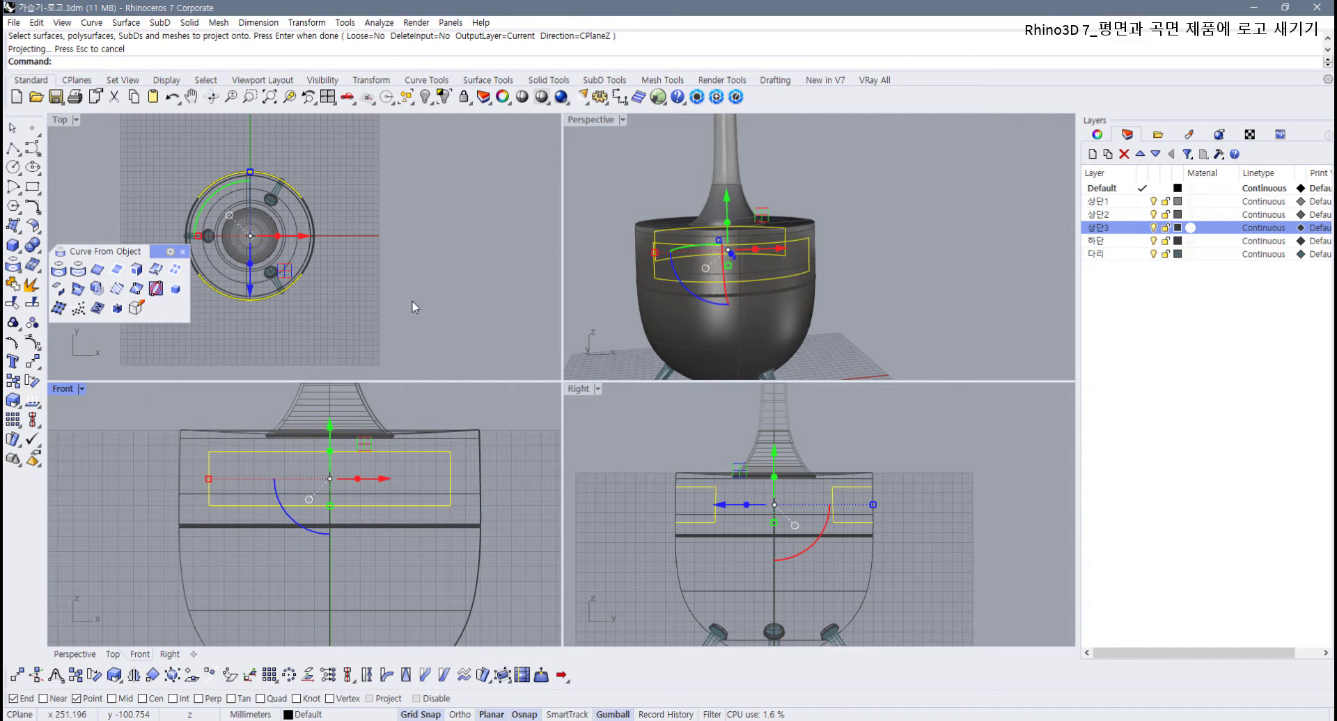
pyautogui.press('Escape')
# Step: Maximise the Perspective view and split the upper band polysurface with the front projected rectangle
pyautogui.moveTo(813, 257); pyautogui.dragTo(666, 186, button='right')
pyautogui.doubleClick(586, 120)
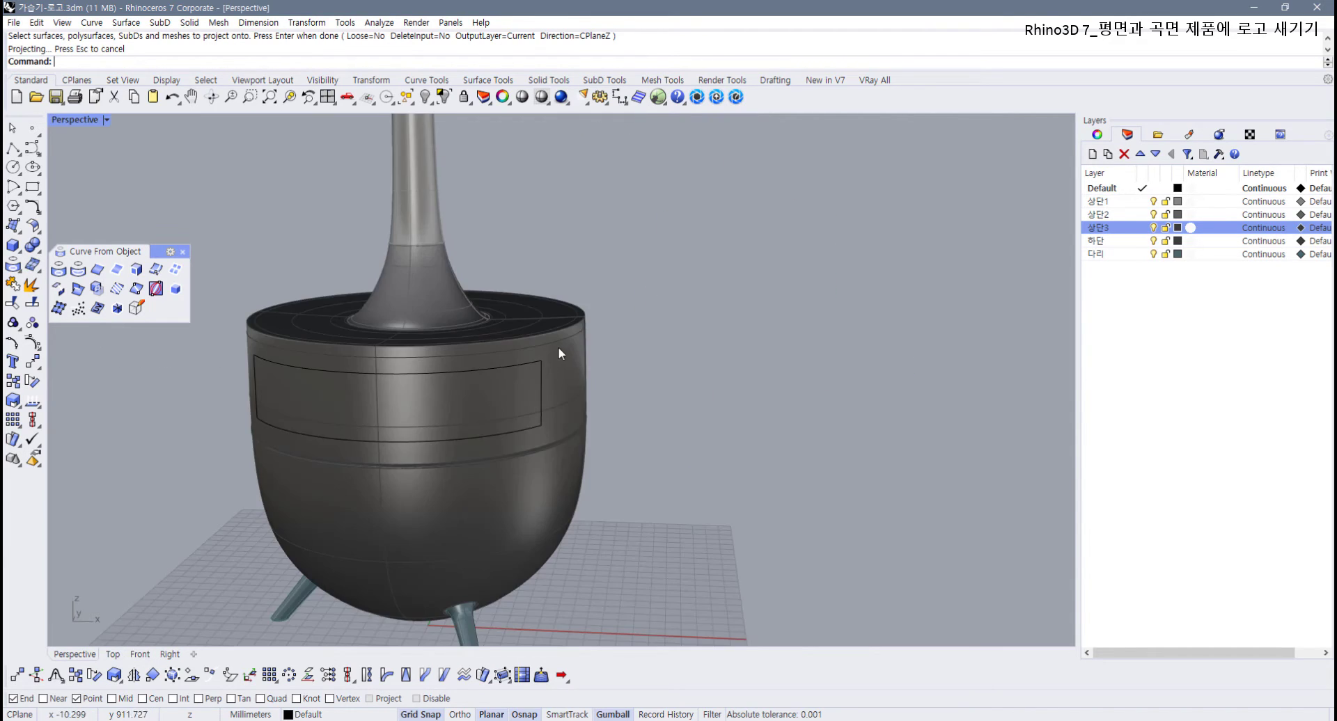
pyautogui.scroll(2, 558, 346)
pyautogui.click(591, 358)
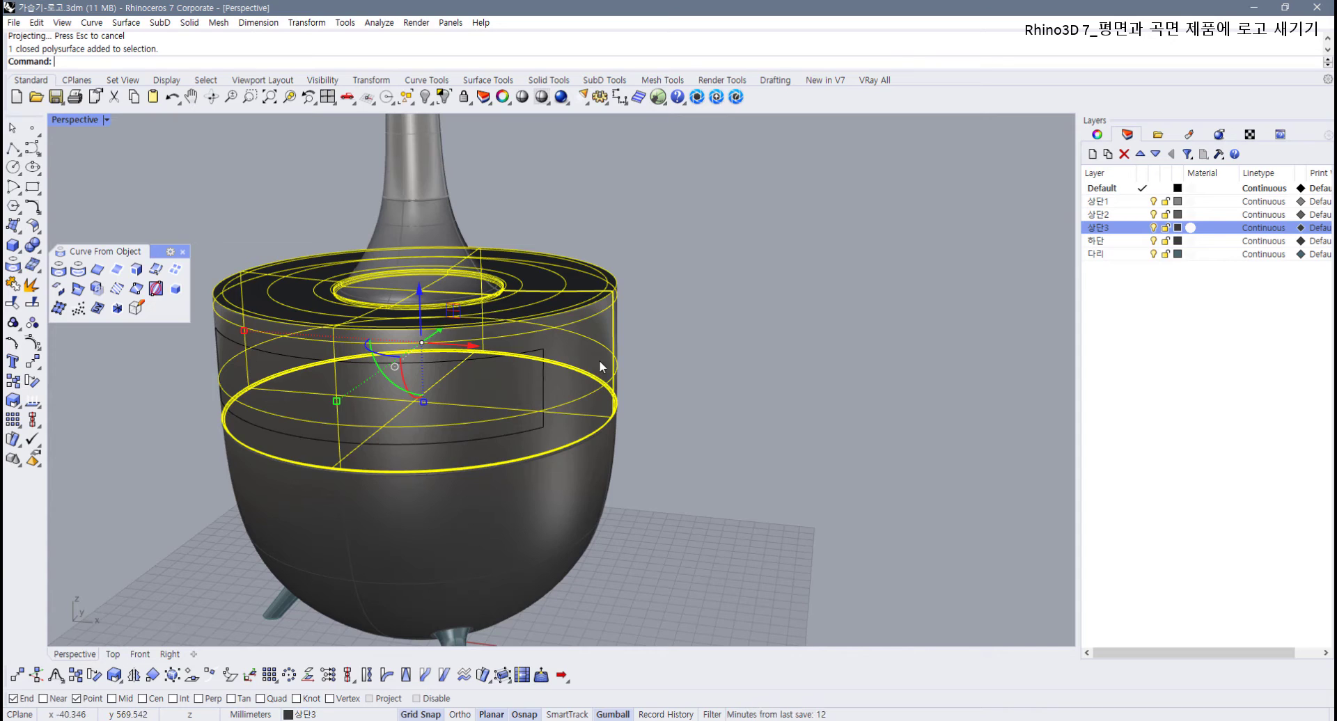
pyautogui.press('Escape')
pyautogui.click(557, 366)
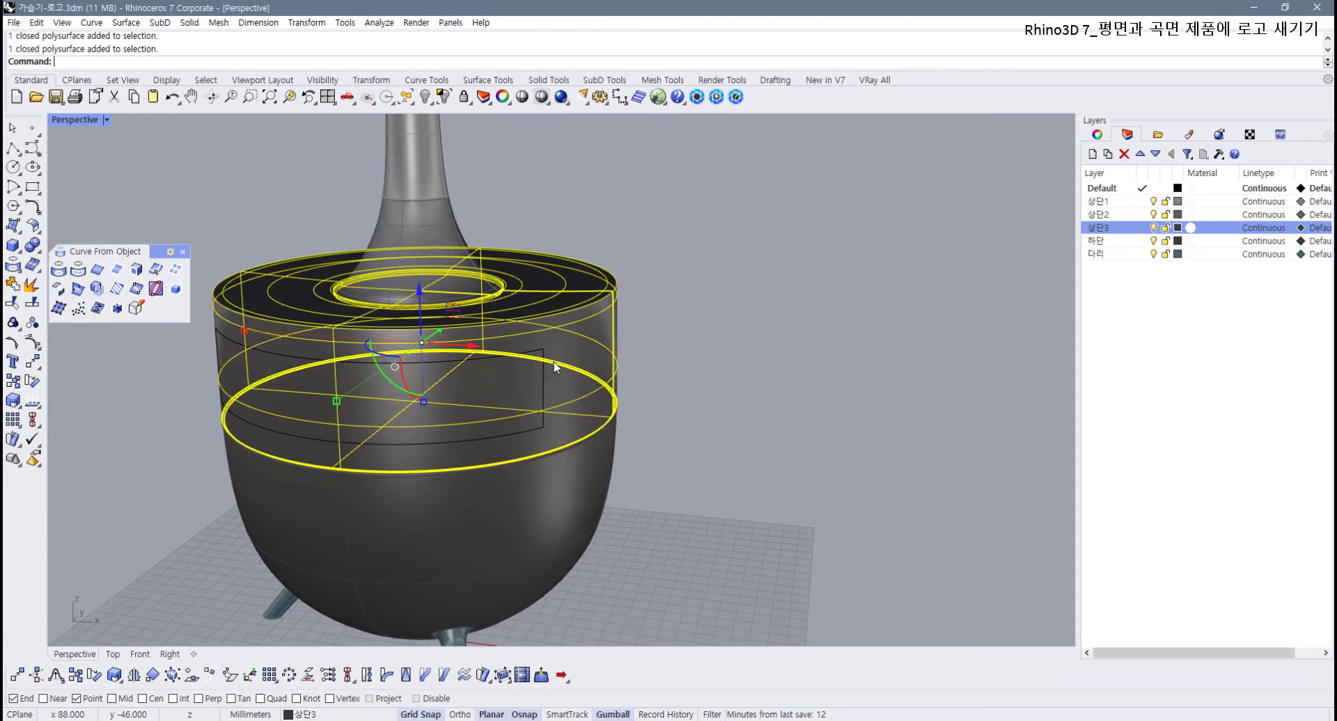
pyautogui.click(32, 301)
pyautogui.click(541, 383)
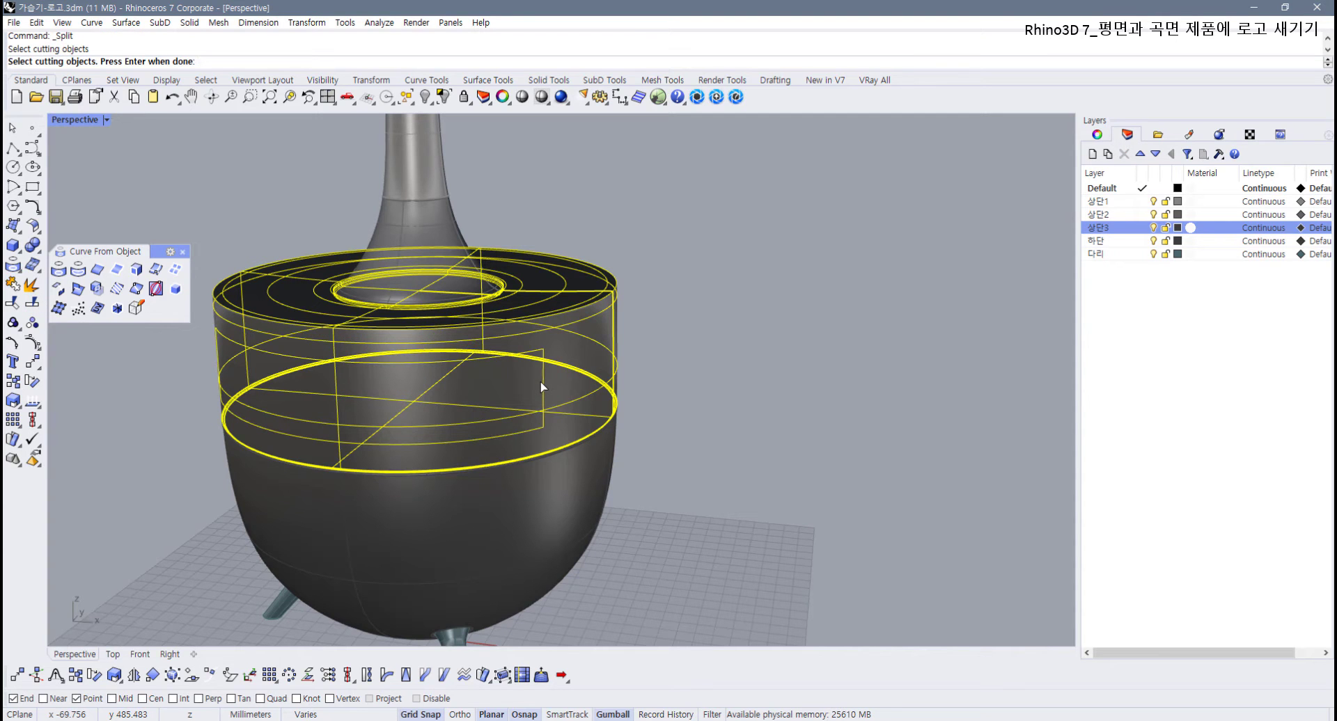
pyautogui.press('Return')
pyautogui.click(710, 390)
# Step: Examine the rectangular panel surface split from the front of the upper band from several angles
pyautogui.click(475, 380)
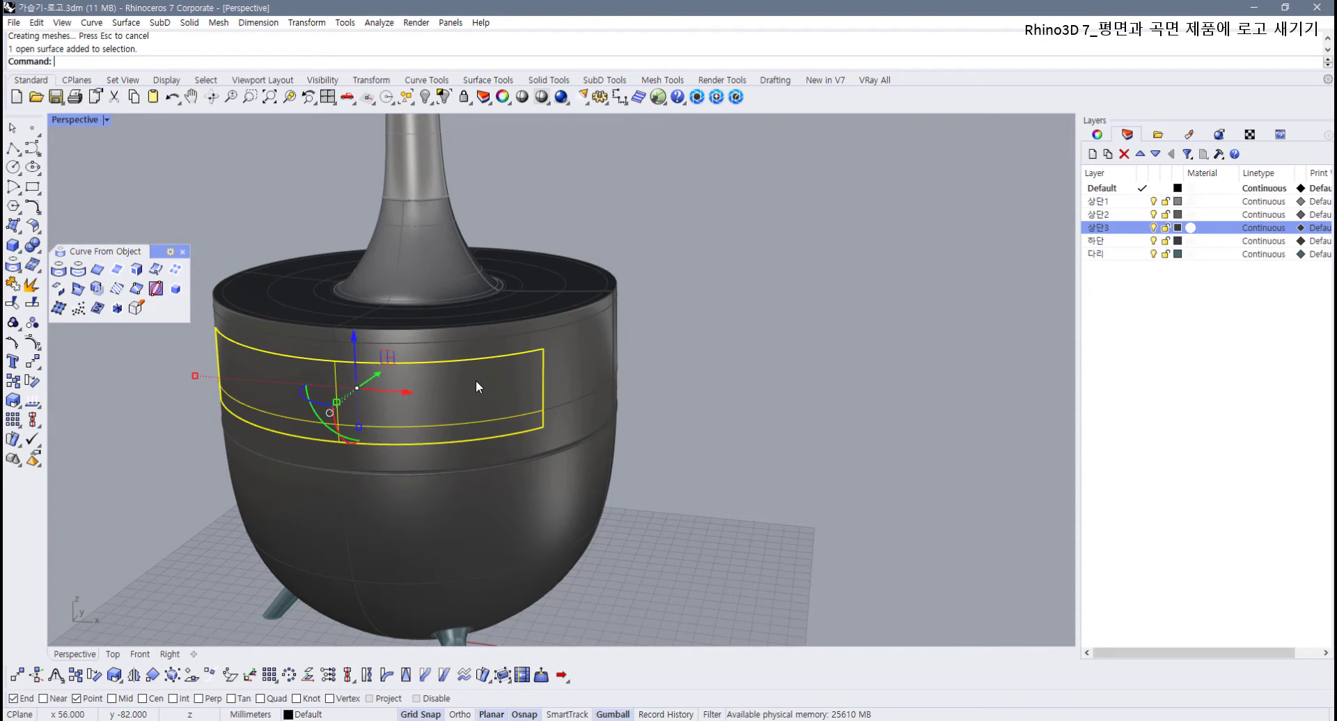
pyautogui.moveTo(475, 380); pyautogui.dragTo(483, 343, button='right')
pyautogui.scroll(3, 568, 358)
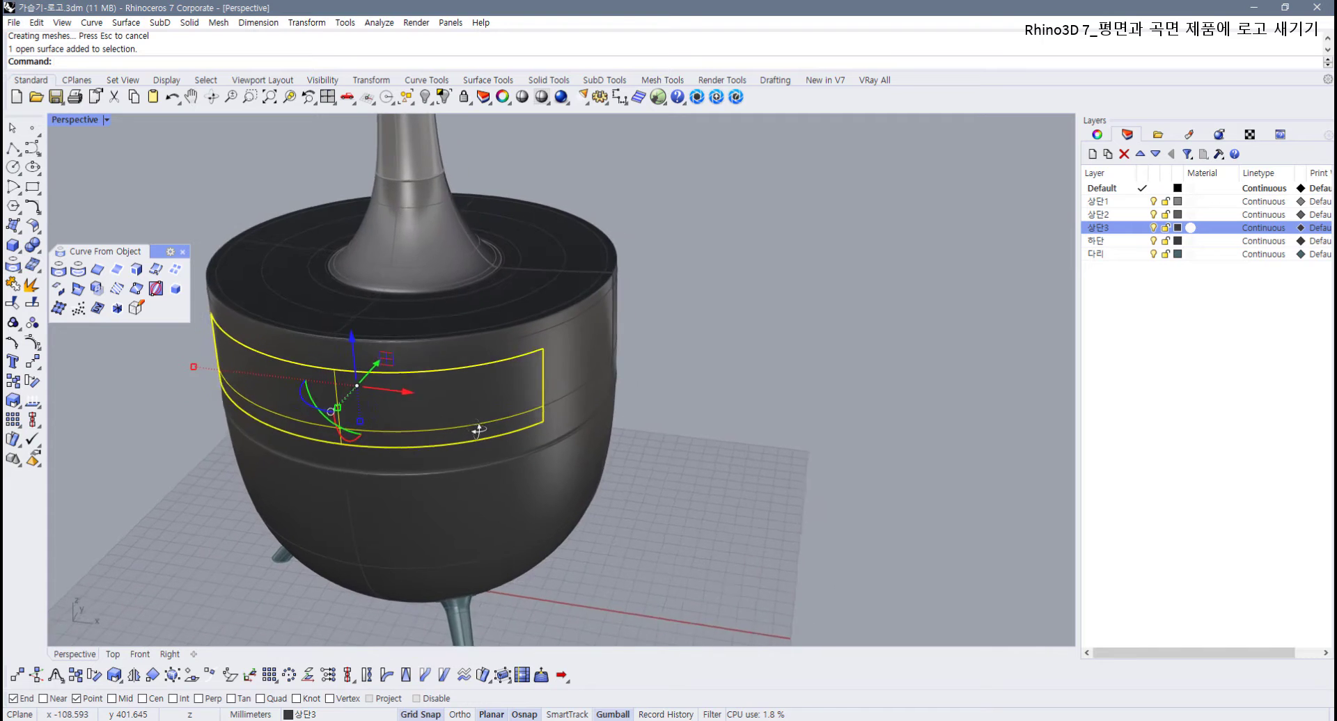
pyautogui.scroll(-2, 484, 437)
pyautogui.moveTo(484, 437); pyautogui.dragTo(508, 398, button='right')
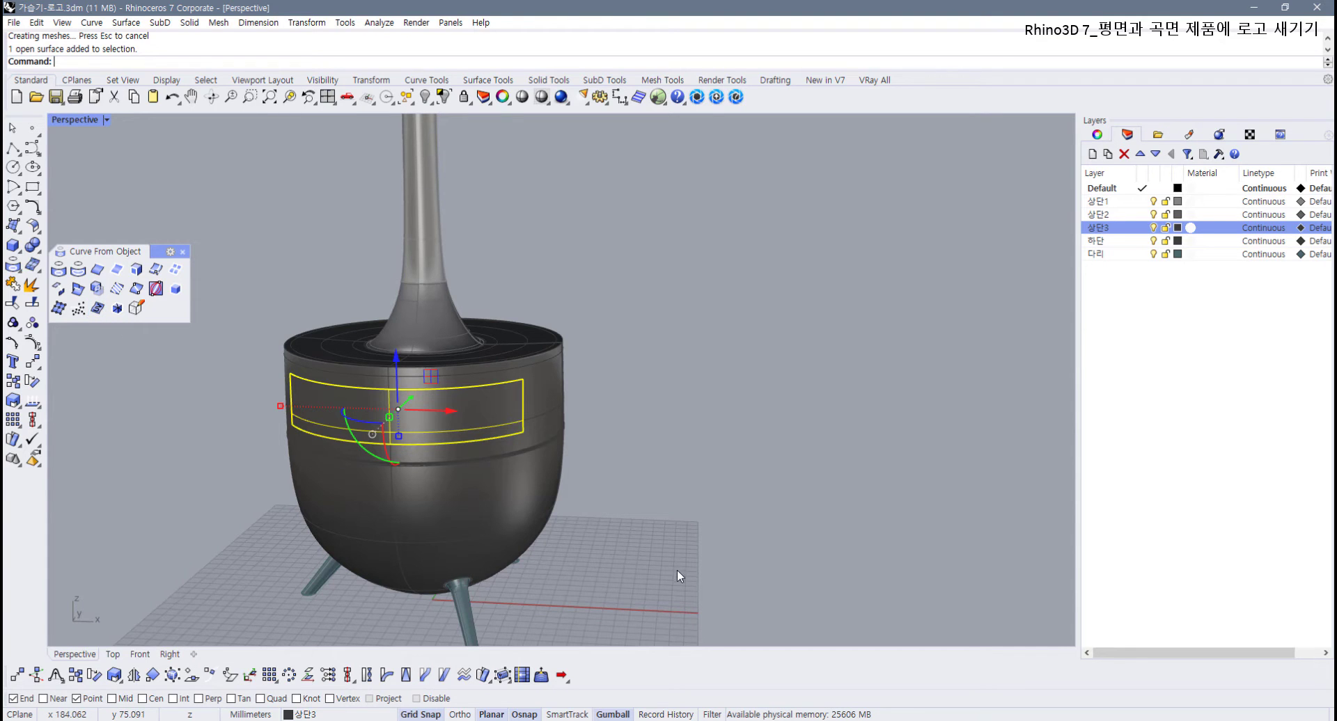
pyautogui.moveTo(677, 569); pyautogui.dragTo(628, 503, button='right')
pyautogui.click(628, 502)
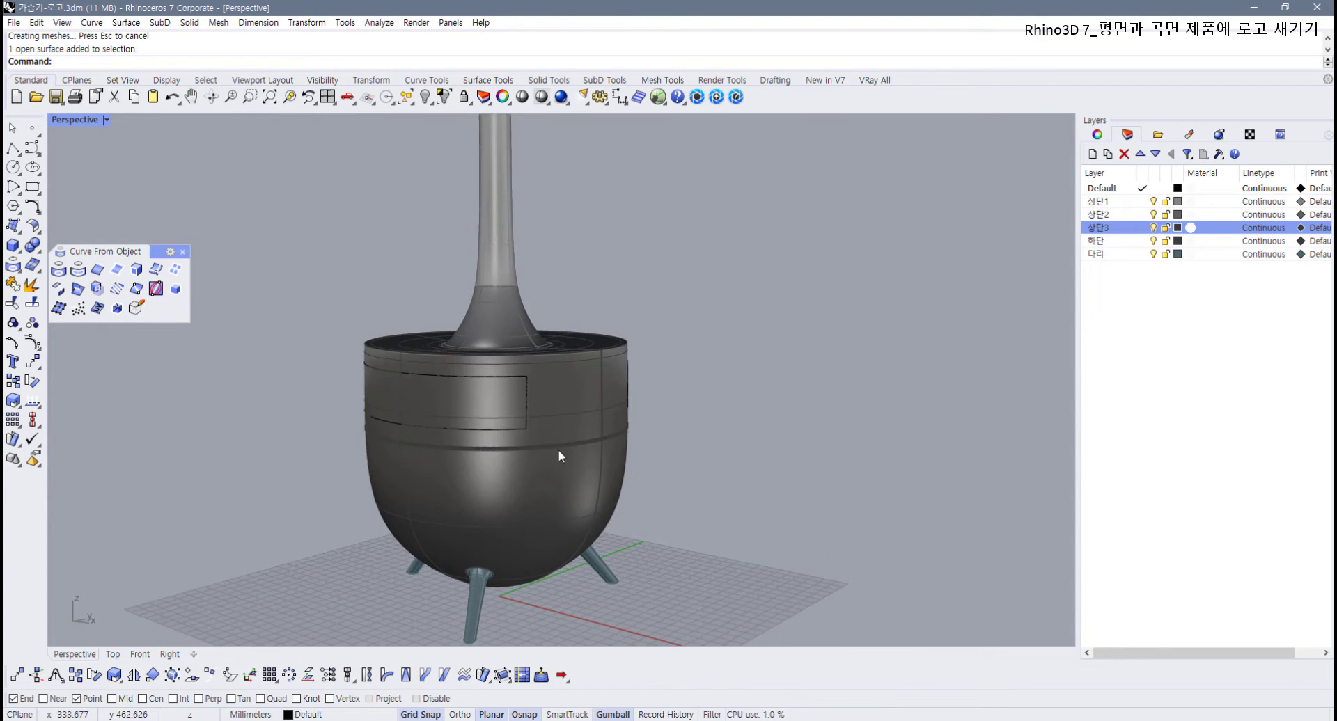
# Step: Hide the stem, the bowl, the legs and the remaining upper band so the front panel is isolated
pyautogui.click(470, 395)
pyautogui.moveTo(662, 254); pyautogui.dragTo(299, 487)
pyautogui.press('Escape')
pyautogui.keyDown('shift'); pyautogui.click(601, 365); pyautogui.keyUp('shift')
pyautogui.keyDown('shift'); pyautogui.moveTo(578, 306); pyautogui.dragTo(433, 219); pyautogui.keyUp('shift')
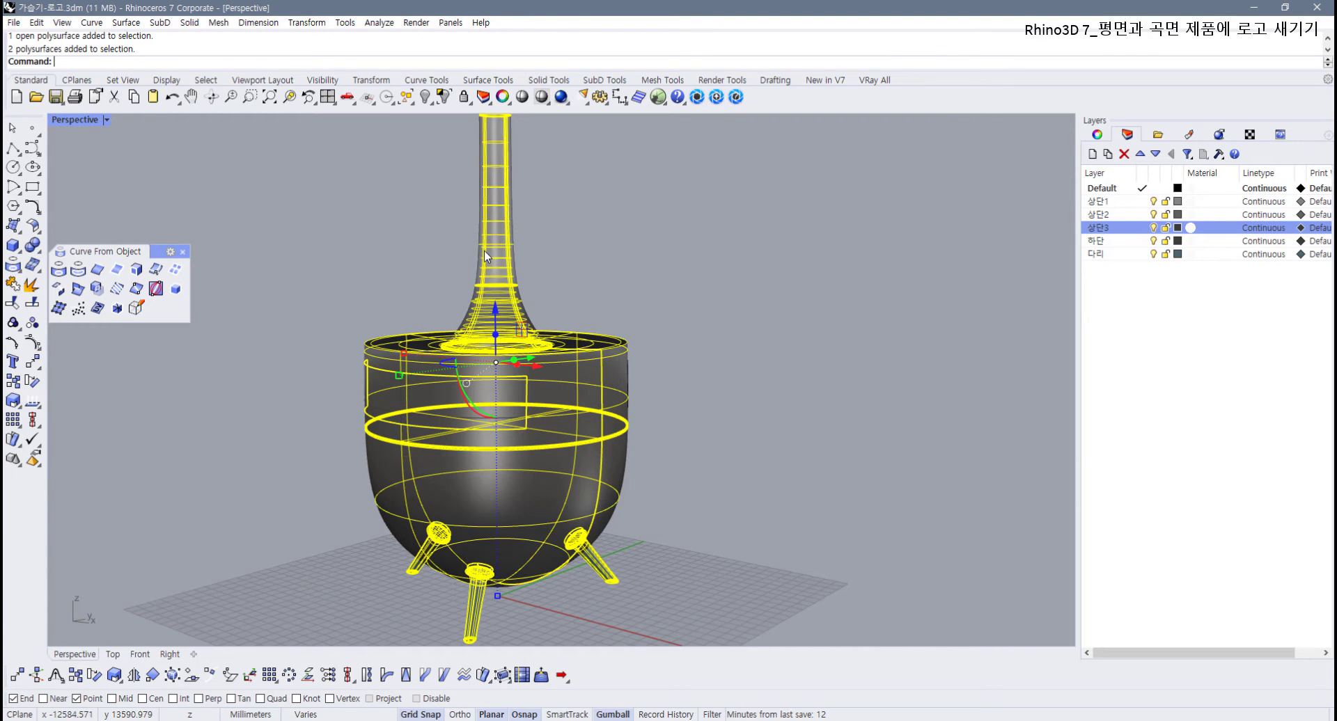
pyautogui.hotkey('ctrl', 'h')
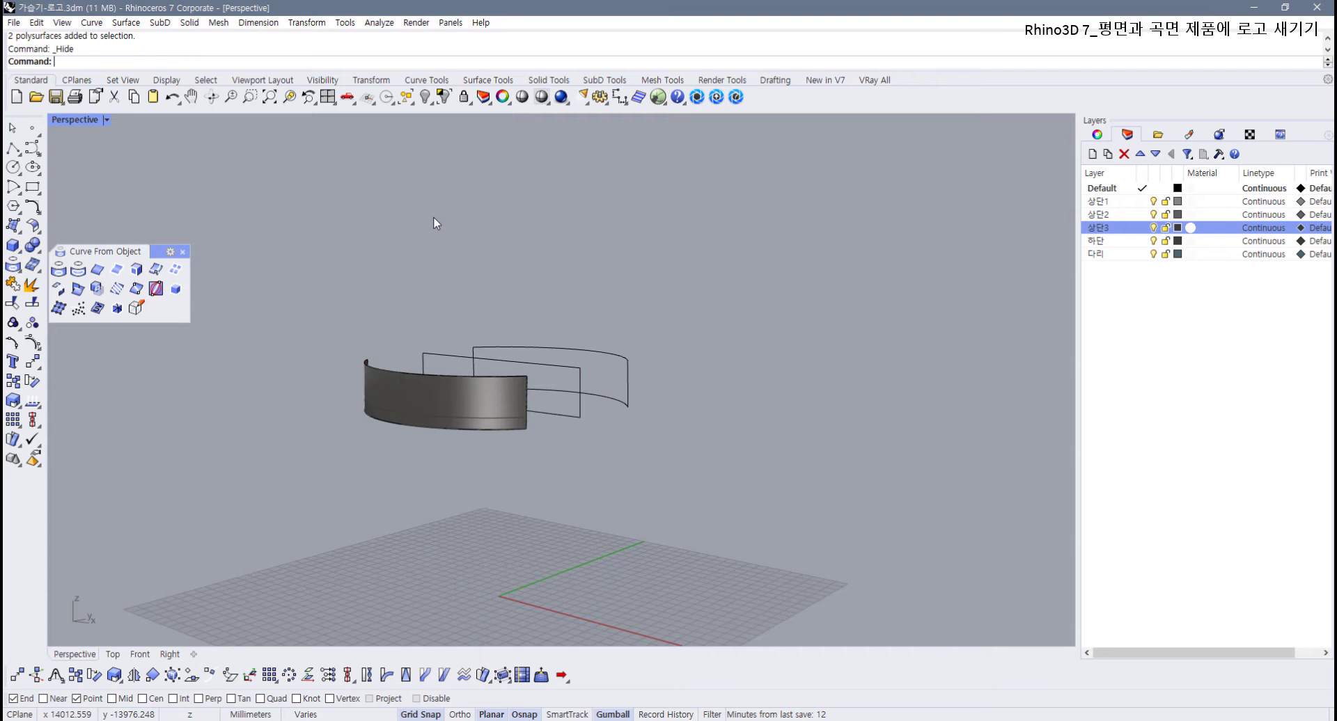
# Step: Delete the flat source rectangle and the rear projected curve behind the panel
pyautogui.moveTo(561, 232); pyautogui.dragTo(693, 302, button='right')
pyautogui.moveTo(694, 302); pyautogui.dragTo(563, 452)
pyautogui.press('Delete')
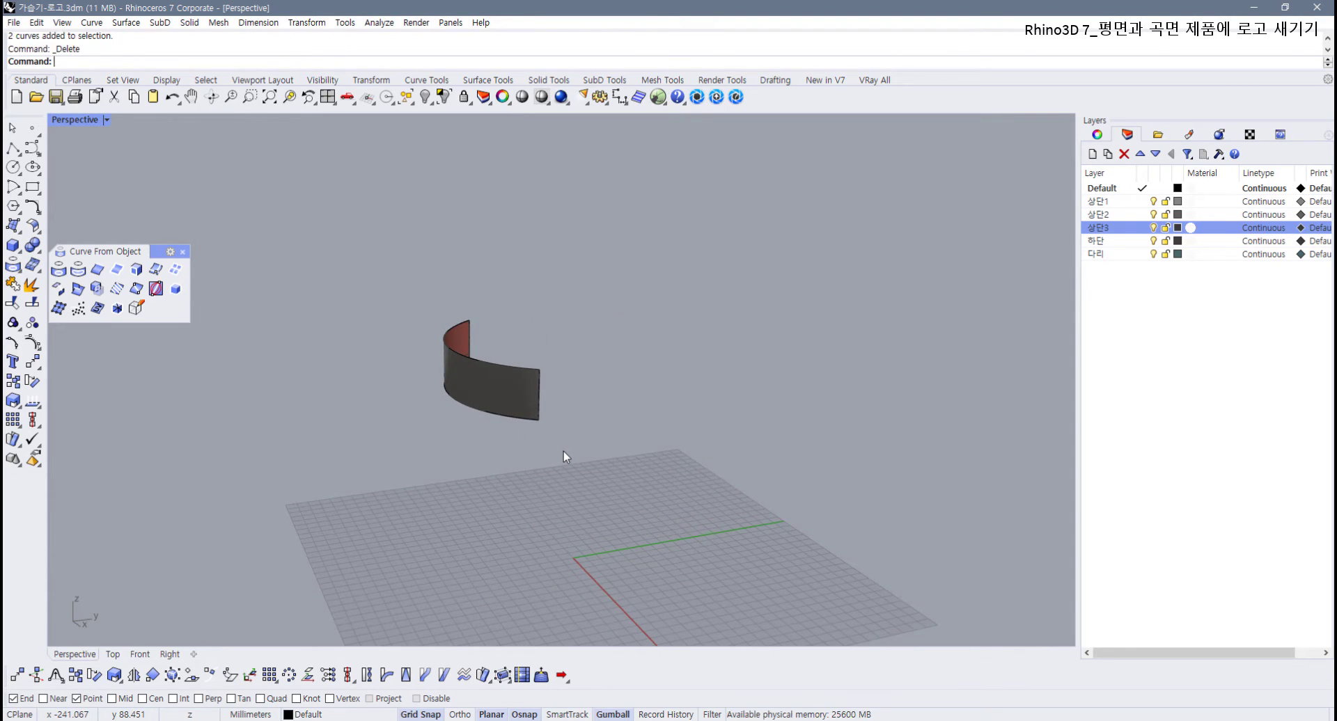
# Step: Turn on the panel's control points to examine its underlying surface, select the points beyond one end, and turn them off
pyautogui.click(496, 413)
pyautogui.moveTo(437, 432); pyautogui.dragTo(479, 422, button='right')
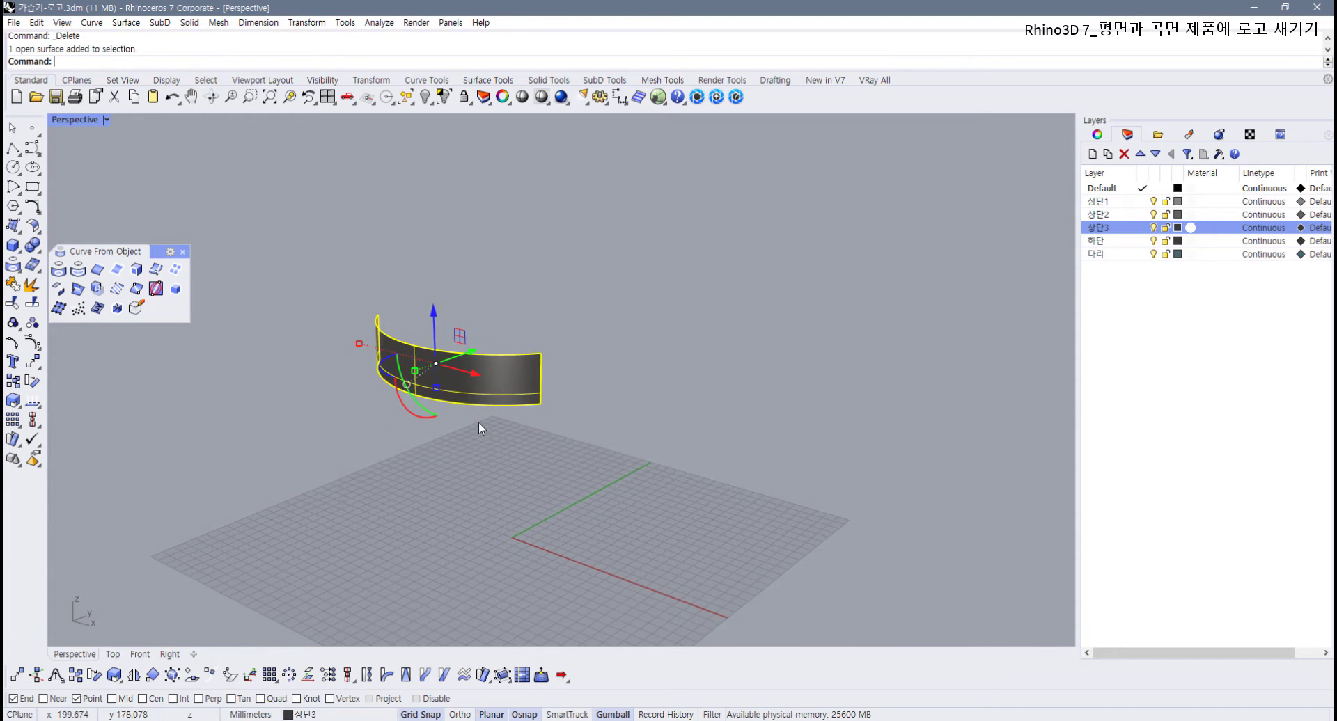
pyautogui.click(478, 422)
pyautogui.click(490, 370)
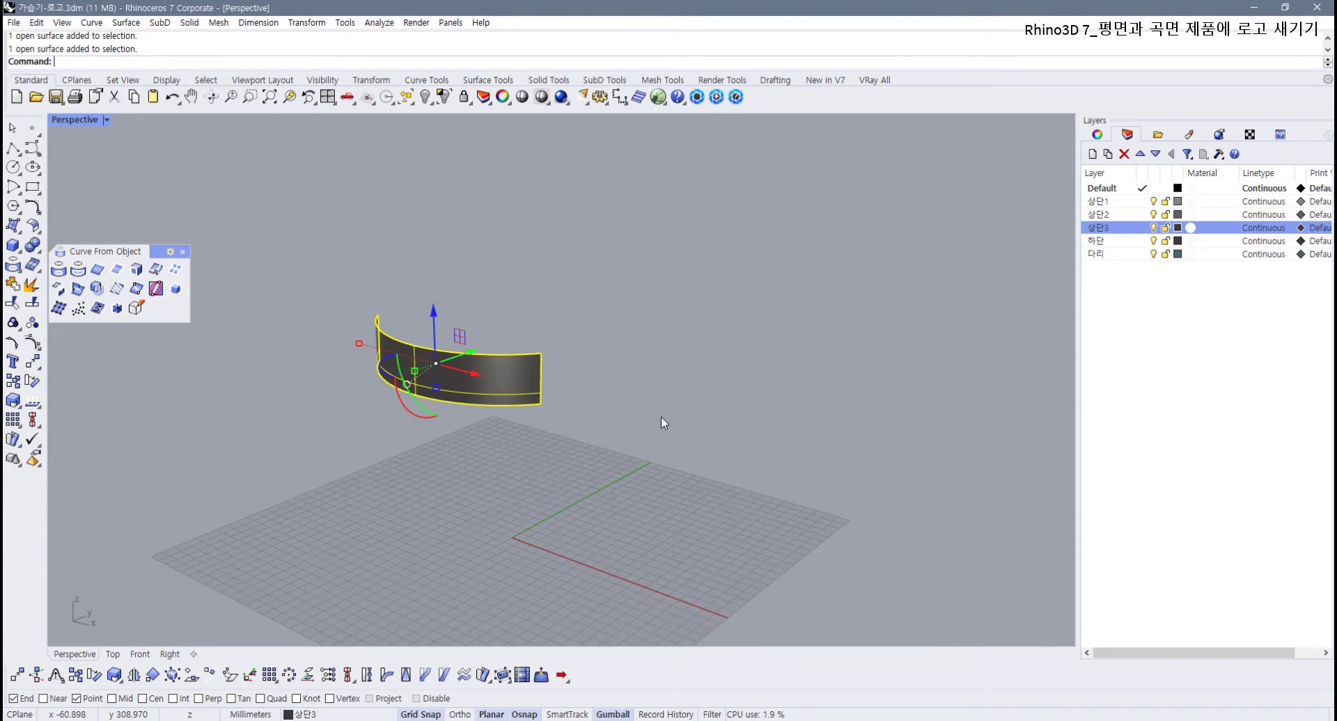
pyautogui.press('F10')
pyautogui.moveTo(518, 406); pyautogui.dragTo(541, 388, button='right')
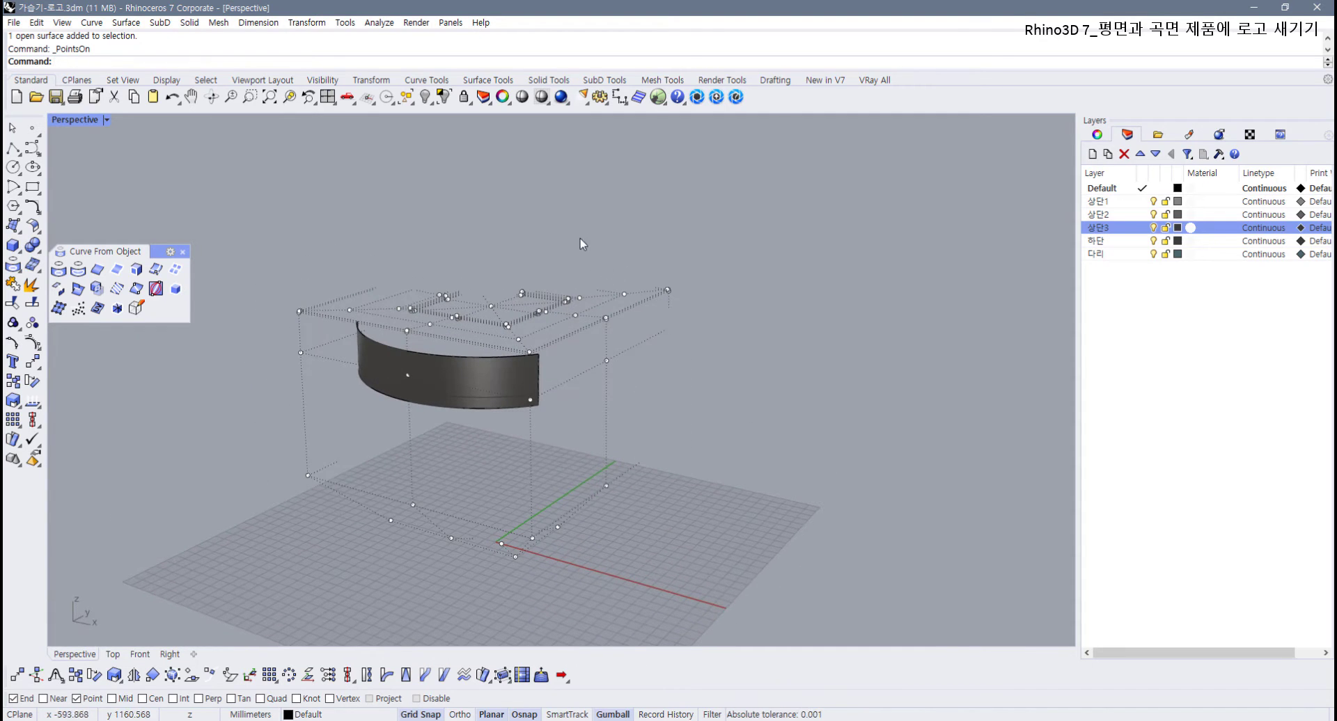
pyautogui.moveTo(579, 238); pyautogui.dragTo(769, 586)
pyautogui.moveTo(763, 492)
pyautogui.mouseDown(button='right')
pyautogui.moveTo(746, 487)
pyautogui.moveTo(767, 478)
pyautogui.mouseUp(button='right')
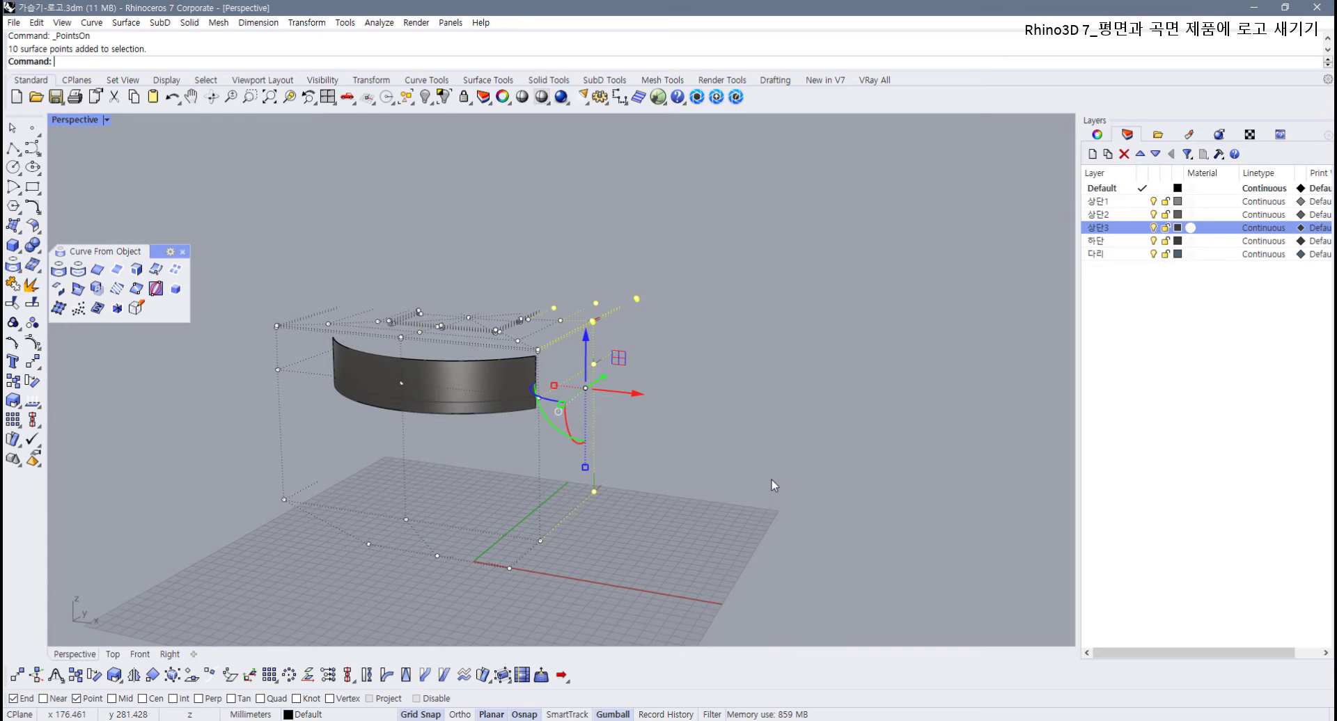
pyautogui.press('F11')
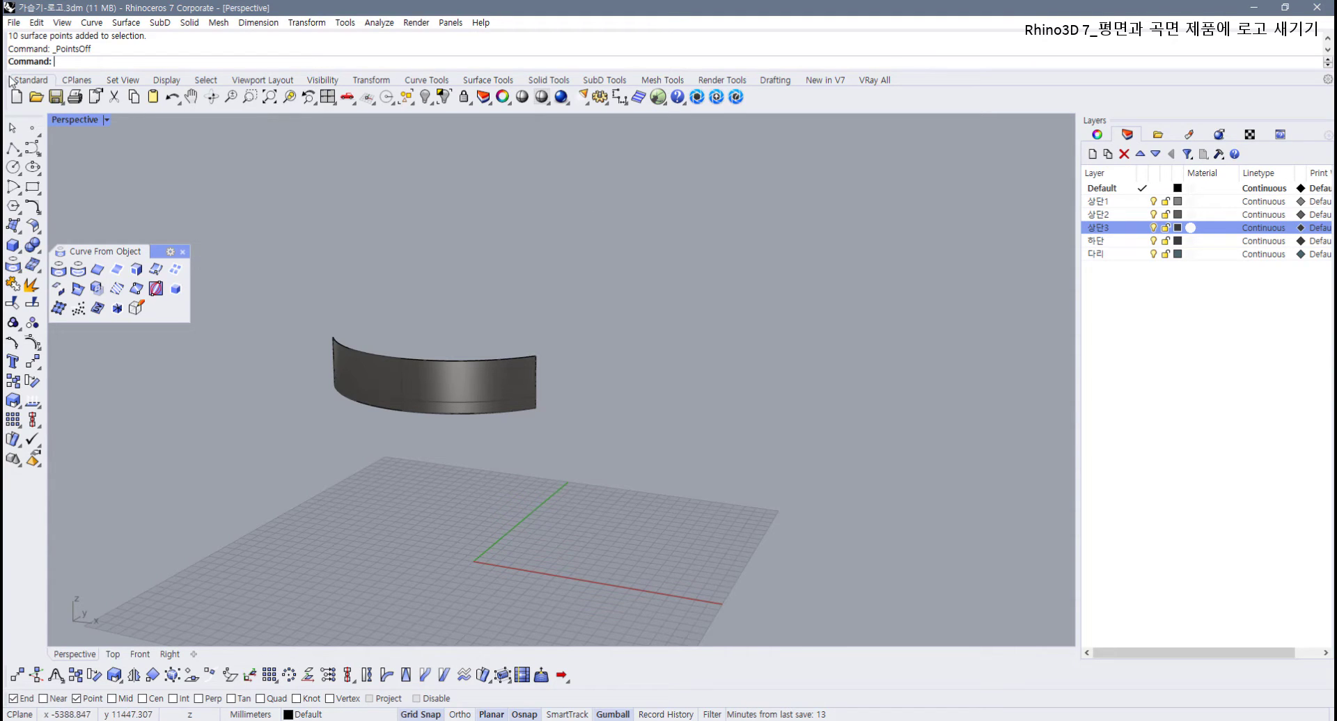
# Step: Try to untrim the panel from its vertical side edge with KeepTrimObjects=No, and undo the untrim
pyautogui.click(500, 80)
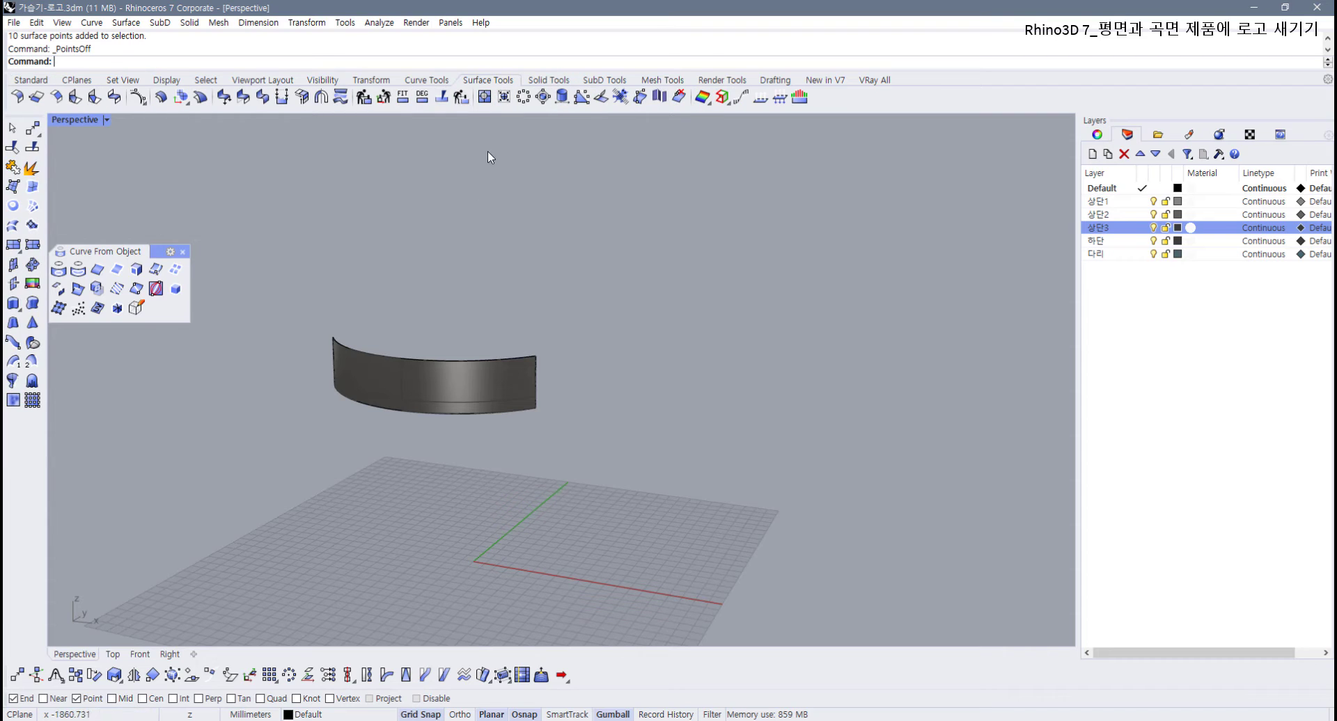
pyautogui.click(485, 97)
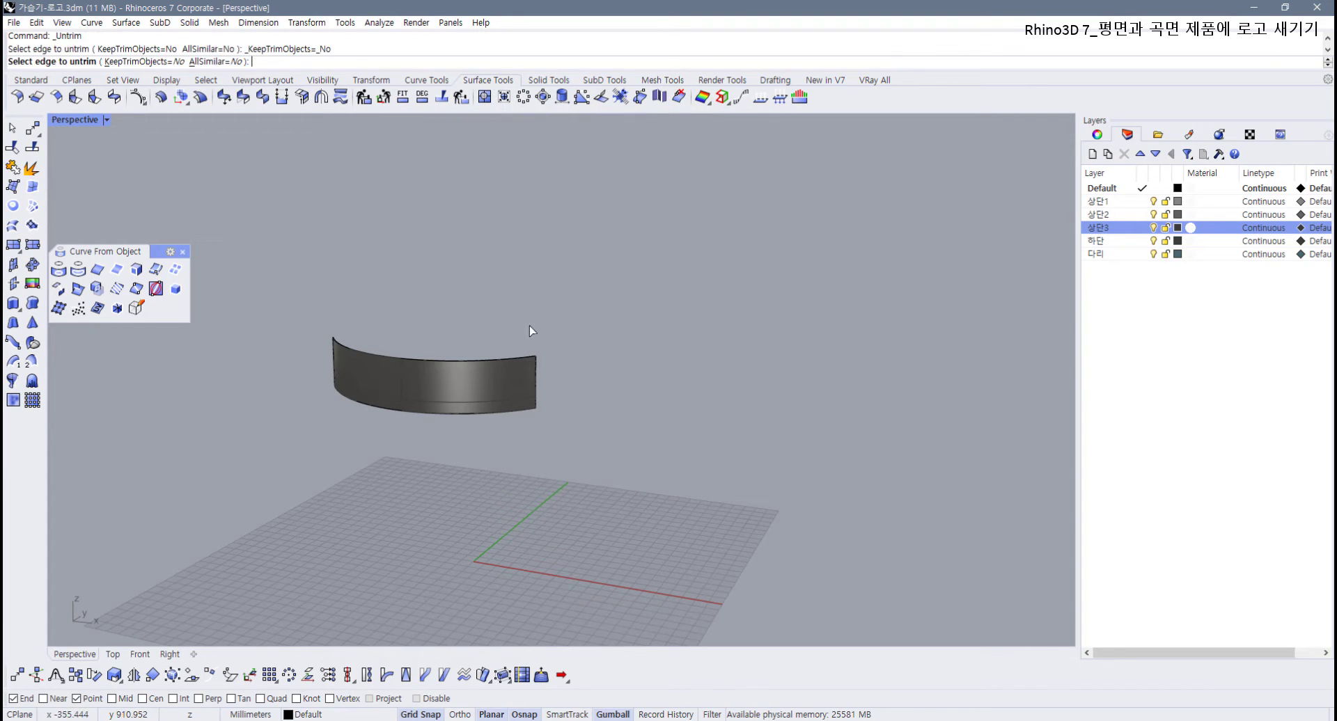
pyautogui.click(536, 370)
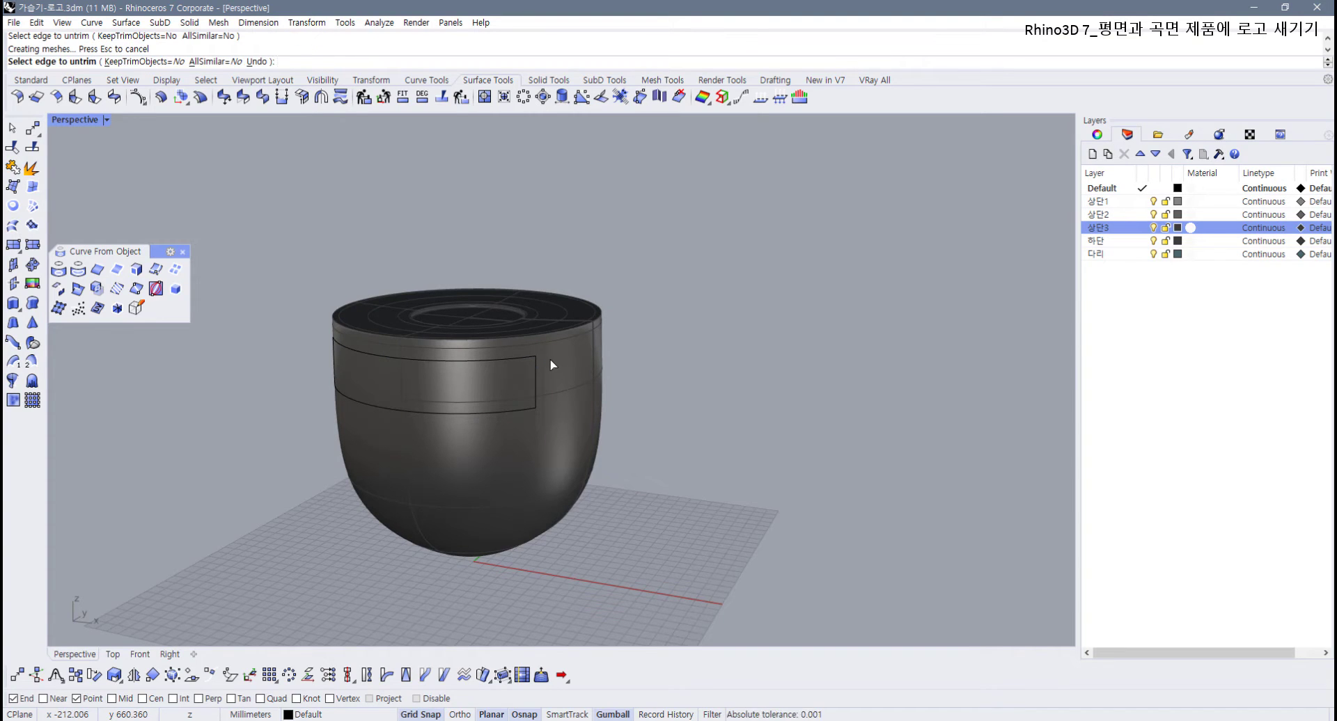
pyautogui.hotkey('ctrl', 'z')
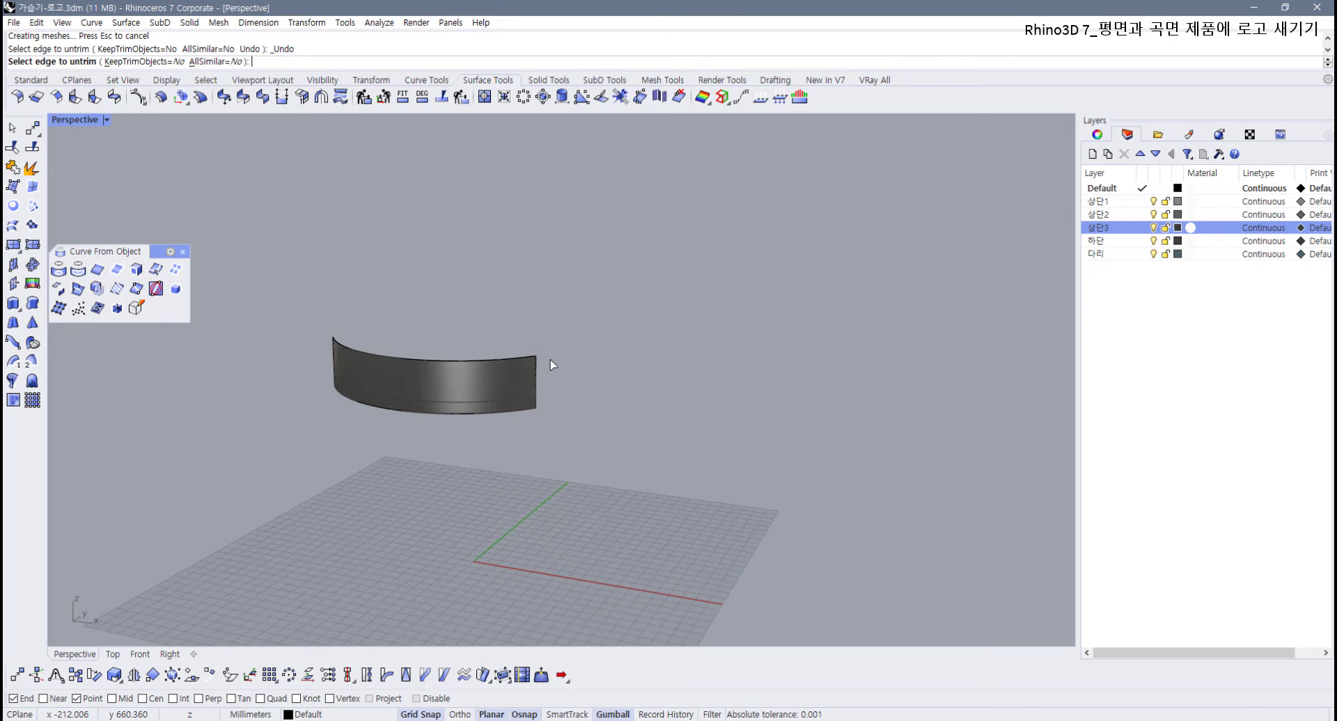
# Step: End the untrim command, turn on the panel's control points to examine its full underlying surface, and turn them off
pyautogui.press('Escape')
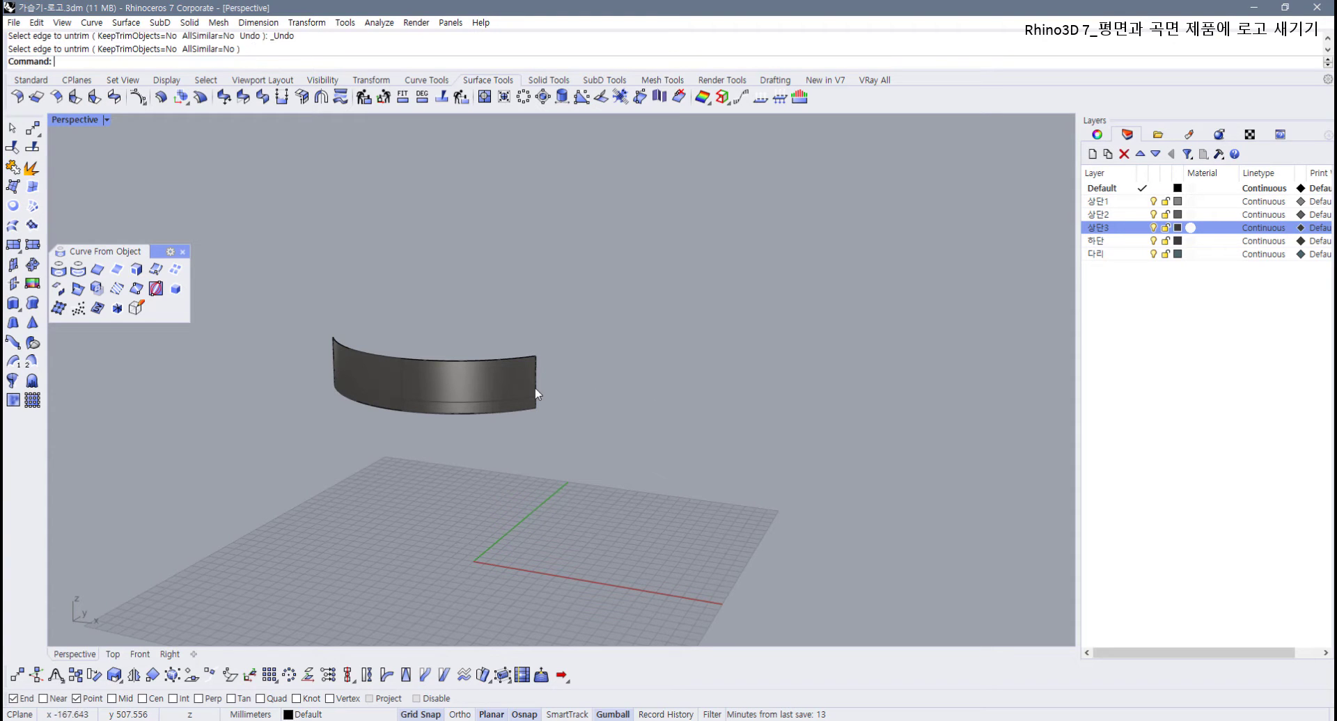
pyautogui.click(538, 395)
pyautogui.press('F10')
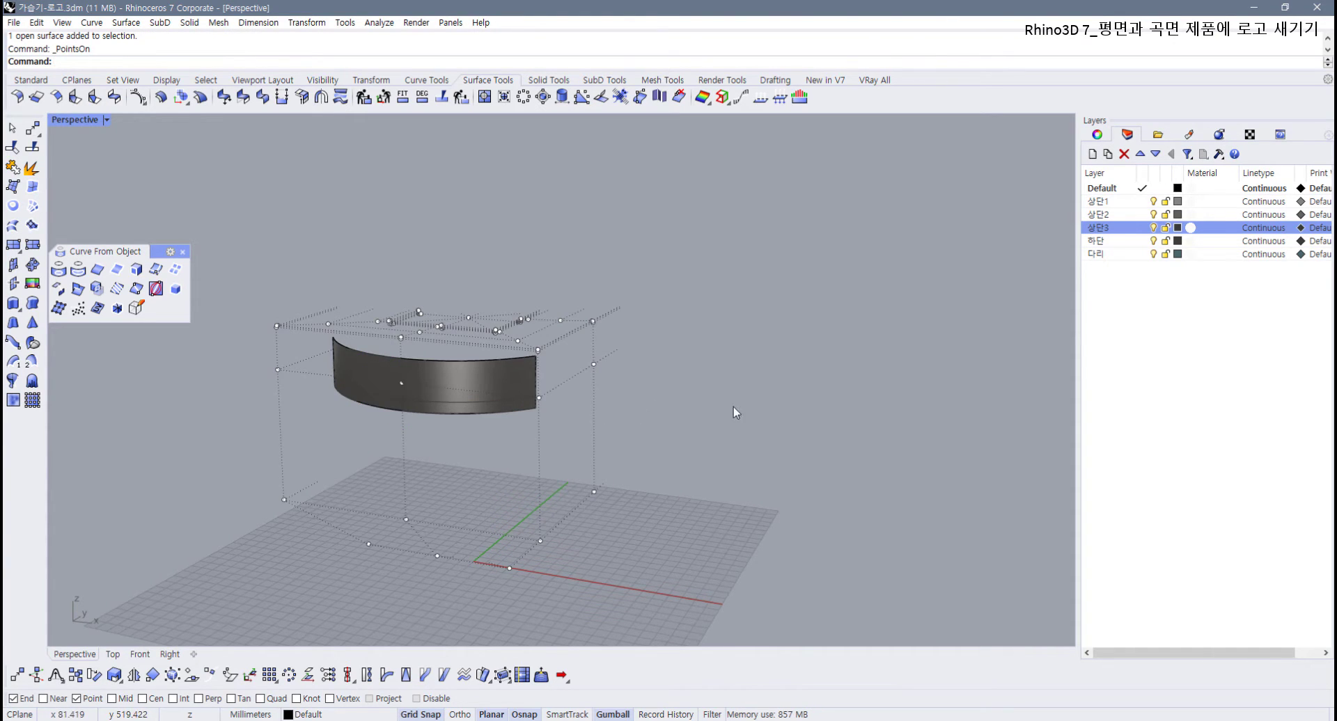
pyautogui.moveTo(733, 407); pyautogui.dragTo(658, 322, button='right')
pyautogui.moveTo(708, 457); pyautogui.dragTo(836, 433, button='right')
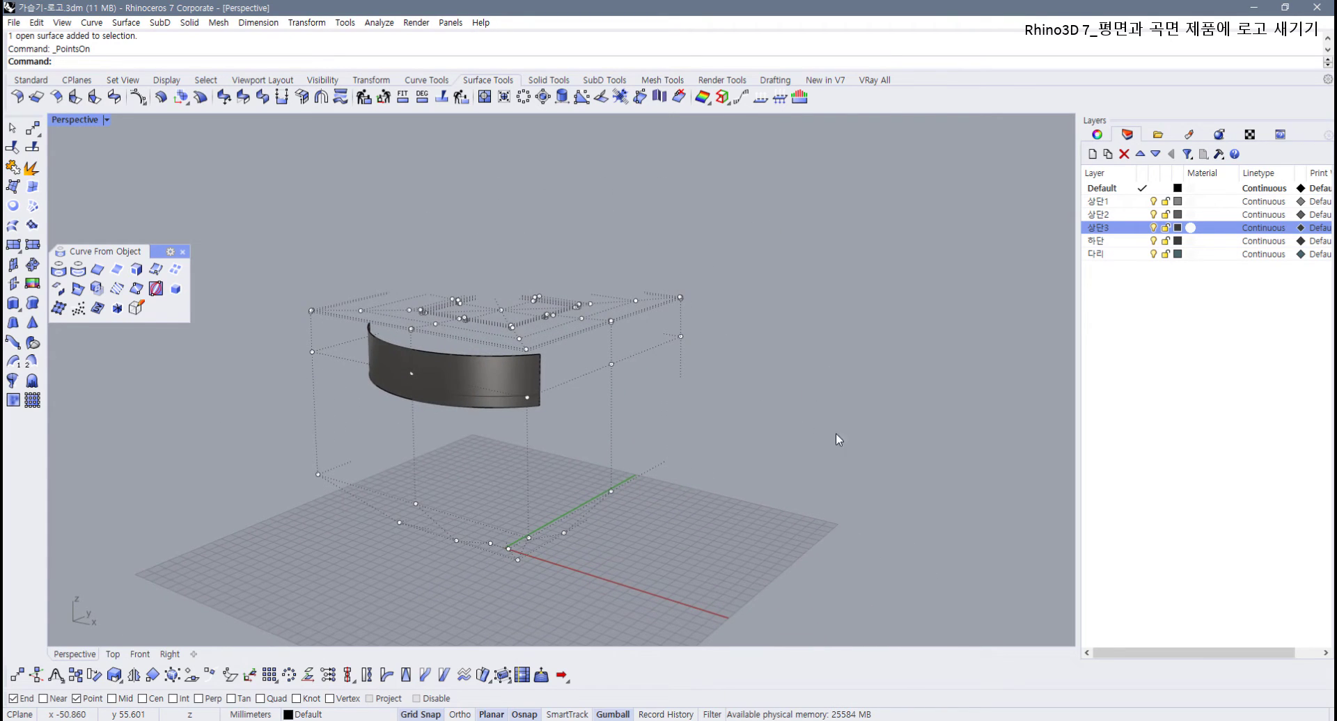
pyautogui.click(496, 372)
pyautogui.press('F11')
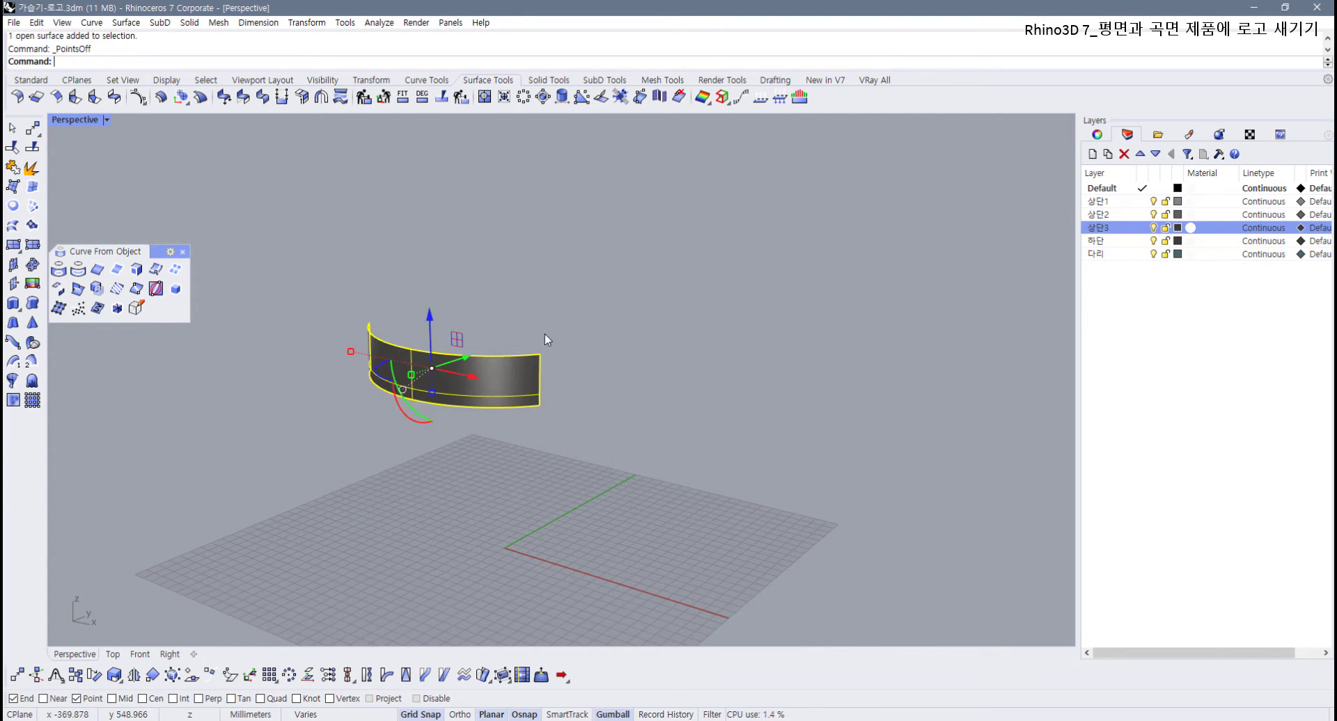
# Step: Examine the panel from above, switch to the four-viewport layout, and deselect the panel
pyautogui.scroll(2, 544, 334)
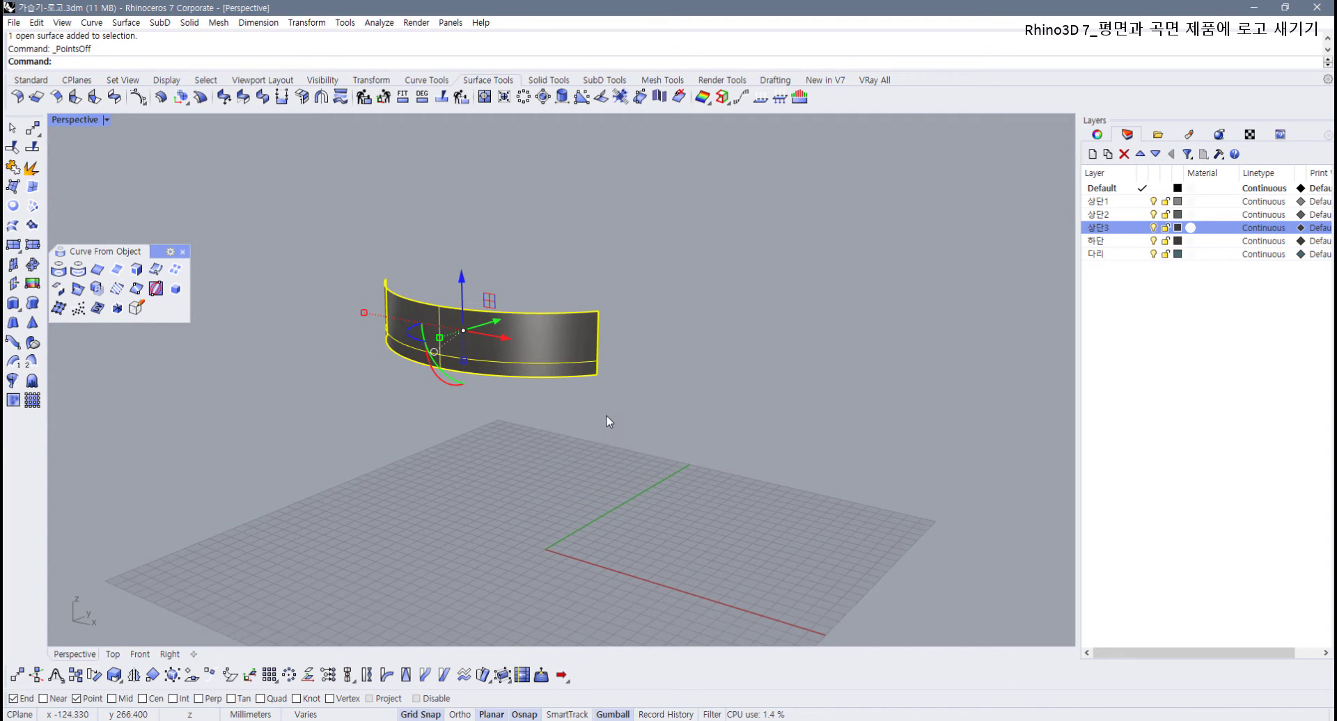
pyautogui.scroll(-2, 602, 404)
pyautogui.moveTo(601, 405); pyautogui.dragTo(550, 409, button='right')
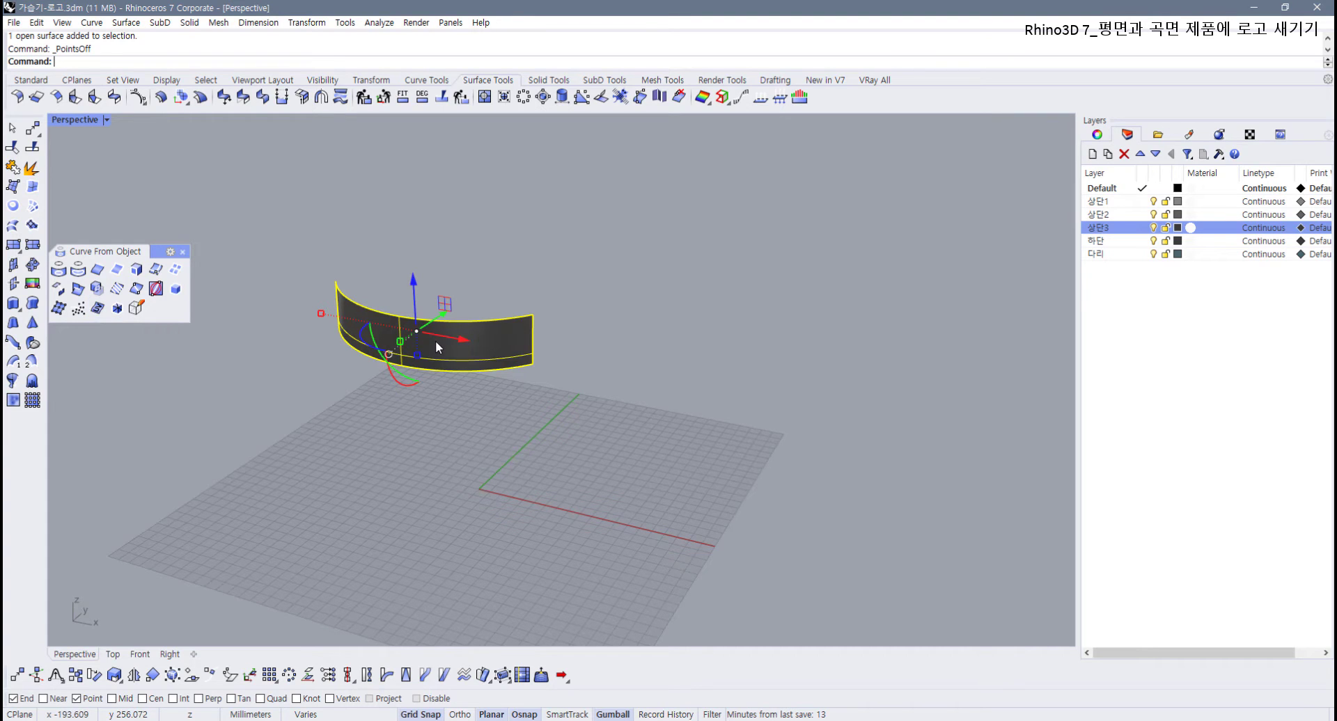
pyautogui.moveTo(473, 424); pyautogui.dragTo(544, 577, button='right')
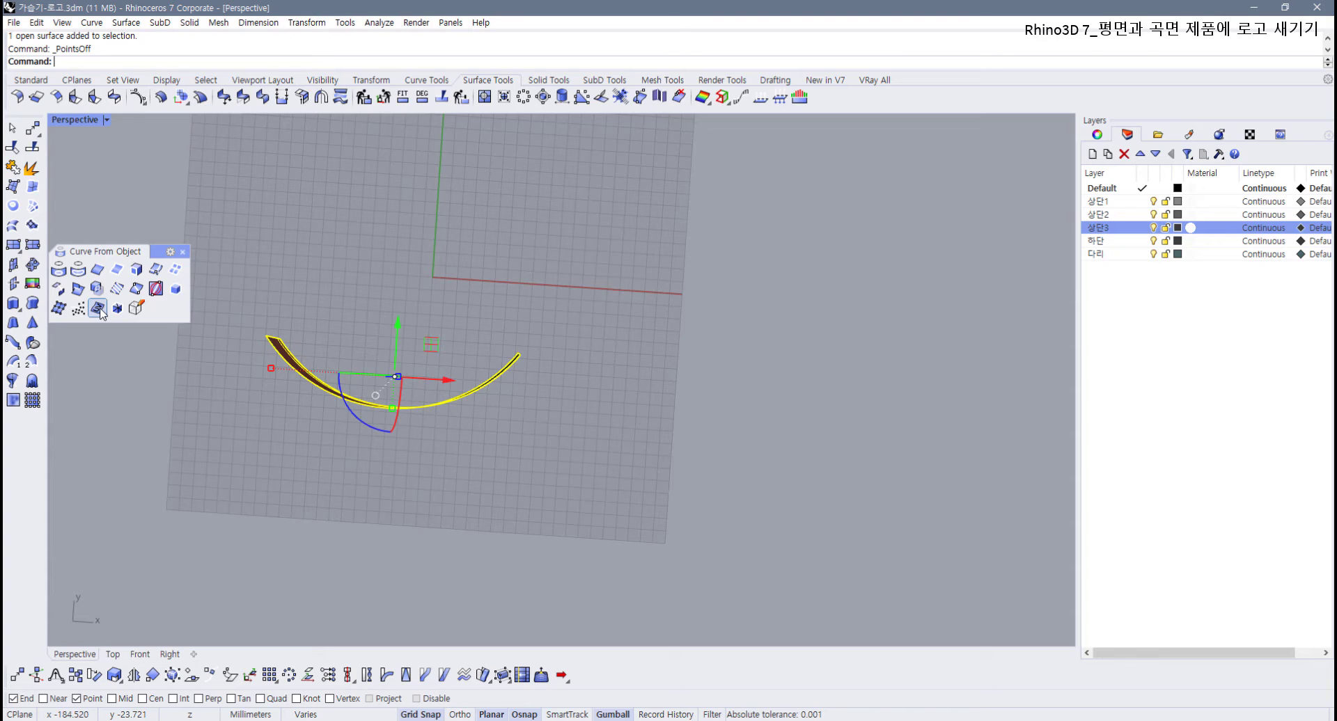
pyautogui.moveTo(216, 311); pyautogui.dragTo(136, 323, button='right')
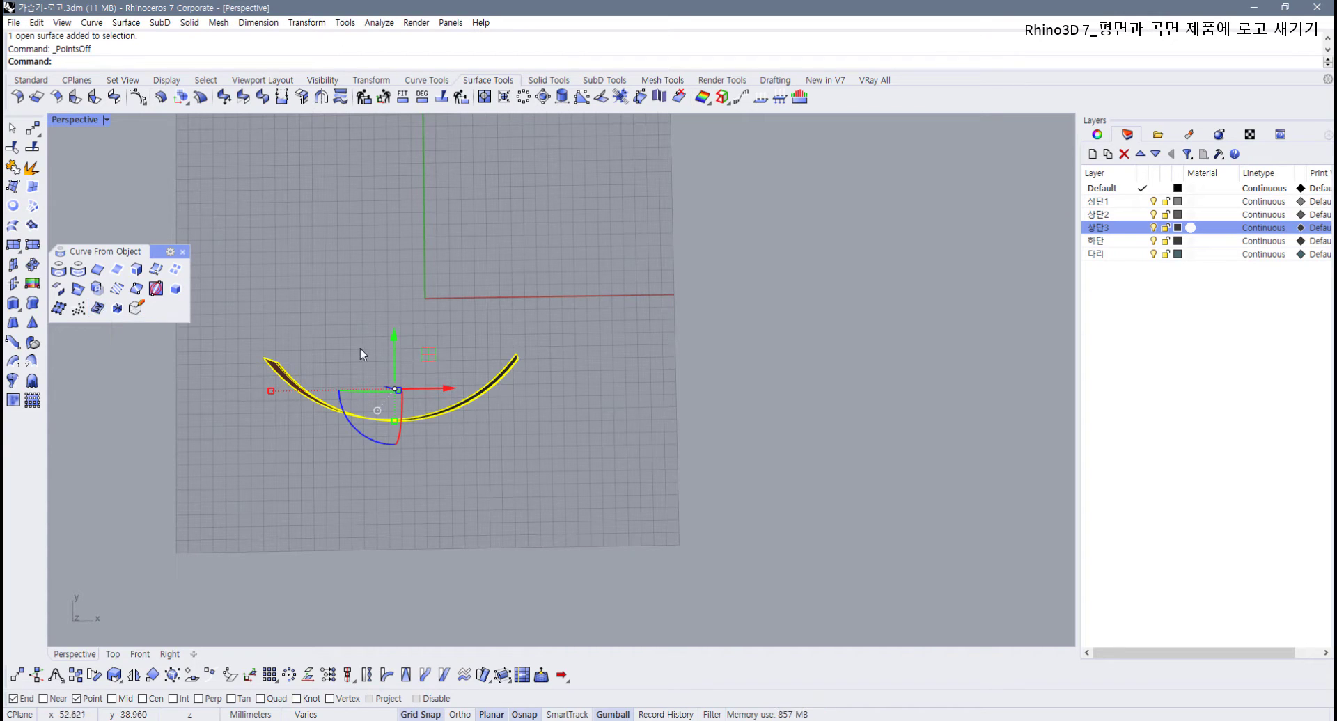
pyautogui.doubleClick(72, 118)
pyautogui.scroll(3, 365, 278)
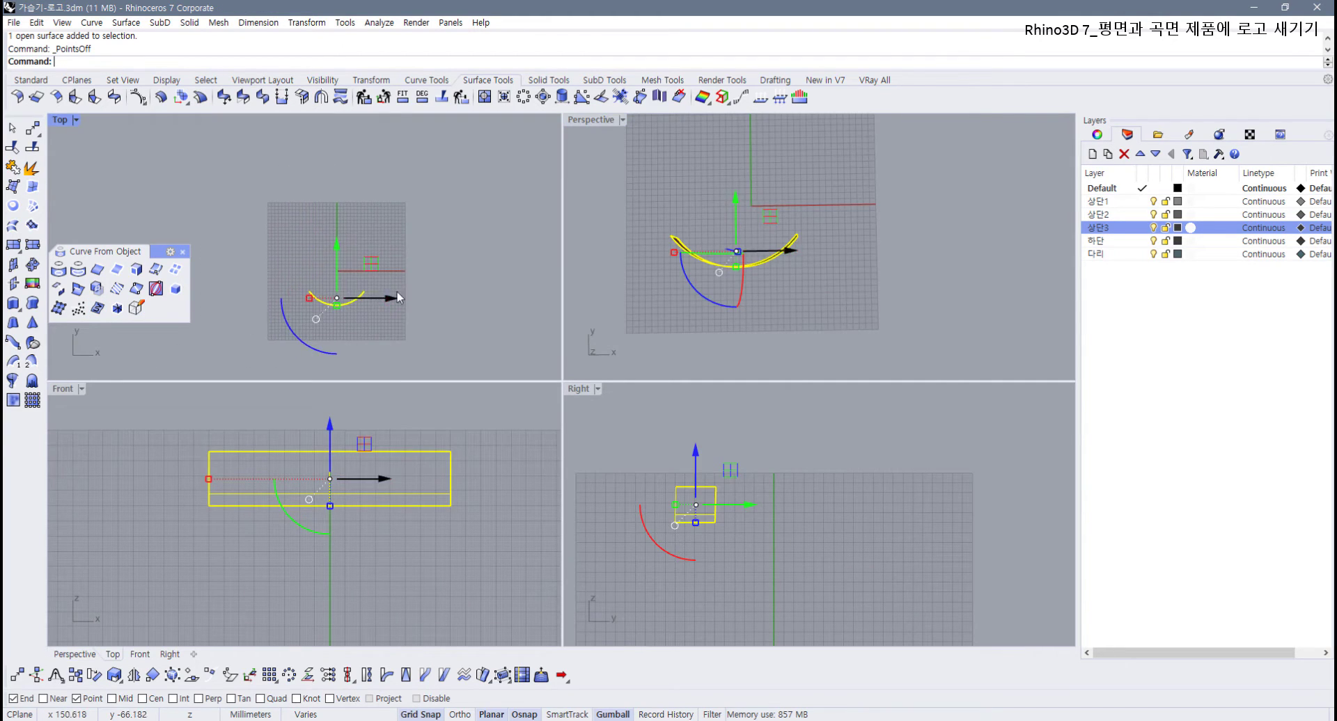
pyautogui.press('Escape')
pyautogui.moveTo(348, 273); pyautogui.dragTo(310, 294, button='right')
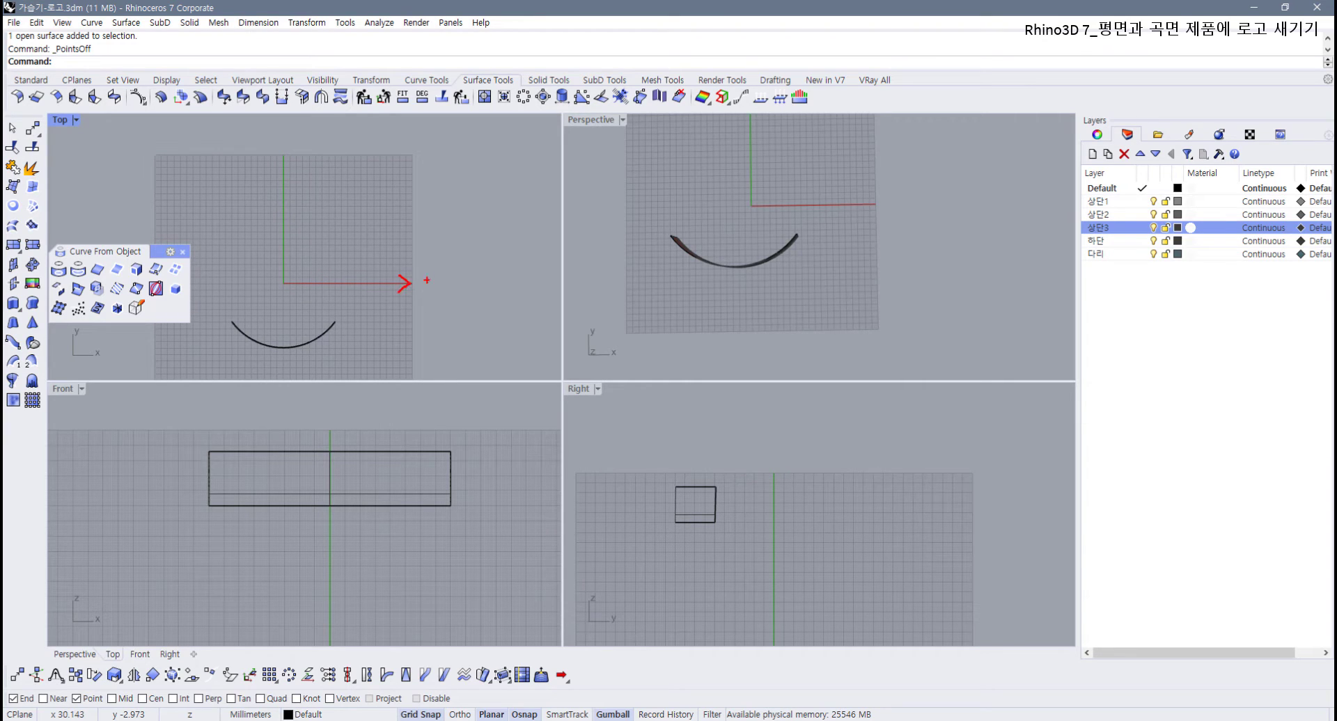
pyautogui.moveTo(437, 272); pyautogui.dragTo(422, 291)
pyautogui.moveTo(302, 283); pyautogui.dragTo(326, 258, button='right')
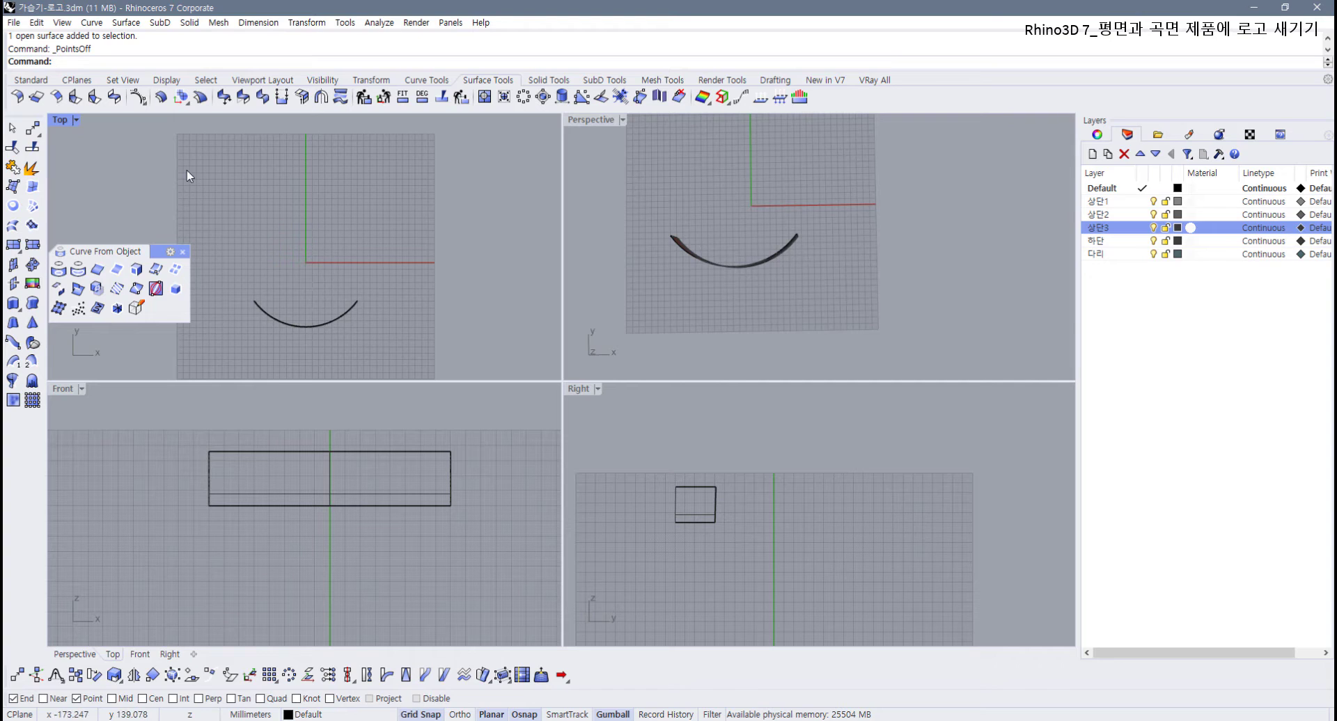
pyautogui.hotkey('ctrl', 'm')
pyautogui.moveTo(507, 345); pyautogui.dragTo(498, 349, button='right')
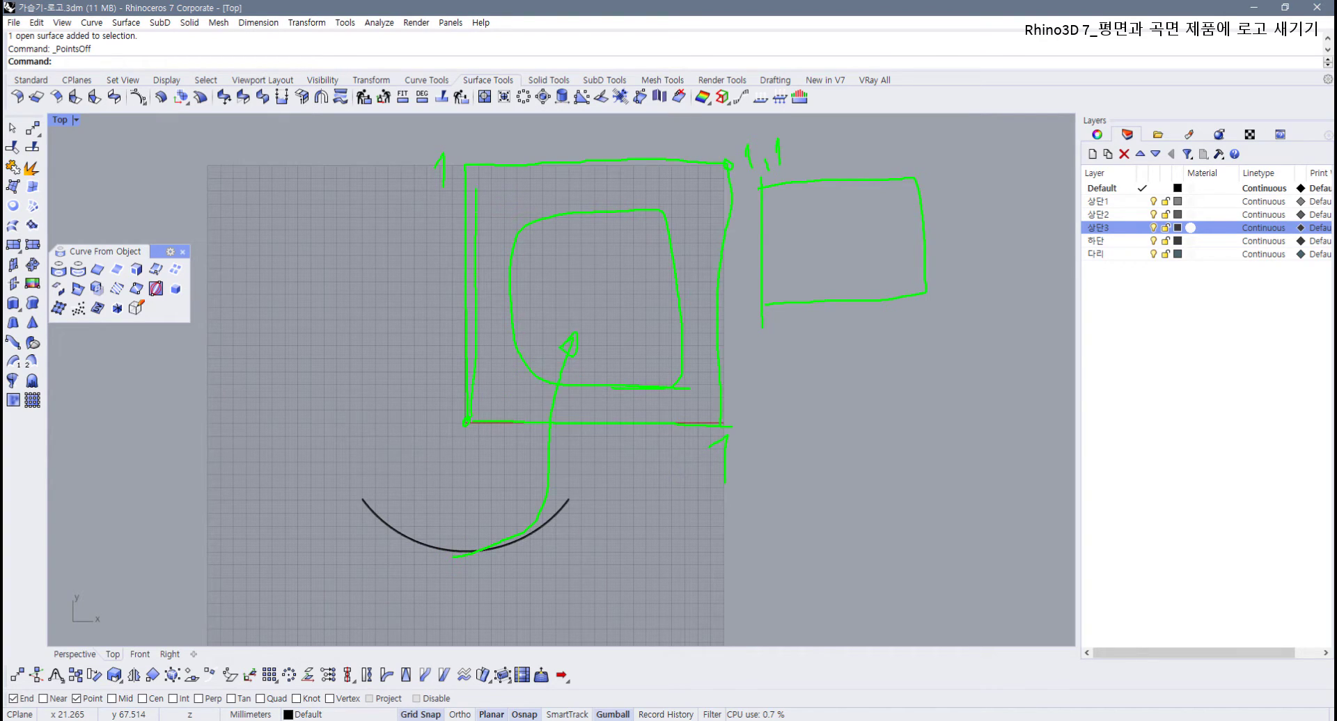
pyautogui.moveTo(730, 168); pyautogui.dragTo(740, 394)
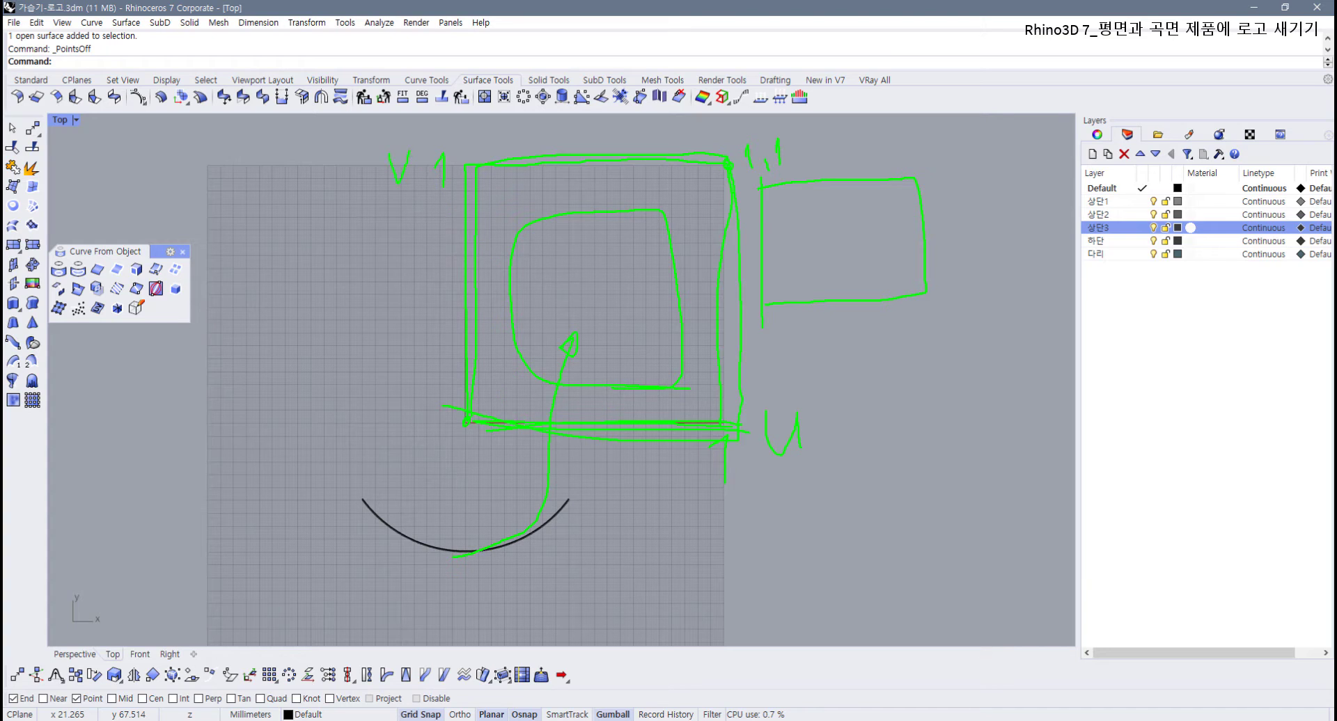
pyautogui.press('Escape')
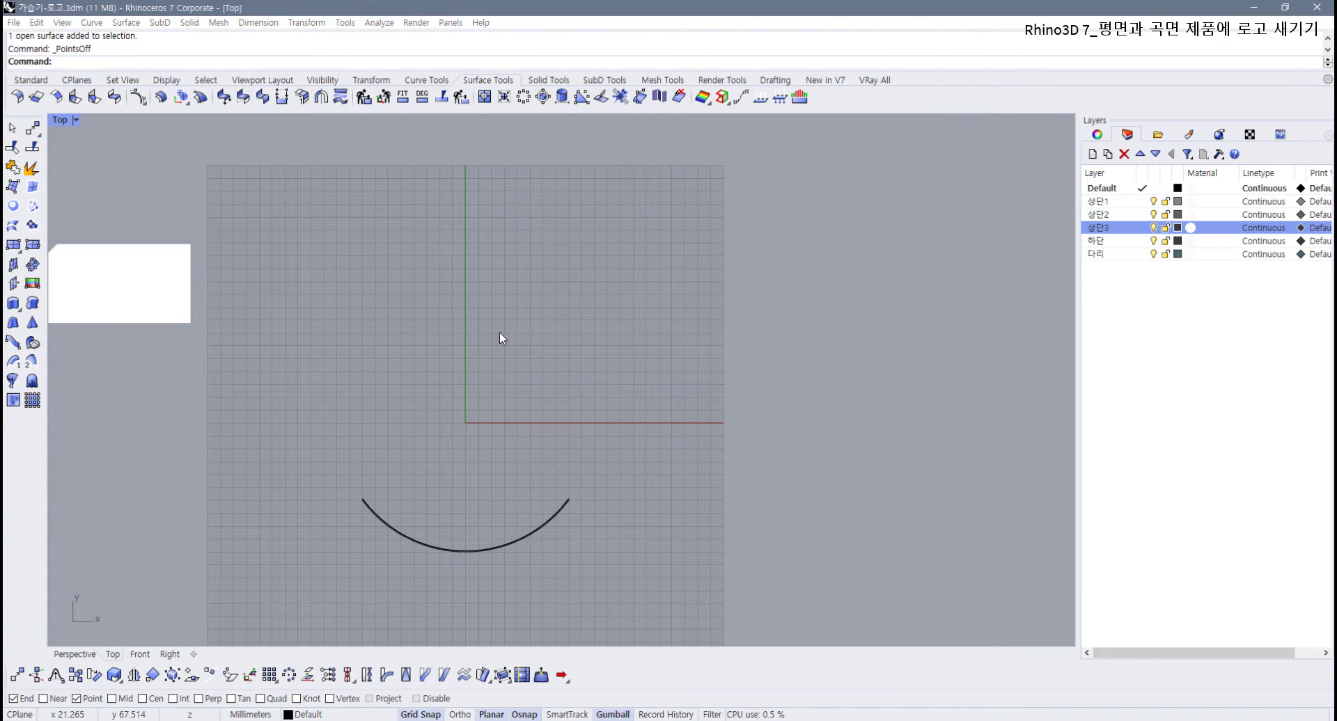
pyautogui.doubleClick(58, 122)
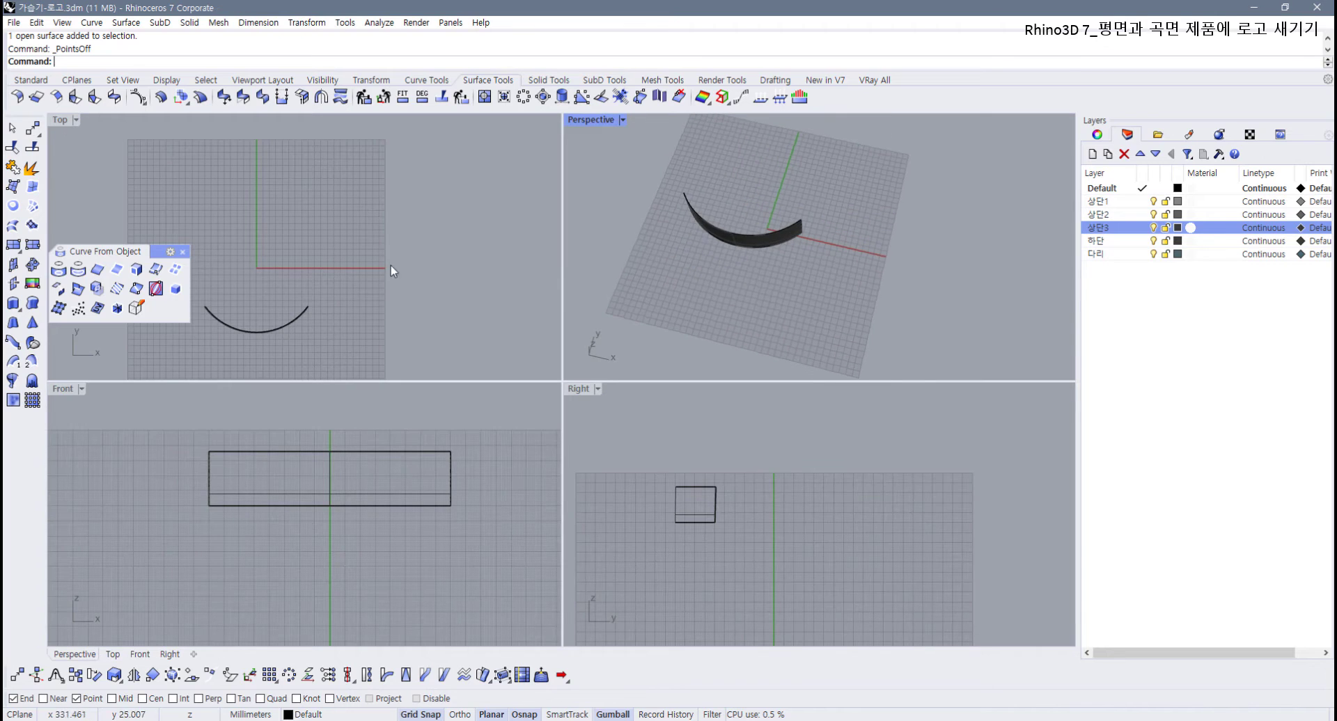
pyautogui.scroll(5, 740, 249)
pyautogui.click(758, 241)
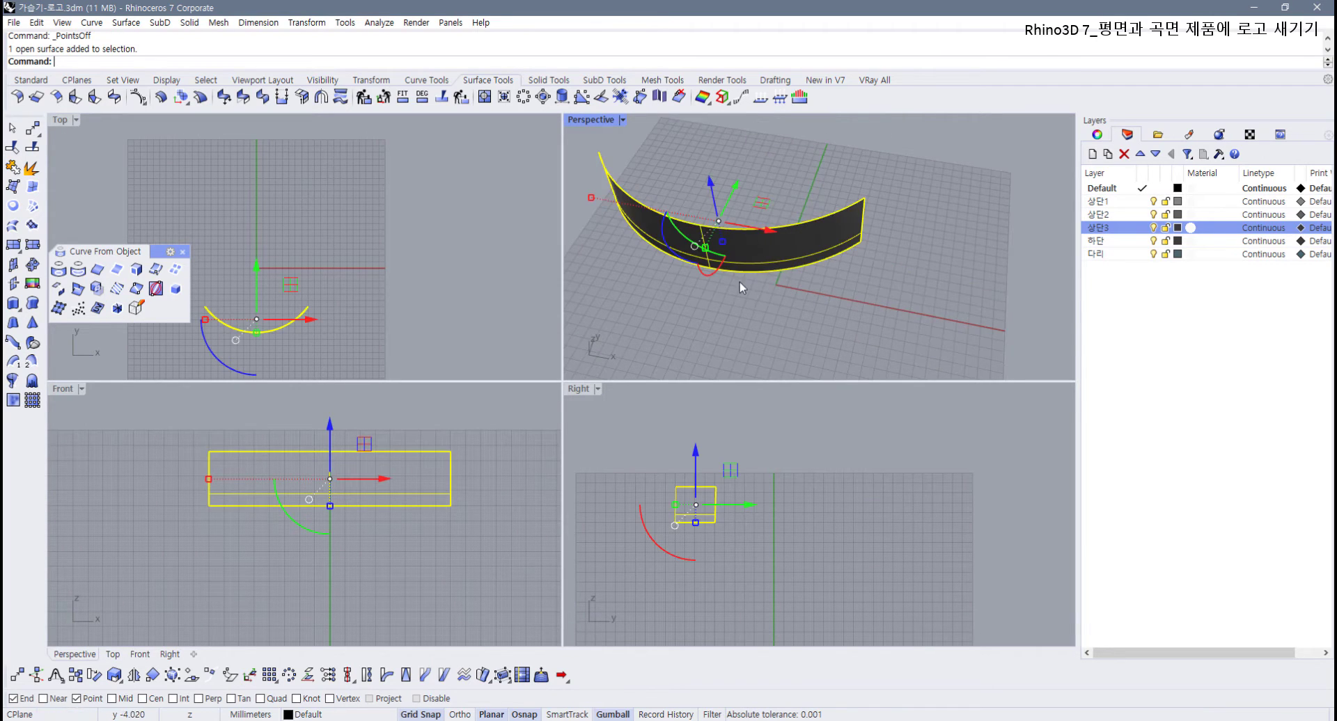
pyautogui.moveTo(739, 282); pyautogui.dragTo(753, 301, button='right')
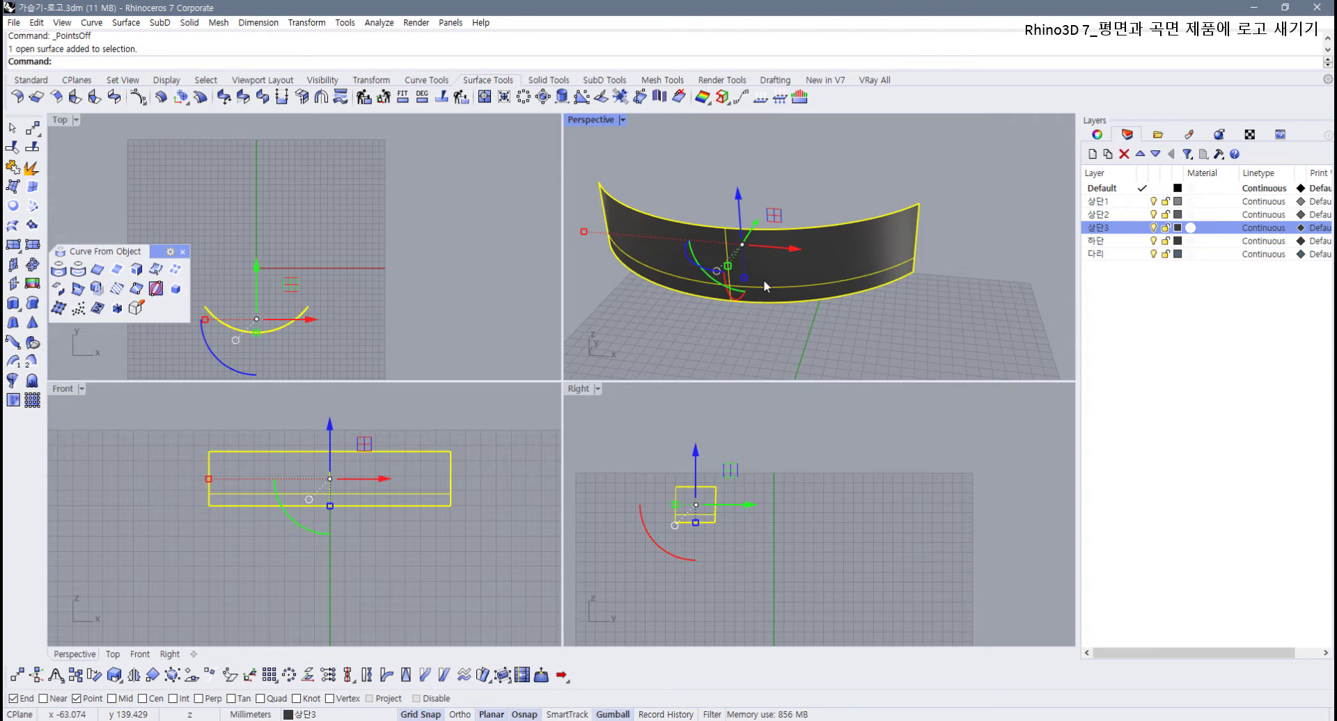
pyautogui.click(418, 312)
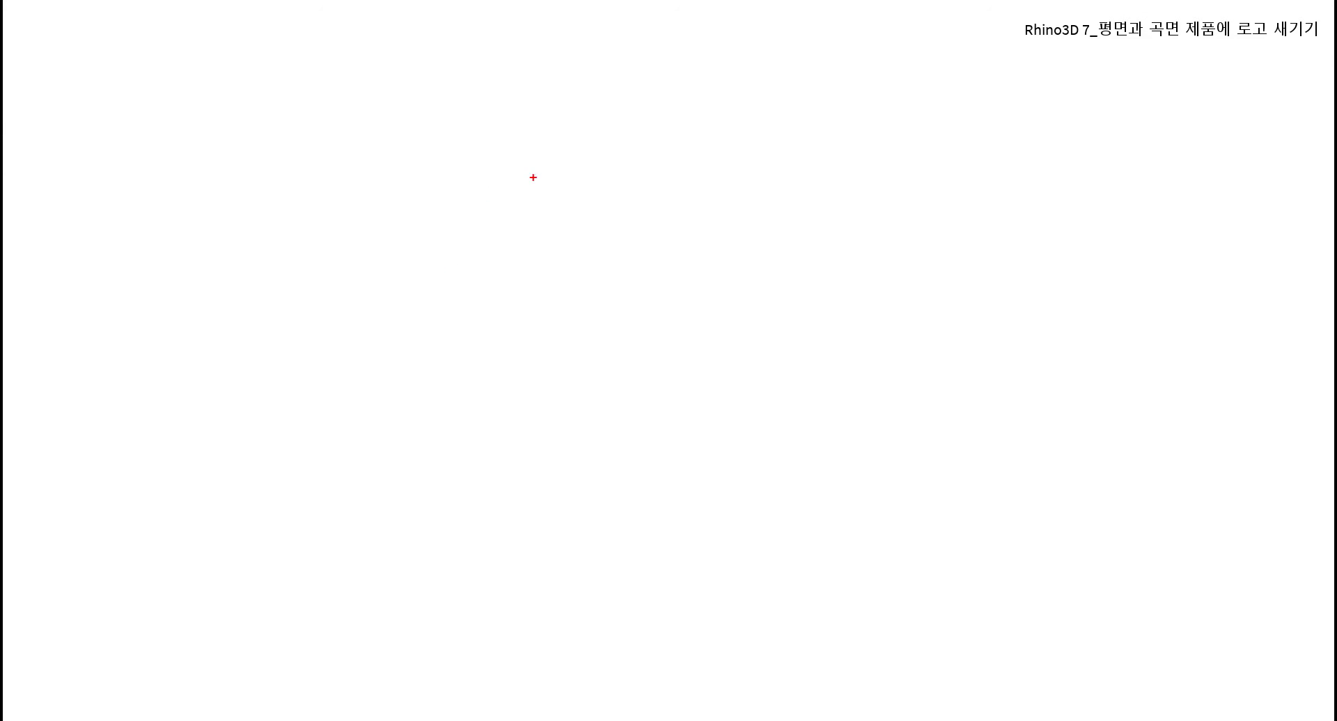
pyautogui.moveTo(550, 113); pyautogui.dragTo(407, 197)
pyautogui.moveTo(508, 124)
pyautogui.mouseDown()
pyautogui.moveTo(678, 188)
pyautogui.moveTo(561, 257)
pyautogui.moveTo(415, 224)
pyautogui.moveTo(432, 360)
pyautogui.mouseUp()
pyautogui.moveTo(568, 256); pyautogui.dragTo(559, 402)
pyautogui.moveTo(405, 332); pyautogui.dragTo(558, 430)
pyautogui.moveTo(691, 192)
pyautogui.mouseDown()
pyautogui.moveTo(681, 343)
pyautogui.moveTo(461, 487)
pyautogui.mouseUp()
pyautogui.moveTo(658, 261); pyautogui.dragTo(786, 249)
pyautogui.moveTo(774, 223)
pyautogui.mouseDown()
pyautogui.moveTo(813, 253)
pyautogui.moveTo(772, 285)
pyautogui.mouseUp()
pyautogui.moveTo(934, 153)
pyautogui.mouseDown()
pyautogui.moveTo(953, 259)
pyautogui.moveTo(933, 126)
pyautogui.moveTo(1128, 263)
pyautogui.moveTo(942, 356)
pyautogui.moveTo(1126, 307)
pyautogui.moveTo(1125, 275)
pyautogui.mouseUp()
pyautogui.moveTo(1118, 250); pyautogui.dragTo(1128, 264)
pyautogui.moveTo(954, 263)
pyautogui.mouseDown()
pyautogui.moveTo(765, 300)
pyautogui.moveTo(990, 437)
pyautogui.mouseUp()
pyautogui.moveTo(1100, 268)
pyautogui.mouseDown()
pyautogui.moveTo(1260, 426)
pyautogui.moveTo(1090, 460)
pyautogui.mouseUp()
pyautogui.moveTo(611, 309)
pyautogui.mouseDown()
pyautogui.moveTo(762, 296)
pyautogui.moveTo(796, 419)
pyautogui.mouseUp()
pyautogui.moveTo(952, 414)
pyautogui.mouseDown()
pyautogui.moveTo(1098, 578)
pyautogui.moveTo(1091, 436)
pyautogui.mouseUp()
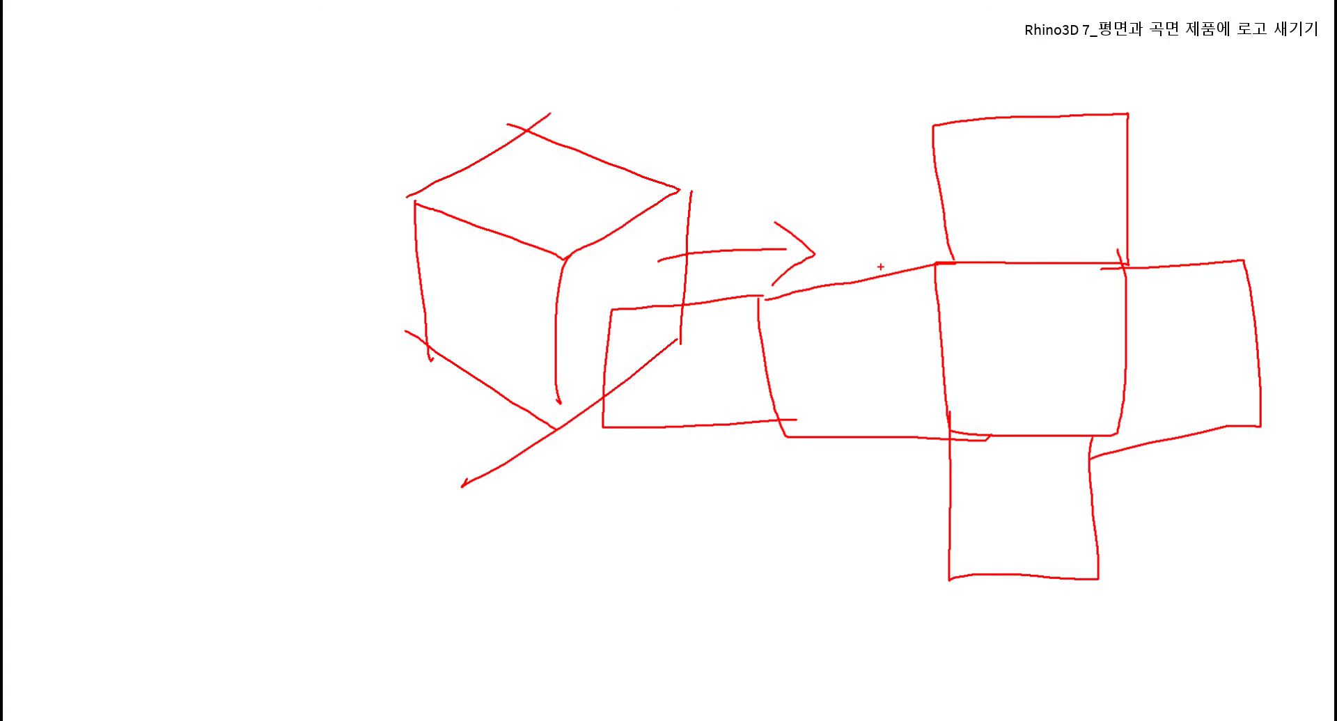
pyautogui.moveTo(544, 225)
pyautogui.mouseDown()
pyautogui.moveTo(852, 244)
pyautogui.moveTo(898, 260)
pyautogui.mouseUp()
pyautogui.moveTo(894, 228)
pyautogui.mouseDown()
pyautogui.moveTo(914, 256)
pyautogui.moveTo(852, 275)
pyautogui.mouseUp()
pyautogui.moveTo(1213, 350); pyautogui.dragTo(1076, 348)
pyautogui.moveTo(1078, 323); pyautogui.dragTo(1092, 365)
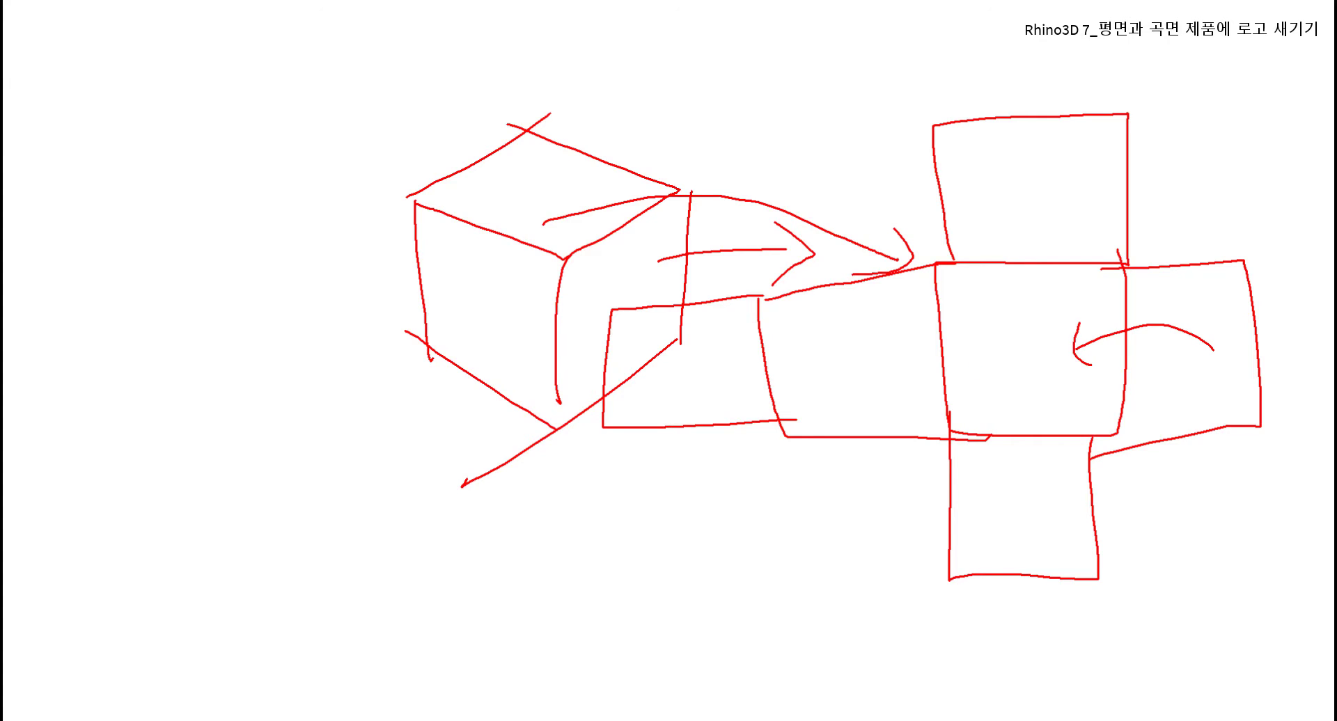
pyautogui.moveTo(858, 340); pyautogui.dragTo(896, 351)
pyautogui.moveTo(729, 363); pyautogui.dragTo(773, 365)
pyautogui.press('Escape')
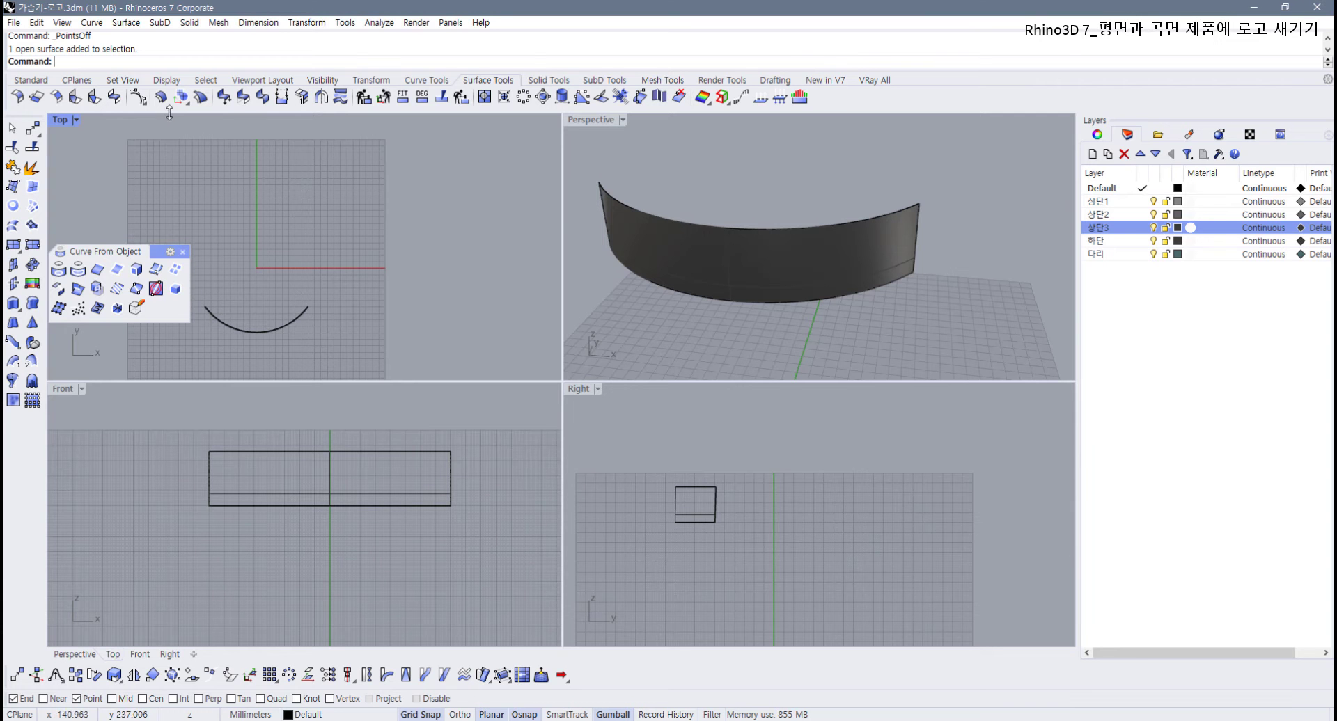
# Step: Try to create flat UV curves from the curved panel with CreateUVCrv and inspect them in the Top and Perspective views
pyautogui.click(282, 324)
pyautogui.click(754, 266)
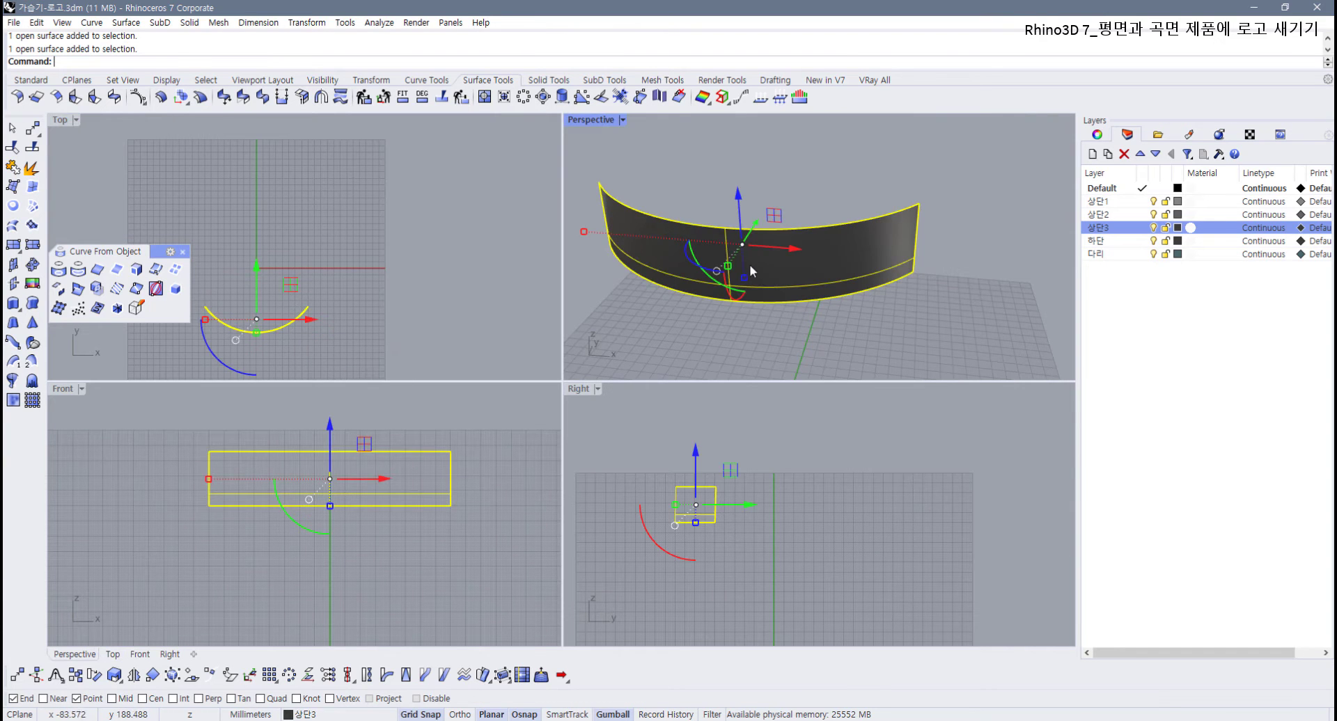
pyautogui.doubleClick(595, 119)
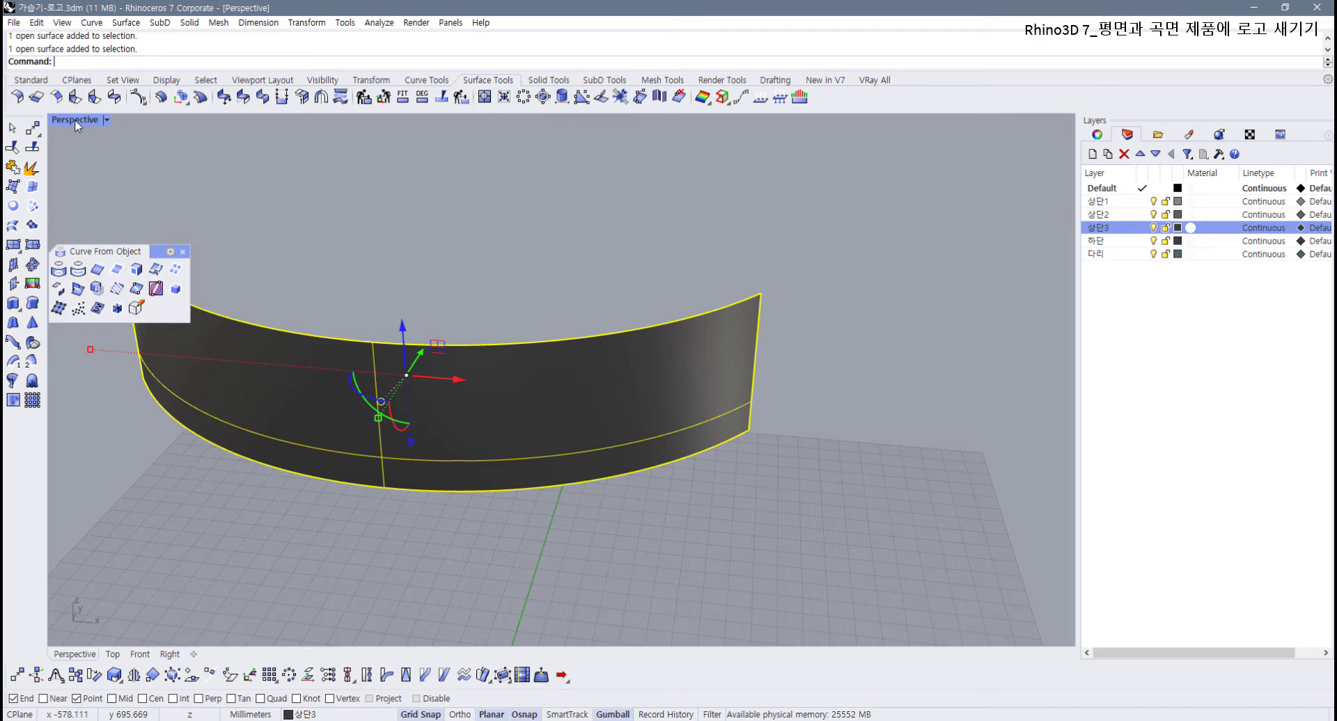
pyautogui.doubleClick(119, 123)
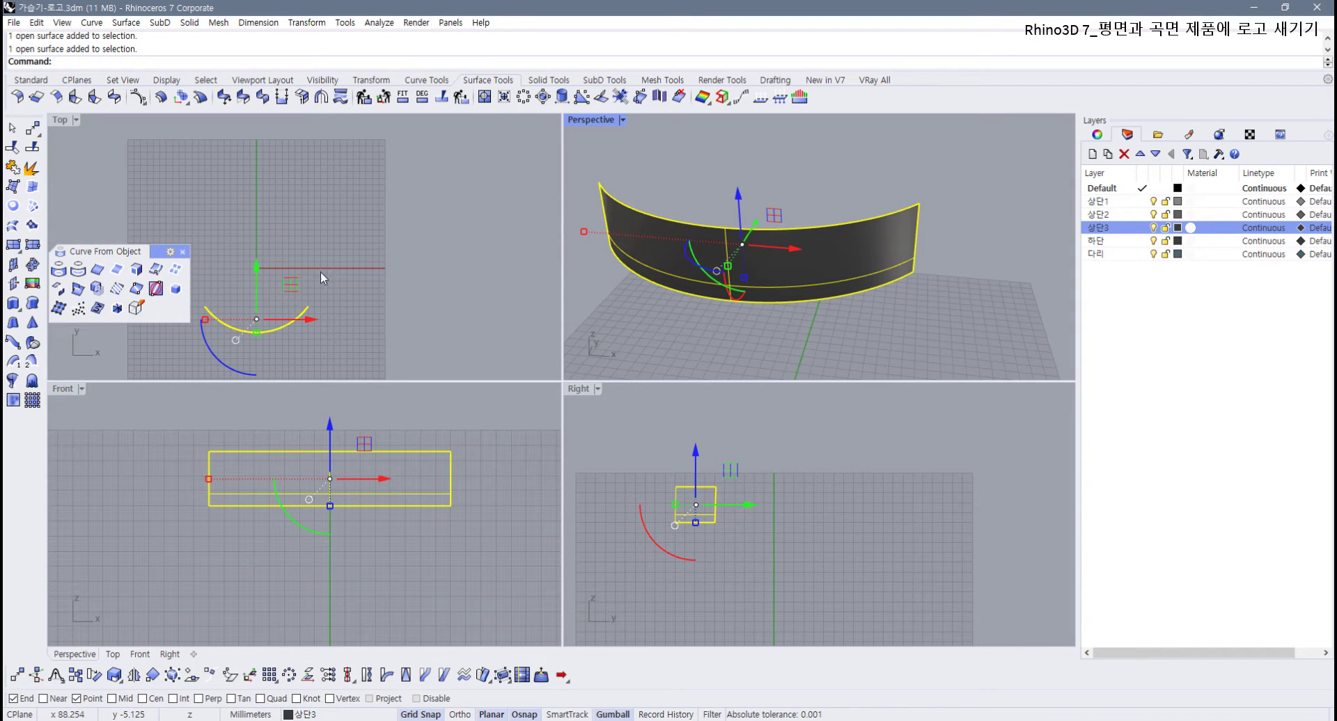
pyautogui.click(98, 307)
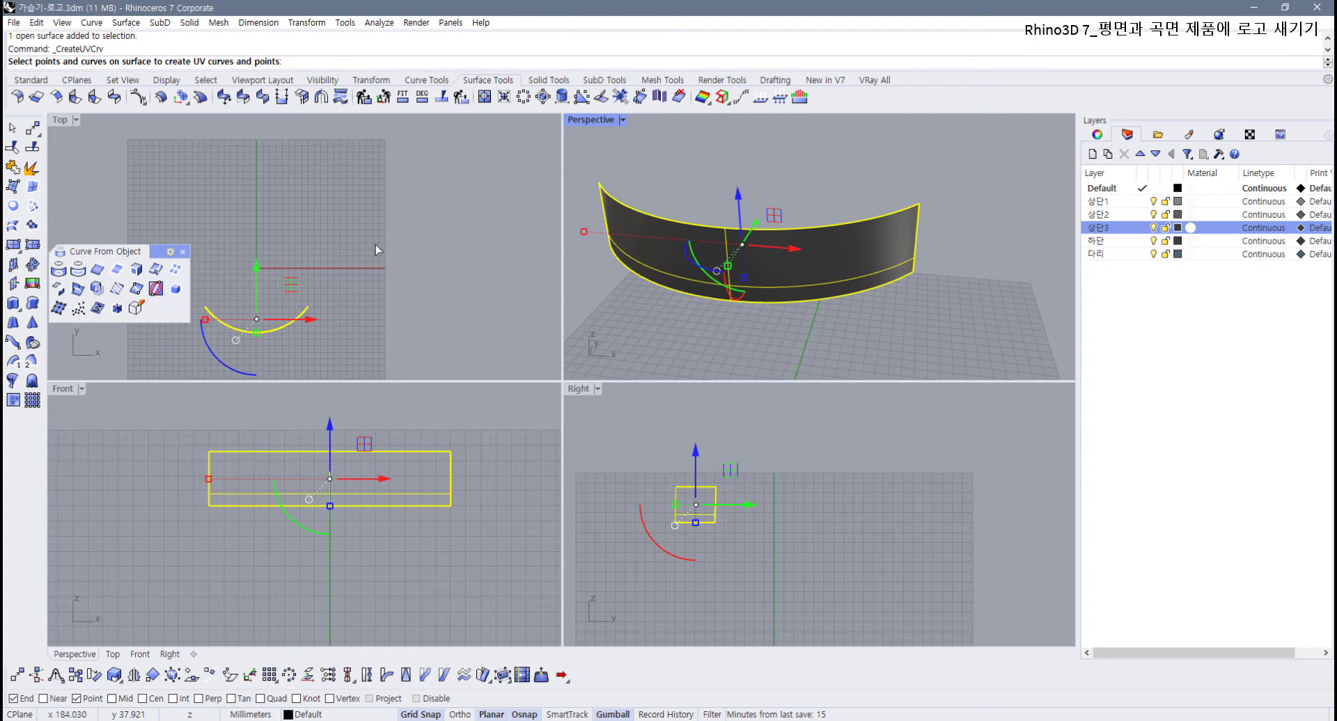
pyautogui.press('Return')
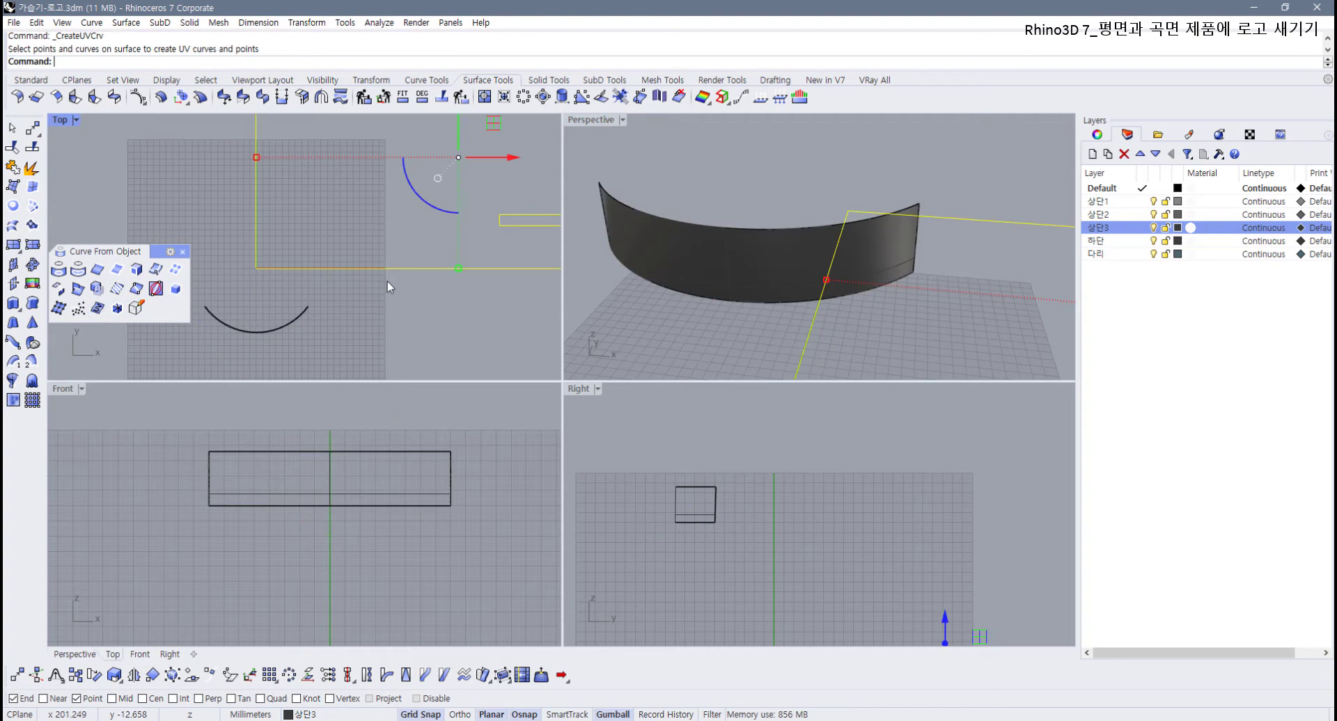
pyautogui.scroll(-5, 387, 282)
pyautogui.press('Escape')
pyautogui.scroll(-3, 434, 286)
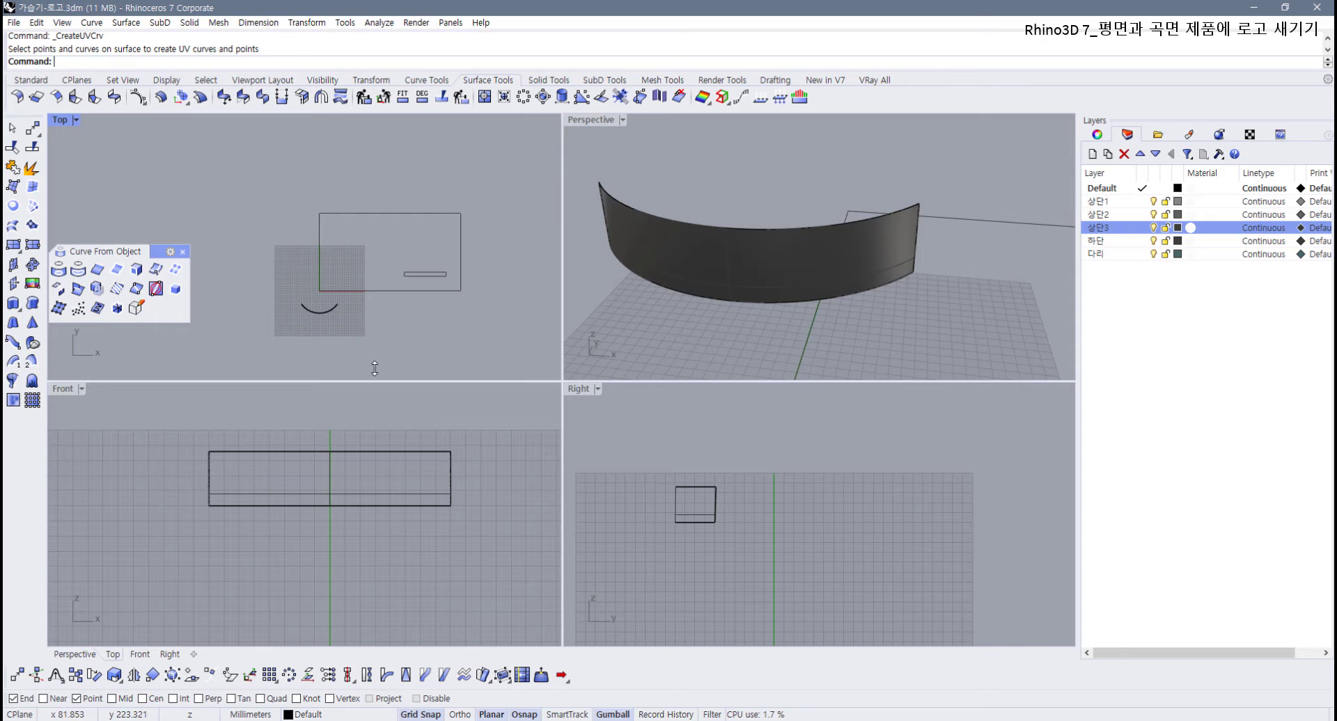
pyautogui.moveTo(370, 298); pyautogui.dragTo(352, 290, button='right')
pyautogui.moveTo(697, 279); pyautogui.dragTo(802, 280, button='right')
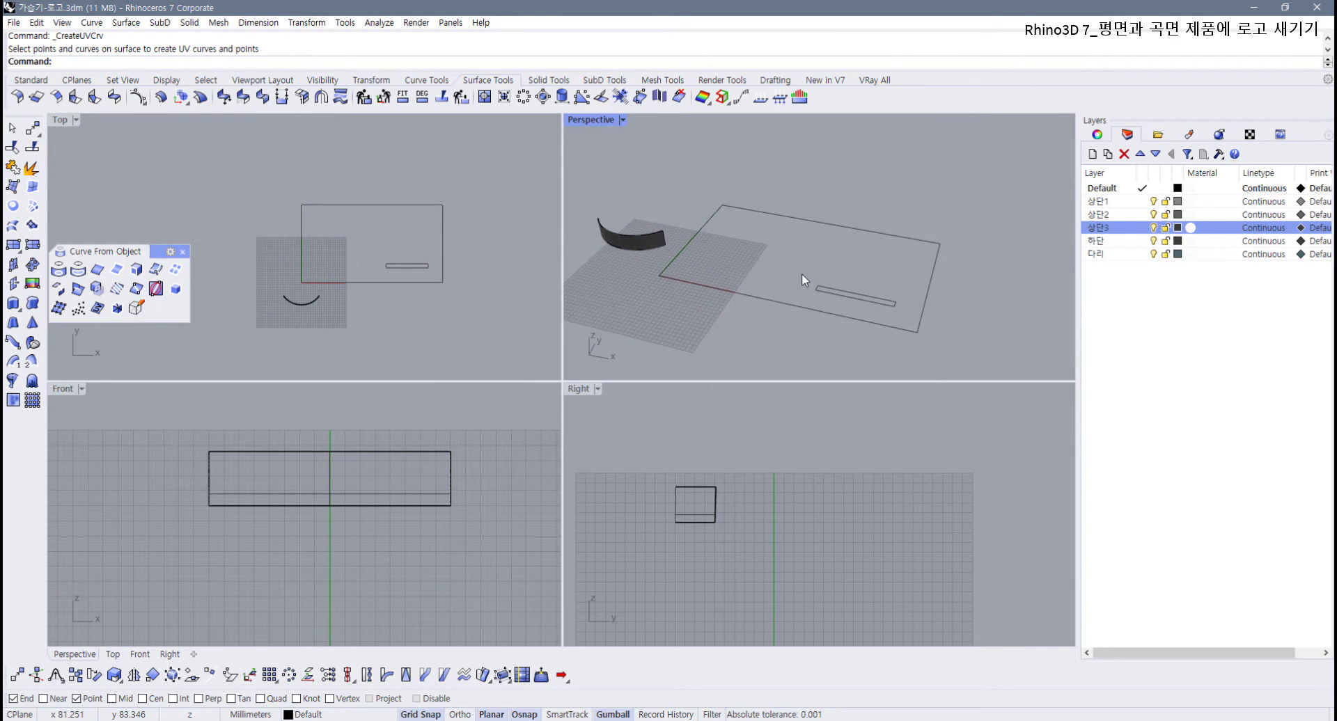
# Step: Turn on the panel's control points to compare its underlying surface with the UV curves, turn them off, and undo the UV curves
pyautogui.click(640, 239)
pyautogui.click(682, 255)
pyautogui.scroll(3, 638, 243)
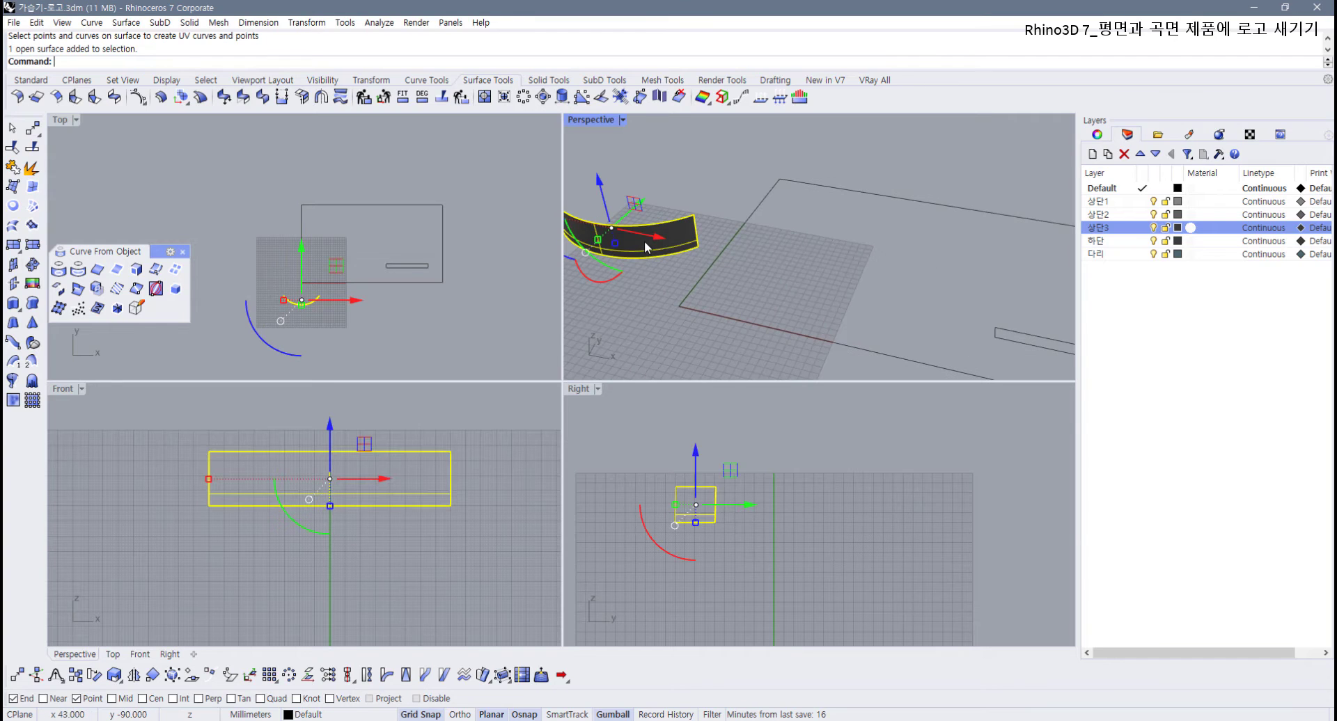
pyautogui.press('F10')
pyautogui.scroll(-1, 645, 241)
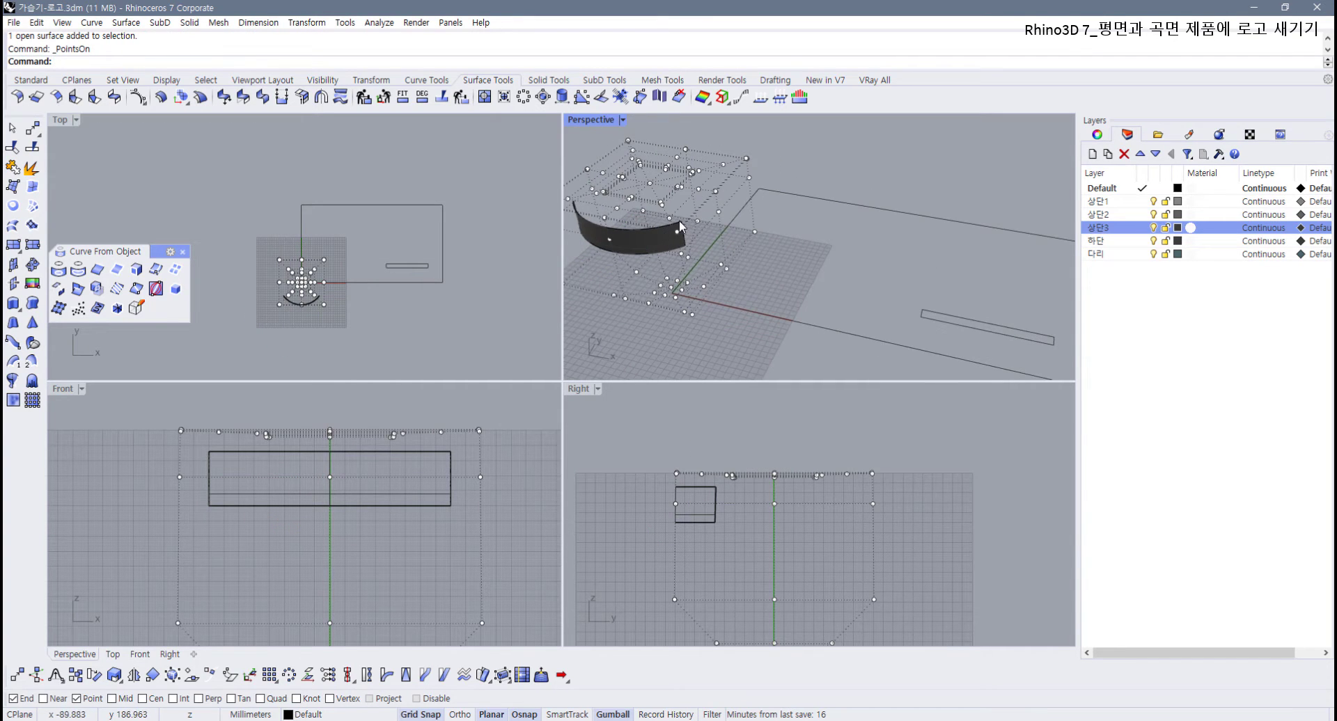
pyautogui.moveTo(679, 220); pyautogui.dragTo(808, 287, button='right')
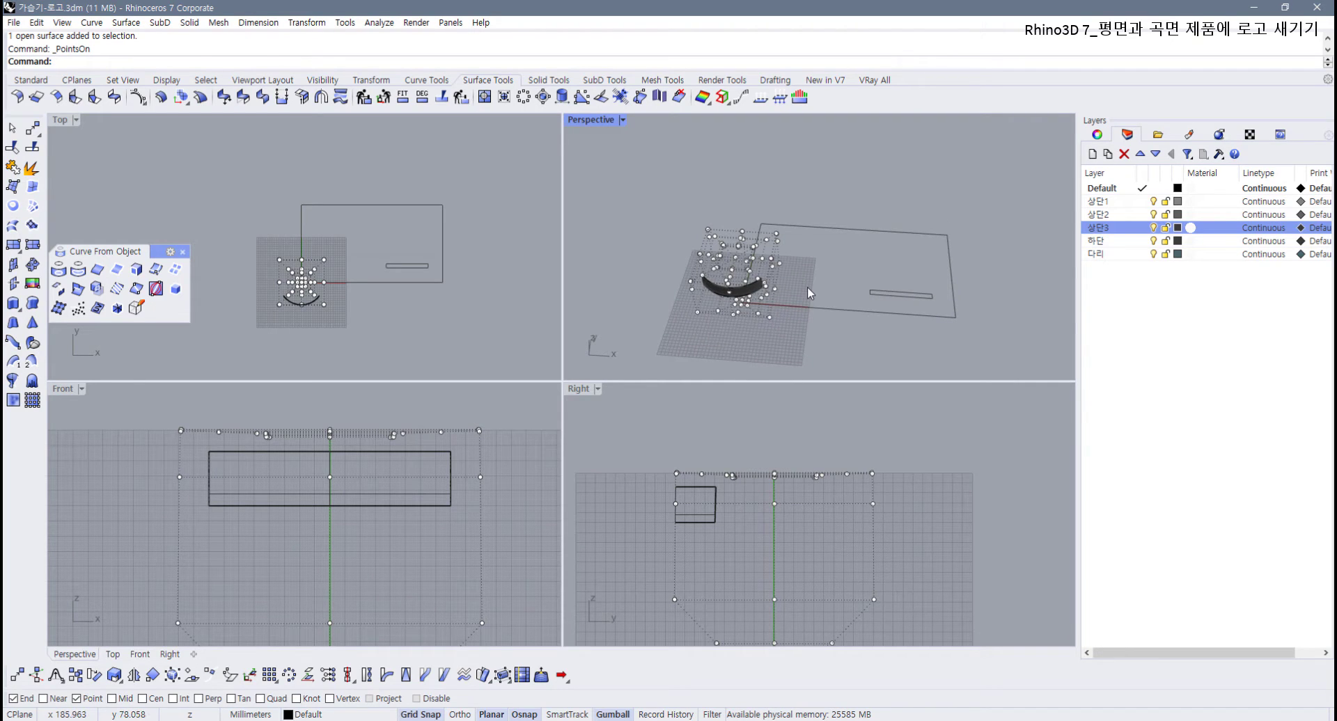
pyautogui.press('Escape')
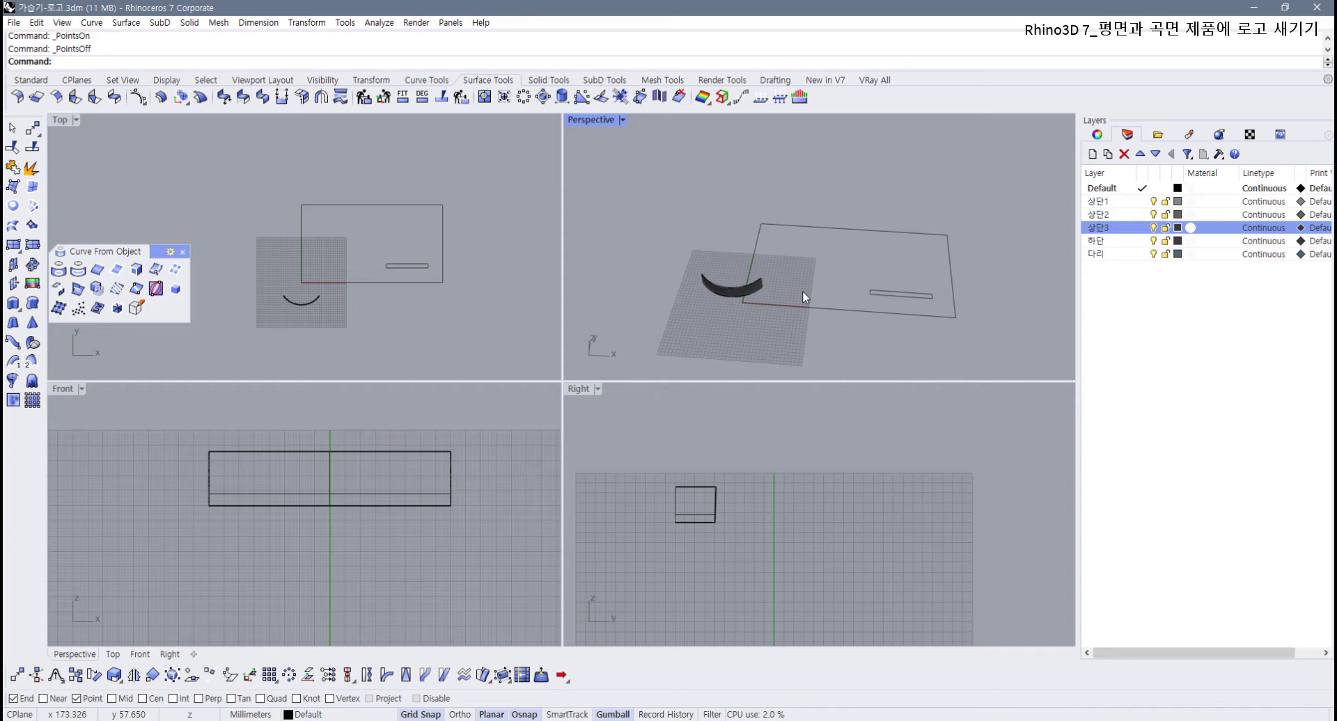
pyautogui.hotkey('ctrl', 'z')
# Step: Select the curved panel and shrink its trimmed surface so the underlying surface matches the trimmed edges
pyautogui.scroll(10, 766, 285)
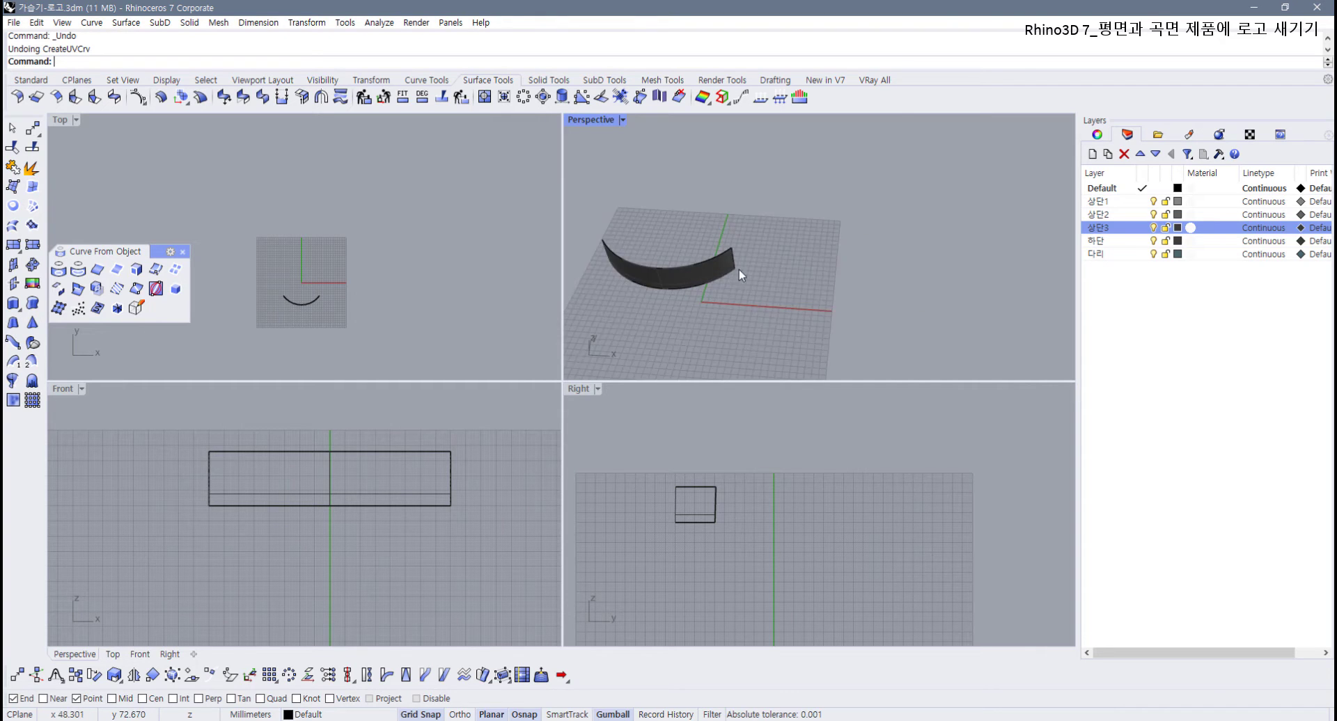
pyautogui.click(693, 282)
pyautogui.keyDown('shift'); pyautogui.moveTo(648, 296); pyautogui.dragTo(599, 221, button='right'); pyautogui.keyUp('shift')
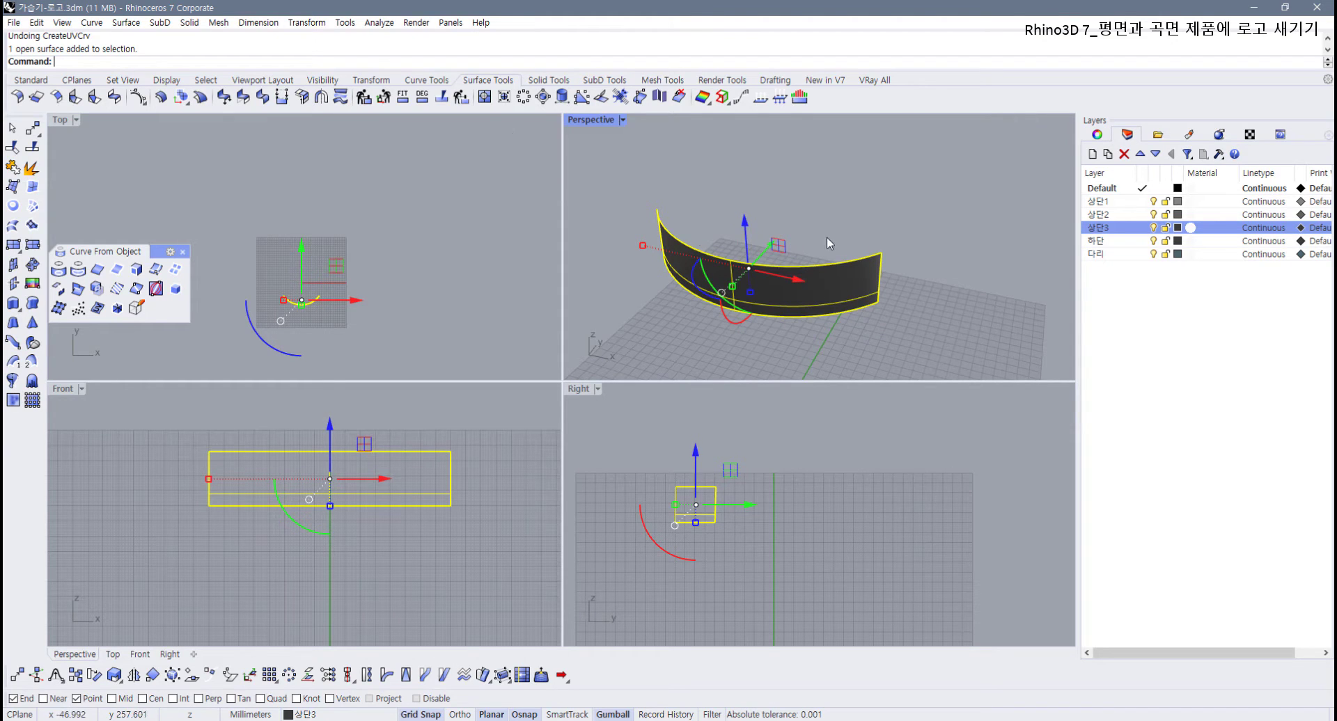
pyautogui.click(504, 97)
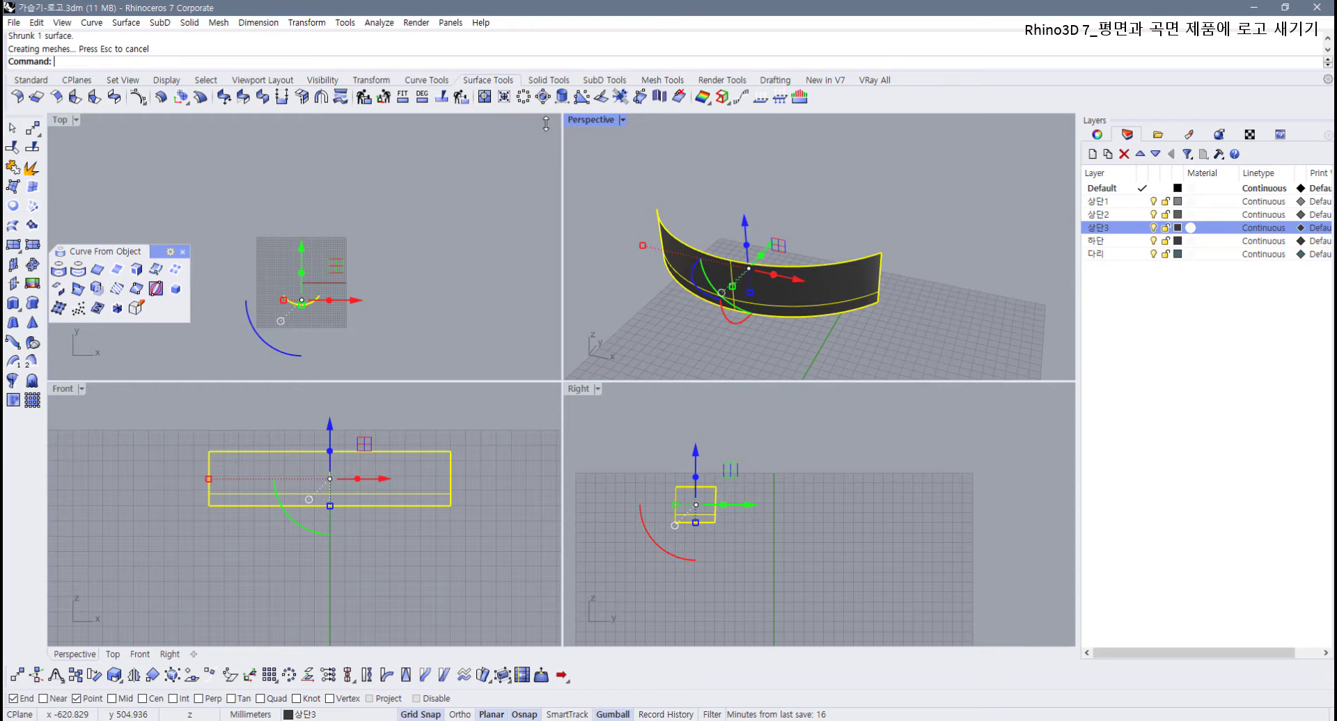
# Step: Show the shrunk panel's control points to check that they match its edges, then hide them
pyautogui.press('F10')
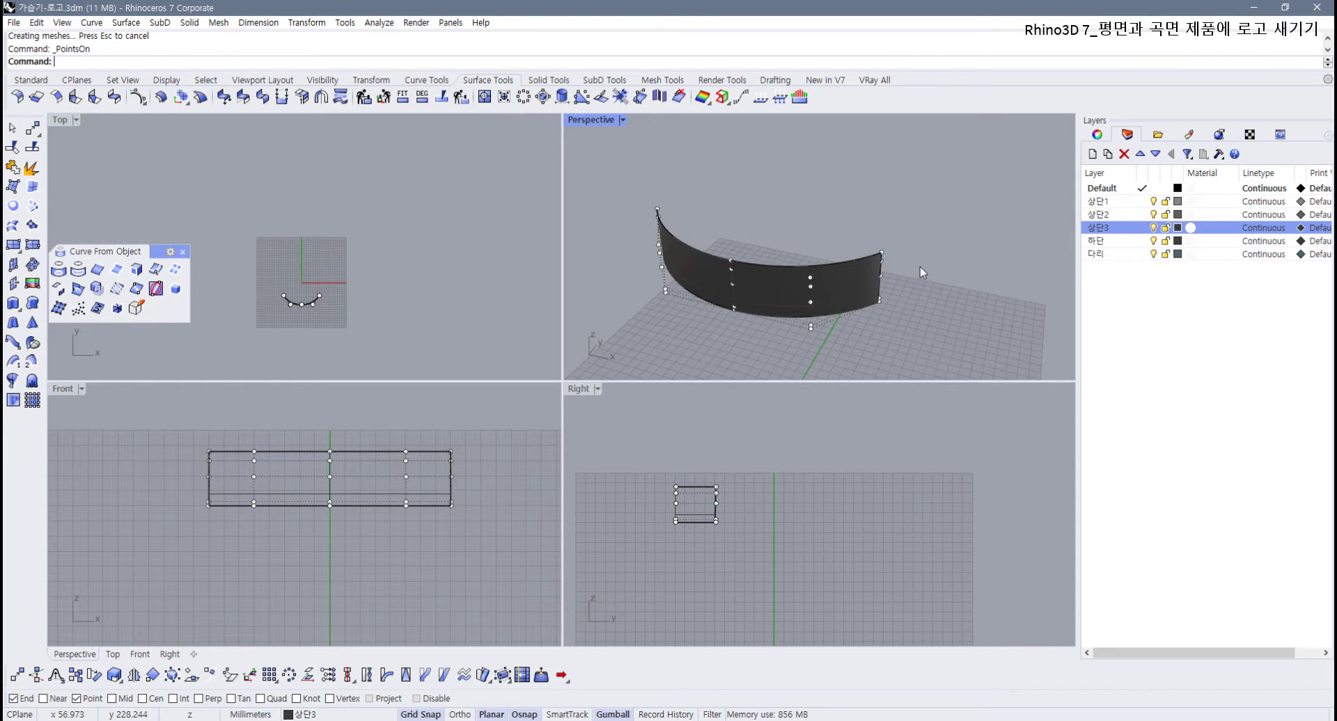
pyautogui.moveTo(835, 307)
pyautogui.mouseDown(button='right')
pyautogui.moveTo(832, 268)
pyautogui.moveTo(829, 300)
pyautogui.mouseUp(button='right')
pyautogui.press('F11')
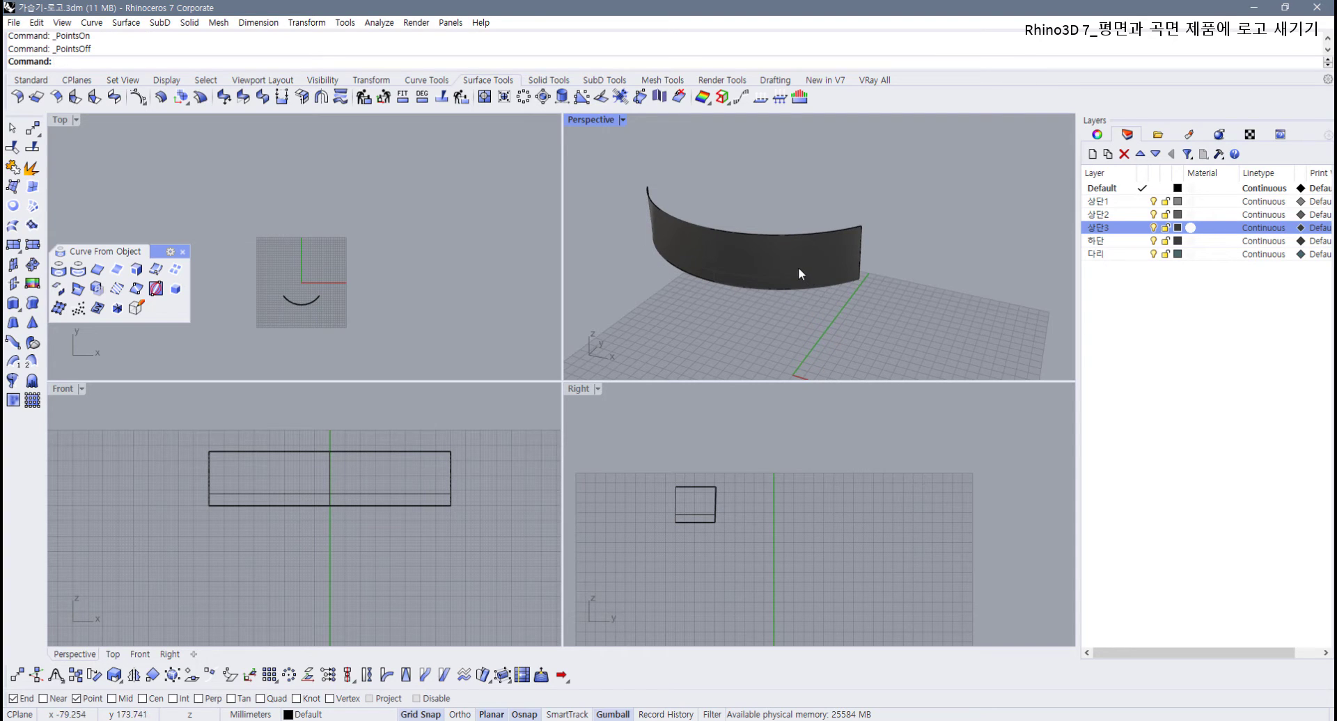
# Step: Untrim the curved panel's upper edge
pyautogui.click(485, 98)
pyautogui.click(787, 234)
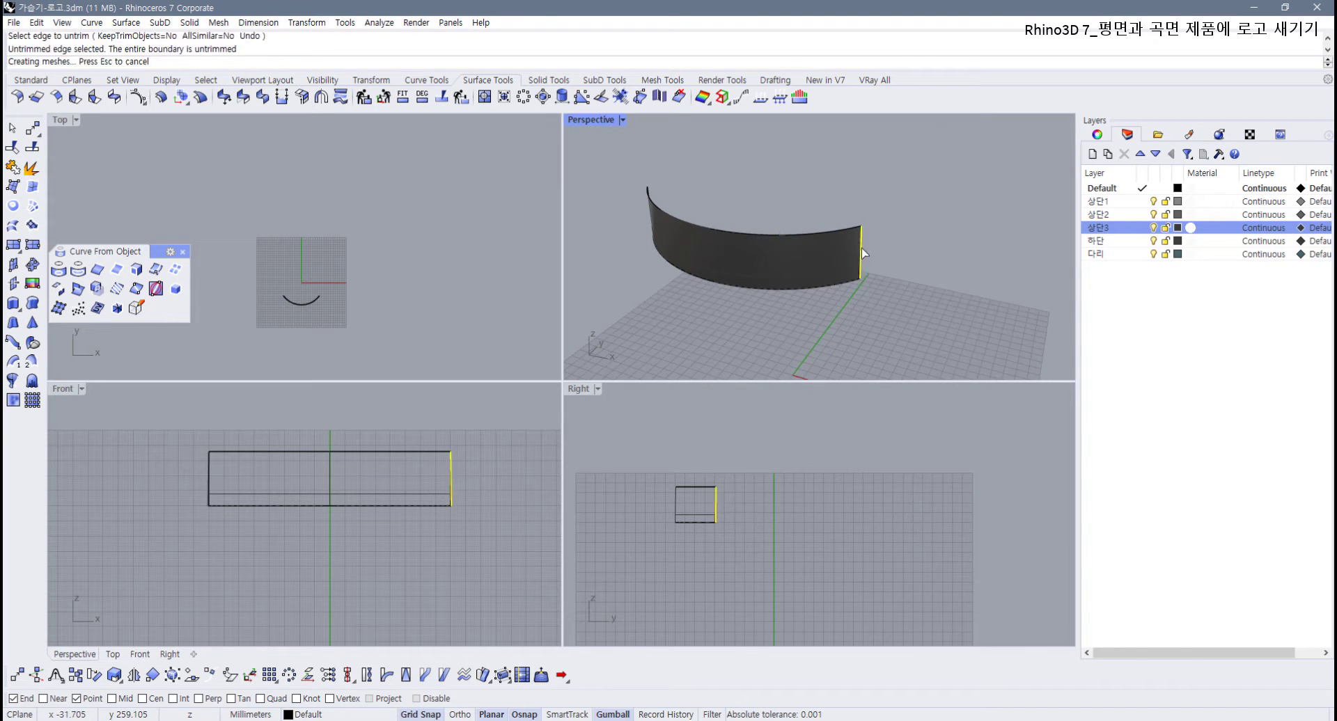
pyautogui.press('Escape')
# Step: Create flat UV curves from the curved panel with CreateUVCrv
pyautogui.click(799, 271)
pyautogui.scroll(2, 170, 212)
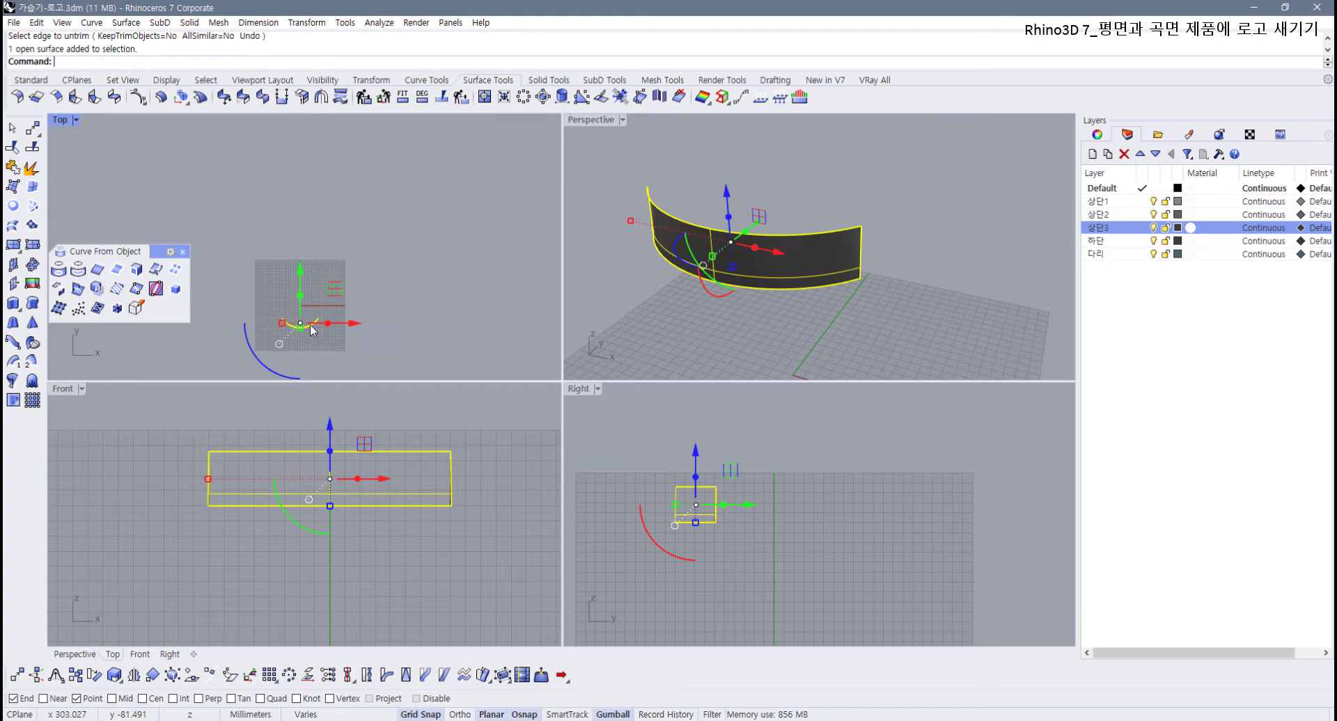
pyautogui.click(98, 310)
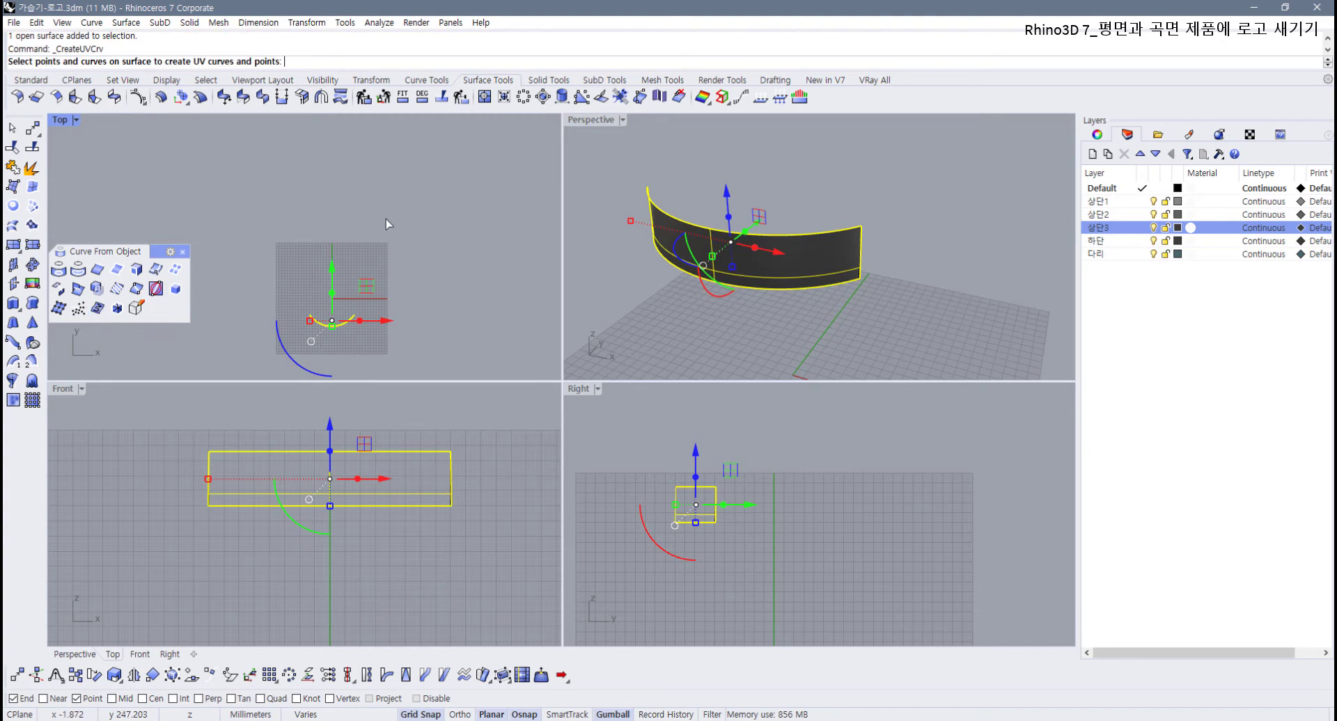
pyautogui.press('Escape')
pyautogui.scroll(2, 342, 279)
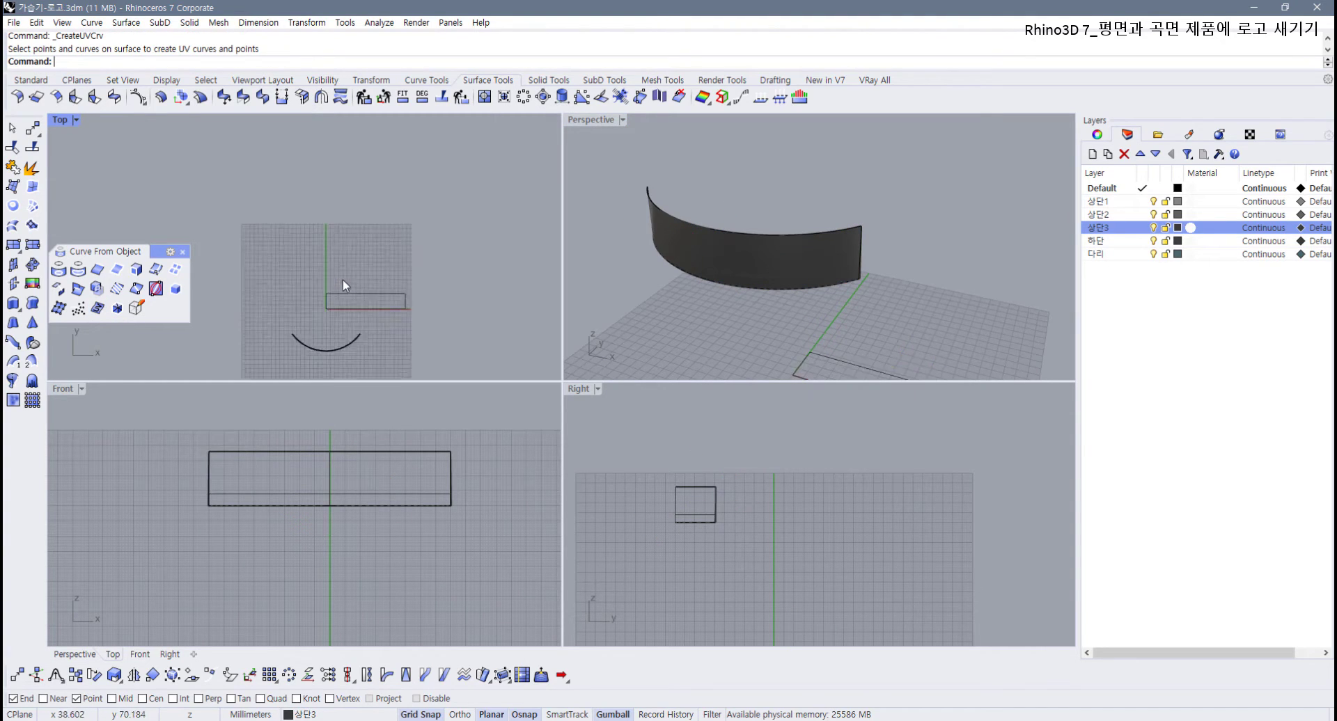
pyautogui.click(665, 247)
pyautogui.scroll(4, 351, 320)
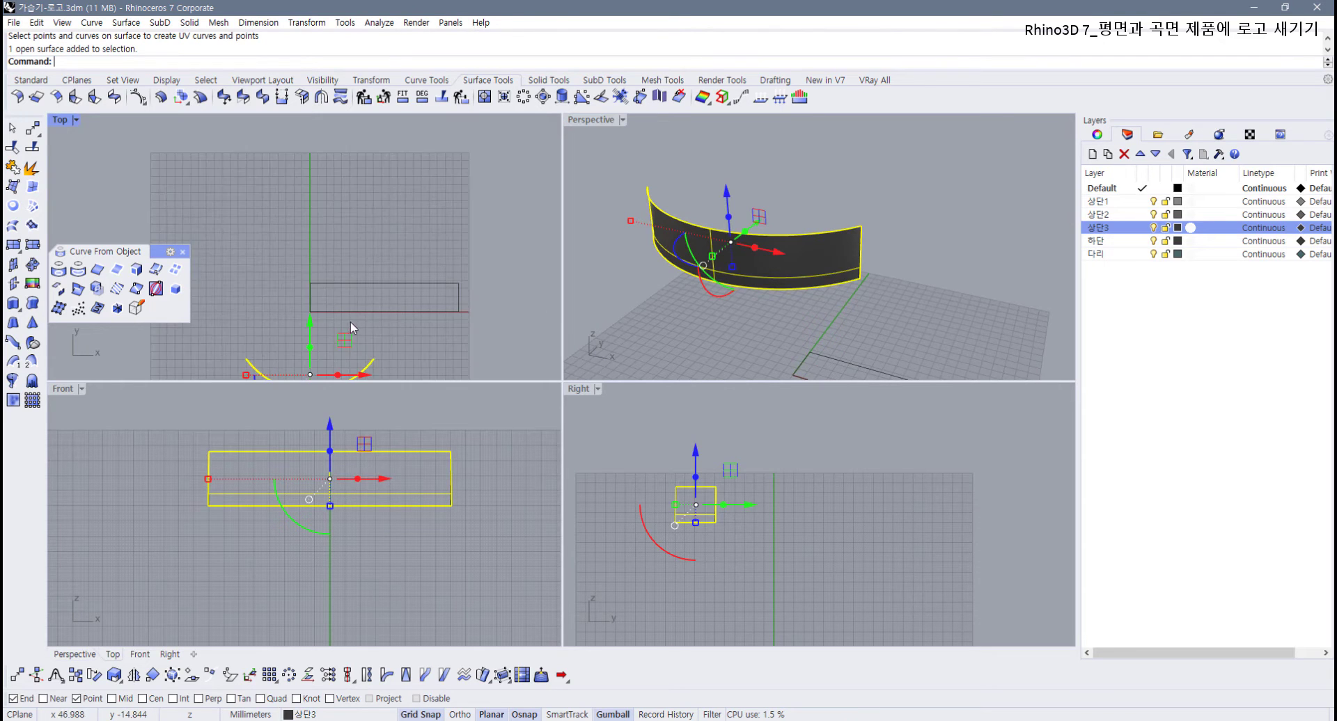
pyautogui.press('Escape')
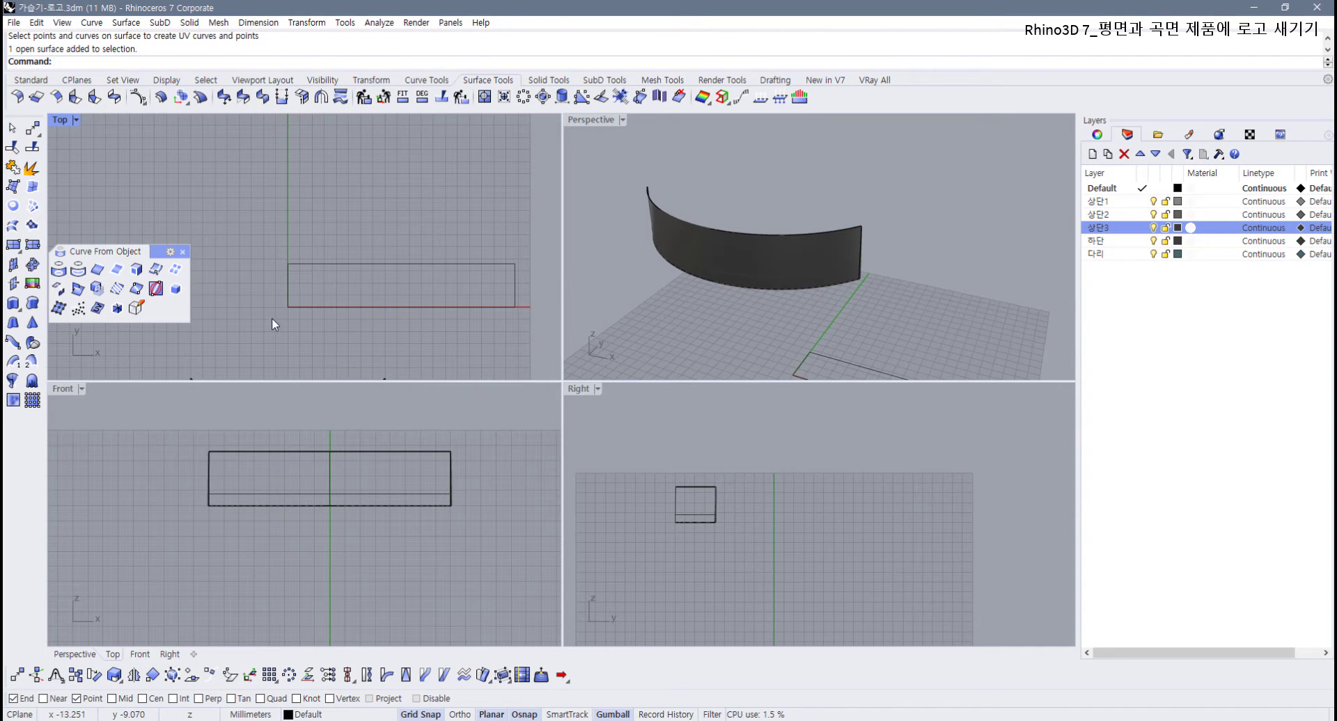
# Step: Create the text "mirodesign" as 6 mm high bold Arial curves and place it inside the flat UV rectangle in the Top view
pyautogui.doubleClick(61, 119)
pyautogui.moveTo(596, 336); pyautogui.dragTo(406, 298, button='right')
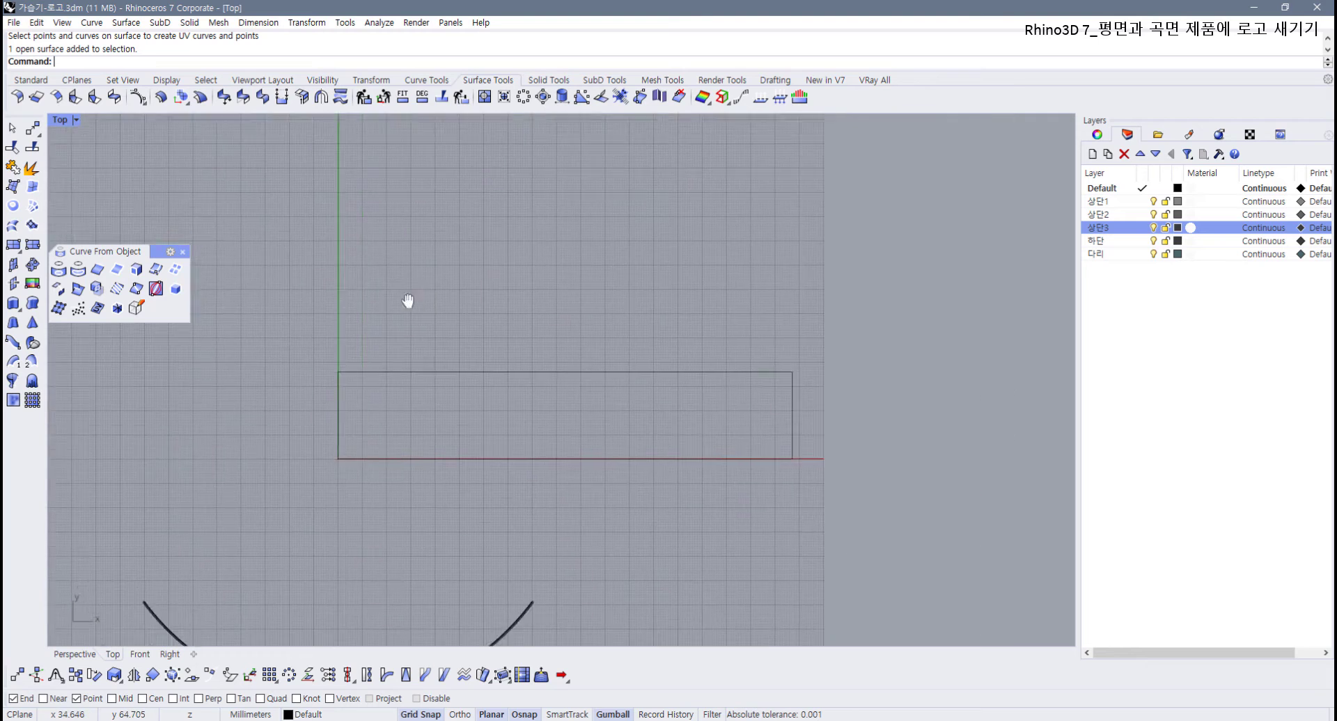
pyautogui.scroll(3, 387, 382)
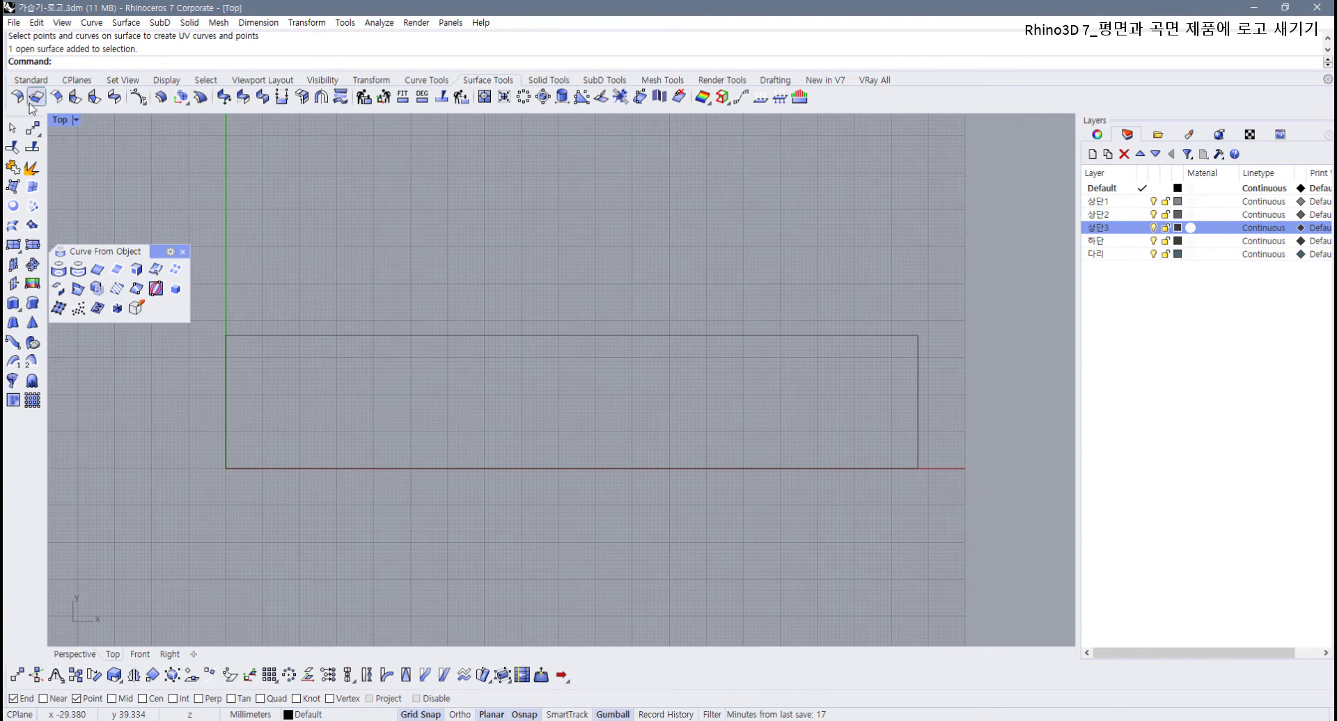
pyautogui.click(31, 80)
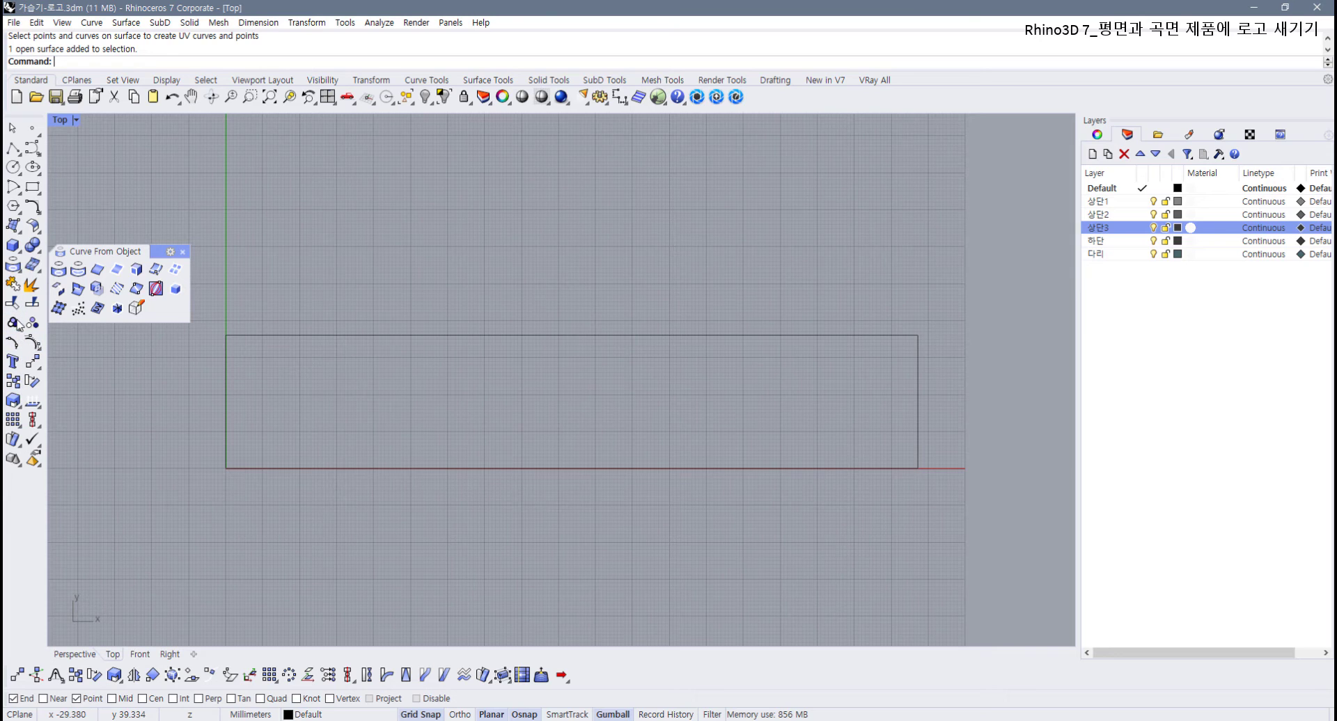
pyautogui.click(13, 362)
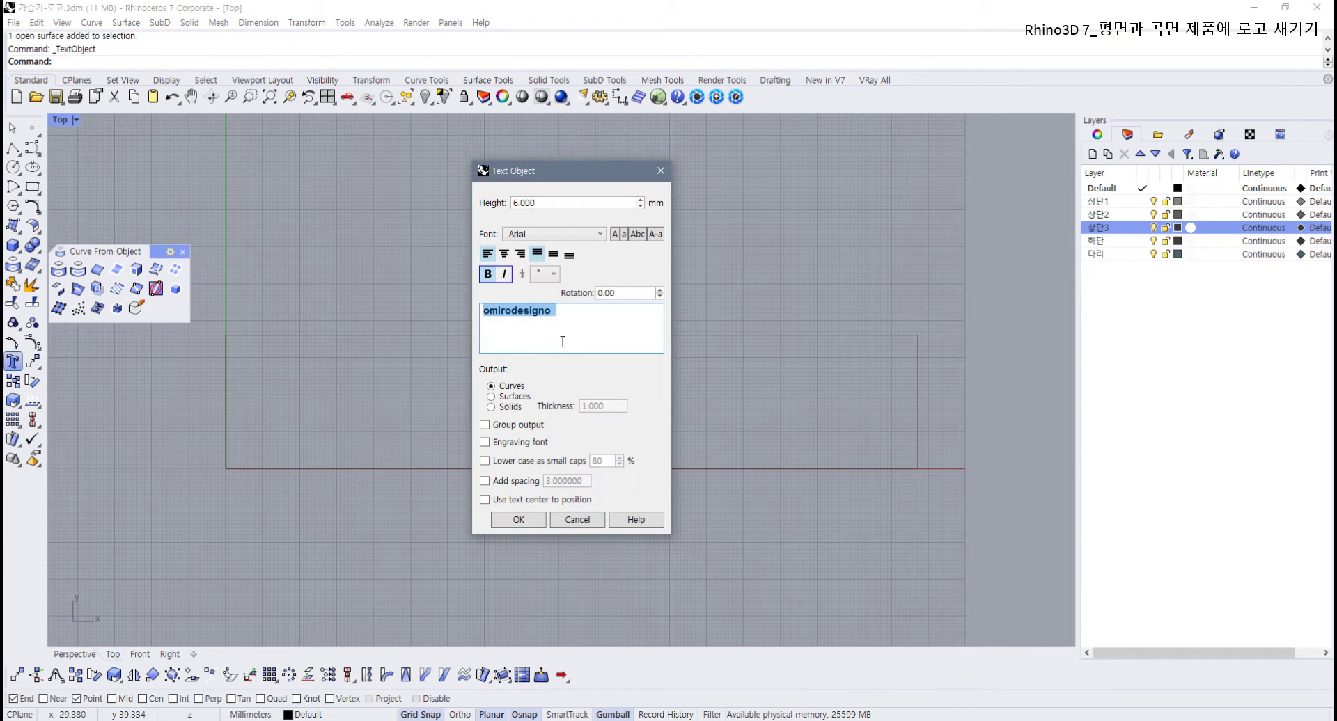
pyautogui.click(490, 318)
pyautogui.press('BackSpace')
pyautogui.click(551, 315)
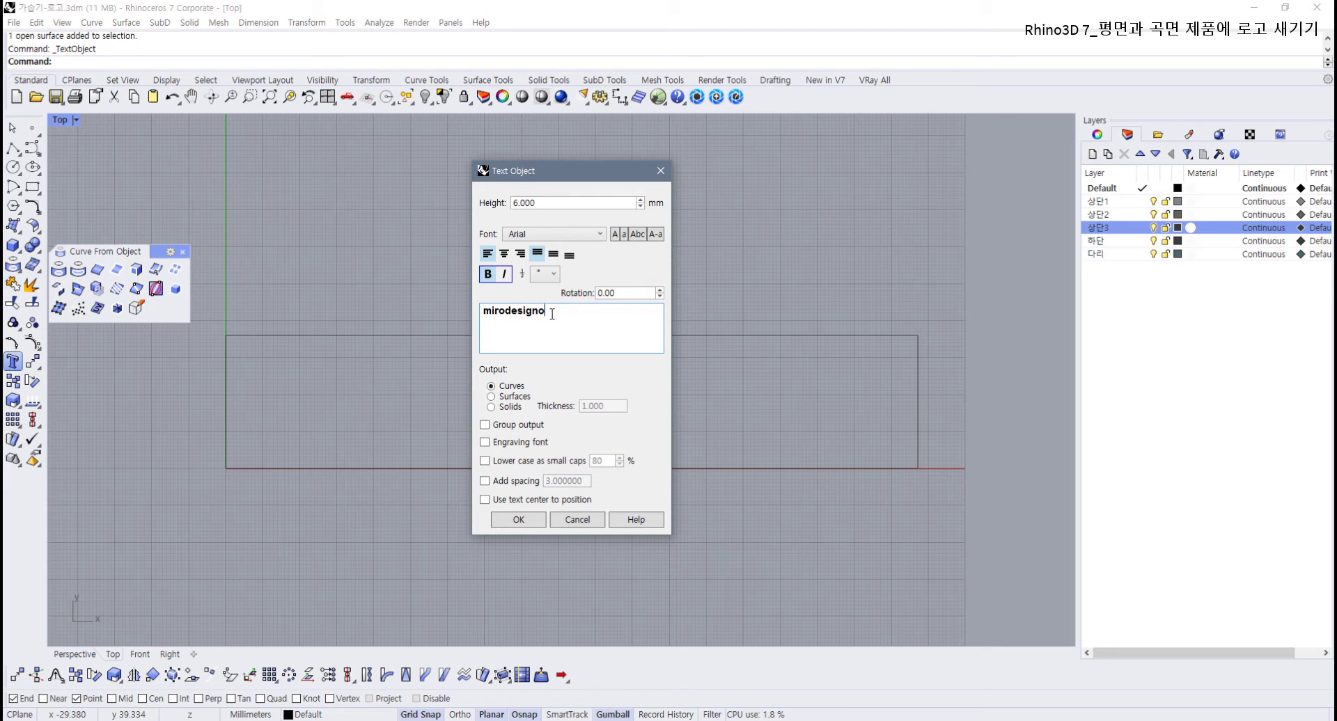
pyautogui.press('BackSpace')
pyautogui.click(518, 519)
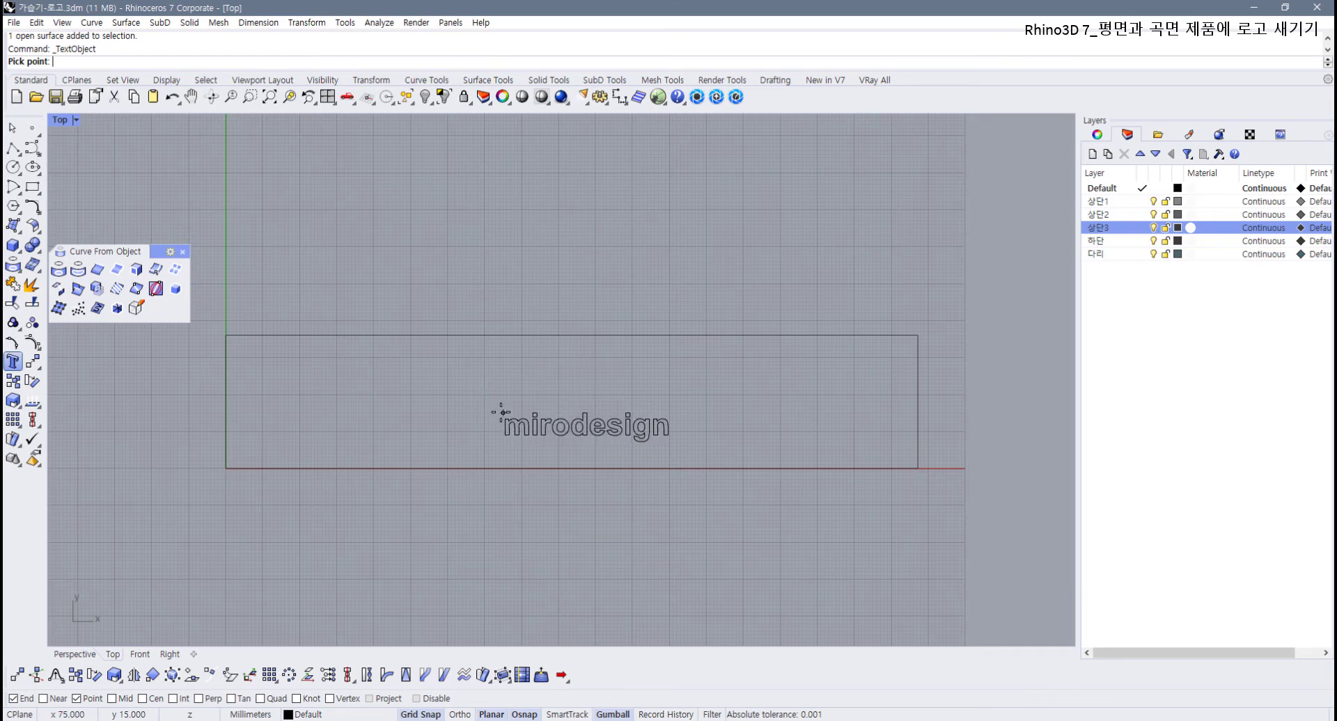
pyautogui.click(477, 381)
# Step: Scale up the mirodesign text proportionally and position it so it nearly fills the UV rectangle
pyautogui.click(590, 416)
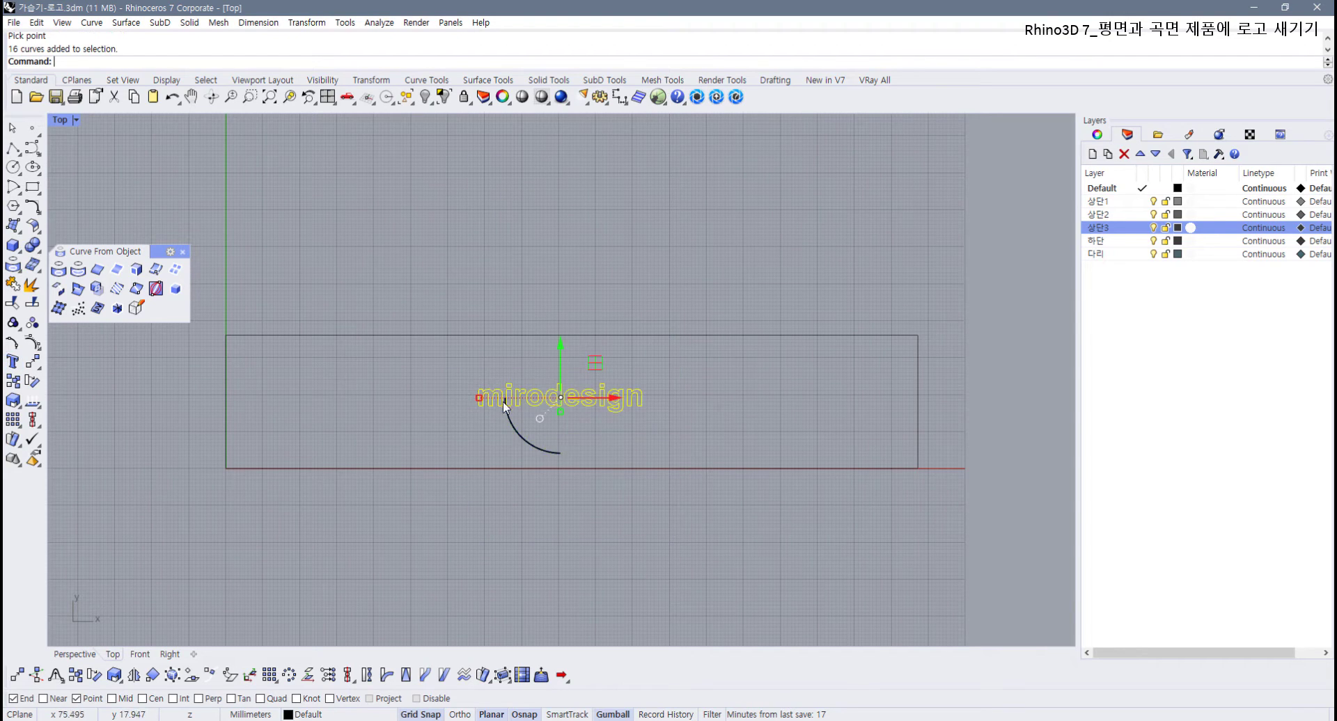
pyautogui.moveTo(484, 399); pyautogui.dragTo(284, 396)
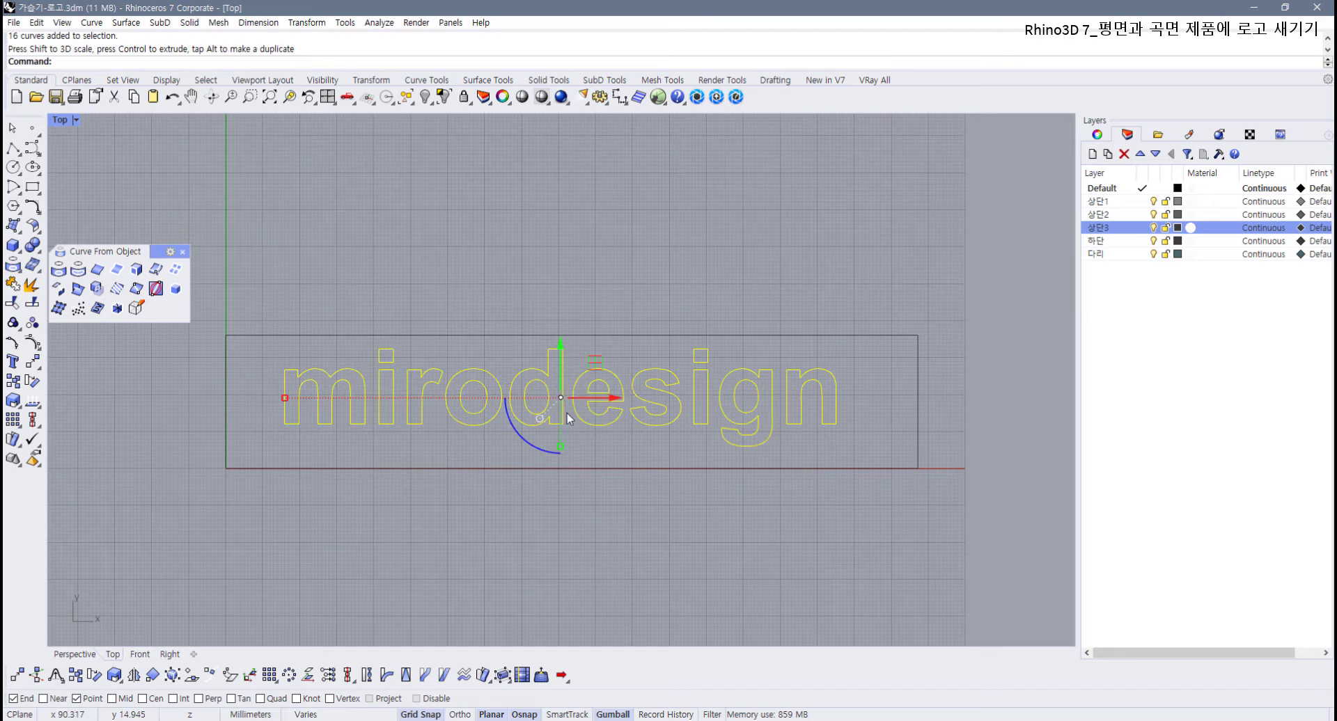
pyautogui.moveTo(596, 365); pyautogui.dragTo(606, 372)
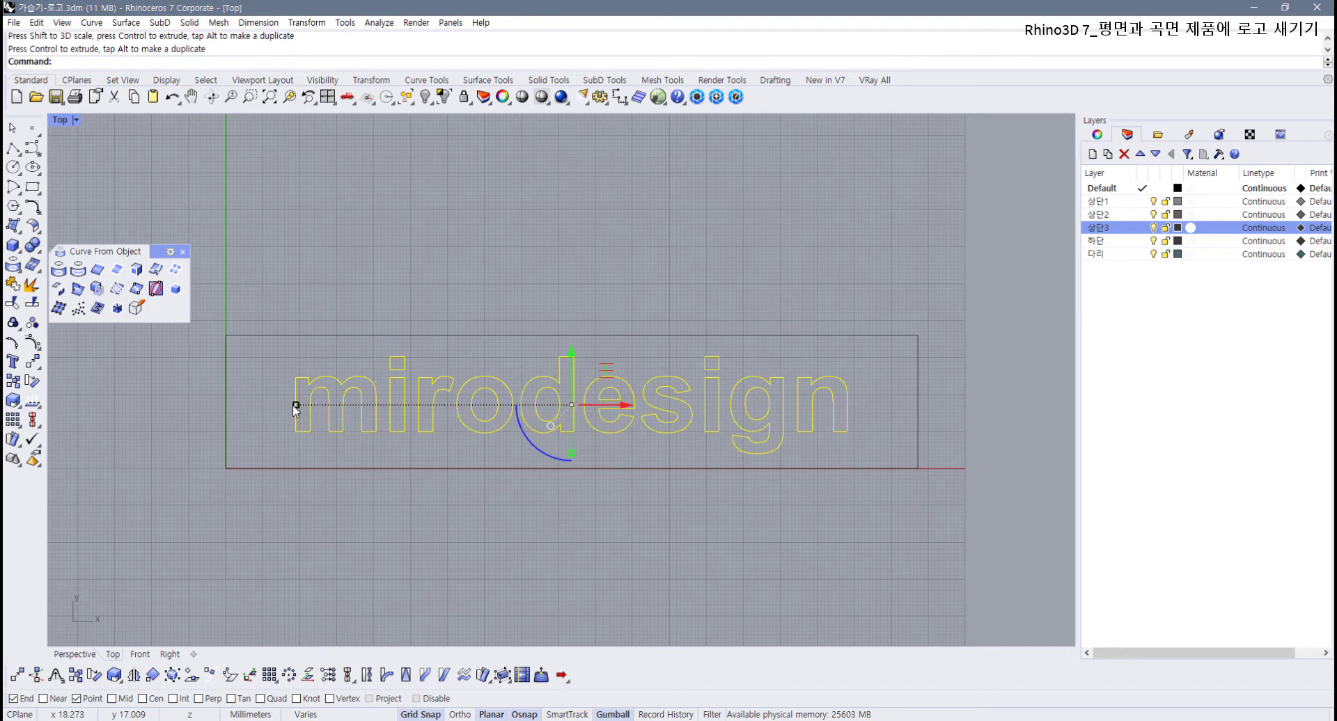
pyautogui.keyDown('shift'); pyautogui.moveTo(296, 405); pyautogui.dragTo(258, 407); pyautogui.keyUp('shift')
pyautogui.click(540, 537)
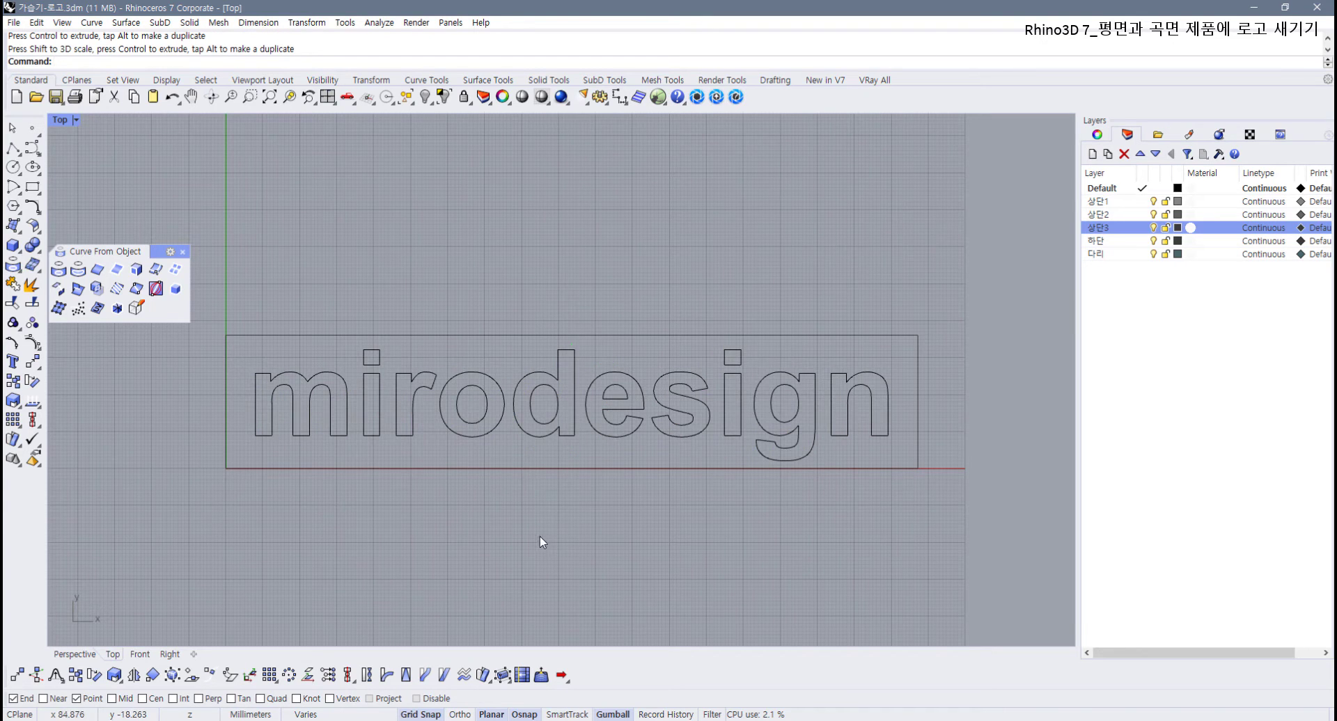
# Step: Try to apply the mirodesign text and its rectangle onto the curved panel as UV curves
pyautogui.doubleClick(59, 120)
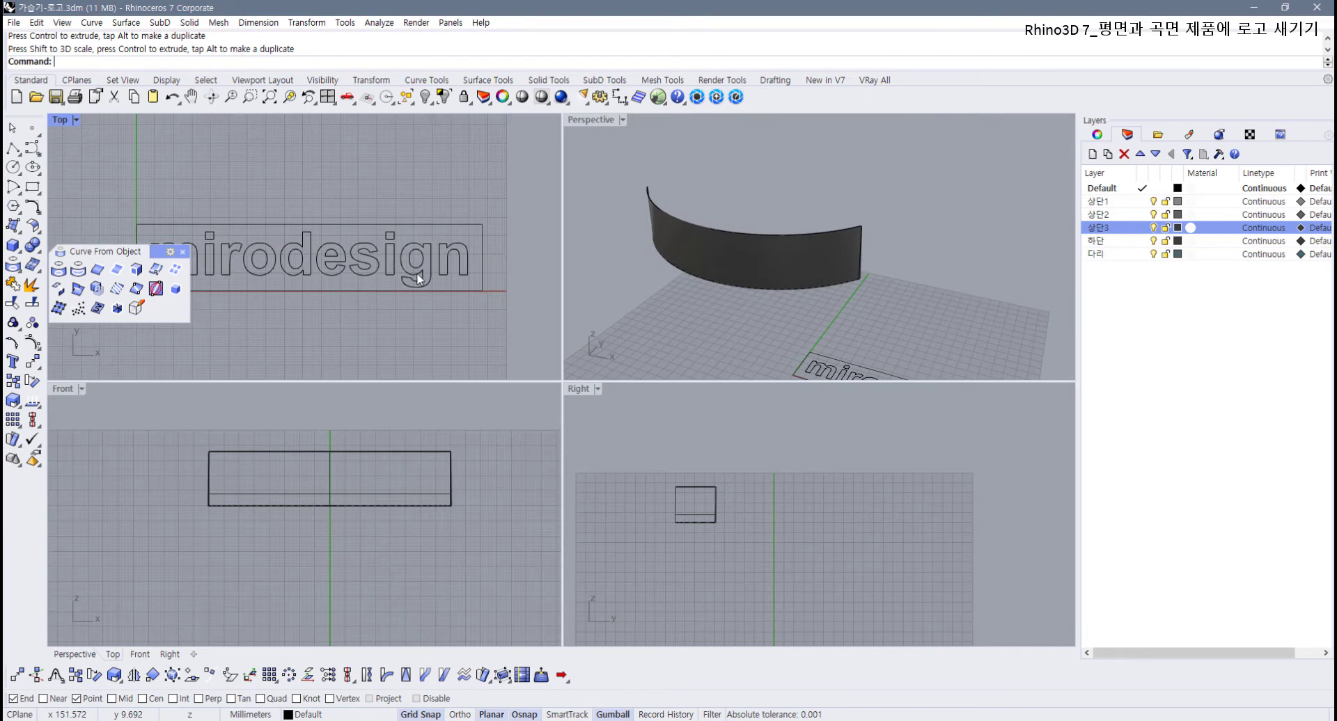
pyautogui.scroll(-5, 418, 278)
pyautogui.moveTo(328, 275); pyautogui.dragTo(328, 275)
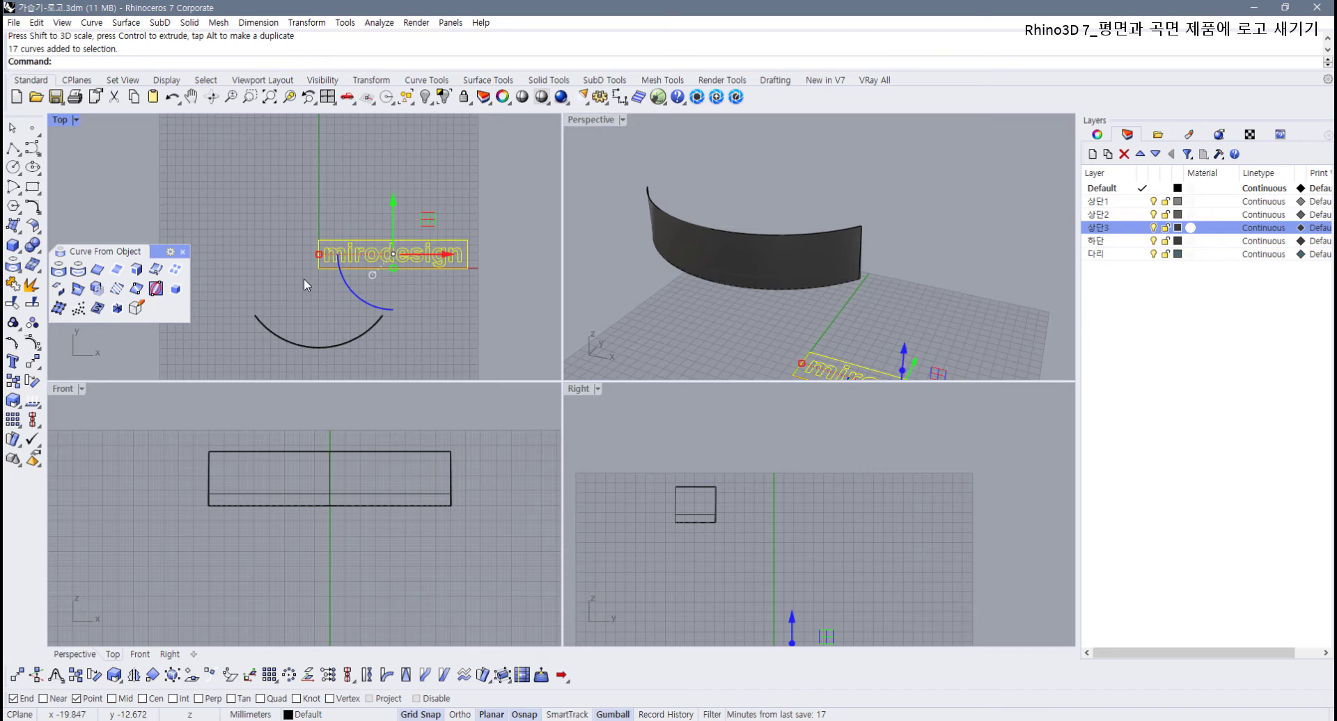
pyautogui.scroll(-3, 764, 304)
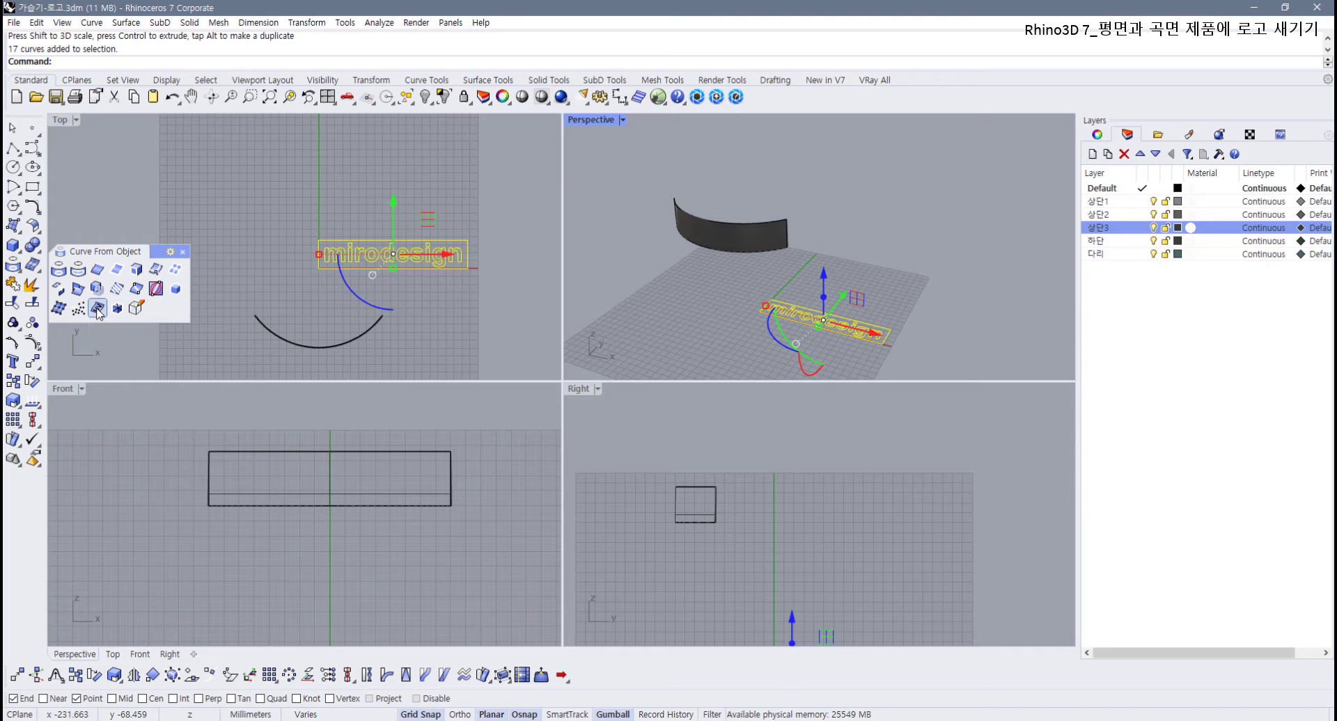
pyautogui.rightClick(98, 309)
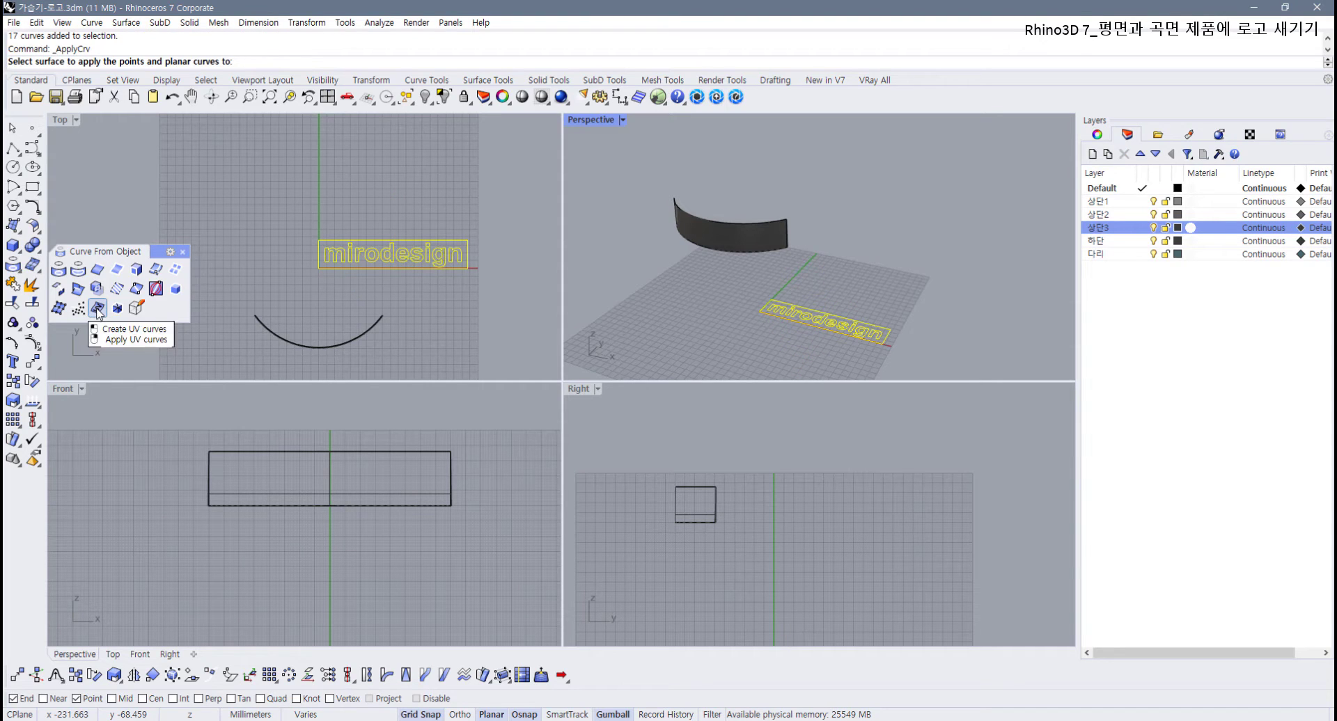
pyautogui.click(727, 236)
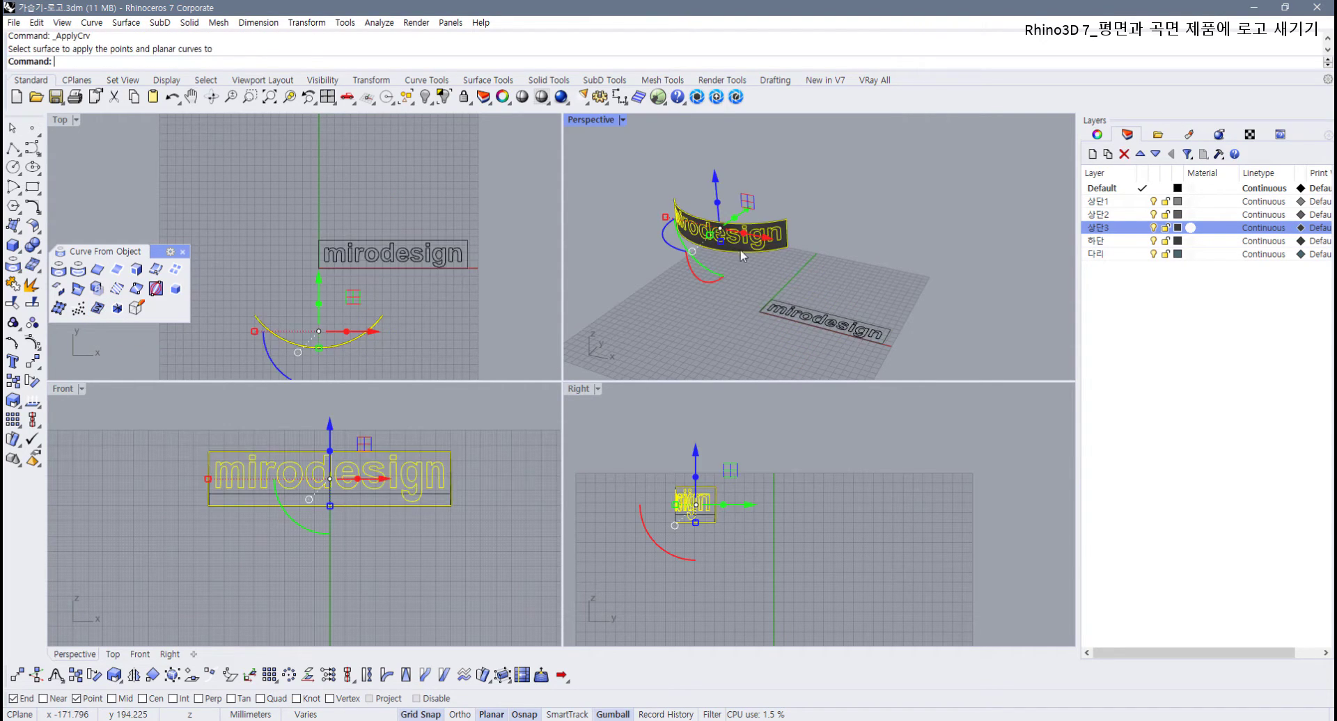
# Step: Examine the lettering wrapped on the curved panel up close and from a distance in the maximized Perspective view
pyautogui.moveTo(847, 253); pyautogui.dragTo(778, 182, button='right')
pyautogui.scroll(3, 776, 185)
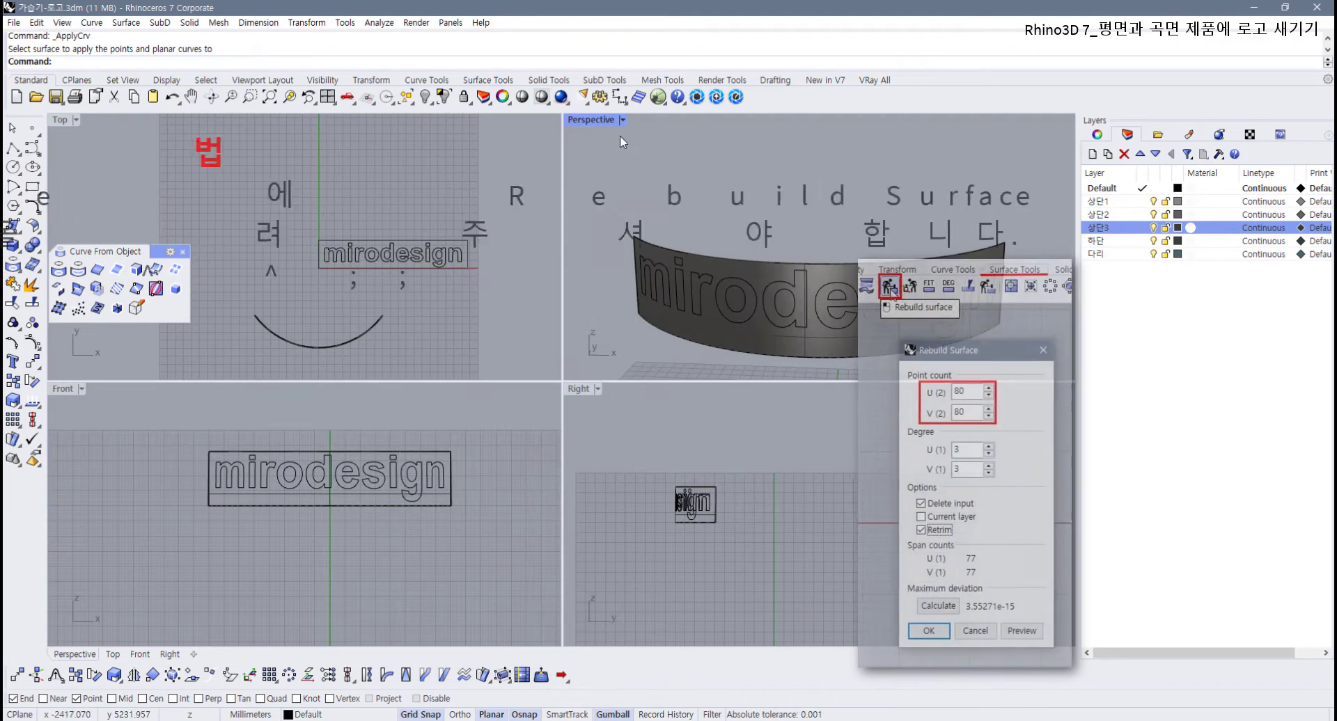
pyautogui.doubleClick(595, 123)
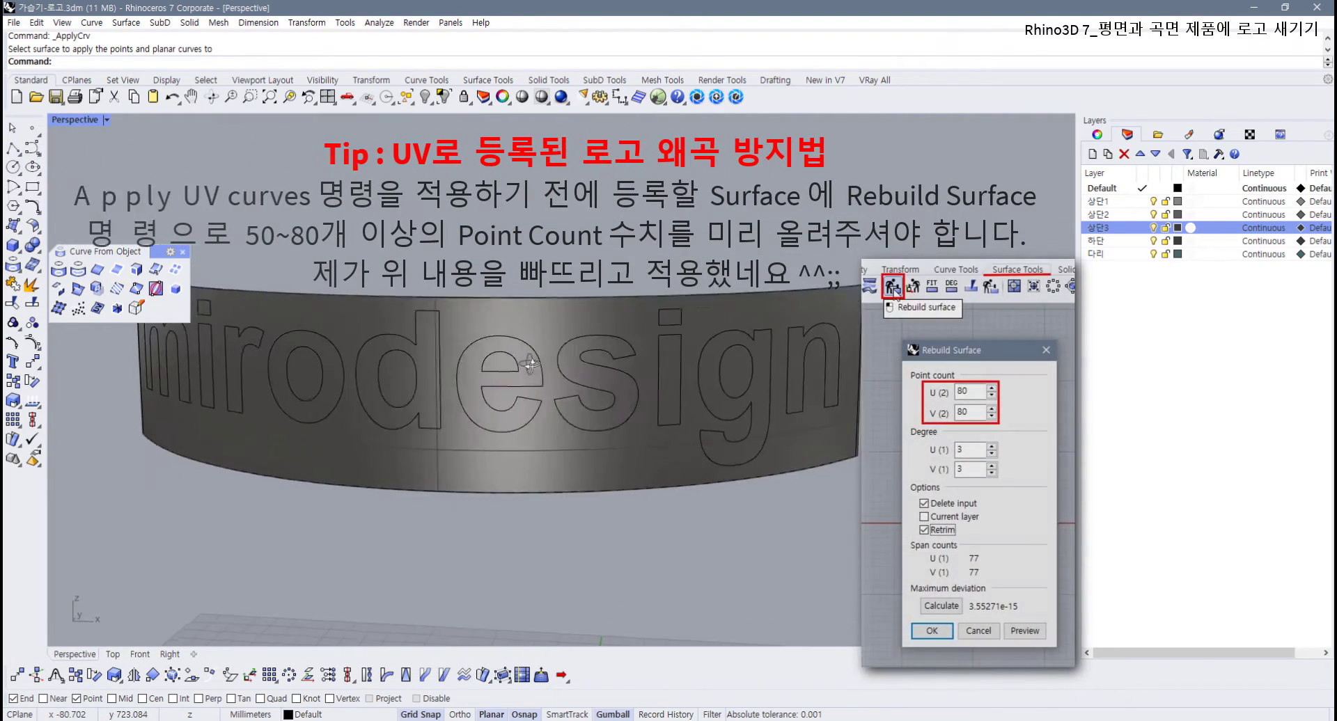
pyautogui.moveTo(696, 369); pyautogui.dragTo(548, 412, button='right')
pyautogui.scroll(-5, 548, 412)
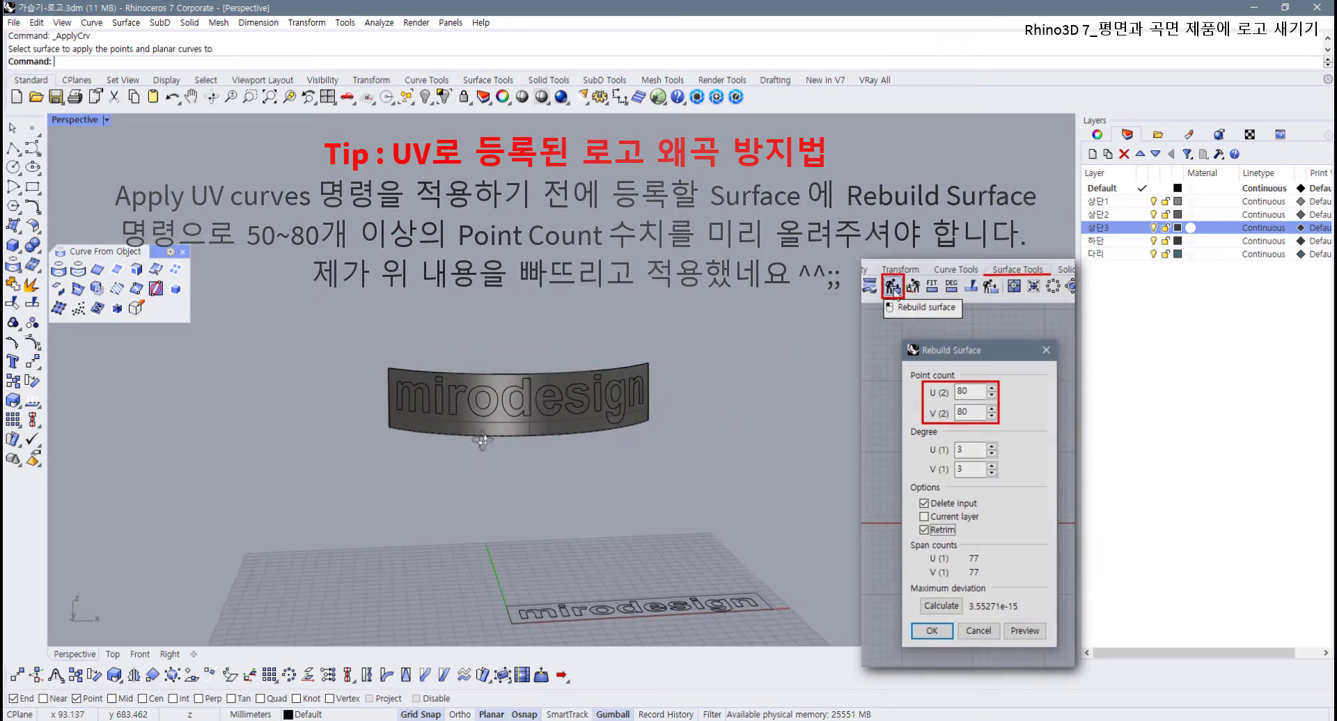
pyautogui.scroll(3, 490, 447)
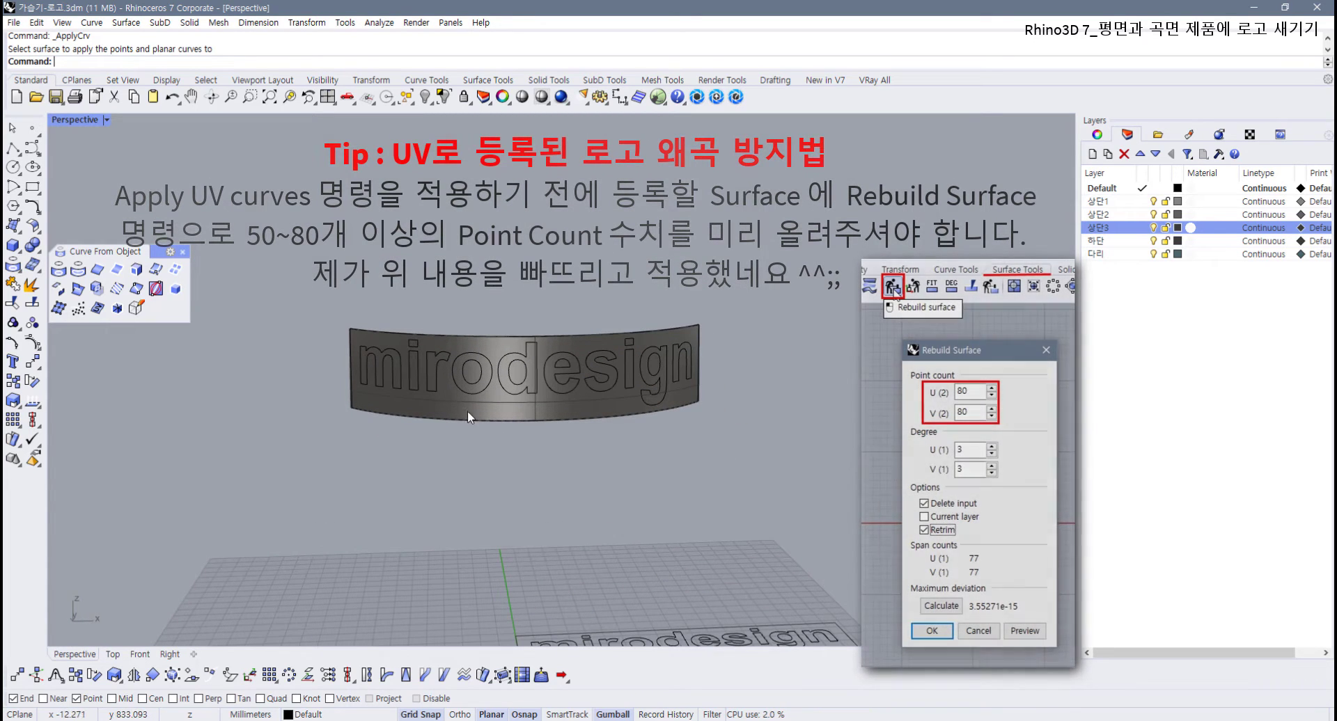
# Step: Undo the applied UV curves and reapply the flat mirodesign text and its rectangle to the curved panel
pyautogui.hotkey('ctrl', 'z')
pyautogui.scroll(-3, 488, 437)
pyautogui.moveTo(501, 448); pyautogui.dragTo(412, 494, button='right')
pyautogui.moveTo(413, 495); pyautogui.dragTo(658, 571)
pyautogui.scroll(2, 383, 485)
pyautogui.click(791, 613)
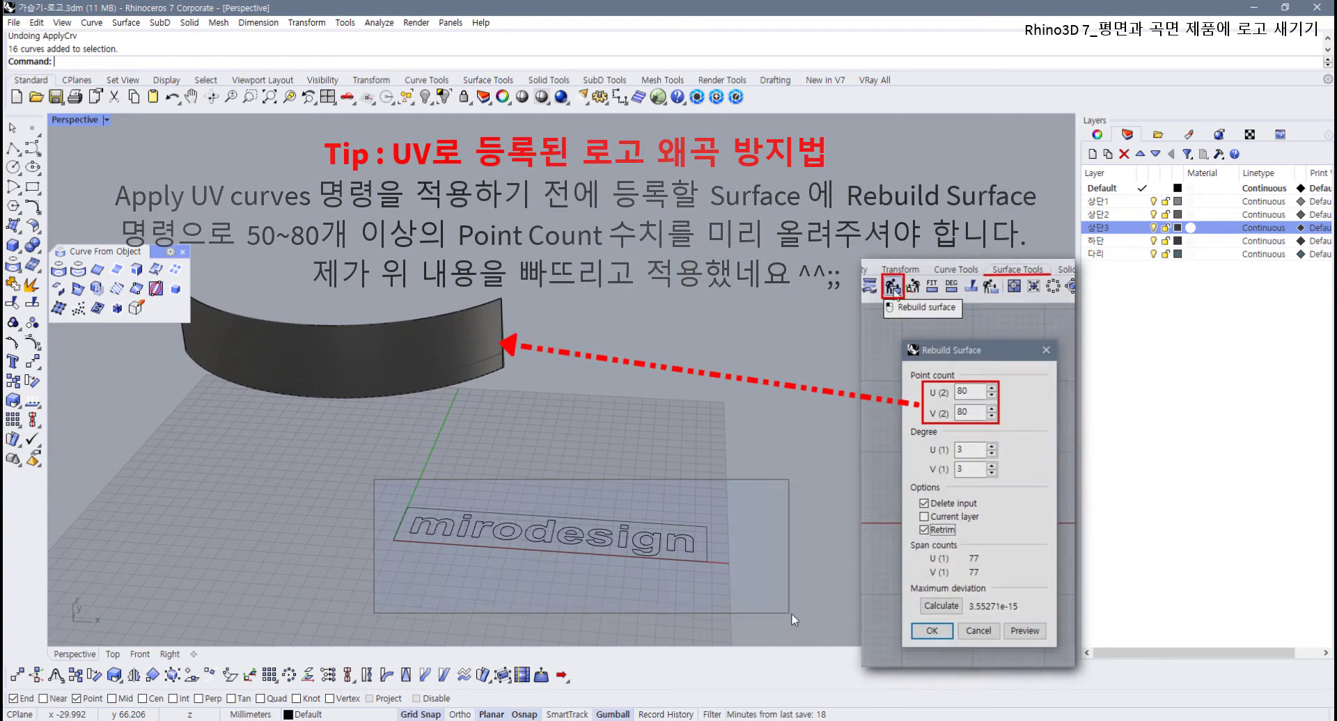
pyautogui.rightClick(98, 308)
pyautogui.click(358, 365)
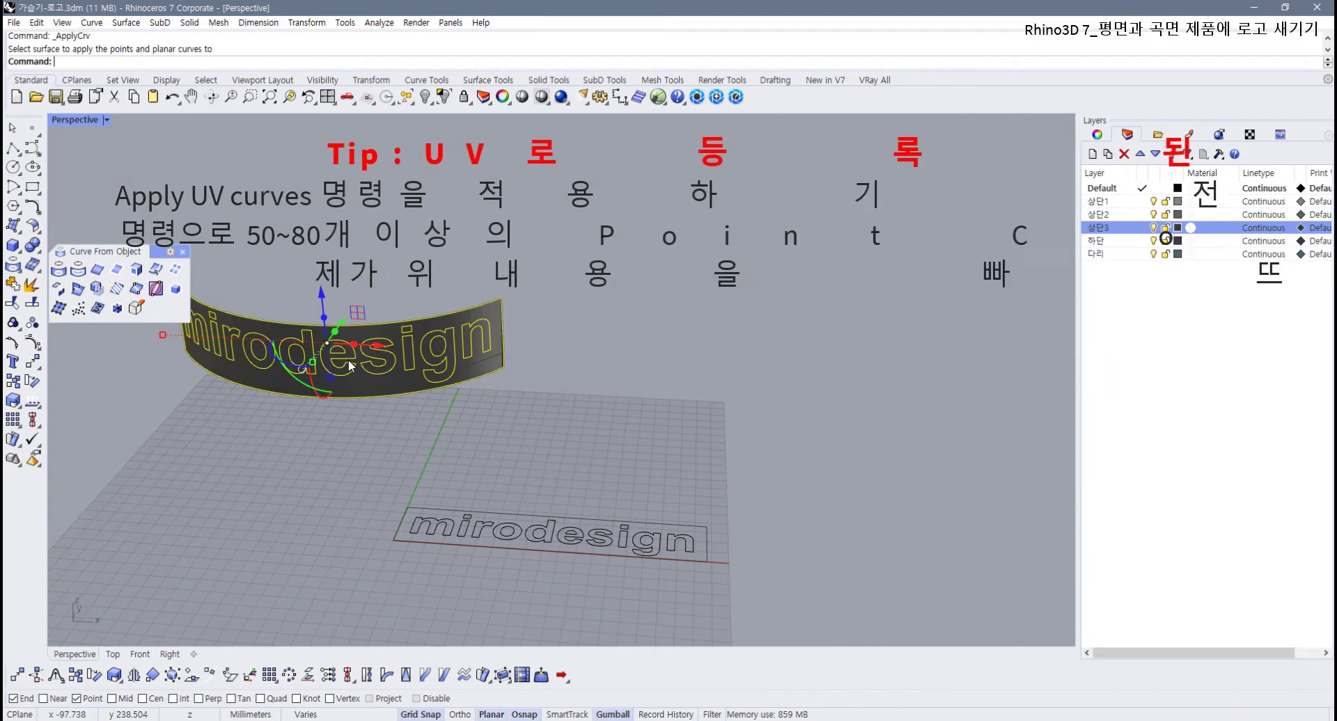
# Step: Delete the applied closed border curve that runs along the curved panel's edges
pyautogui.scroll(4, 466, 383)
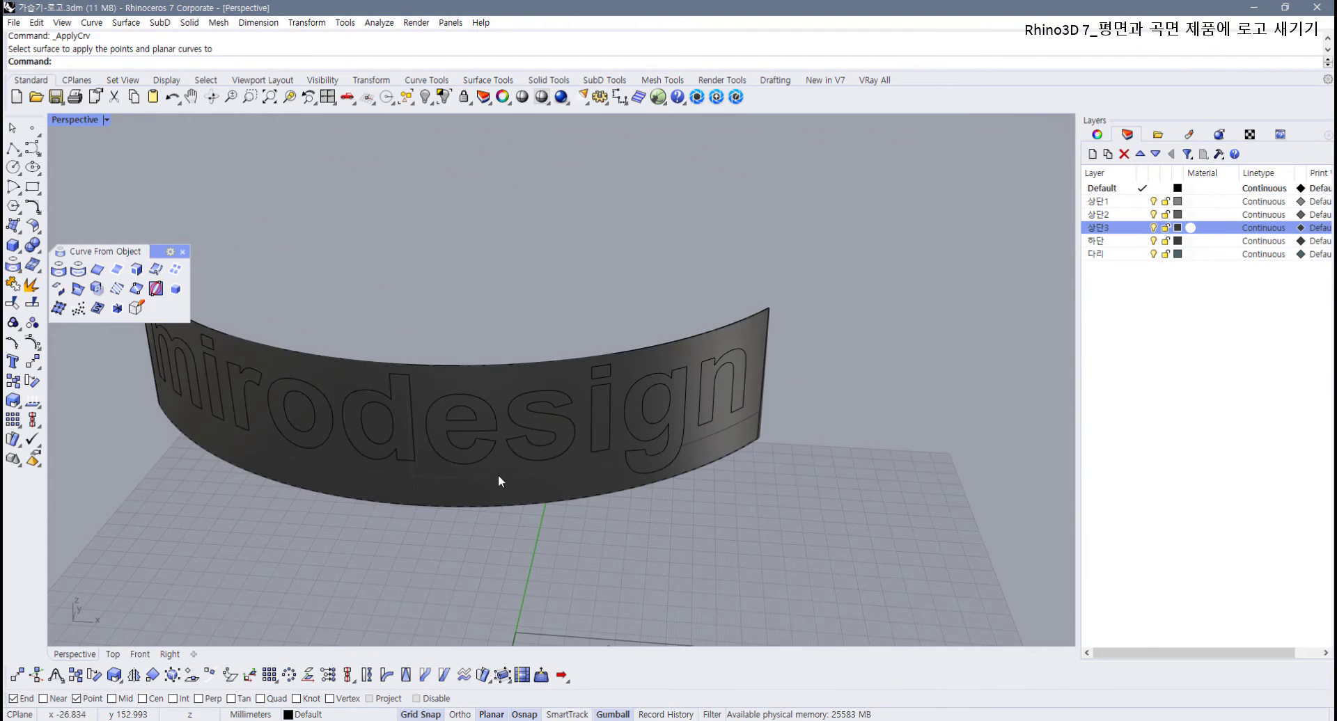
pyautogui.click(493, 472)
pyautogui.moveTo(397, 448); pyautogui.dragTo(410, 360, button='right')
pyautogui.press('Escape')
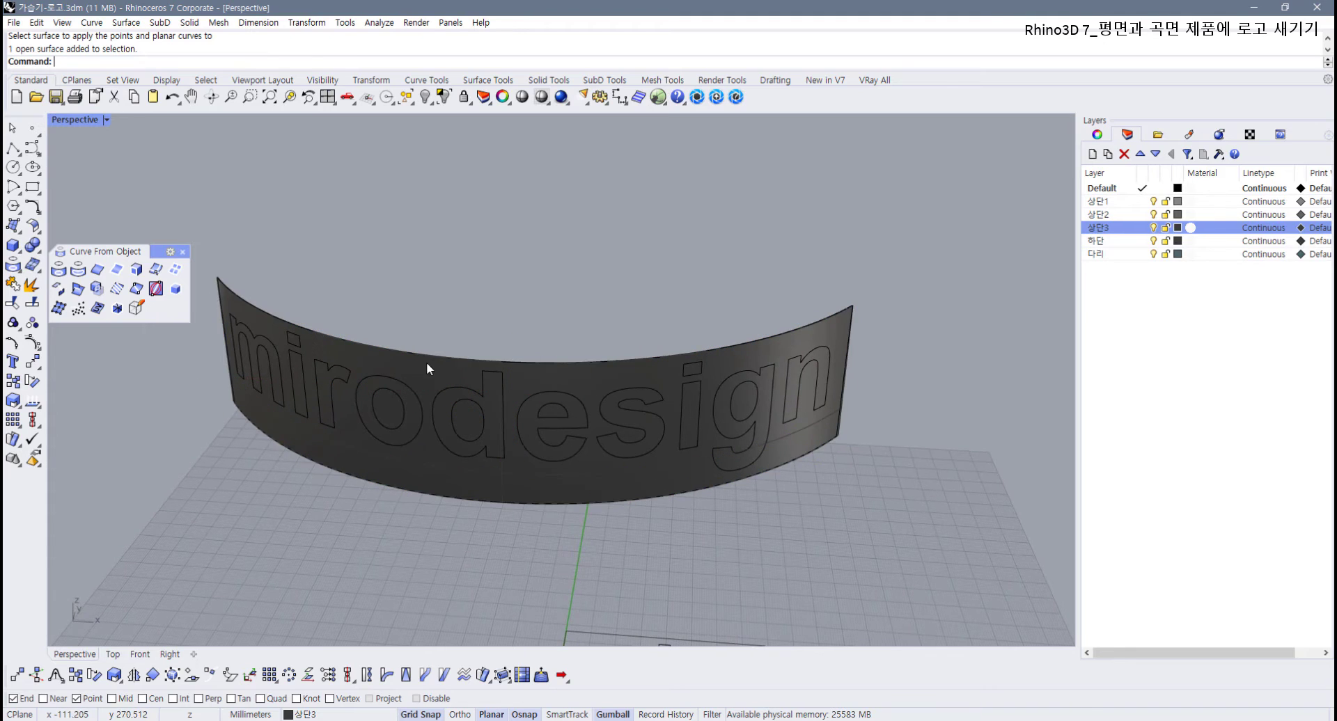
pyautogui.click(436, 361)
pyautogui.click(480, 394)
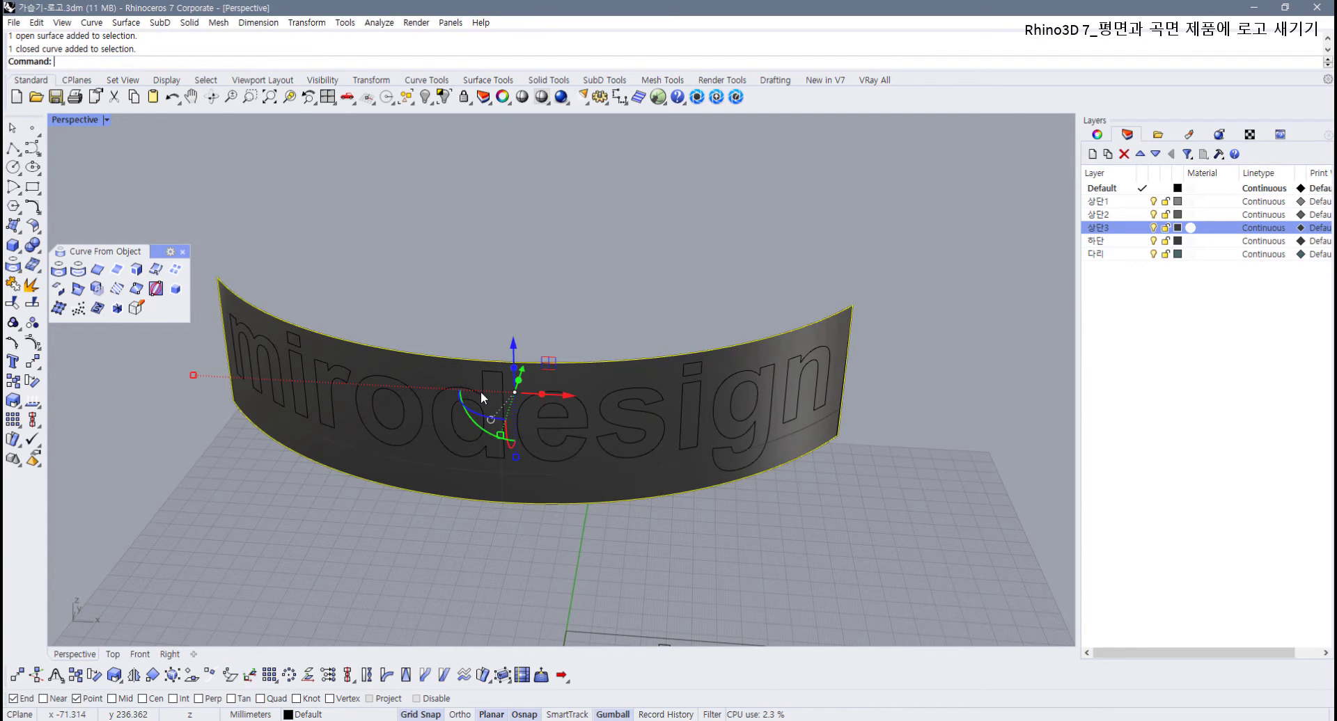
pyautogui.press('Delete')
pyautogui.click(493, 370)
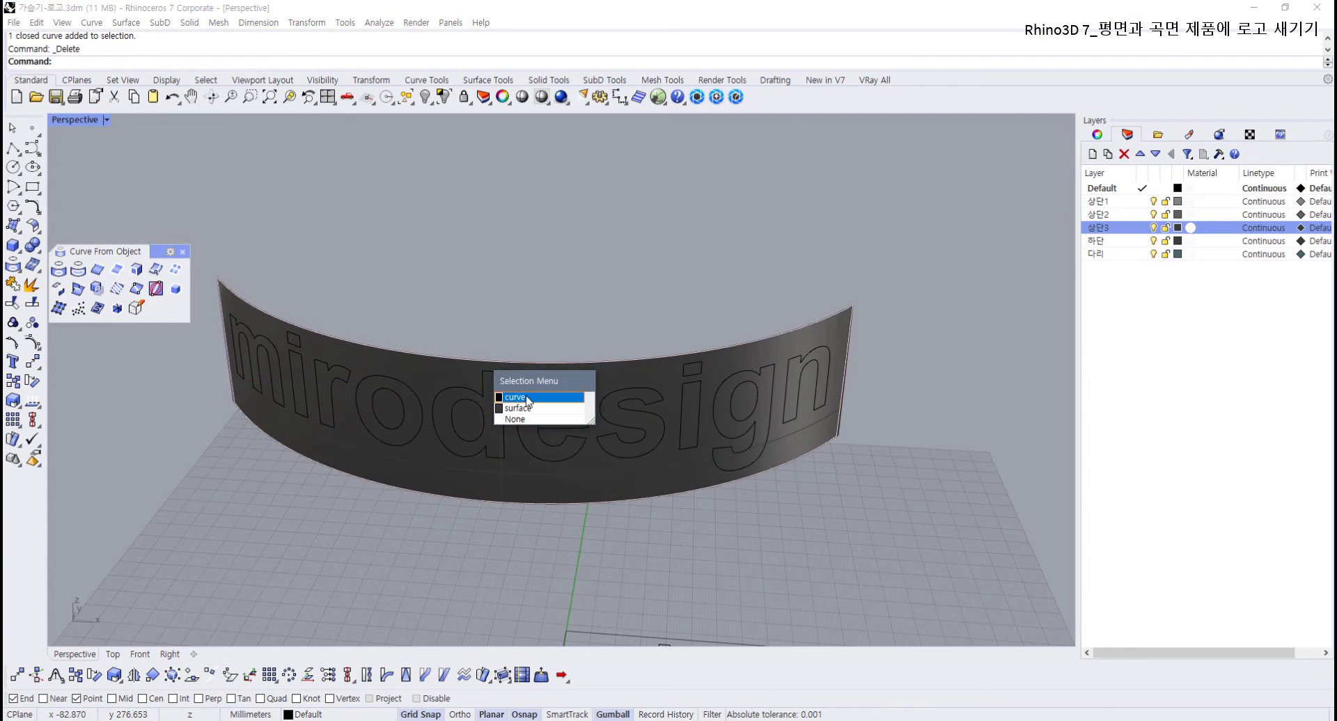
pyautogui.click(528, 396)
pyautogui.press('Escape')
# Step: Split the curved panel surface using the wrapped mirodesign letter curves as cutting objects
pyautogui.click(416, 362)
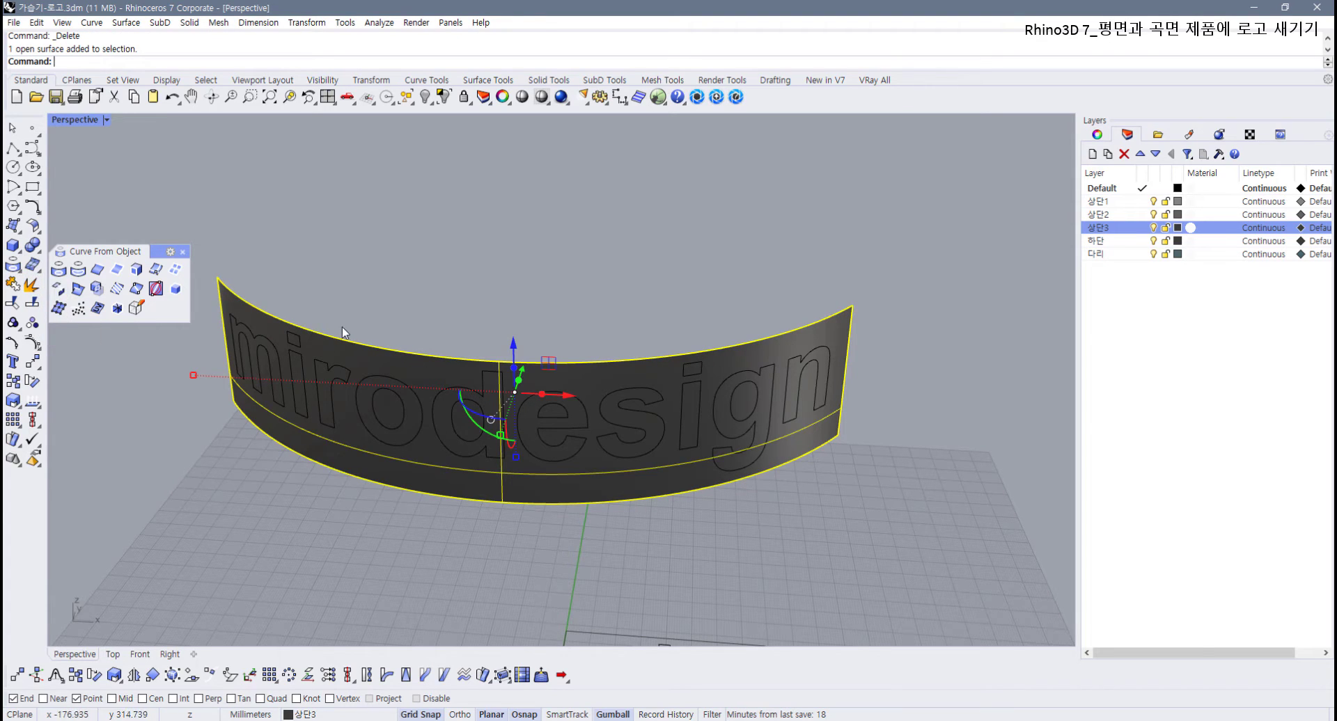
pyautogui.click(32, 303)
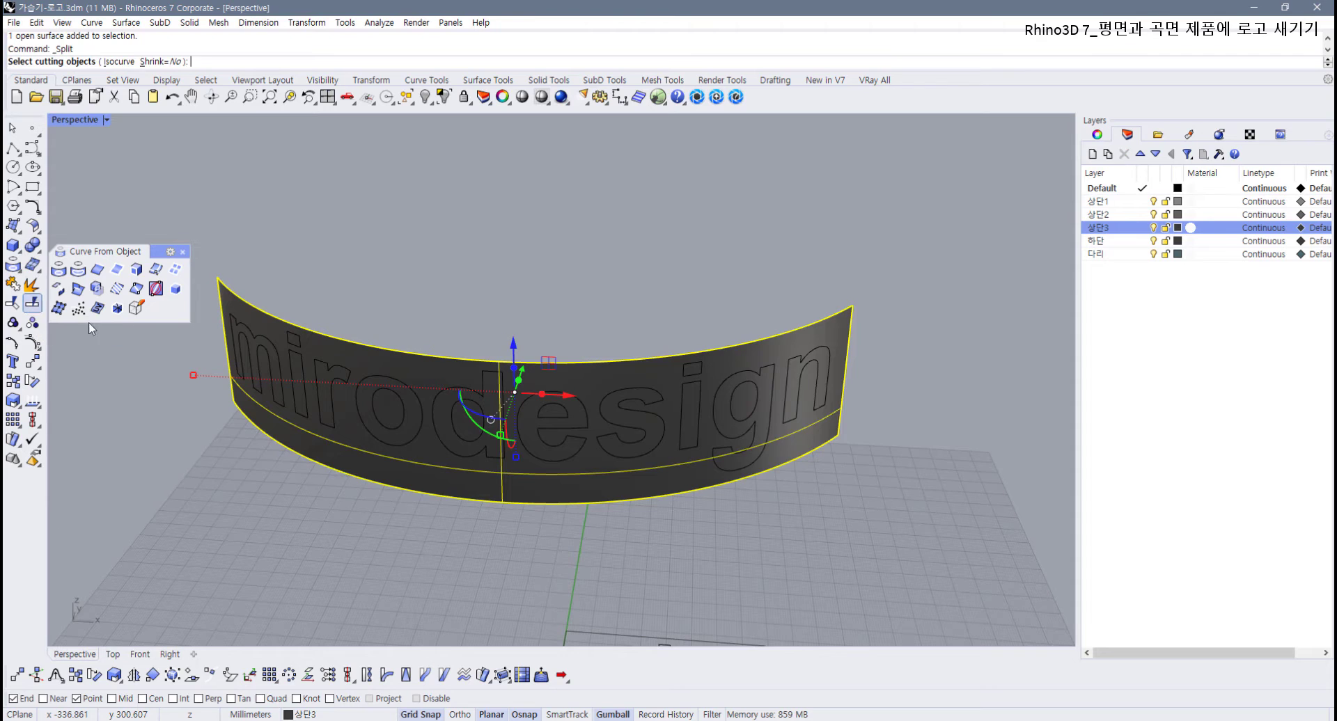
pyautogui.scroll(-2, 320, 394)
pyautogui.moveTo(340, 372); pyautogui.dragTo(714, 494)
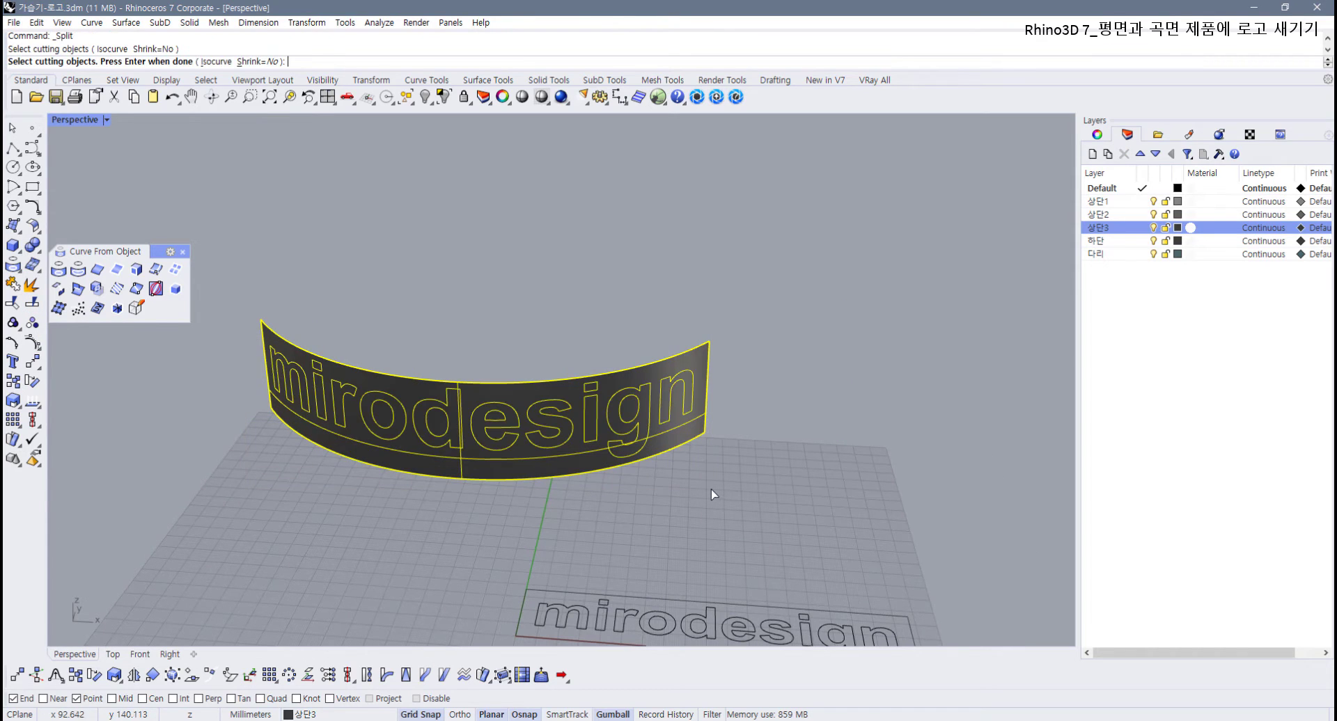
pyautogui.press('Return')
pyautogui.press('Escape')
pyautogui.scroll(3, 606, 439)
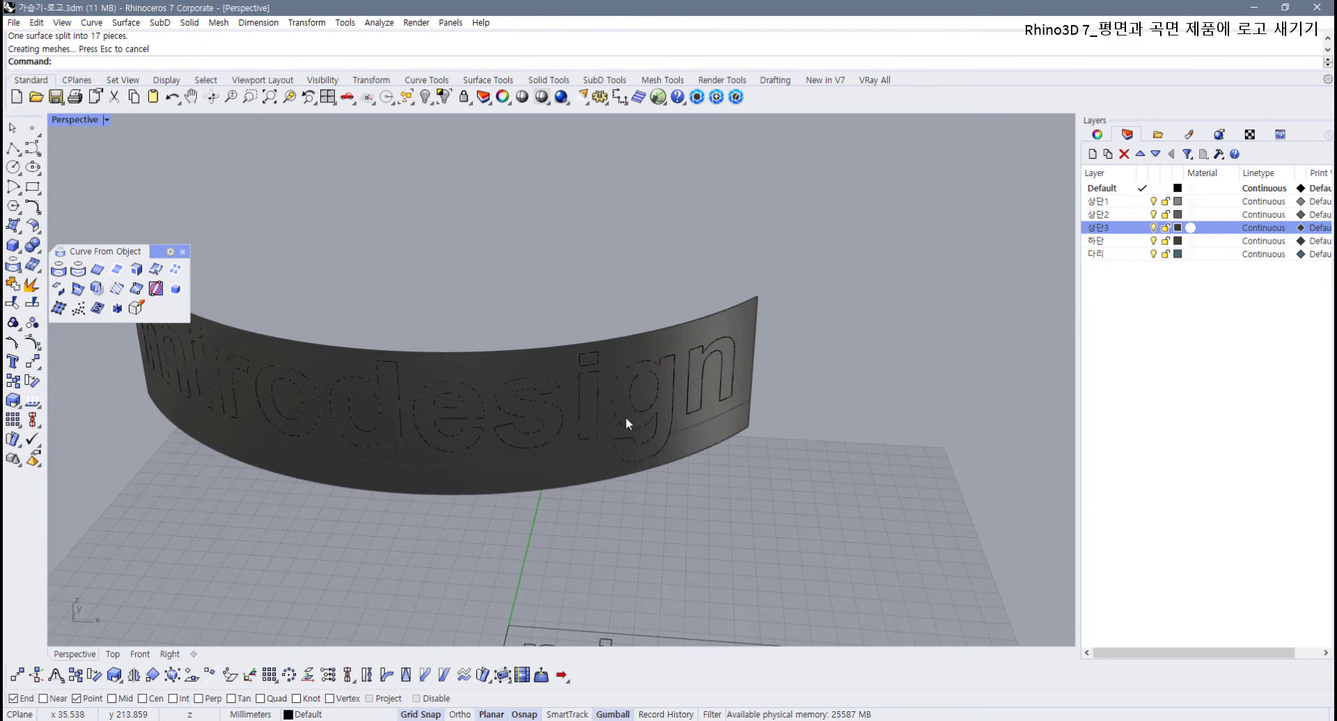
pyautogui.click(626, 415)
pyautogui.keyDown('shift'); pyautogui.click(687, 372); pyautogui.keyUp('shift')
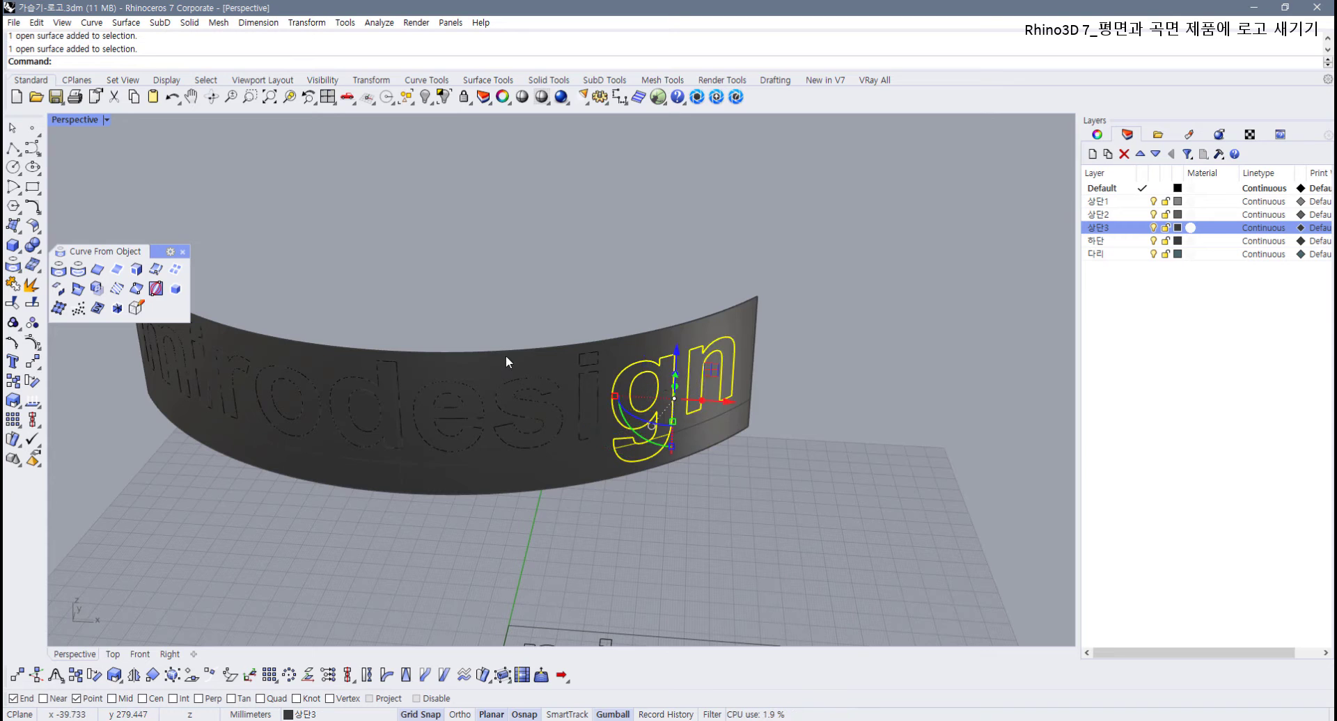
pyautogui.keyDown('shift'); pyautogui.moveTo(474, 311); pyautogui.dragTo(569, 449); pyautogui.keyUp('shift')
pyautogui.scroll(4, 575, 442)
pyautogui.keyDown('shift'); pyautogui.moveTo(547, 213); pyautogui.dragTo(638, 515); pyautogui.keyUp('shift')
pyautogui.scroll(-5, 571, 474)
pyautogui.click(638, 433)
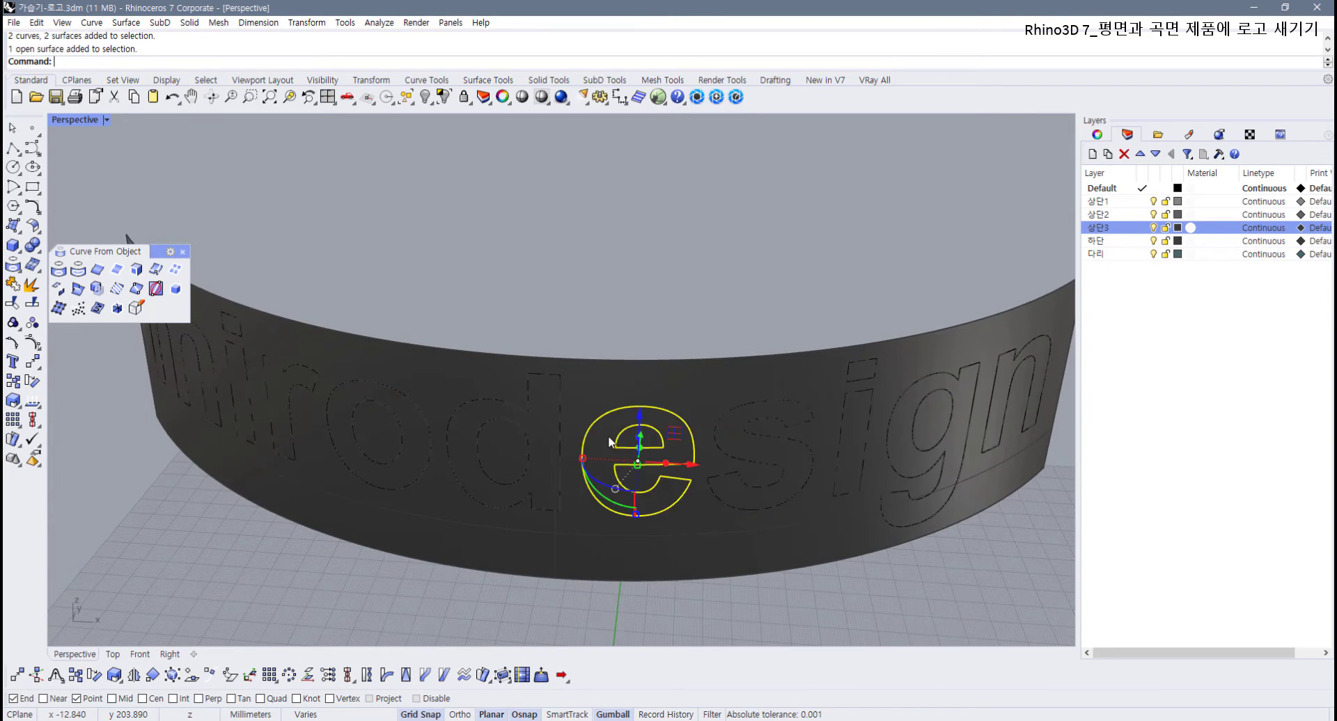
pyautogui.click(613, 300)
# Step: Select all curves in the scene and delete them, keeping only the split panel surfaces
pyautogui.scroll(-6, 612, 299)
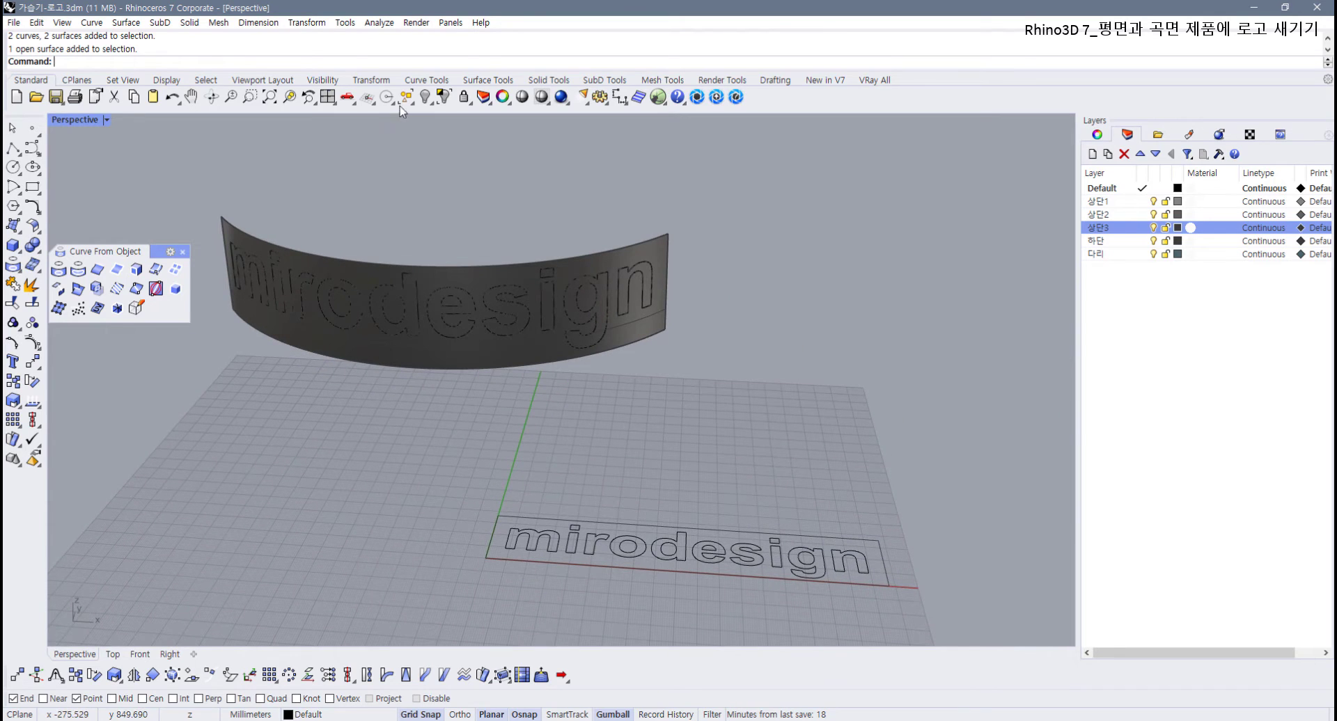
pyautogui.click(487, 80)
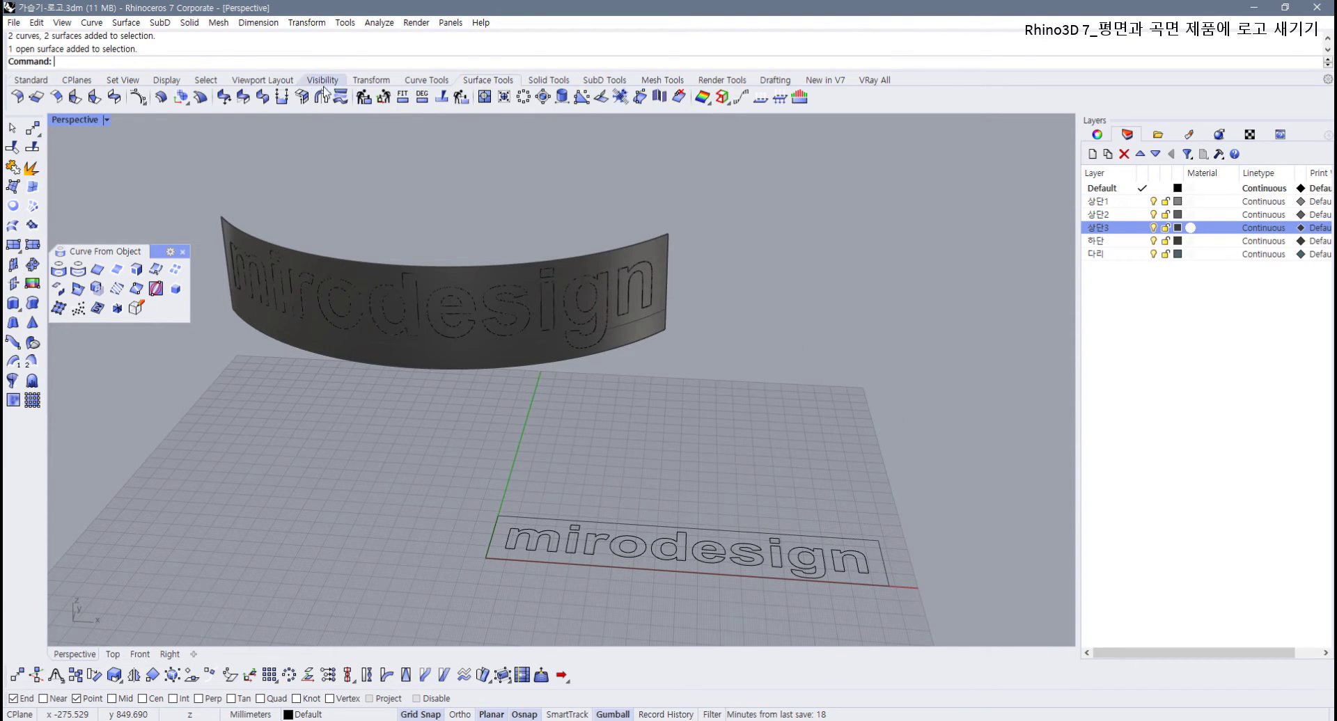
pyautogui.click(207, 81)
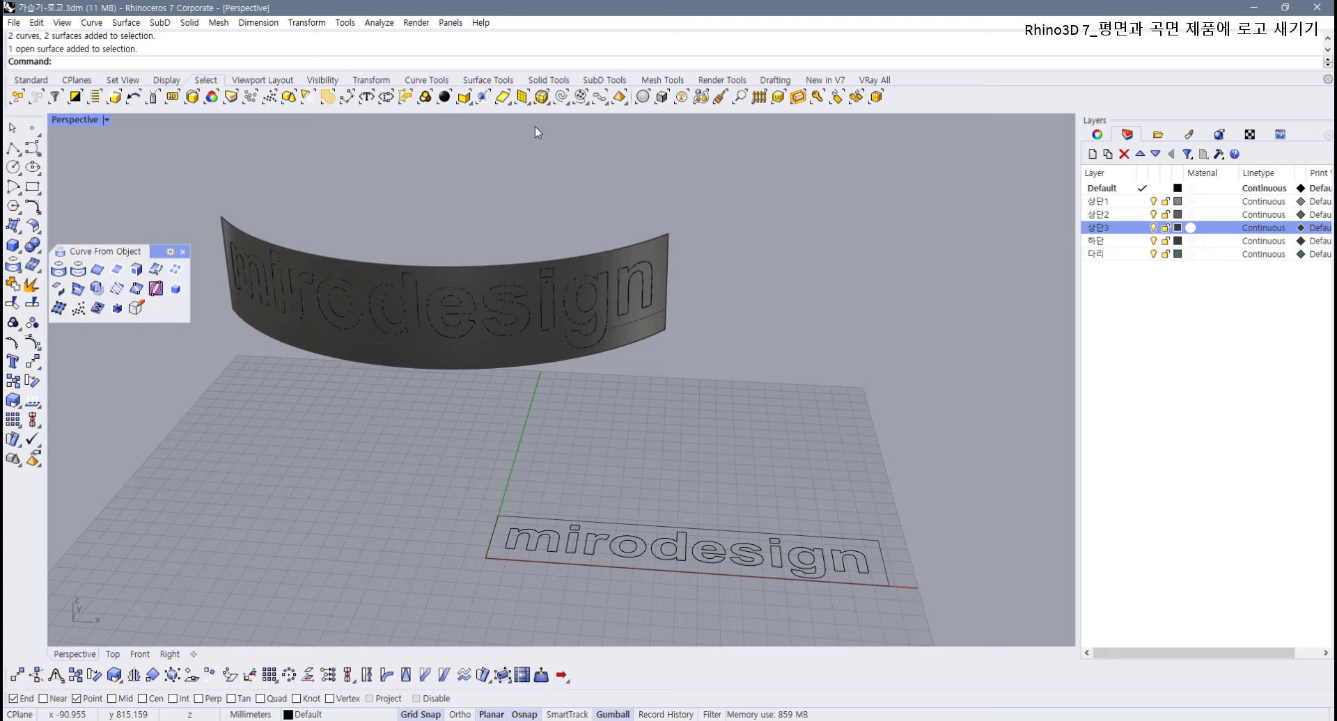
pyautogui.click(562, 99)
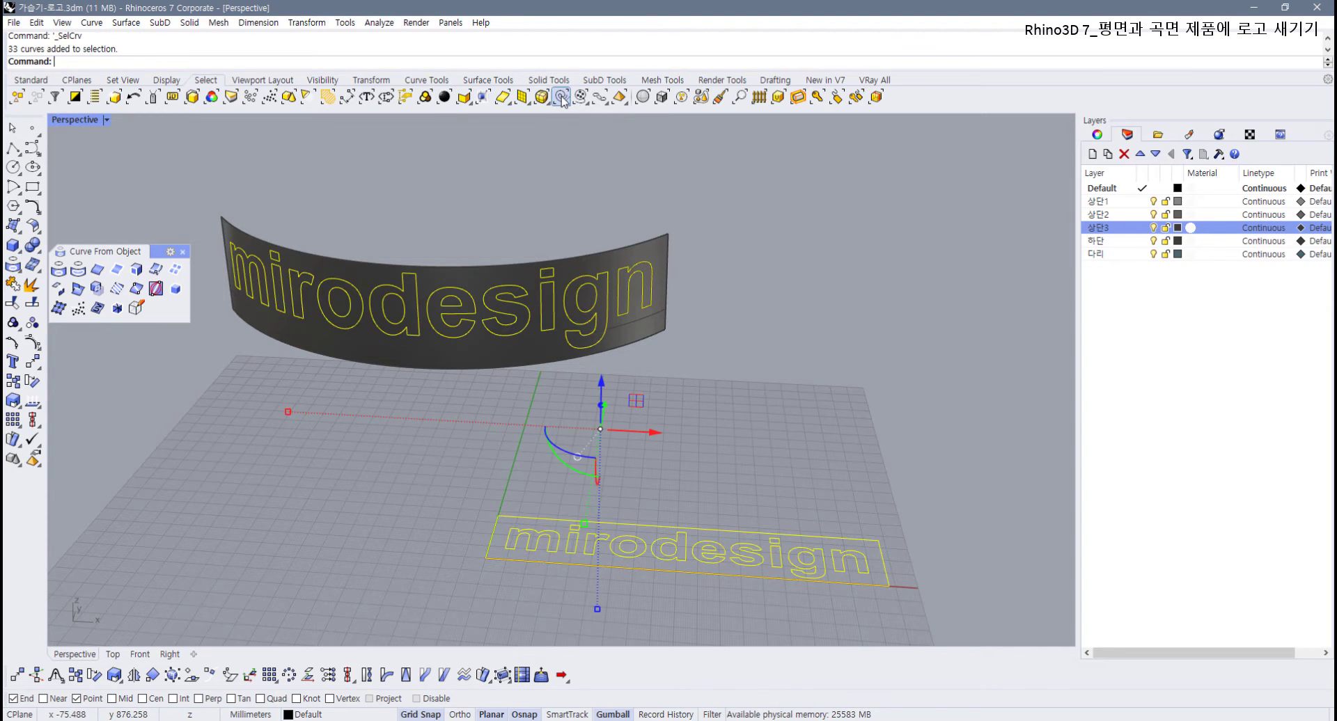
pyautogui.press('Delete')
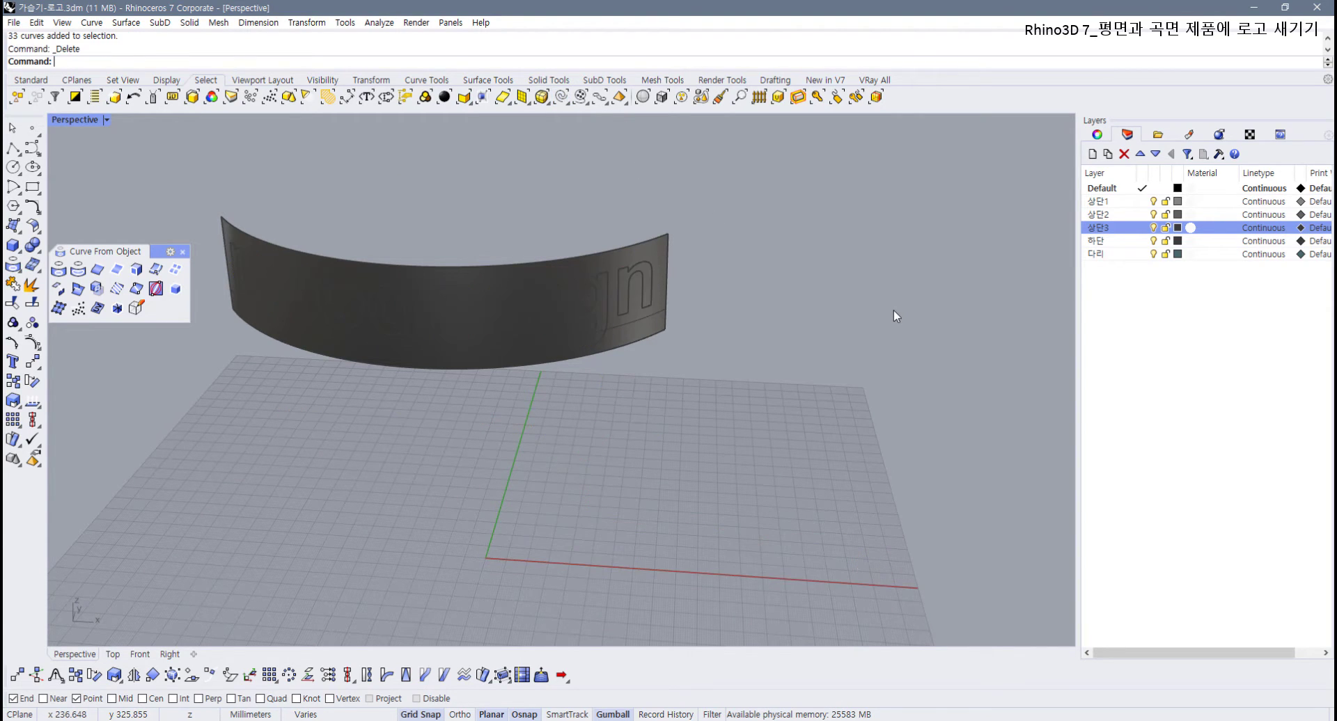
# Step: Select all the split letter surfaces of mirodesign on the curved panel together
pyautogui.moveTo(855, 320); pyautogui.dragTo(362, 364, button='right')
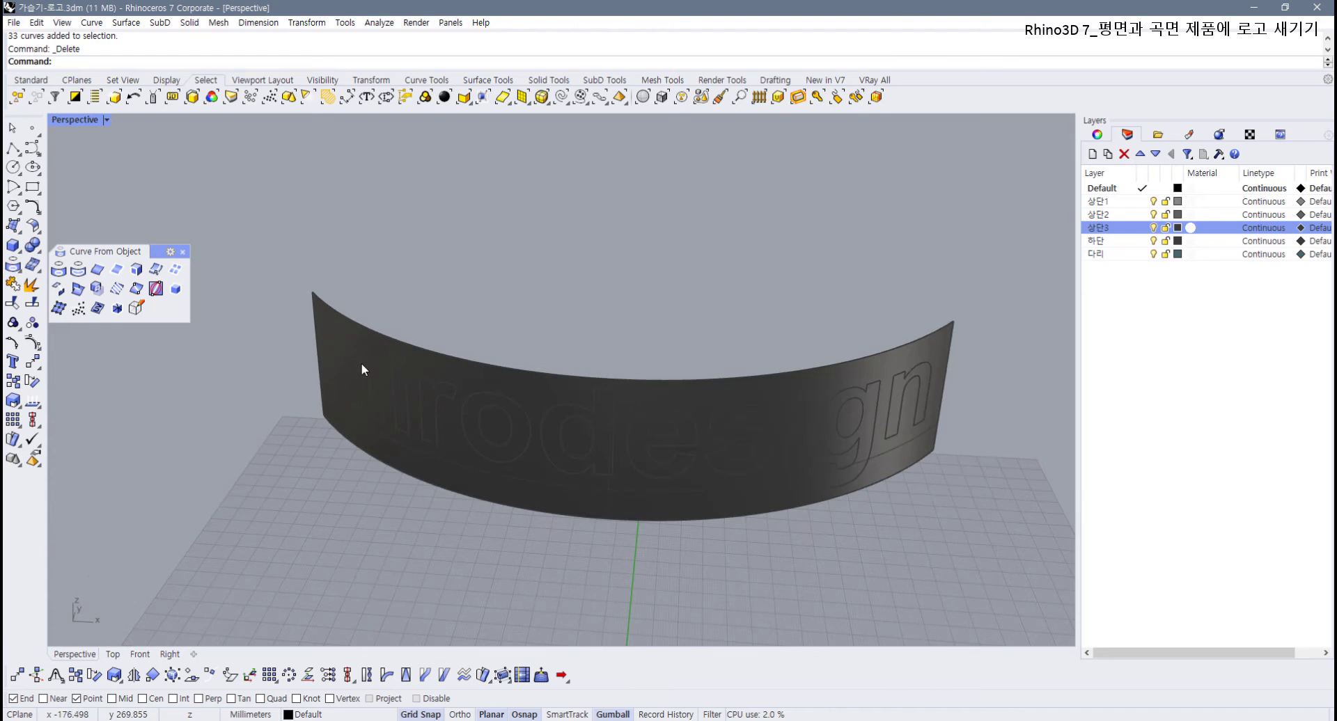
pyautogui.moveTo(282, 294); pyautogui.dragTo(418, 428)
pyautogui.scroll(3, 415, 426)
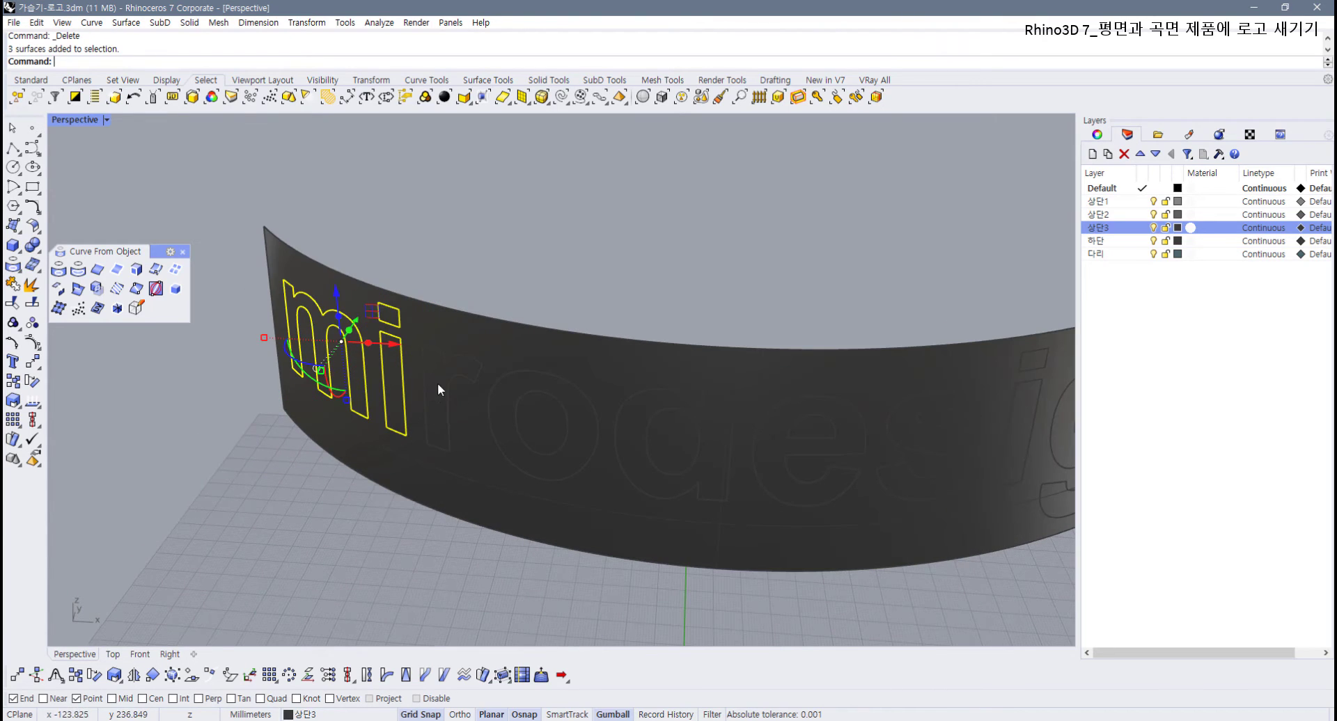
pyautogui.keyDown('shift'); pyautogui.click(437, 383); pyautogui.keyUp('shift')
pyautogui.keyDown('shift'); pyautogui.click(502, 427); pyautogui.keyUp('shift')
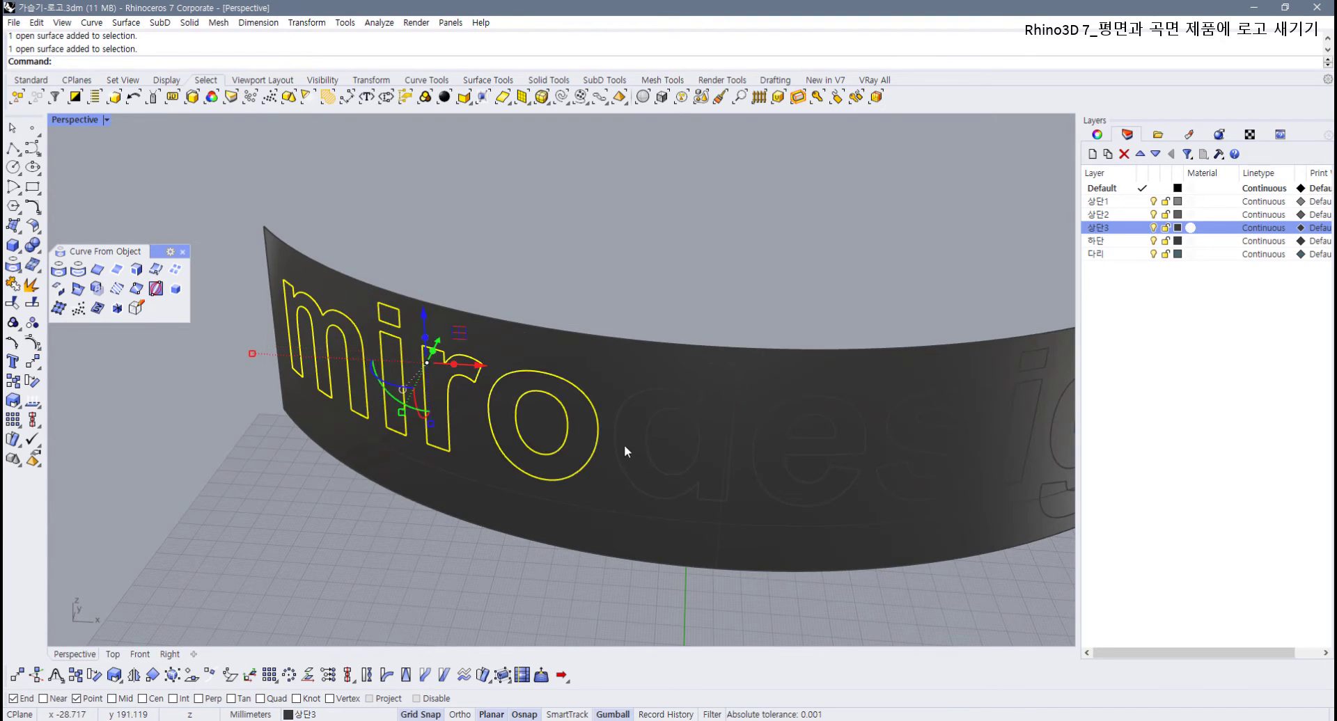
pyautogui.keyDown('shift'); pyautogui.click(625, 447); pyautogui.keyUp('shift')
pyautogui.moveTo(625, 447); pyautogui.dragTo(408, 437, button='right')
pyautogui.keyDown('shift'); pyautogui.click(373, 437); pyautogui.keyUp('shift')
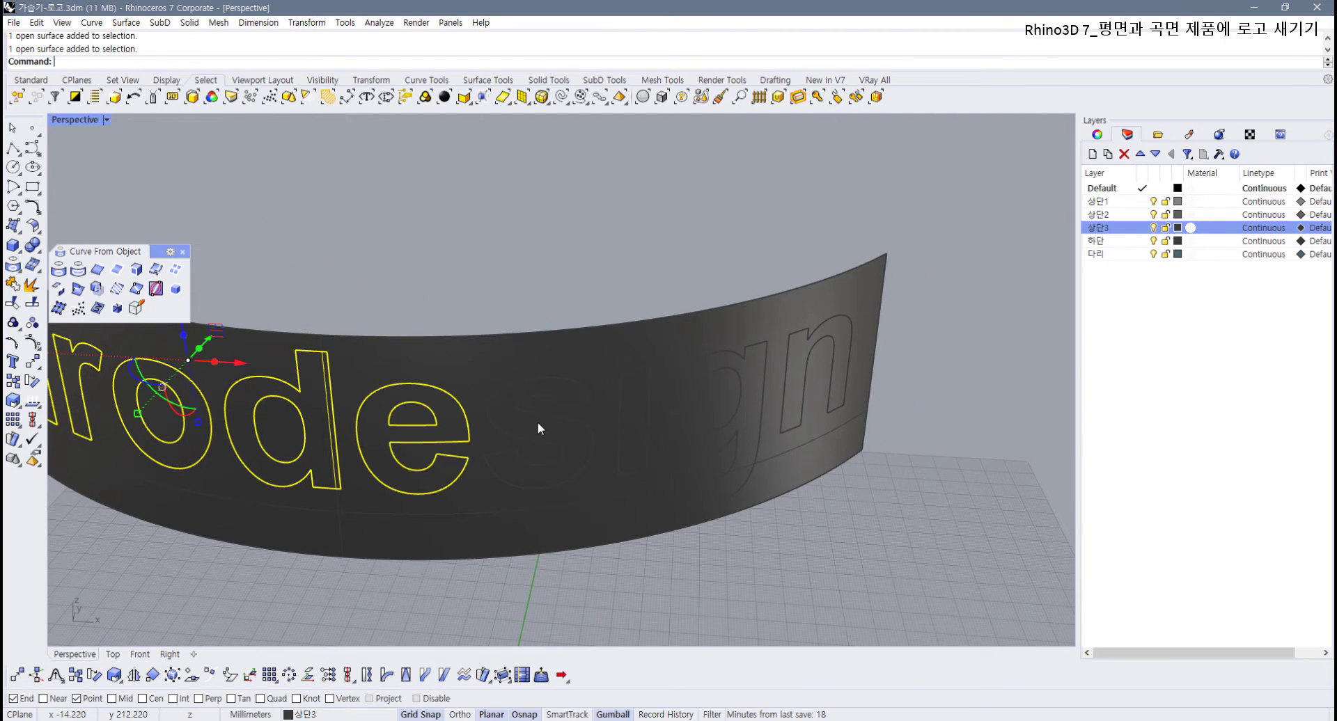
pyautogui.keyDown('shift'); pyautogui.click(538, 422); pyautogui.keyUp('shift')
pyautogui.keyDown('shift'); pyautogui.click(635, 426); pyautogui.keyUp('shift')
pyautogui.moveTo(654, 428); pyautogui.dragTo(279, 364, button='right')
pyautogui.keyDown('shift'); pyautogui.click(411, 400); pyautogui.keyUp('shift')
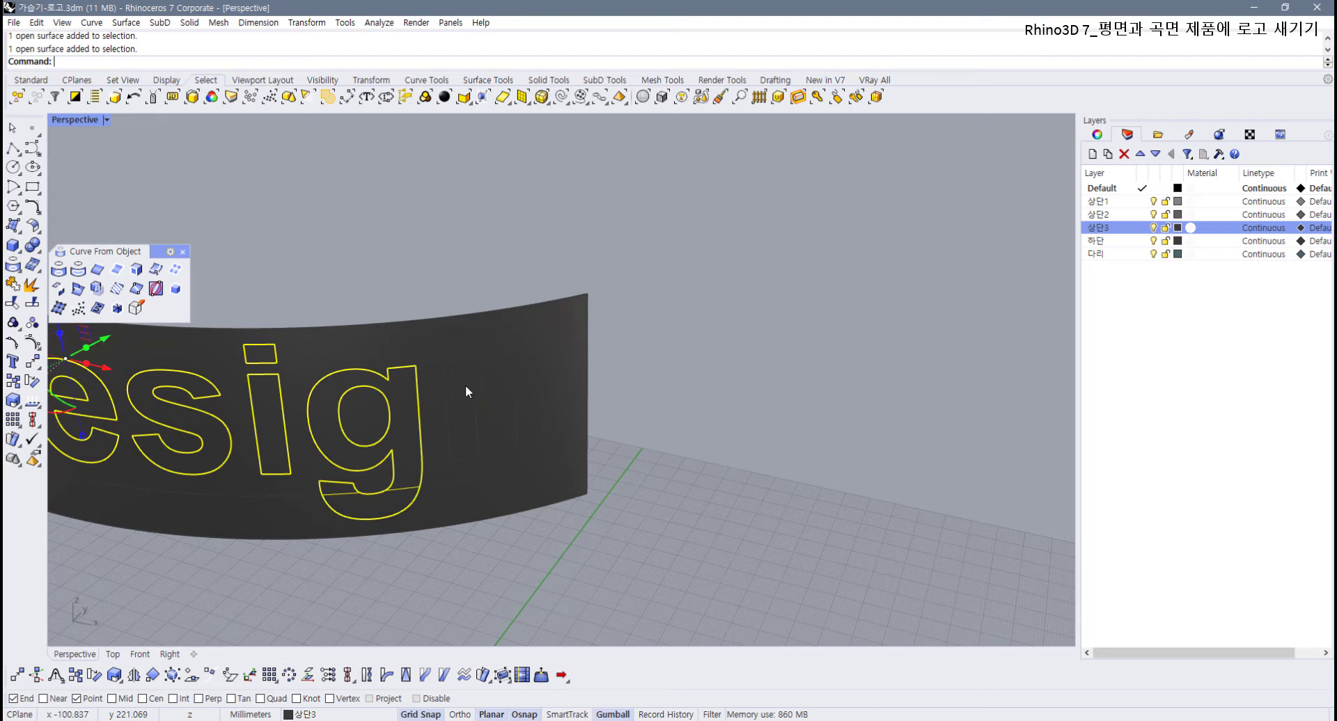
pyautogui.keyDown('shift'); pyautogui.click(460, 392); pyautogui.keyUp('shift')
pyautogui.moveTo(460, 391); pyautogui.dragTo(515, 446, button='right')
# Step: Switch the Perspective view to Rendered display and assign the gray White Opaque Plastic (1) material to the selected letter surfaces
pyautogui.click(106, 120)
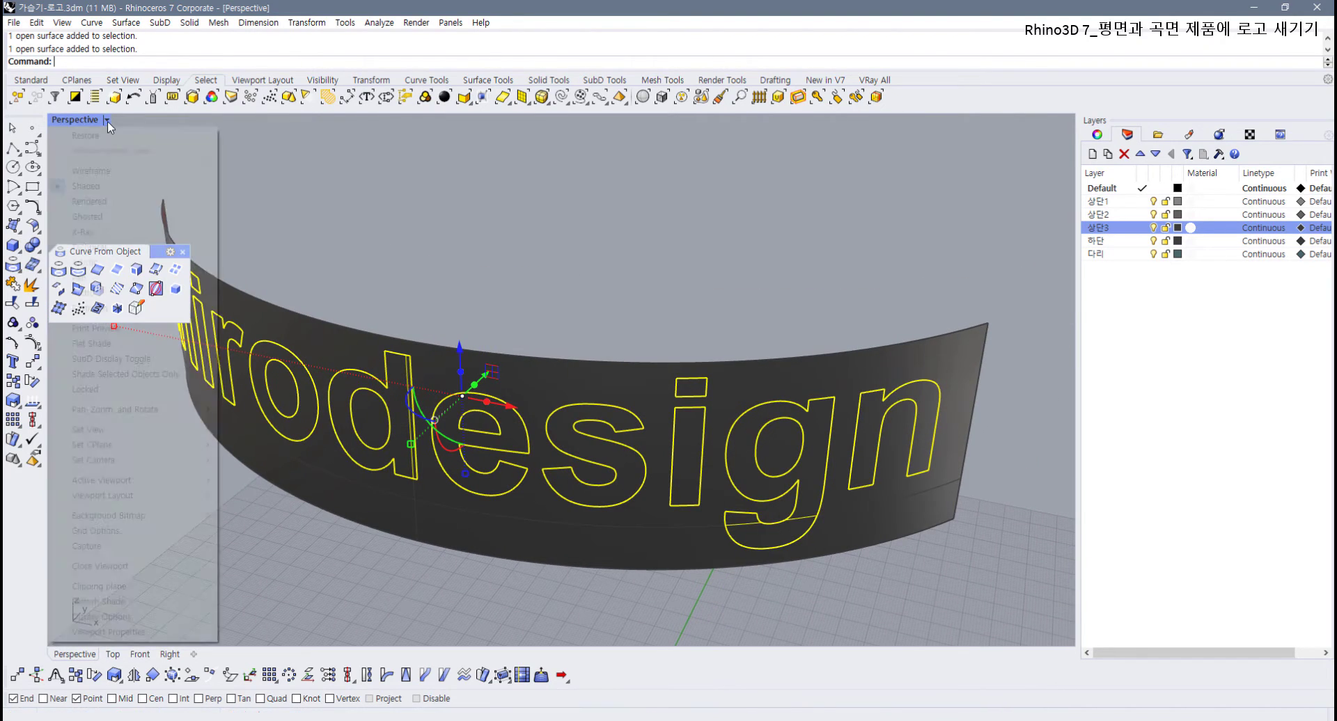
pyautogui.click(101, 202)
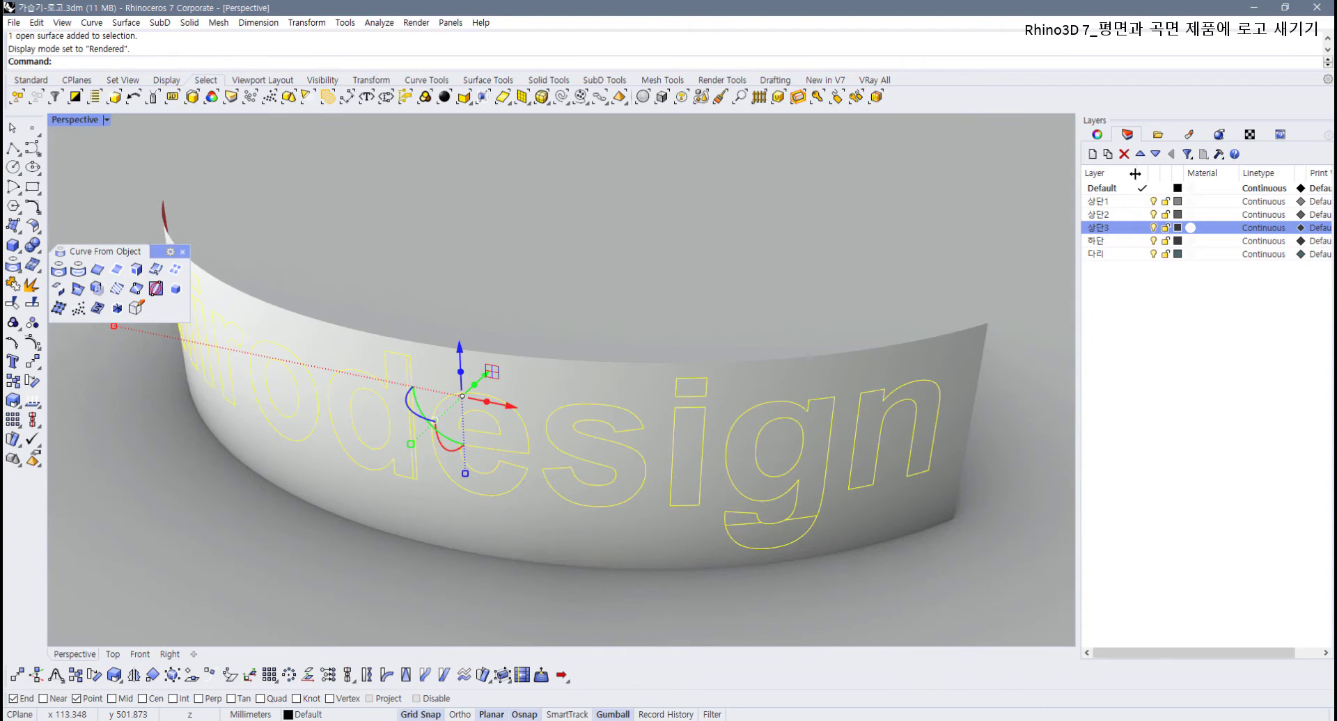
pyautogui.click(1097, 134)
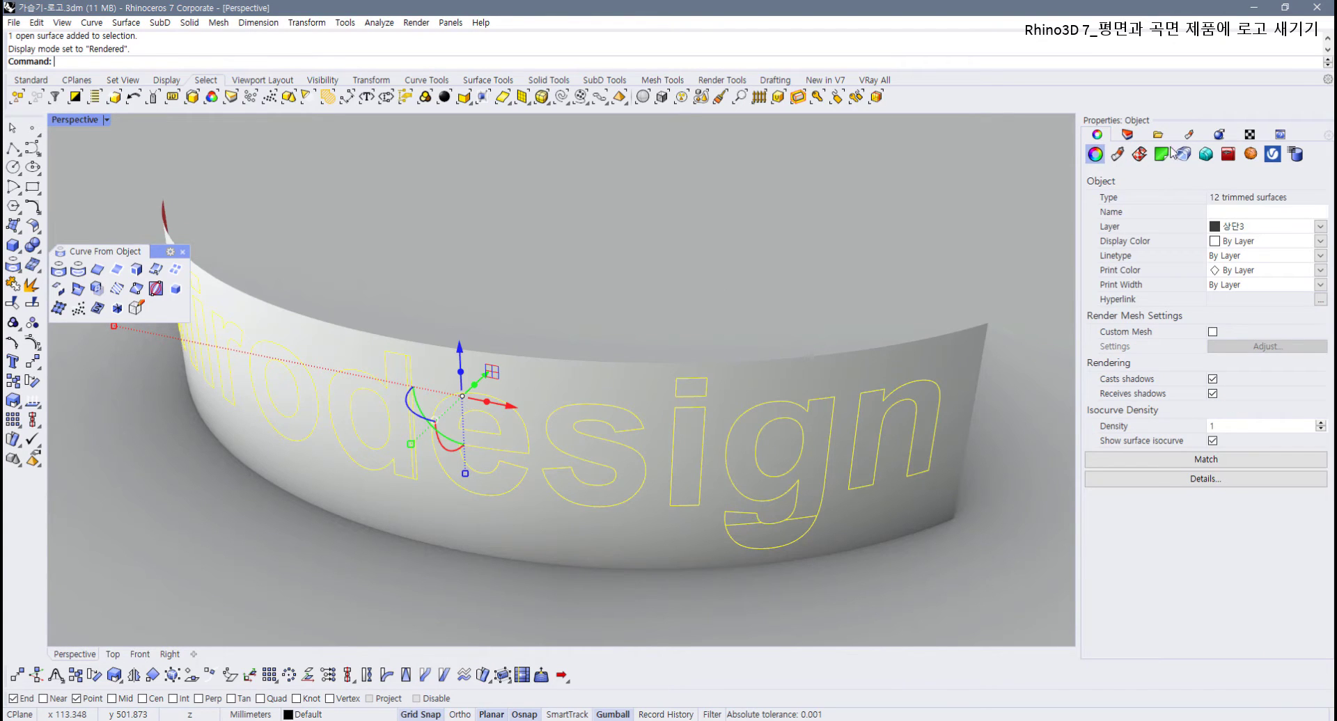
pyautogui.click(1189, 134)
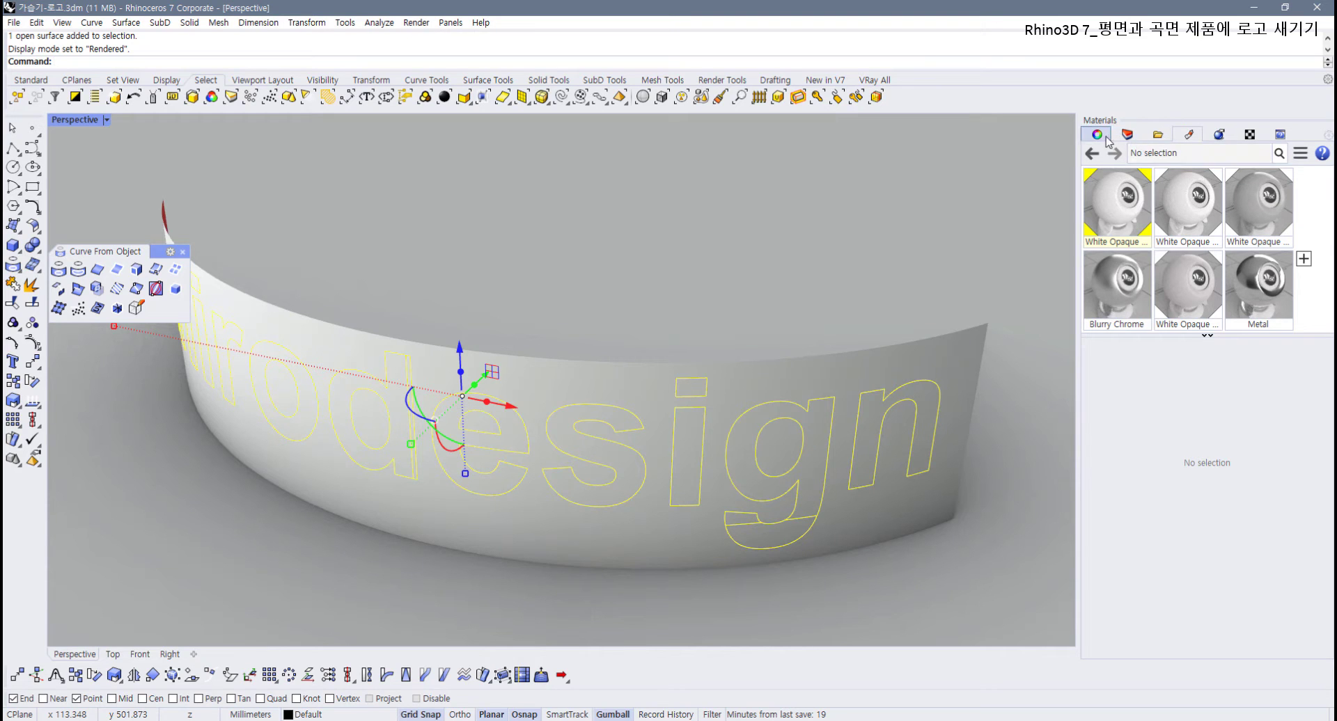
pyautogui.click(1257, 204)
pyautogui.rightClick(1257, 205)
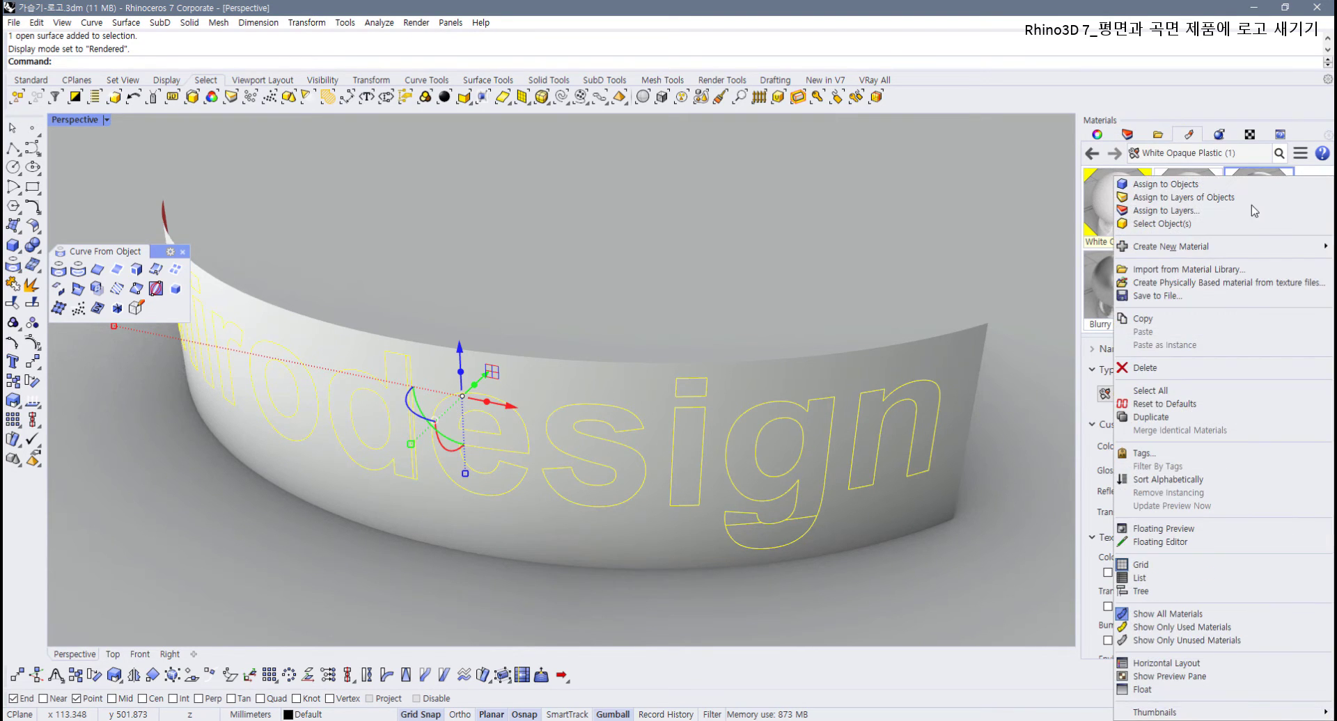
pyautogui.click(1177, 185)
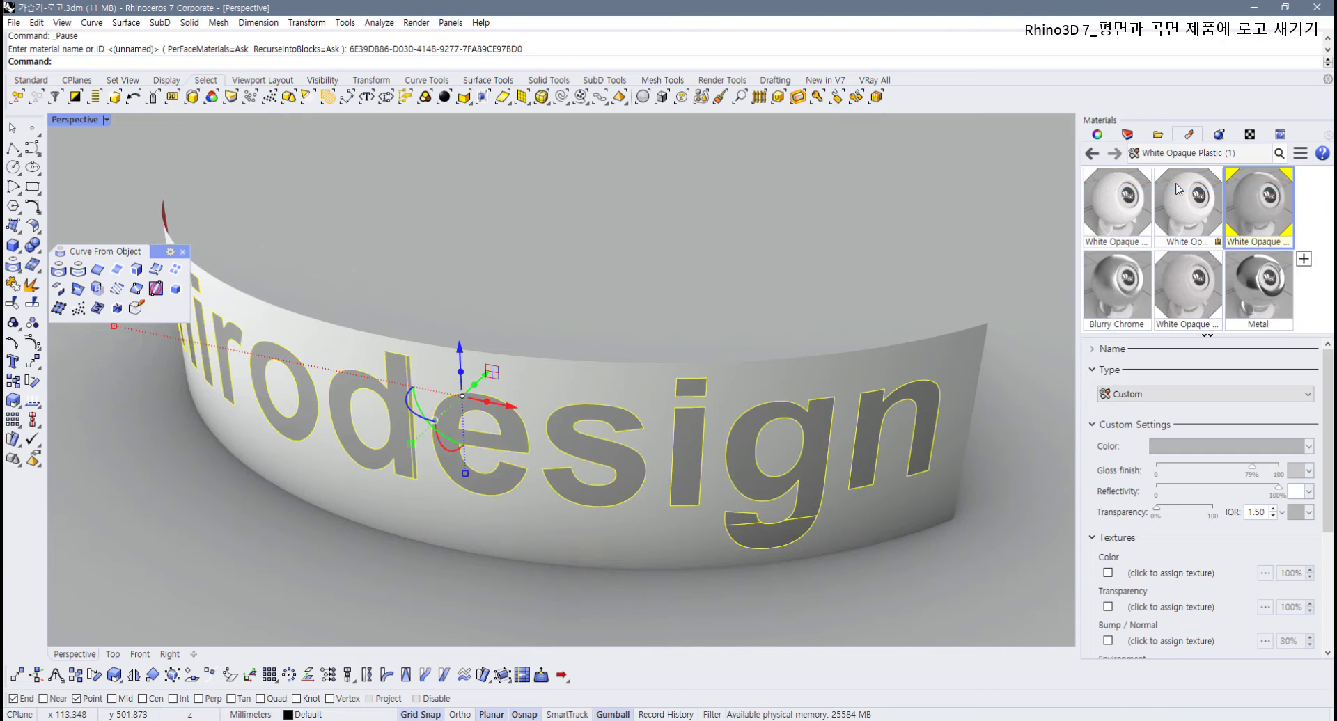
# Step: Darken the lettering material's color to gray RGB 112, 112, 112 and inspect the rendered logo on the panel
pyautogui.click(1227, 446)
pyautogui.click(937, 444)
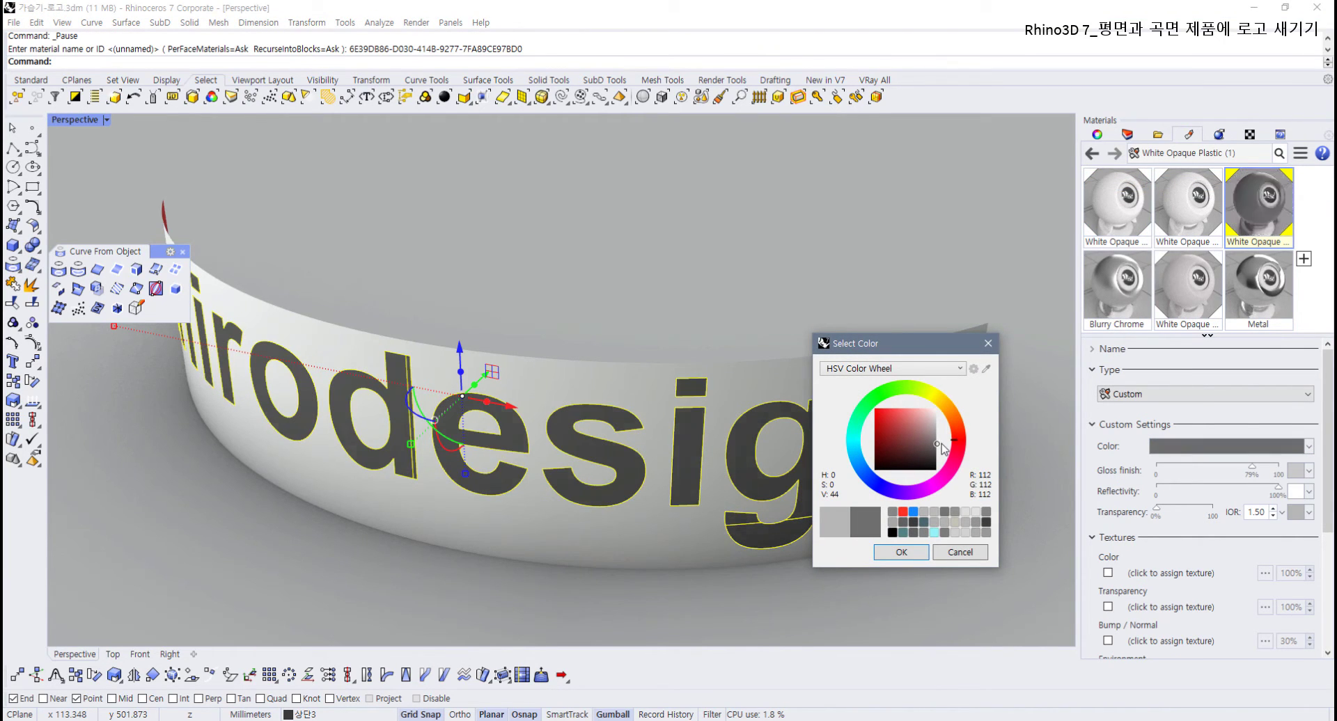
pyautogui.click(901, 552)
pyautogui.scroll(-5, 749, 281)
pyautogui.moveTo(766, 362); pyautogui.dragTo(658, 369, button='right')
pyautogui.scroll(2, 660, 366)
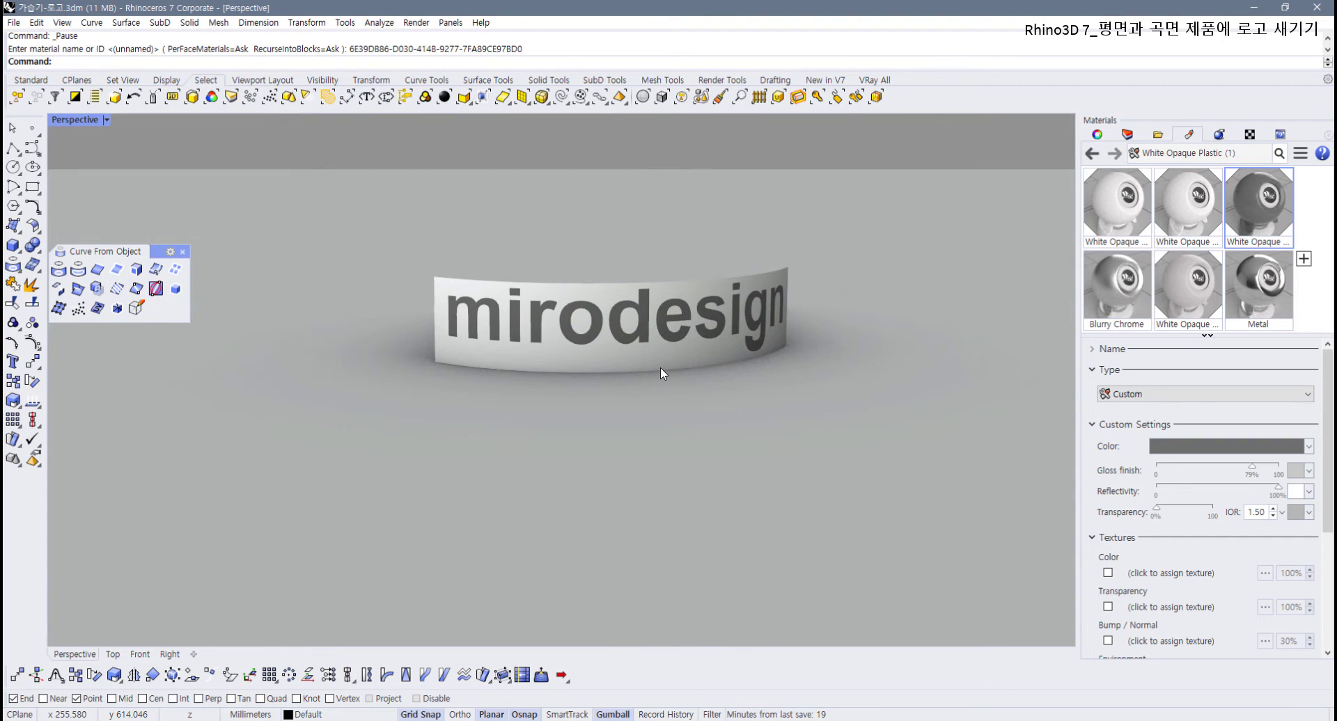
pyautogui.moveTo(660, 366); pyautogui.dragTo(566, 361, button='right')
# Step: Undo the material changes, the curve deletion, the panel split and the UV curves applied to the curved panel
pyautogui.hotkey('ctrl', 'z')
pyautogui.hotkey('ctrl', 'z')
pyautogui.hotkey('ctrl', 'z')
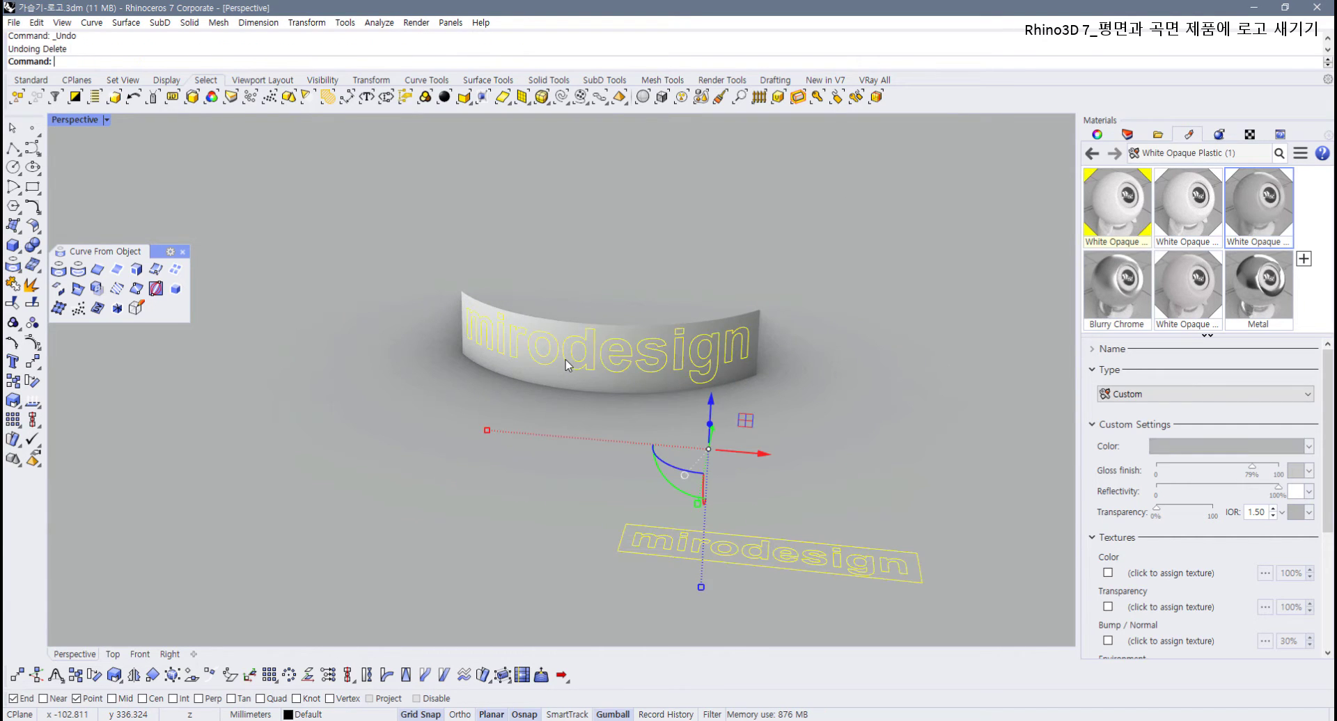
pyautogui.hotkey('ctrl', 'z')
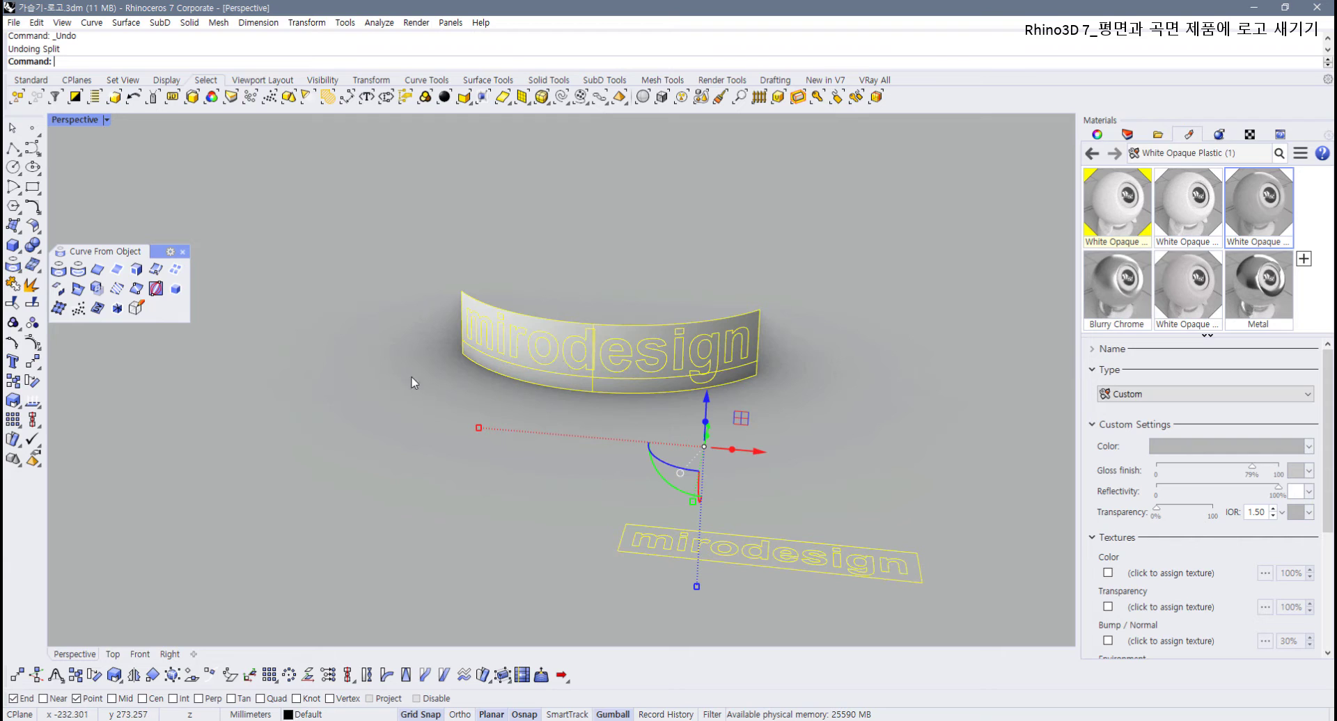
pyautogui.hotkey('ctrl', 'z')
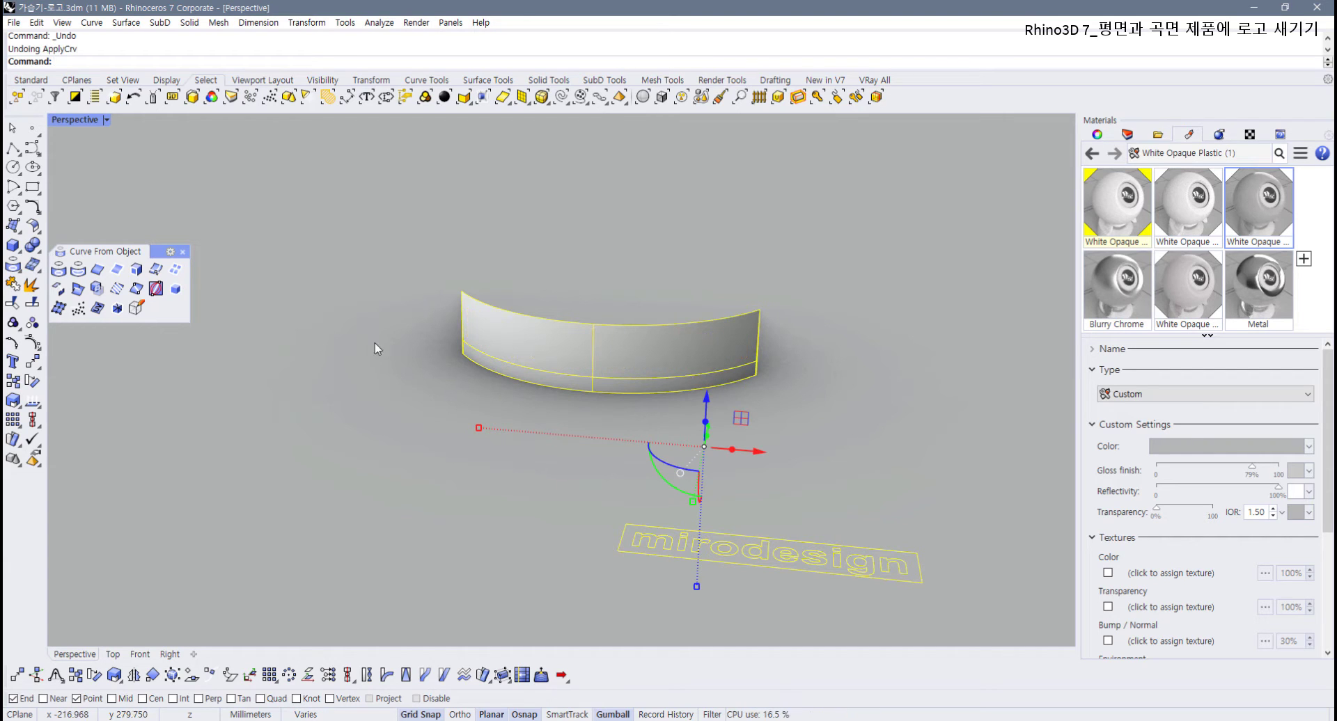
pyautogui.hotkey('ctrl', 'z')
# Step: Restore the four-viewport layout and set the Perspective view to Shaded display
pyautogui.doubleClick(91, 120)
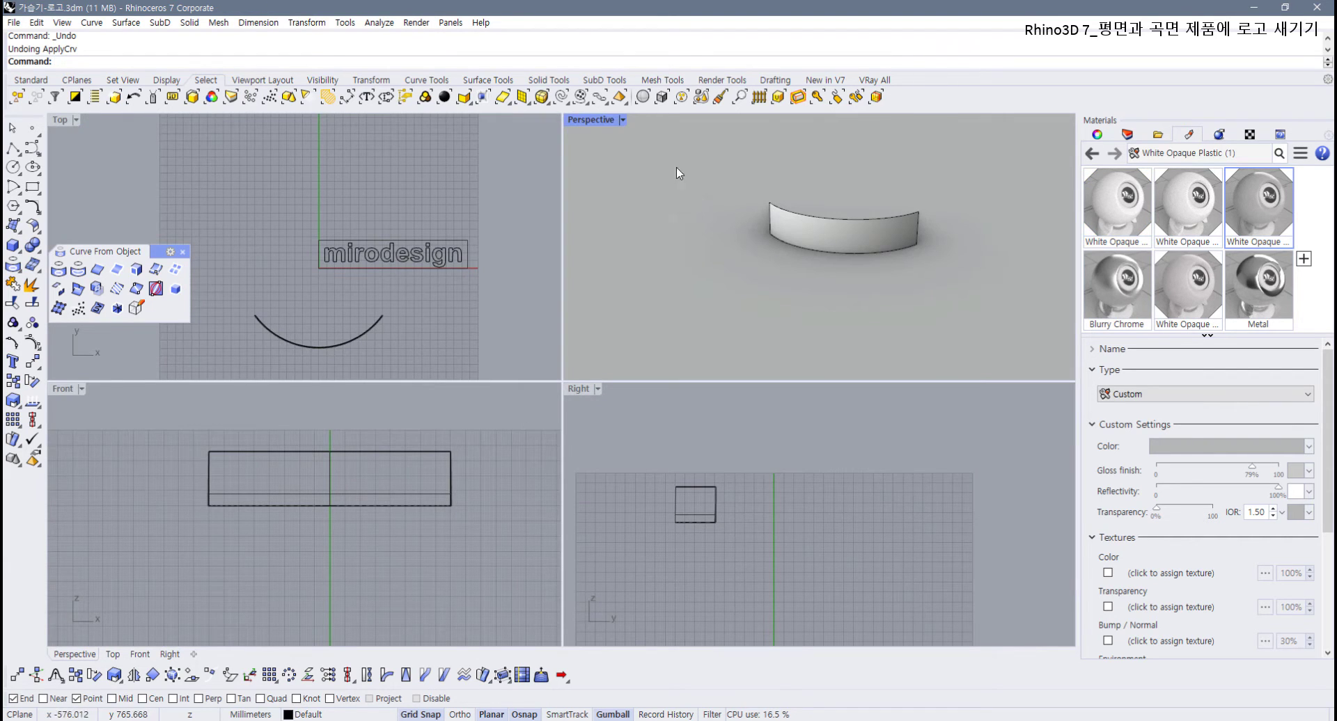
pyautogui.click(623, 120)
pyautogui.click(606, 171)
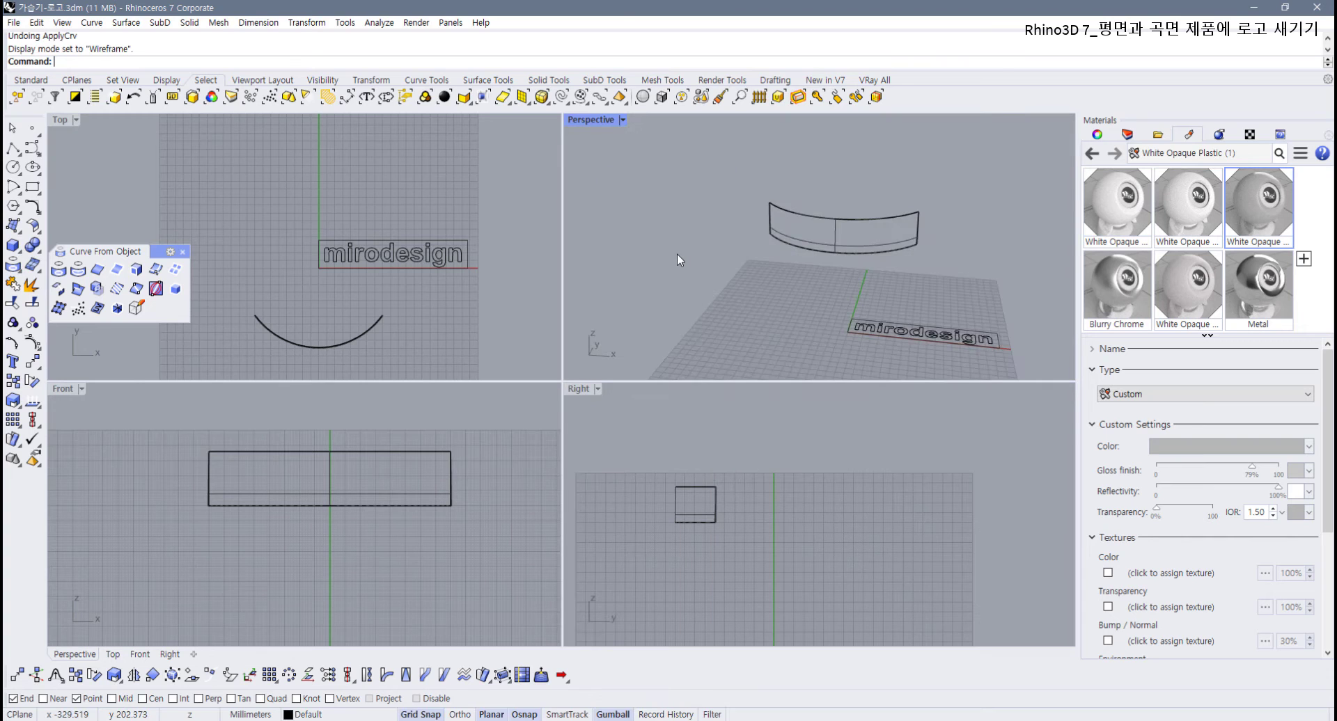
pyautogui.moveTo(677, 261)
pyautogui.mouseDown(button='right')
pyautogui.moveTo(683, 274)
pyautogui.moveTo(603, 141)
pyautogui.mouseUp(button='right')
pyautogui.click(599, 120)
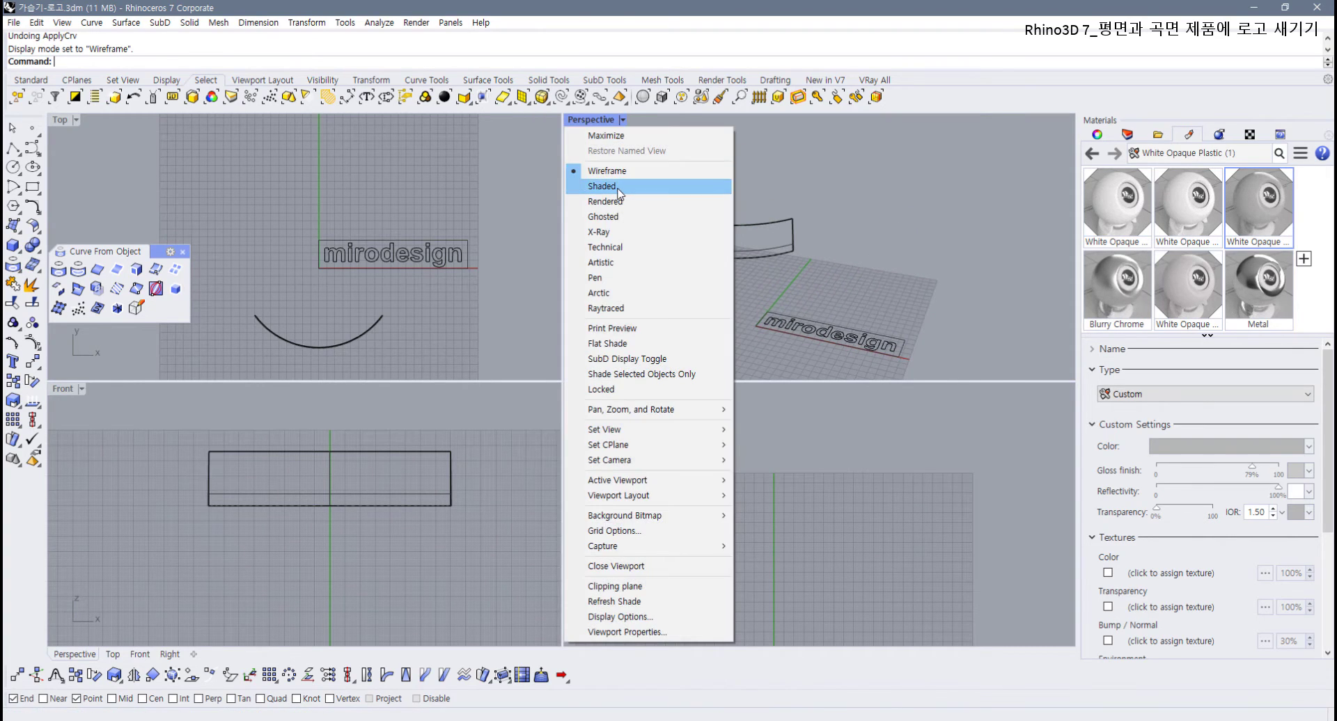
pyautogui.click(618, 191)
# Step: Delete the flat mirodesign text curves inside the rectangle in the Top view, keeping the rectangle
pyautogui.scroll(3, 436, 270)
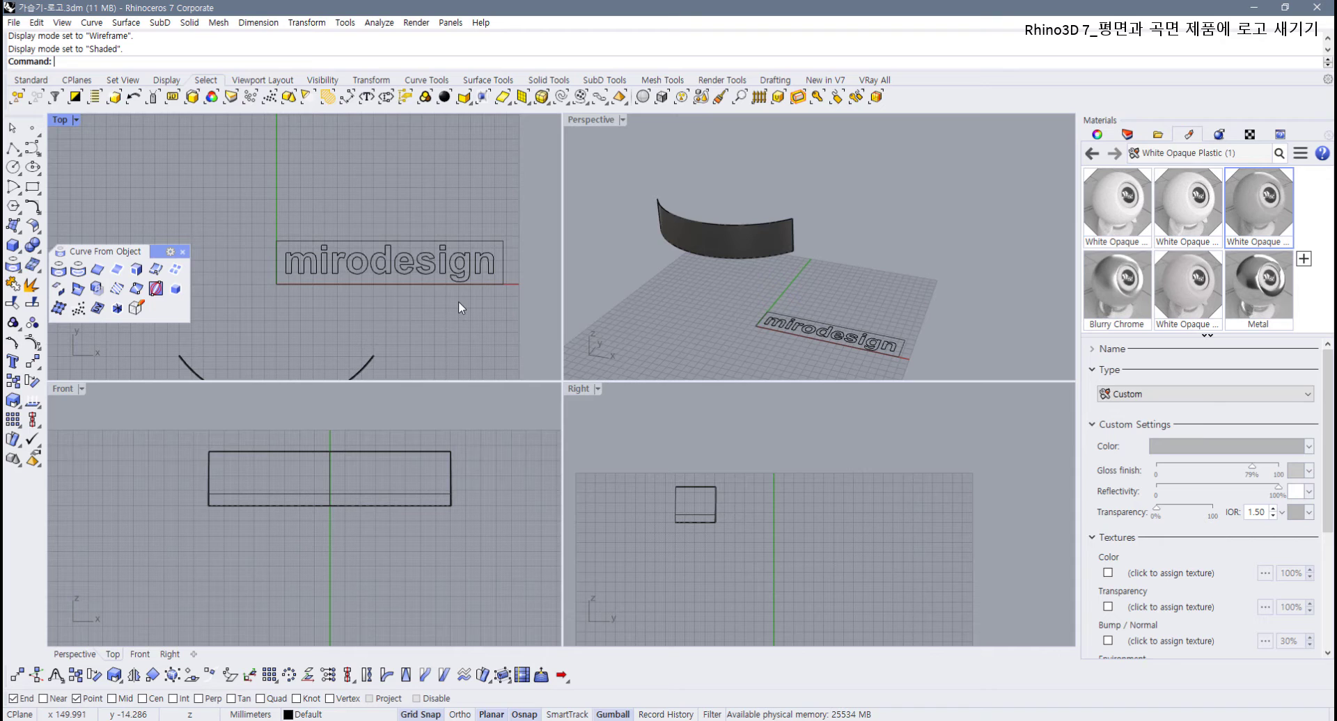
pyautogui.scroll(2, 241, 228)
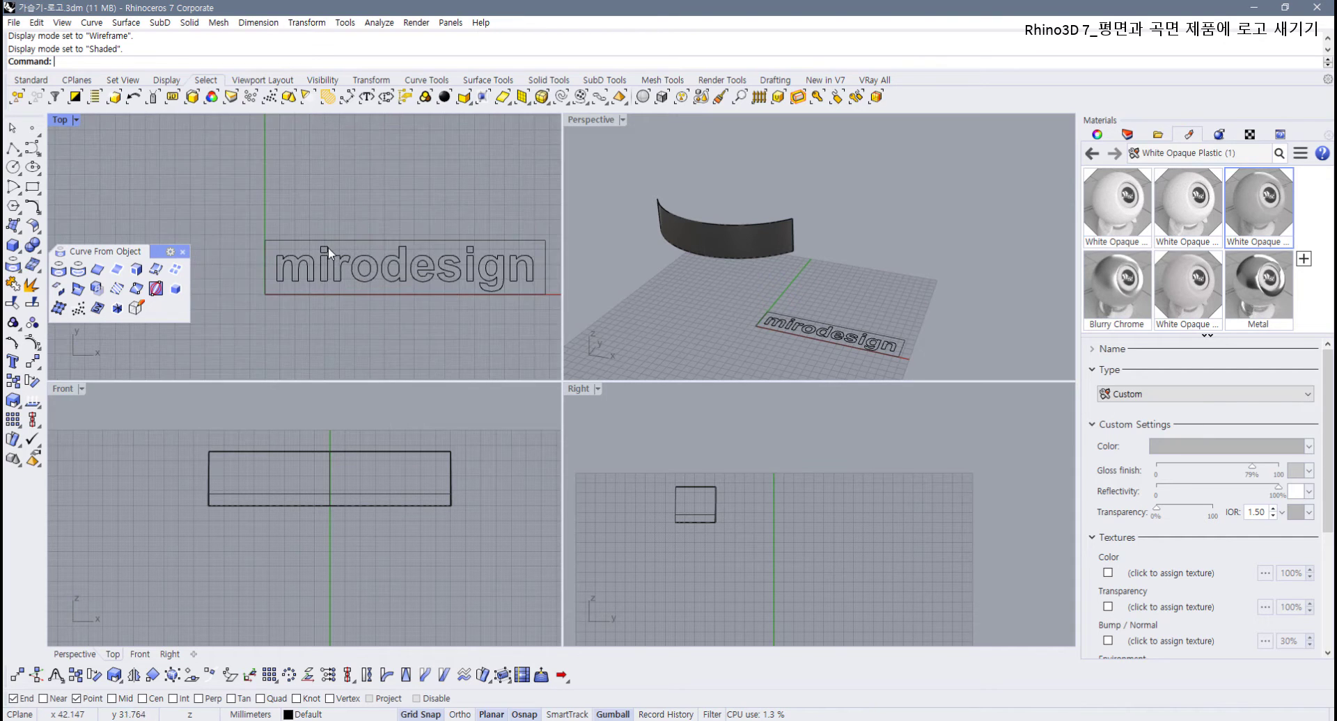
pyautogui.moveTo(222, 210); pyautogui.dragTo(492, 303)
pyautogui.press('Delete')
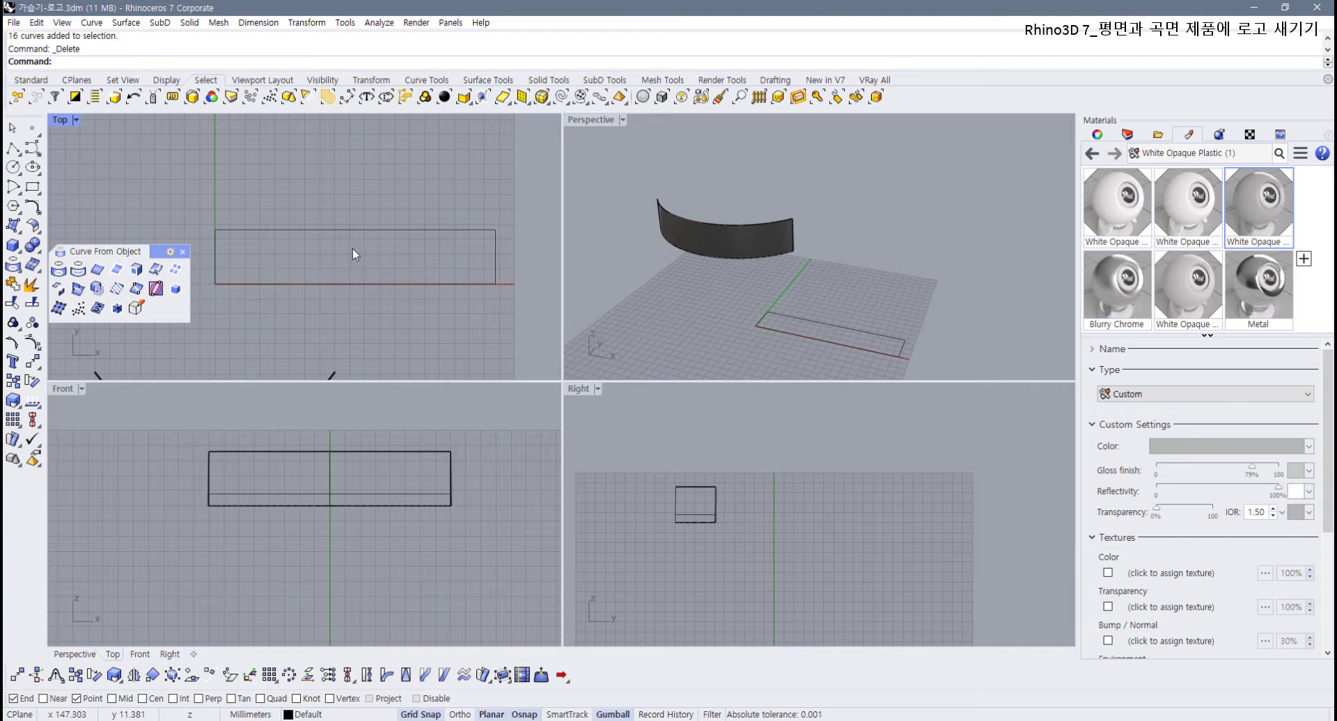
# Step: Create the bold Arial text mirodesign as solids, 6 mm high and 1 mm thick, and place it inside the Top view rectangle
pyautogui.click(13, 361)
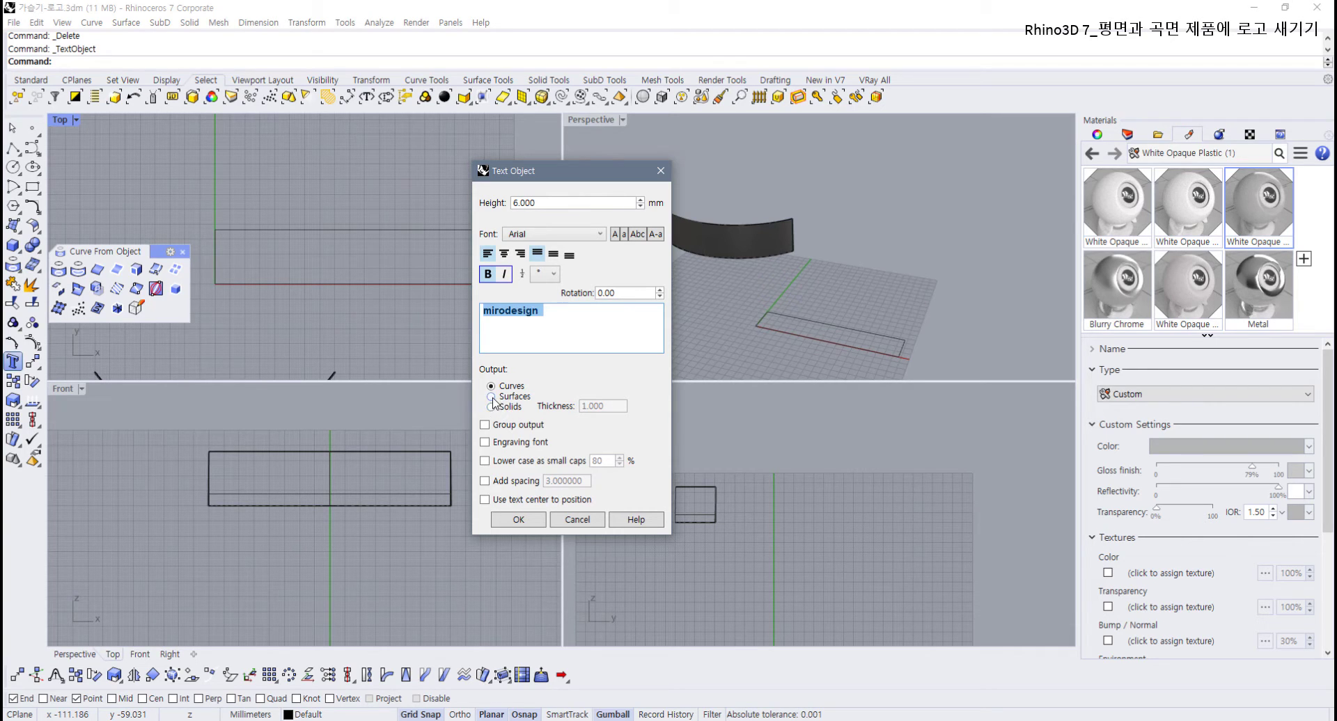
pyautogui.click(492, 397)
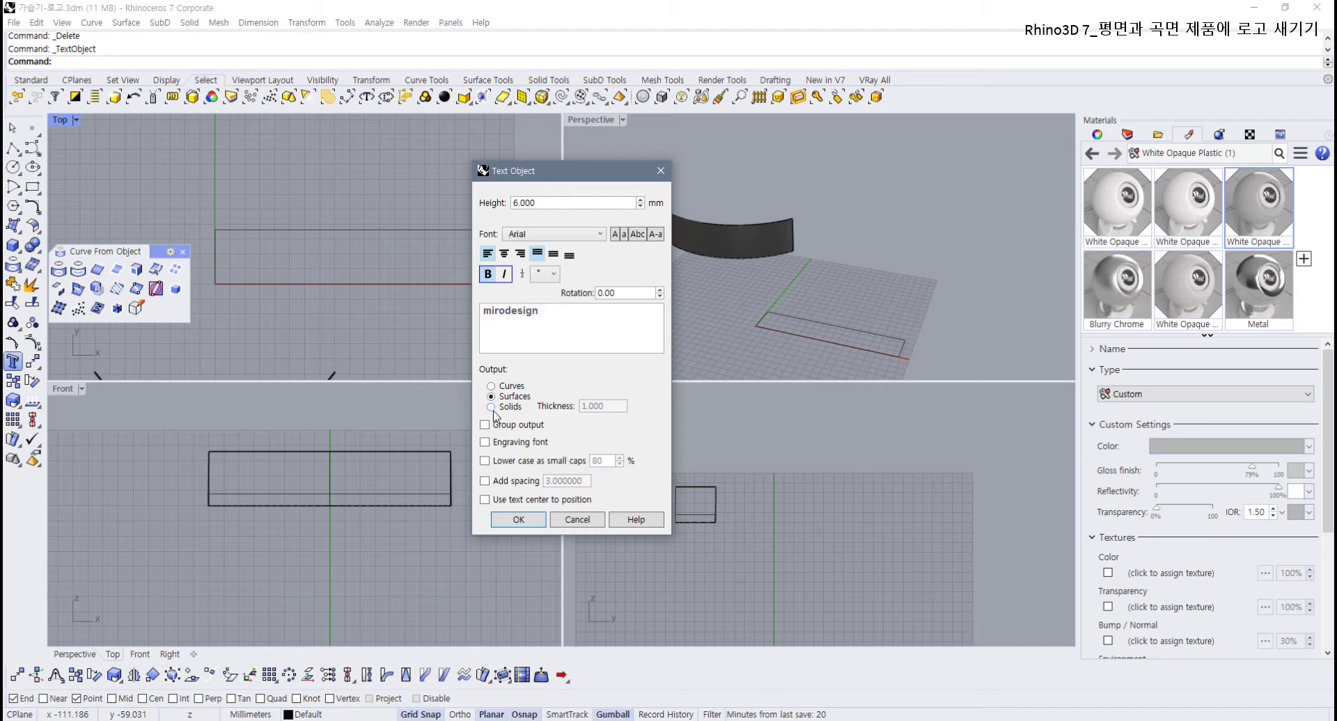
pyautogui.click(518, 519)
pyautogui.click(298, 244)
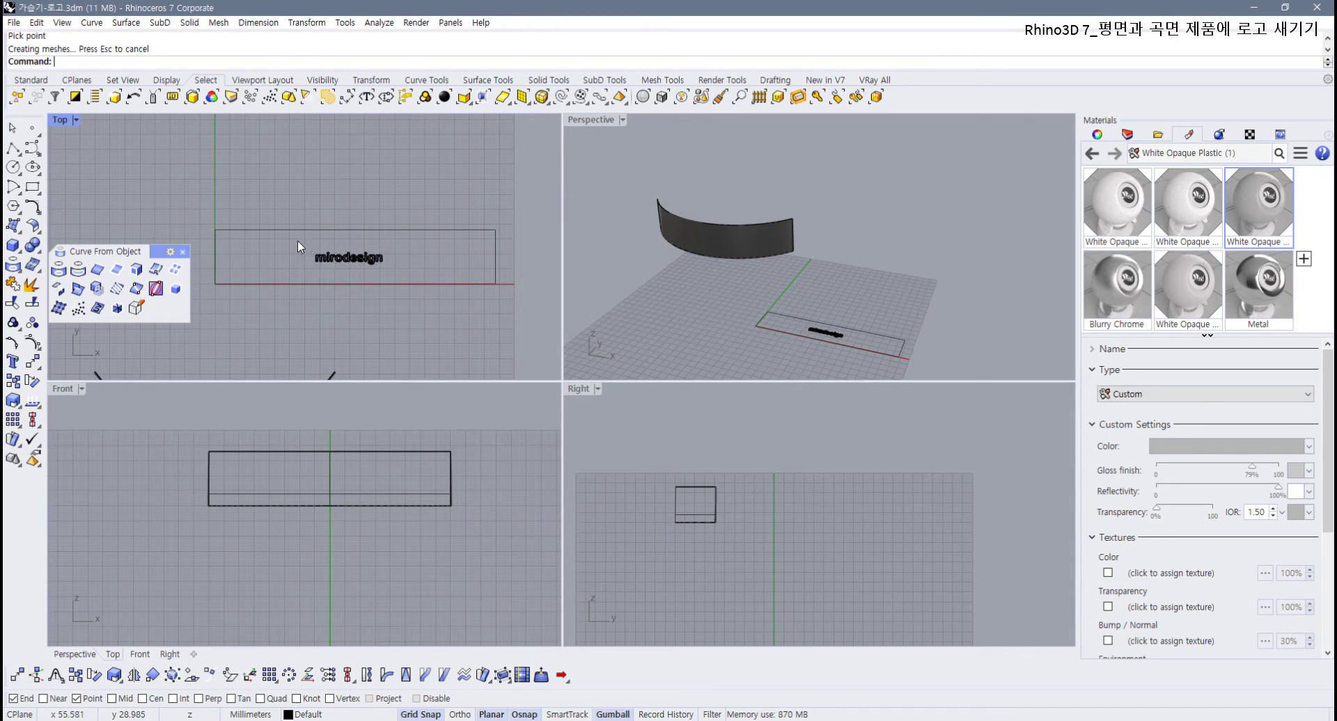
# Step: Uniformly enlarge the solid mirodesign lettering and centre it within the rectangle in the Top view
pyautogui.click(357, 261)
pyautogui.moveTo(324, 258); pyautogui.dragTo(332, 260, button='right')
pyautogui.scroll(2, 333, 260)
pyautogui.keyDown('shift'); pyautogui.moveTo(323, 261); pyautogui.dragTo(217, 255); pyautogui.keyUp('shift')
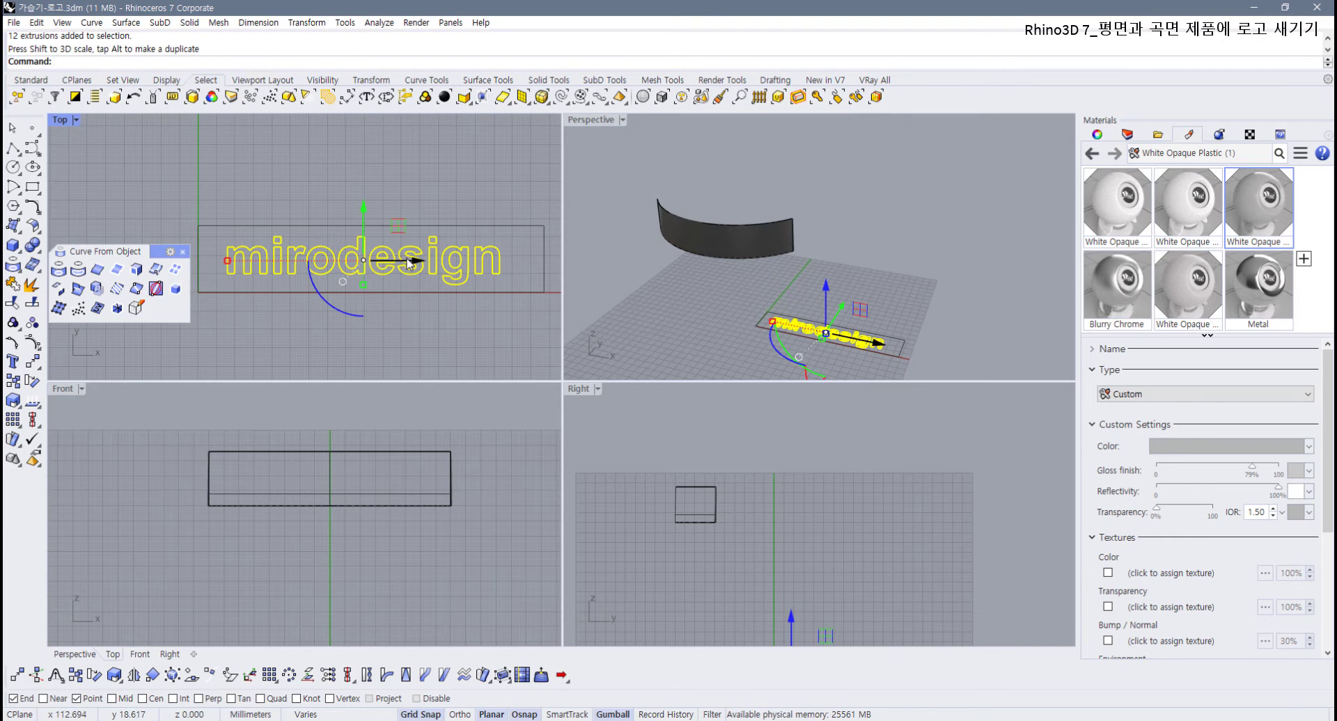
pyautogui.moveTo(410, 263); pyautogui.dragTo(424, 264)
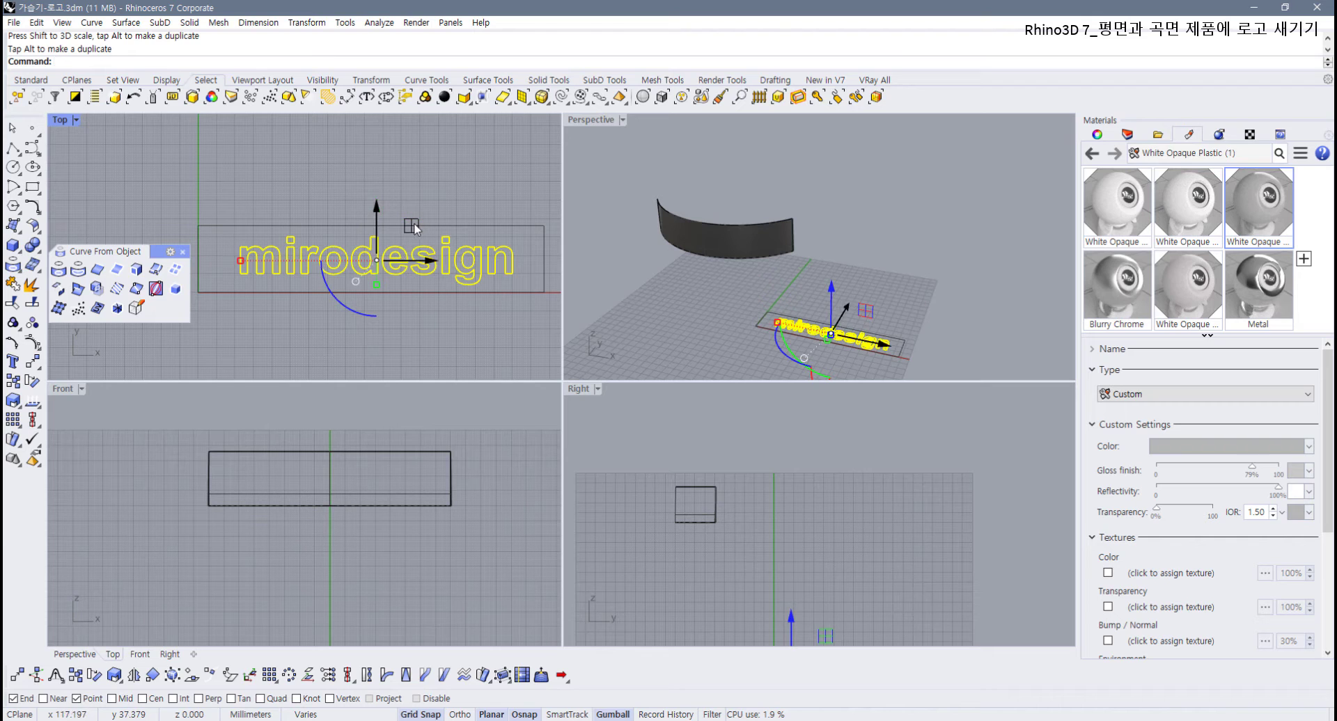
# Step: Examine the thickness of the solid lettering and its relation to the curved panel in a maximized Perspective view
pyautogui.click(708, 273)
pyautogui.moveTo(709, 273); pyautogui.dragTo(639, 202, button='right')
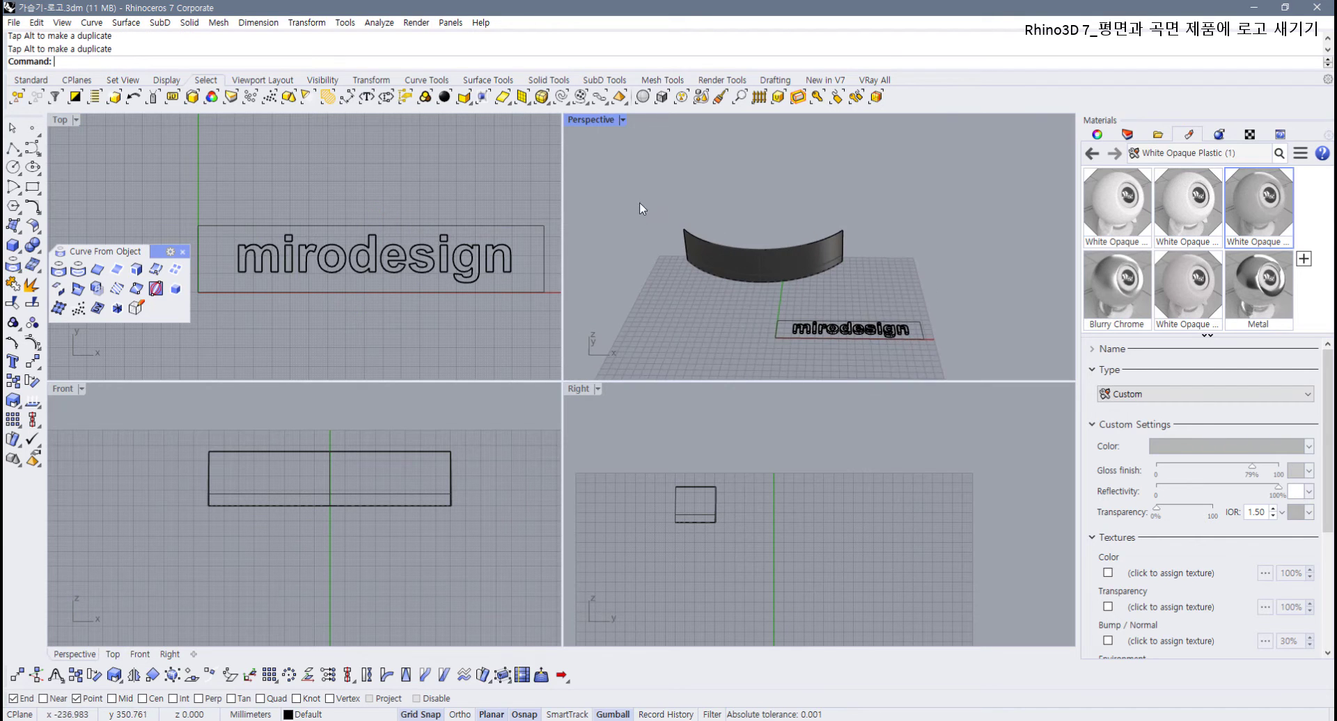
pyautogui.doubleClick(584, 119)
pyautogui.scroll(5, 453, 467)
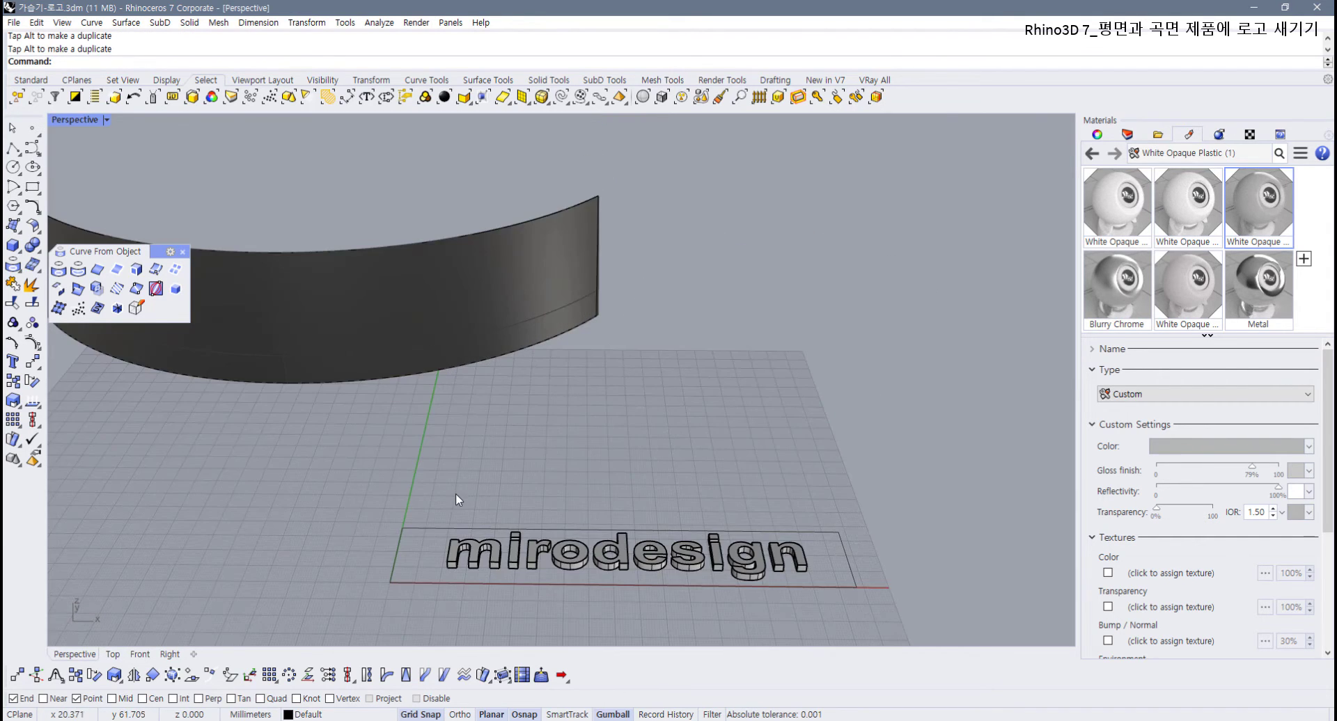
pyautogui.moveTo(464, 483); pyautogui.dragTo(491, 470, button='right')
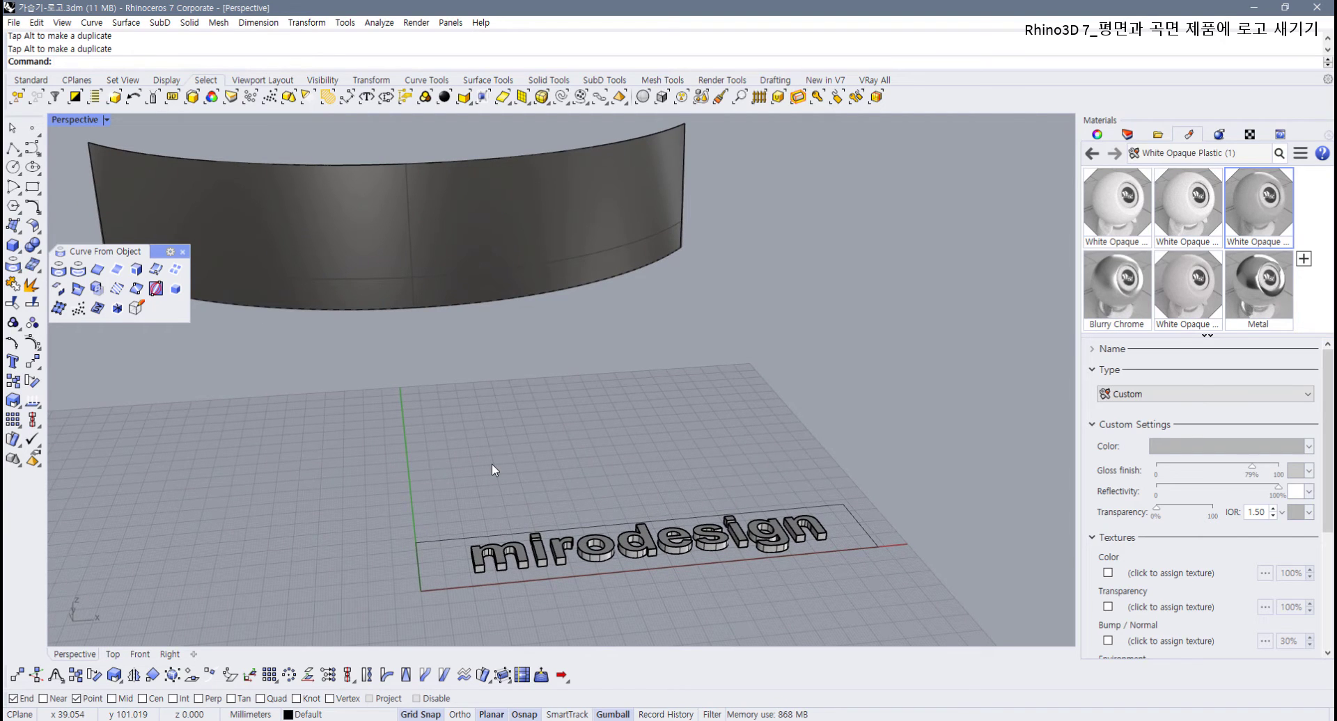
pyautogui.scroll(-6, 498, 464)
pyautogui.moveTo(504, 464); pyautogui.dragTo(537, 497, button='right')
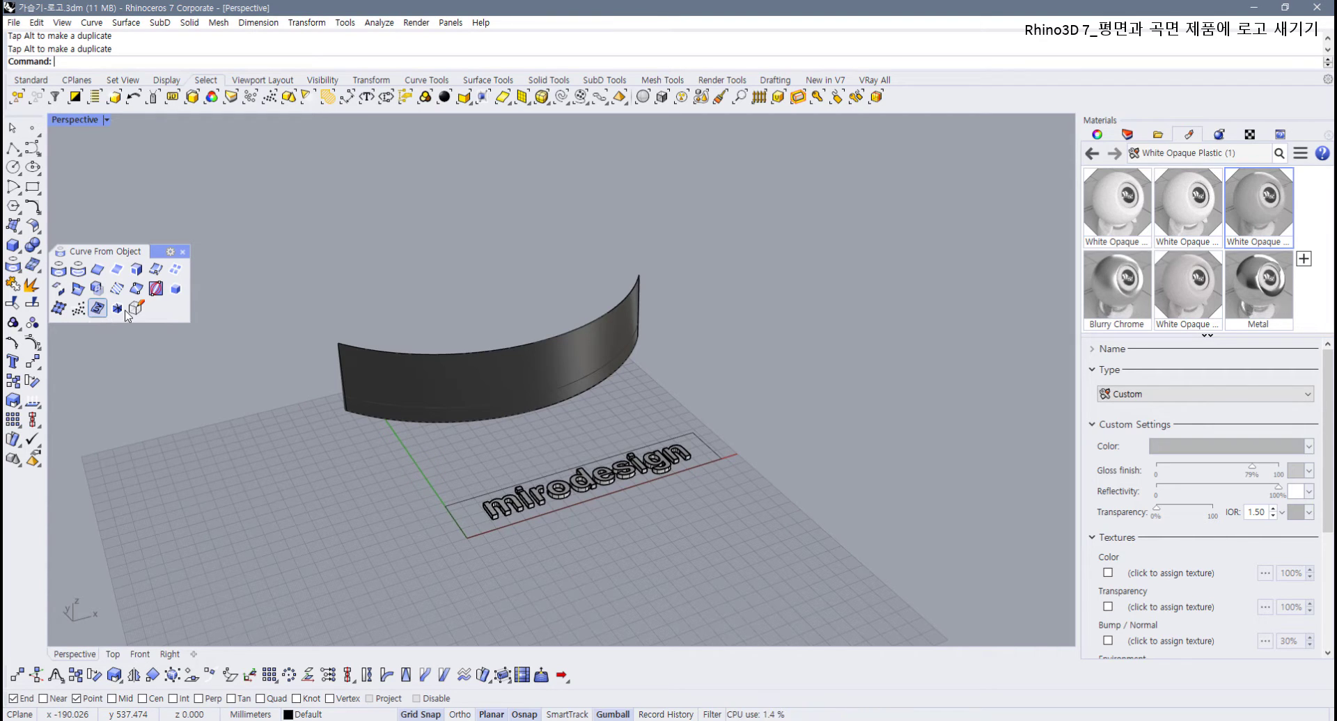
pyautogui.click(371, 79)
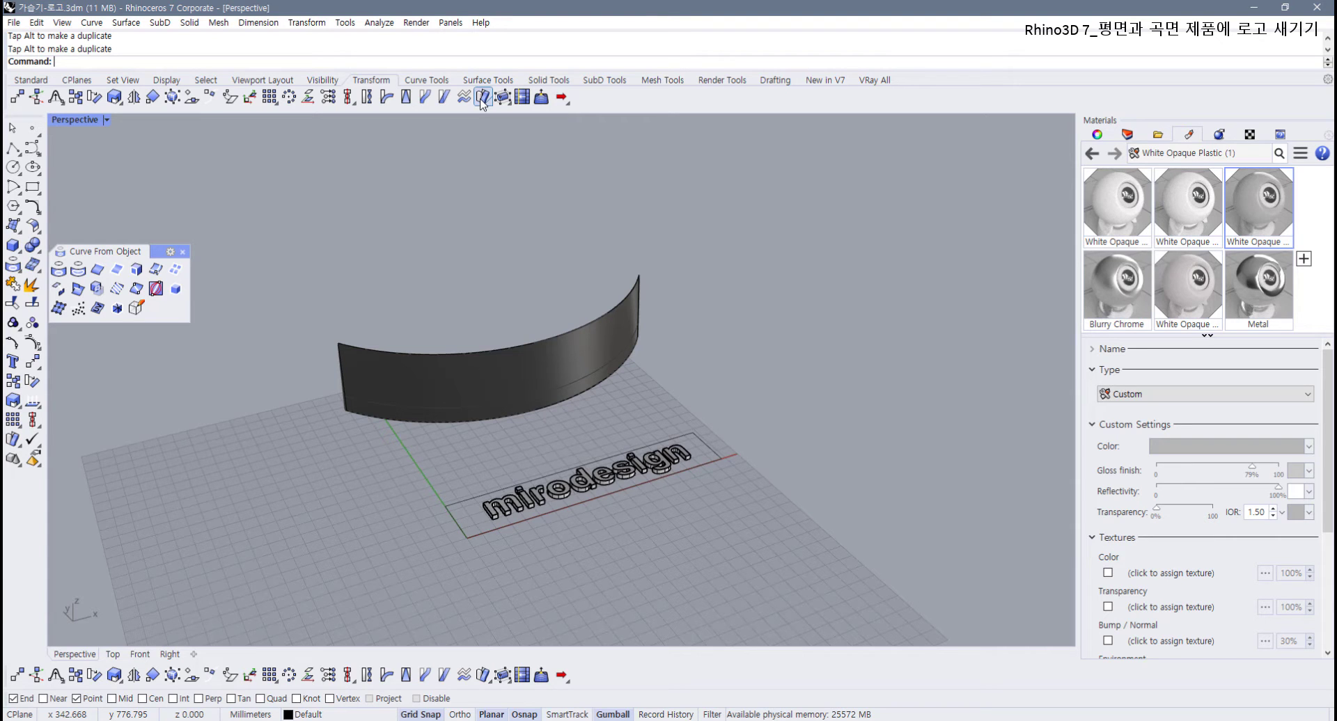
pyautogui.keyDown('shift'); pyautogui.moveTo(481, 286); pyautogui.dragTo(460, 244, button='right'); pyautogui.keyUp('shift')
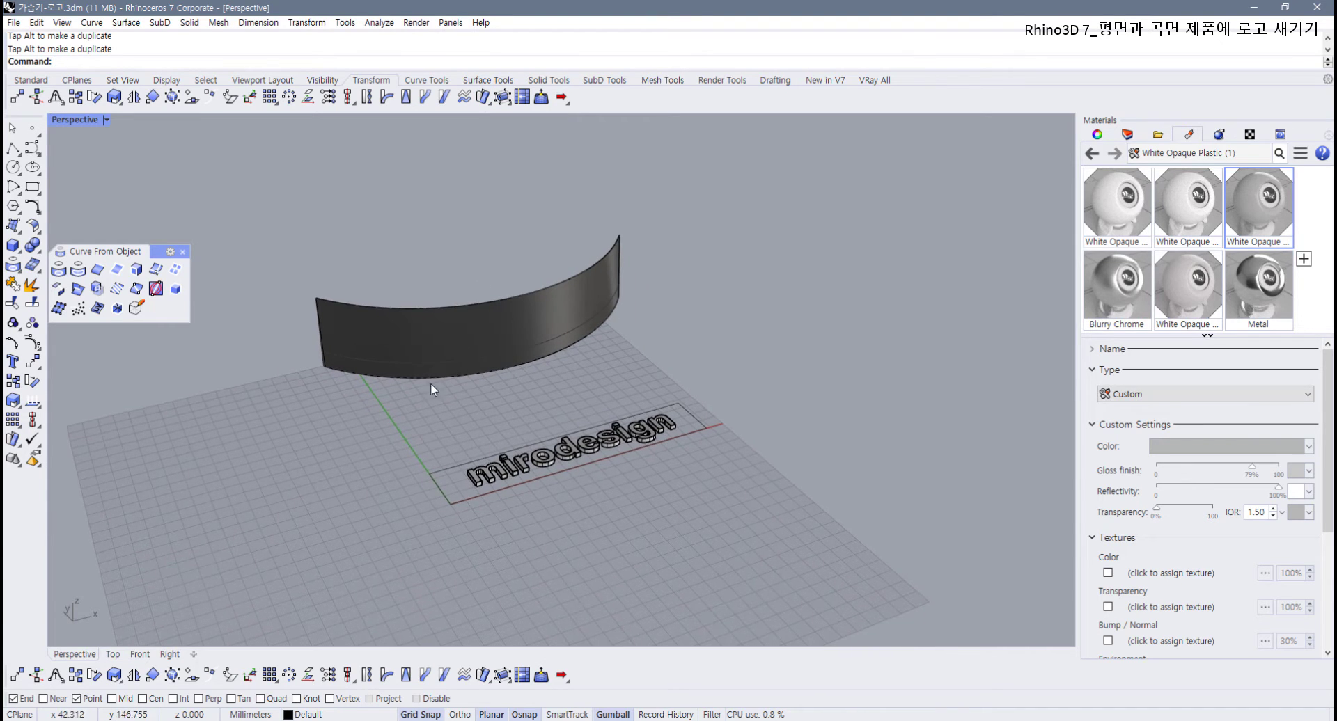
pyautogui.scroll(5, 468, 419)
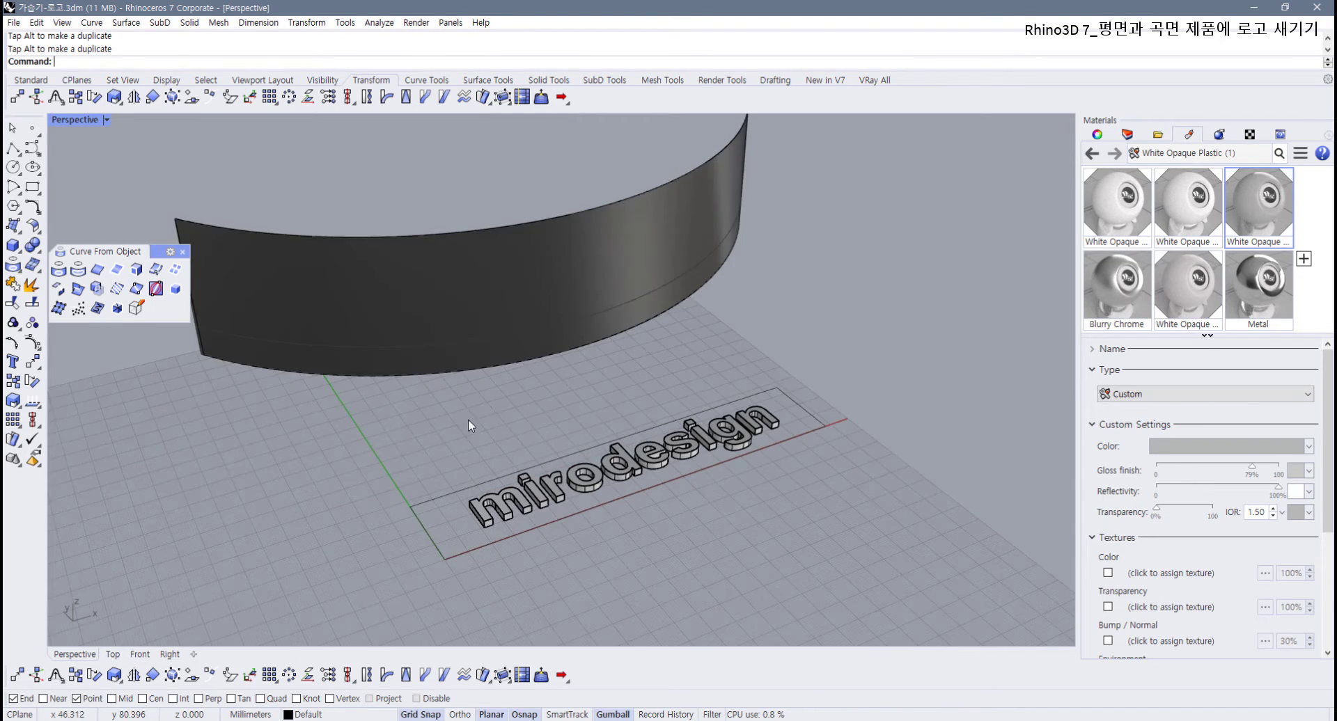
pyautogui.click(483, 98)
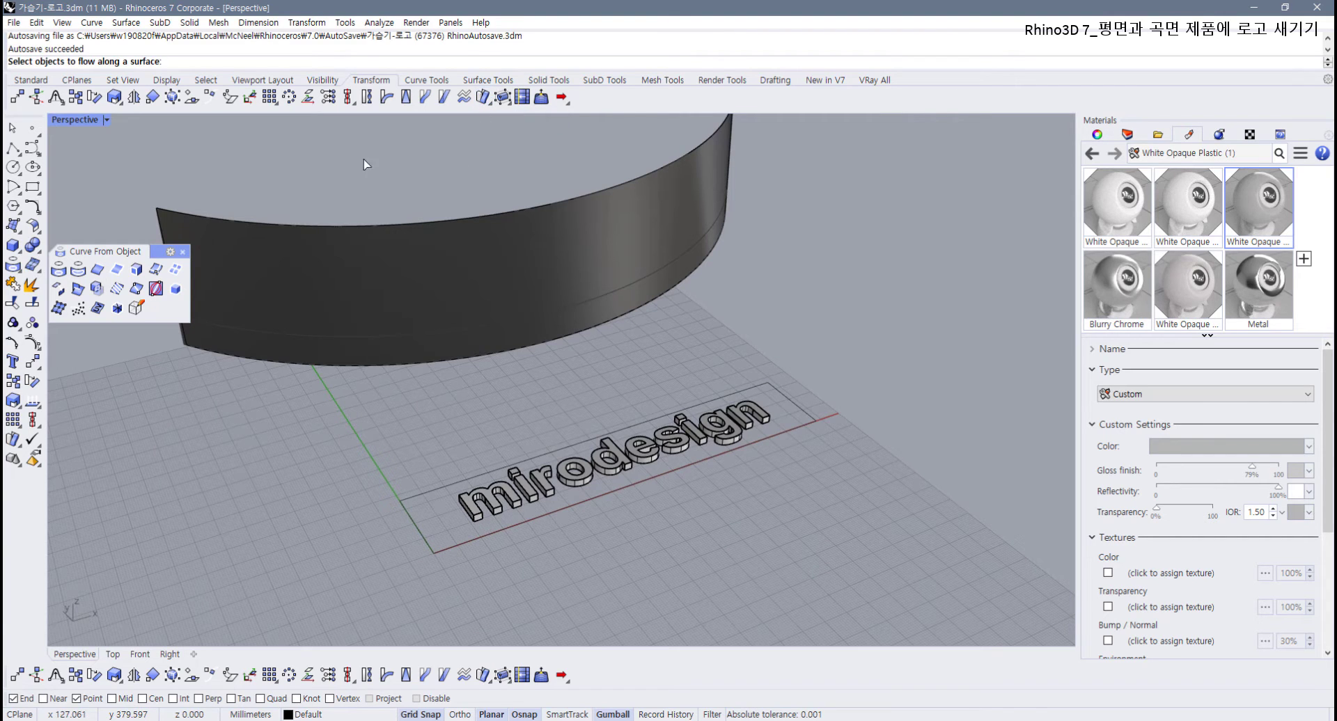
pyautogui.moveTo(529, 452); pyautogui.dragTo(428, 440, button='right')
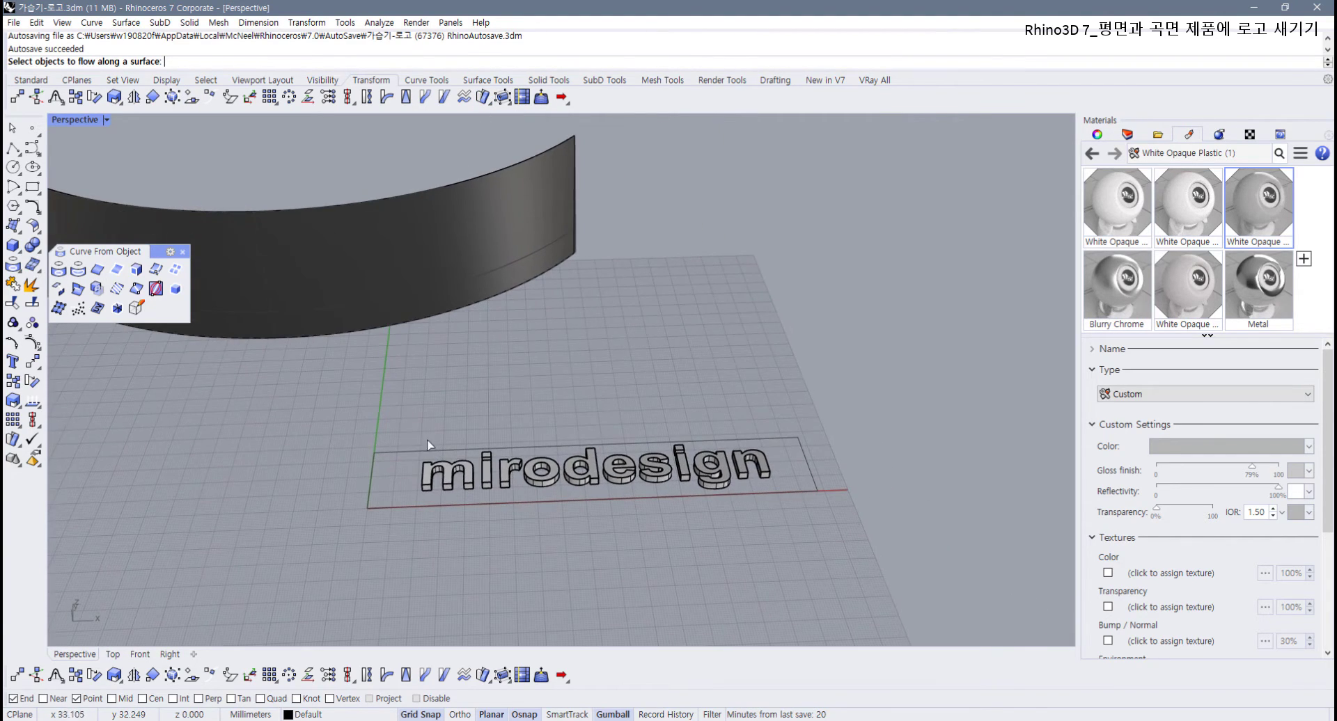
pyautogui.moveTo(428, 440); pyautogui.dragTo(782, 562)
pyautogui.moveTo(427, 397); pyautogui.dragTo(144, 235, button='right')
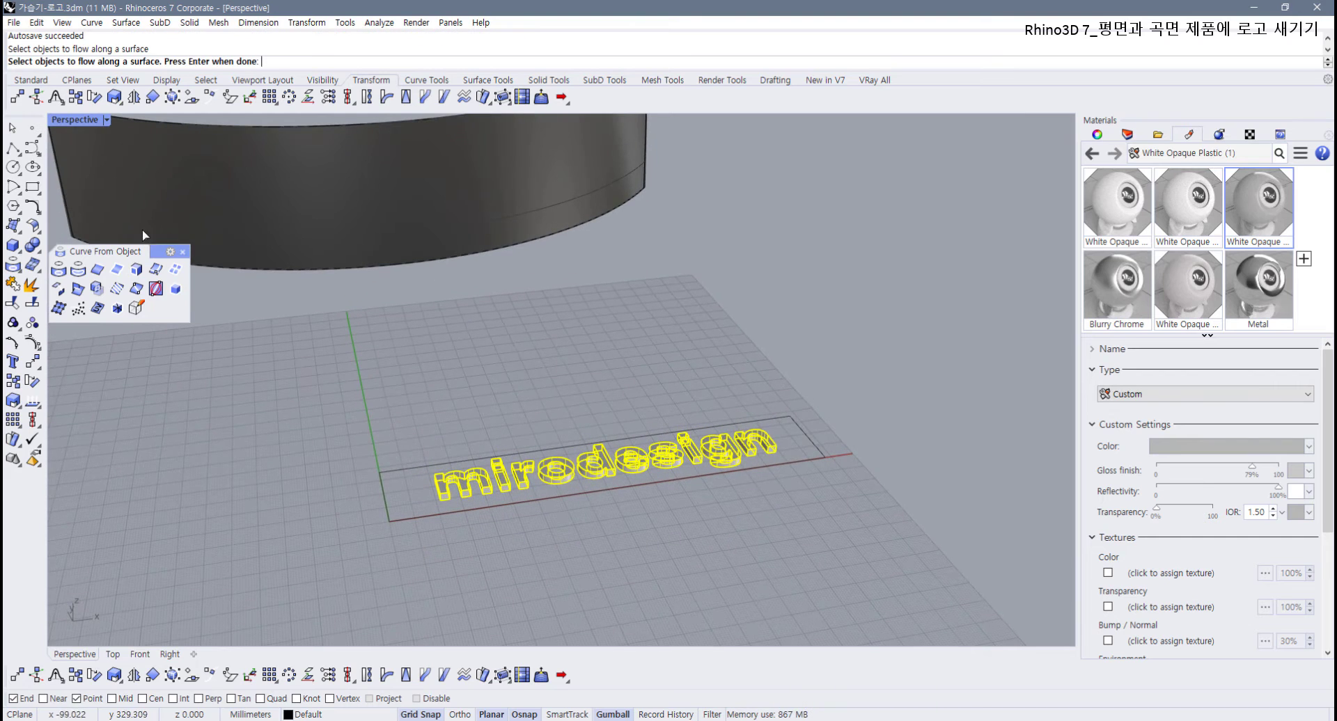
pyautogui.scroll(-5, 352, 545)
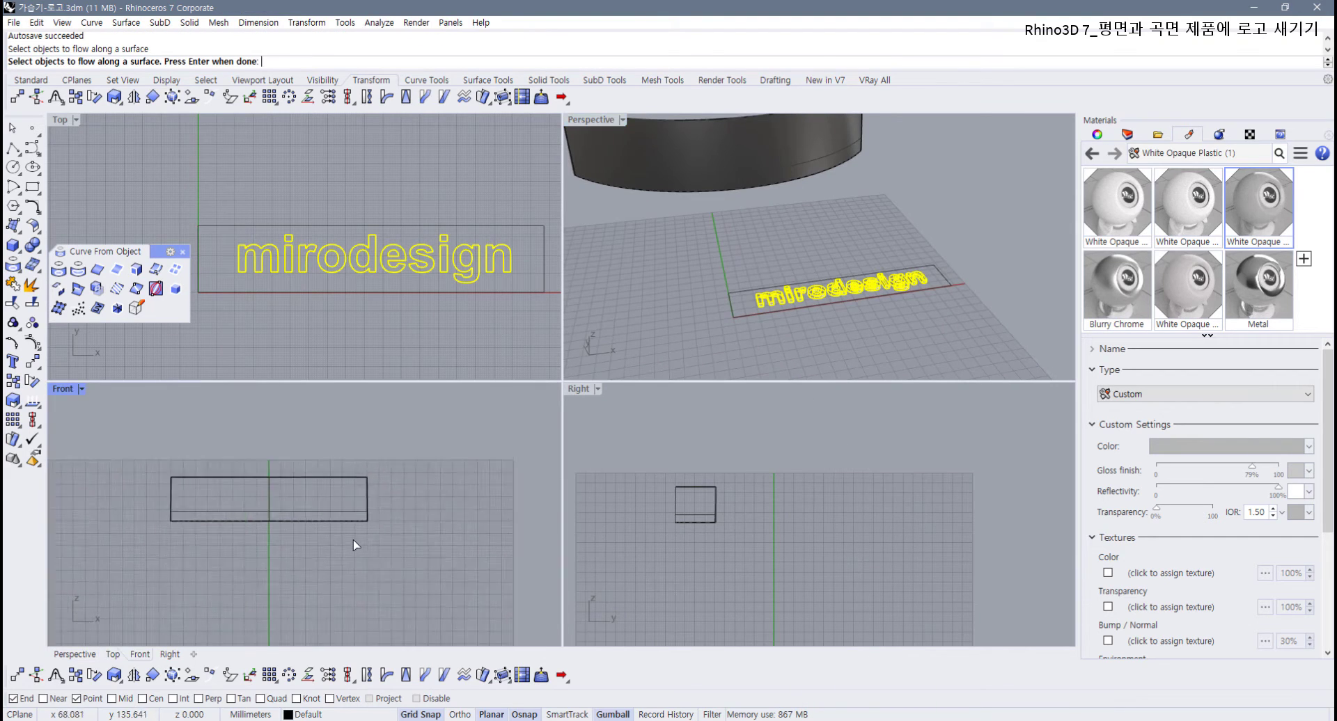
pyautogui.scroll(8, 348, 564)
pyautogui.scroll(3, 279, 550)
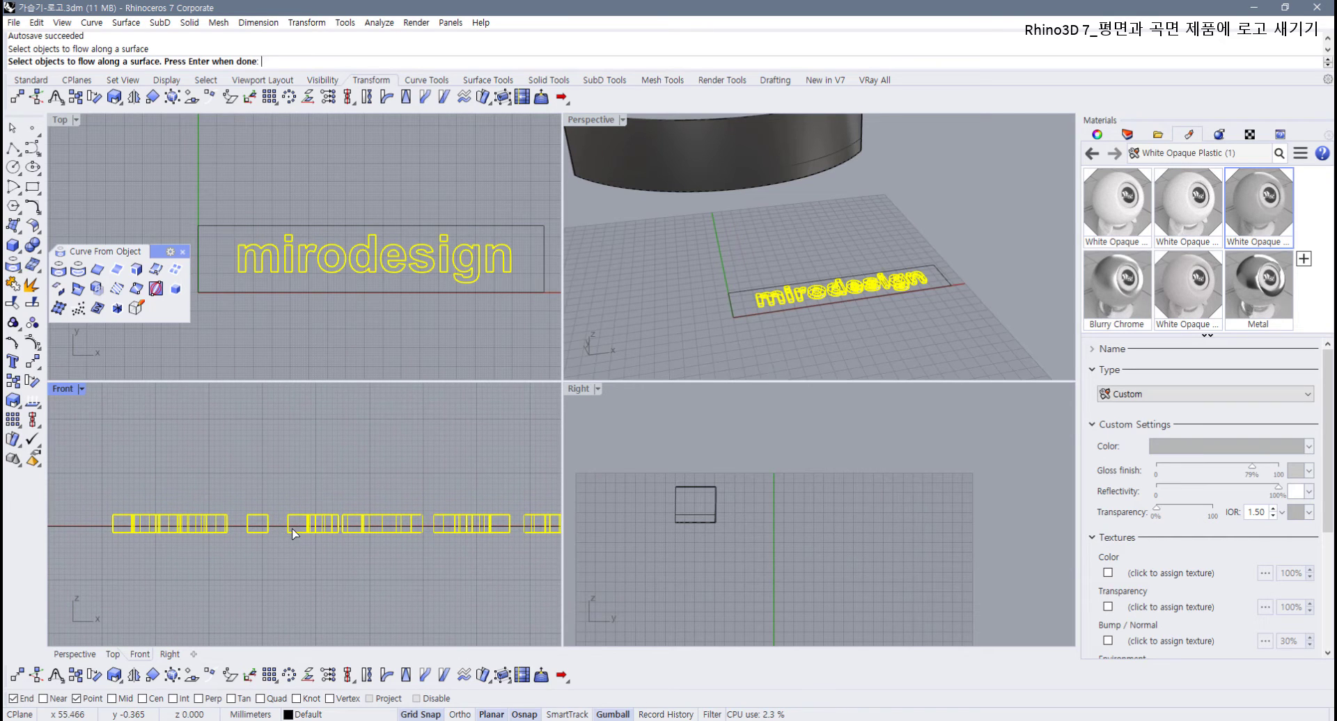
pyautogui.scroll(-3, 279, 550)
pyautogui.press('Escape')
# Step: Try a second solid mirodesign text over the enlarged lettering, and delete both solid texts
pyautogui.scroll(-3, 277, 553)
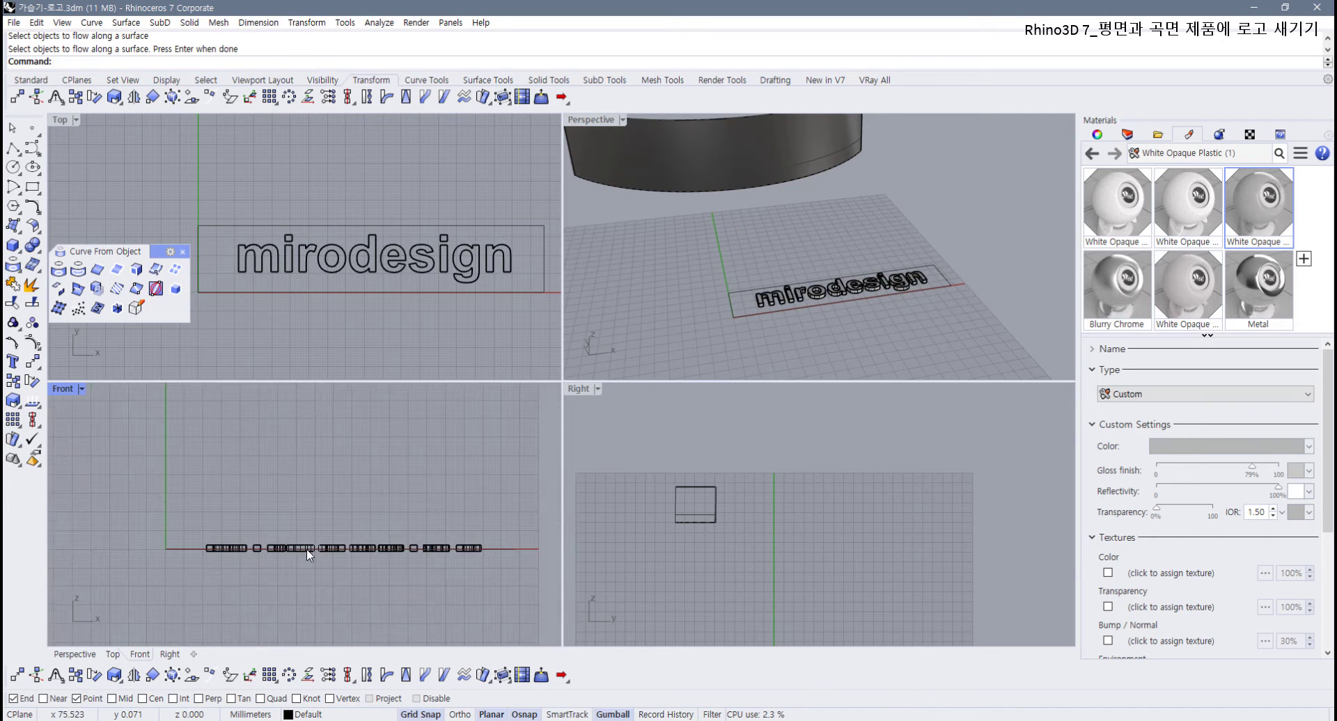
pyautogui.moveTo(149, 515); pyautogui.dragTo(472, 578)
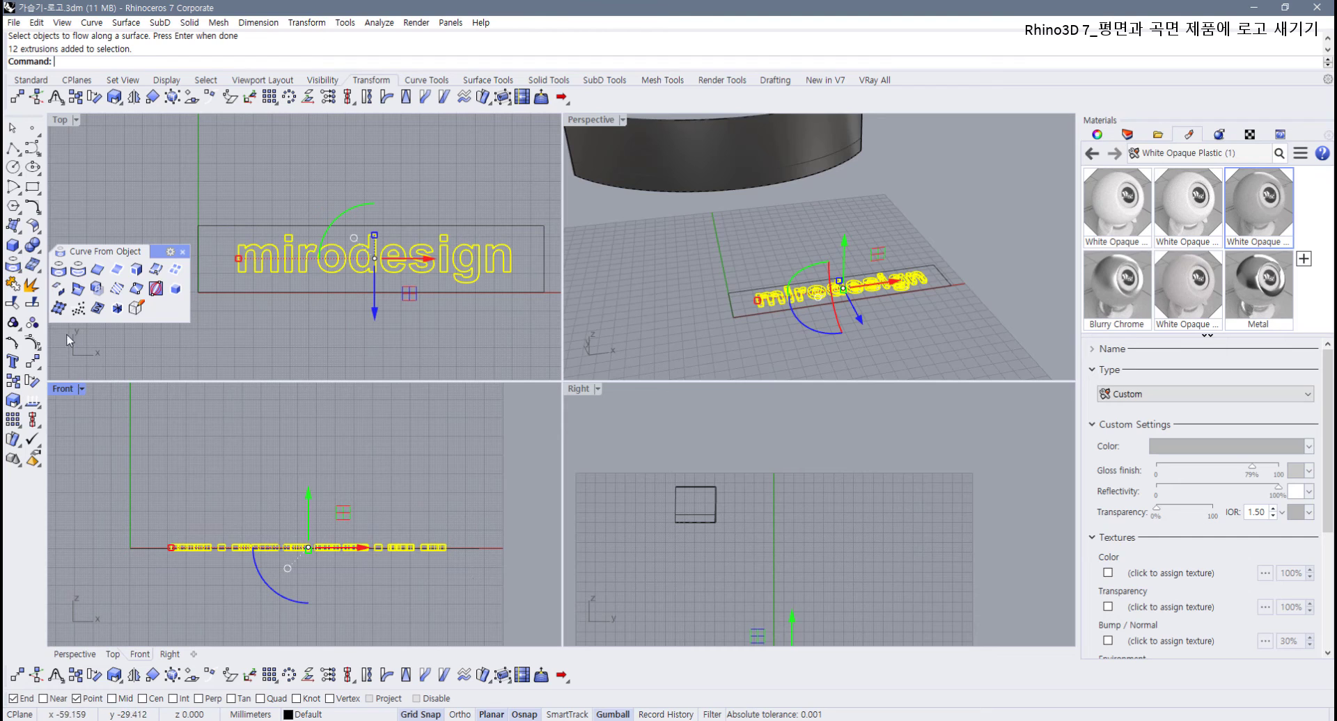
pyautogui.click(12, 361)
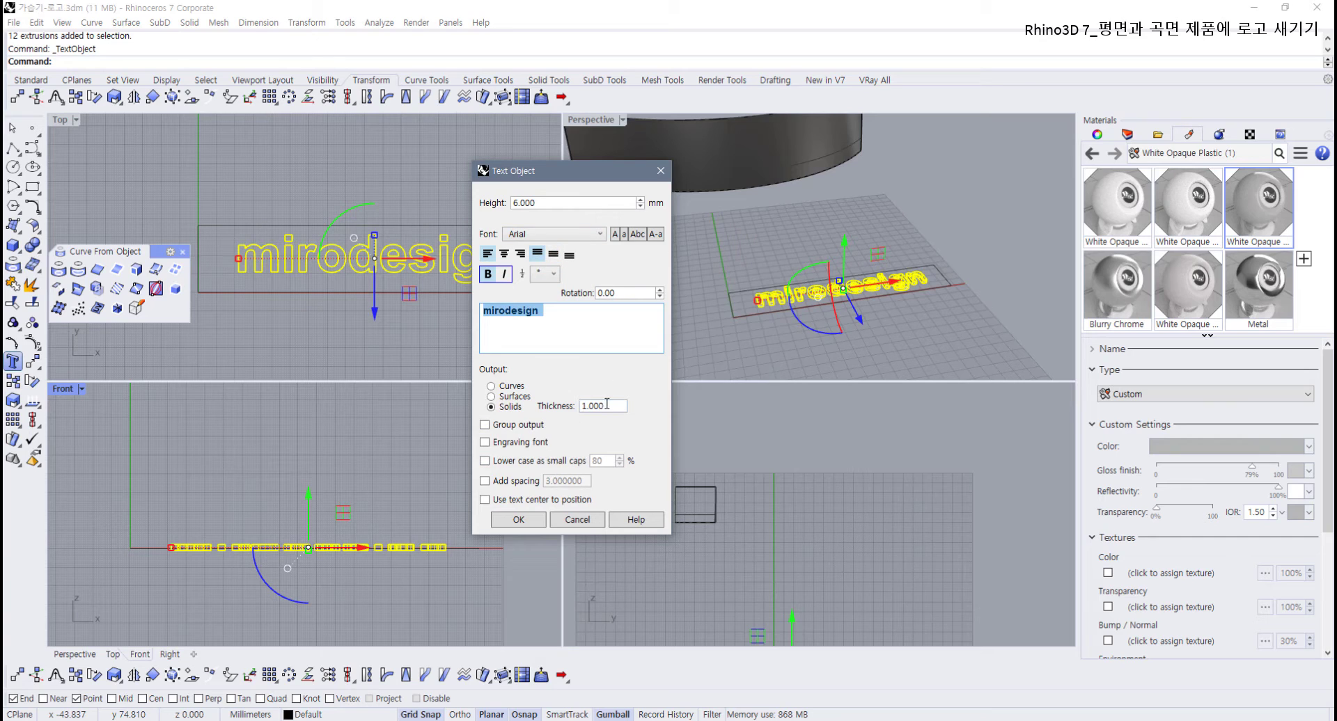
pyautogui.click(515, 203)
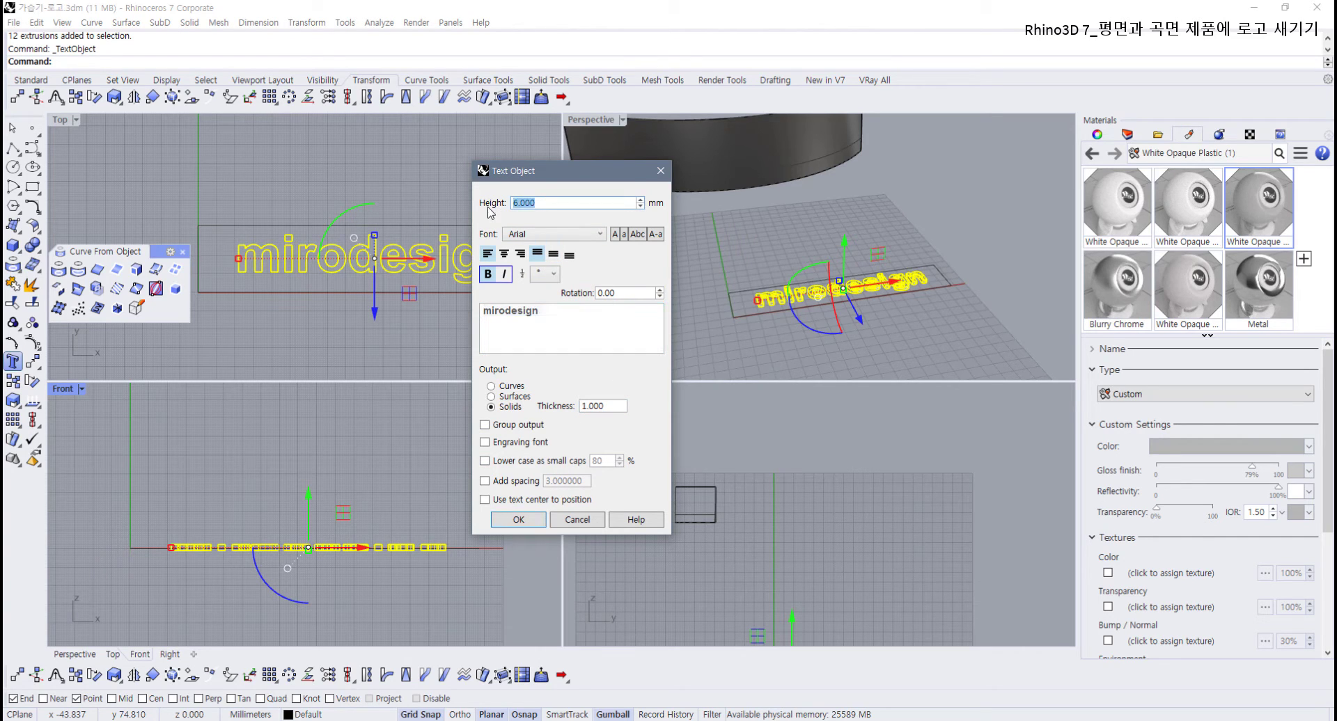
pyautogui.write('0.5')
pyautogui.click(521, 519)
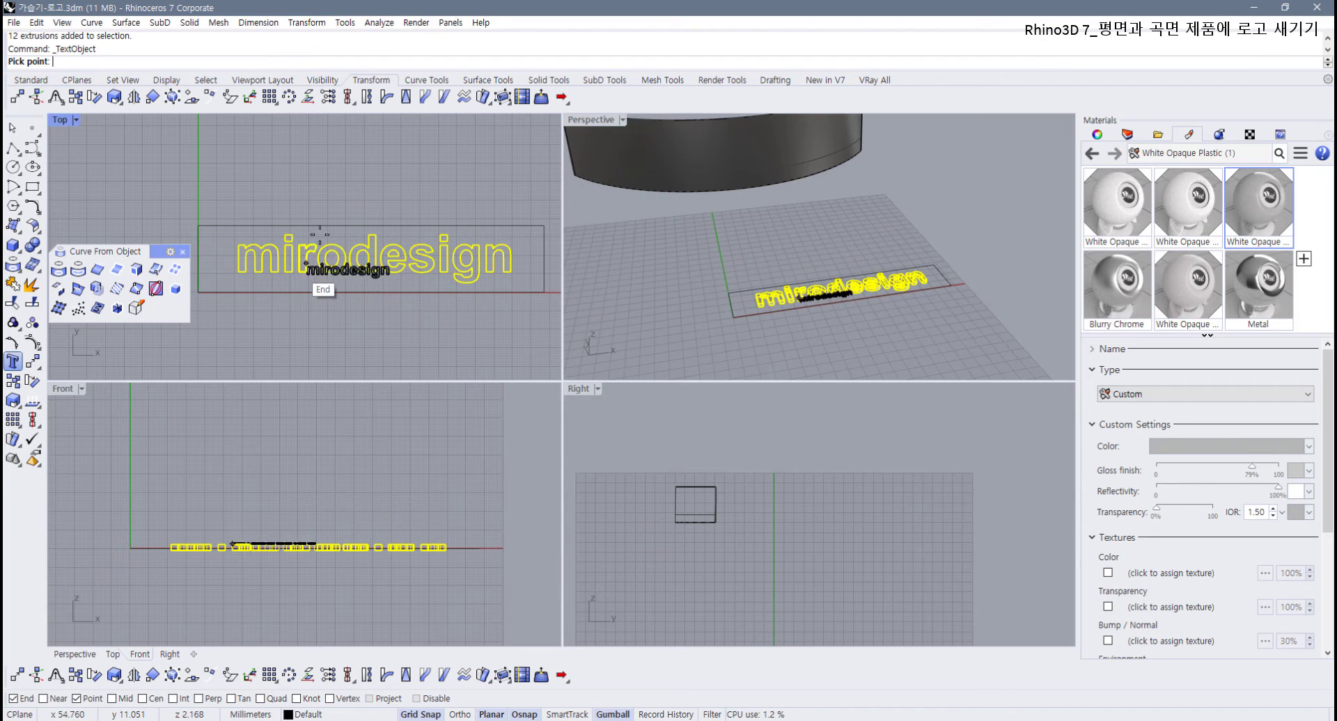
pyautogui.click(340, 188)
pyautogui.moveTo(159, 505); pyautogui.dragTo(446, 591)
pyautogui.press('Delete')
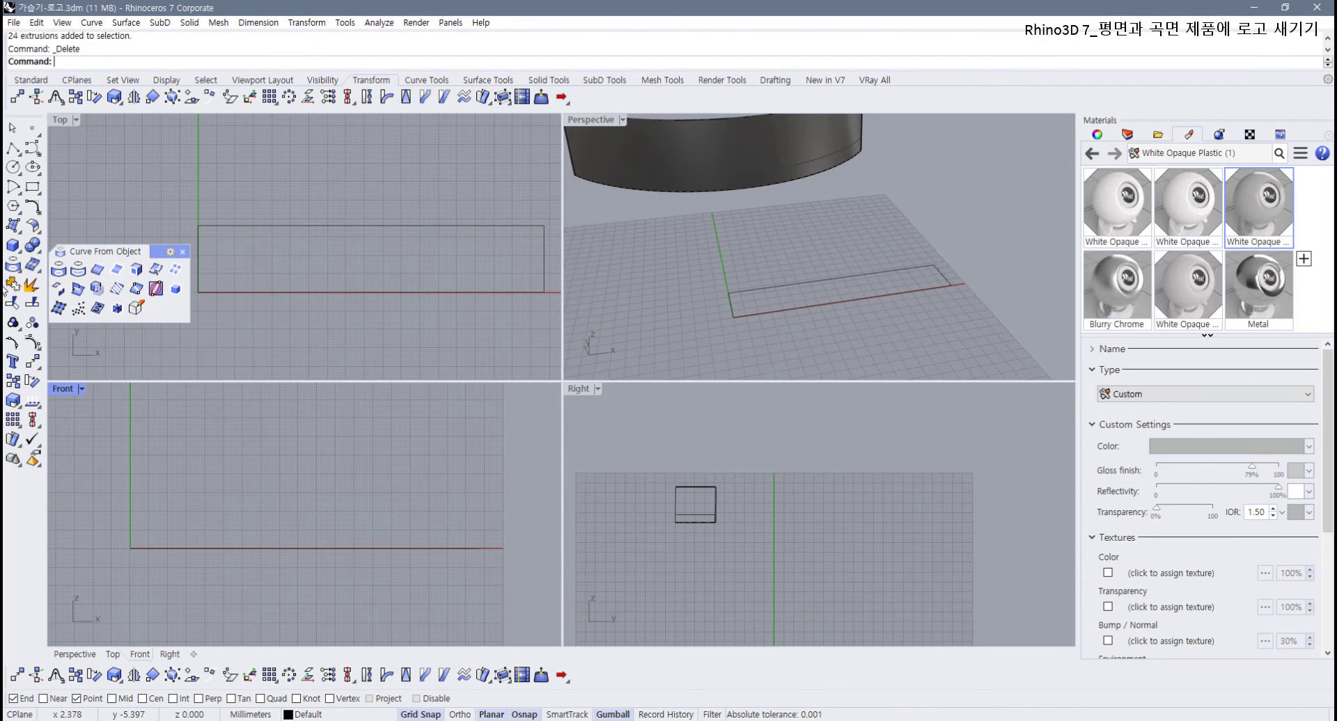
# Step: Create solid mirodesign text 4 mm high and 1 mm thick, and place it inside the Top view rectangle
pyautogui.click(14, 362)
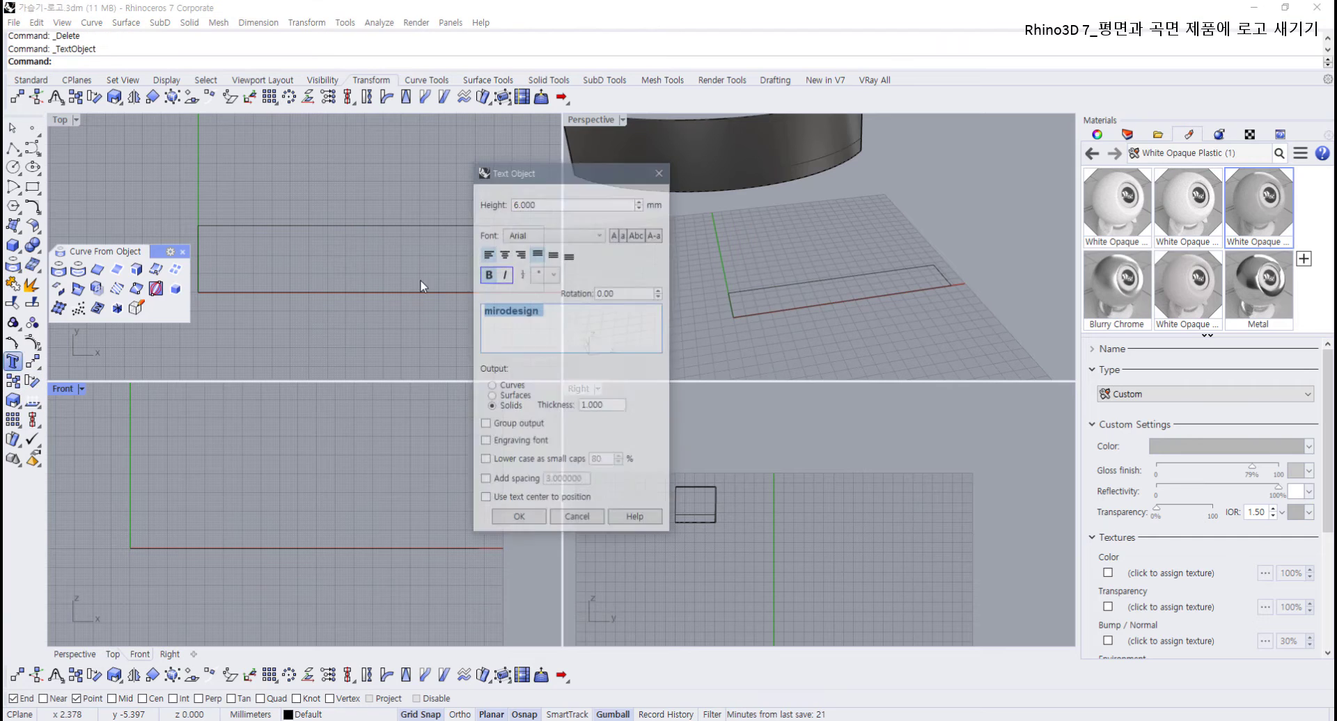
pyautogui.click(640, 207)
pyautogui.doubleClick(589, 203)
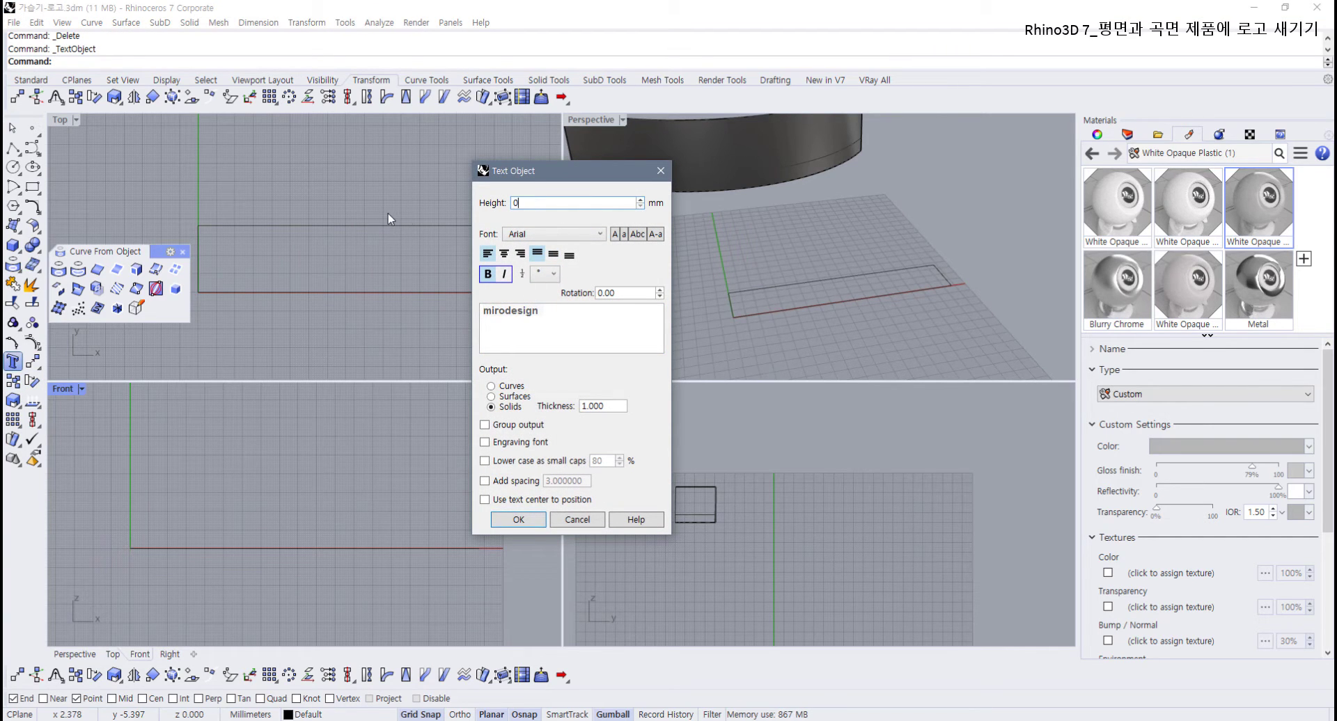
pyautogui.click(529, 519)
pyautogui.click(302, 257)
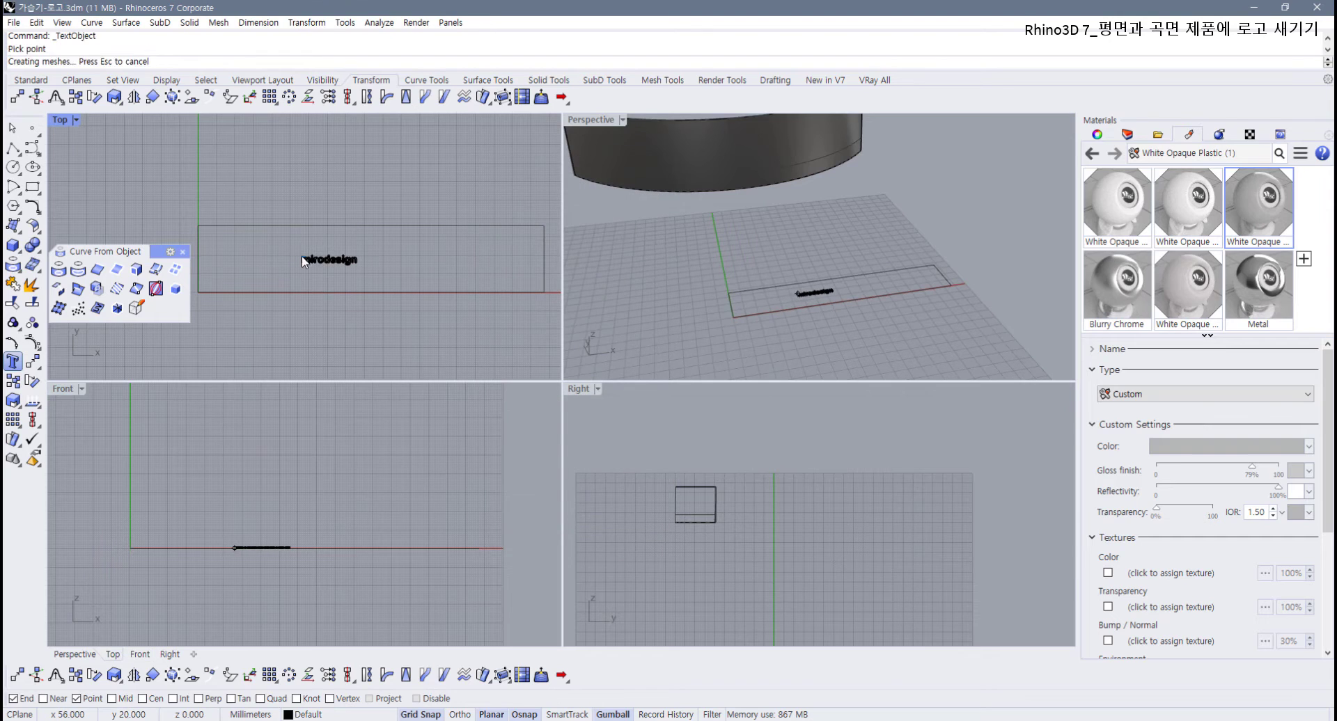
pyautogui.scroll(5, 239, 568)
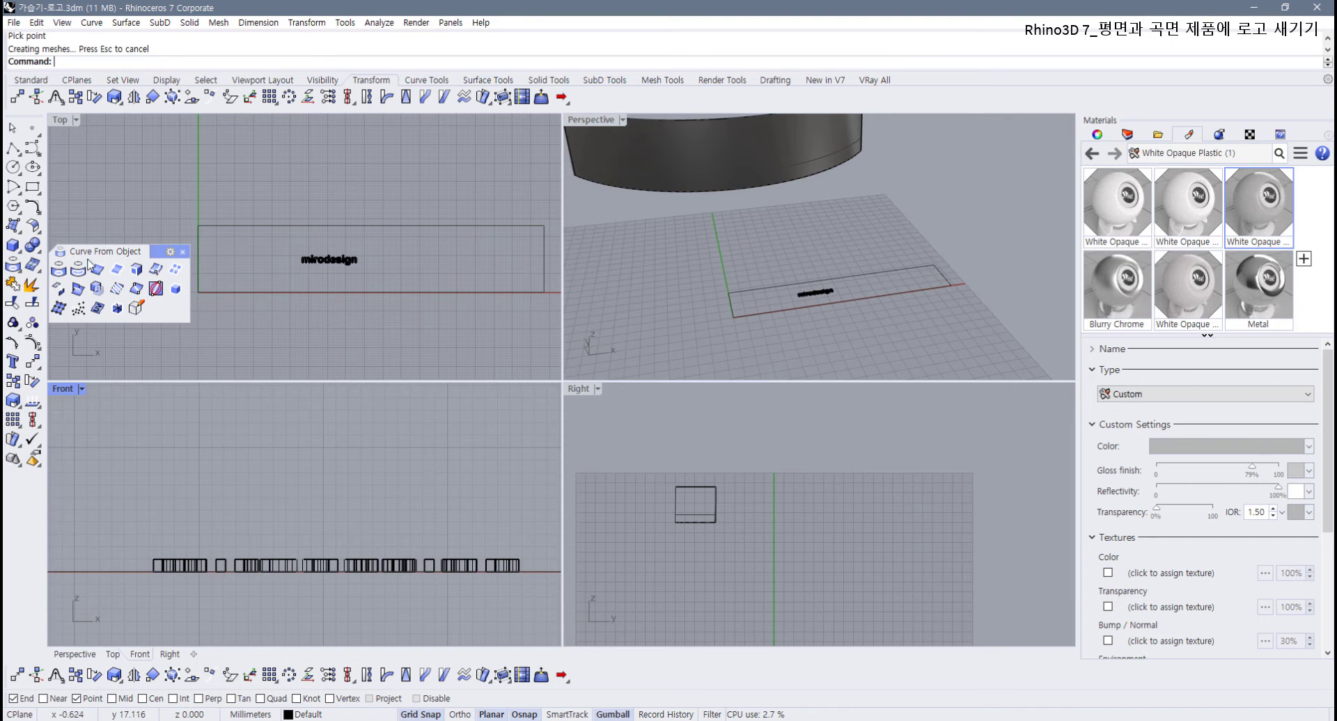
# Step: Try a much smaller solid mirodesign text beside the existing lettering, and delete it
pyautogui.click(12, 362)
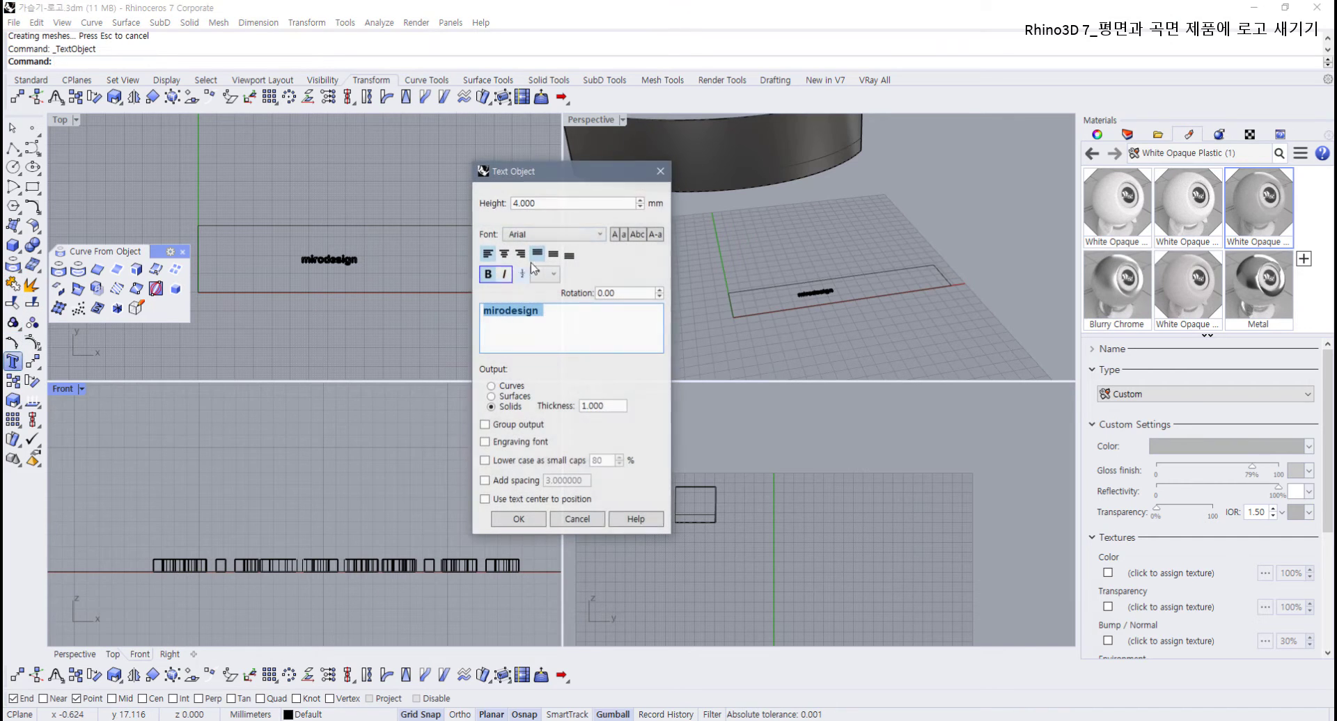
pyautogui.moveTo(537, 204); pyautogui.dragTo(495, 209)
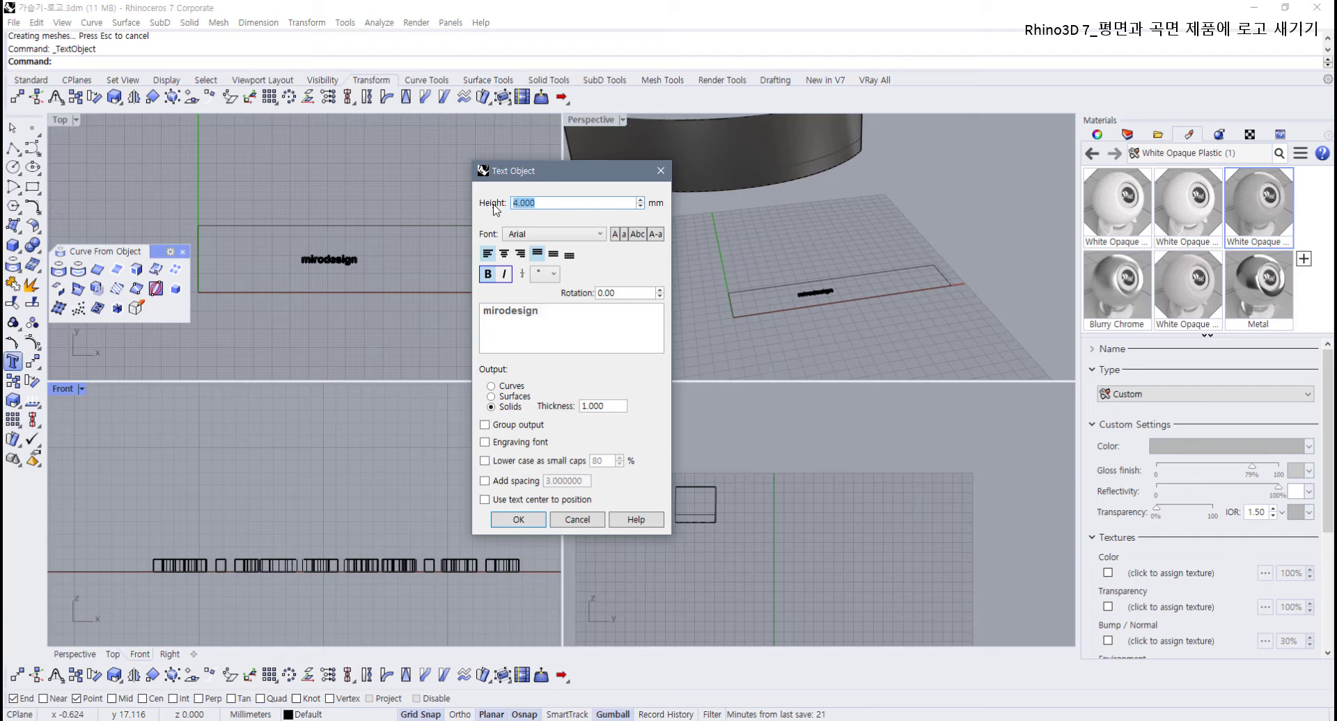
pyautogui.click(640, 206)
pyautogui.click(529, 530)
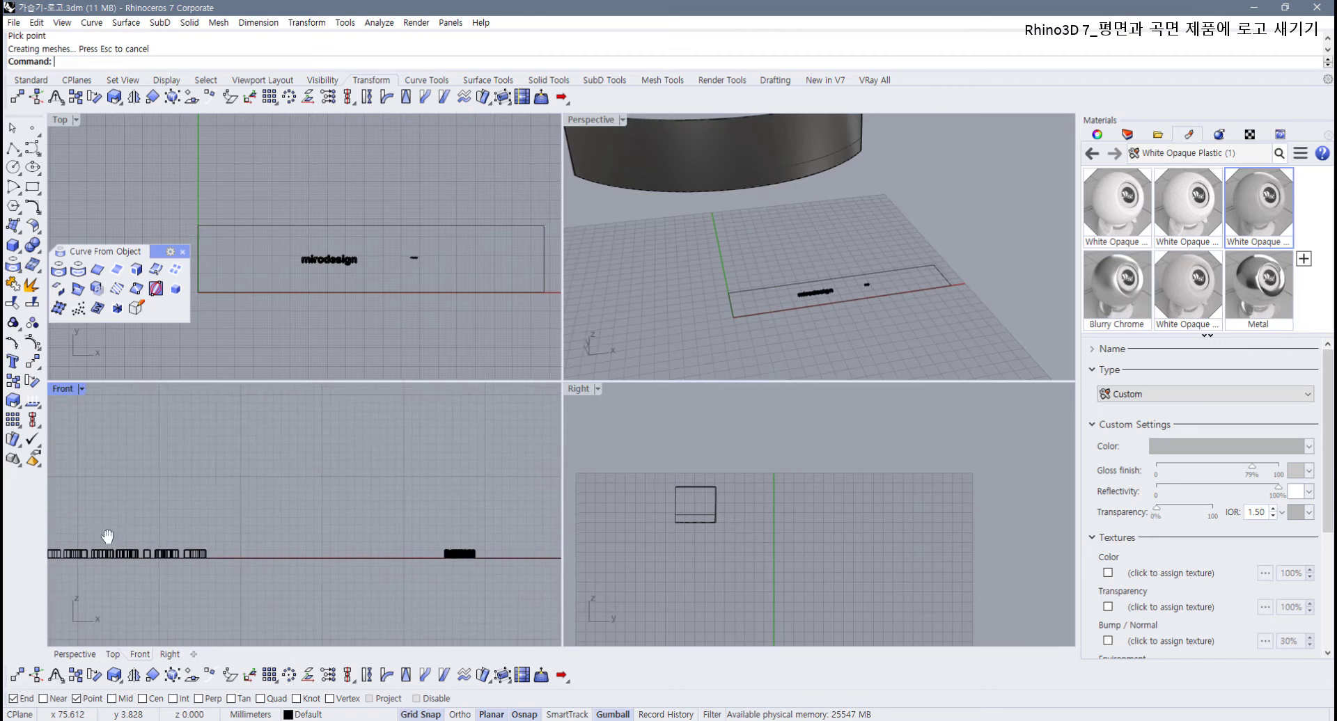
pyautogui.click(457, 570)
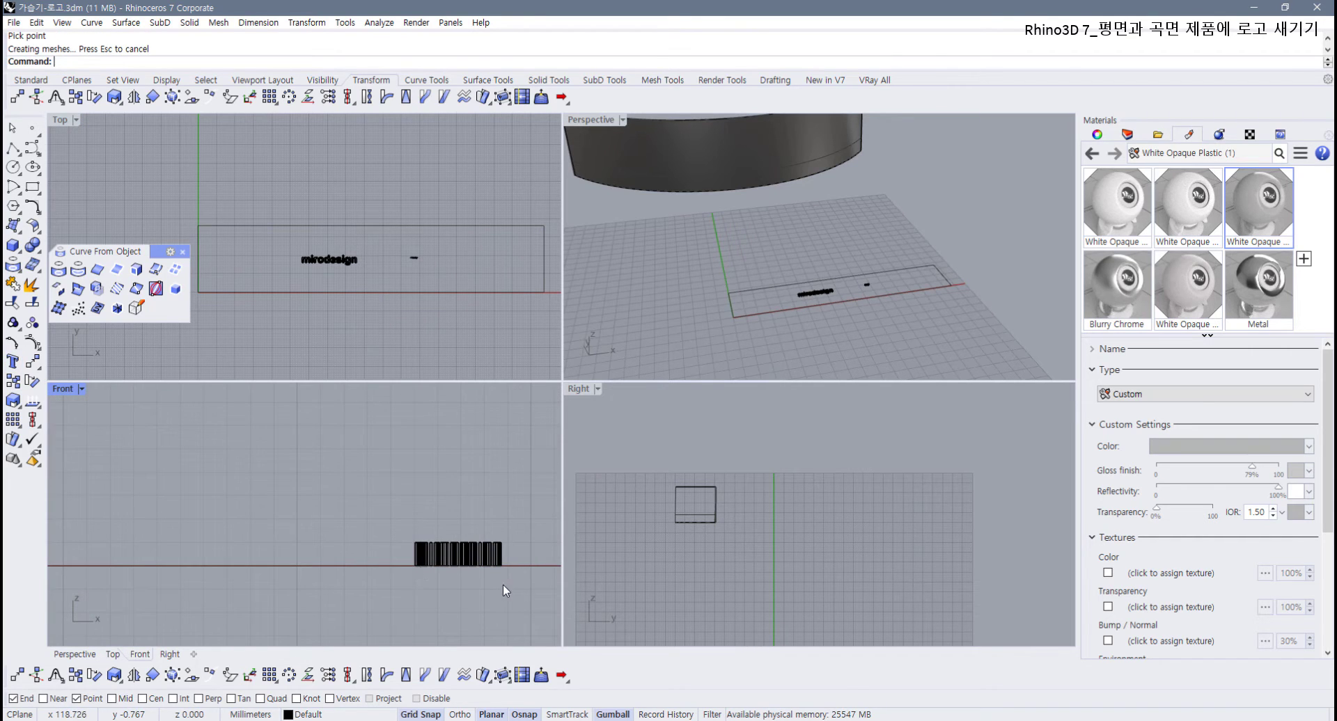
pyautogui.moveTo(394, 535); pyautogui.dragTo(551, 608)
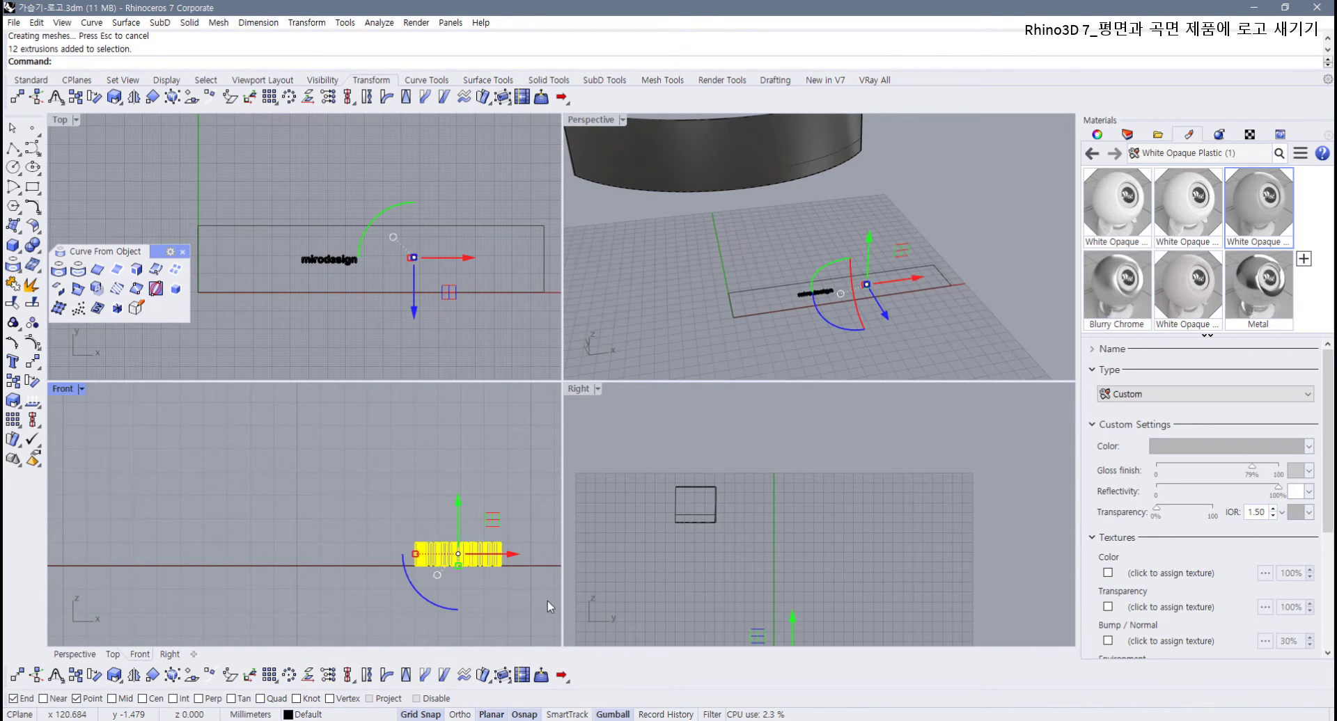
pyautogui.press('Delete')
# Step: Uniformly enlarge the remaining solid mirodesign lettering and centre it within the rectangle in the Top view
pyautogui.moveTo(280, 243); pyautogui.dragTo(227, 253)
pyautogui.scroll(-4, 439, 281)
pyautogui.moveTo(437, 271); pyautogui.dragTo(461, 273)
# Step: Turn off grid snapping and lower the solid mirodesign lettering in the Front view so its base rests on the horizontal axis
pyautogui.scroll(-5, 254, 514)
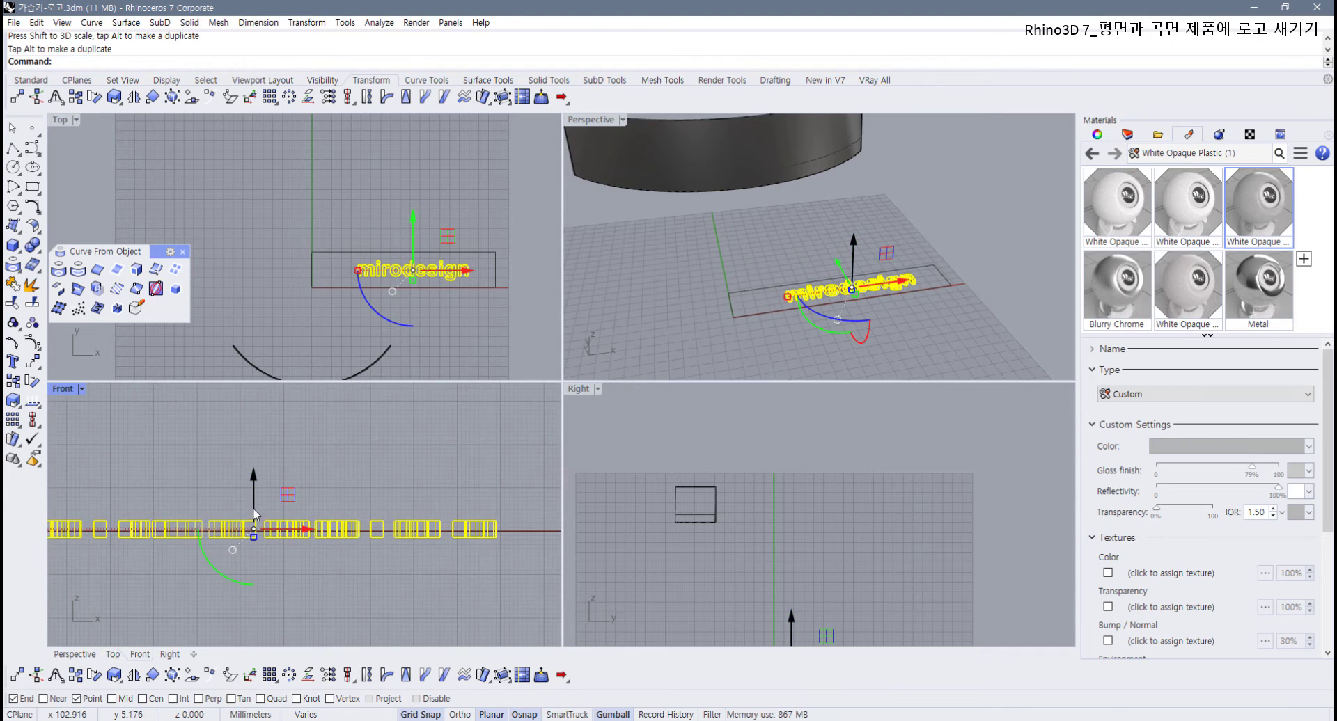
pyautogui.click(254, 508)
pyautogui.scroll(4, 267, 539)
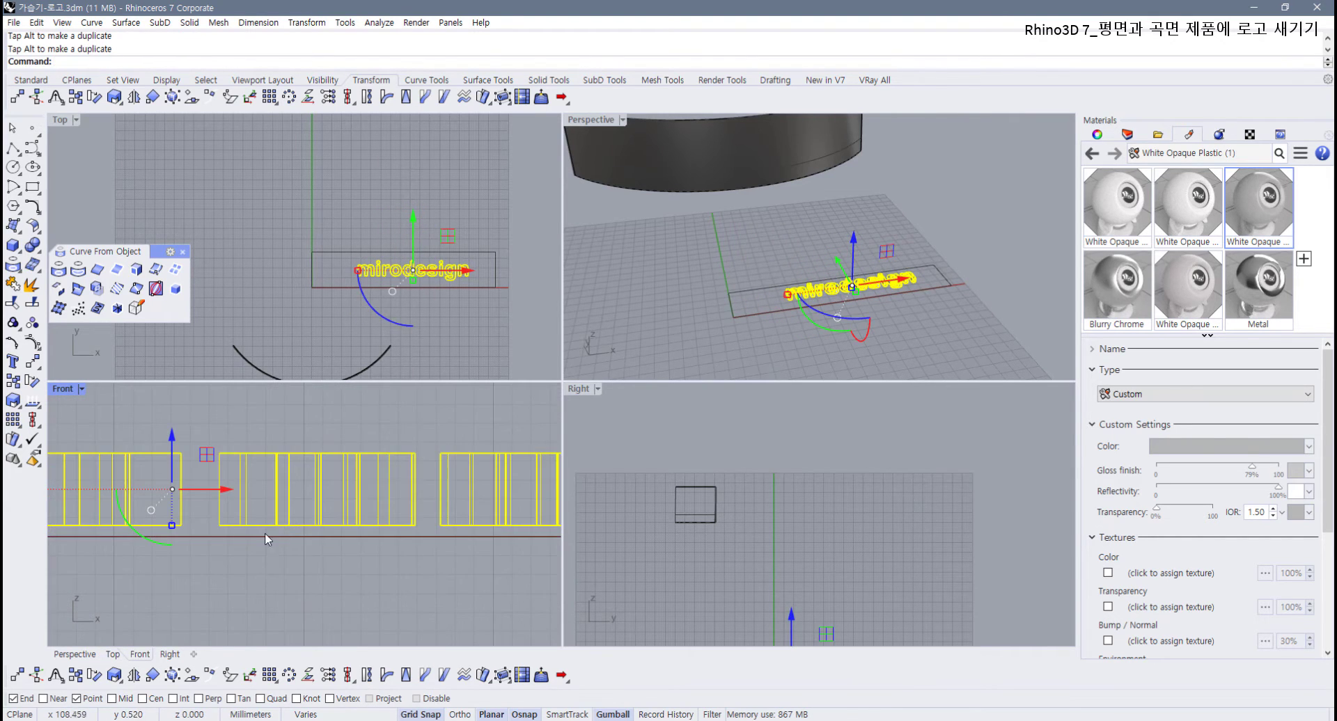
pyautogui.click(421, 714)
pyautogui.moveTo(161, 532); pyautogui.dragTo(253, 536, button='right')
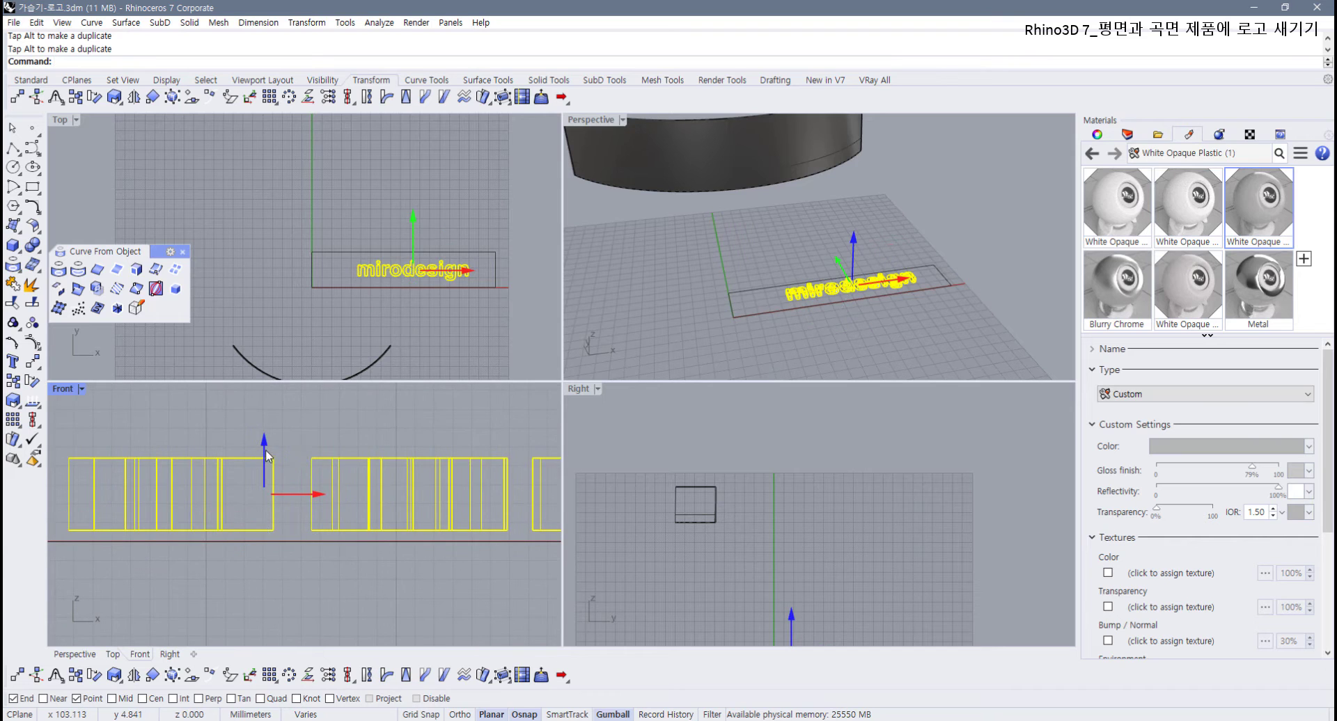
pyautogui.moveTo(266, 456); pyautogui.dragTo(267, 468)
pyautogui.scroll(-3, 275, 575)
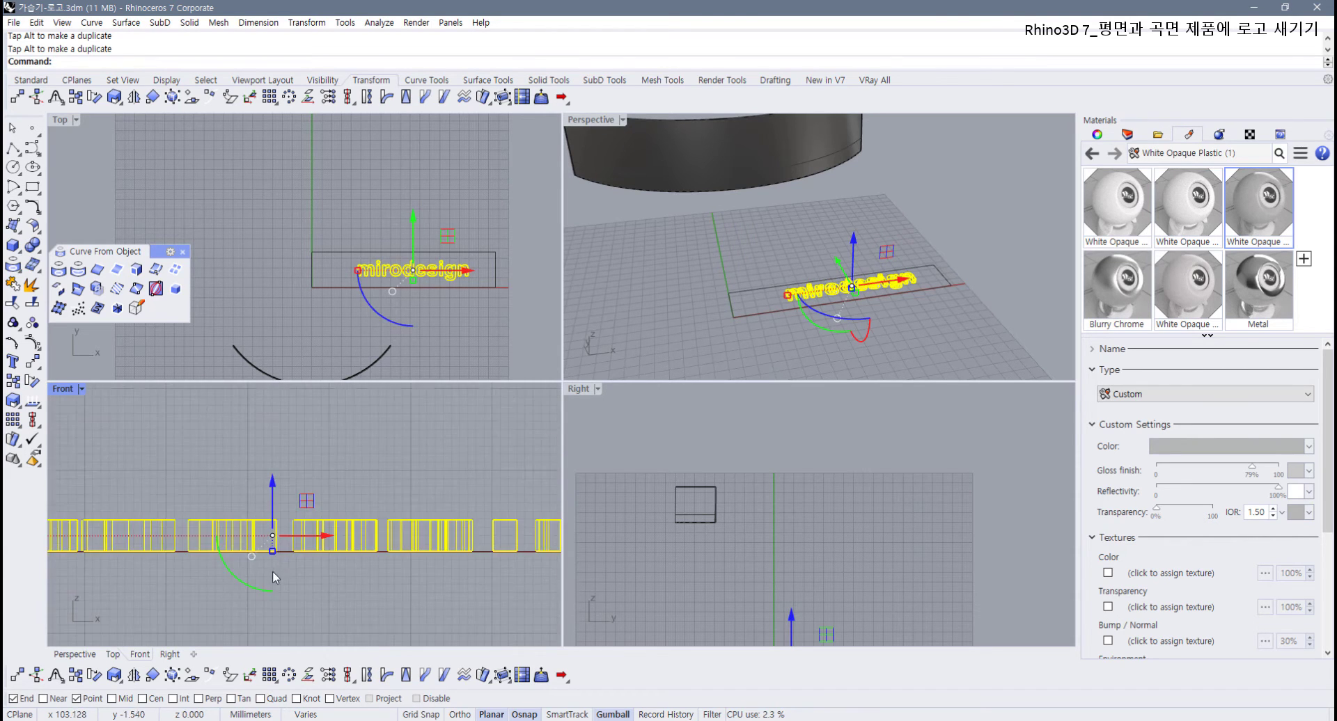
# Step: Lower the solid lettering in the Front view so it sinks partly below the horizontal axis, and examine the overlap
pyautogui.scroll(-2, 273, 576)
pyautogui.press('Escape')
pyautogui.moveTo(278, 587); pyautogui.dragTo(223, 553, button='right')
pyautogui.moveTo(86, 484); pyautogui.dragTo(485, 583)
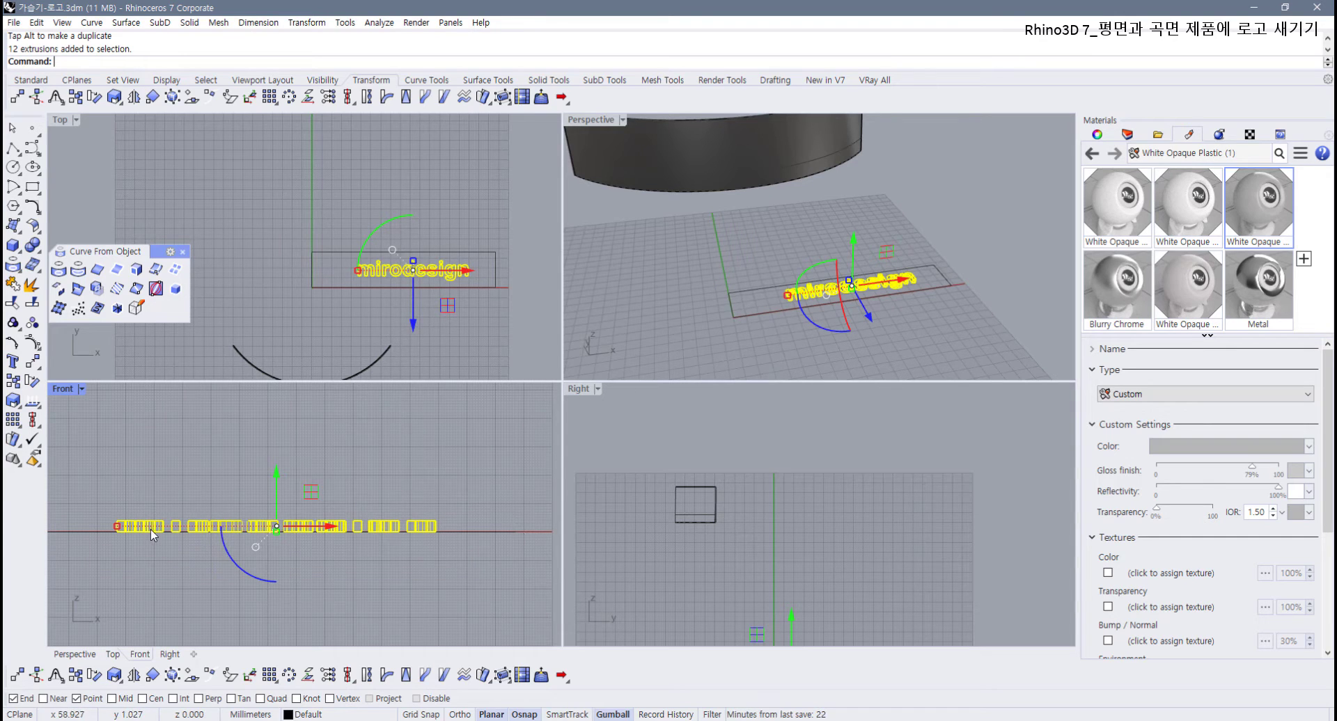
pyautogui.doubleClick(62, 390)
pyautogui.scroll(-2, 530, 423)
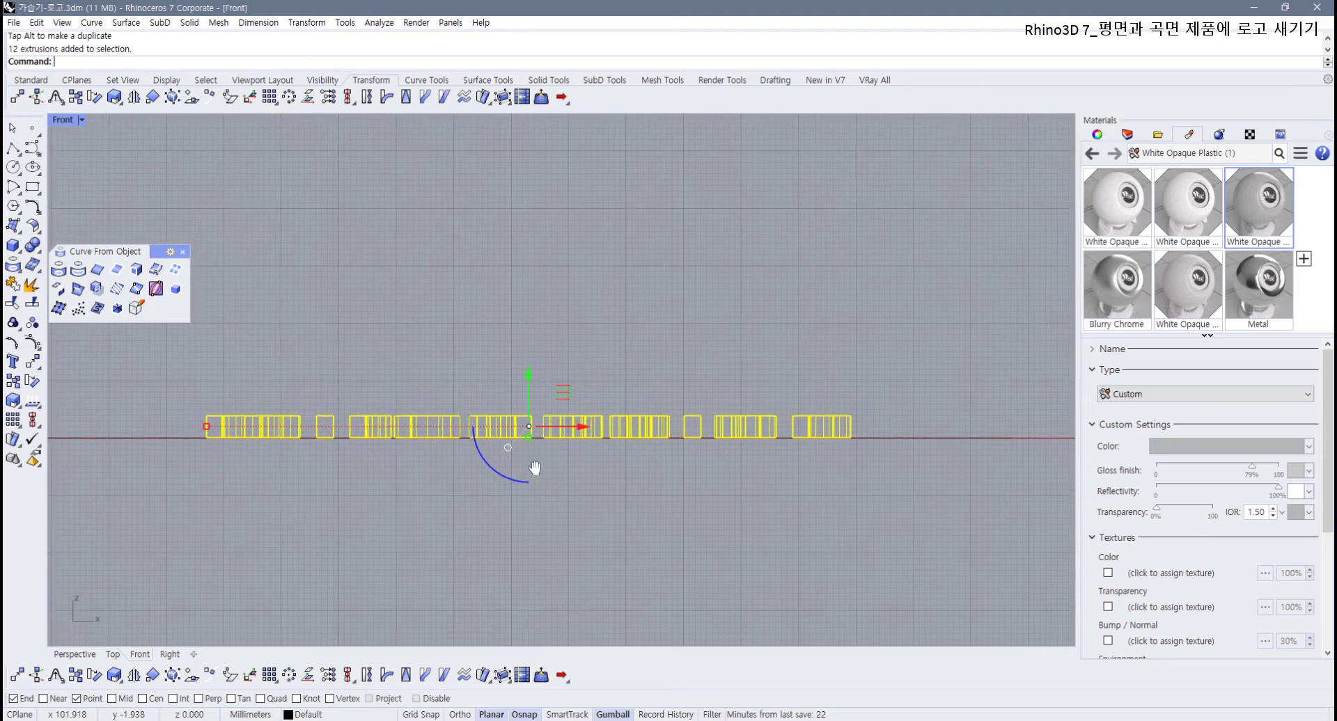
pyautogui.moveTo(546, 401); pyautogui.dragTo(546, 408)
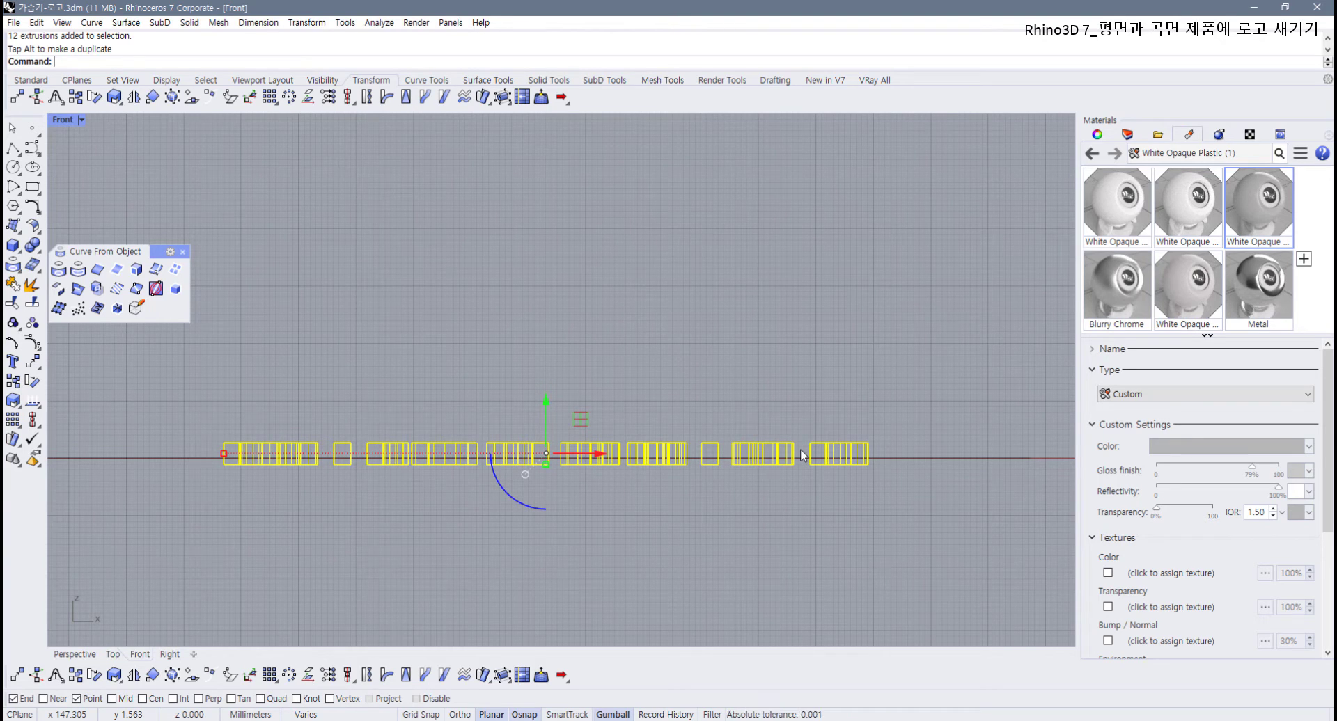
pyautogui.moveTo(185, 396); pyautogui.dragTo(946, 539)
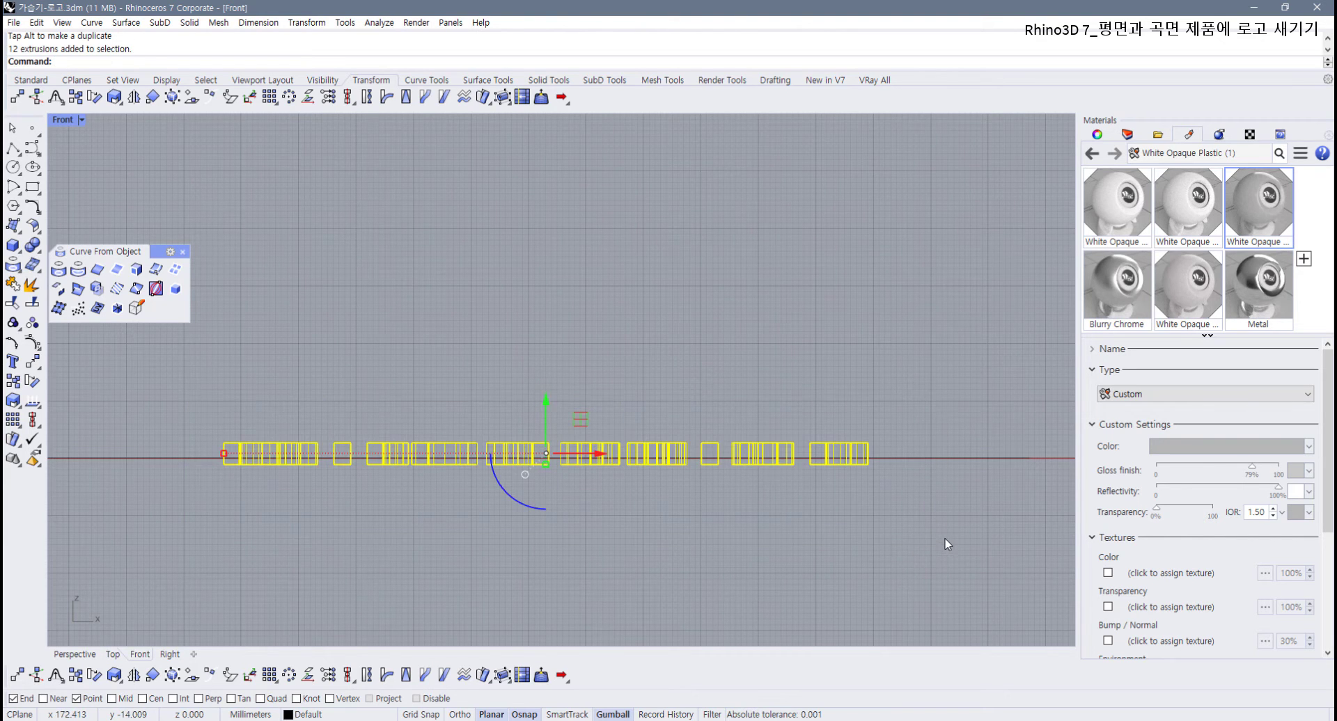
pyautogui.scroll(2, 425, 480)
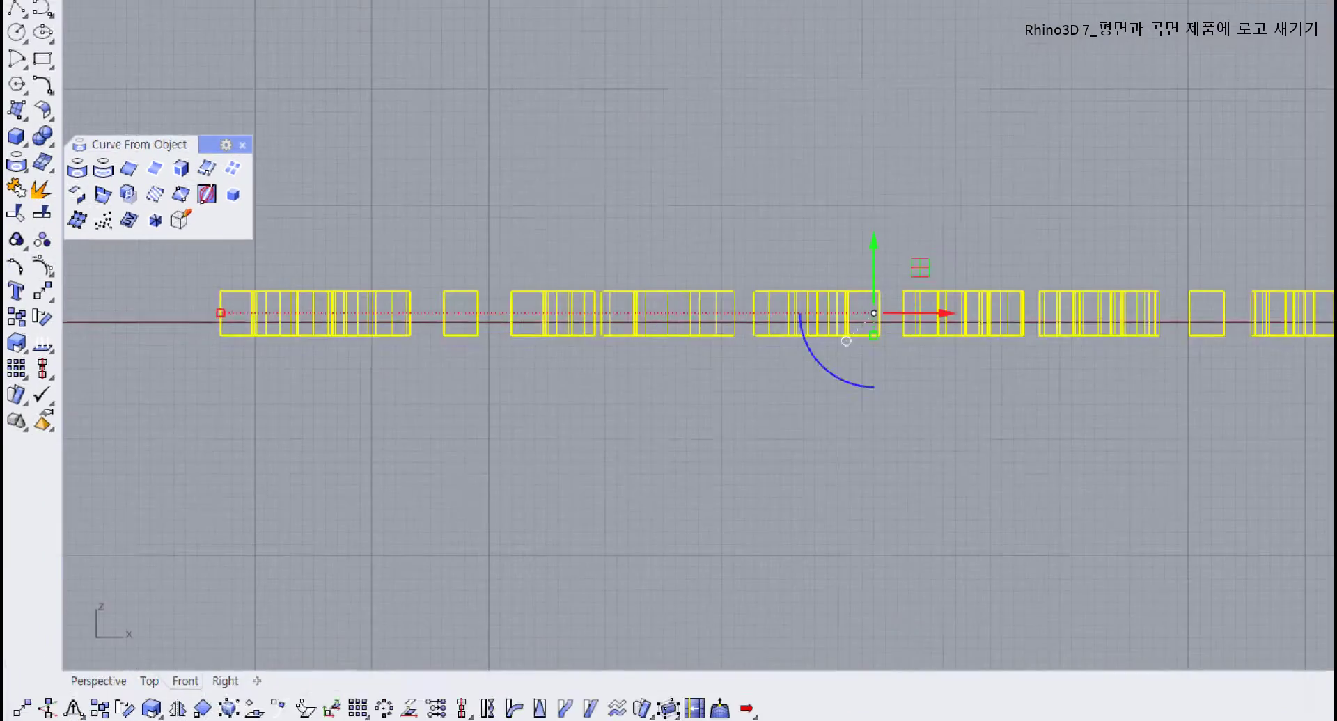
pyautogui.moveTo(269, 349); pyautogui.dragTo(744, 353)
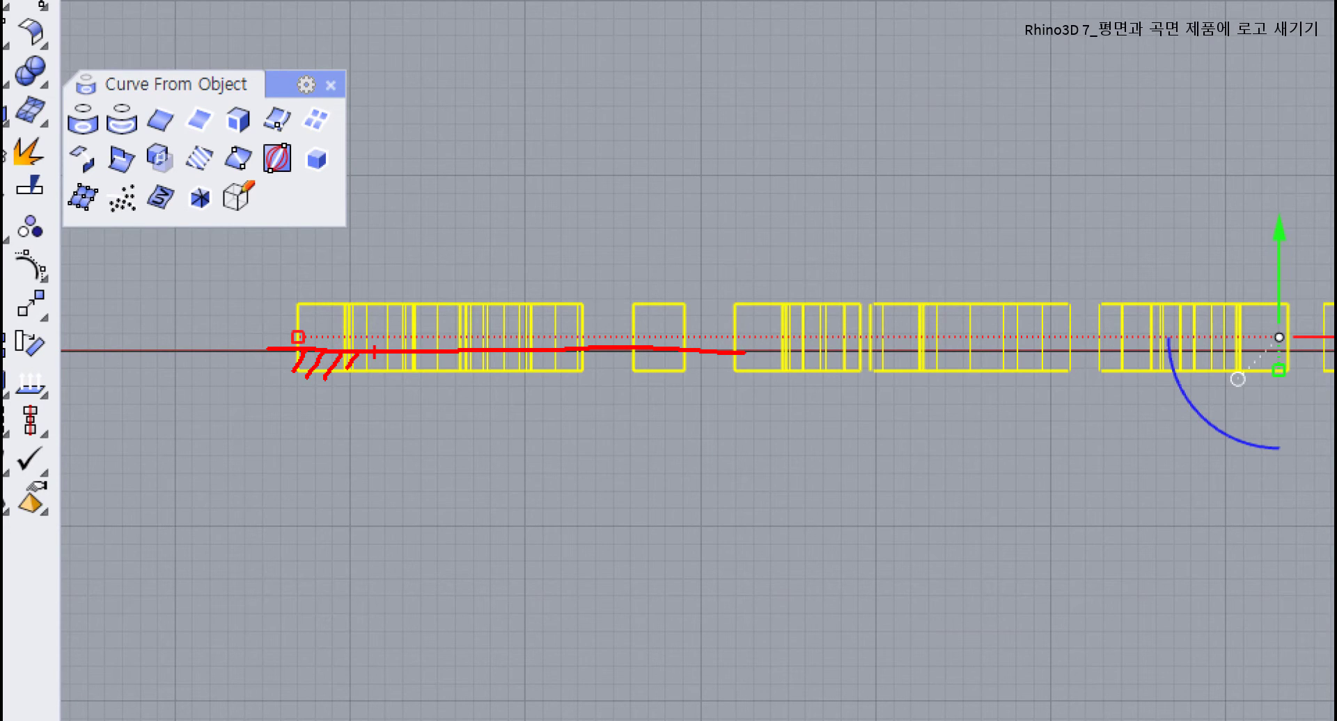
pyautogui.moveTo(309, 374); pyautogui.dragTo(578, 368)
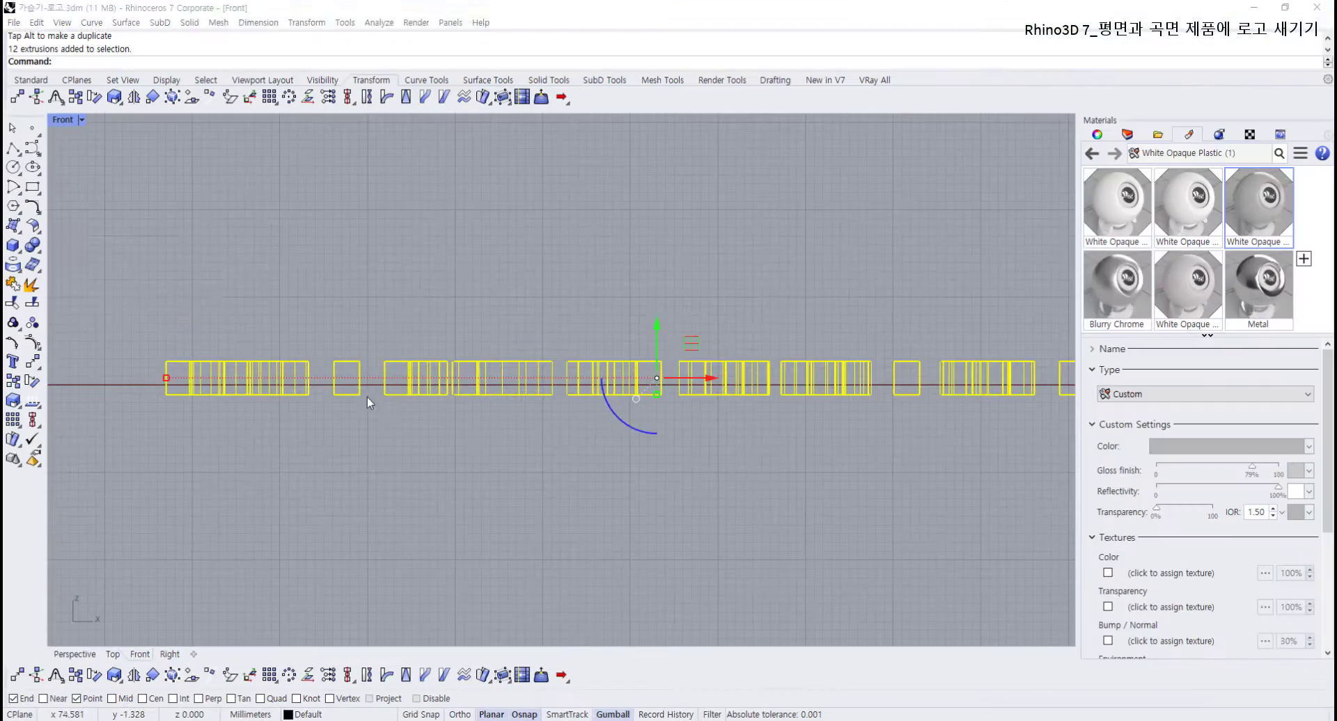
# Step: Raise the solid lettering in the Front view so its base floats slightly above the horizontal axis
pyautogui.moveTo(657, 334); pyautogui.dragTo(657, 317)
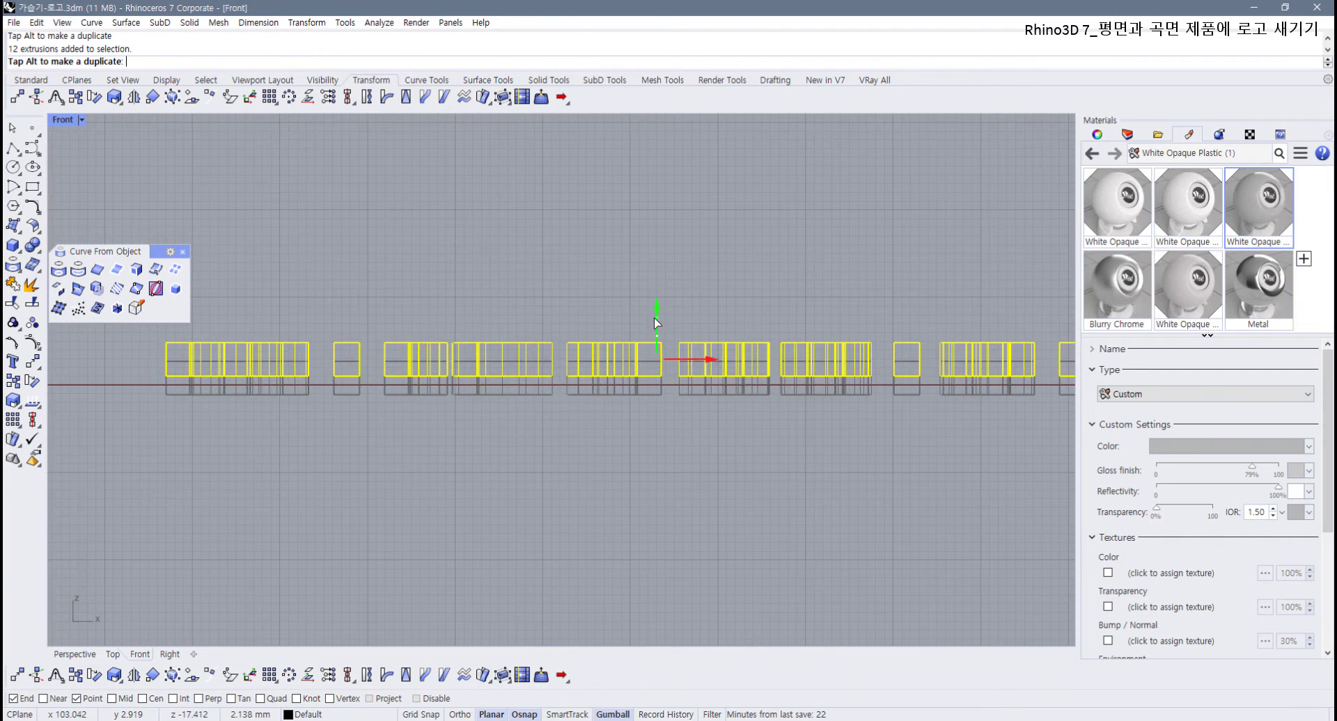
pyautogui.click(660, 408)
pyautogui.scroll(5, 408, 386)
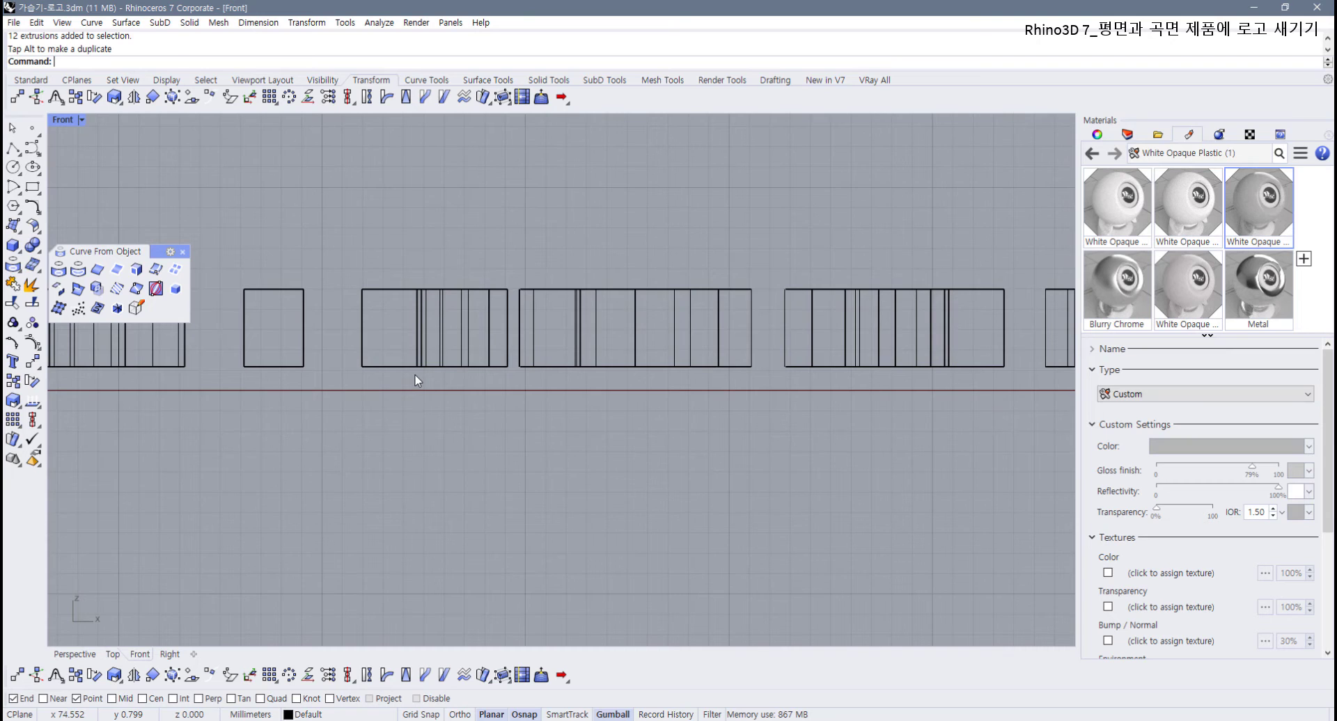
# Step: Select all the raised lettering and move it back down in the Front view until its base sits on the horizontal axis
pyautogui.scroll(-6, 415, 374)
pyautogui.moveTo(276, 331); pyautogui.dragTo(737, 400)
pyautogui.scroll(4, 519, 377)
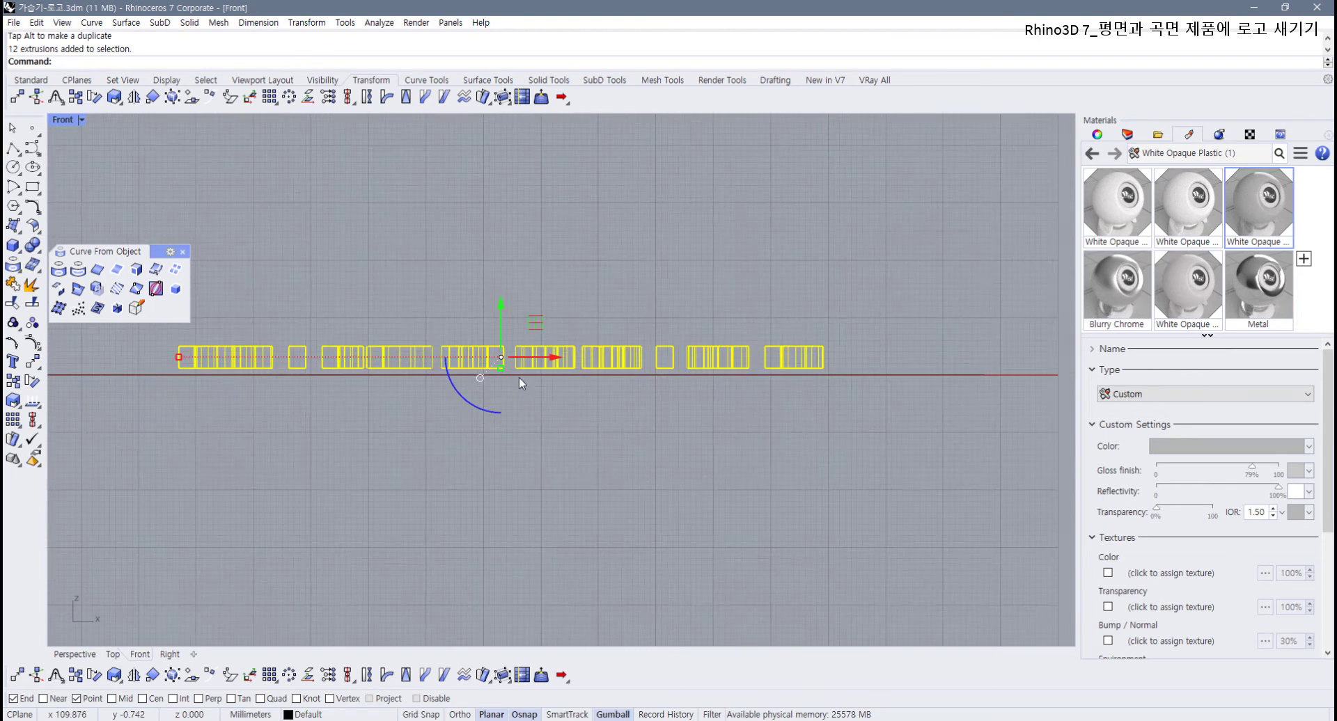
pyautogui.moveTo(500, 321); pyautogui.dragTo(501, 328)
pyautogui.scroll(4, 574, 384)
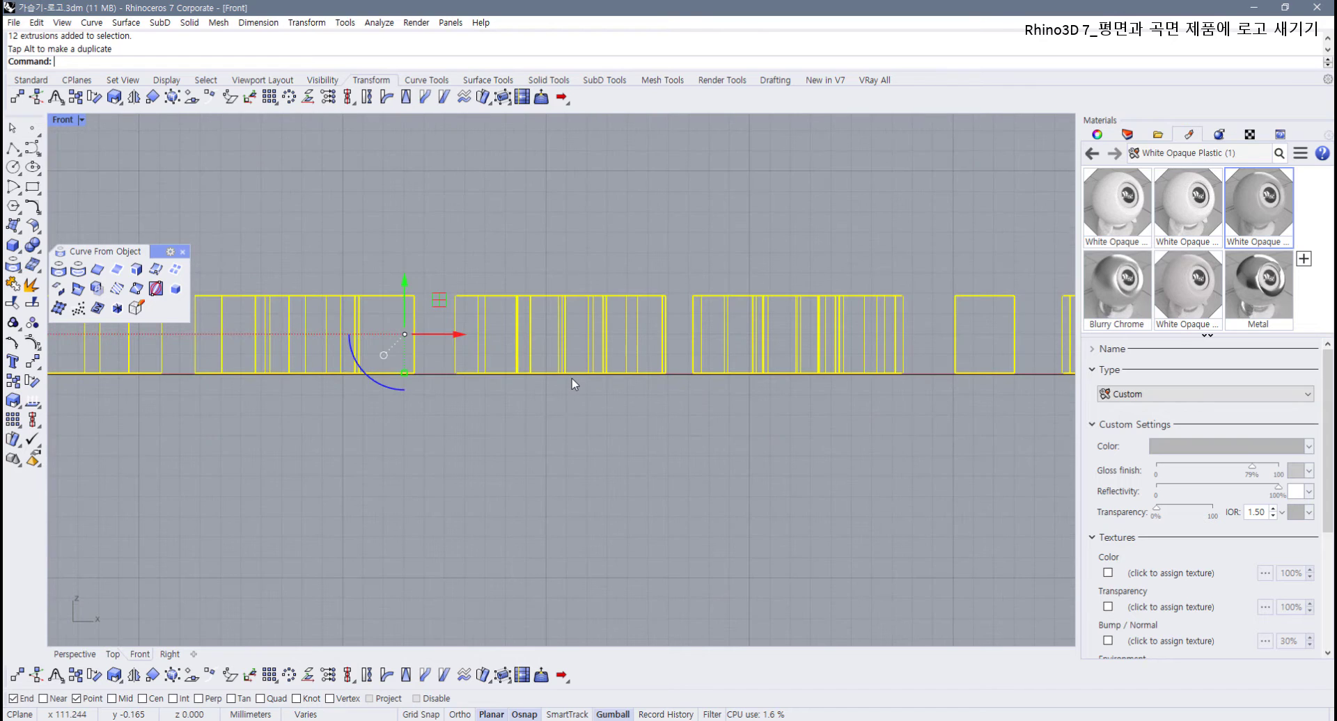
pyautogui.scroll(-6, 571, 379)
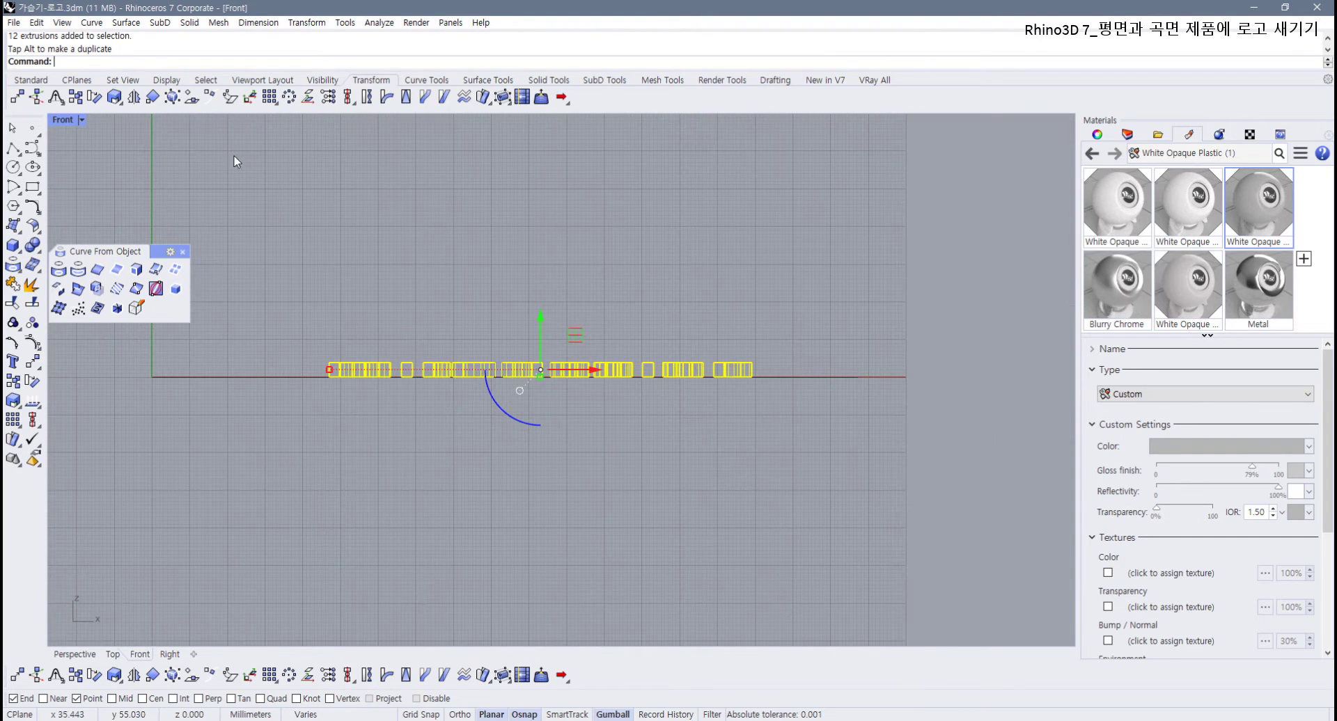
pyautogui.doubleClick(67, 123)
pyautogui.moveTo(729, 273); pyautogui.dragTo(761, 294, button='right')
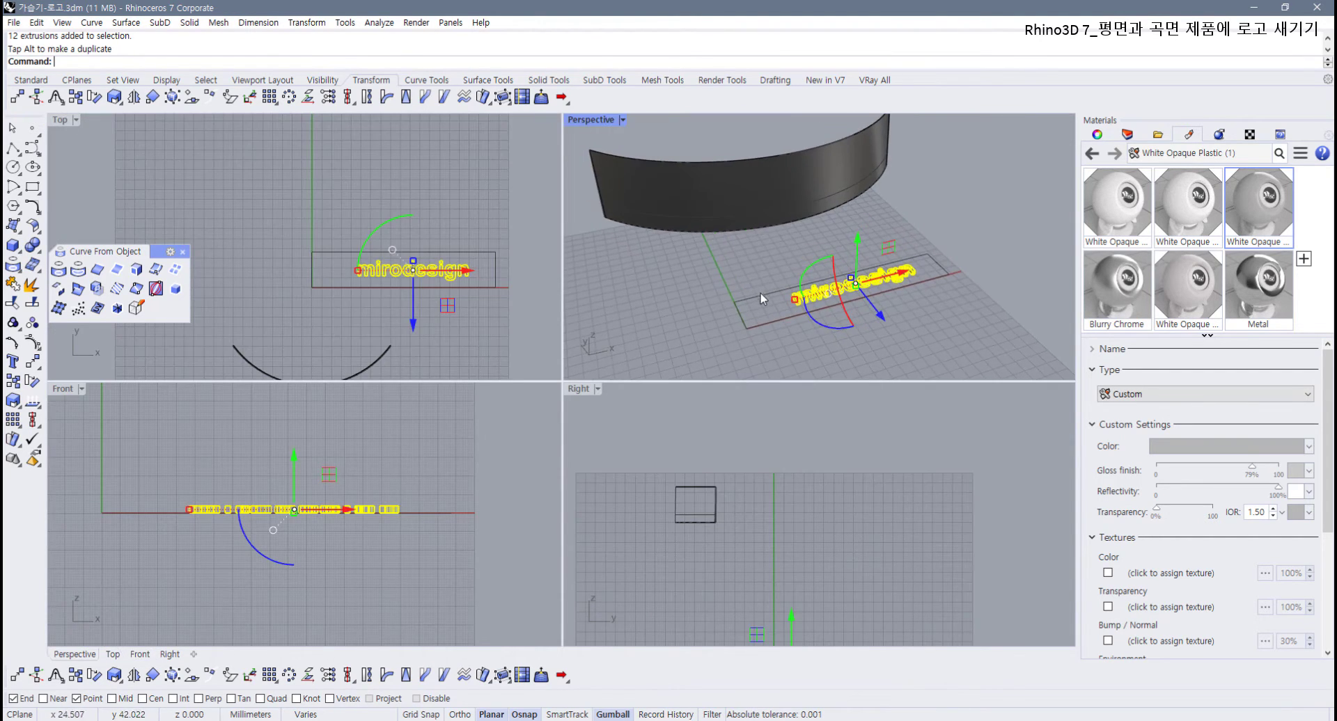
pyautogui.click(810, 334)
pyautogui.doubleClick(583, 123)
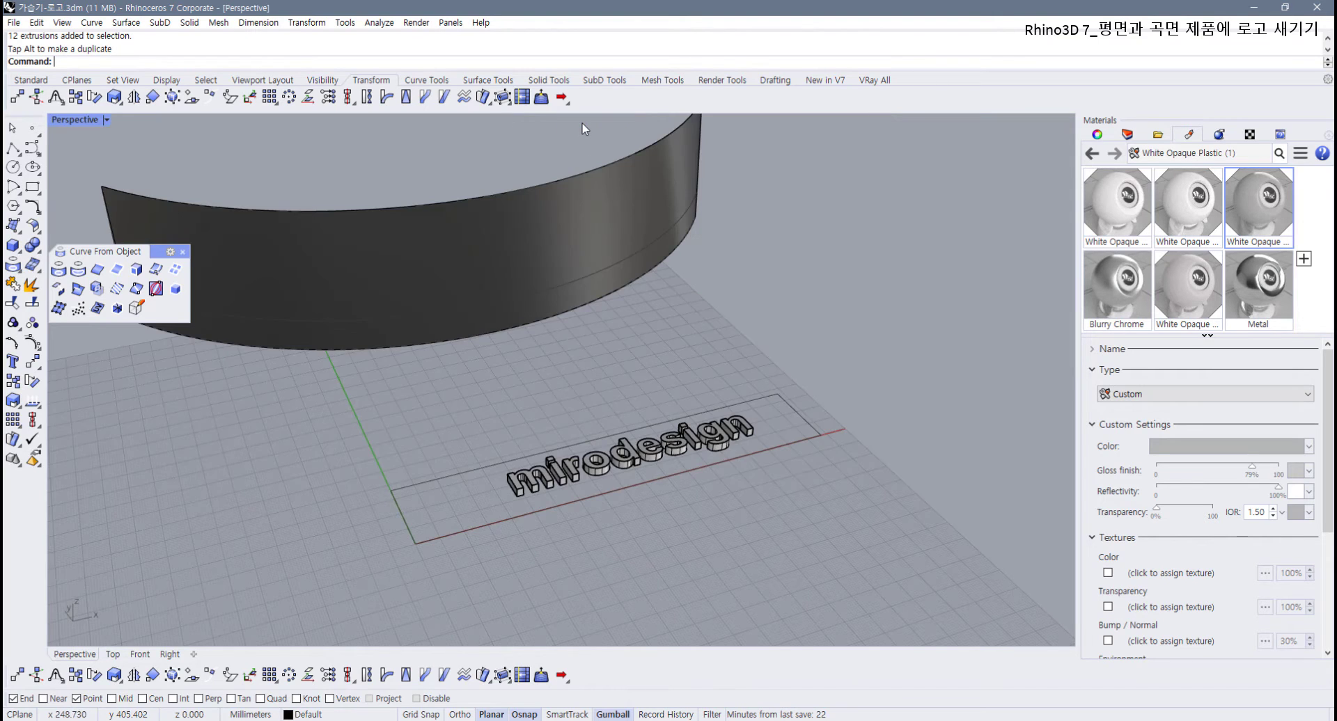
pyautogui.scroll(3, 523, 282)
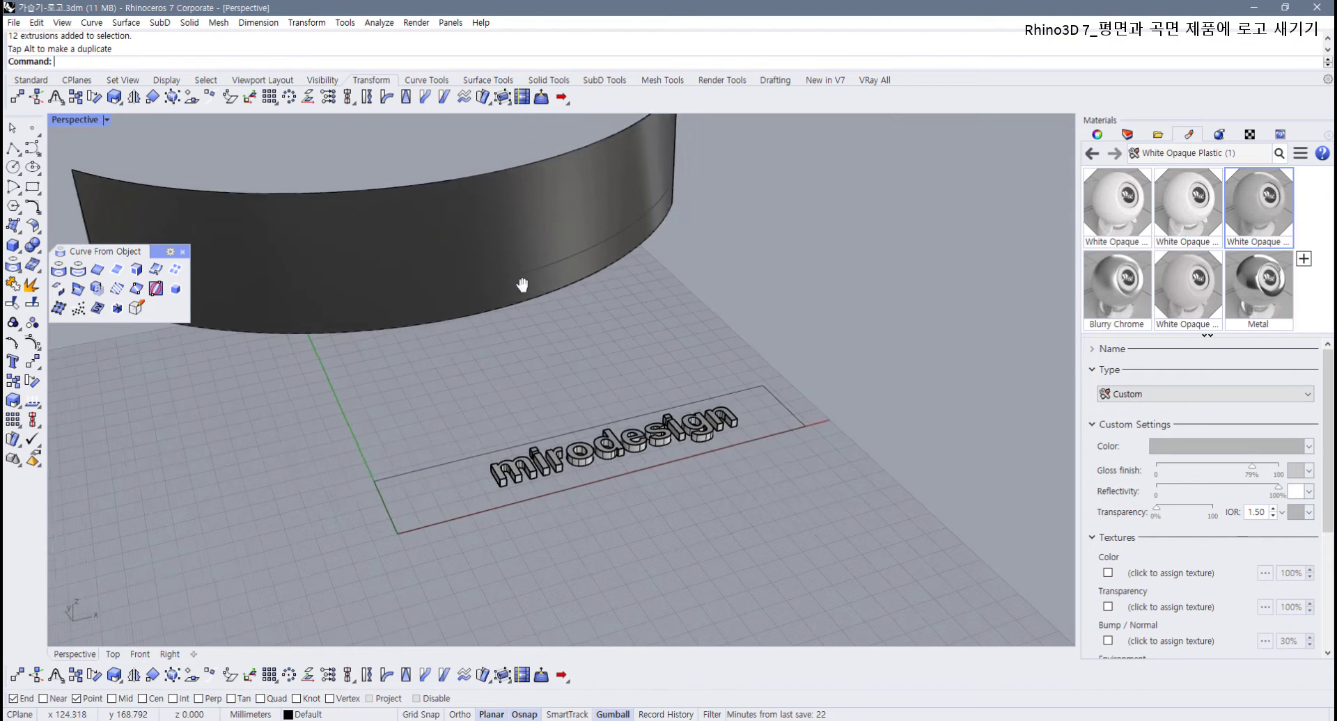
pyautogui.click(485, 102)
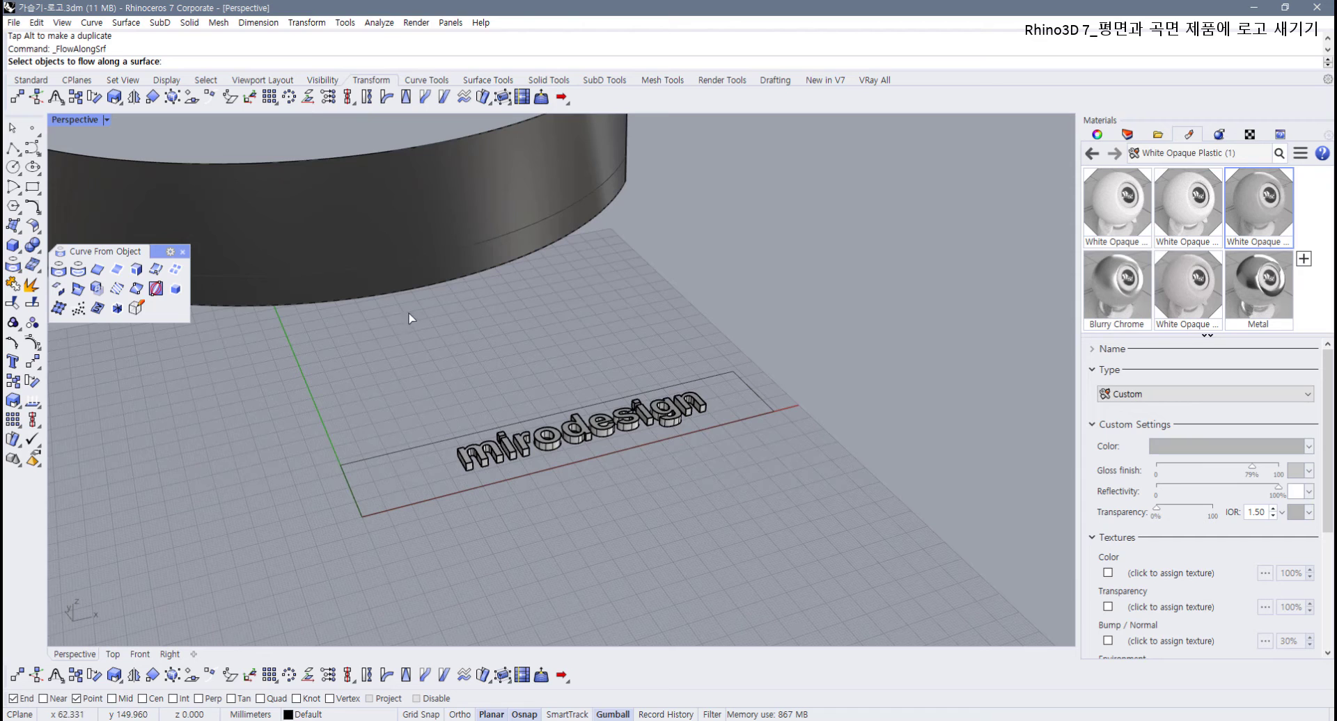
pyautogui.moveTo(409, 318); pyautogui.dragTo(728, 540)
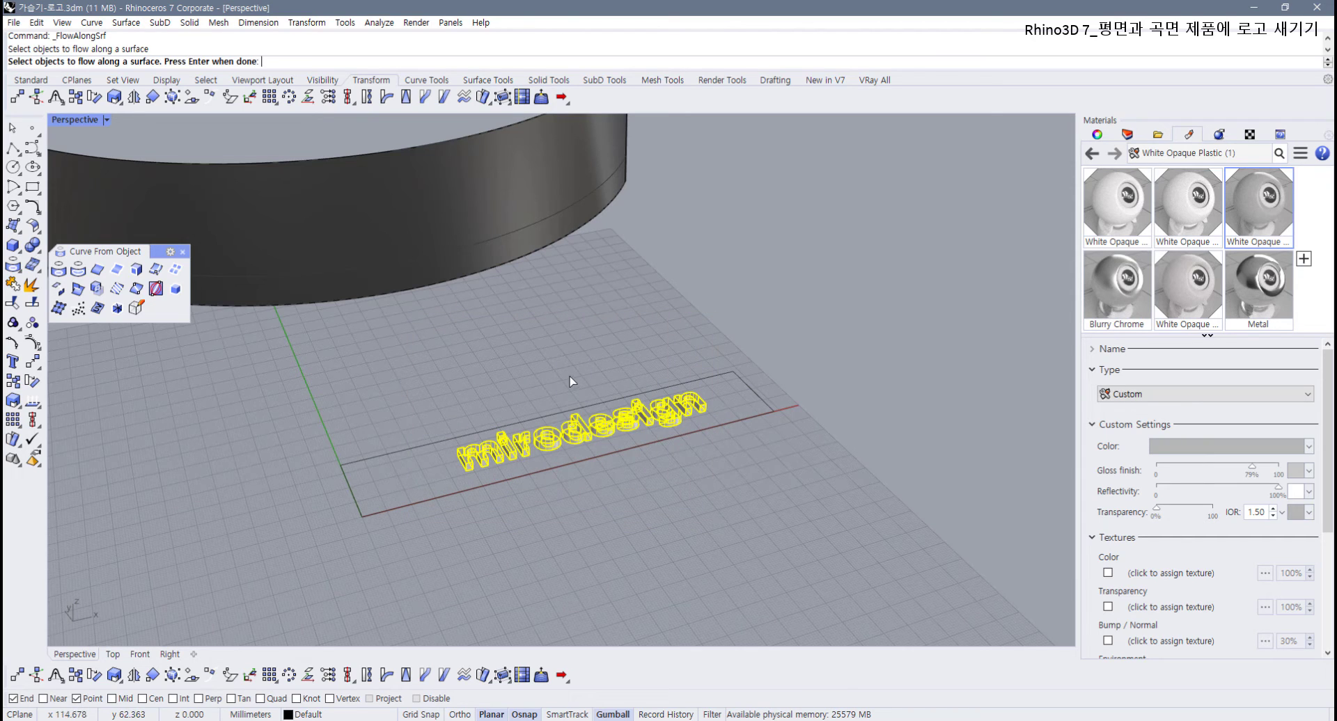
pyautogui.press('Return')
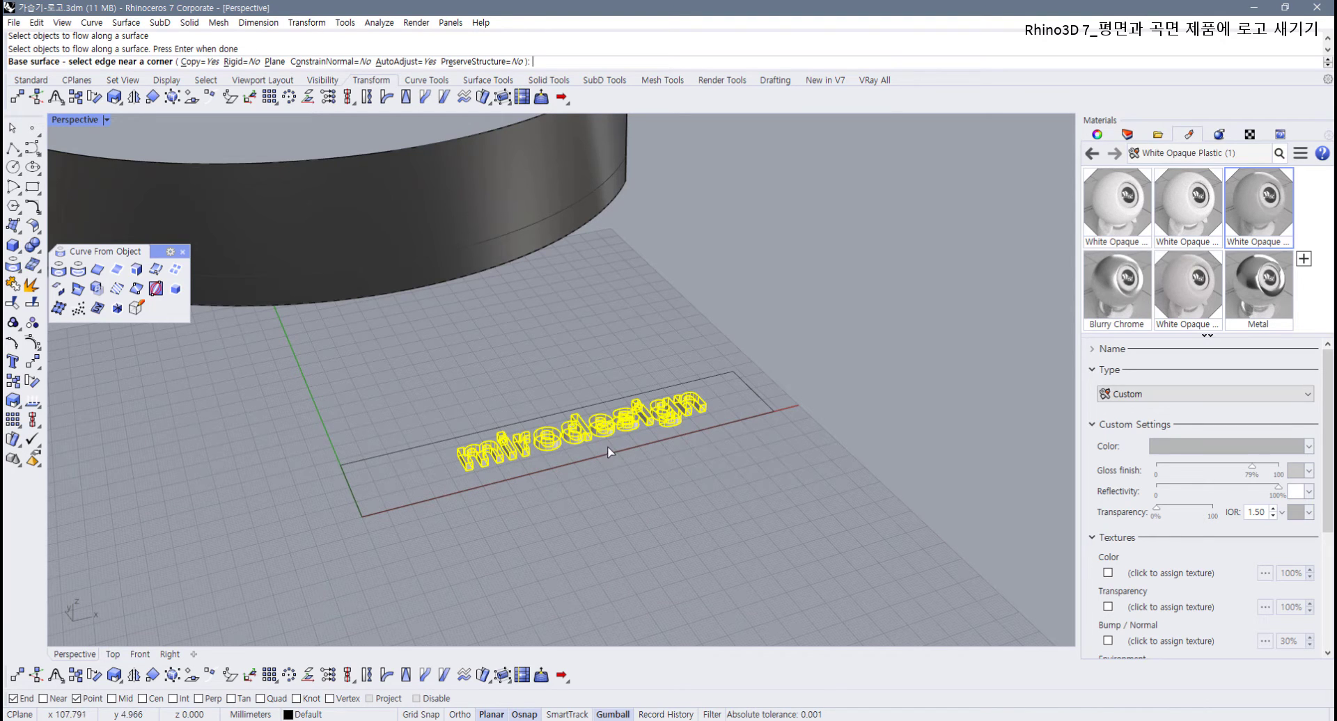
pyautogui.press('Escape')
# Step: Create a flat surface from the rectangle curve around the mirodesign lettering
pyautogui.moveTo(607, 446); pyautogui.dragTo(421, 346, button='right')
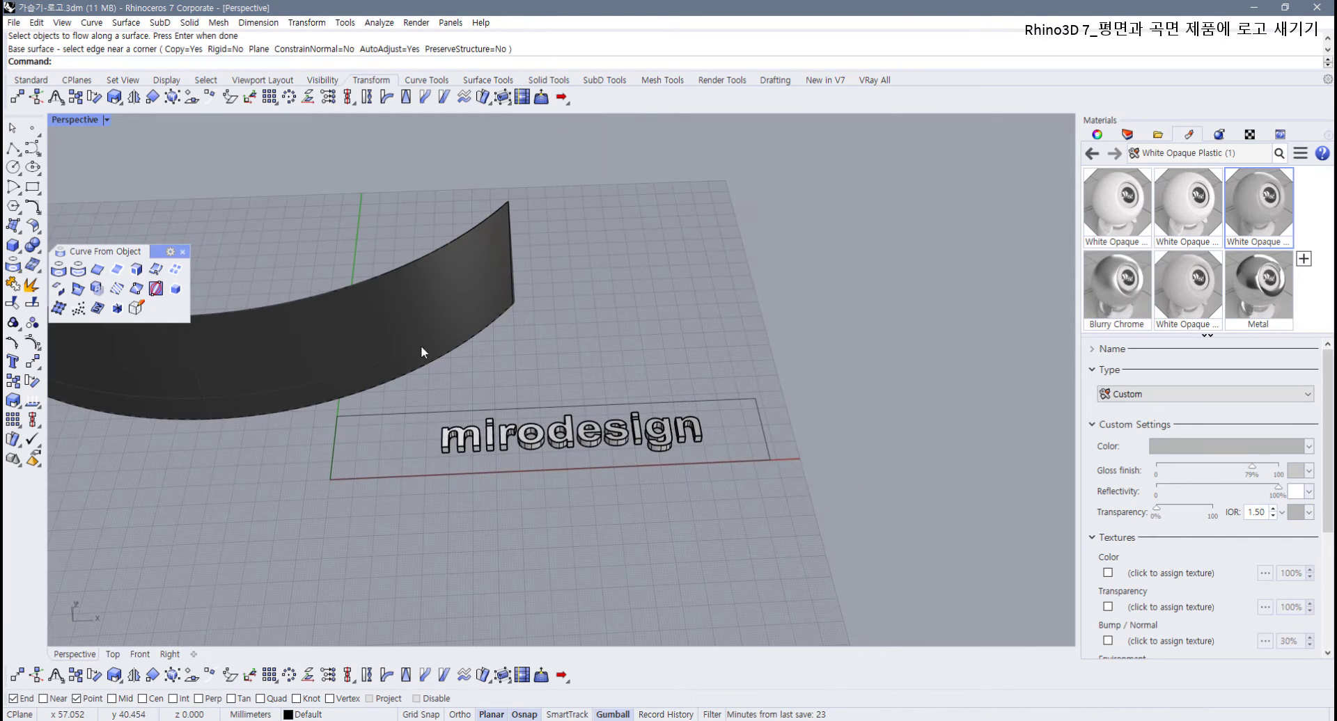
pyautogui.doubleClick(74, 120)
pyautogui.moveTo(324, 240); pyautogui.dragTo(413, 291)
pyautogui.scroll(2, 449, 271)
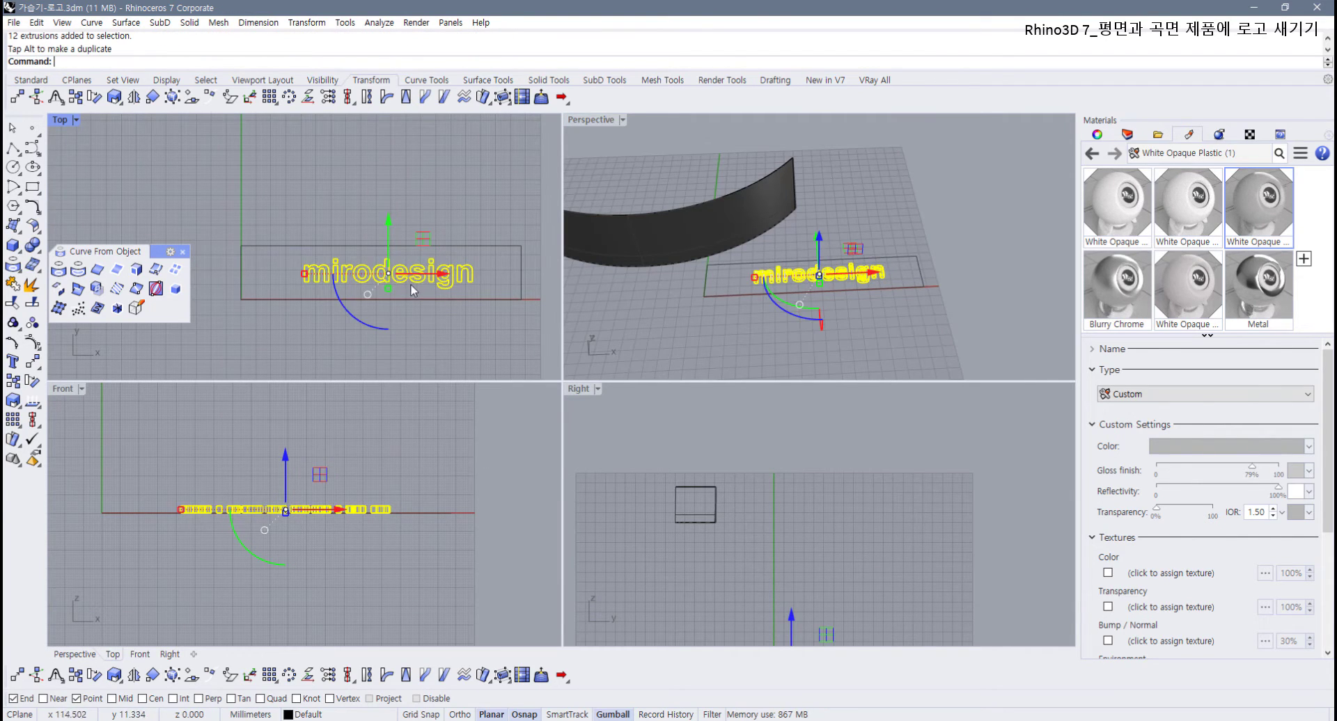
pyautogui.press('Escape')
pyautogui.click(713, 295)
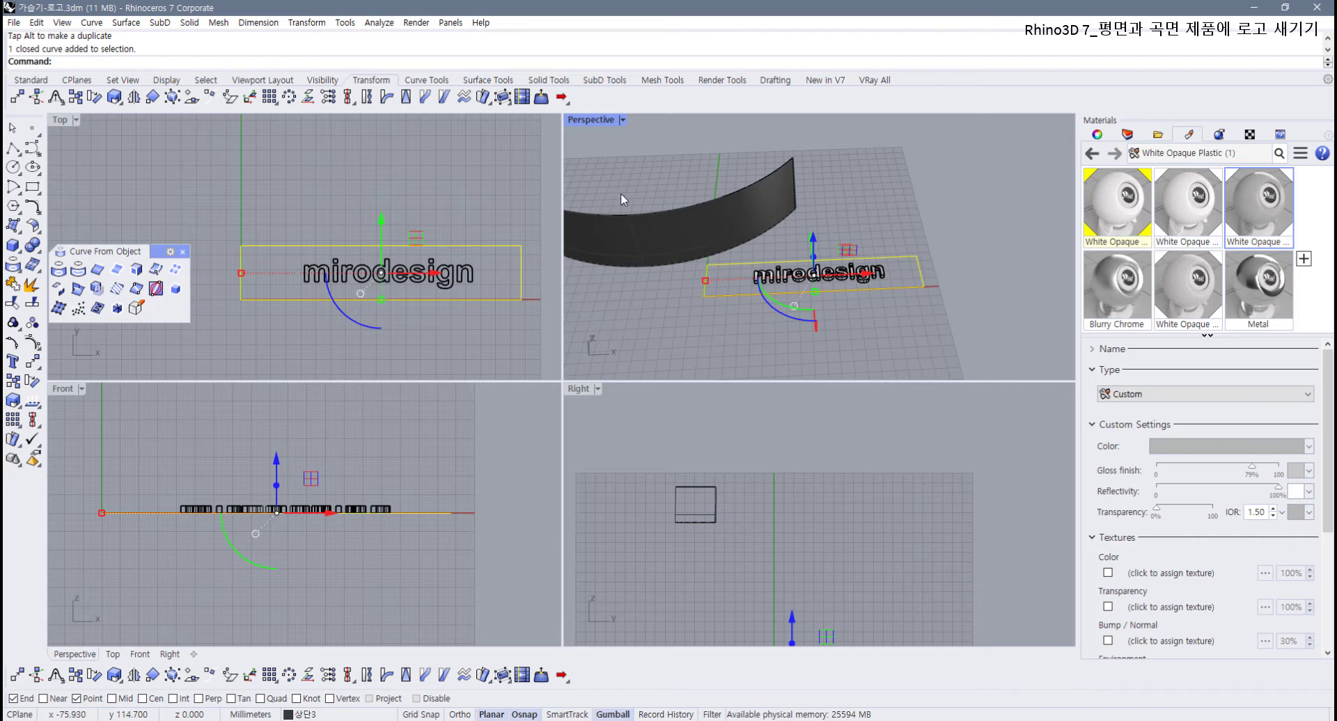
pyautogui.doubleClick(585, 120)
pyautogui.moveTo(582, 119); pyautogui.dragTo(317, 422, button='right')
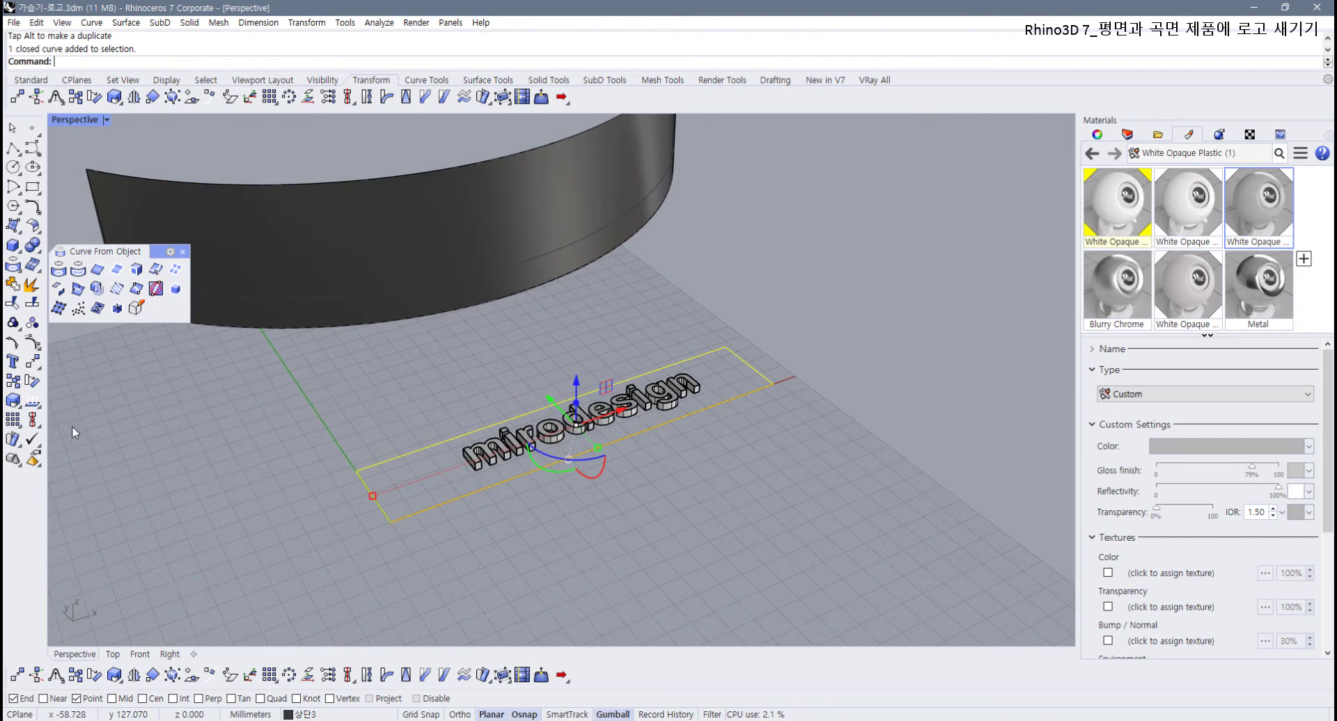
pyautogui.click(482, 81)
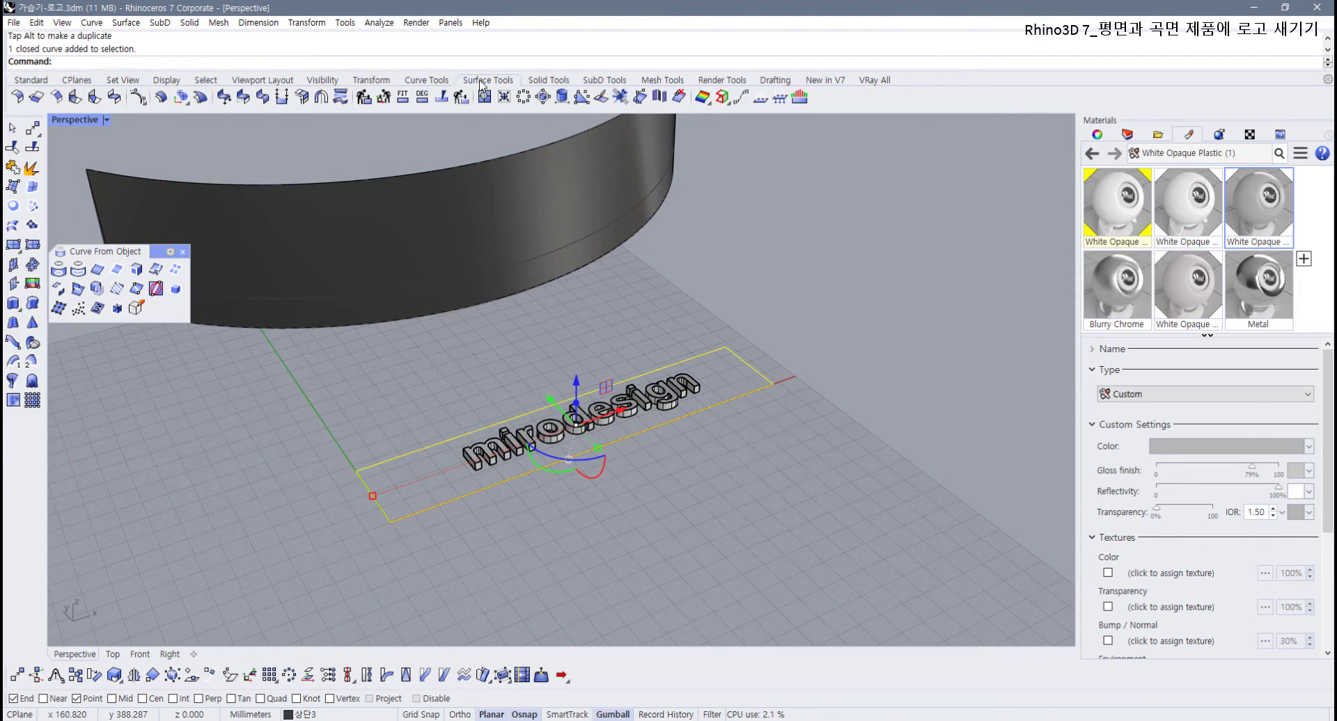
pyautogui.click(13, 207)
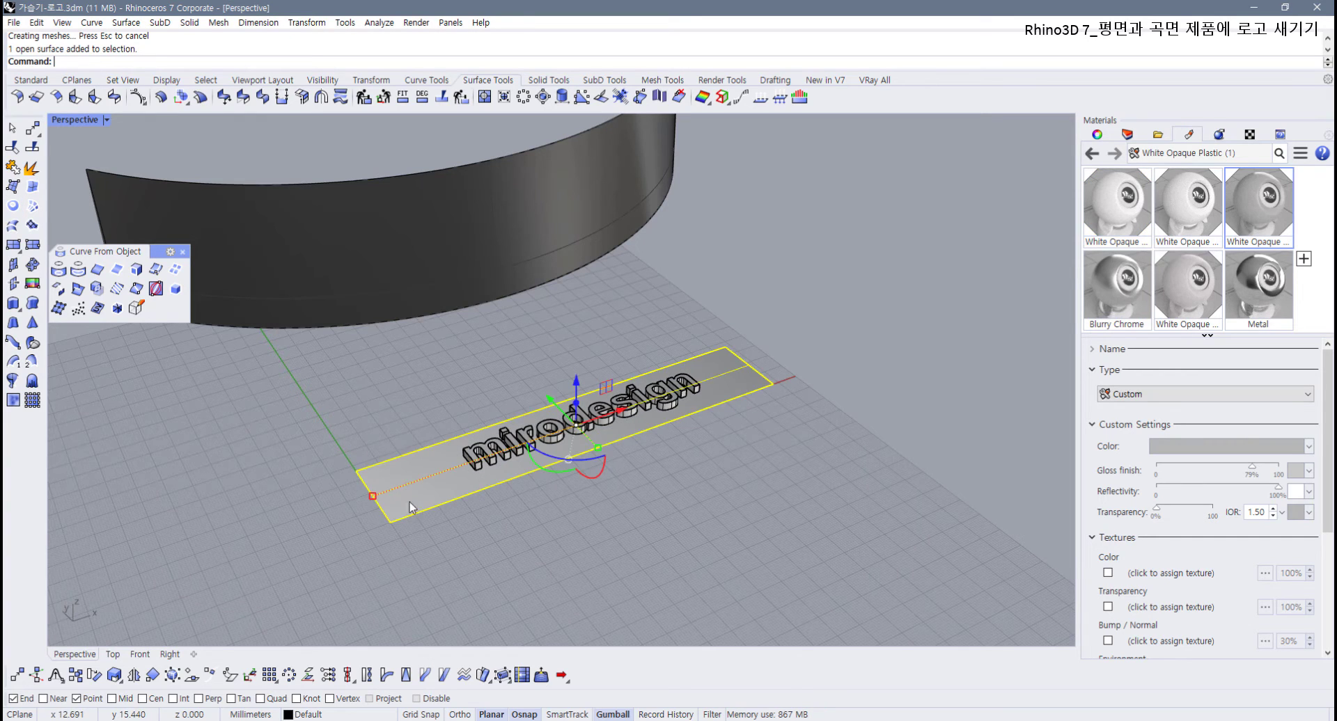
pyautogui.press('Escape')
# Step: Delete the rectangle outline curve that overlaps the edges of the flat surface, keeping the surface
pyautogui.click(440, 507)
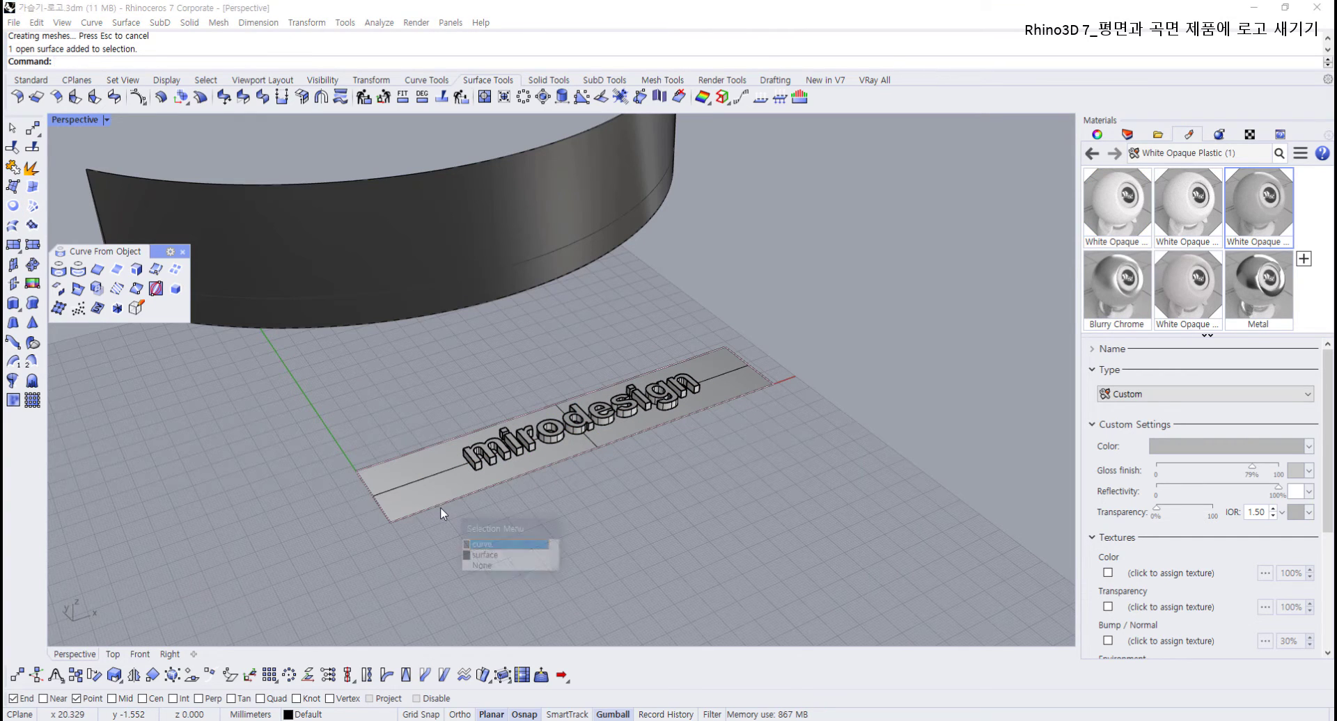
pyautogui.click(484, 546)
pyautogui.moveTo(480, 479); pyautogui.dragTo(476, 383)
pyautogui.press('Delete')
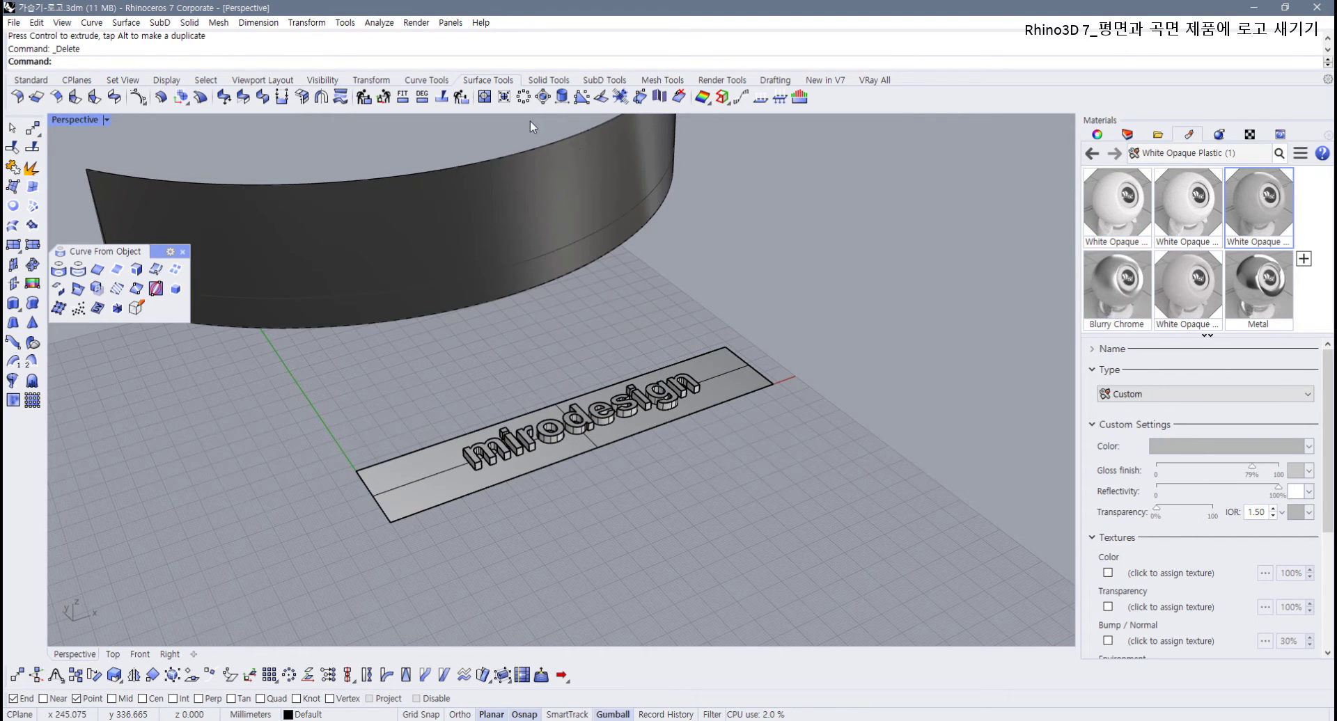
# Step: Try Flow Along Surface on the mirodesign lettering, matching the flat surface's front-left edge to the curved panel's upper edge, and undo it
pyautogui.click(371, 82)
pyautogui.click(483, 97)
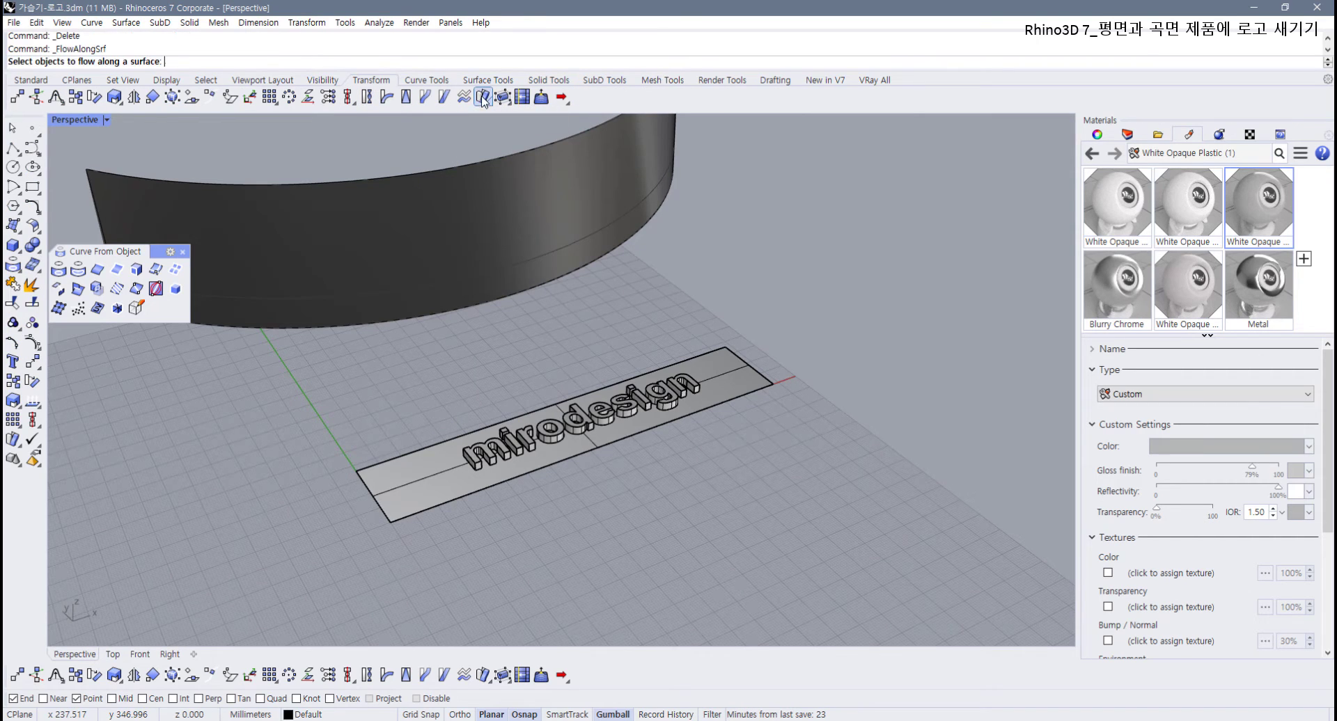
pyautogui.moveTo(425, 345); pyautogui.dragTo(726, 515)
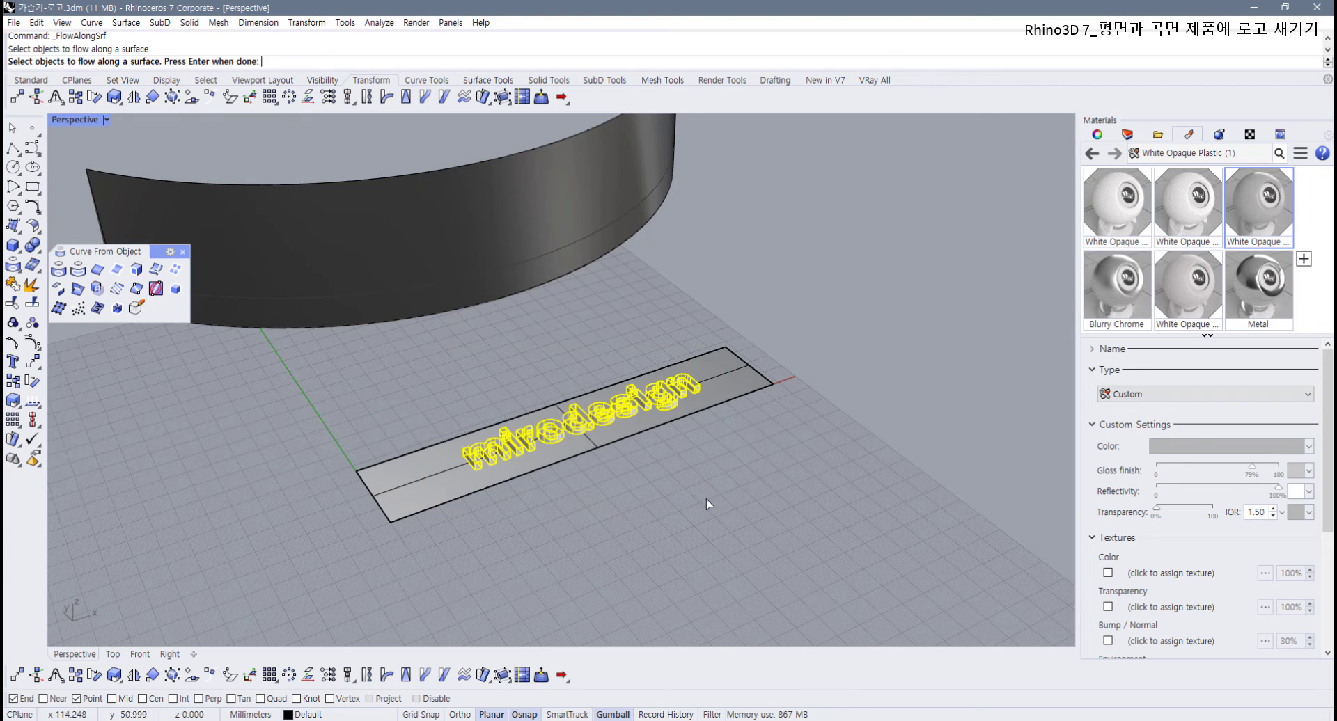
pyautogui.press('Return')
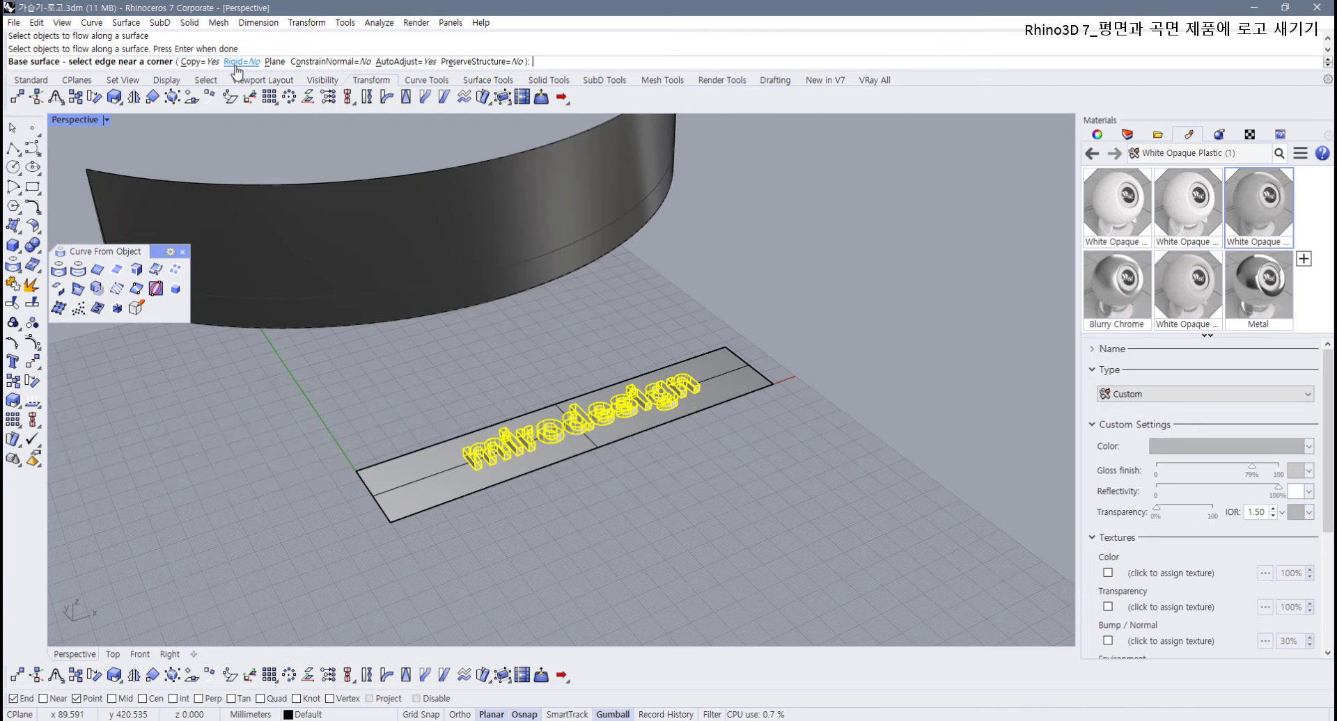
pyautogui.scroll(-3, 373, 411)
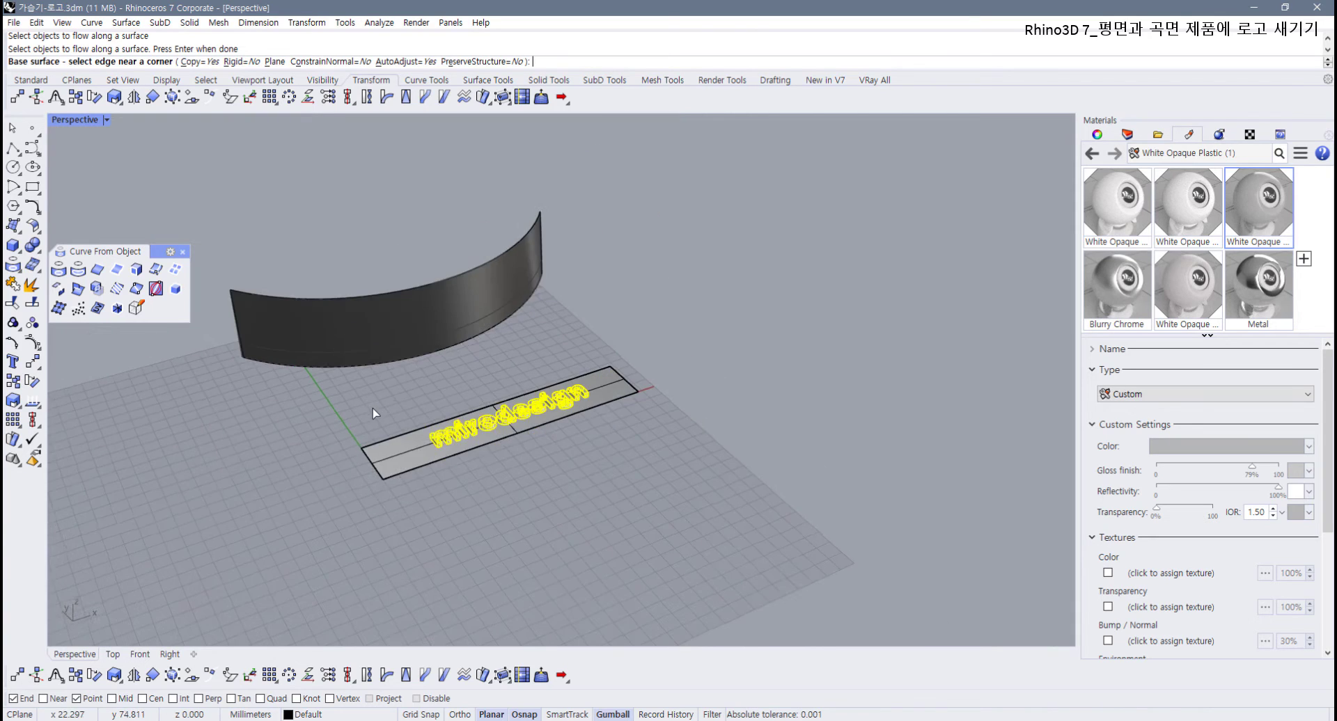
pyautogui.scroll(3, 418, 448)
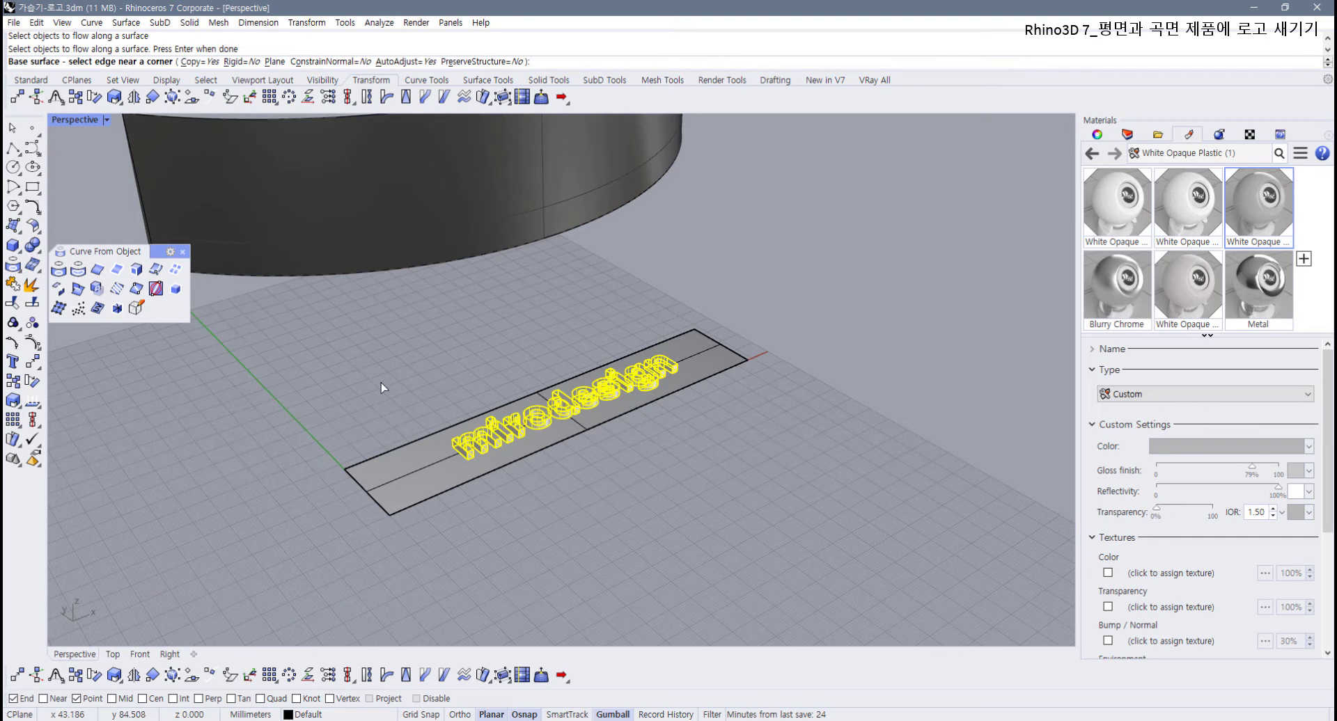
pyautogui.click(406, 516)
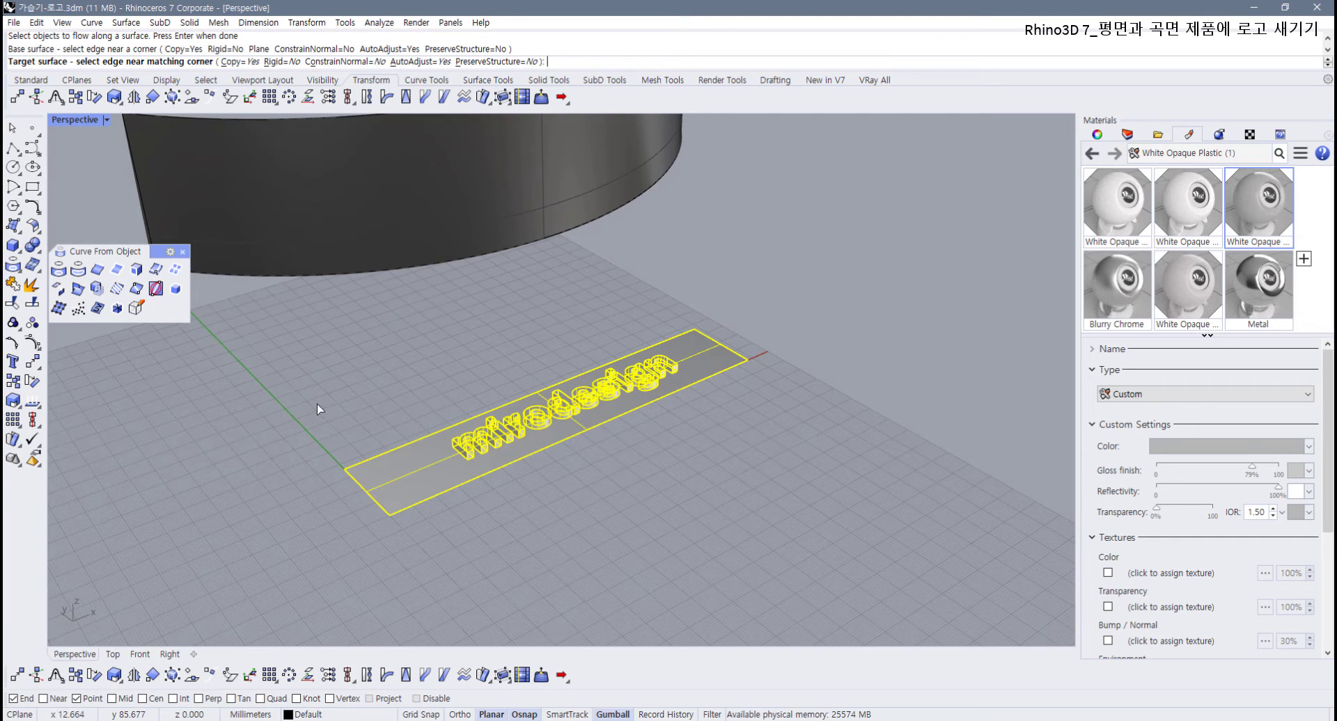
pyautogui.scroll(-3, 204, 319)
pyautogui.keyDown('shift'); pyautogui.moveTo(301, 384); pyautogui.dragTo(356, 474, button='right'); pyautogui.keyUp('shift')
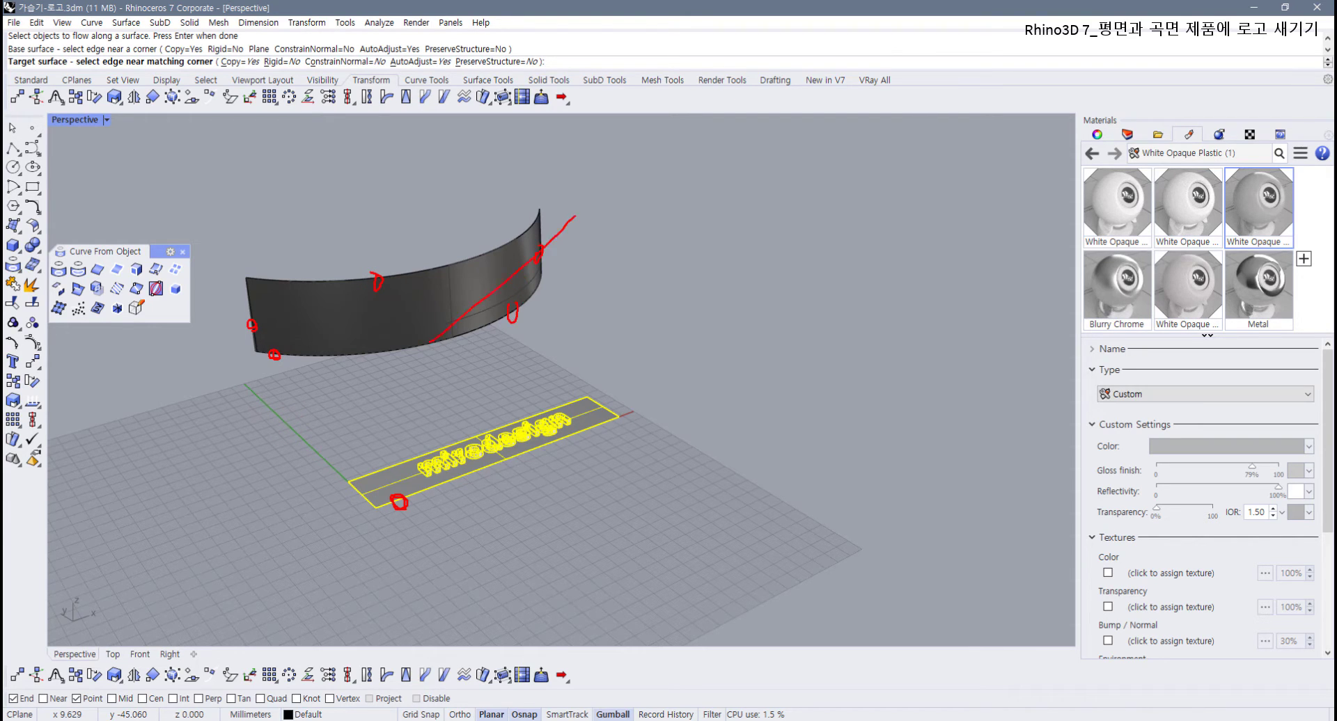
pyautogui.moveTo(443, 238); pyautogui.dragTo(372, 267)
pyautogui.press('Escape')
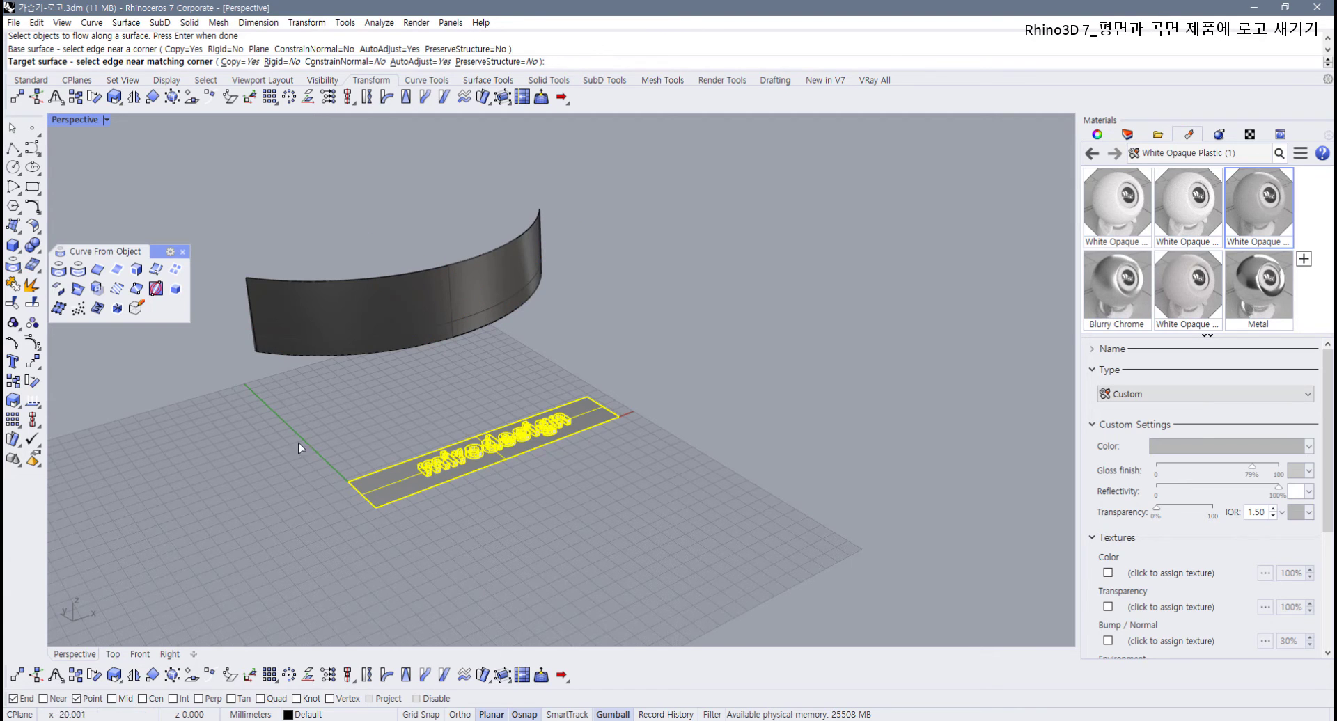
pyautogui.click(313, 279)
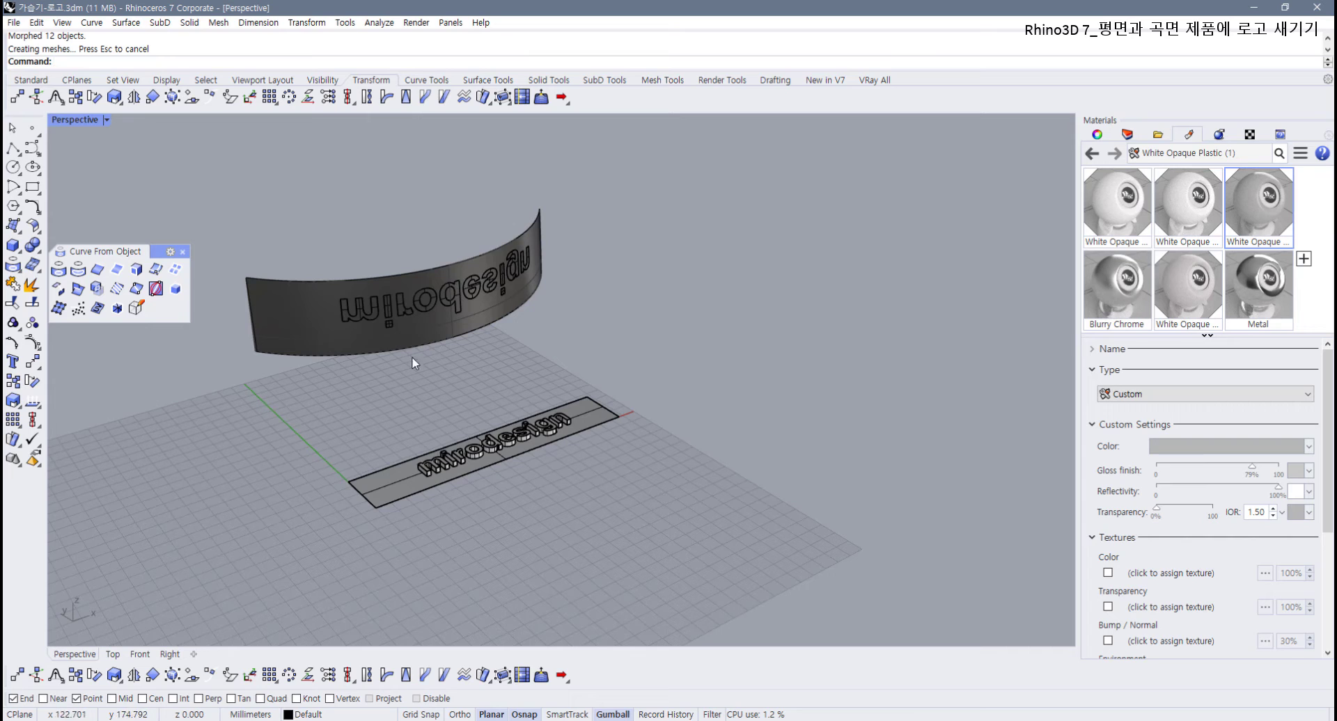
pyautogui.hotkey('ctrl', 'z')
# Step: Flow the lettering with Rigid=No, matching the flat surface's front-left corner to the panel's lower-left corner, inspect it and undo the flow
pyautogui.moveTo(369, 375); pyautogui.dragTo(603, 524)
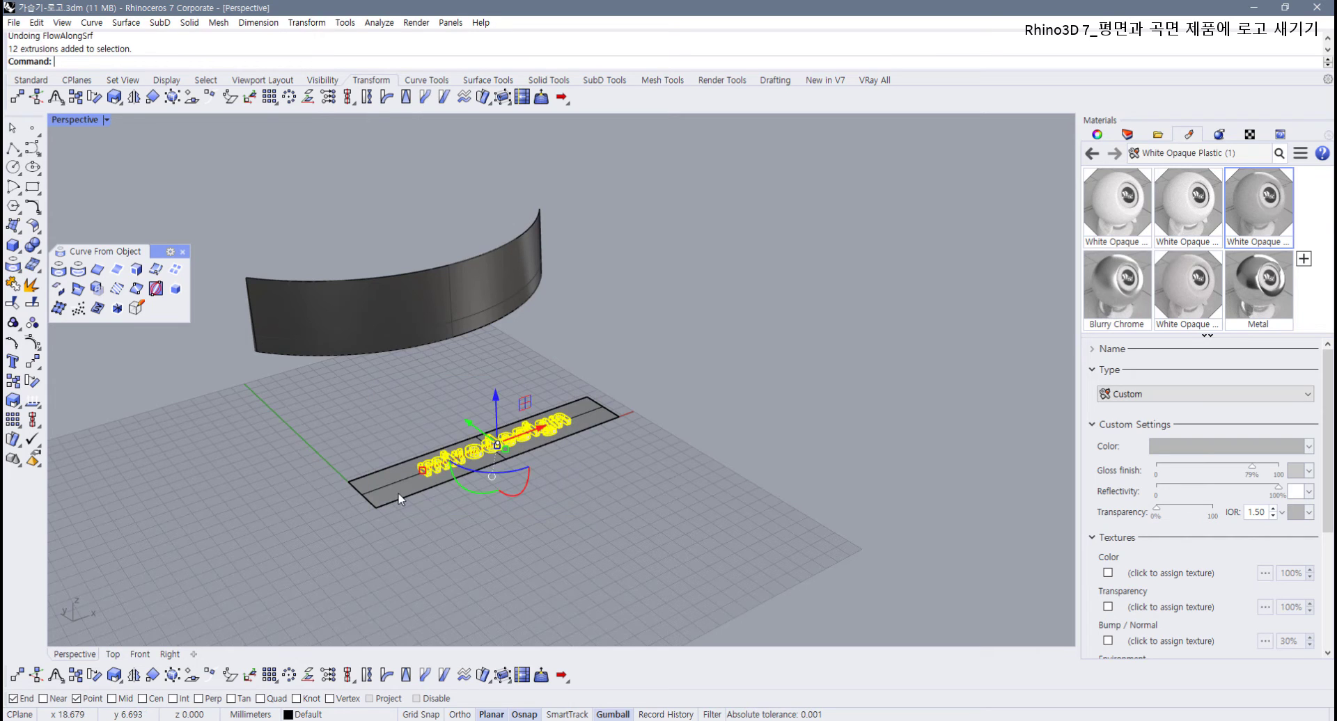
pyautogui.rightClick(380, 452)
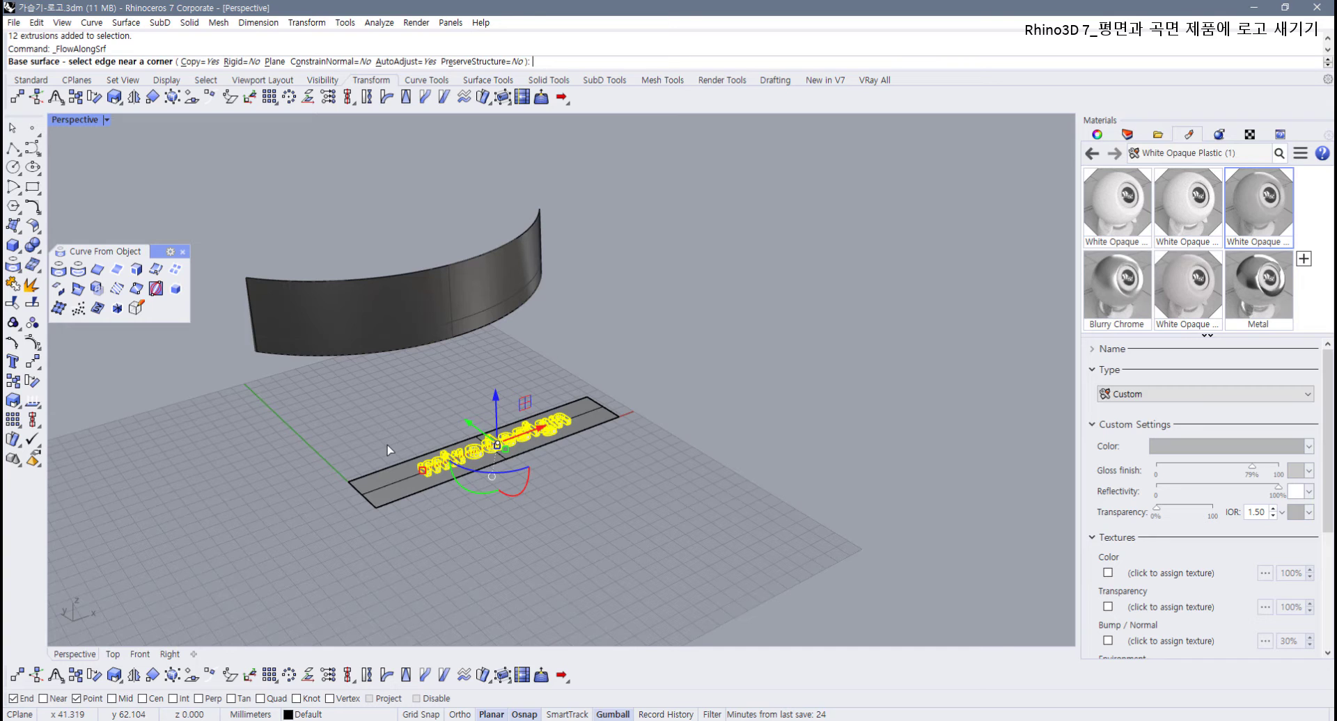
pyautogui.scroll(2, 391, 508)
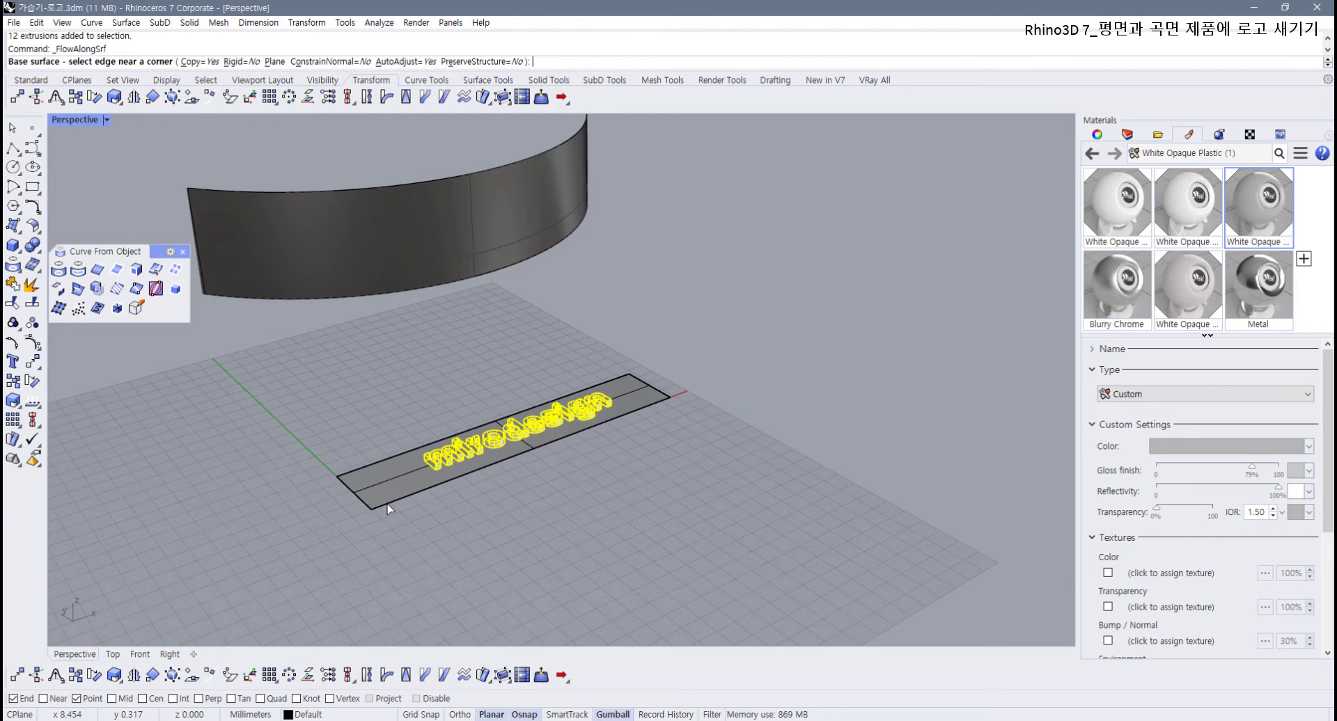
pyautogui.click(388, 509)
pyautogui.click(217, 295)
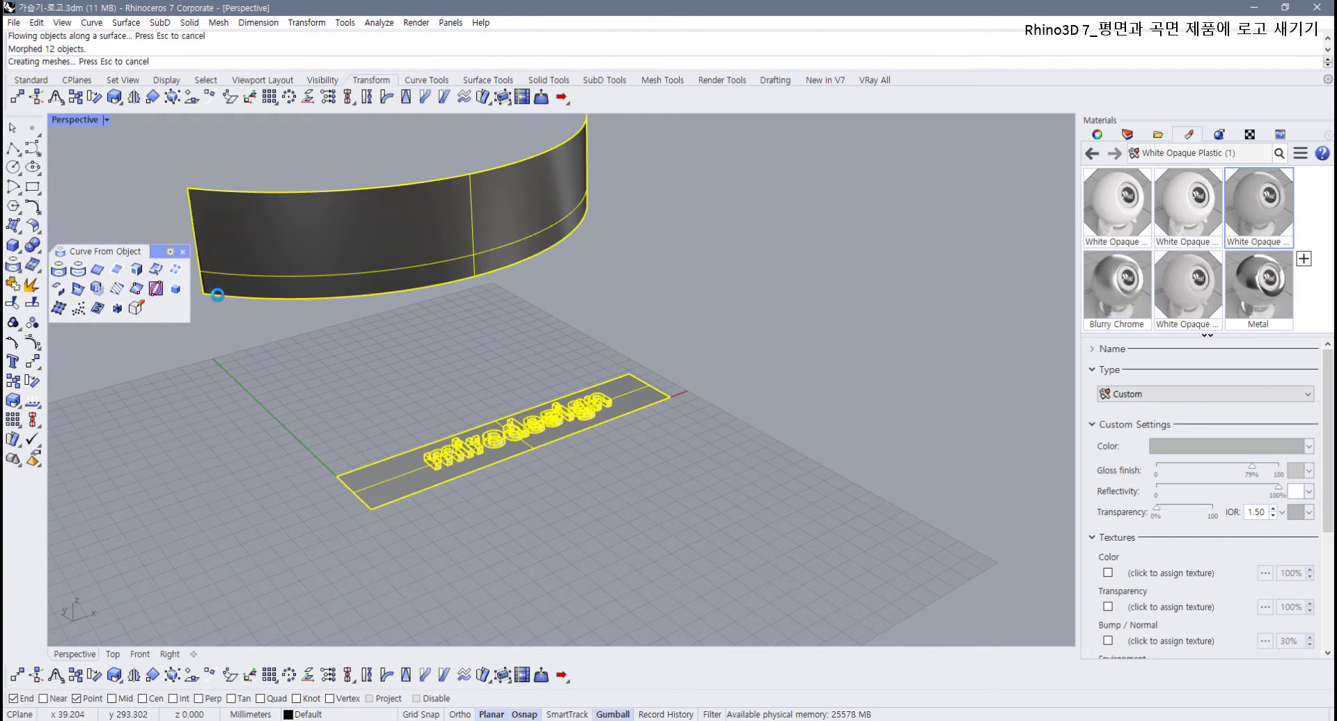
pyautogui.moveTo(218, 295); pyautogui.dragTo(433, 444, button='right')
pyautogui.scroll(5, 371, 351)
pyautogui.scroll(-5, 390, 367)
pyautogui.hotkey('ctrl', 'z')
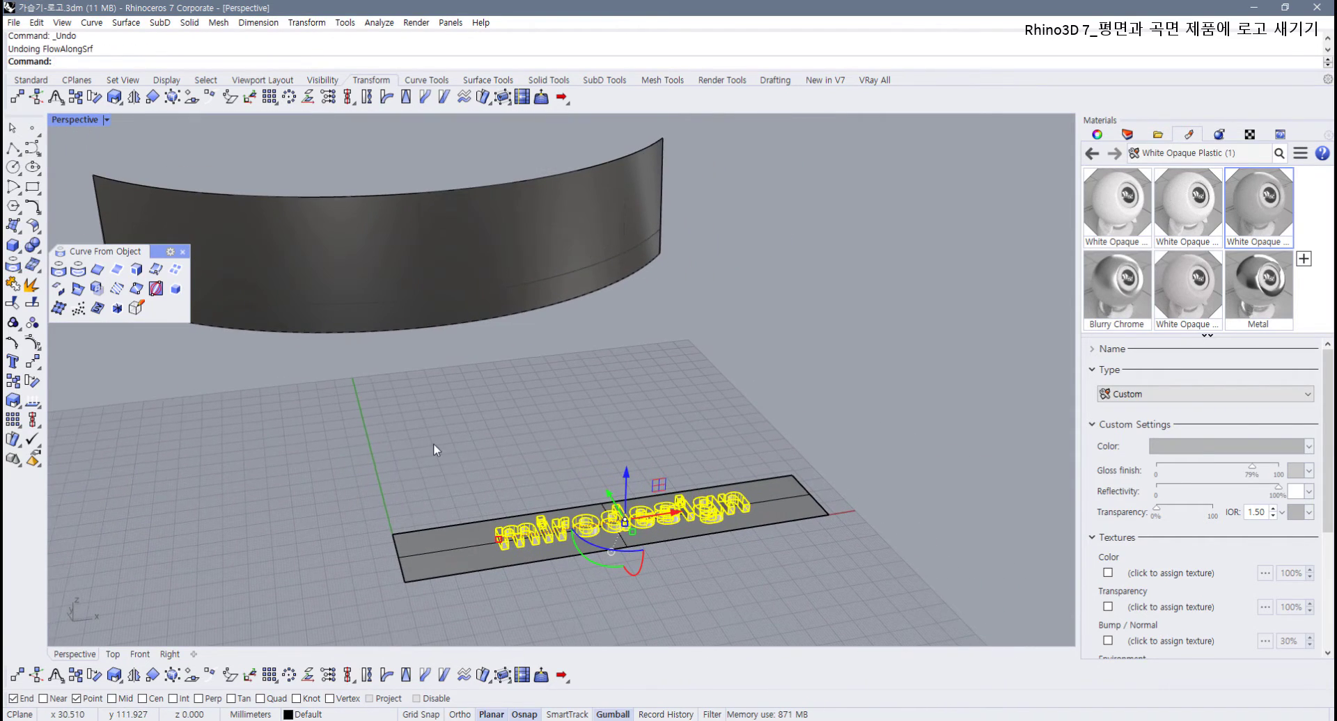
# Step: Flow the solid lettering onto the curved panel with Rigid=Yes, matching the lower-left corners of the flat and curved surfaces
pyautogui.rightClick(461, 511)
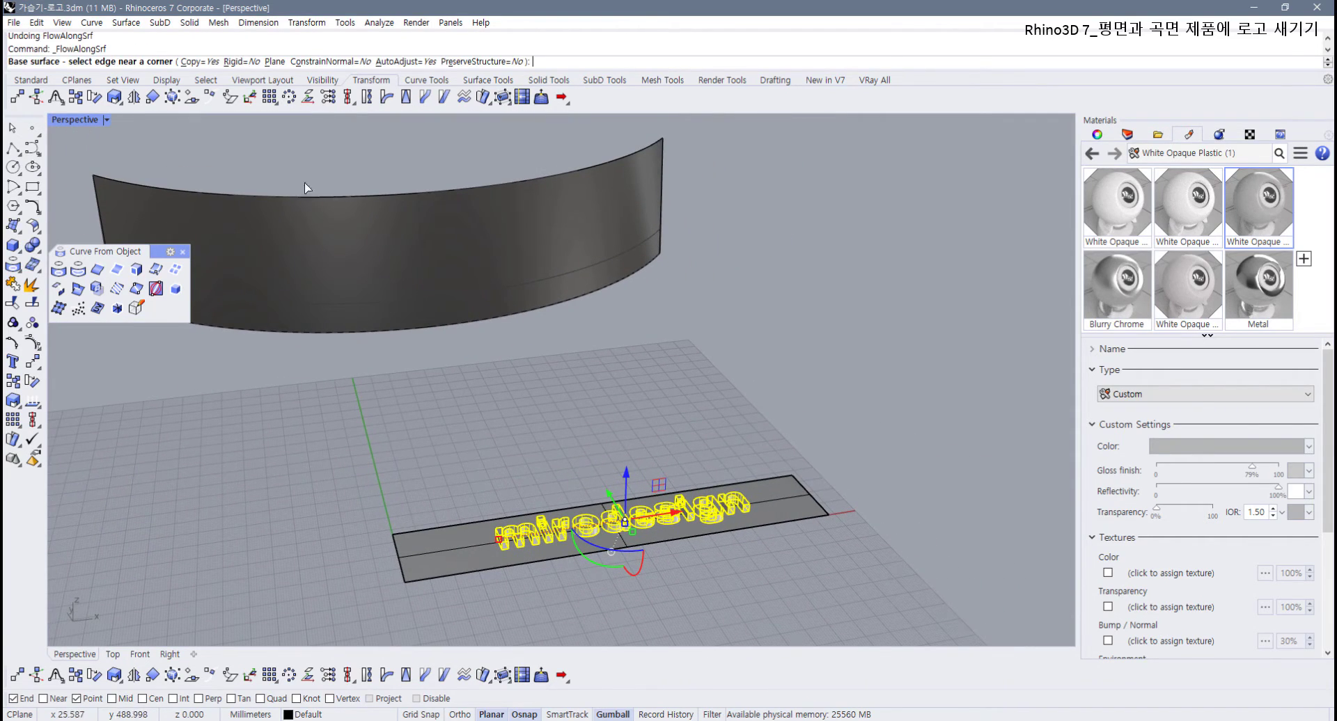
pyautogui.click(243, 62)
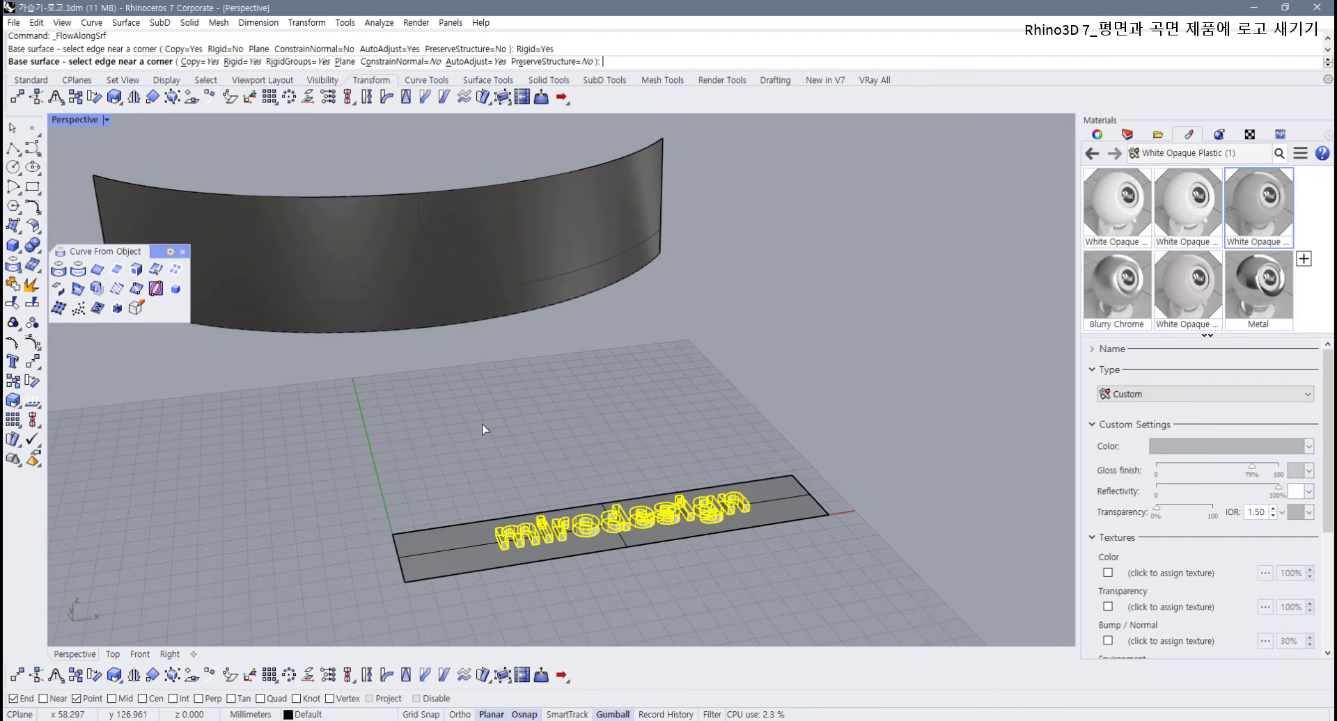
pyautogui.click(419, 583)
pyautogui.moveTo(243, 353); pyautogui.dragTo(463, 376, button='right')
pyautogui.click(289, 276)
pyautogui.scroll(2, 442, 360)
pyautogui.moveTo(328, 259); pyautogui.dragTo(328, 277, button='right')
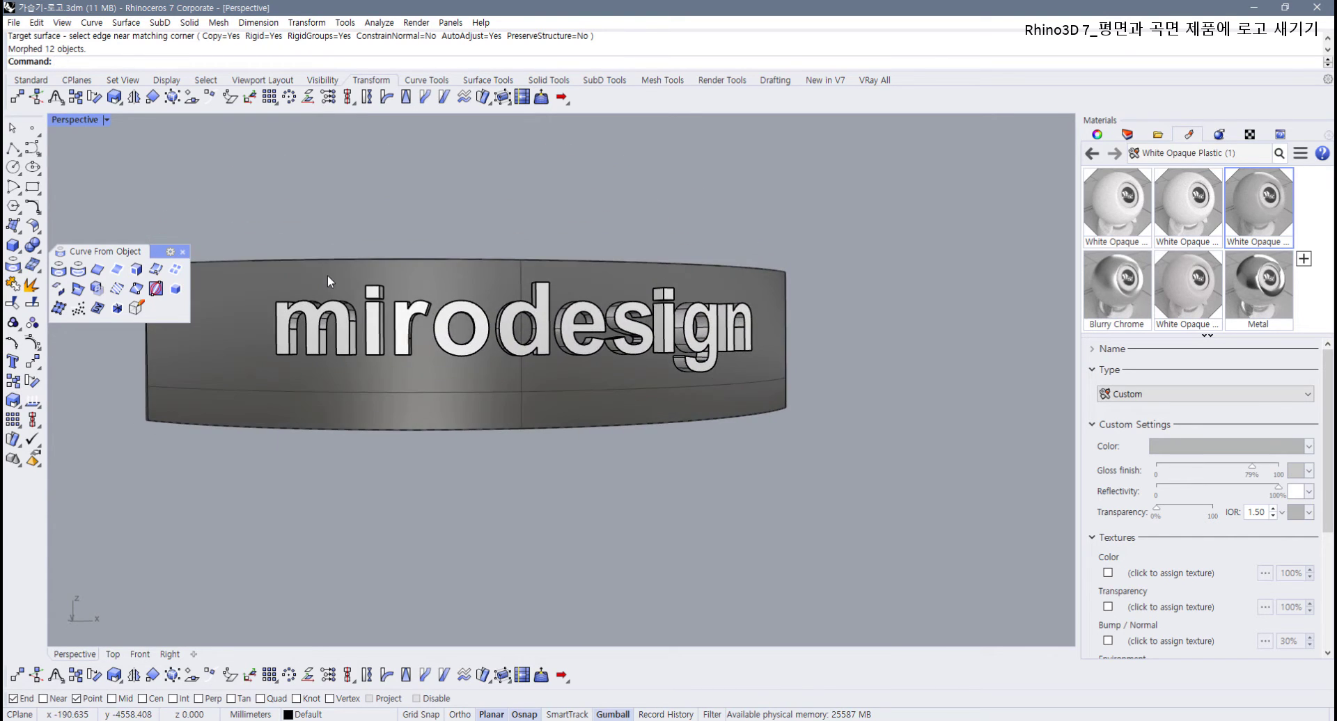
pyautogui.rightClick(327, 274)
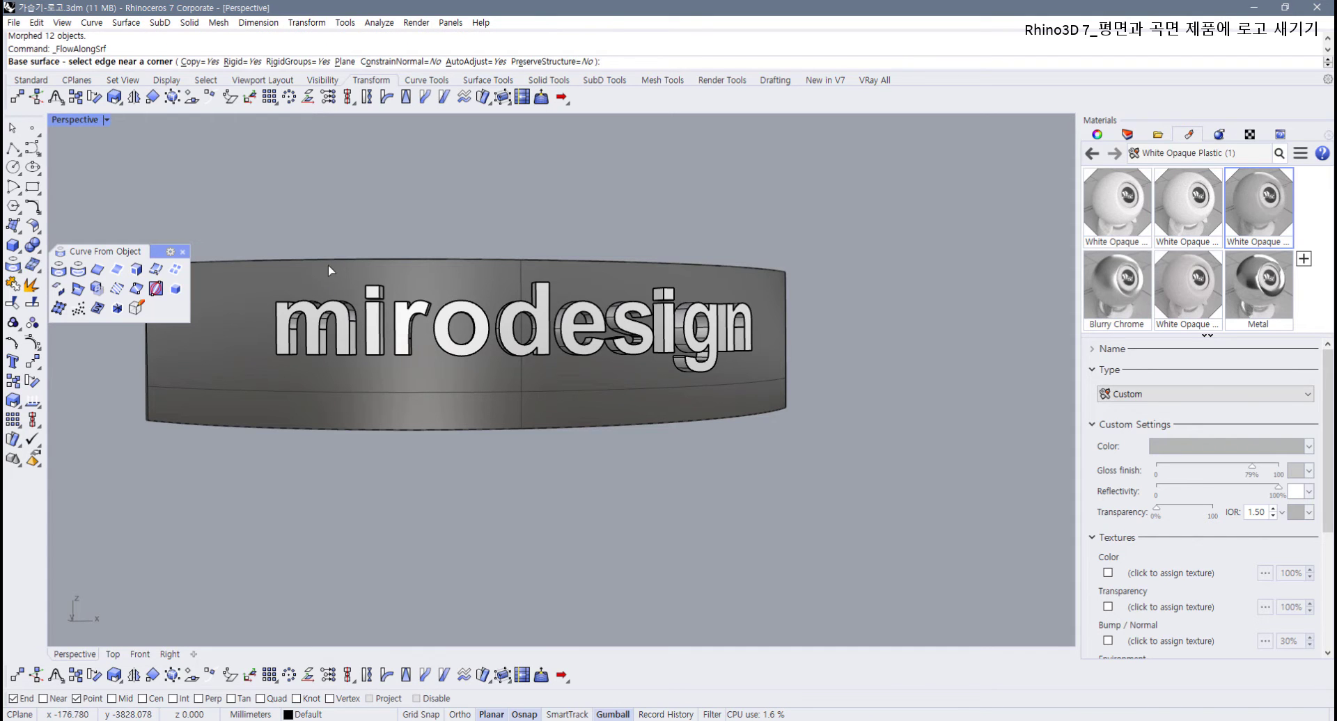
pyautogui.press('Escape')
# Step: Copy the curved panel together with its rigid lettering straight up so the duplicate sits just above the original
pyautogui.moveTo(240, 206); pyautogui.dragTo(763, 432)
pyautogui.moveTo(774, 213); pyautogui.dragTo(252, 381)
pyautogui.scroll(-2, 471, 374)
pyautogui.keyDown('shift'); pyautogui.moveTo(471, 374); pyautogui.dragTo(459, 442, button='right'); pyautogui.keyUp('shift')
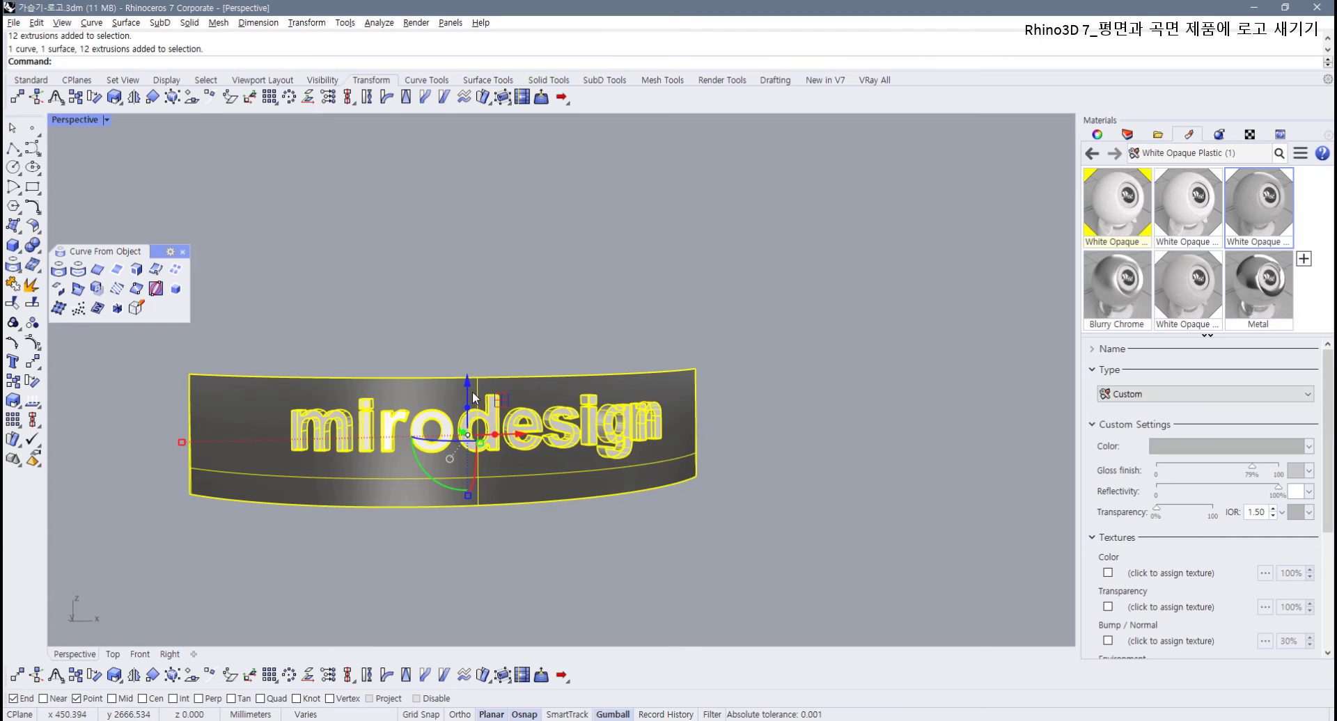
pyautogui.moveTo(473, 393); pyautogui.dragTo(475, 222)
pyautogui.click(661, 408)
pyautogui.scroll(-5, 546, 373)
pyautogui.moveTo(546, 373); pyautogui.dragTo(506, 457, button='right')
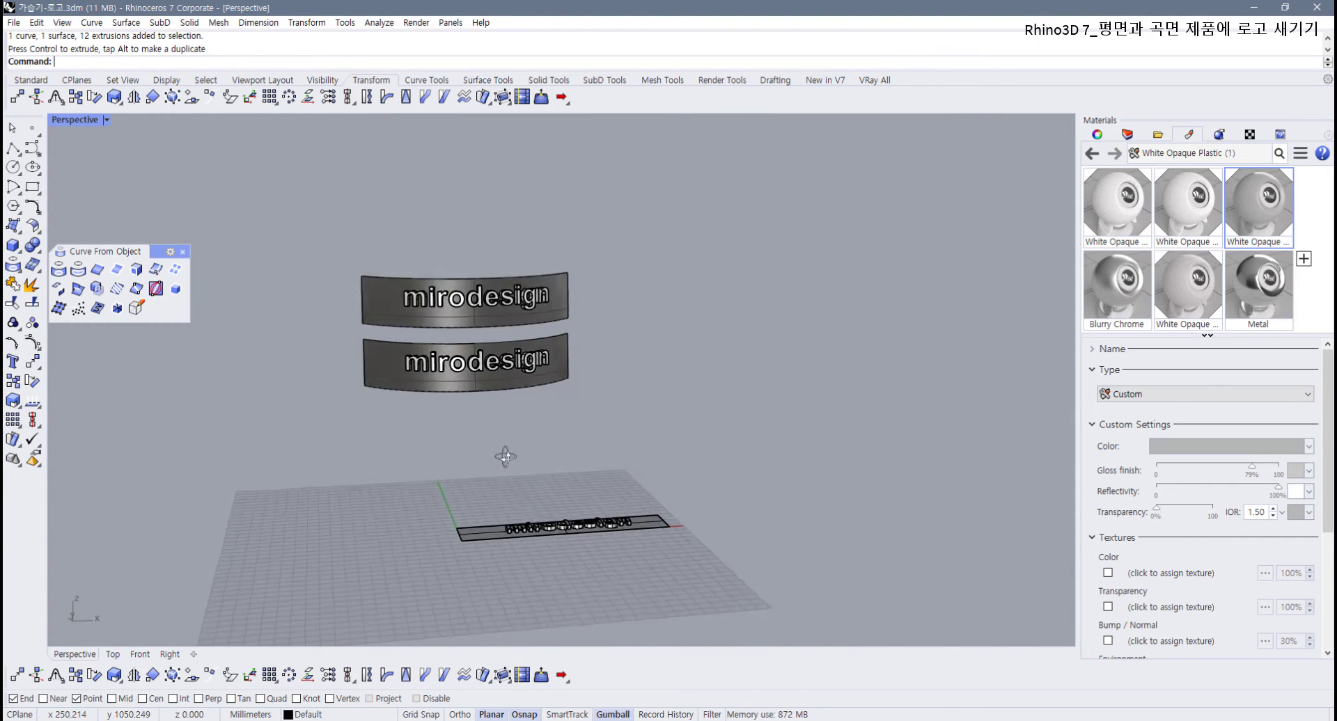
# Step: Delete the rigid lettering from the lower curved panel, keeping the panel itself
pyautogui.scroll(4, 508, 446)
pyautogui.moveTo(312, 411); pyautogui.dragTo(583, 297)
pyautogui.press('Delete')
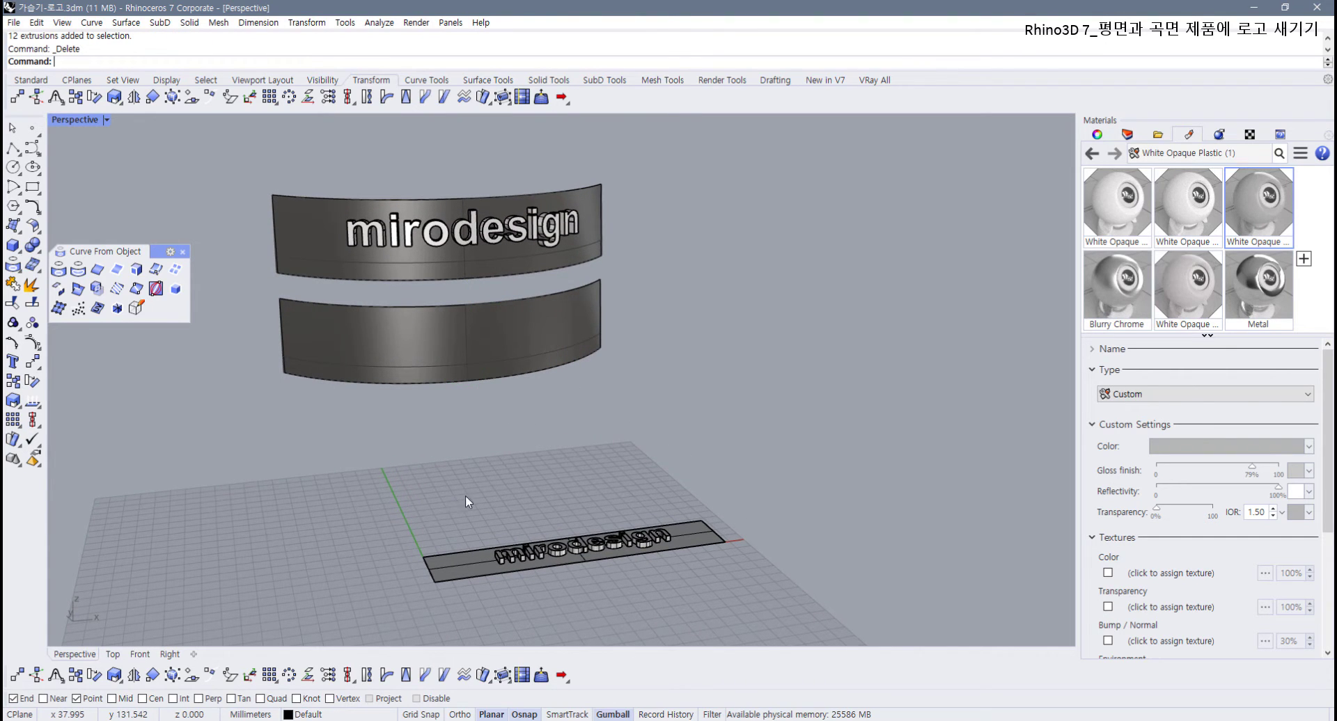
# Step: Flow the flat lettering onto the lower curved panel with Rigid=No, matching the lower-left corners of both surfaces
pyautogui.moveTo(466, 495); pyautogui.dragTo(675, 570)
pyautogui.moveTo(676, 570); pyautogui.dragTo(567, 505, button='right')
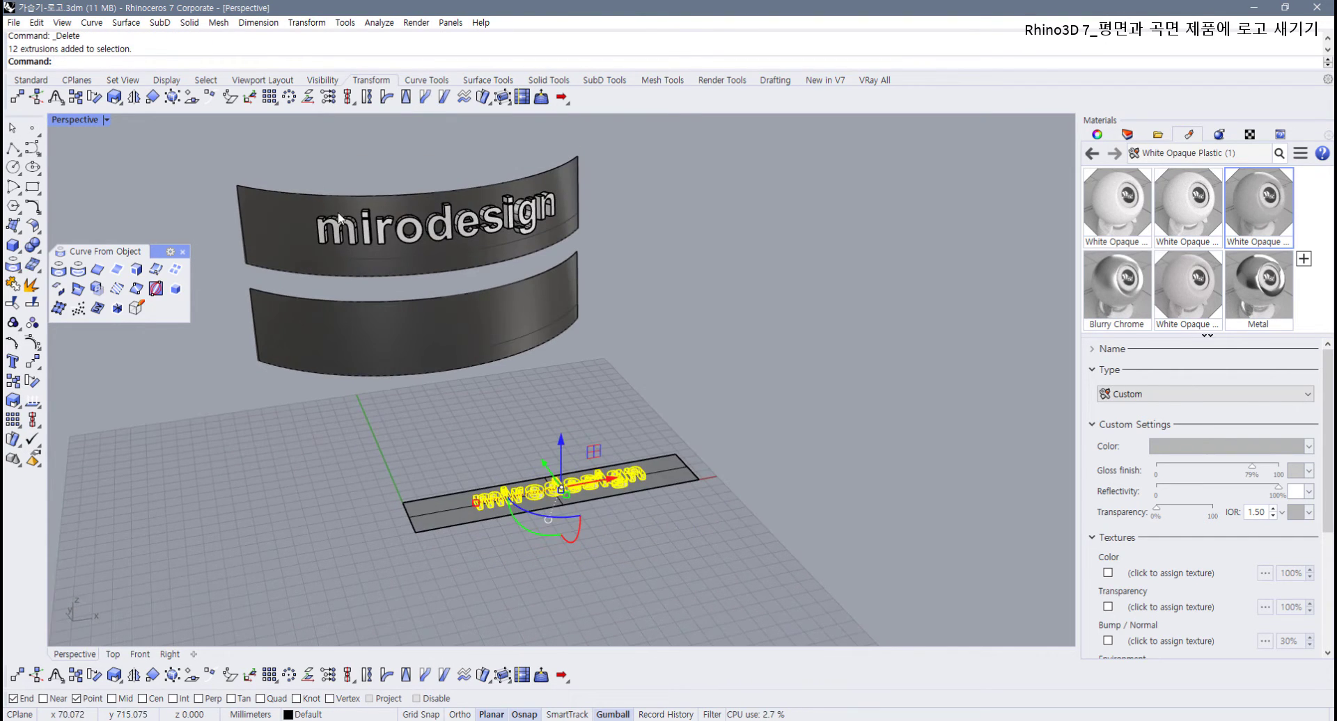
pyautogui.click(463, 97)
pyautogui.click(247, 63)
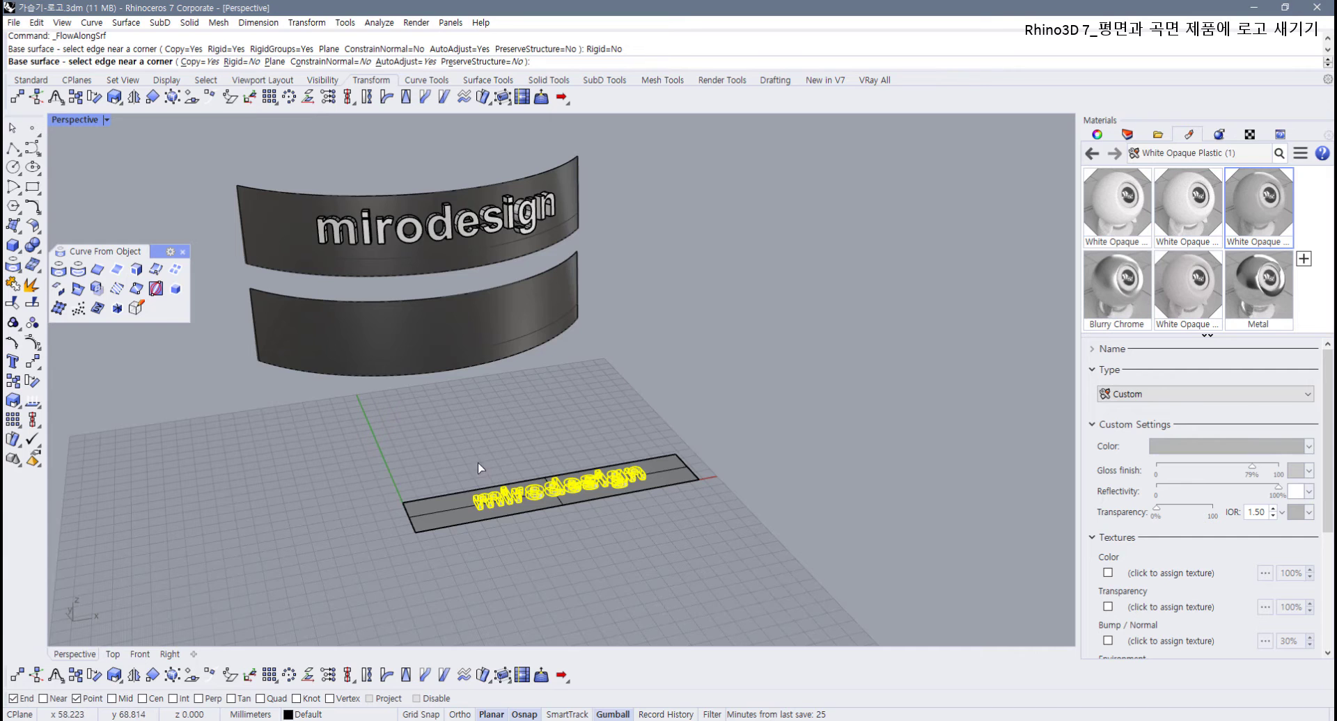
pyautogui.scroll(3, 428, 535)
pyautogui.click(427, 532)
pyautogui.scroll(-3, 266, 391)
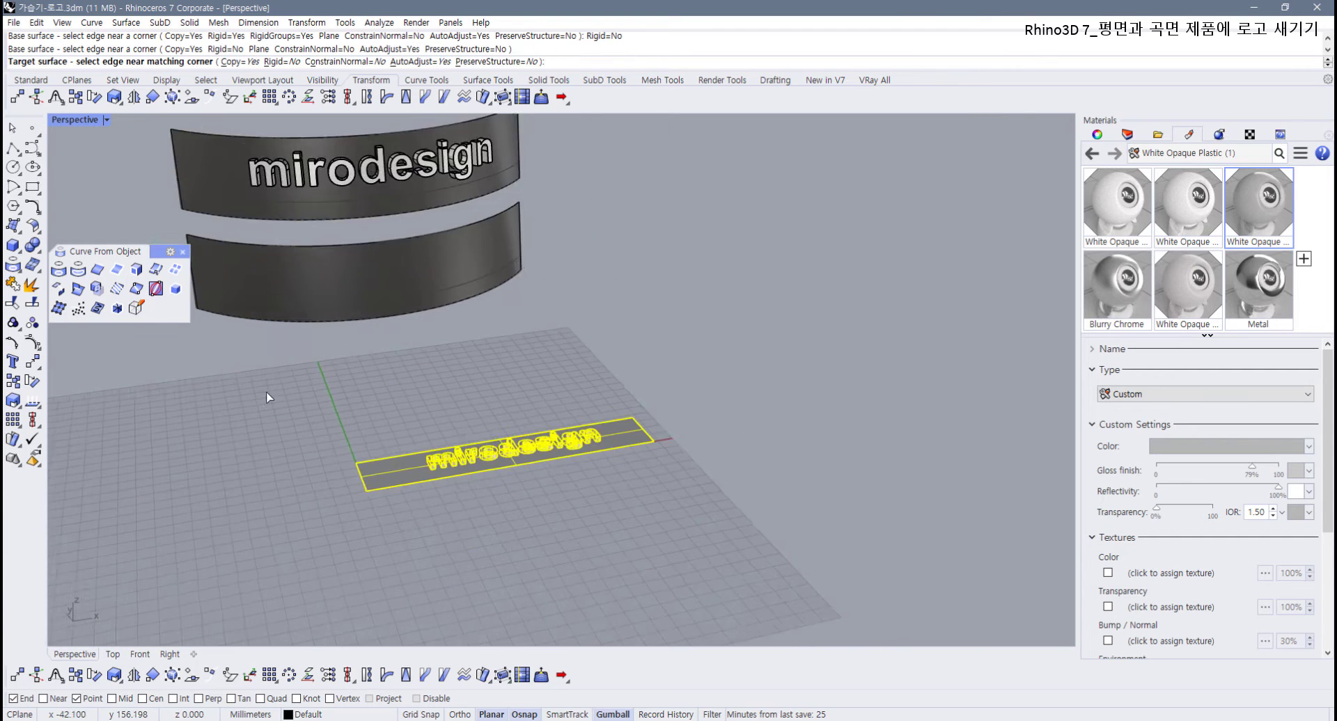
pyautogui.scroll(3, 266, 392)
pyautogui.click(327, 390)
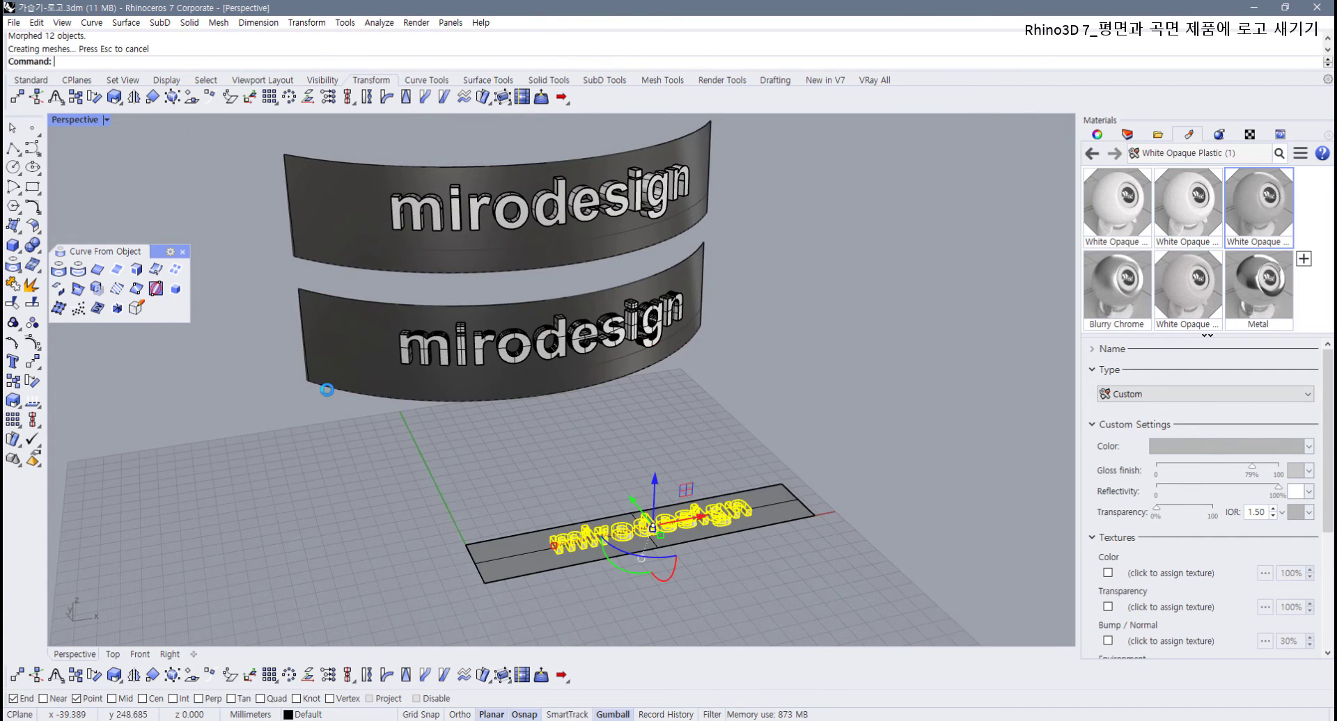
# Step: Move the non-rigid lettering up from the lower panel to just above the rigid lettering and compare the letter shapes closely
pyautogui.moveTo(518, 356); pyautogui.dragTo(389, 382, button='right')
pyautogui.moveTo(299, 357); pyautogui.dragTo(705, 474)
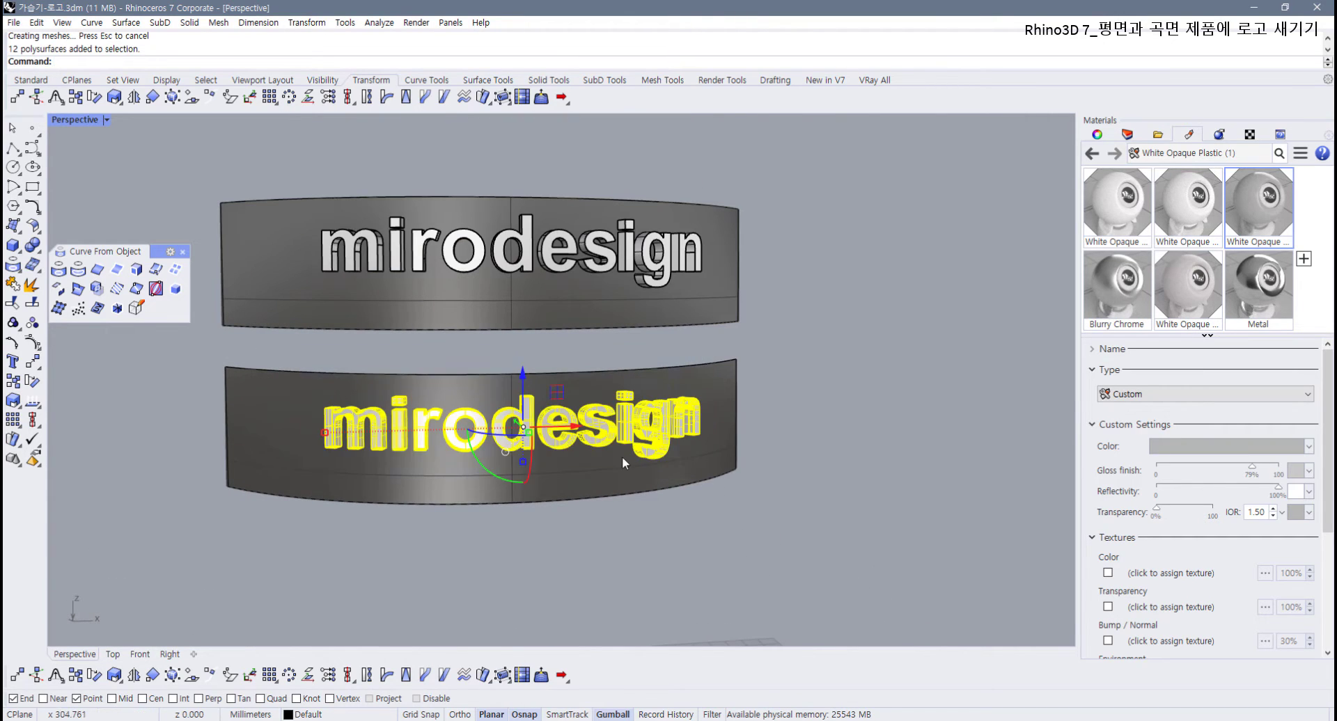
pyautogui.keyDown('shift'); pyautogui.moveTo(621, 456); pyautogui.dragTo(605, 495, button='right'); pyautogui.keyUp('shift')
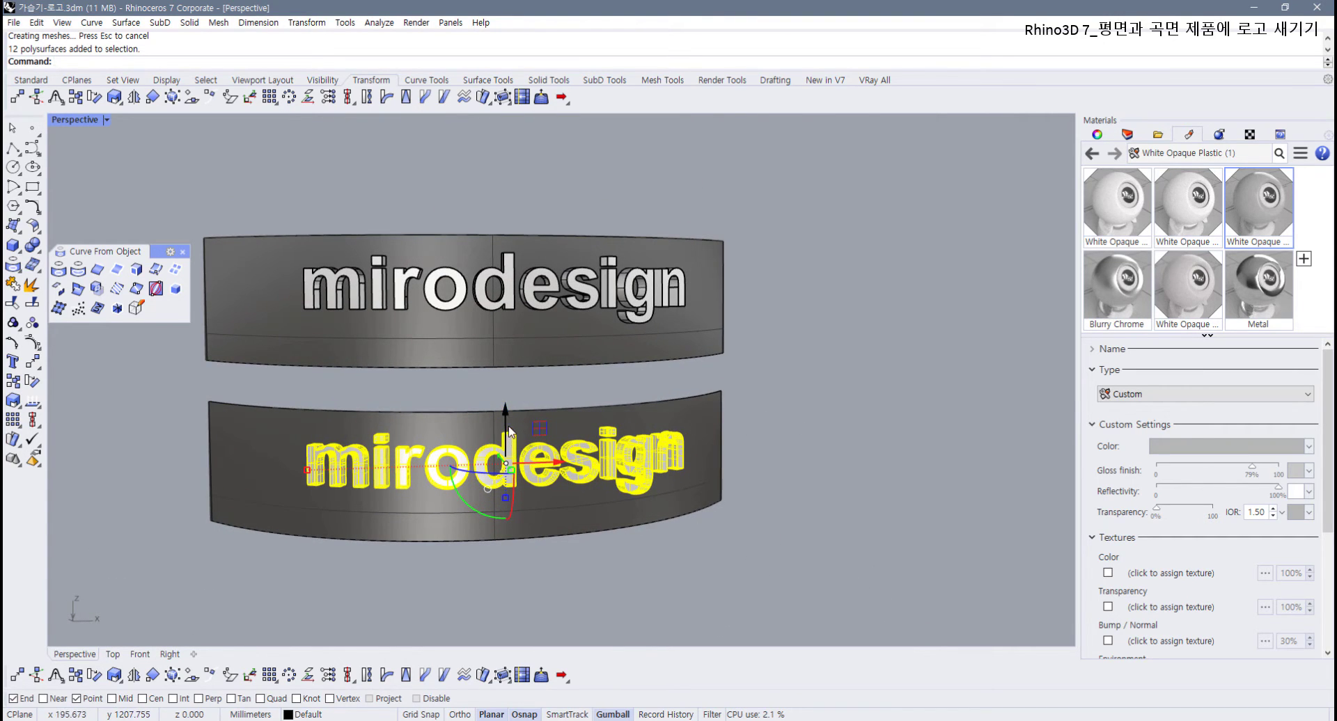
pyautogui.moveTo(509, 429); pyautogui.dragTo(544, 198)
pyautogui.press('Escape')
pyautogui.scroll(8, 478, 320)
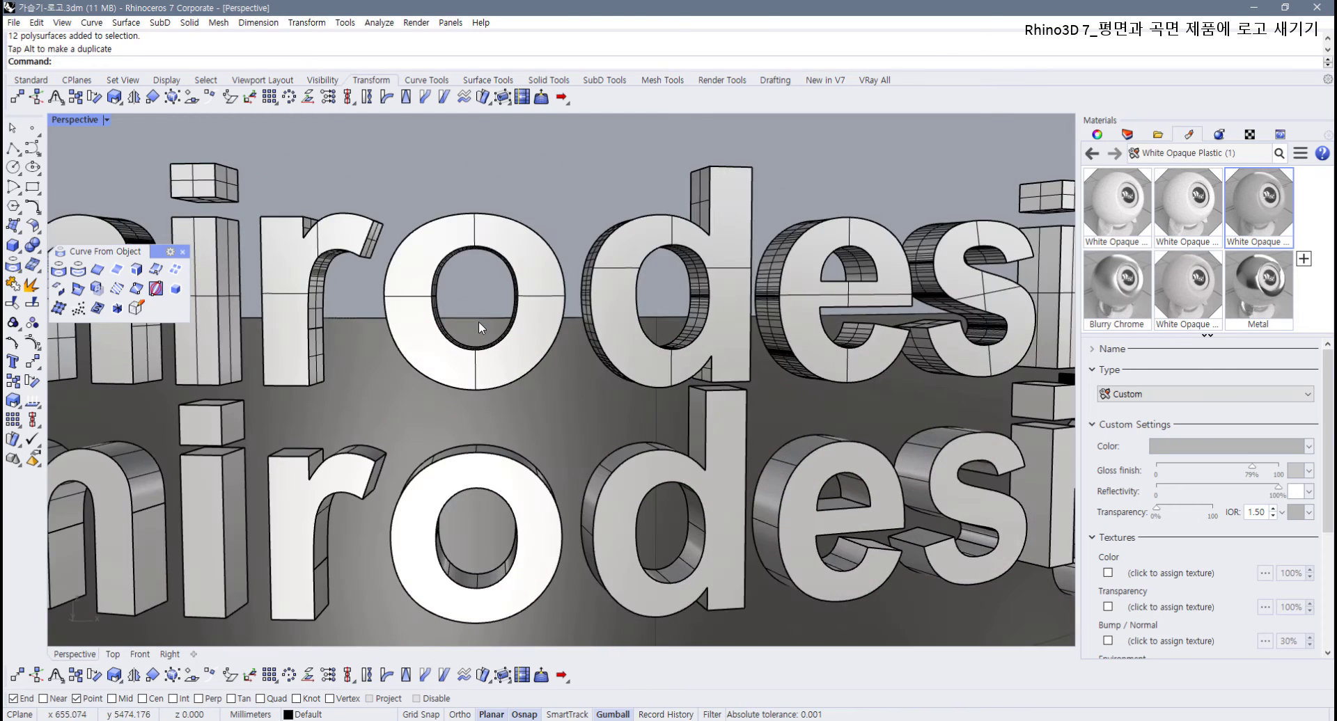
pyautogui.scroll(-4, 449, 320)
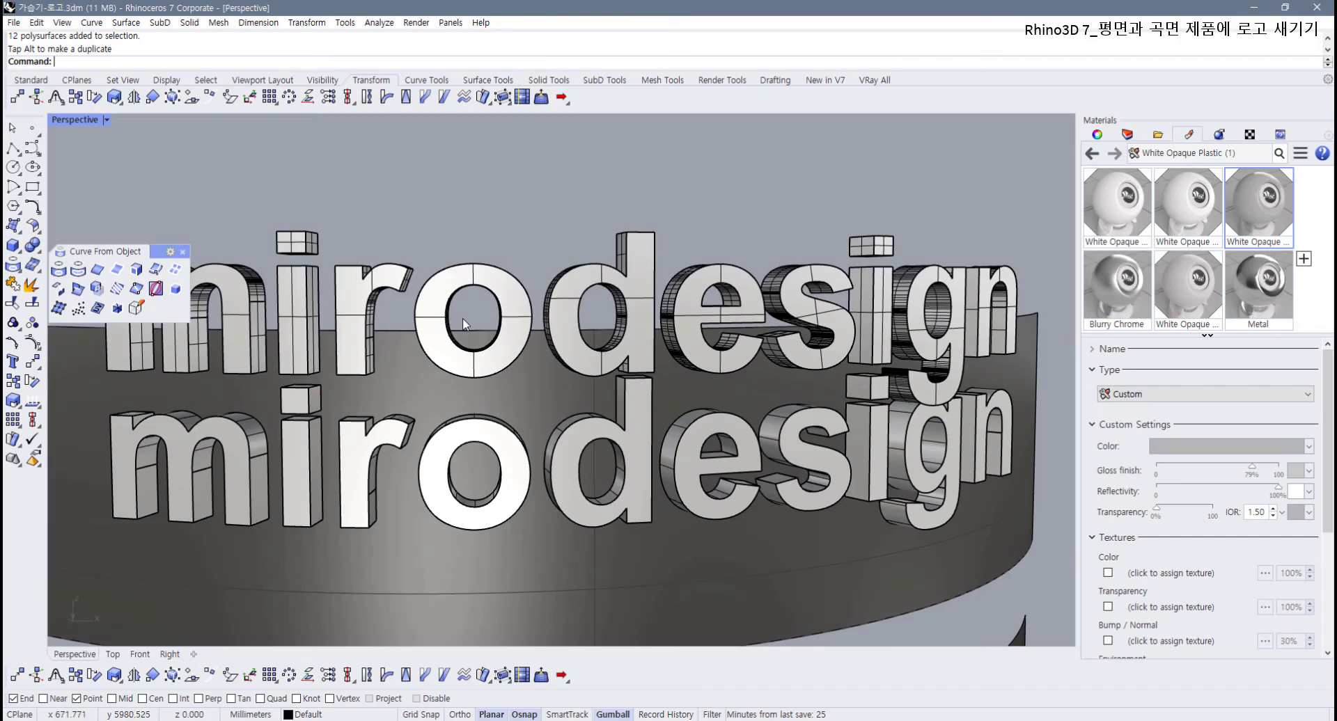
pyautogui.moveTo(463, 324); pyautogui.dragTo(453, 378, button='right')
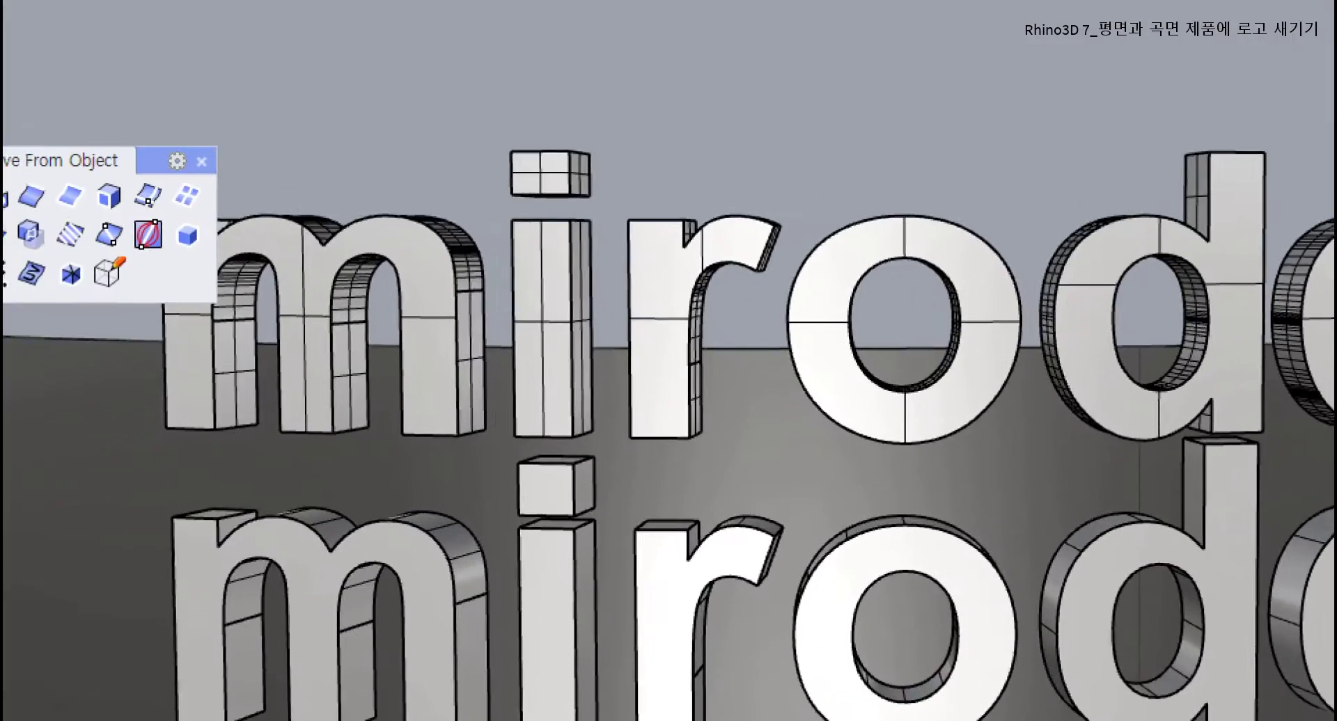
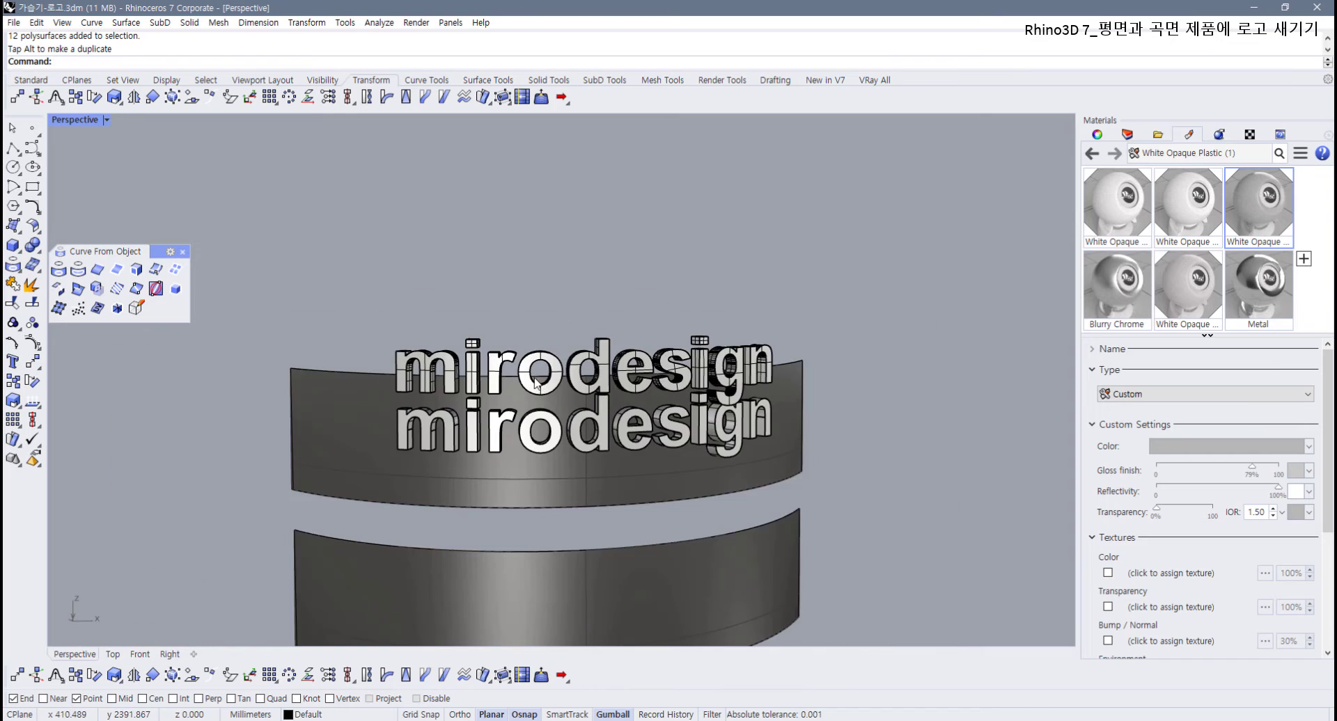
# Step: Delete the upper duplicate panel together with both comparison sets of lettering
pyautogui.keyDown('shift'); pyautogui.moveTo(536, 383); pyautogui.dragTo(511, 319, button='right'); pyautogui.keyUp('shift')
pyautogui.moveTo(775, 245); pyautogui.dragTo(330, 398)
pyautogui.press('Delete')
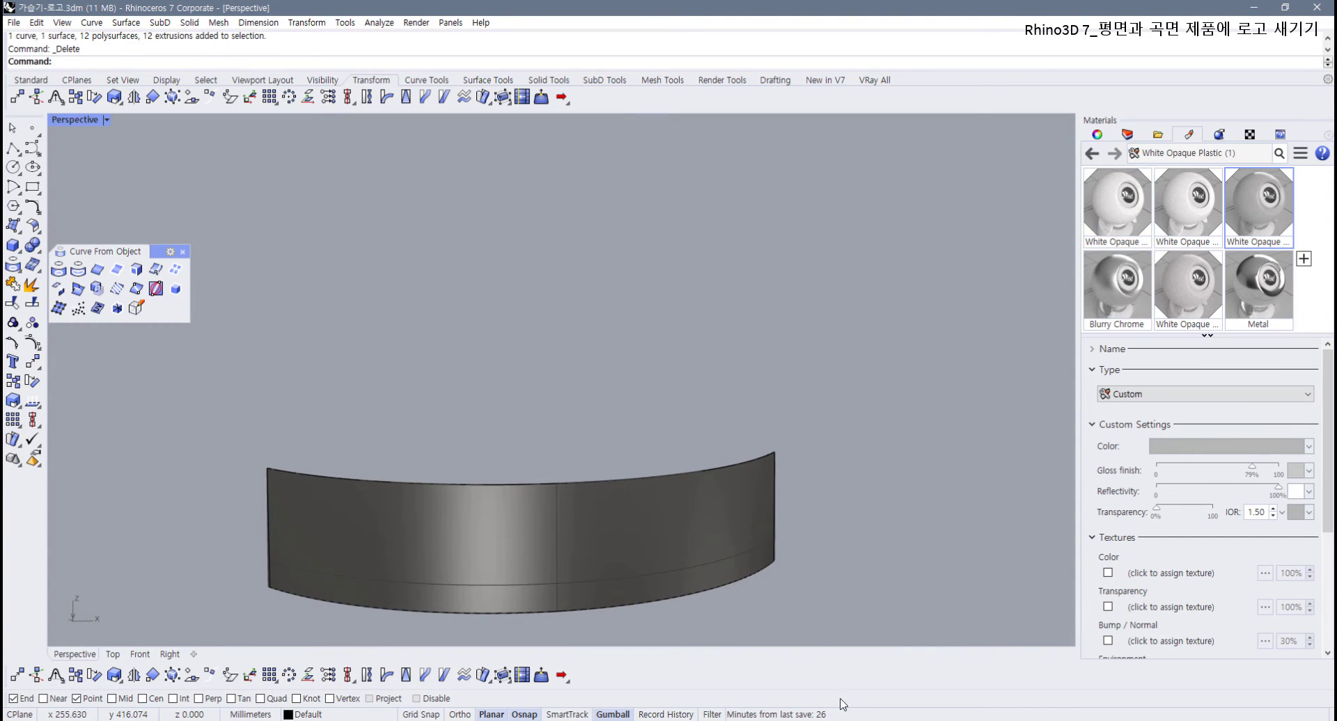
# Step: Flow the flat lettering onto the curved panel with Rigid=Yes, matching the lower-left corners of both surfaces
pyautogui.scroll(-5, 653, 477)
pyautogui.scroll(6, 601, 482)
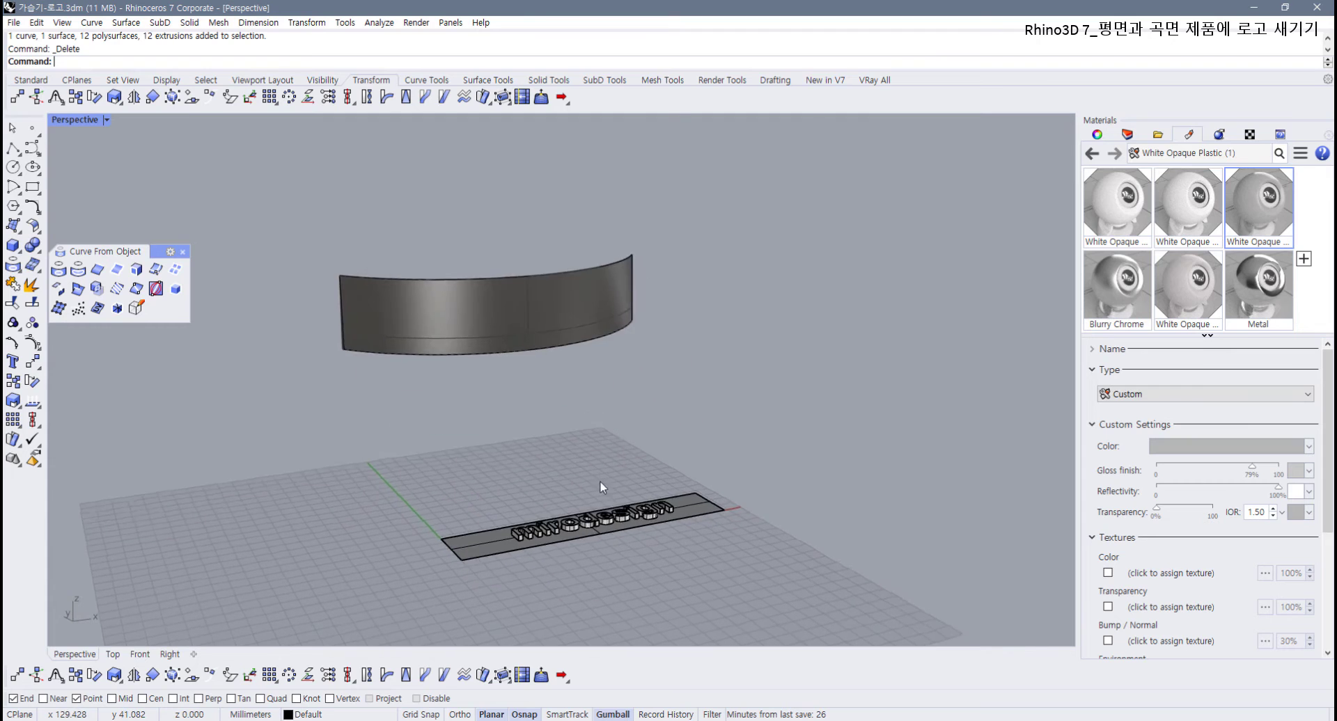
pyautogui.moveTo(491, 426); pyautogui.dragTo(749, 567)
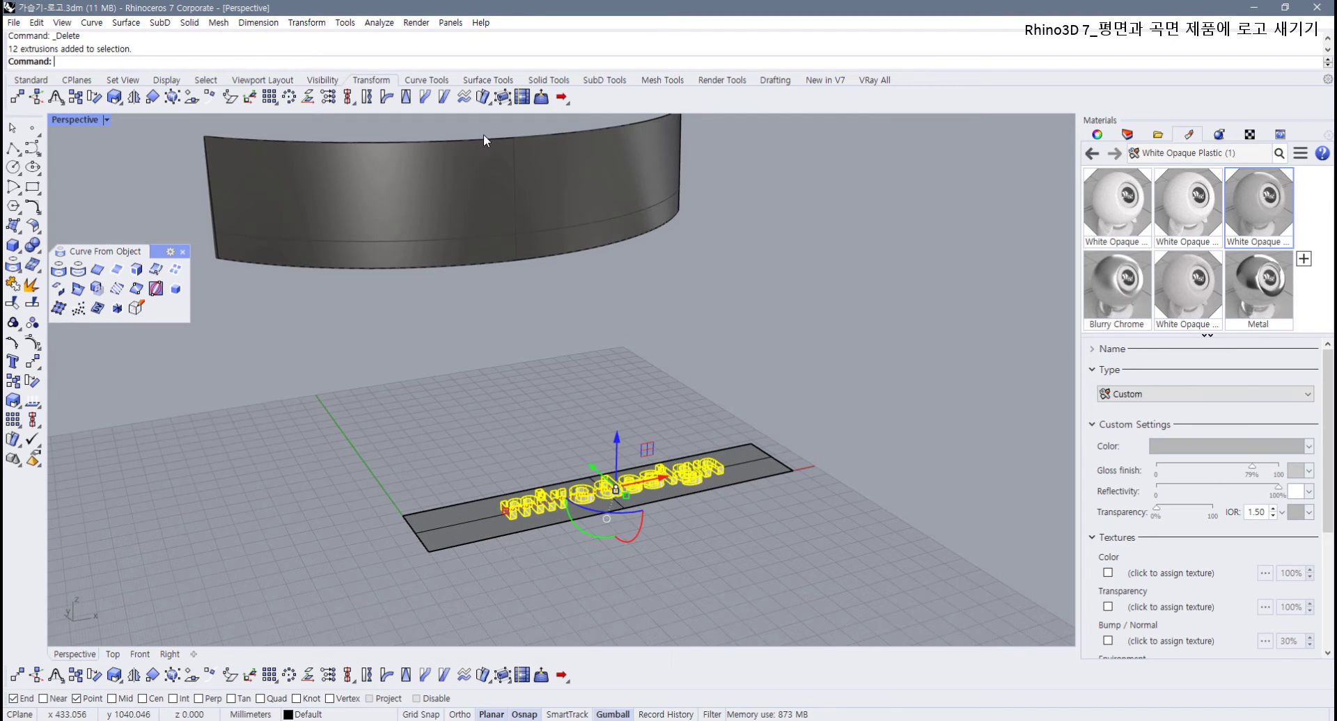
pyautogui.click(483, 97)
pyautogui.click(454, 549)
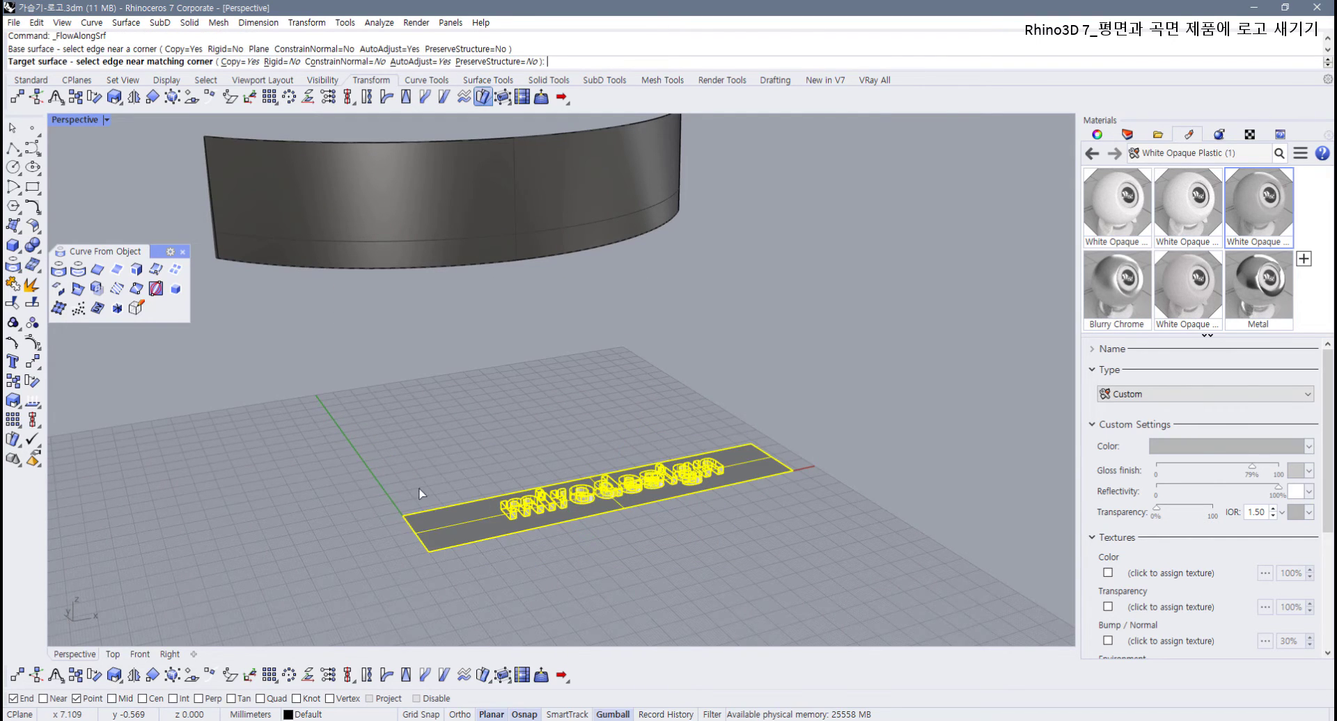
pyautogui.click(289, 62)
pyautogui.click(237, 266)
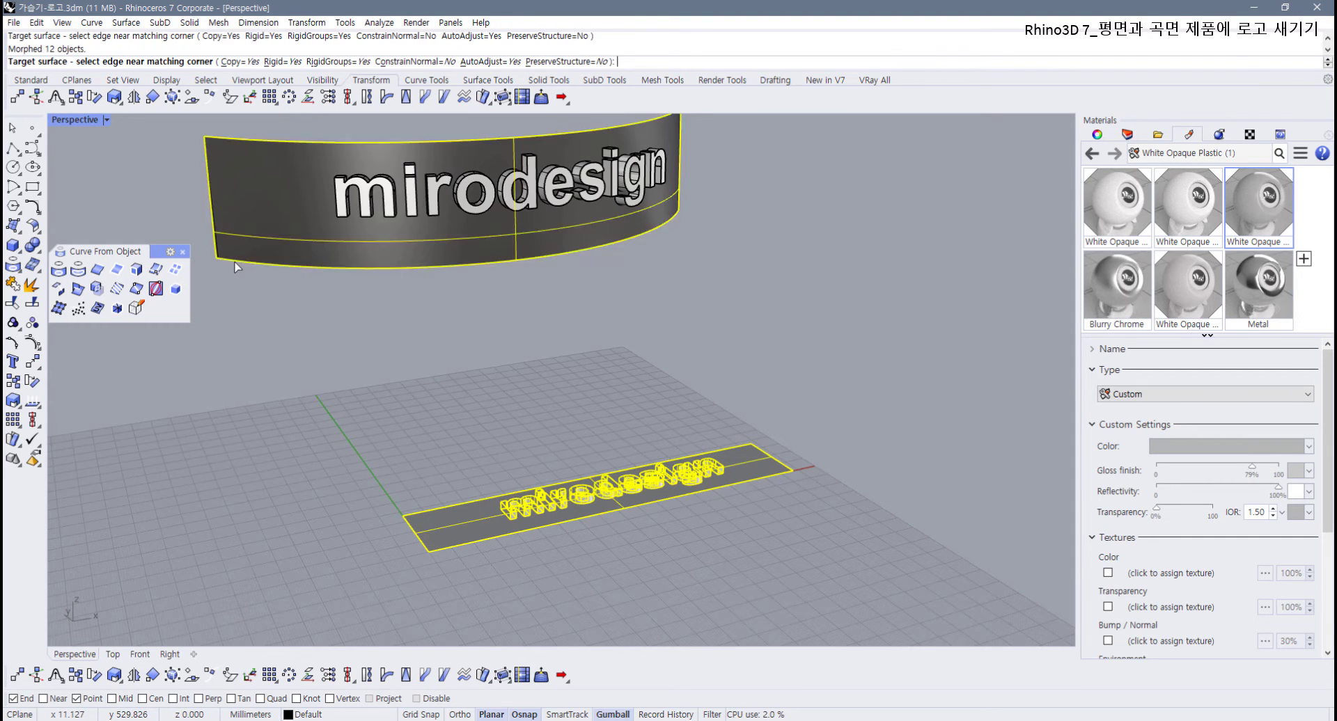
# Step: Examine how the rigid lettering sits on the curved panel, and undo the surface flow
pyautogui.moveTo(527, 259); pyautogui.dragTo(457, 203, button='right')
pyautogui.scroll(5, 424, 309)
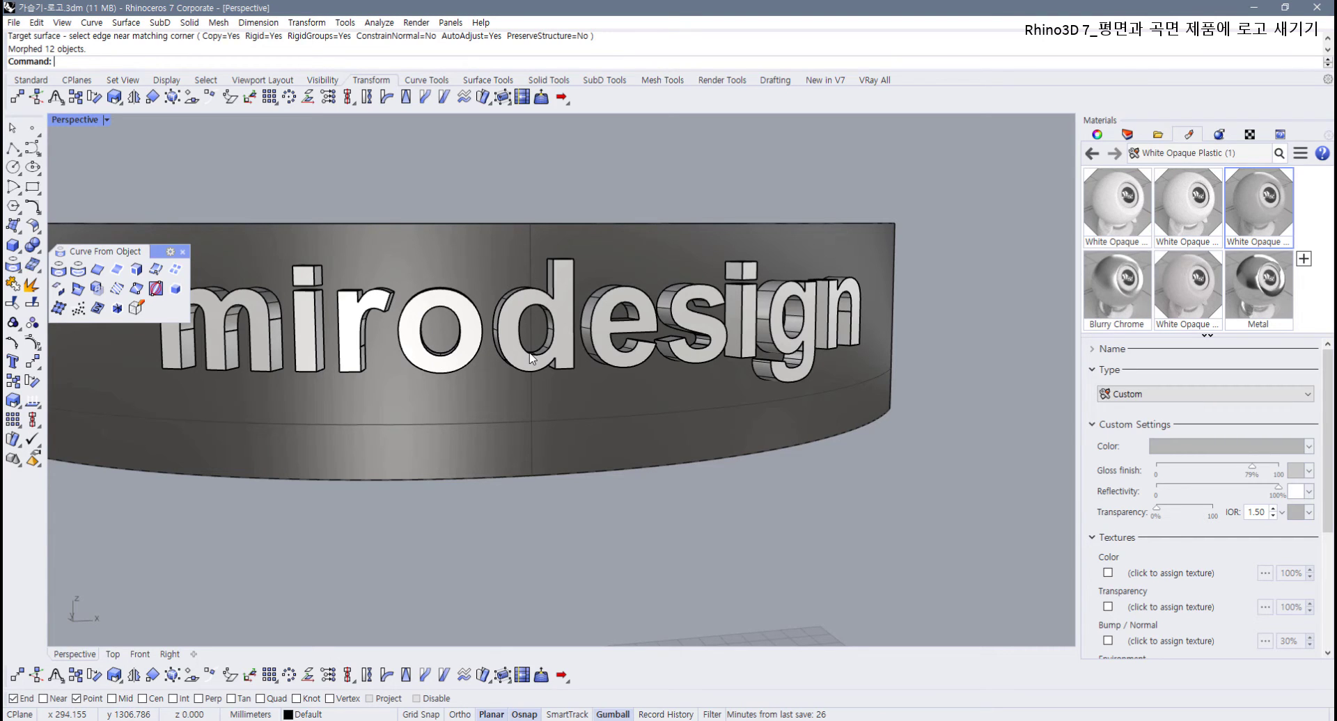
pyautogui.scroll(-6, 532, 415)
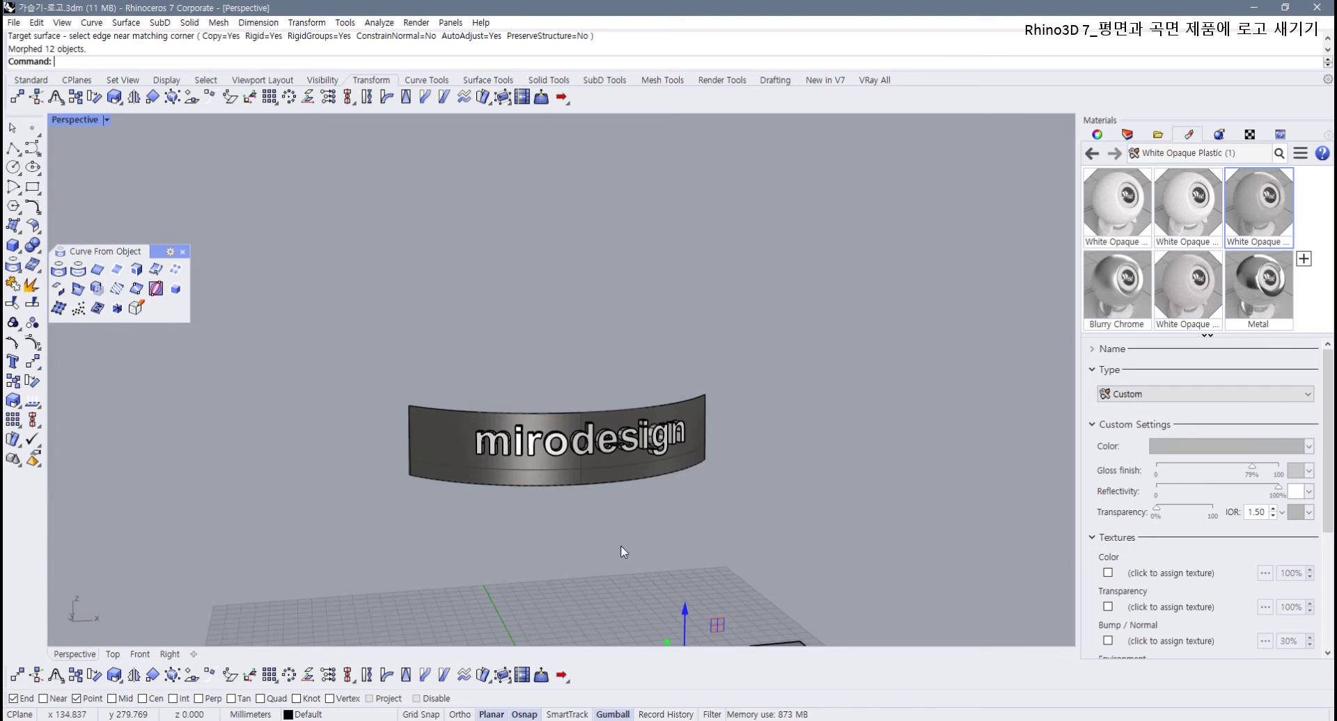
pyautogui.moveTo(543, 511); pyautogui.dragTo(544, 476, button='right')
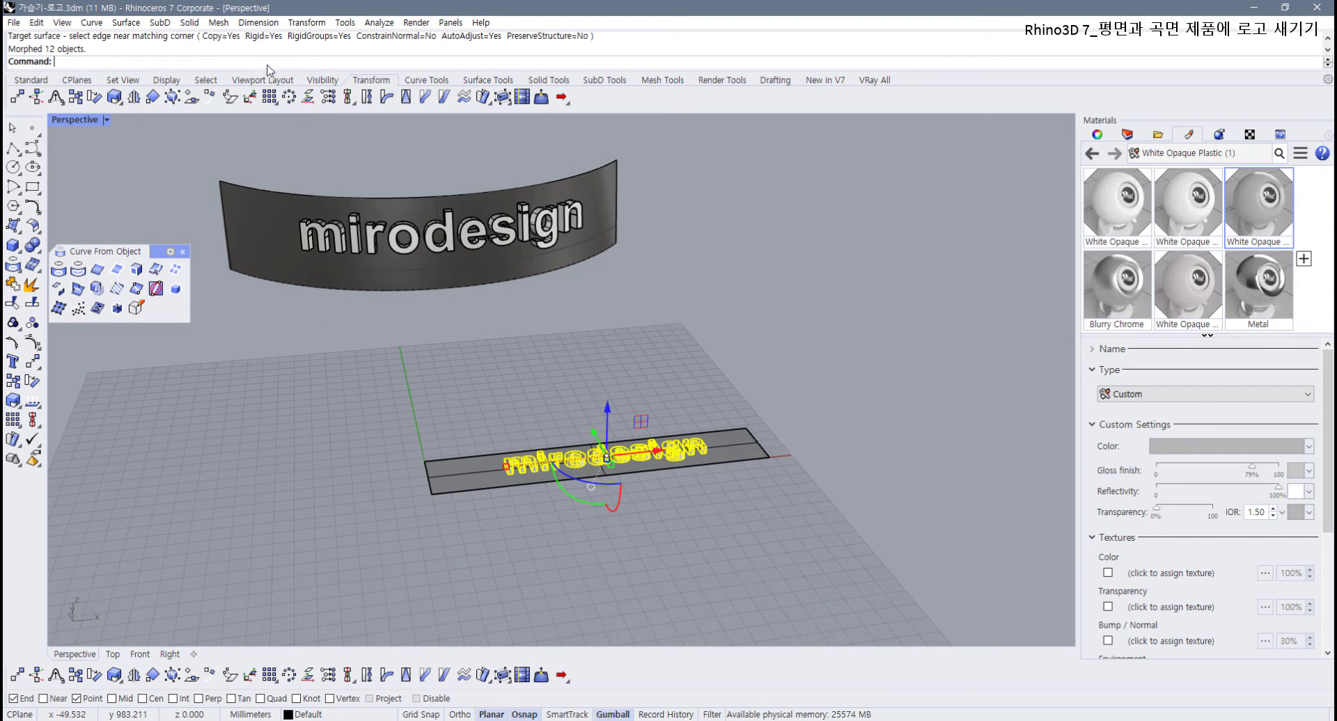
pyautogui.scroll(1, 527, 471)
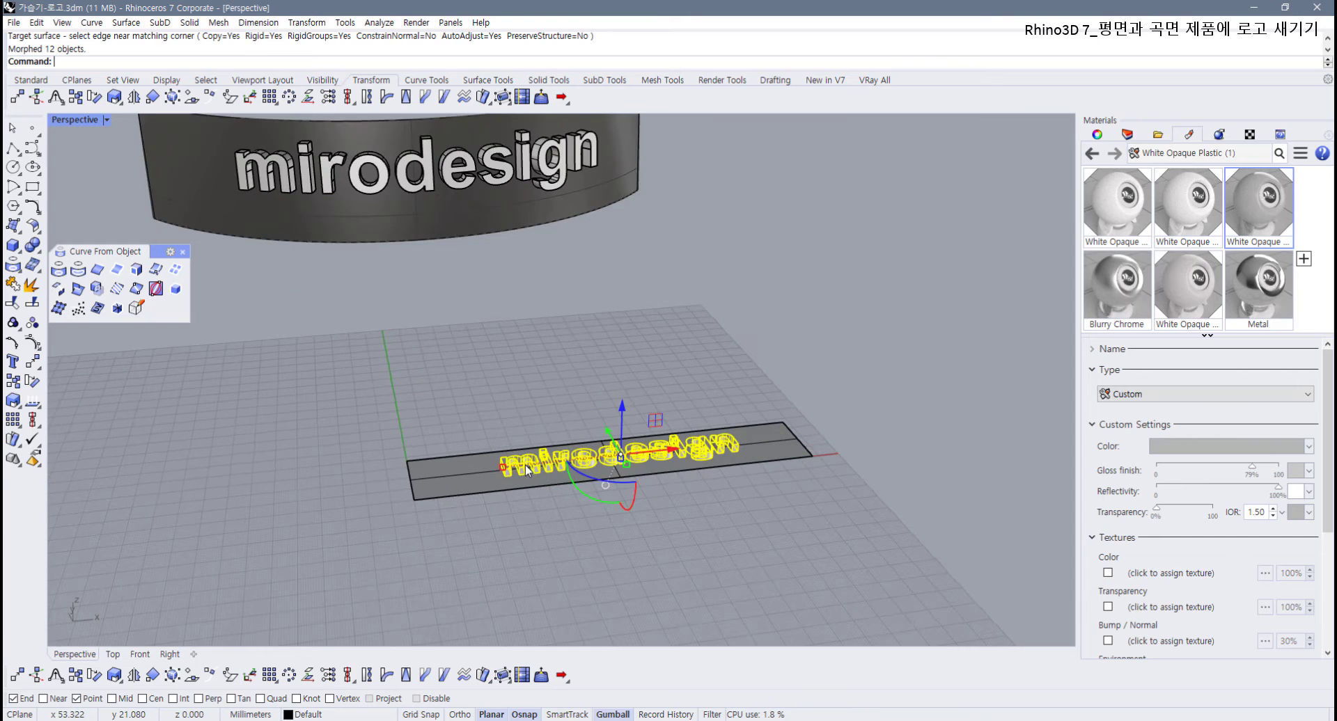
pyautogui.keyDown('shift'); pyautogui.moveTo(345, 203); pyautogui.dragTo(387, 259, button='right'); pyautogui.keyUp('shift')
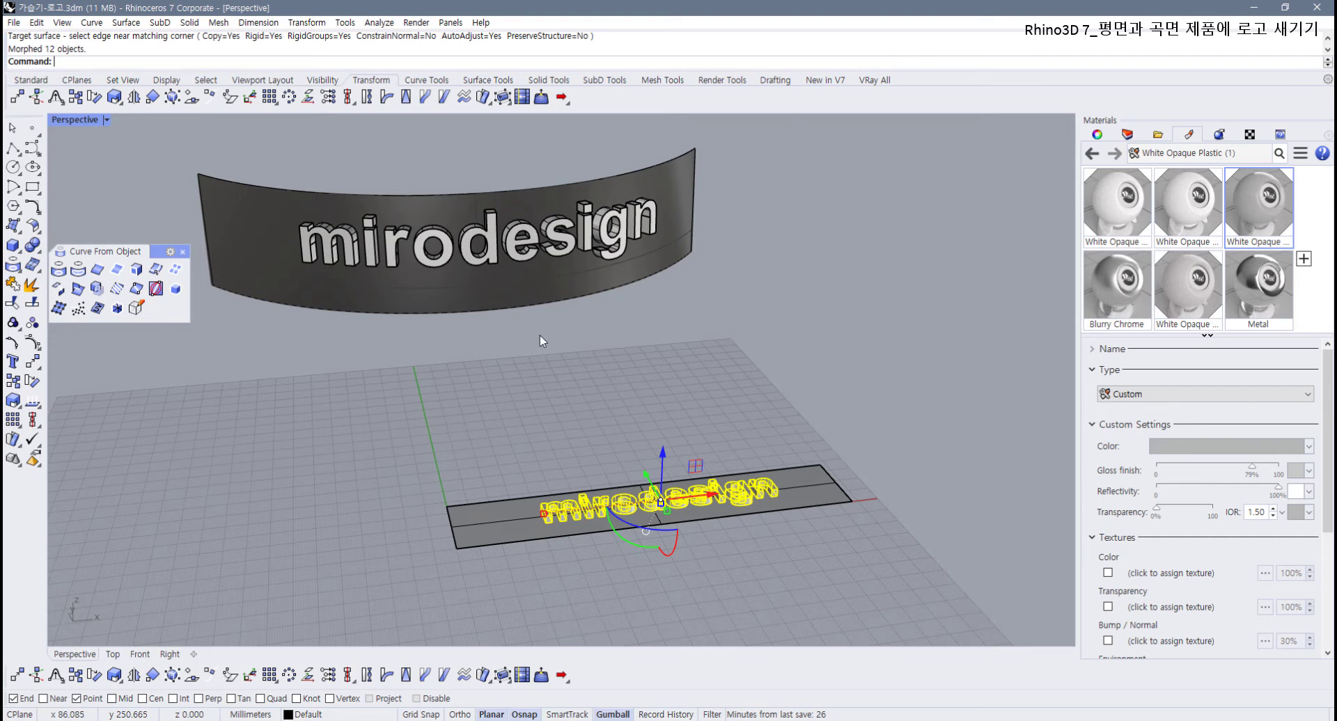
pyautogui.moveTo(541, 337); pyautogui.dragTo(353, 252, button='right')
pyautogui.hotkey('ctrl', 'z')
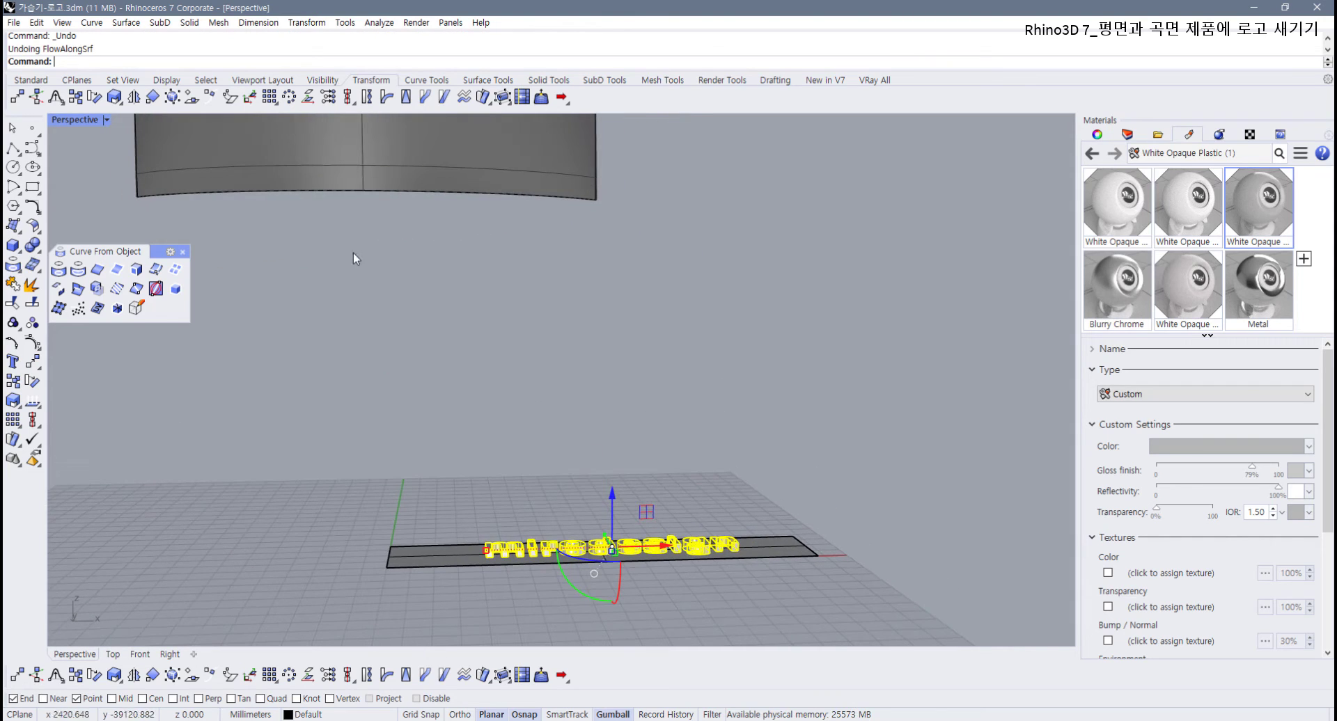
# Step: Lower the solid lettering in the Front view by about half its thickness so it passes through the flat base surface
pyautogui.doubleClick(72, 119)
pyautogui.moveTo(285, 528); pyautogui.dragTo(319, 449, button='right')
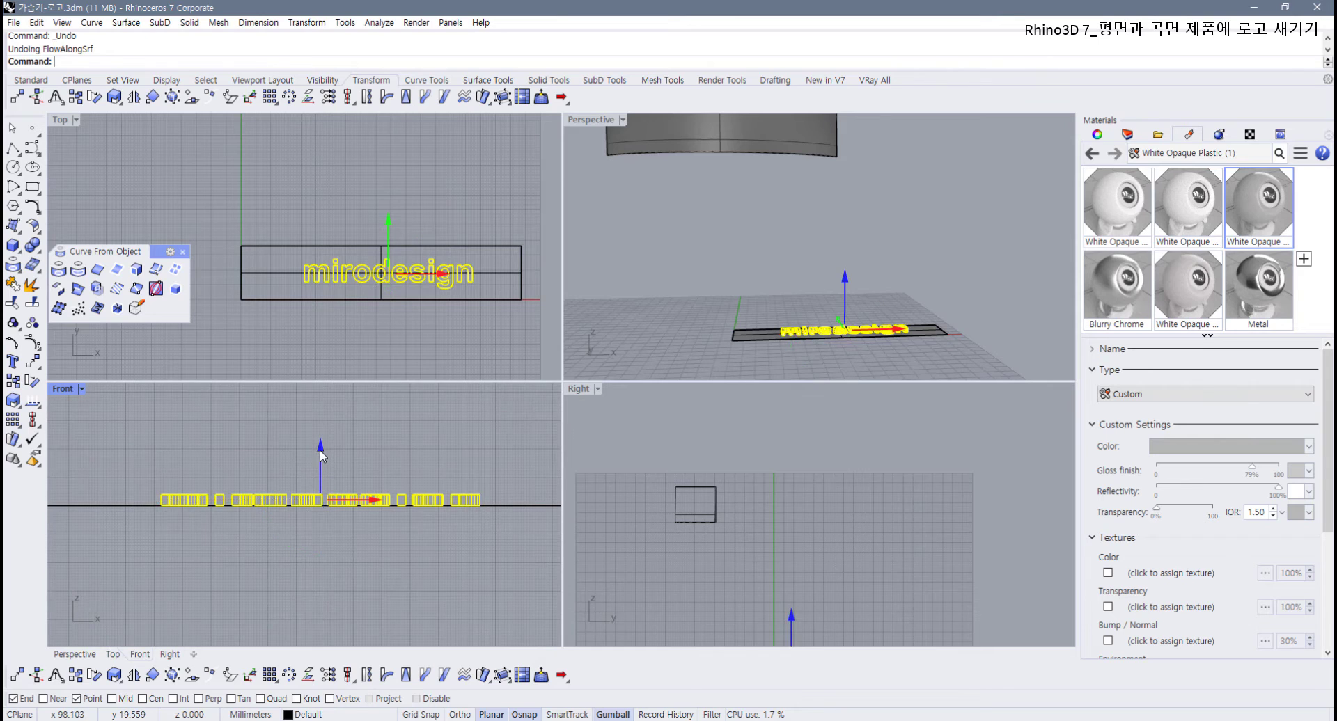
pyautogui.moveTo(321, 457); pyautogui.dragTo(332, 468)
pyautogui.scroll(3, 303, 491)
pyautogui.click(702, 287)
pyautogui.moveTo(708, 282); pyautogui.dragTo(778, 332, button='right')
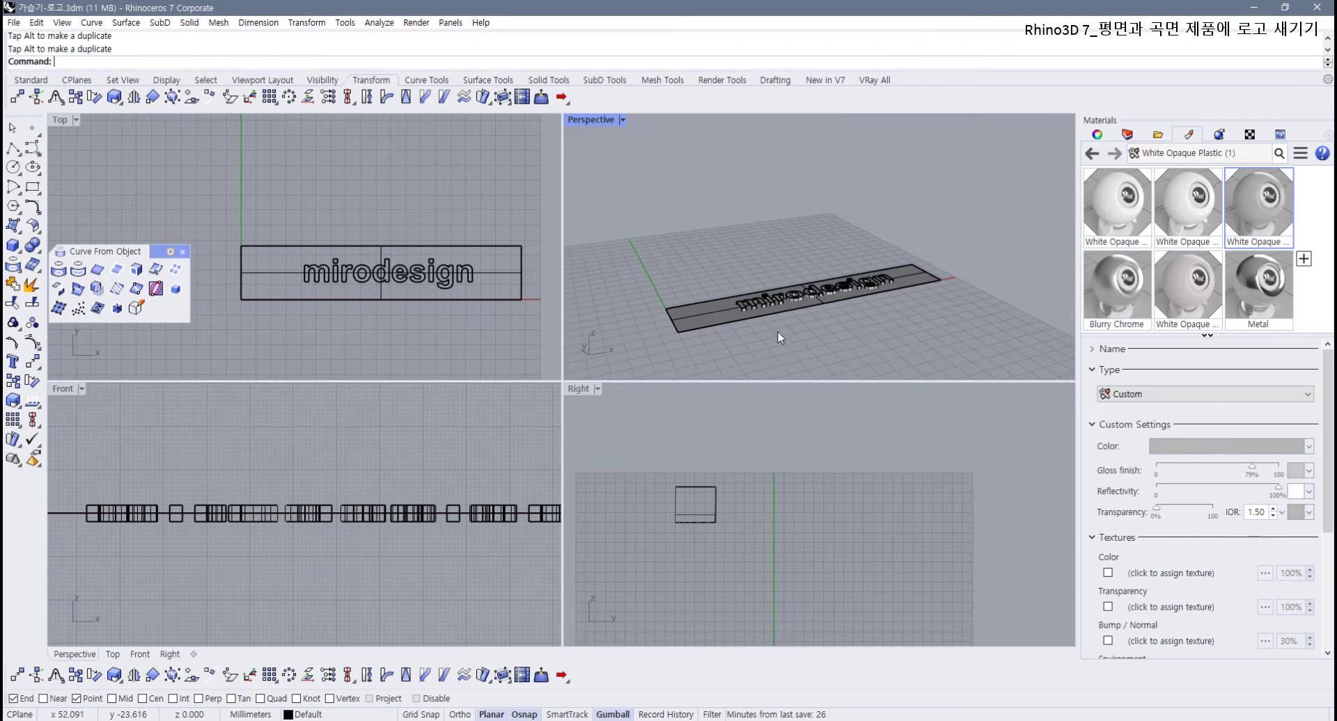
# Step: Flow the lowered lettering from the flat surface onto the curved panel with Rigid=Yes, matching the lower-left corners
pyautogui.scroll(3, 724, 321)
pyautogui.click(722, 322)
pyautogui.moveTo(710, 192); pyautogui.dragTo(973, 348)
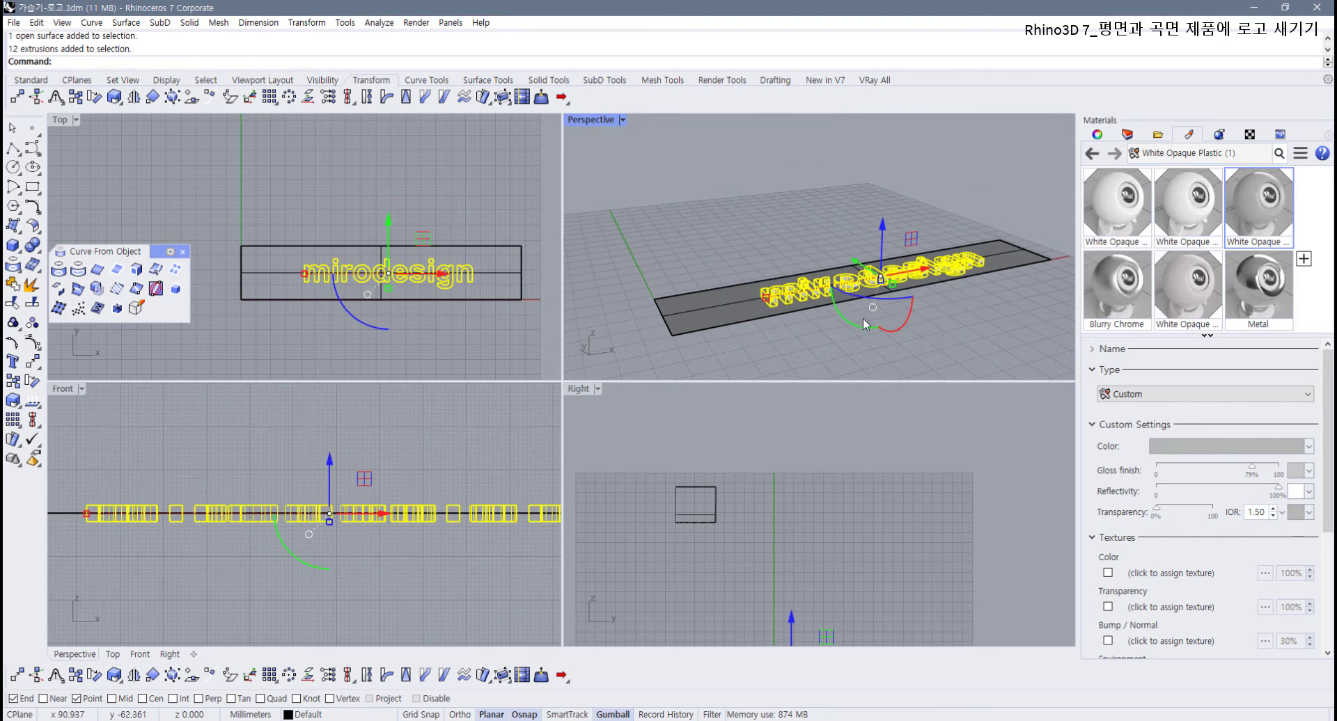
pyautogui.click(483, 98)
pyautogui.scroll(-1, 645, 261)
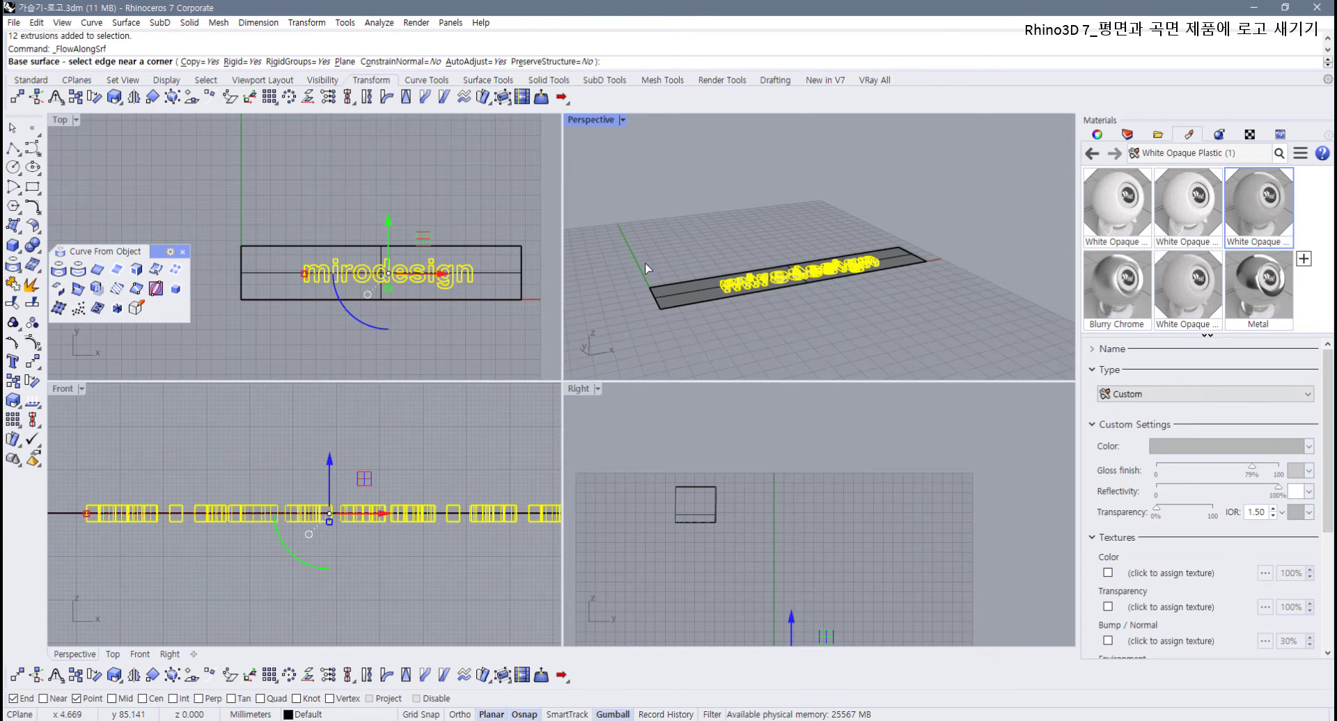
pyautogui.click(677, 312)
pyautogui.scroll(-3, 685, 311)
pyautogui.scroll(2, 630, 241)
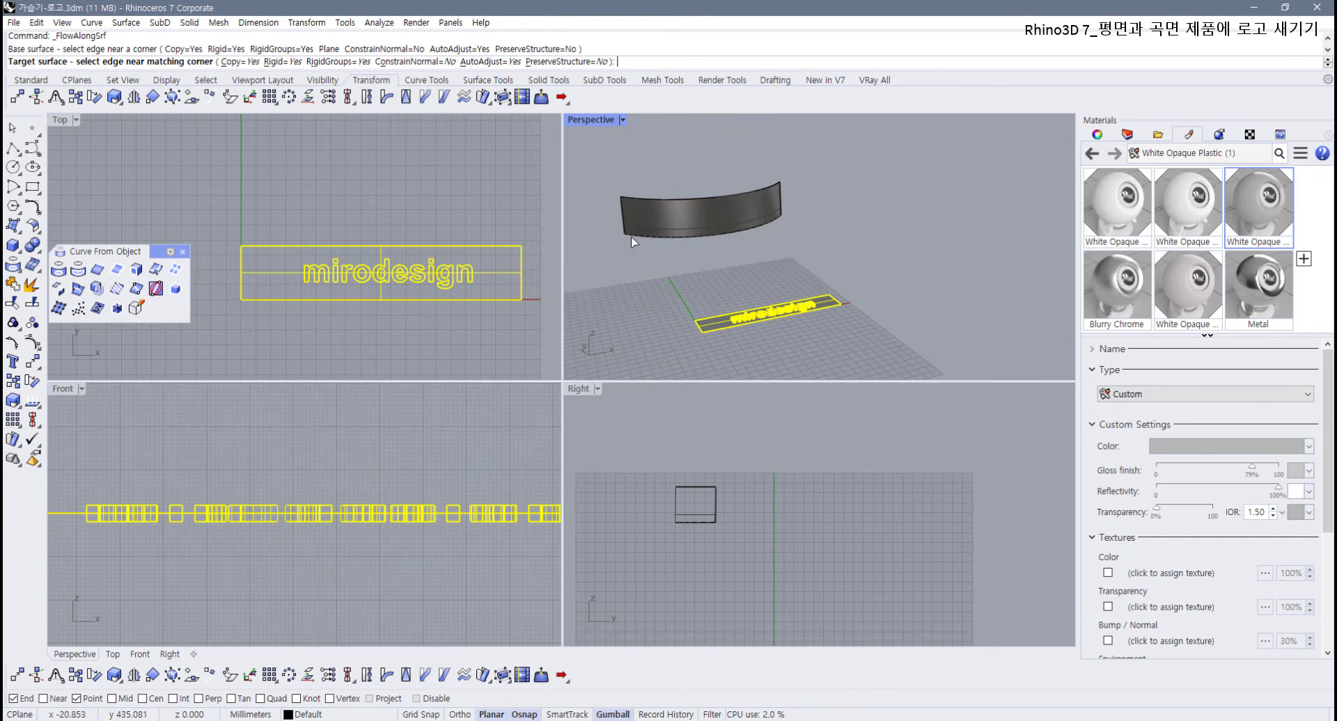
pyautogui.click(632, 236)
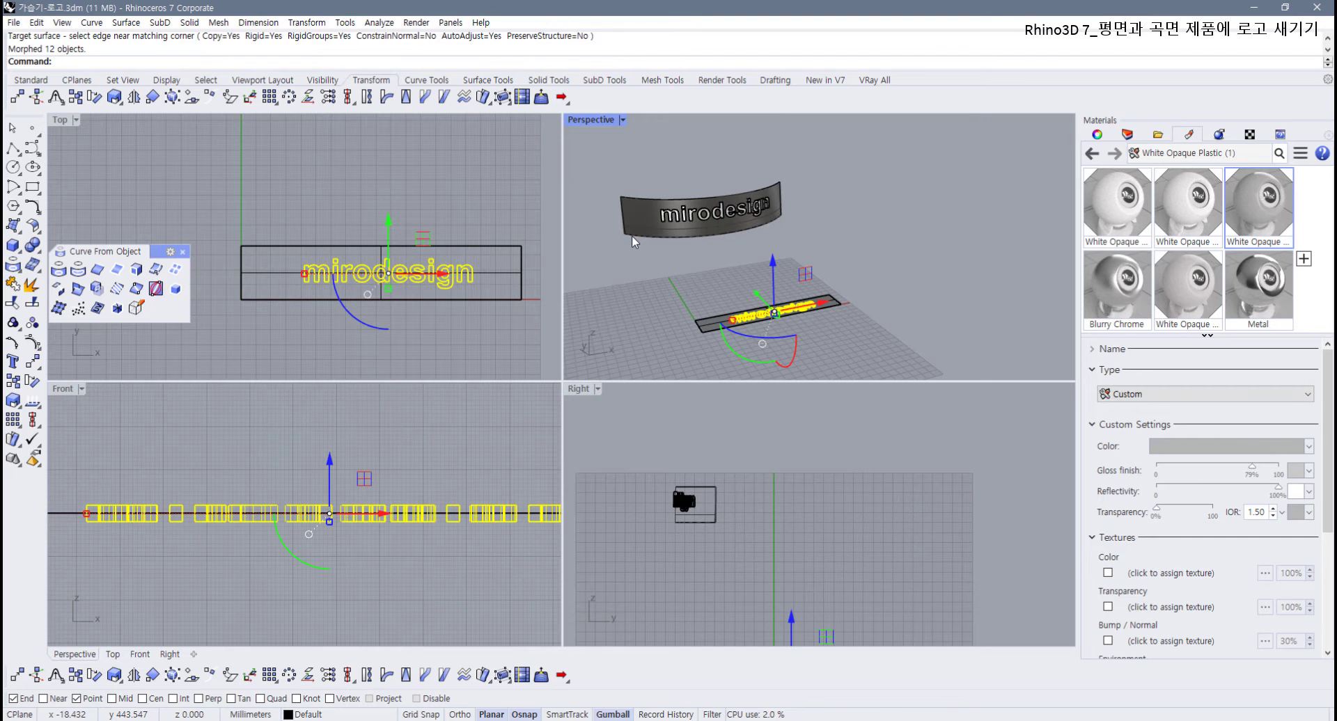
# Step: Examine from the front, side and back how the flowed letters intersect the curved panel
pyautogui.doubleClick(590, 120)
pyautogui.scroll(6, 412, 396)
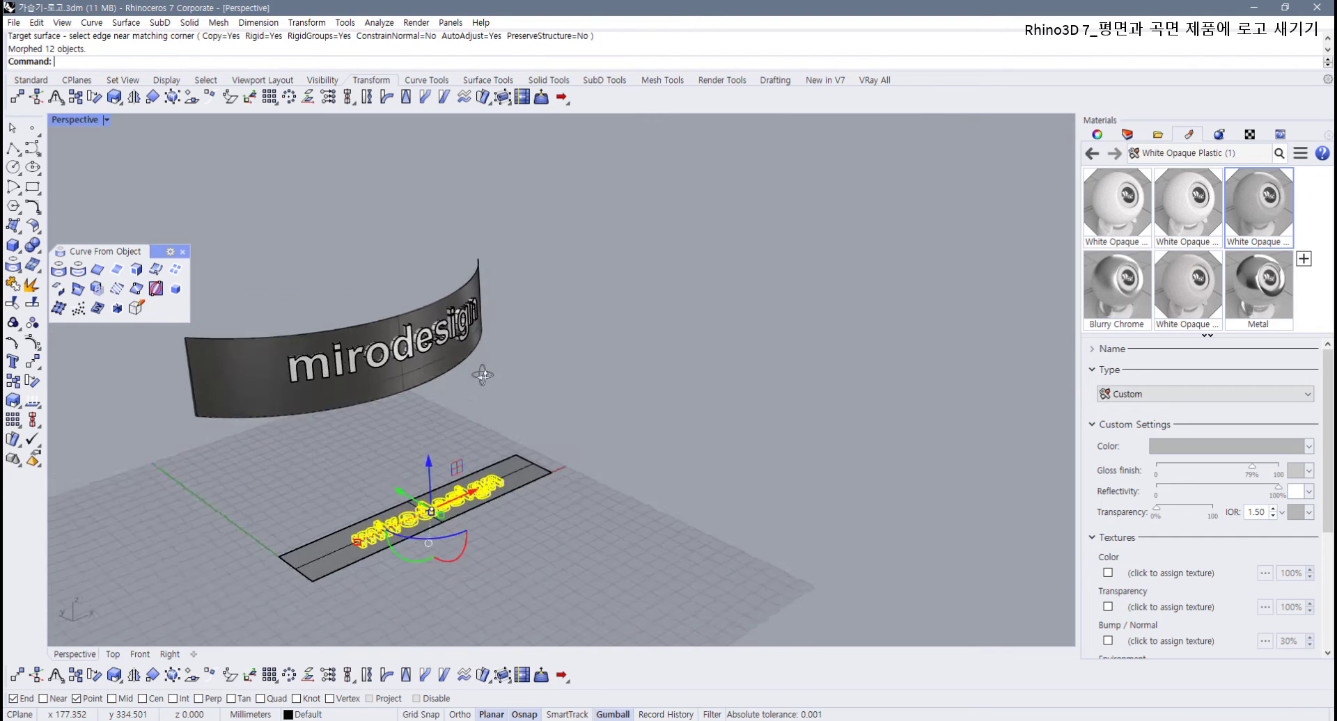
pyautogui.moveTo(480, 412); pyautogui.dragTo(528, 403, button='right')
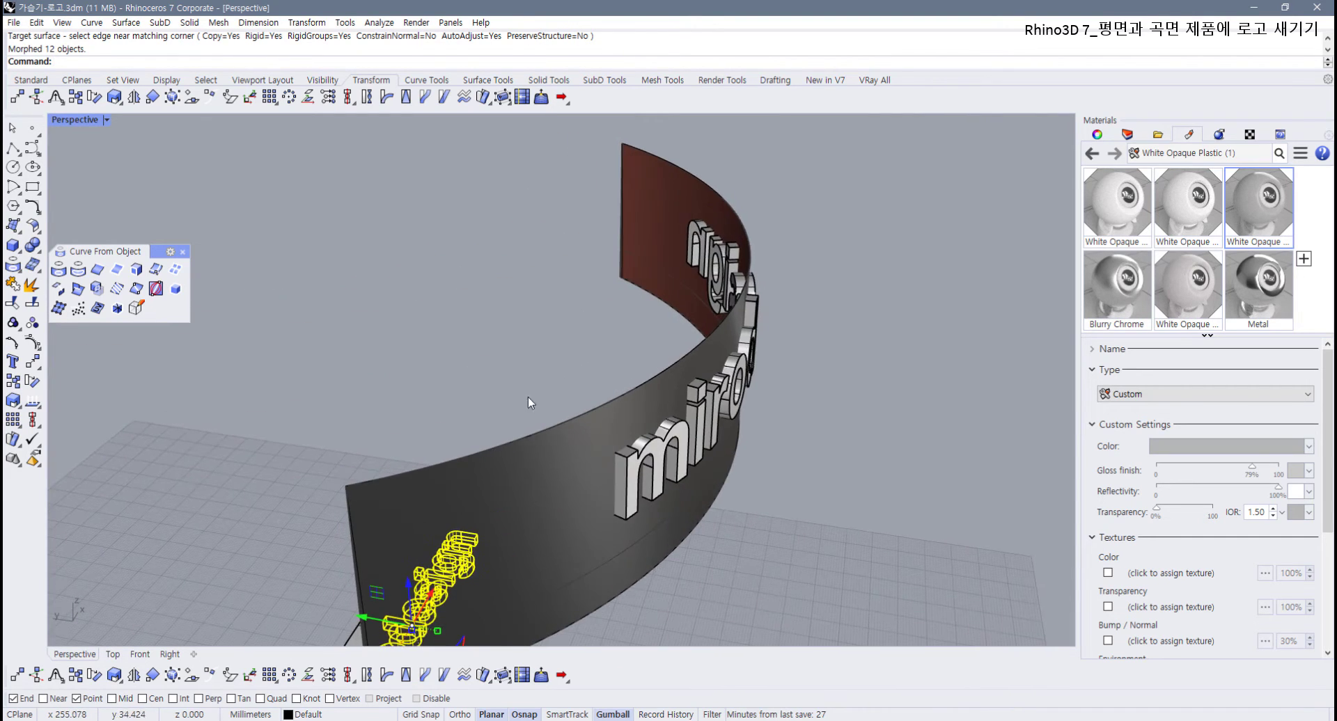
pyautogui.moveTo(611, 388); pyautogui.dragTo(278, 427, button='right')
pyautogui.scroll(-5, 653, 433)
pyautogui.click(543, 353)
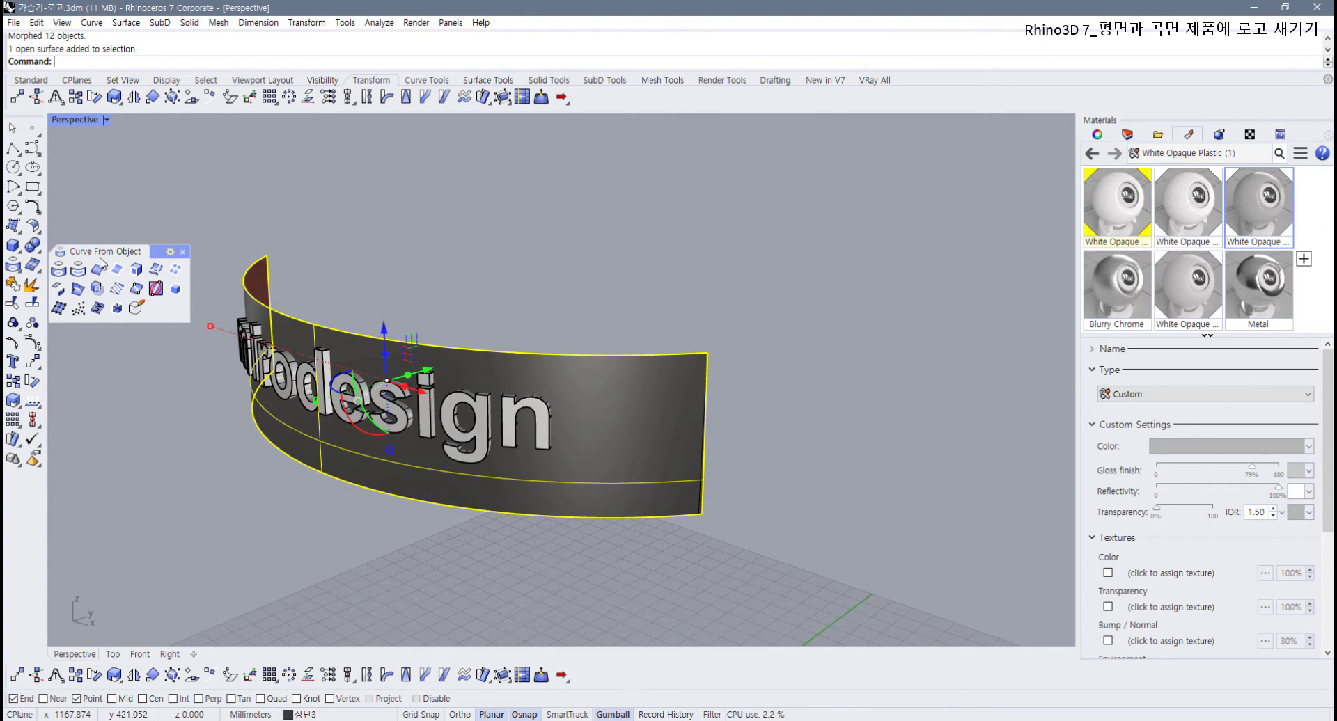
pyautogui.click(161, 203)
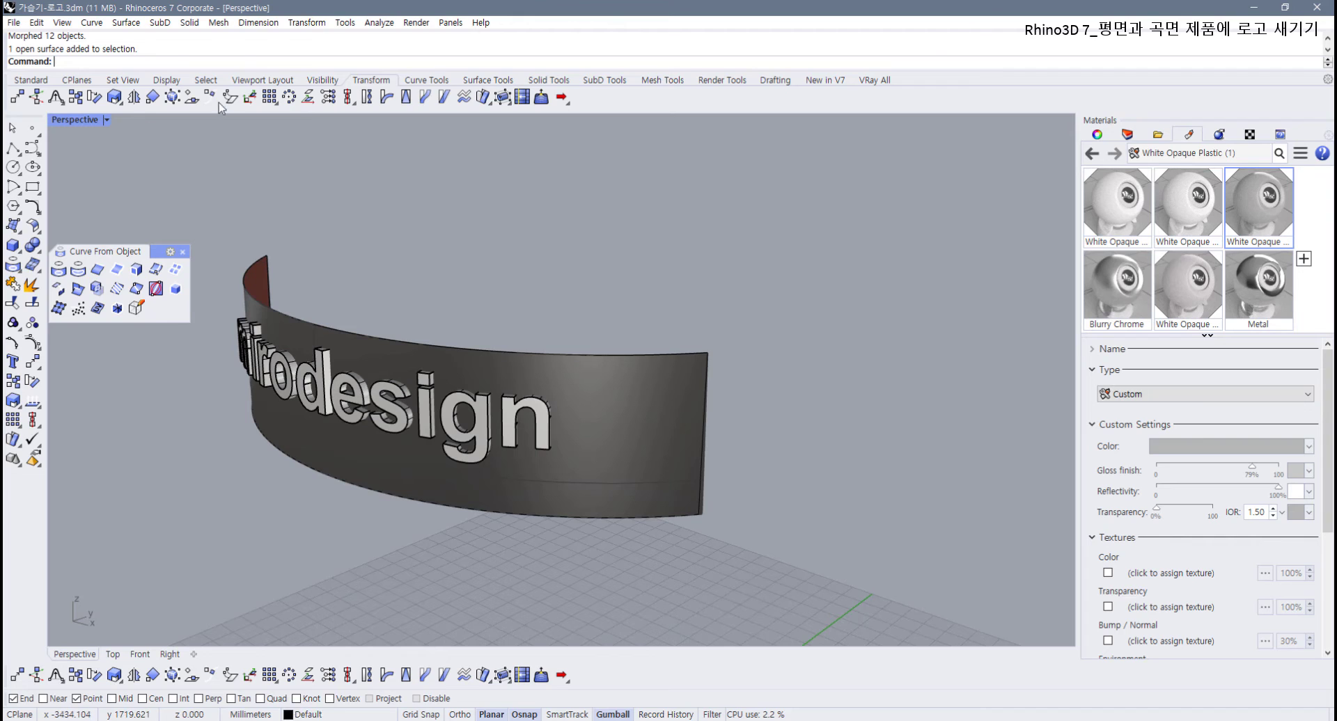
# Step: Subtract all the letters from the curved panel with Boolean Difference and inspect the engraved lettering up close
pyautogui.click(536, 80)
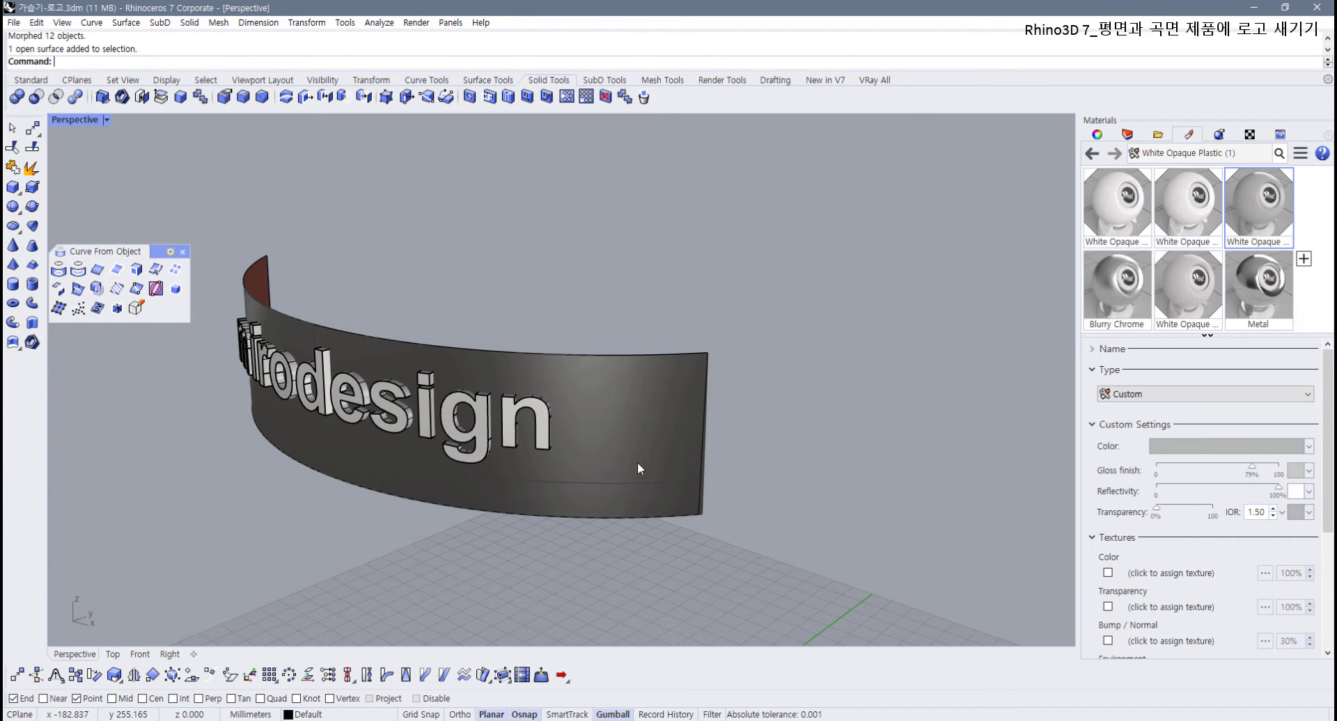
pyautogui.click(617, 401)
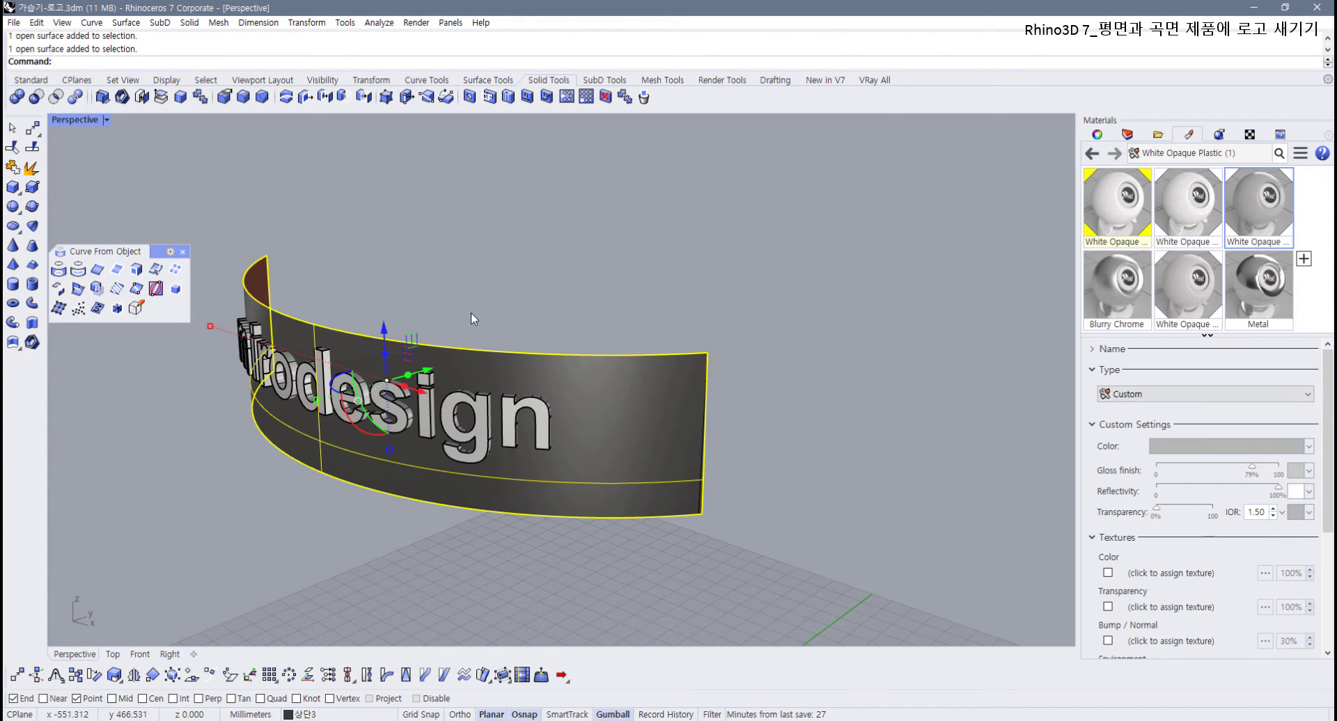
pyautogui.click(36, 98)
pyautogui.moveTo(183, 217); pyautogui.dragTo(315, 358, button='right')
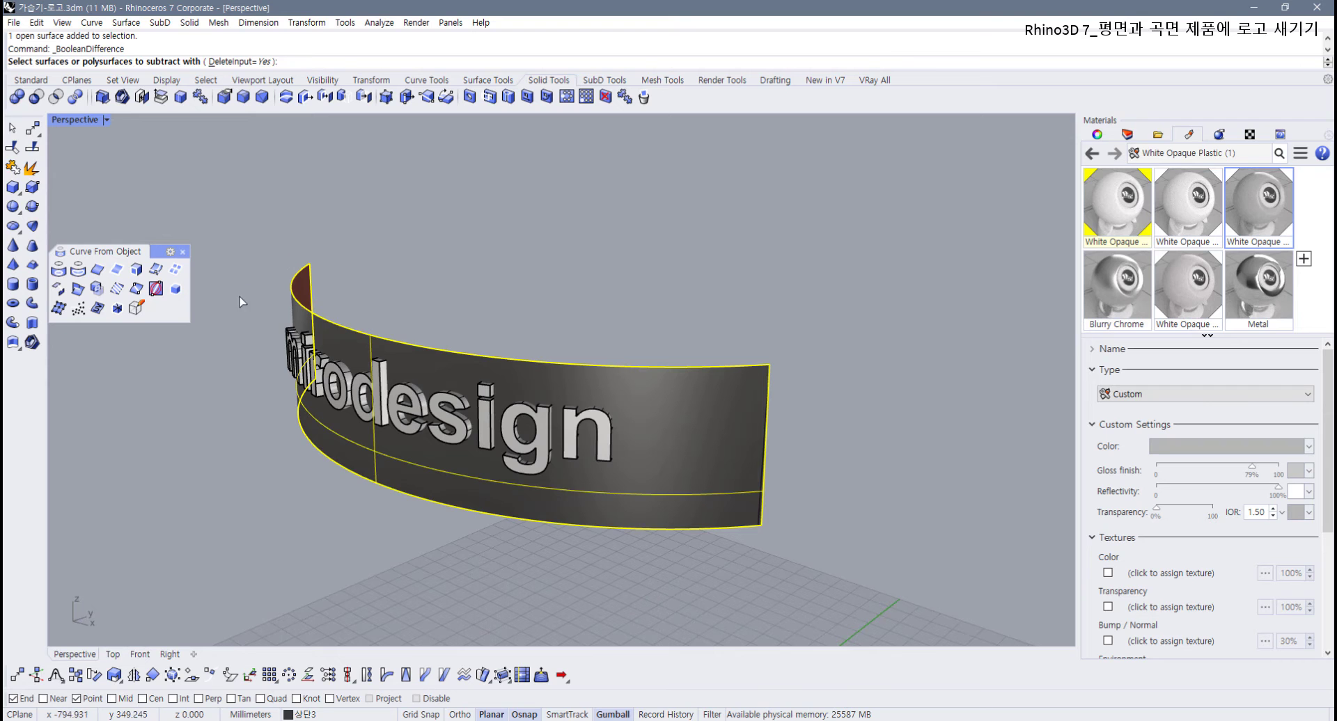
pyautogui.moveTo(241, 300); pyautogui.dragTo(621, 429)
pyautogui.press('Return')
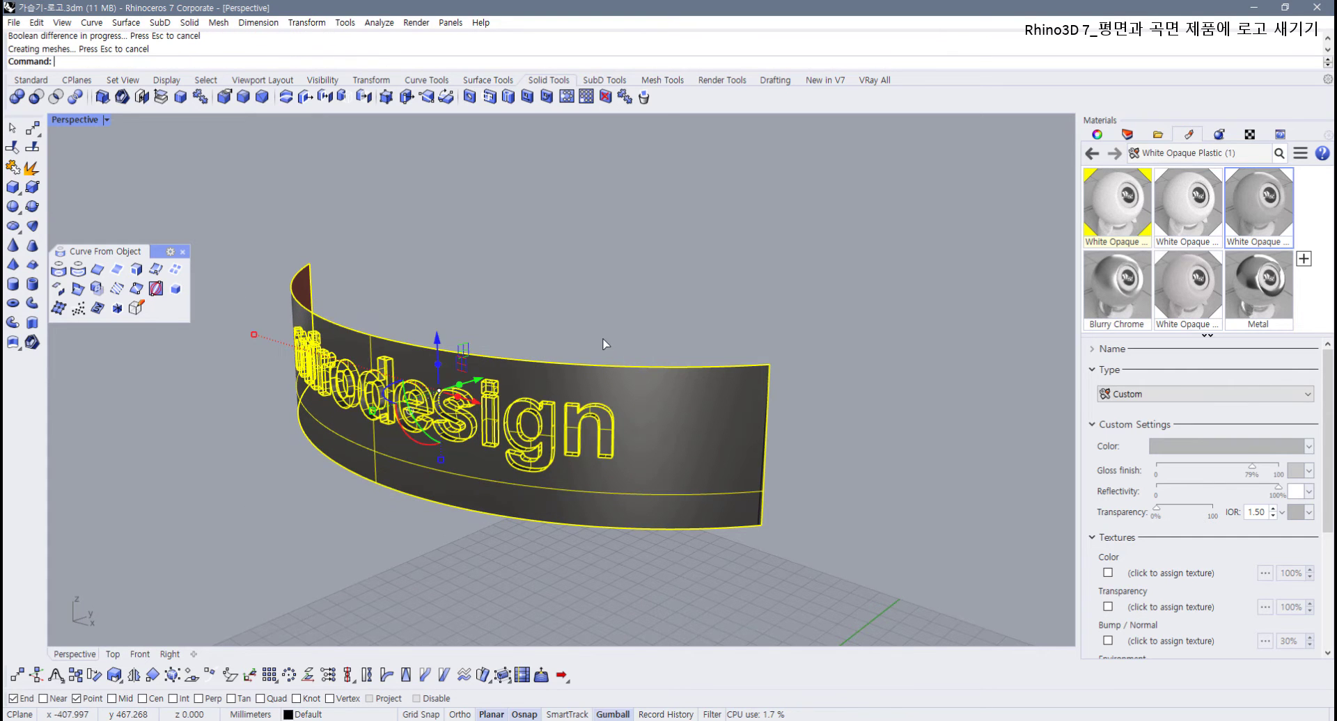
pyautogui.moveTo(612, 311); pyautogui.dragTo(747, 399, button='right')
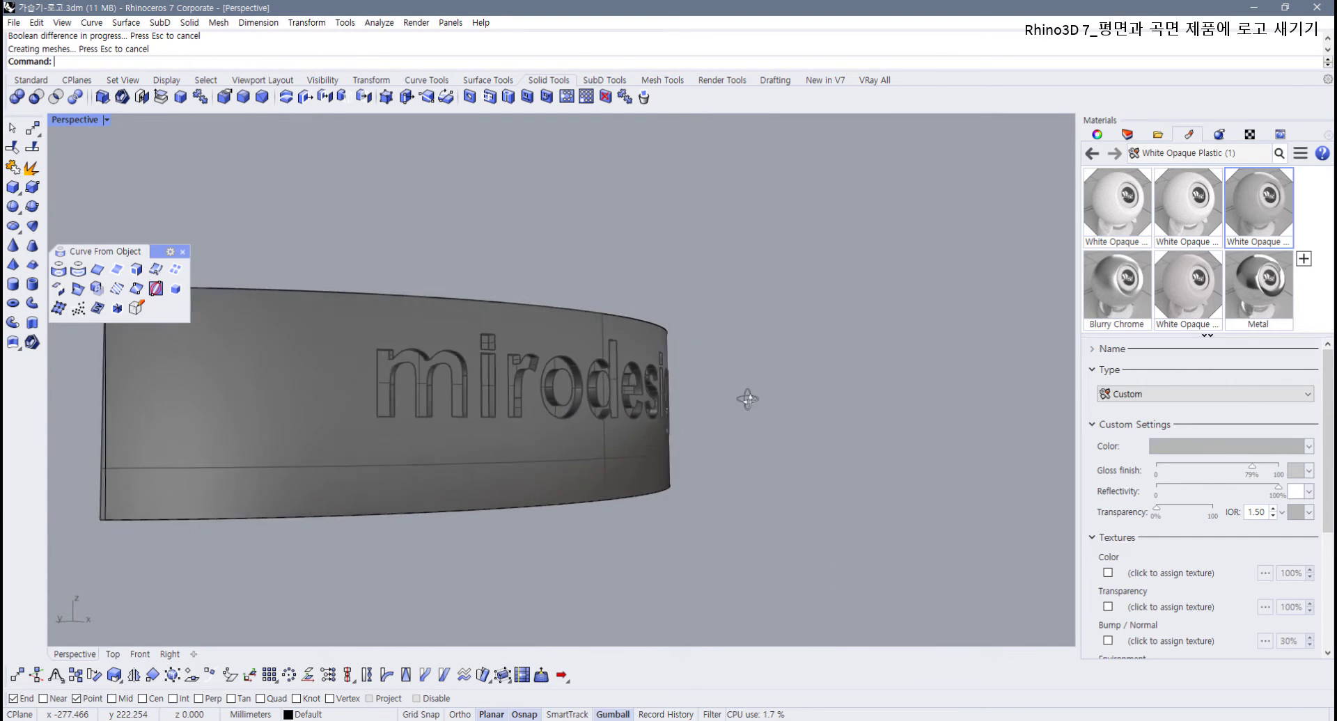
pyautogui.scroll(10, 635, 420)
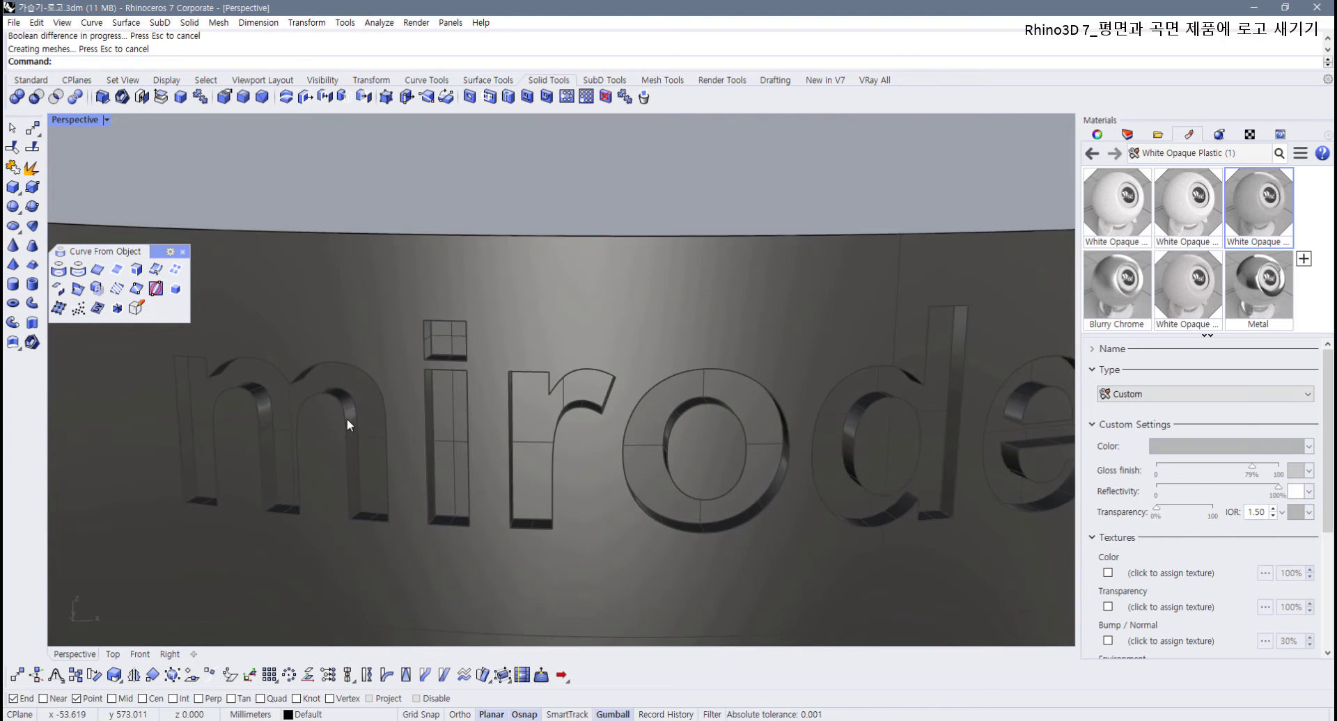
pyautogui.scroll(-10, 347, 419)
pyautogui.moveTo(358, 428); pyautogui.dragTo(354, 409, button='right')
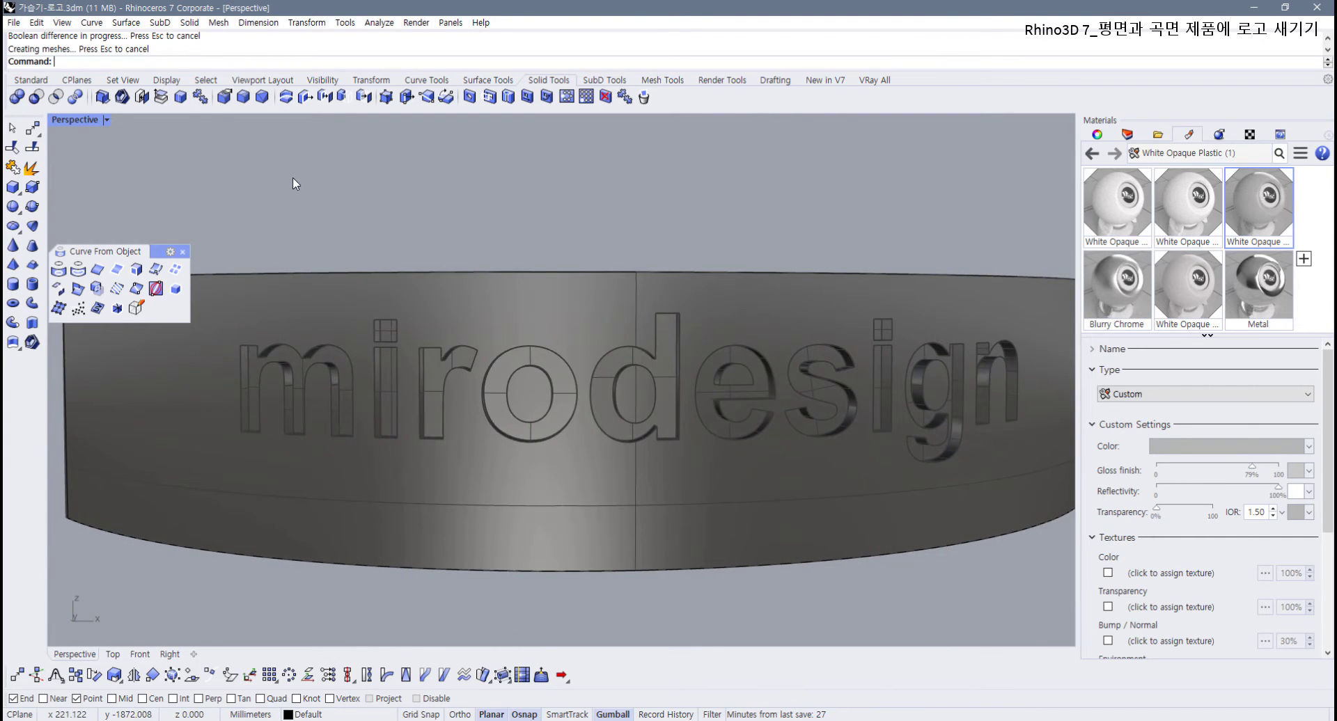
# Step: Start Extract Surface with Copy=No and pick the recessed floor faces of the letters m, i with its dot, r and o
pyautogui.click(161, 97)
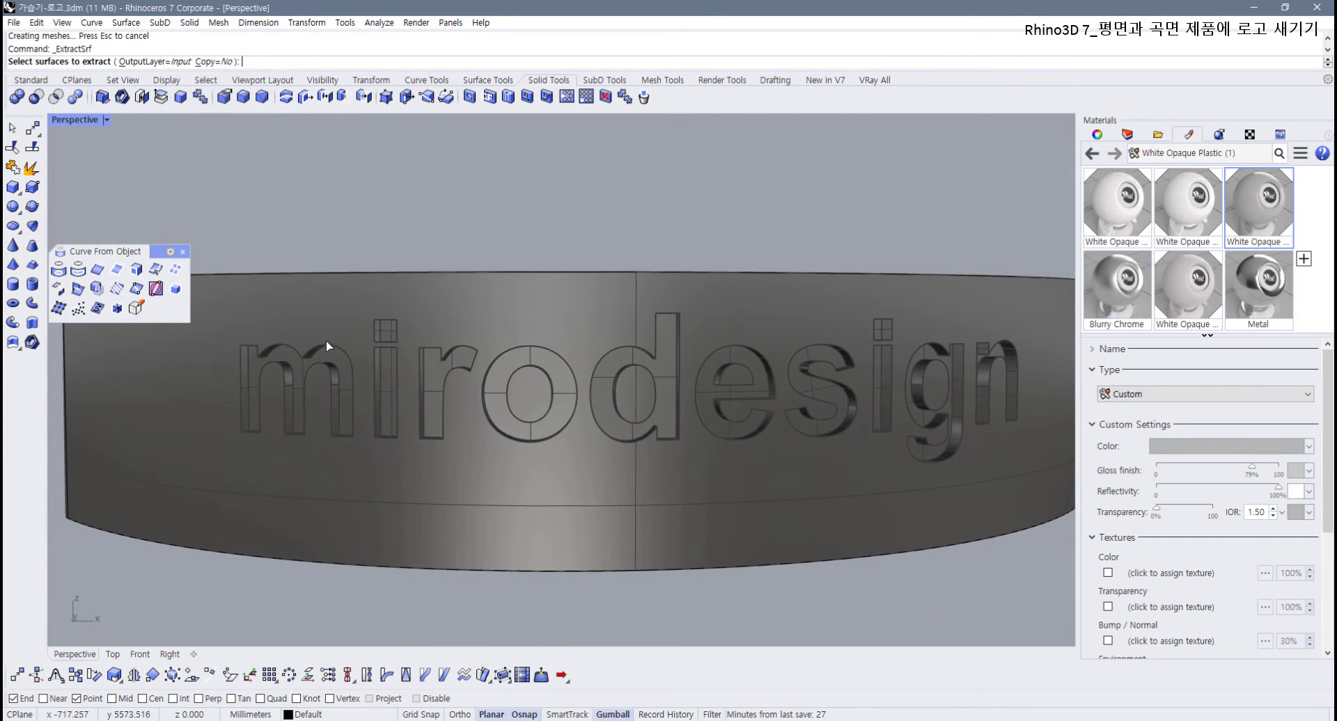
pyautogui.scroll(2, 317, 345)
pyautogui.doubleClick(67, 121)
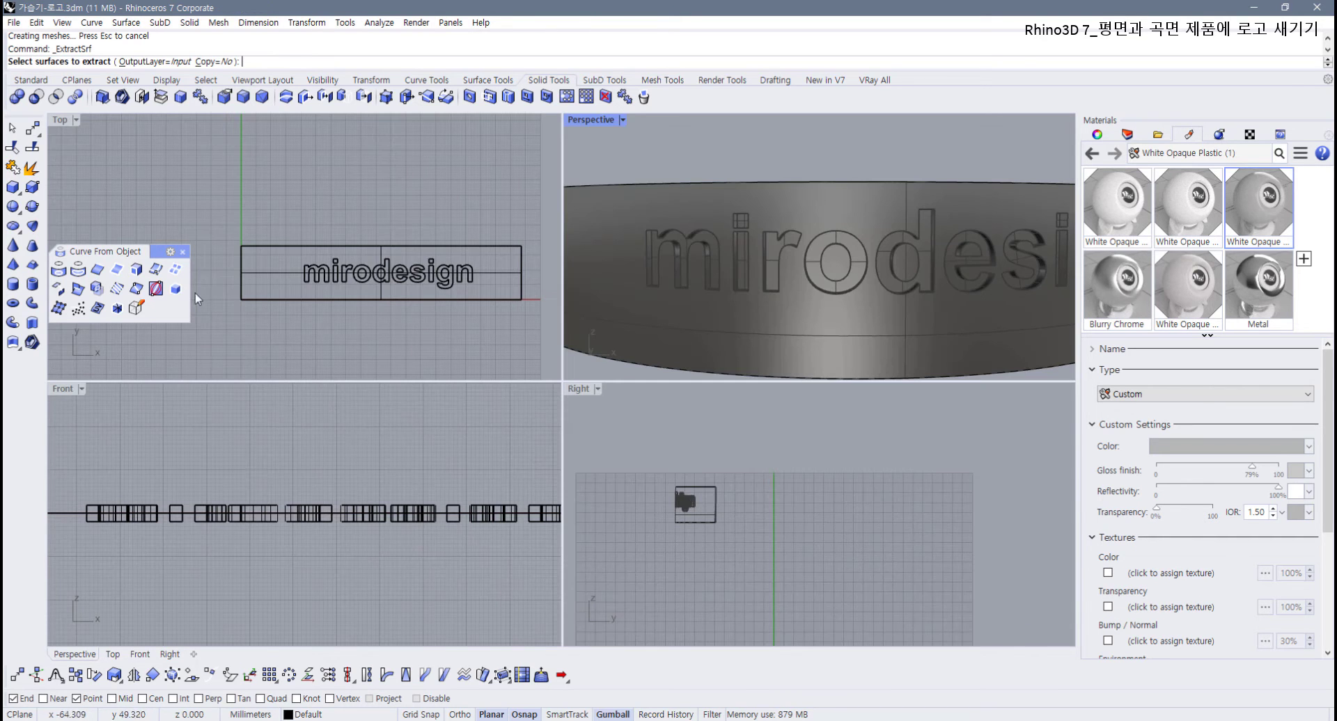
pyautogui.scroll(2, 331, 277)
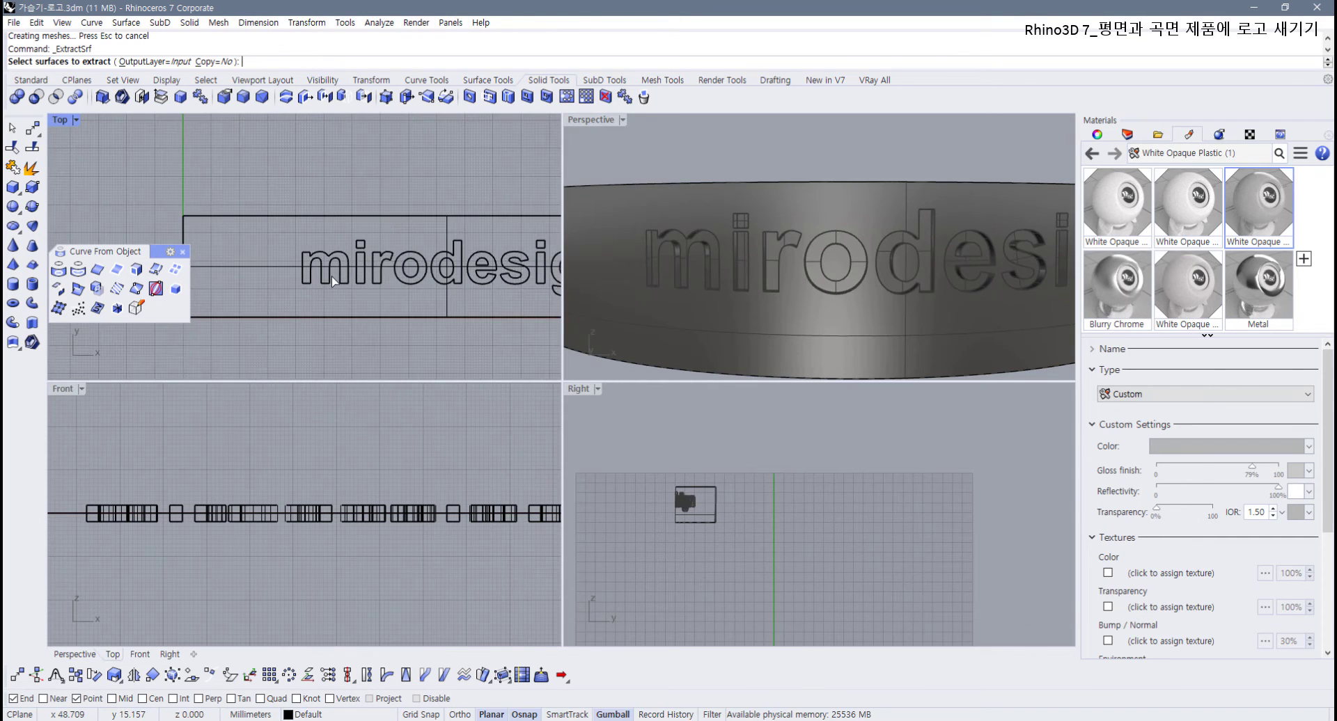
pyautogui.doubleClick(596, 124)
pyautogui.scroll(3, 376, 321)
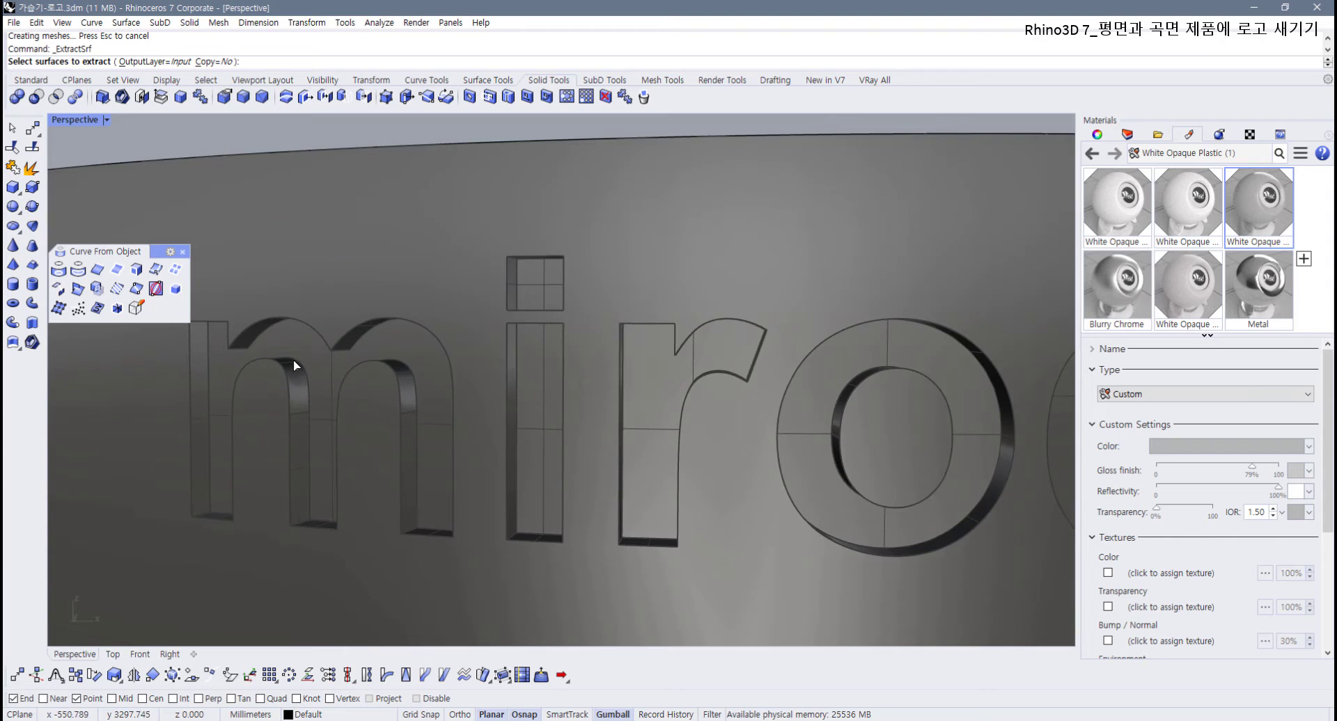
pyautogui.click(321, 357)
pyautogui.click(548, 378)
pyautogui.click(538, 282)
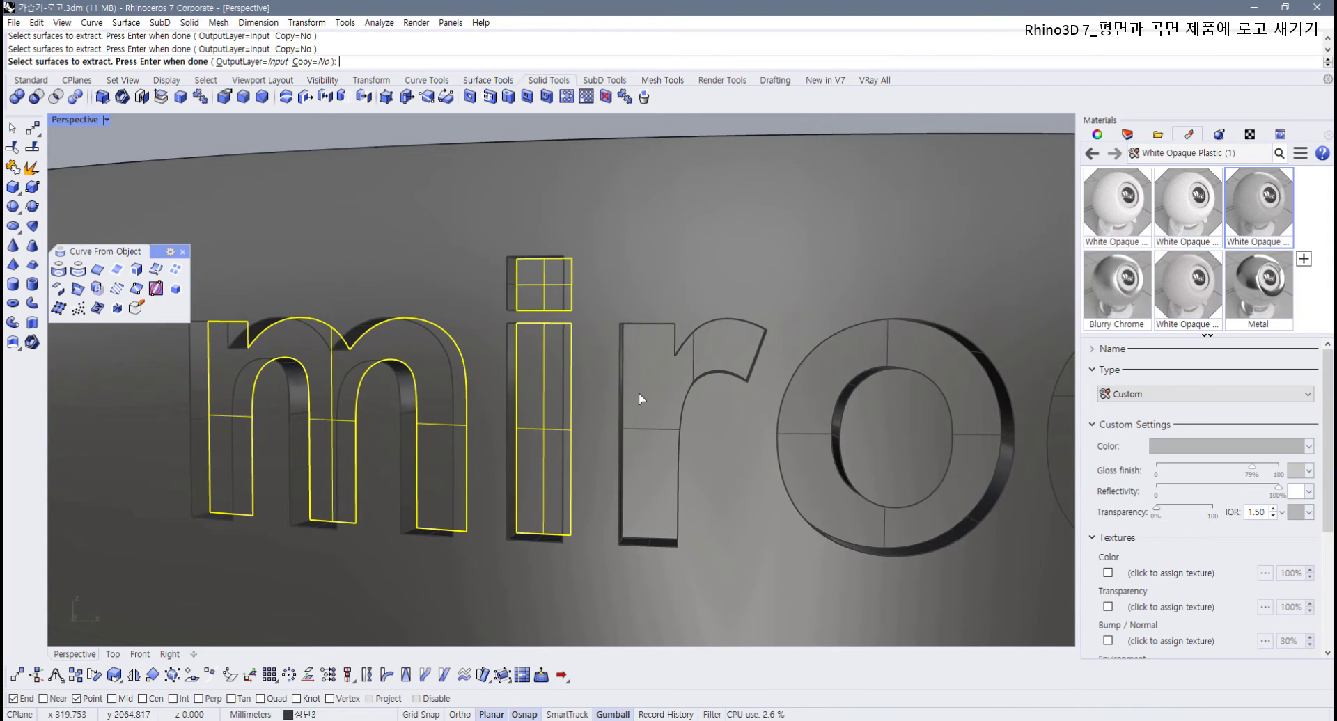
pyautogui.click(638, 393)
pyautogui.click(801, 414)
pyautogui.scroll(-4, 796, 408)
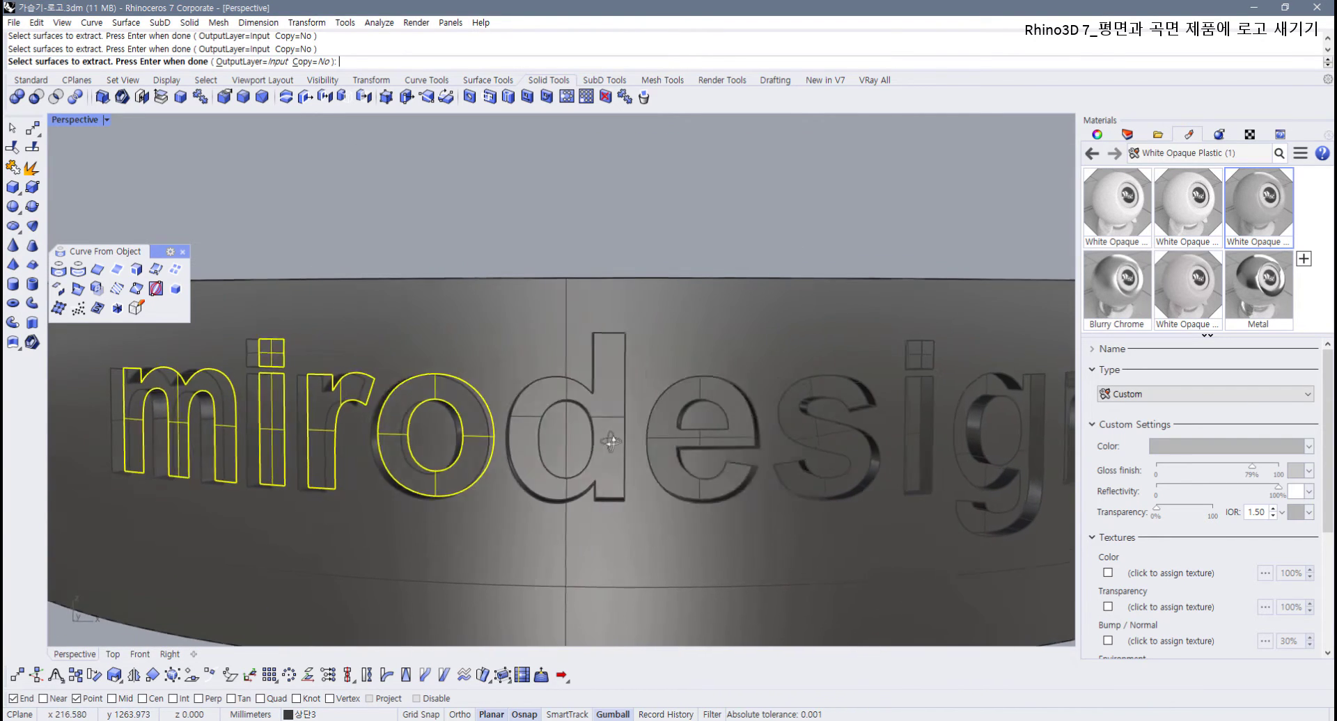
# Step: Add the recessed floor faces of d, e, s, i with its dot, g and n, and complete the surface extraction
pyautogui.click(519, 421)
pyautogui.click(666, 437)
pyautogui.click(832, 440)
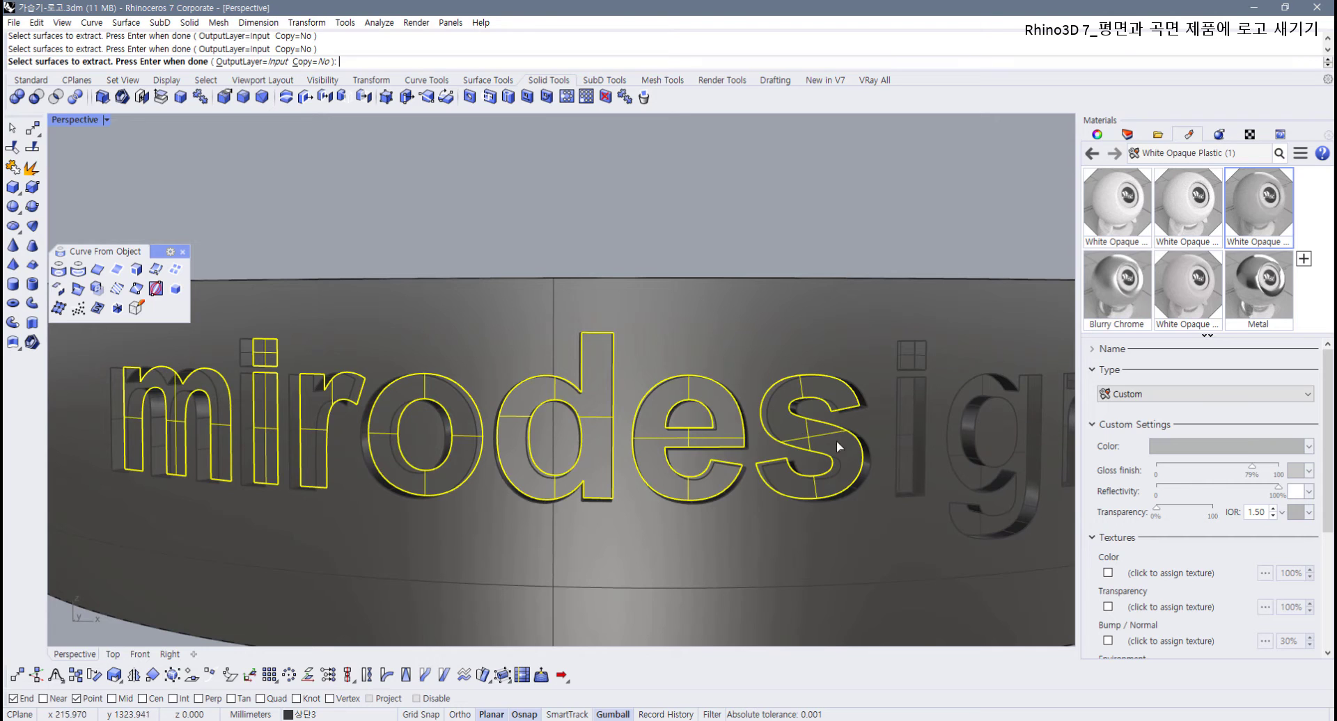
pyautogui.click(909, 451)
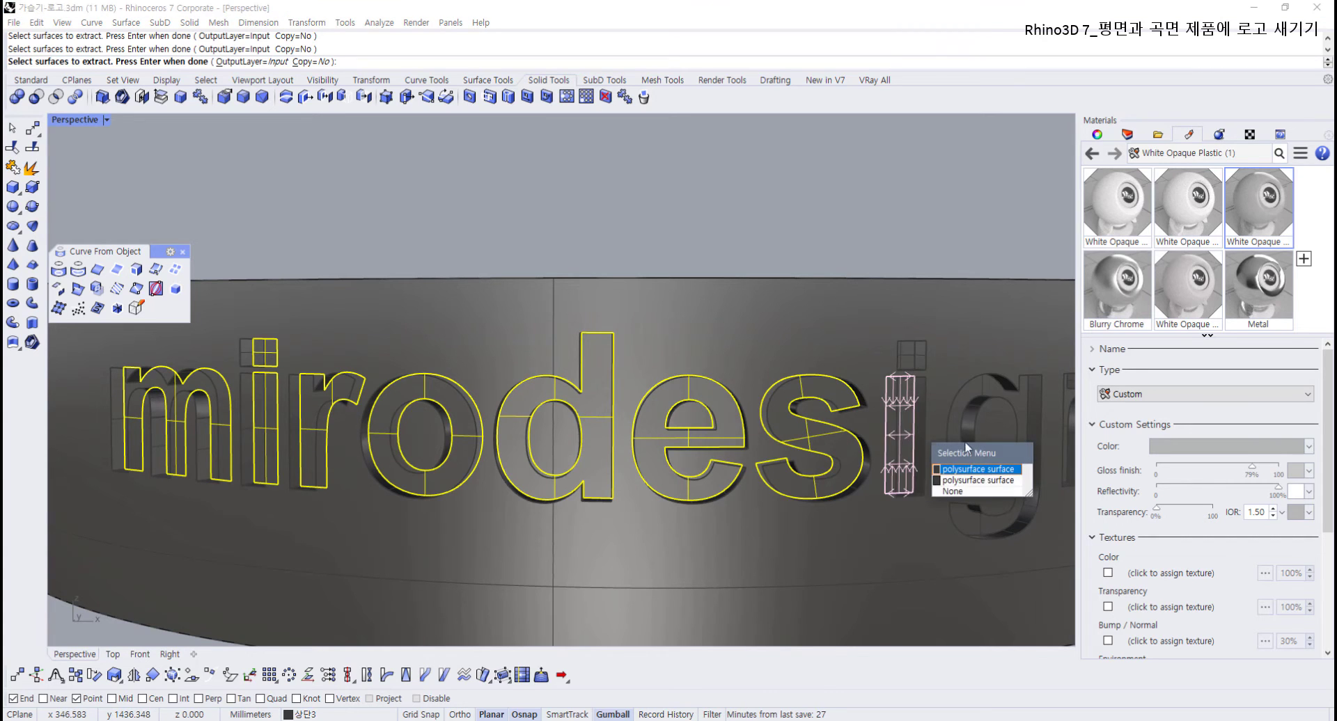
pyautogui.click(971, 492)
pyautogui.click(907, 436)
pyautogui.click(912, 356)
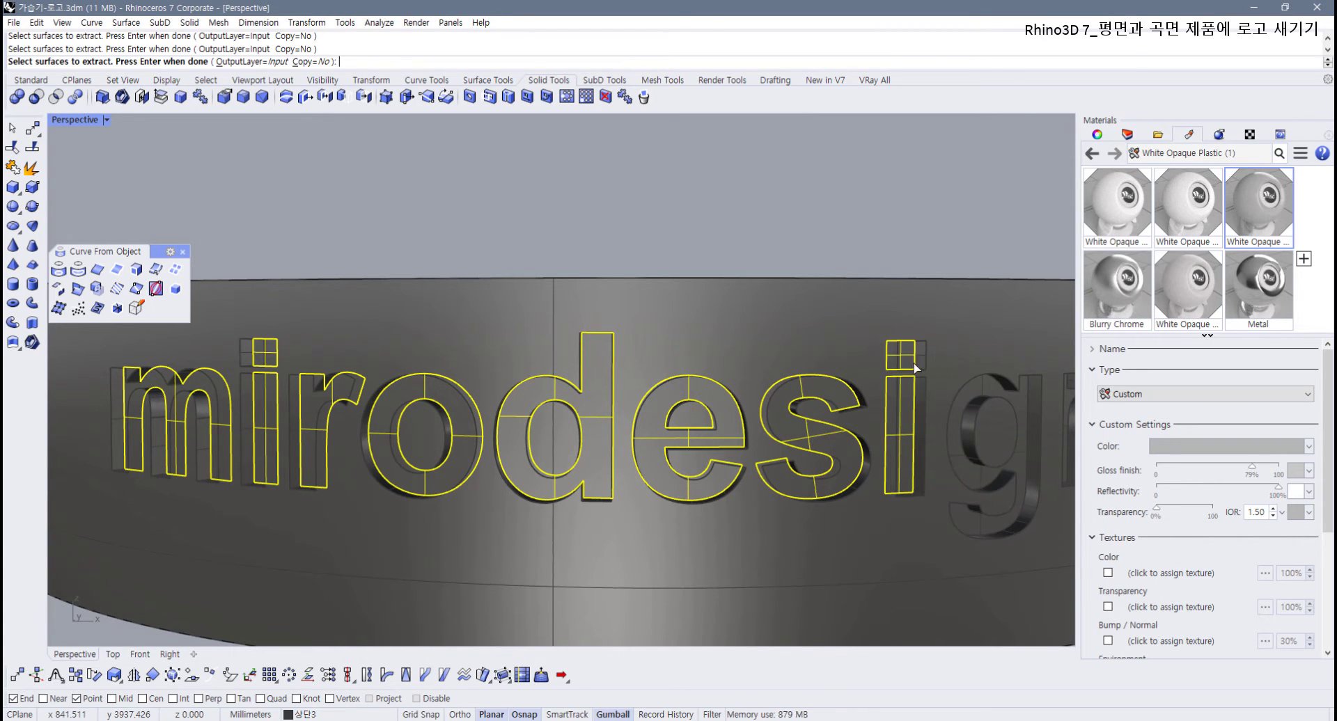
pyautogui.scroll(-5, 916, 363)
pyautogui.scroll(5, 657, 481)
pyautogui.click(607, 474)
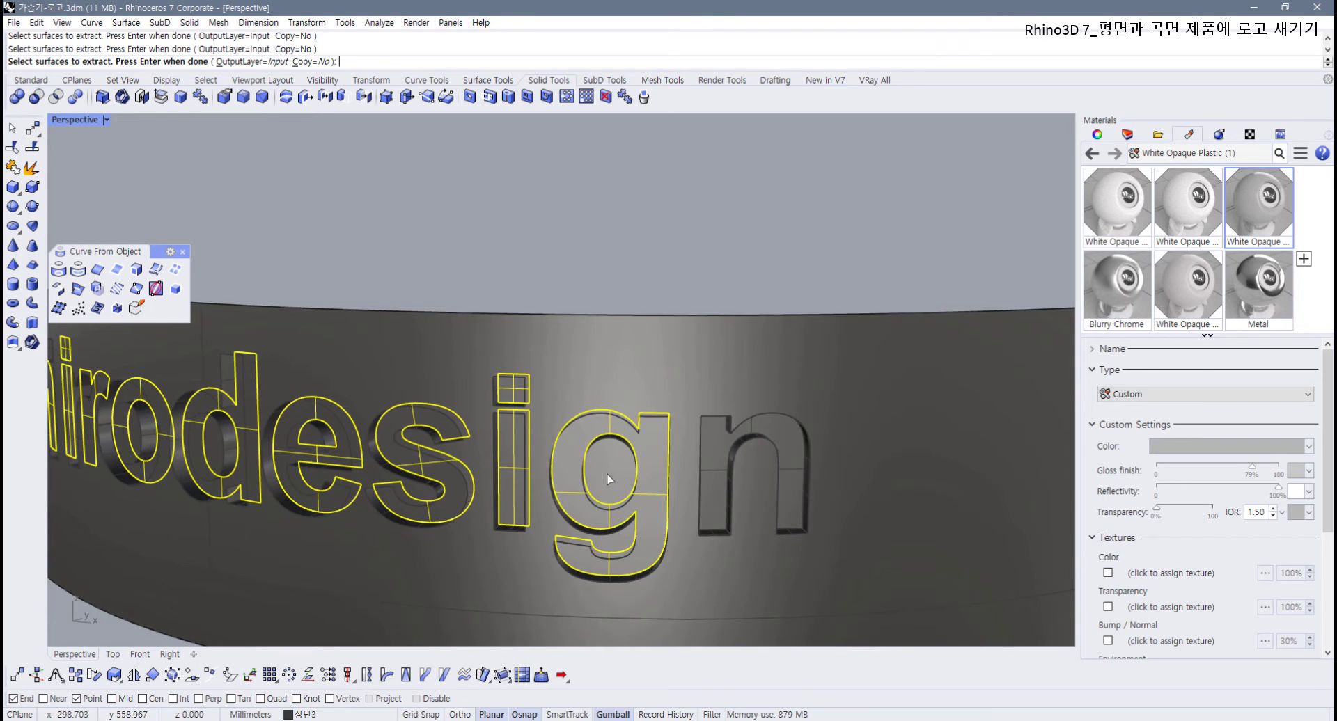
pyautogui.click(788, 433)
pyautogui.press('Return')
# Step: Switch the Perspective view to Rendered display and face the engraved lettering from the front
pyautogui.scroll(-5, 766, 402)
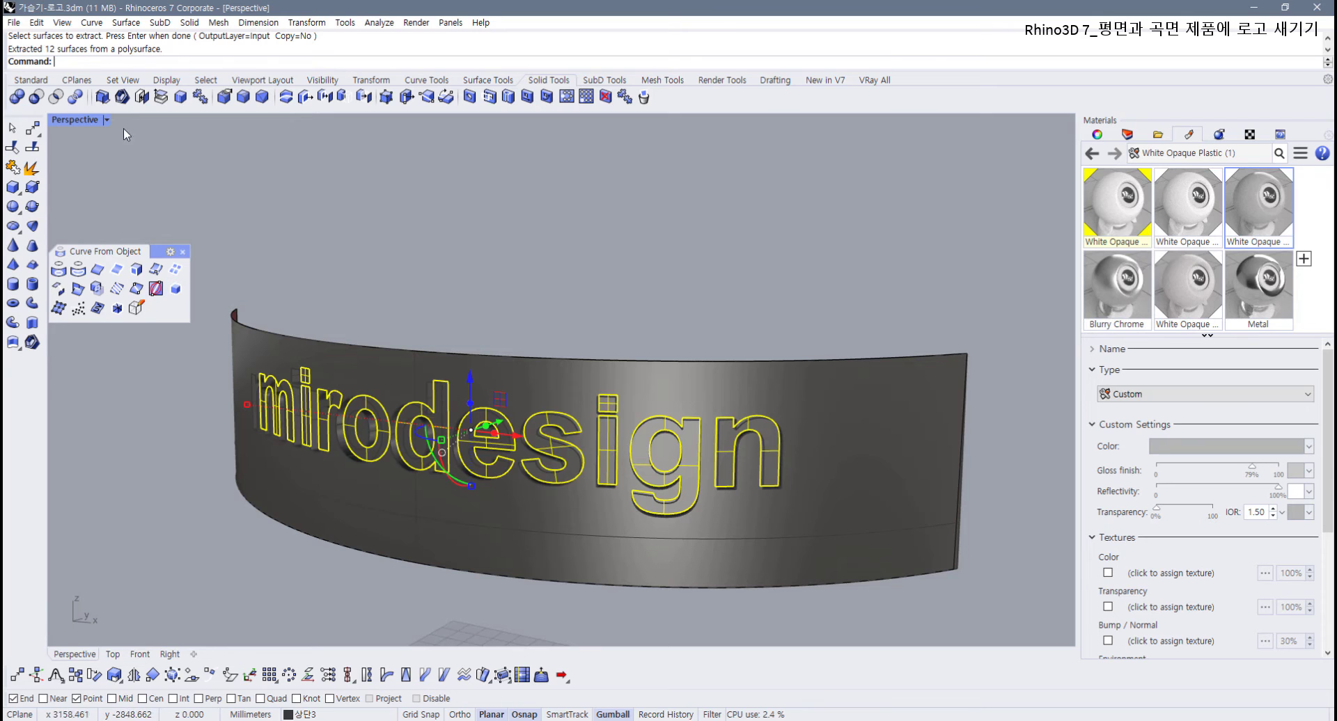
pyautogui.click(106, 120)
pyautogui.click(89, 201)
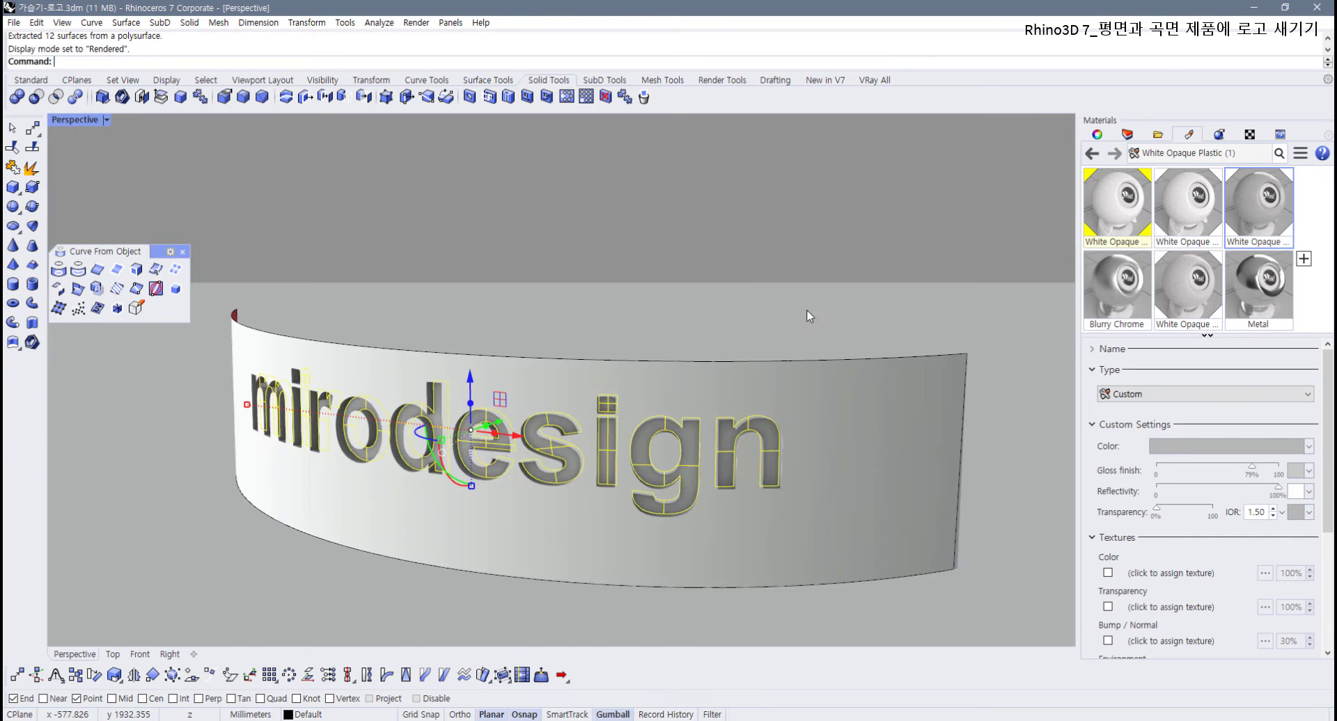
pyautogui.moveTo(720, 391); pyautogui.dragTo(774, 376, button='right')
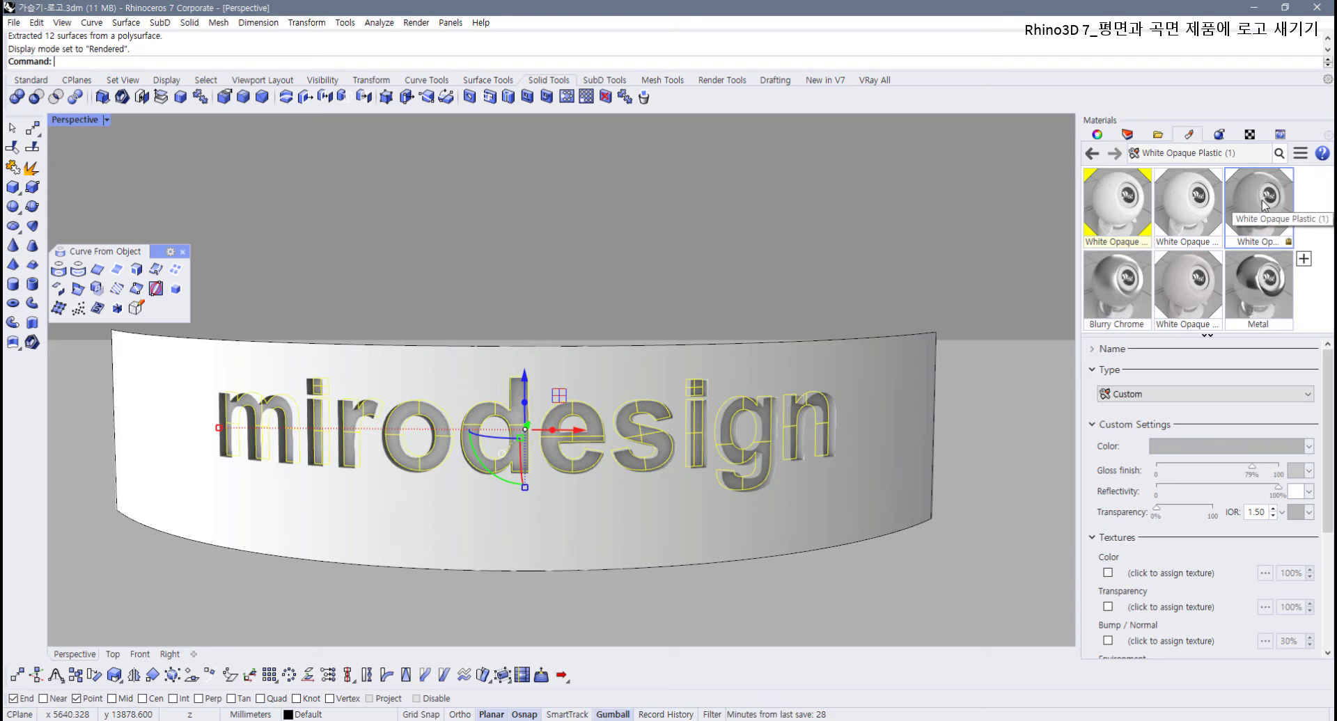
# Step: Create a Paint material, assign it to the selected engraved letter faces and set its color to red
pyautogui.click(1304, 258)
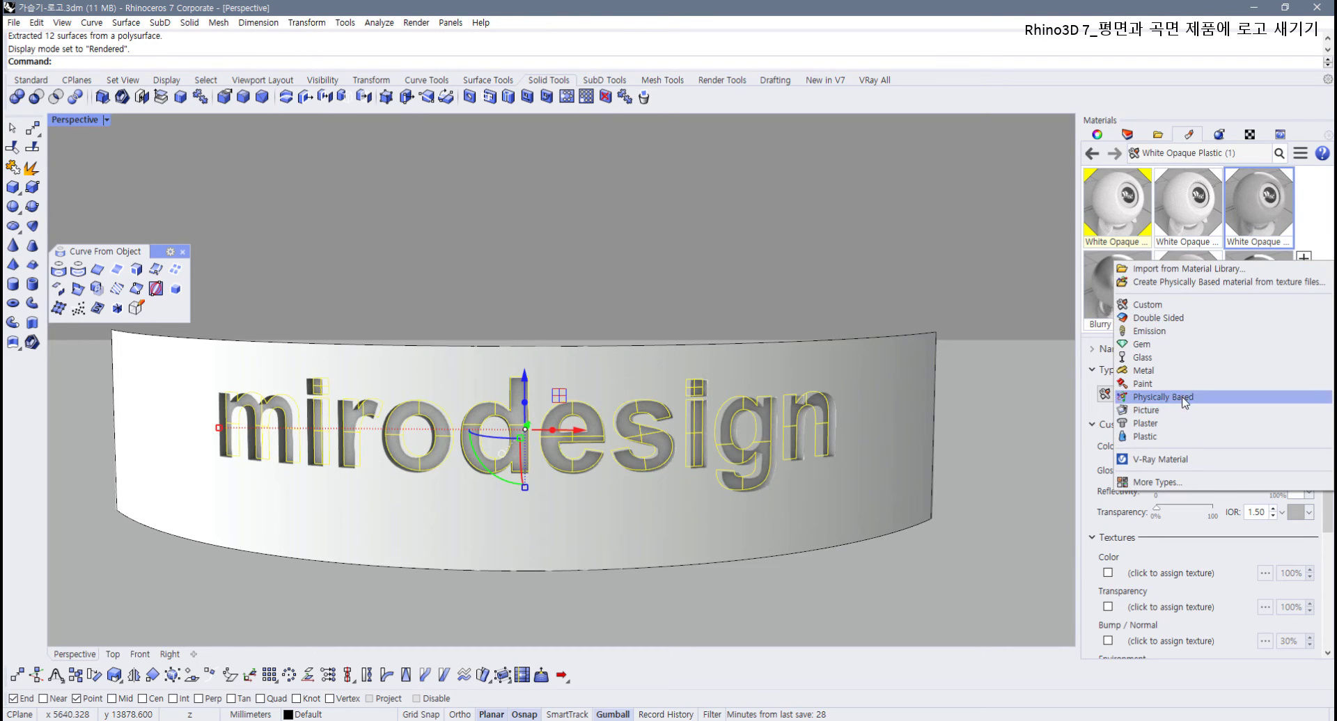
pyautogui.click(1142, 384)
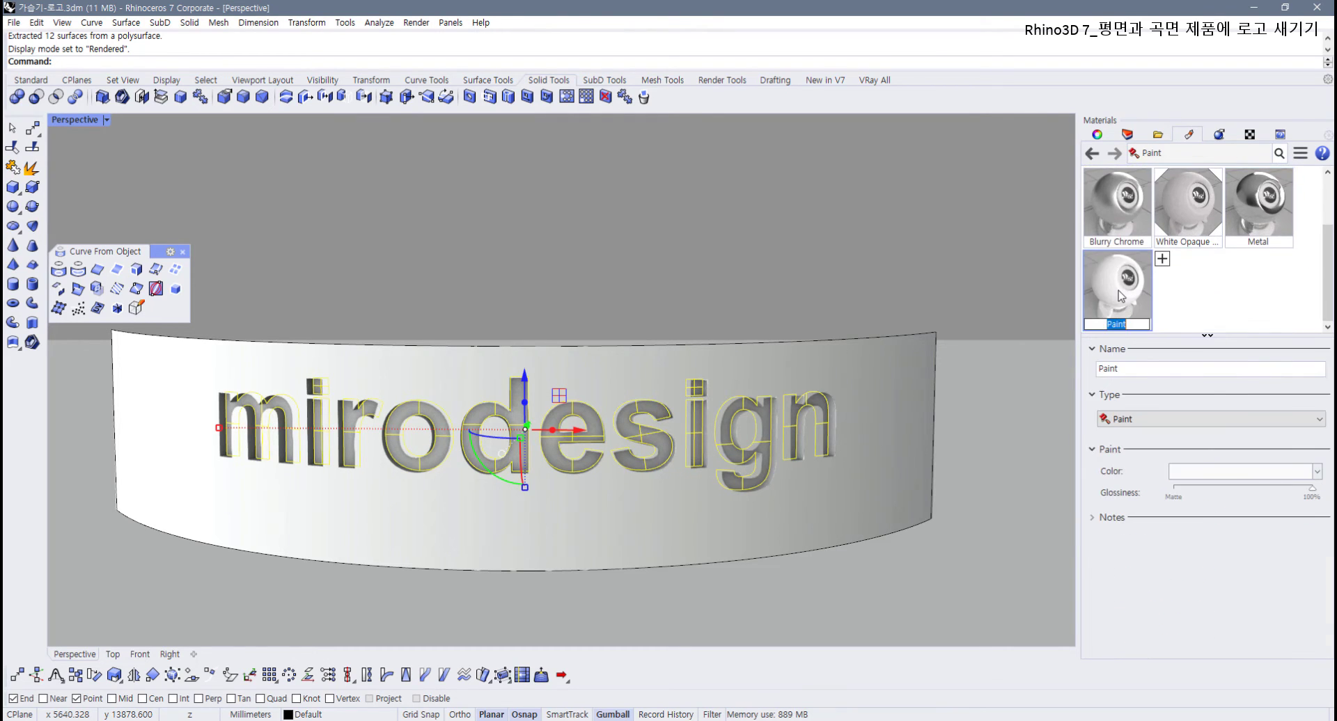
pyautogui.rightClick(1119, 291)
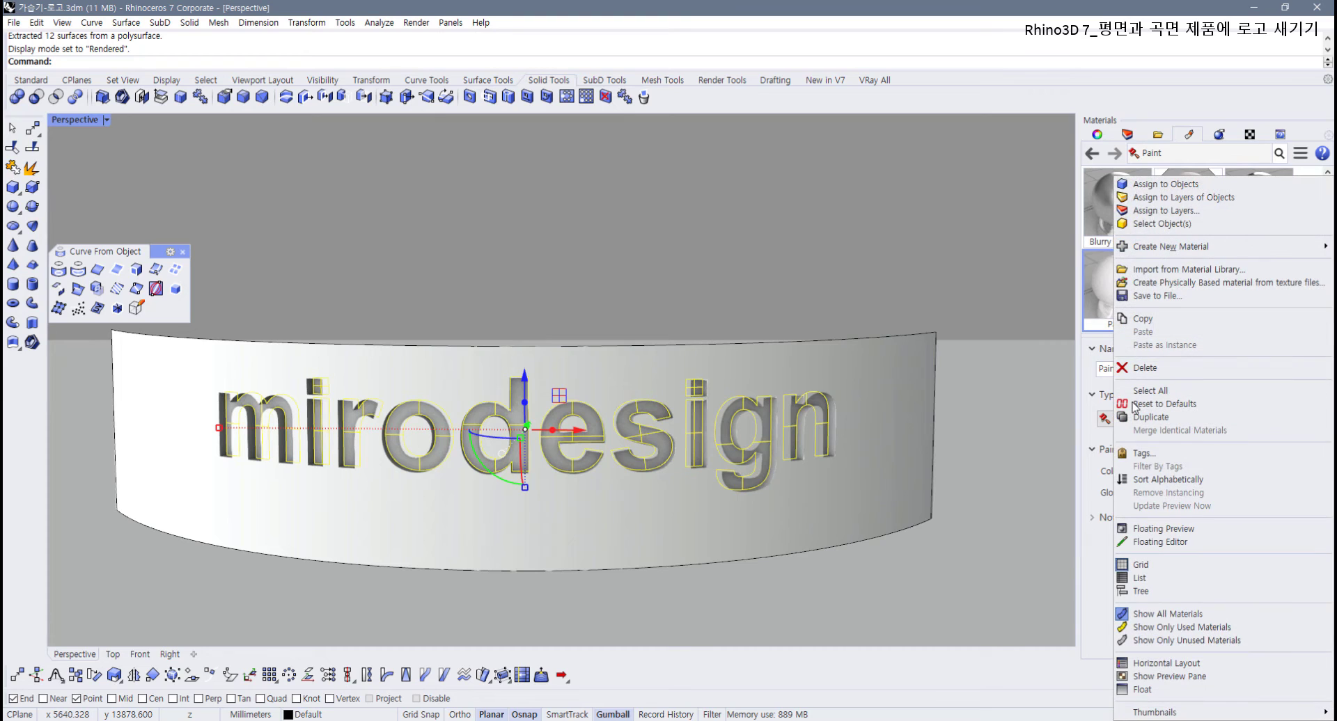
pyautogui.click(1163, 185)
pyautogui.click(1239, 472)
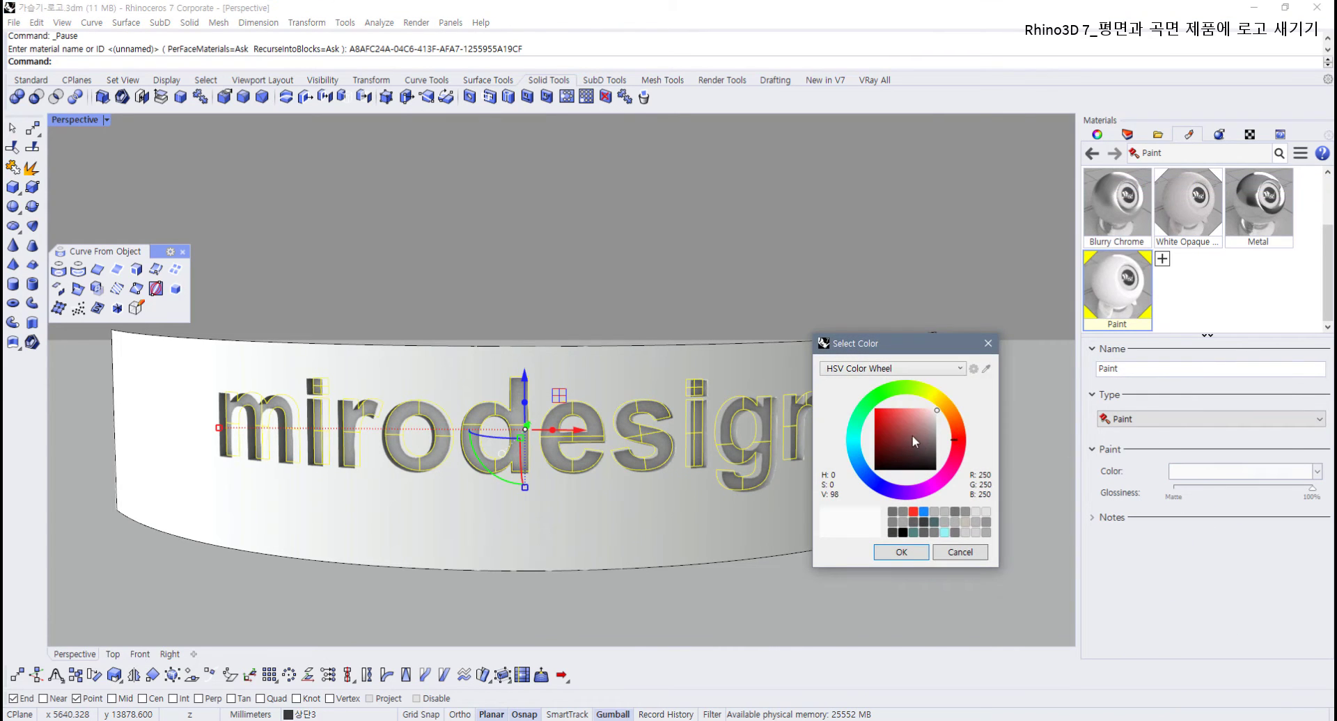
pyautogui.click(912, 512)
pyautogui.click(901, 552)
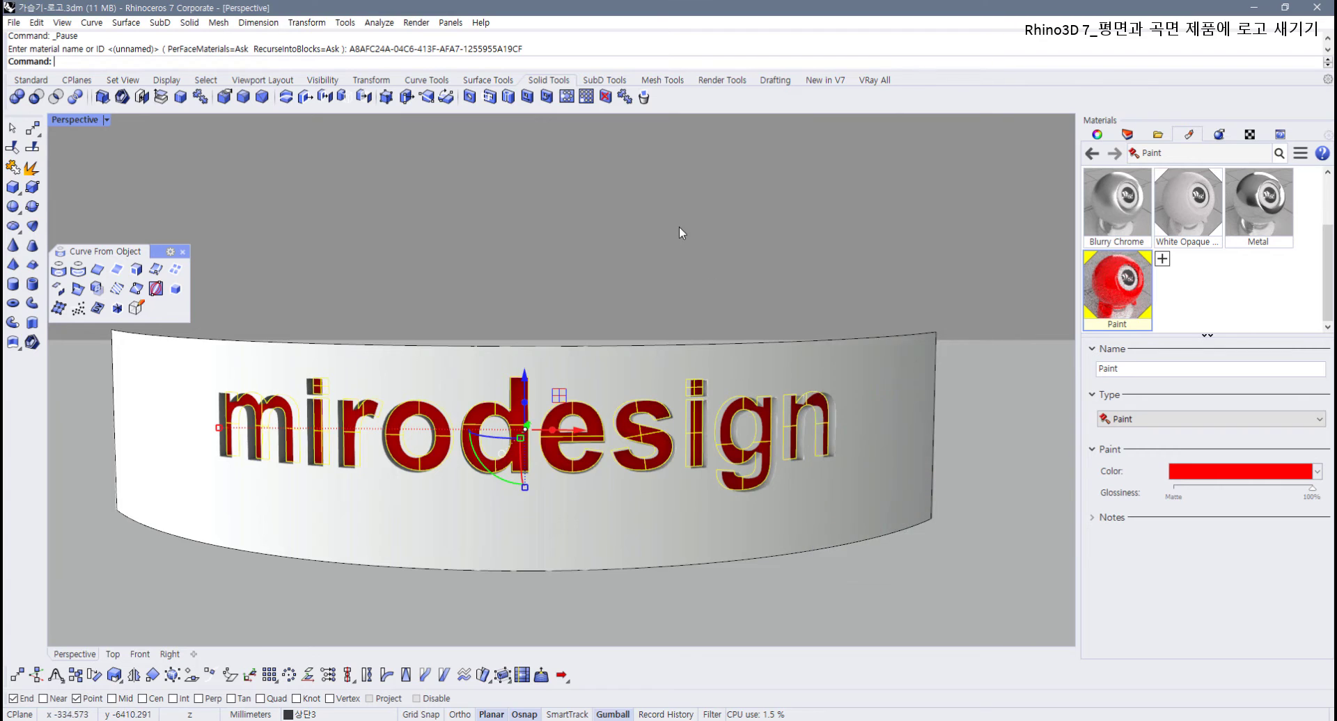
# Step: Undo the Paint material and the Boolean difference that engraved the lettering into the curved surface
pyautogui.click(679, 227)
pyautogui.moveTo(679, 227)
pyautogui.mouseDown(button='right')
pyautogui.moveTo(650, 305)
pyautogui.moveTo(842, 304)
pyautogui.moveTo(668, 262)
pyautogui.moveTo(590, 211)
pyautogui.moveTo(630, 293)
pyautogui.moveTo(669, 322)
pyautogui.moveTo(532, 378)
pyautogui.moveTo(724, 296)
pyautogui.moveTo(596, 339)
pyautogui.moveTo(608, 348)
pyautogui.moveTo(558, 330)
pyautogui.mouseUp(button='right')
pyautogui.scroll(-5, 668, 322)
pyautogui.scroll(3, 557, 349)
pyautogui.hotkey('ctrl', 'z')
pyautogui.hotkey('ctrl', 'z')
pyautogui.hotkey('ctrl', 'z')
pyautogui.hotkey('ctrl', 'z')
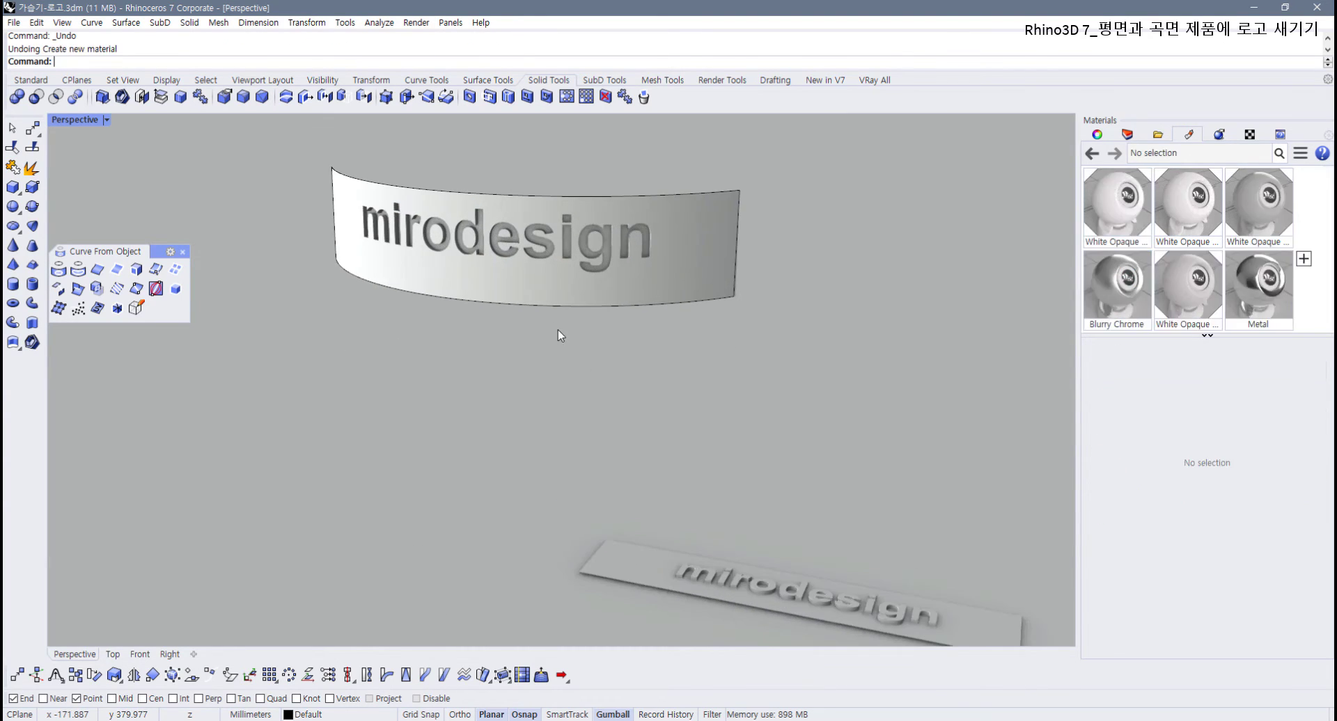
pyautogui.press('Escape')
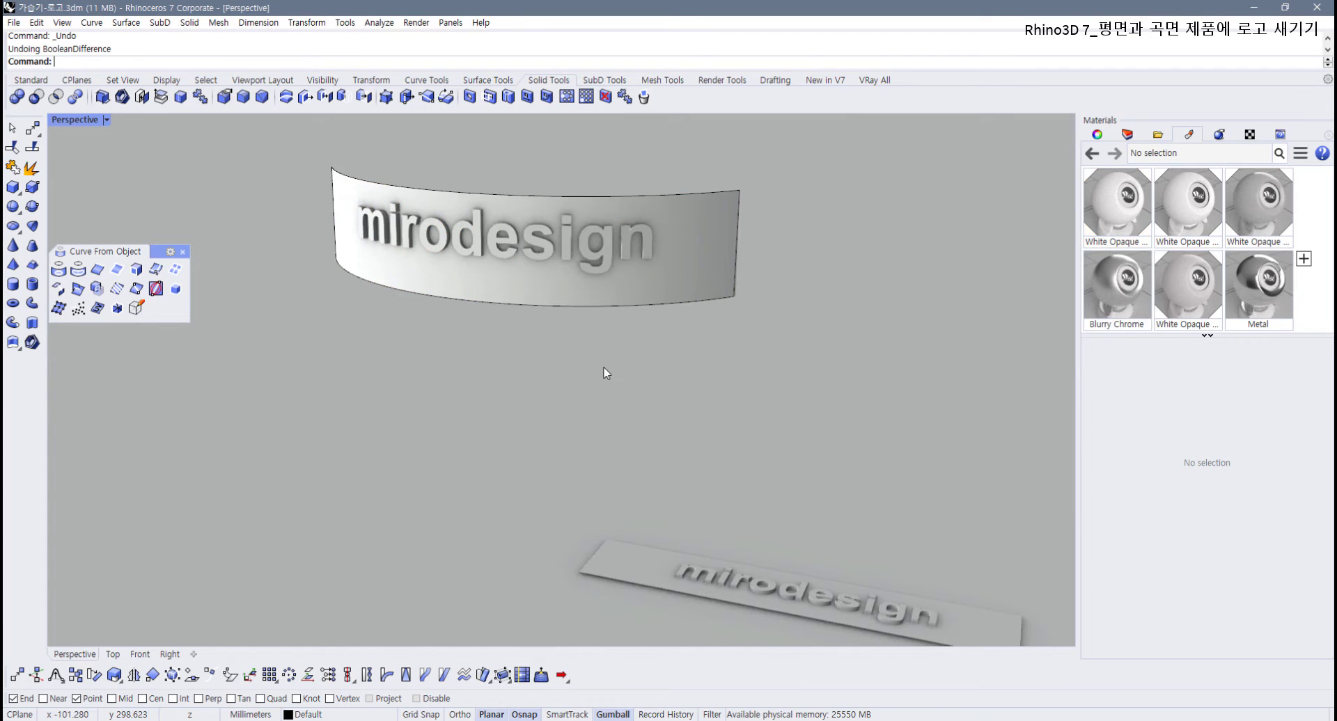
# Step: Set the Perspective viewport's display mode to Shaded with the curved surface selected
pyautogui.moveTo(604, 368); pyautogui.dragTo(553, 364, button='right')
pyautogui.scroll(3, 454, 404)
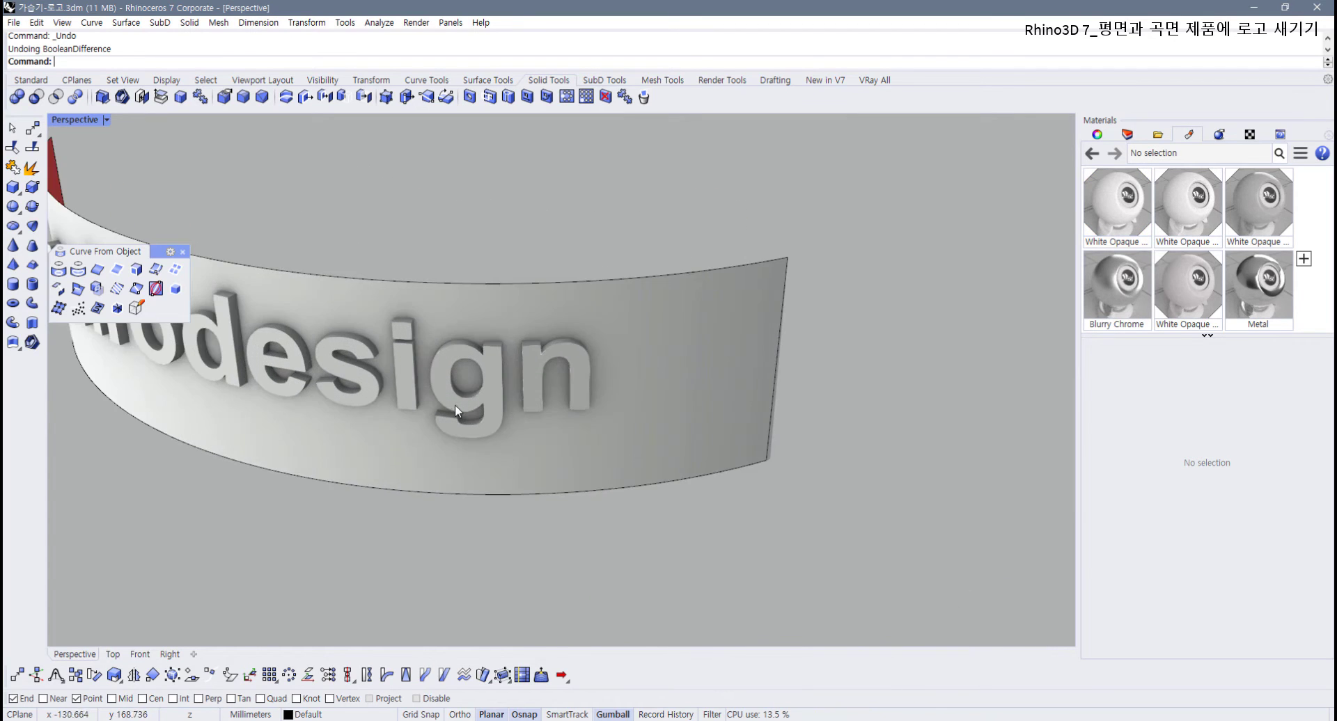
pyautogui.click(617, 366)
pyautogui.scroll(-3, 617, 366)
pyautogui.scroll(2, 425, 407)
pyautogui.moveTo(425, 407); pyautogui.dragTo(449, 376, button='right')
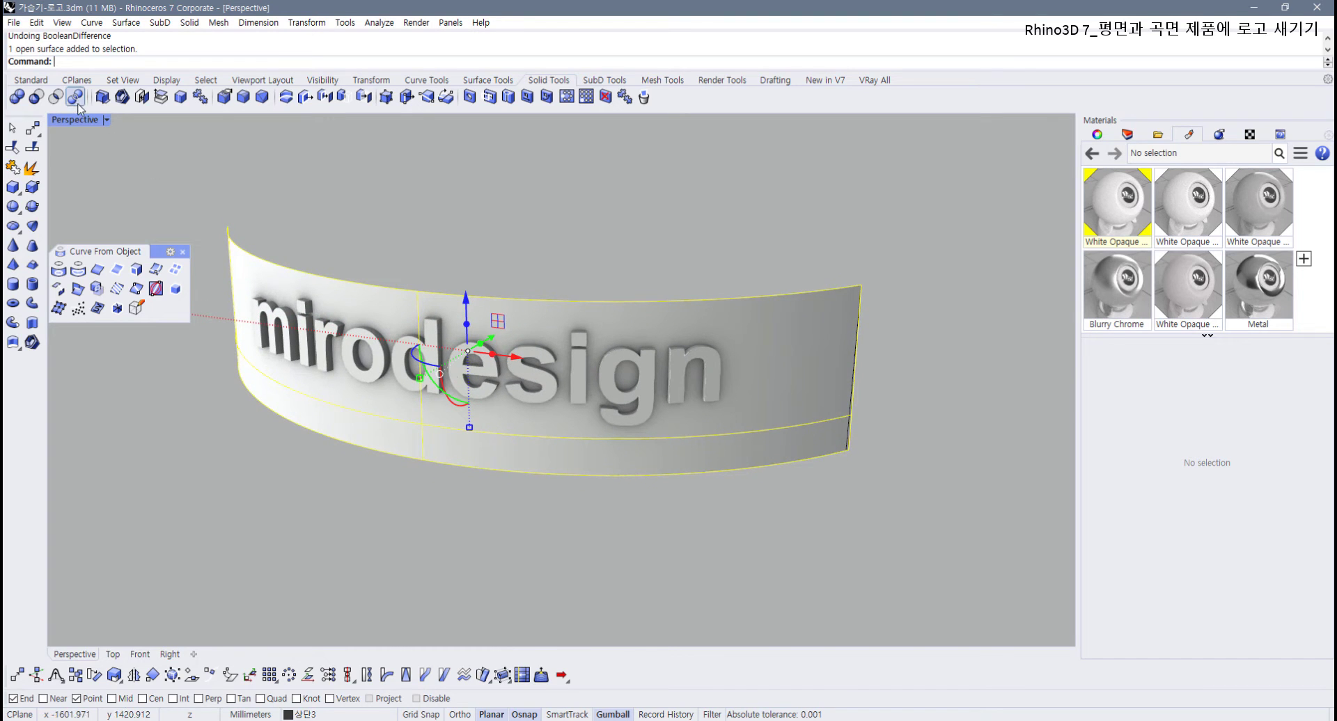
pyautogui.click(106, 120)
pyautogui.click(98, 187)
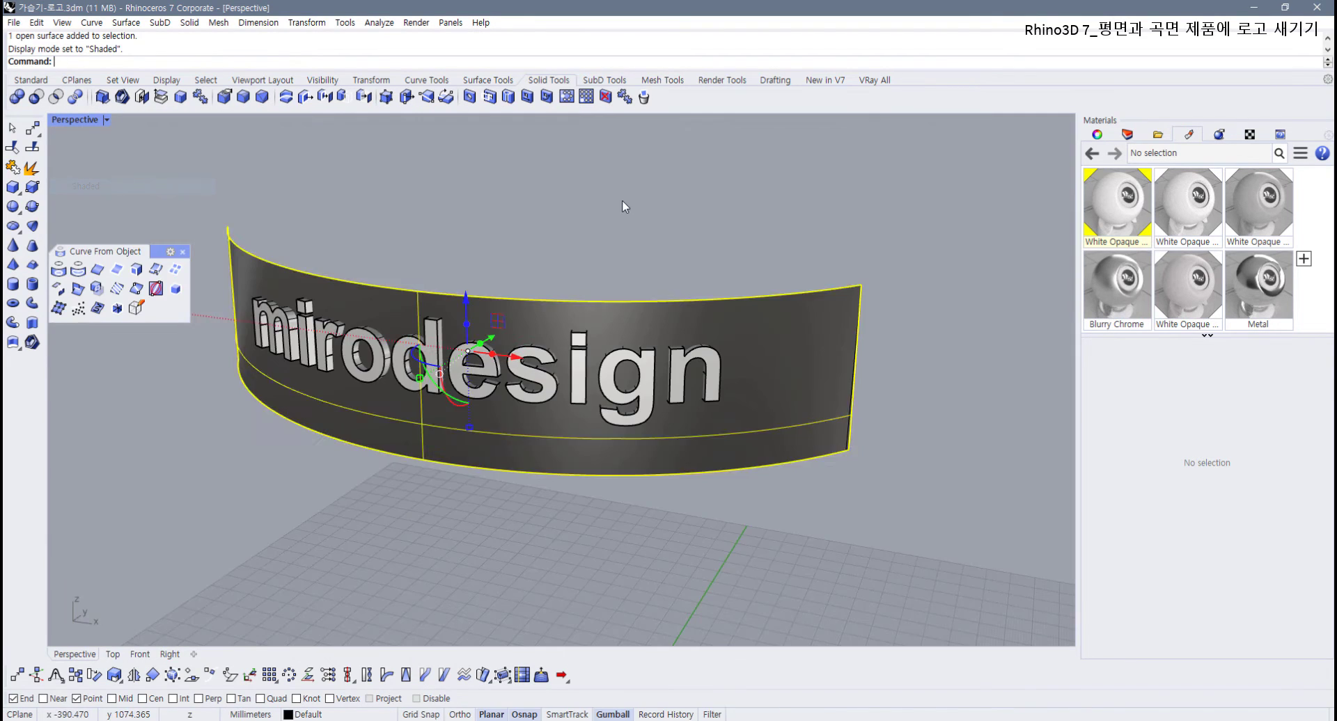
# Step: Deselect the curved surface and open the Shaded display mode's shading settings in the Rhino options
pyautogui.moveTo(683, 315); pyautogui.dragTo(643, 391, button='right')
pyautogui.press('Escape')
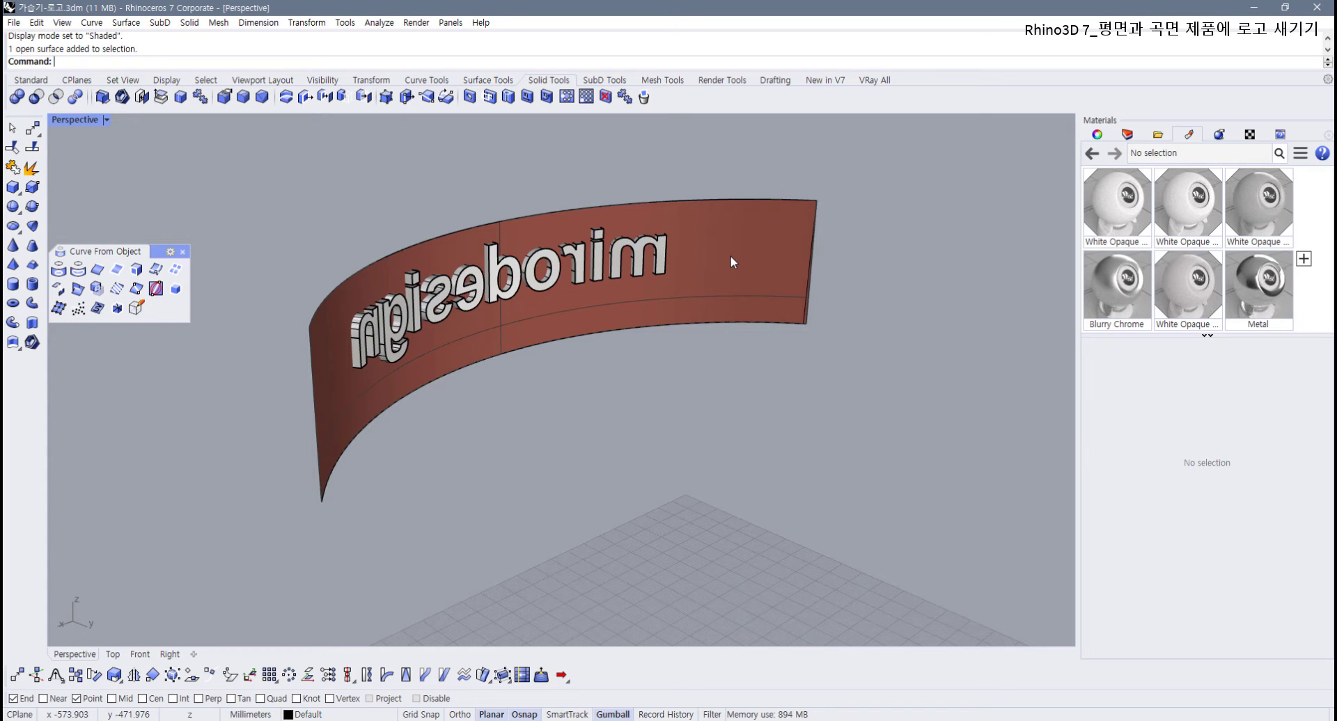
pyautogui.moveTo(731, 262); pyautogui.dragTo(648, 293, button='right')
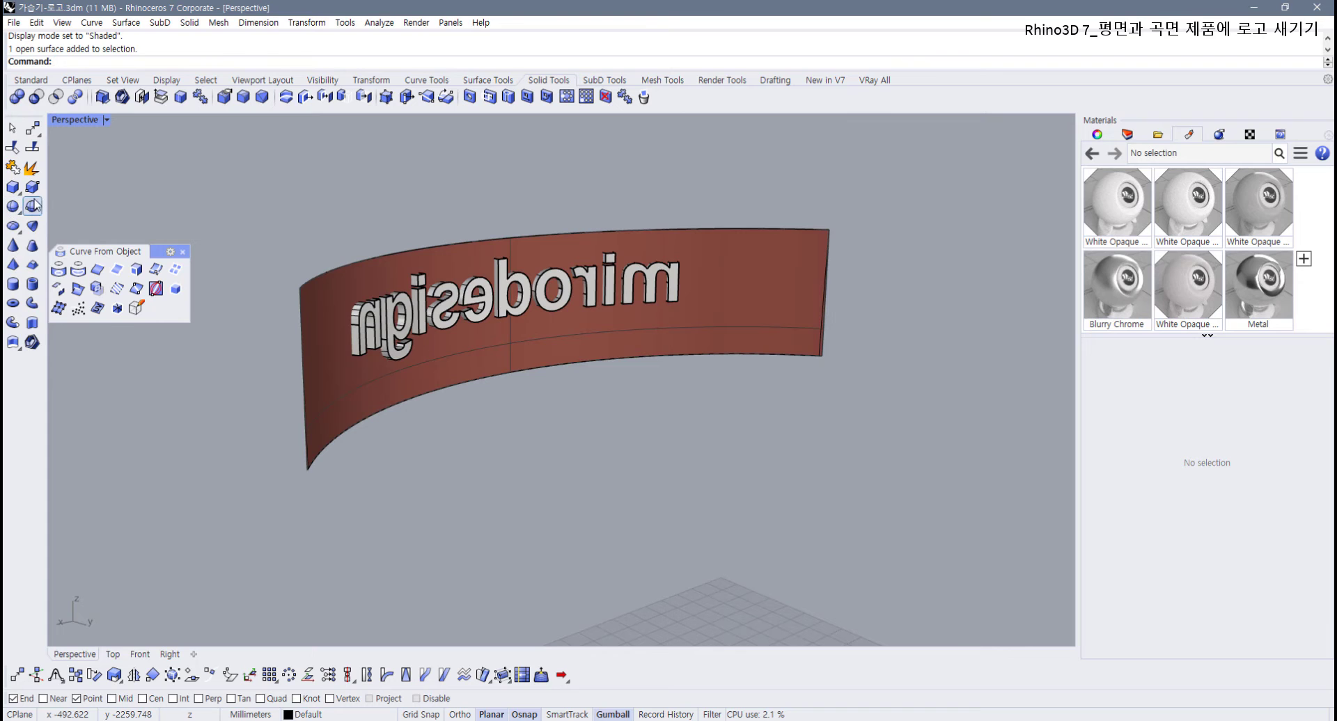
pyautogui.click(34, 80)
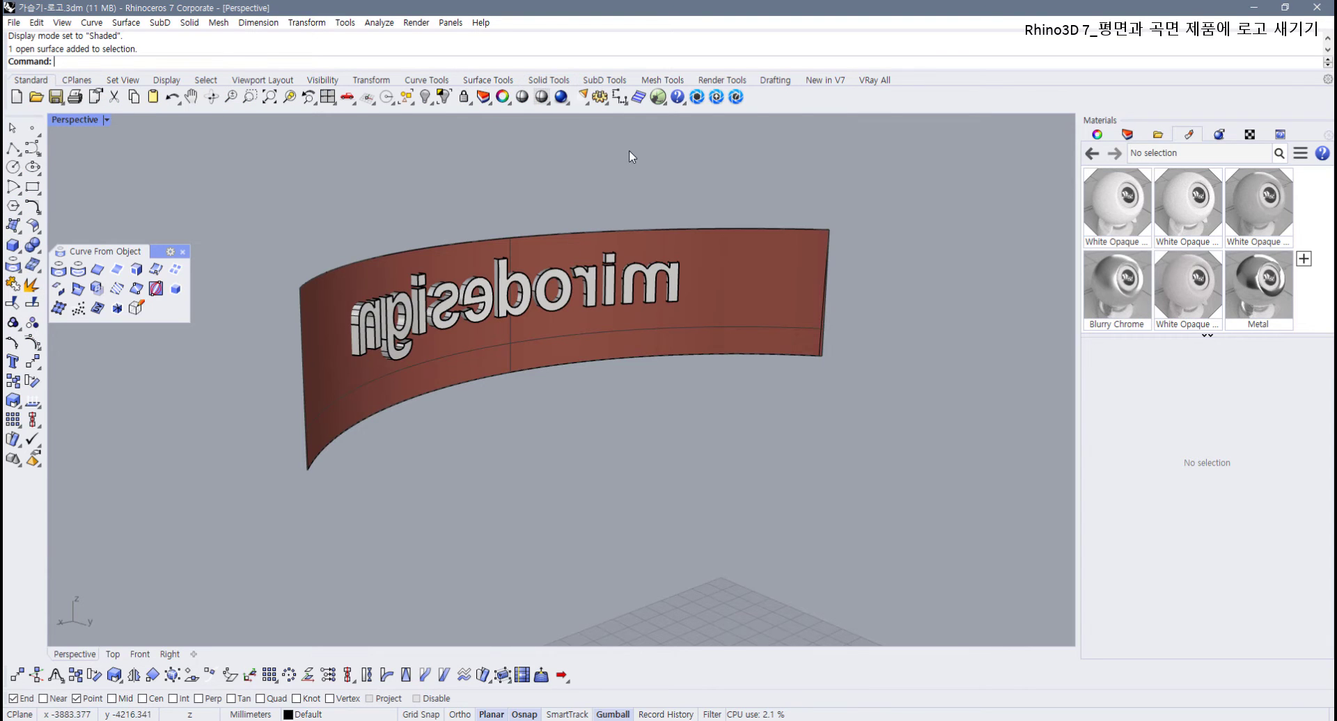
pyautogui.click(597, 98)
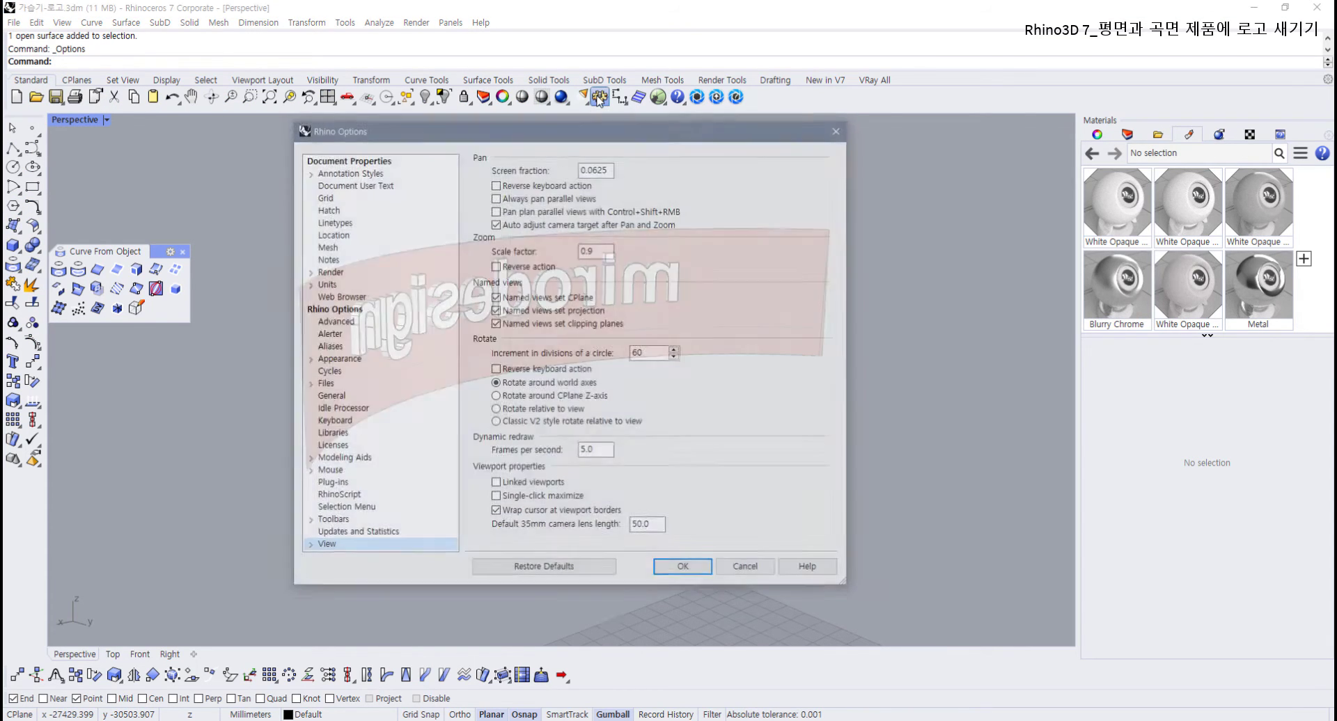
pyautogui.click(308, 547)
pyautogui.click(355, 535)
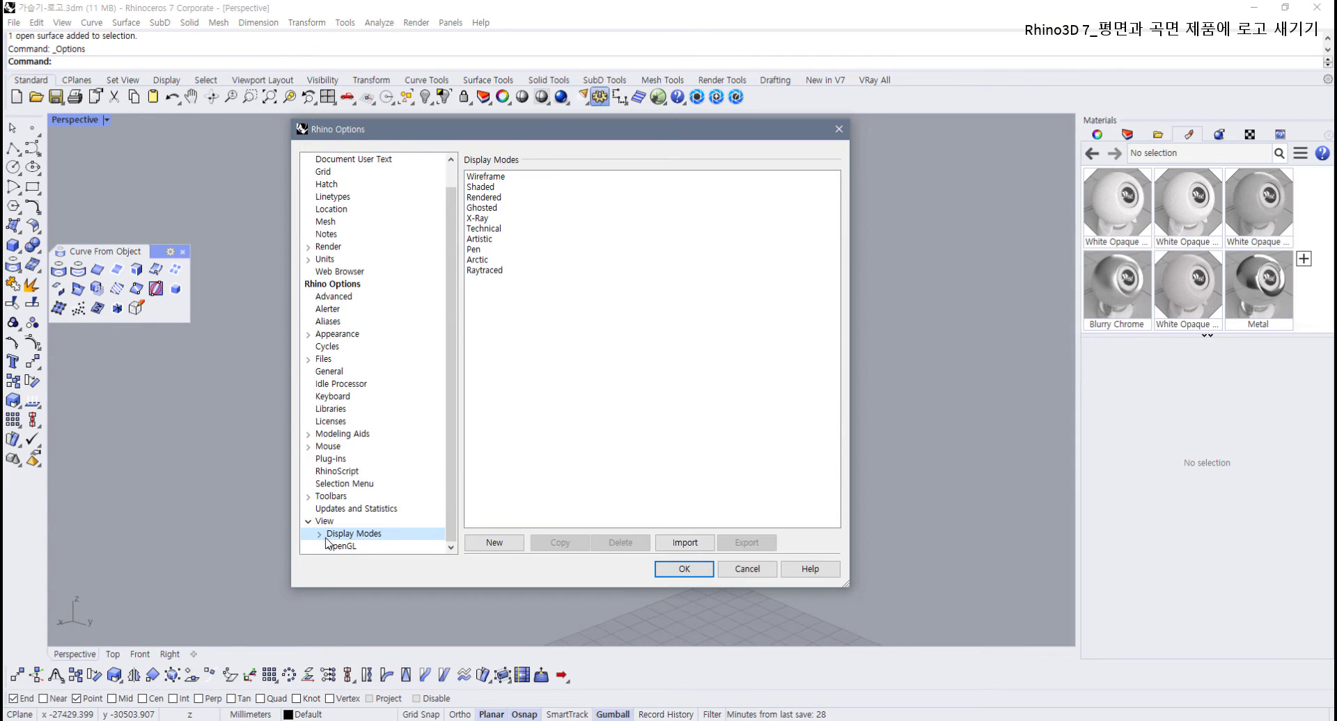
pyautogui.click(320, 534)
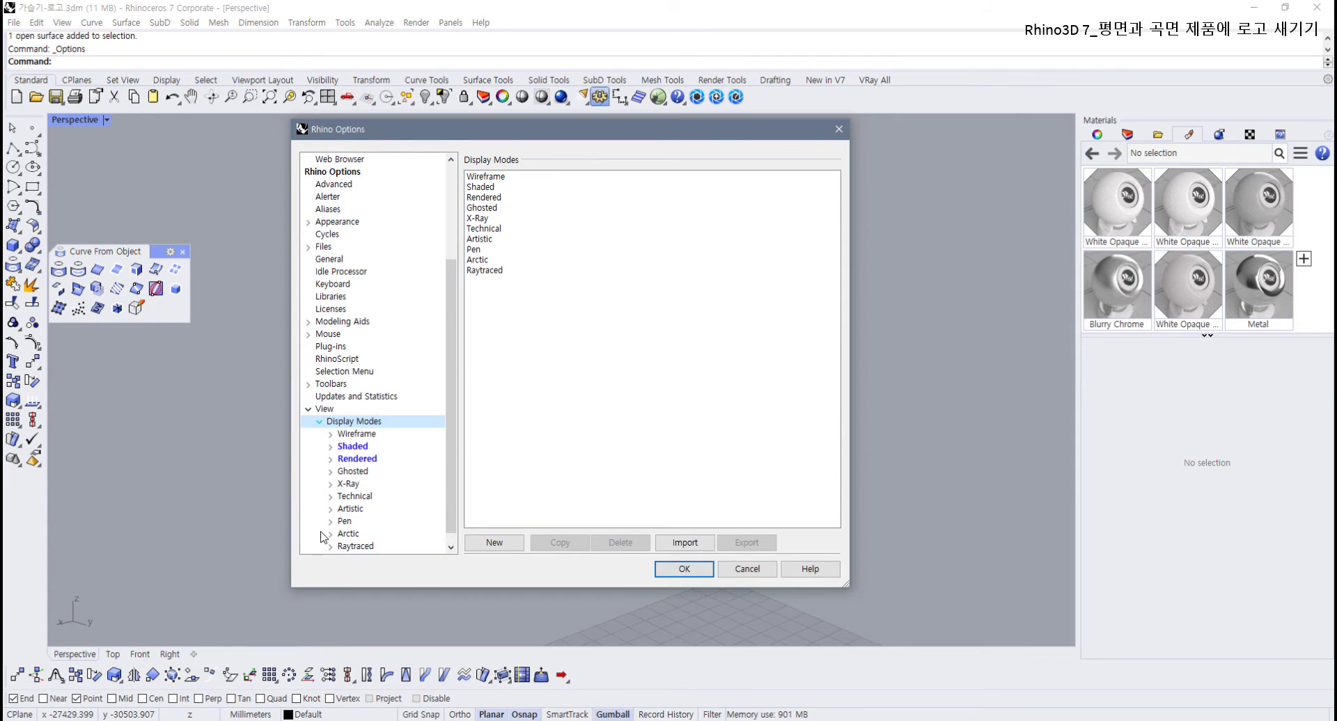
pyautogui.click(350, 449)
pyautogui.click(333, 448)
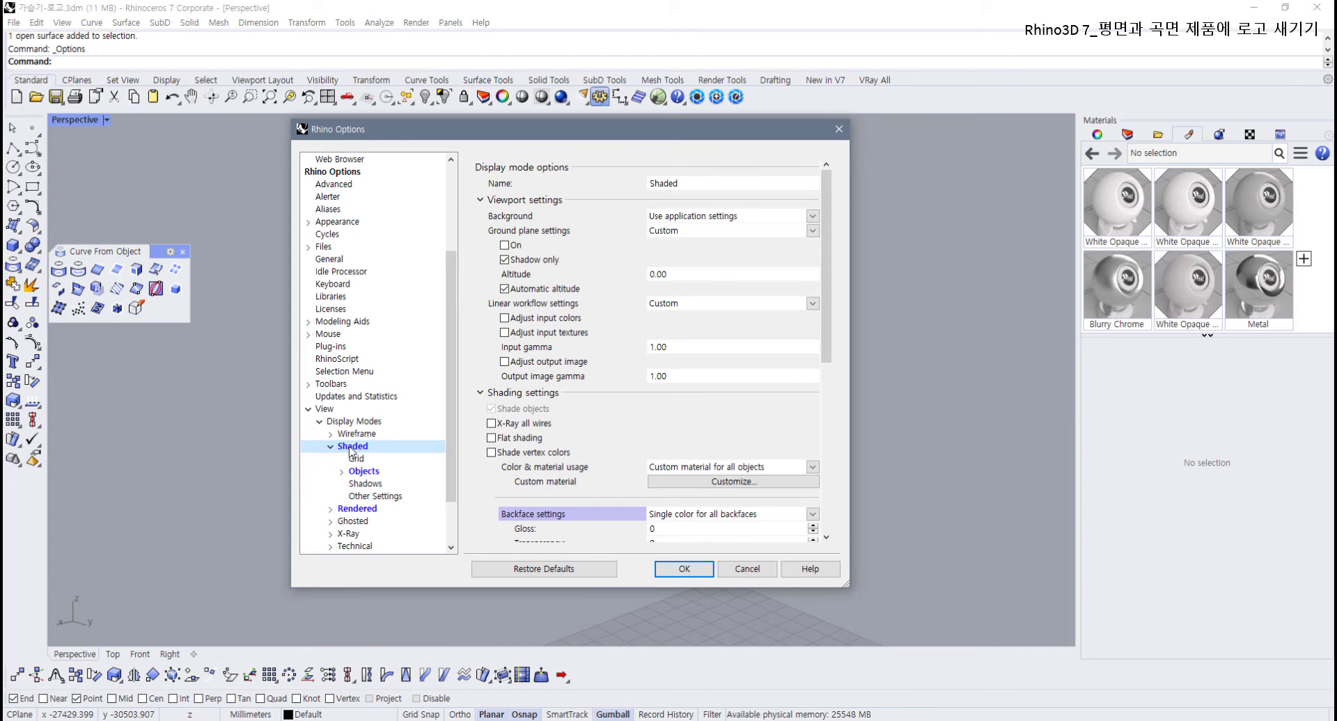
pyautogui.scroll(-3, 589, 443)
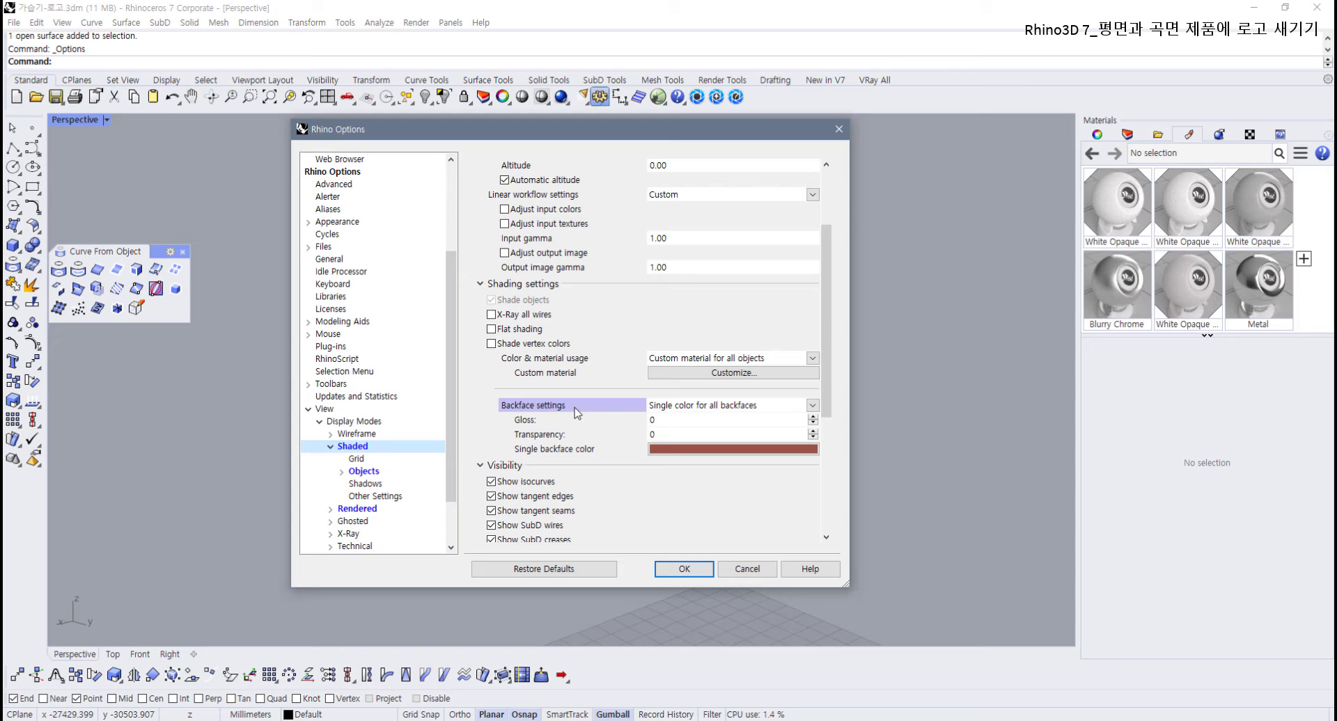
# Step: Keep Shaded backfaces on Single color for all backfaces and set that color to dark reddish brown (RGB 126, 69, 59)
pyautogui.click(801, 406)
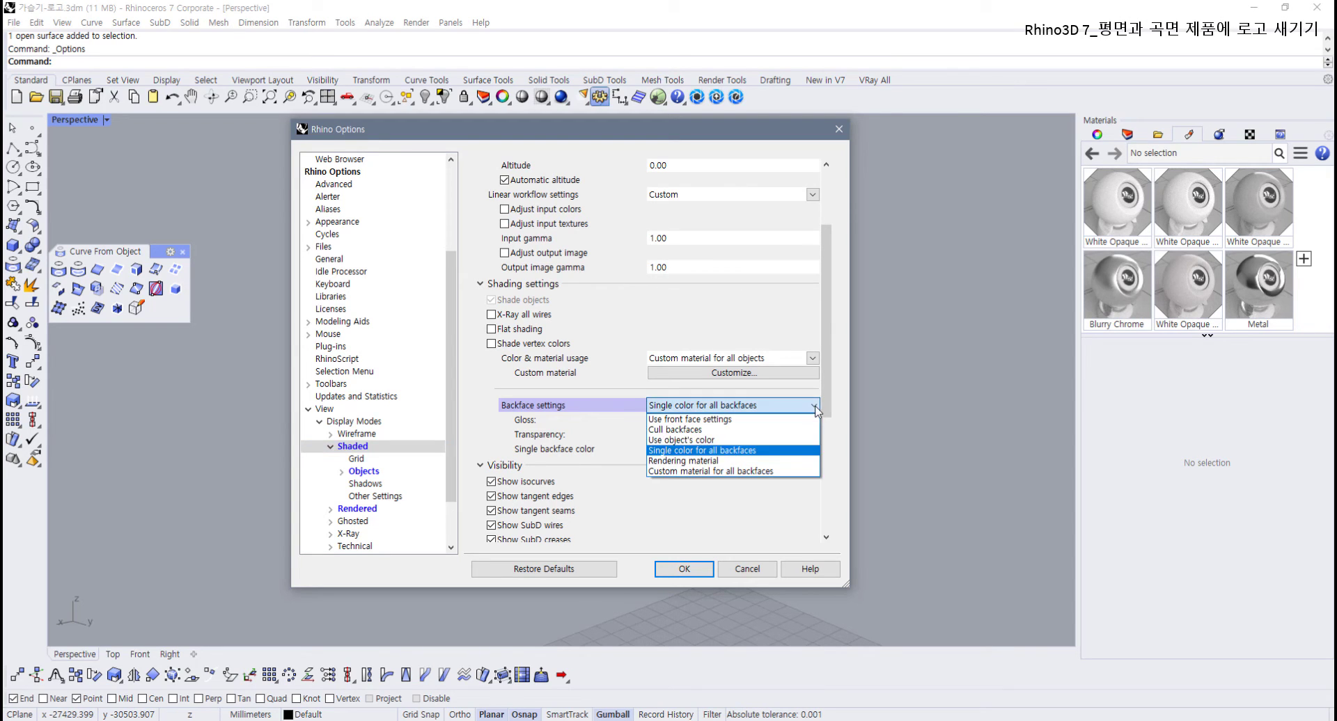
pyautogui.click(710, 451)
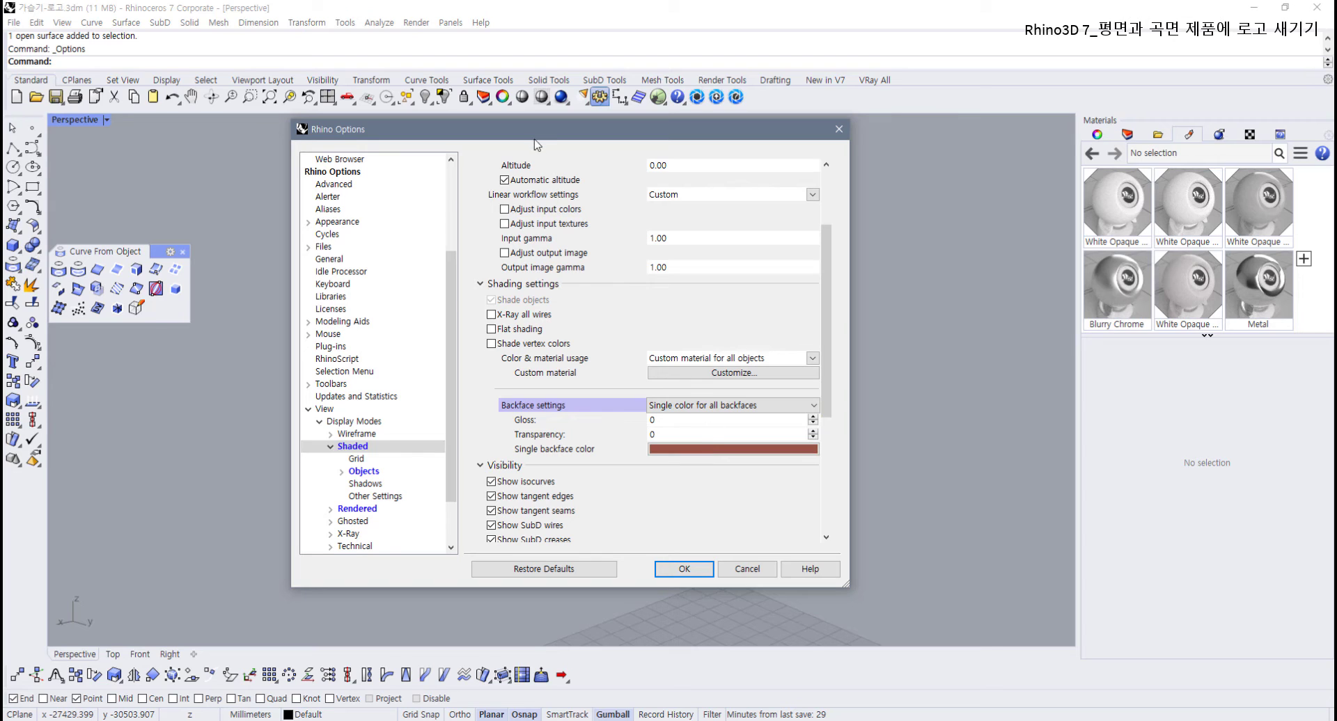
pyautogui.moveTo(535, 135); pyautogui.dragTo(511, 131)
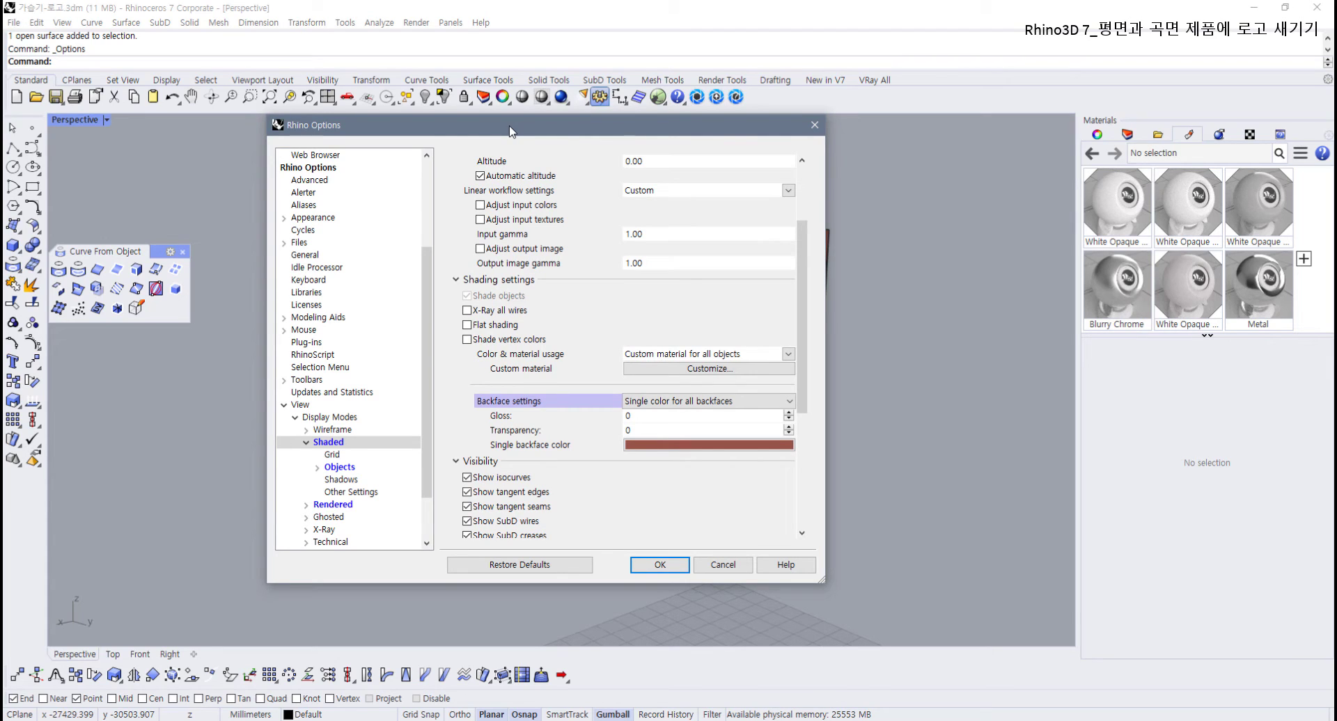
pyautogui.click(714, 446)
pyautogui.click(723, 298)
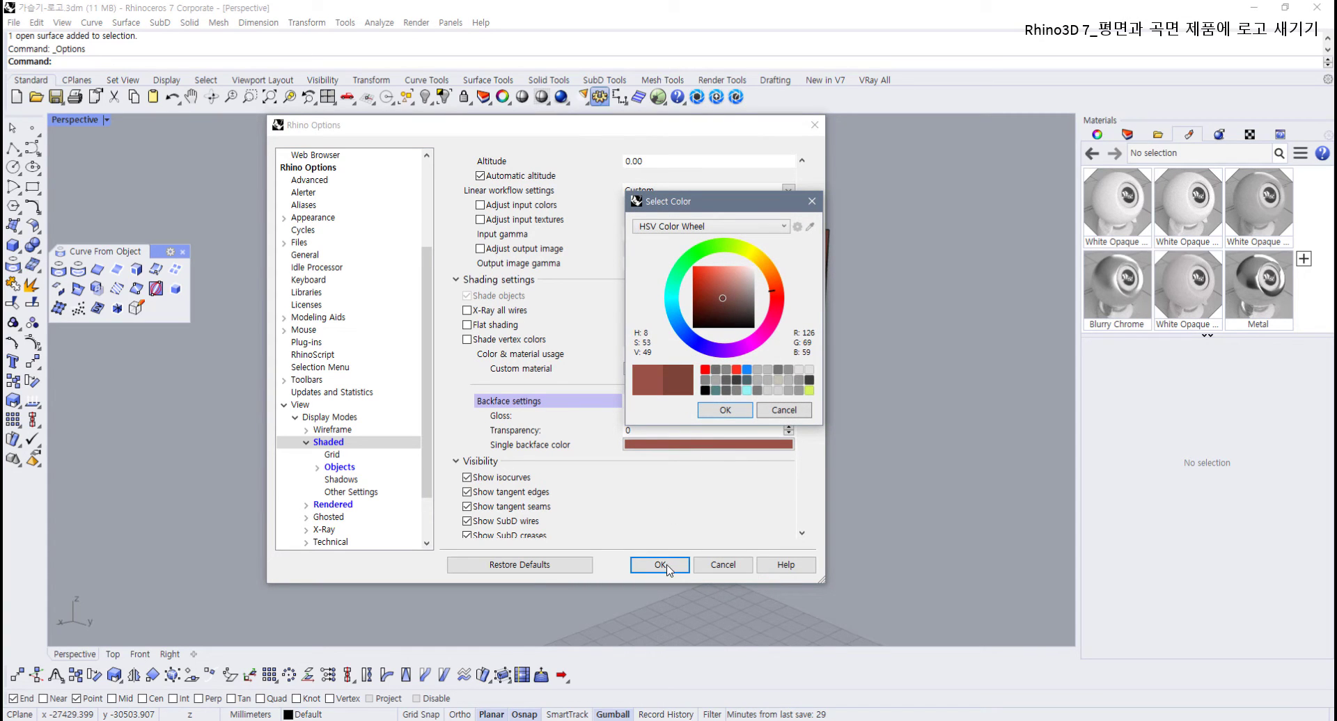
pyautogui.click(725, 410)
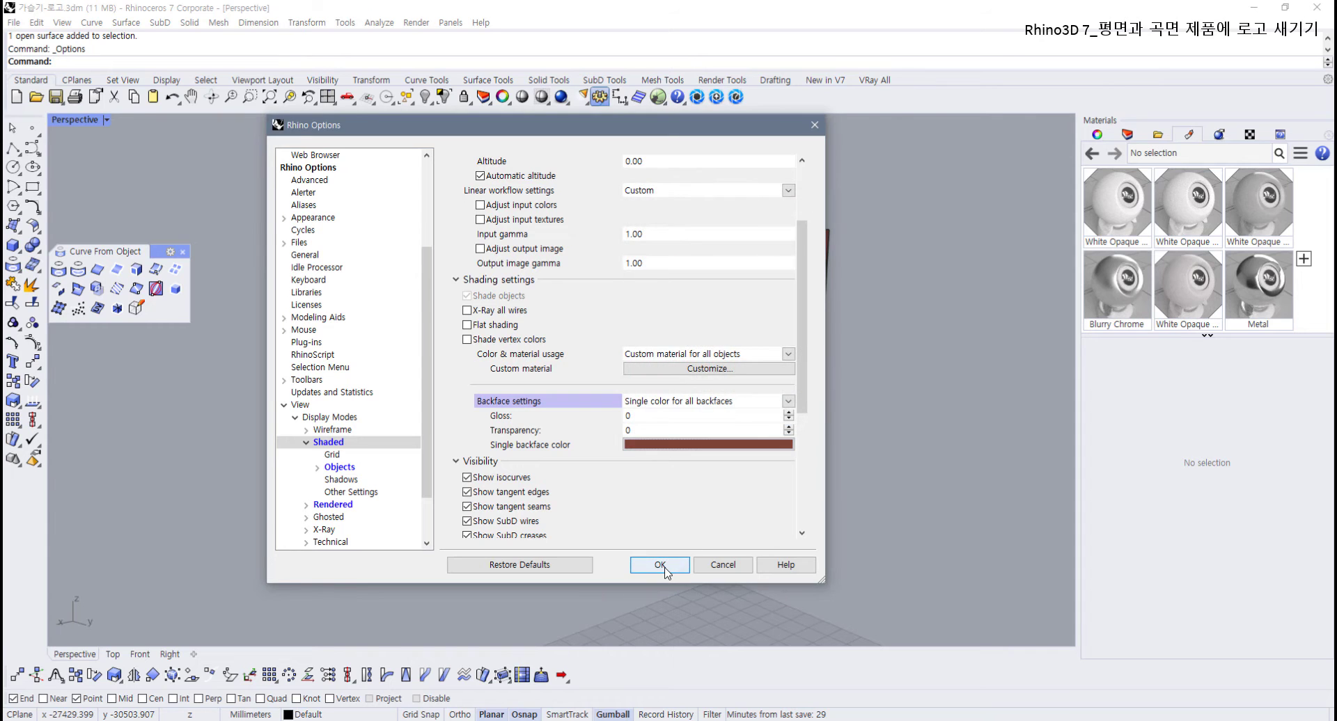
pyautogui.click(658, 565)
# Step: Check both sides of the curved surface and flip its direction so the backface color faces outward
pyautogui.moveTo(680, 512); pyautogui.dragTo(782, 388, button='right')
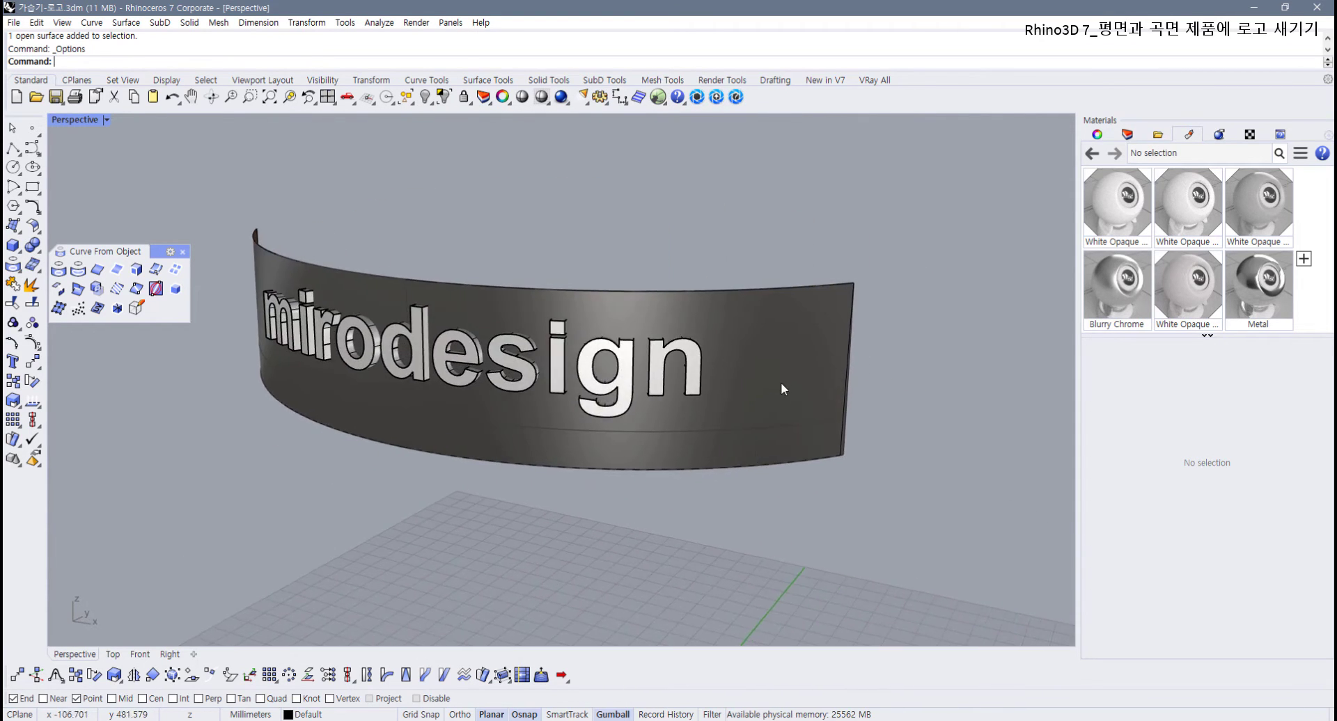
pyautogui.click(781, 389)
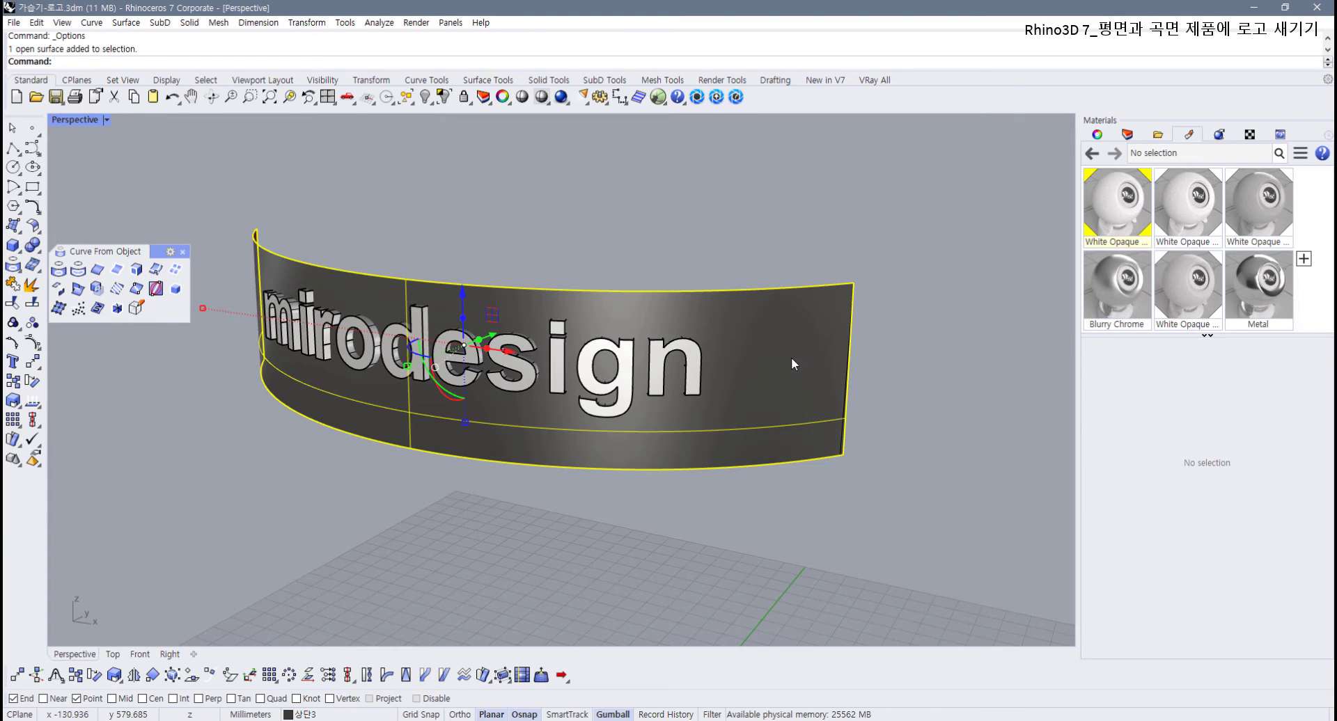
pyautogui.moveTo(790, 361); pyautogui.dragTo(635, 417, button='right')
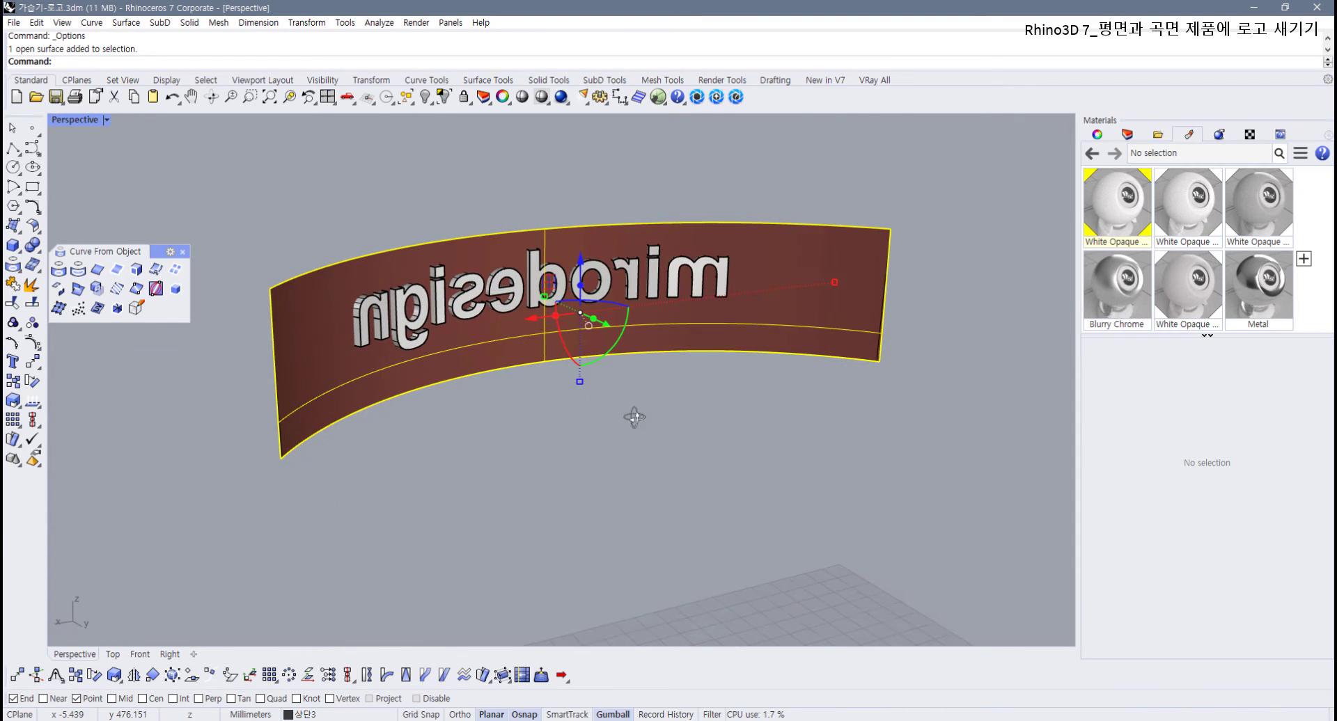
pyautogui.click(738, 479)
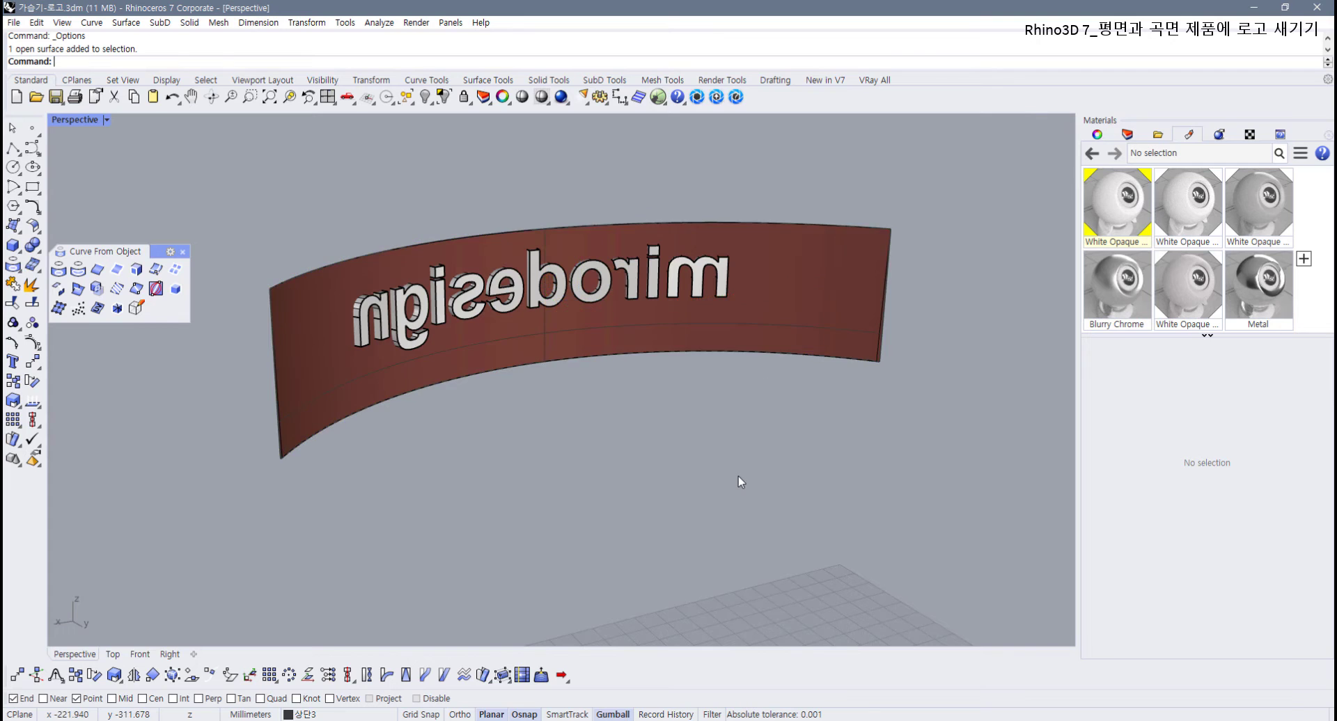
pyautogui.moveTo(738, 479); pyautogui.dragTo(729, 404, button='right')
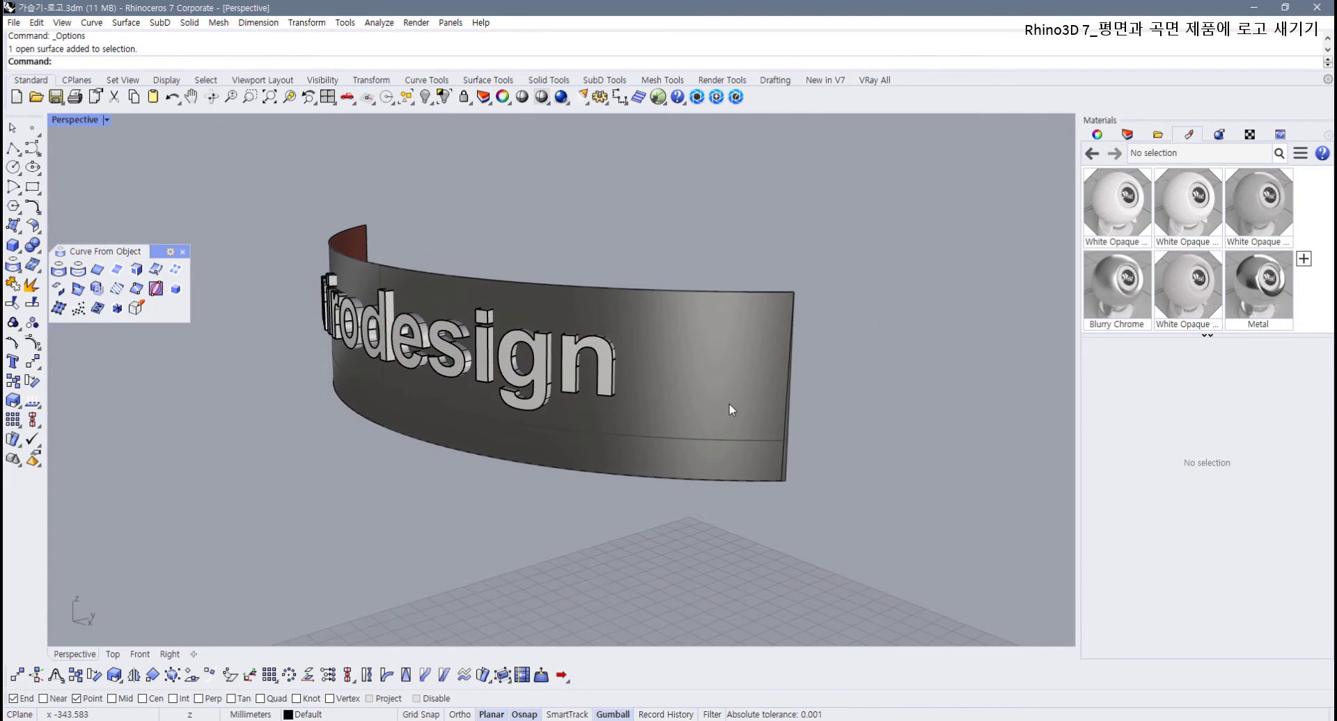
pyautogui.click(728, 403)
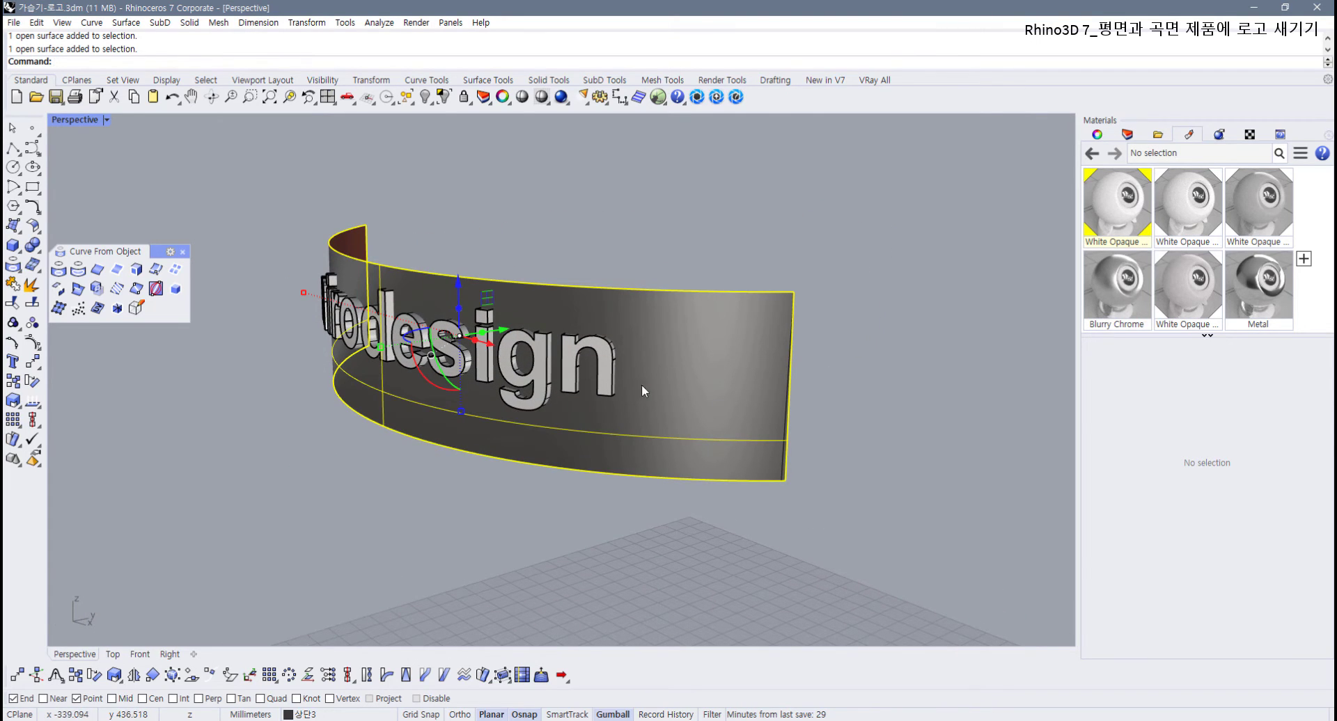
pyautogui.rightClick(33, 402)
pyautogui.click(269, 458)
pyautogui.moveTo(269, 458); pyautogui.dragTo(614, 393, button='right')
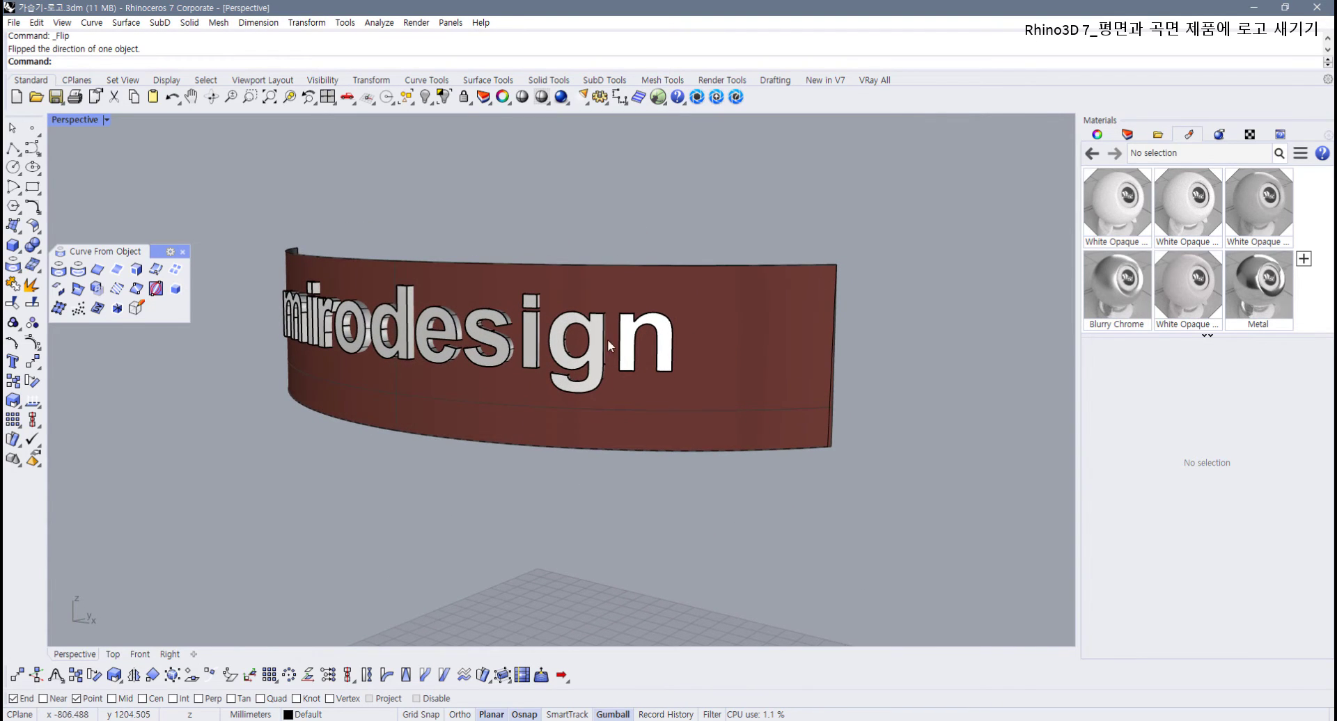
# Step: Subtract all the solid "mirodesign" letters from the flipped curved surface with Boolean Difference
pyautogui.click(743, 352)
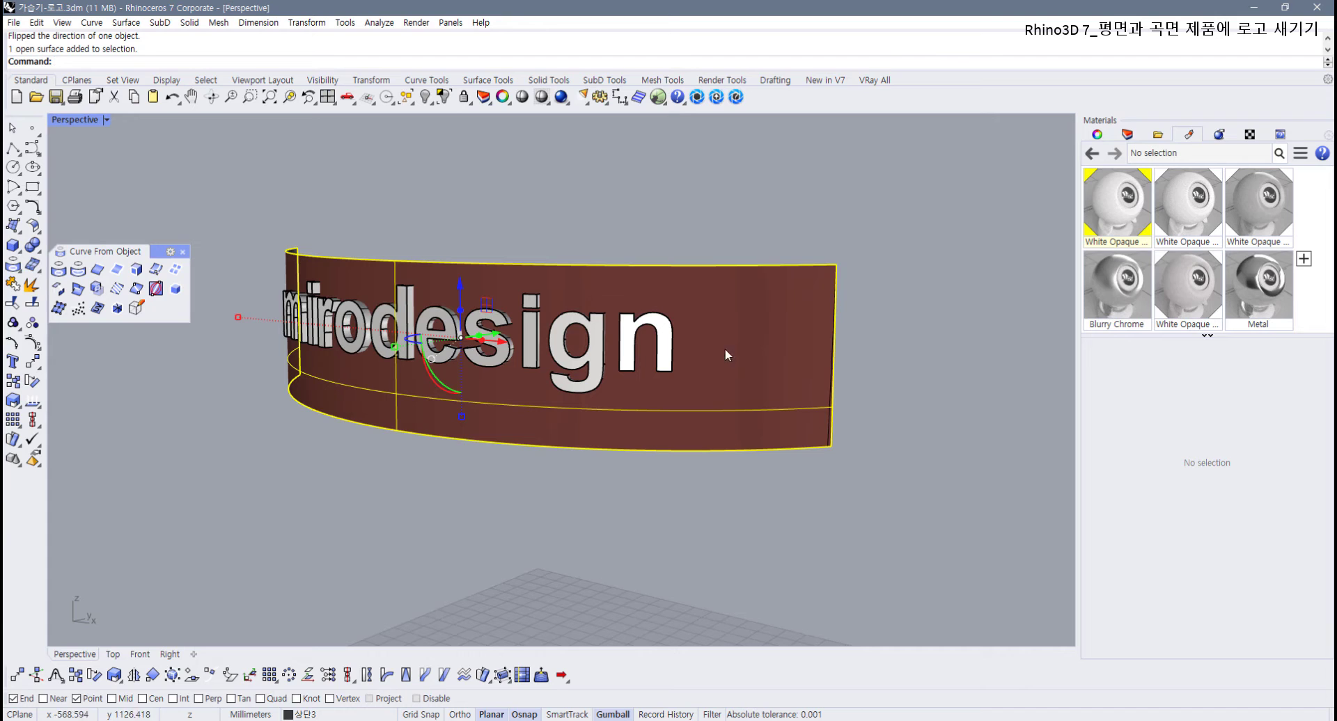
pyautogui.click(541, 80)
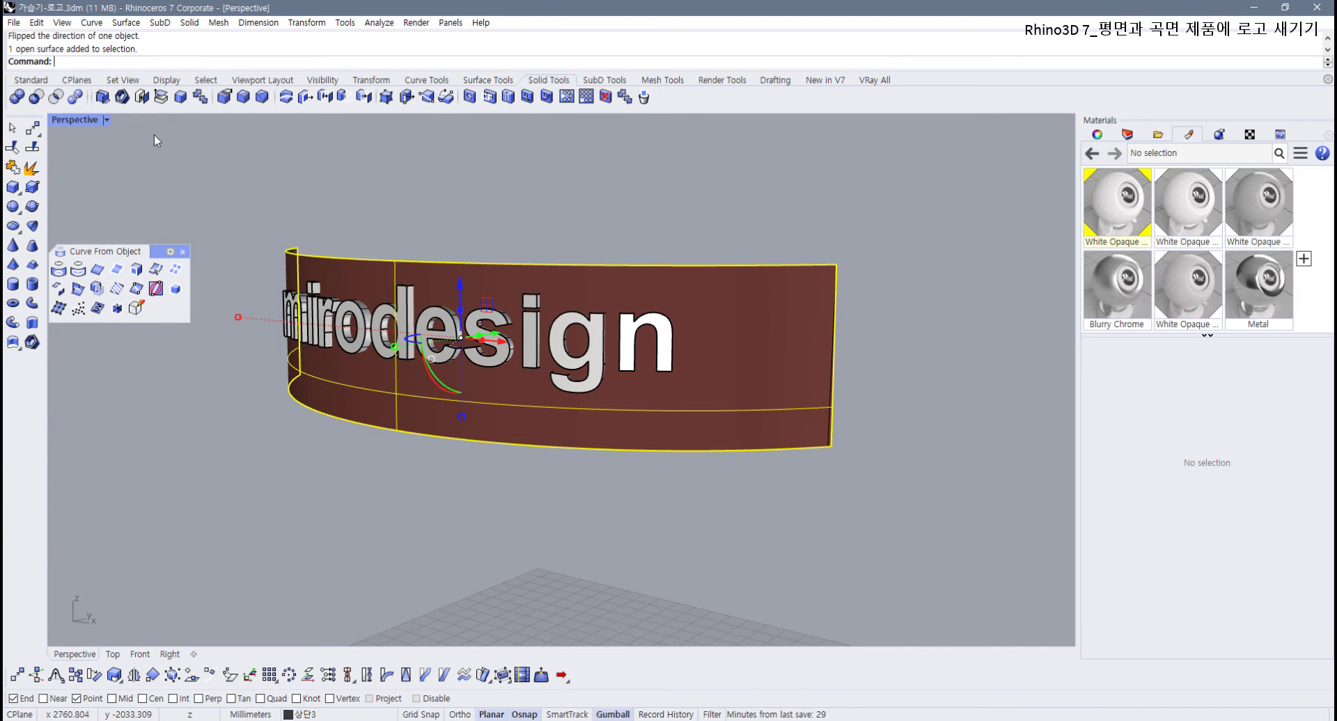
pyautogui.click(36, 96)
pyautogui.moveTo(239, 214); pyautogui.dragTo(716, 433)
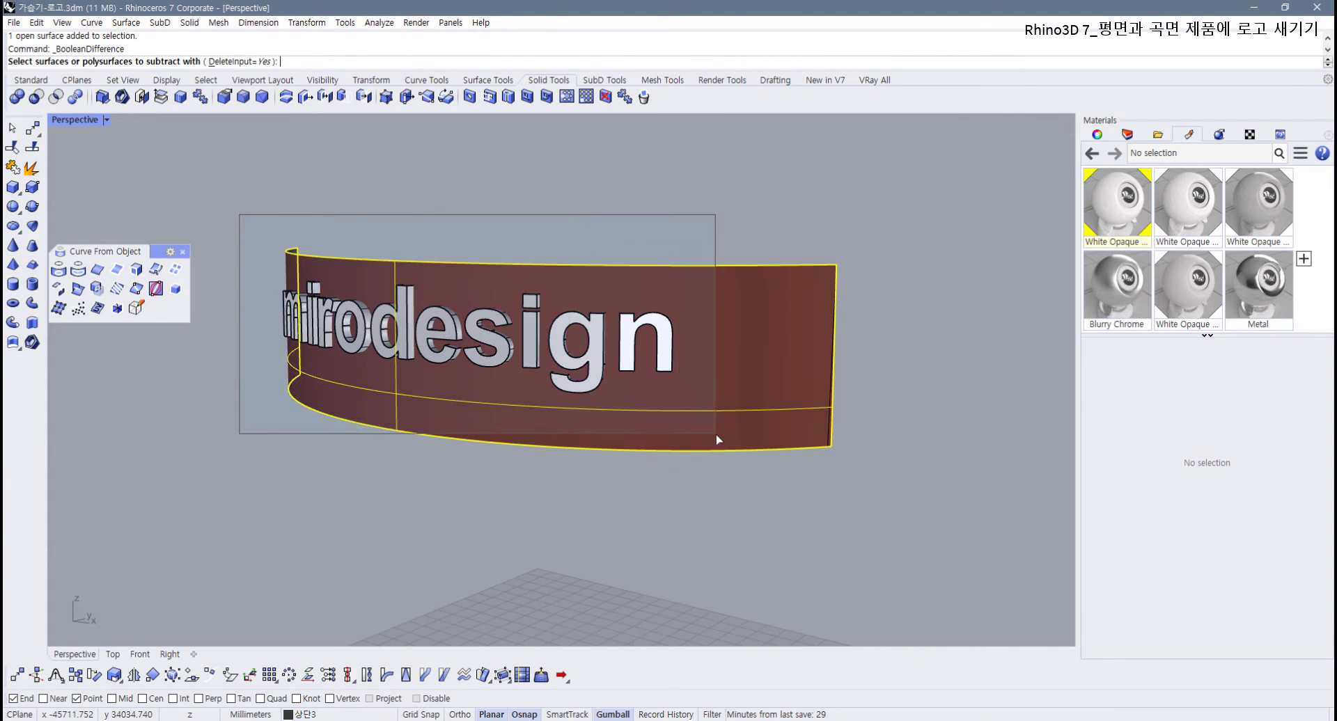
pyautogui.rightClick(575, 430)
# Step: Inspect the lettering on the curved surface up close and undo the last Boolean Difference
pyautogui.moveTo(604, 488); pyautogui.dragTo(456, 357, button='right')
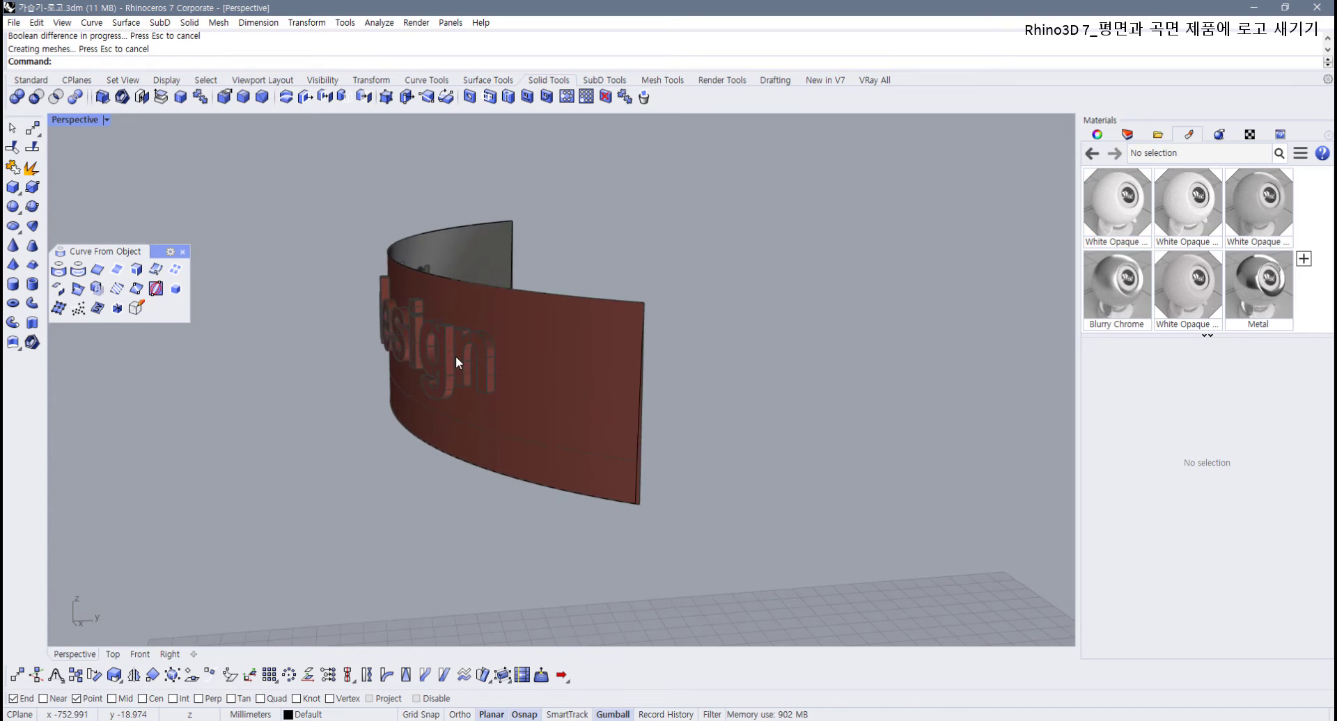
pyautogui.scroll(3, 454, 356)
pyautogui.click(437, 351)
pyautogui.click(212, 463)
pyautogui.moveTo(211, 464); pyautogui.dragTo(567, 539, button='right')
pyautogui.hotkey('ctrl', 'z')
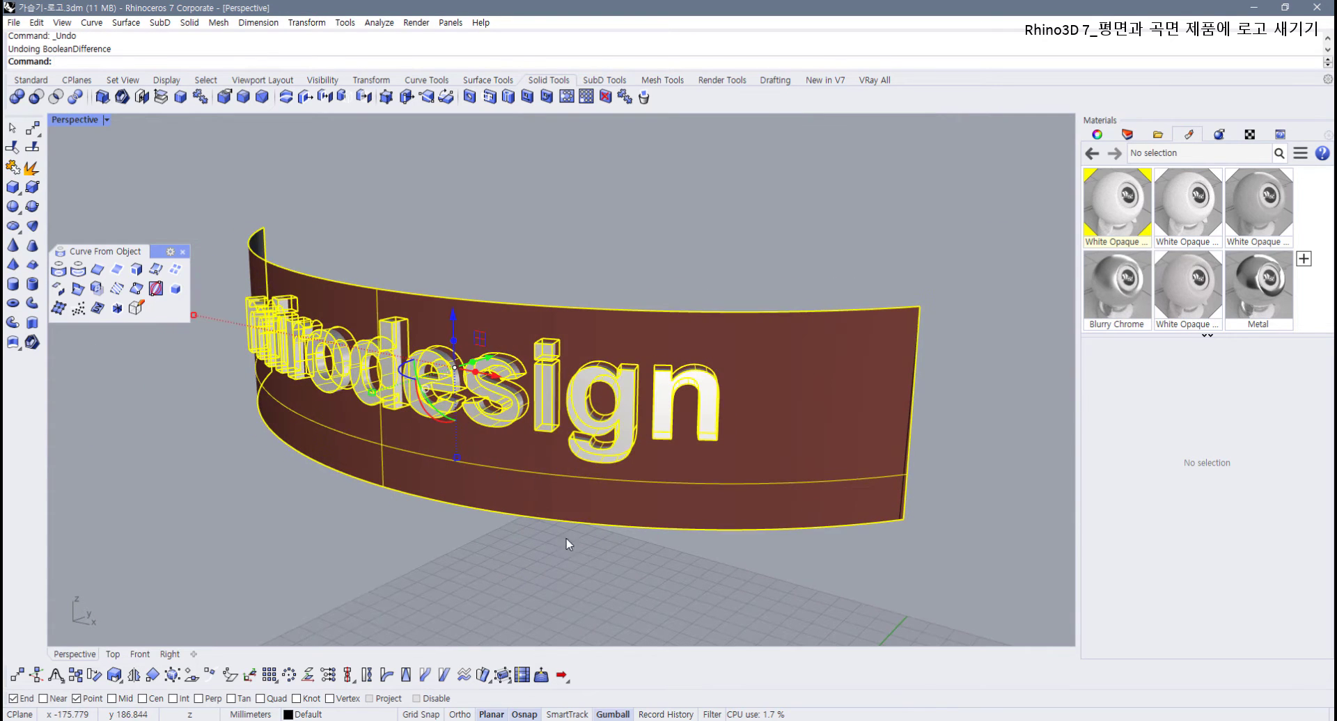
# Step: Flip the curved surface's direction with Dir so its normals point outward, toward the lettered side
pyautogui.click(566, 539)
pyautogui.click(804, 452)
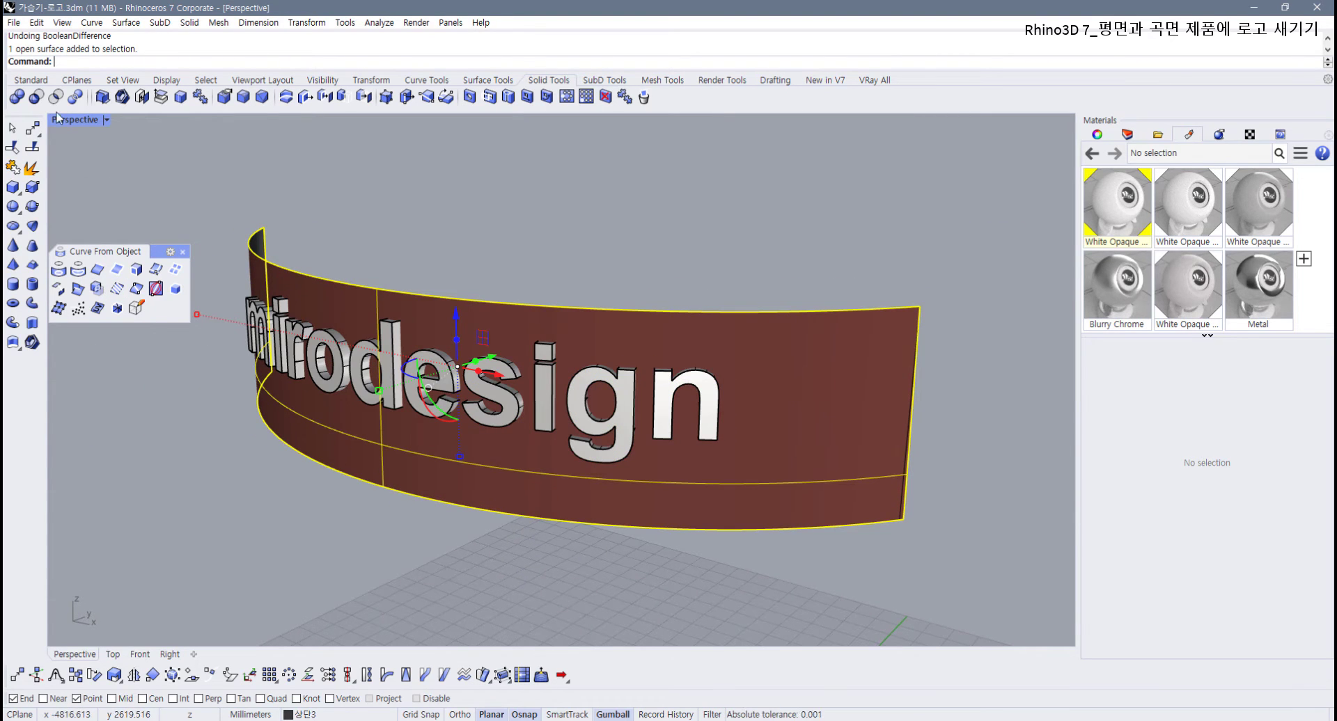
pyautogui.click(31, 80)
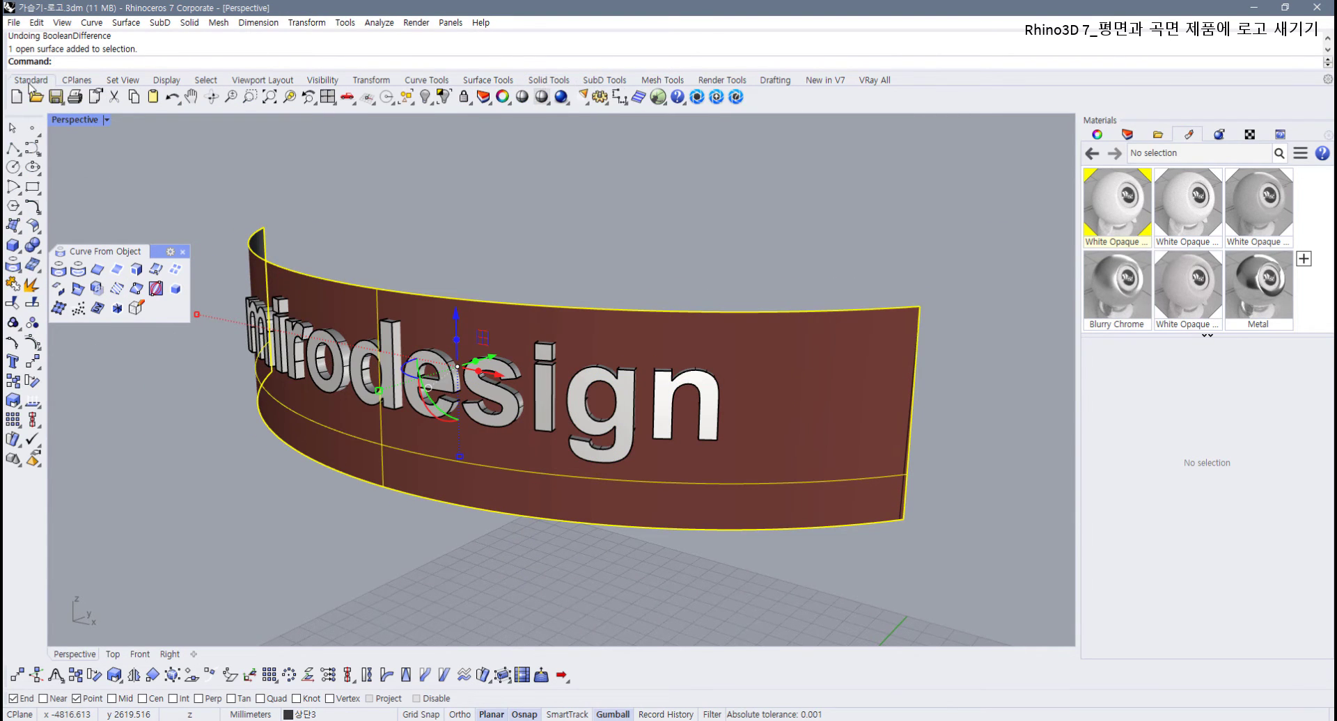
pyautogui.click(32, 402)
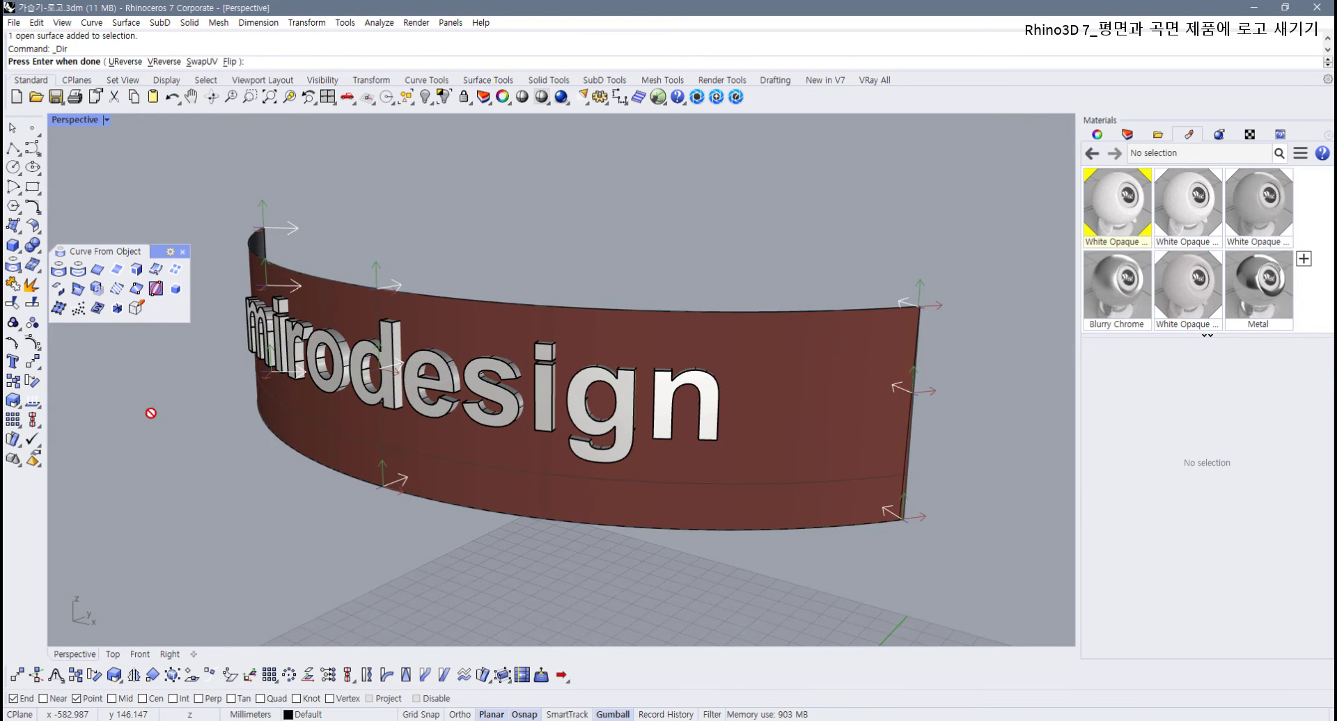
pyautogui.moveTo(435, 414); pyautogui.dragTo(388, 418, button='right')
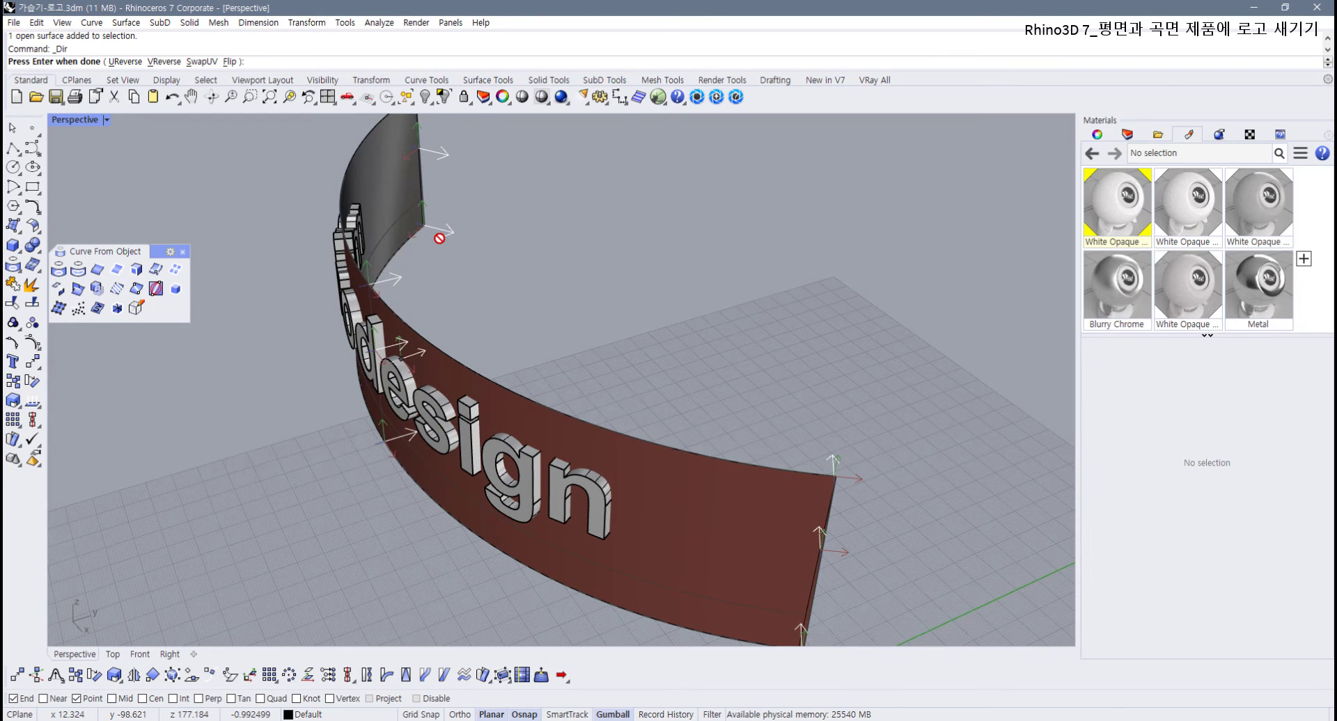
pyautogui.click(229, 62)
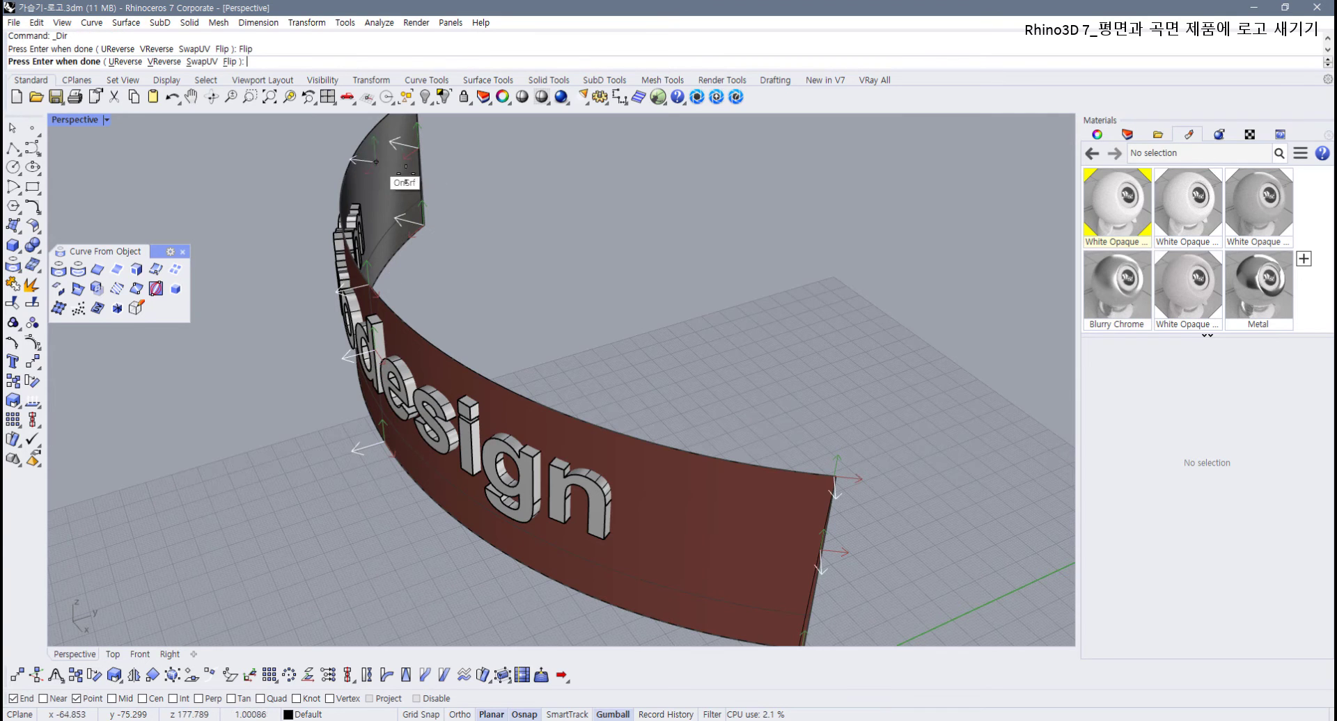
pyautogui.moveTo(404, 362); pyautogui.dragTo(390, 369, button='right')
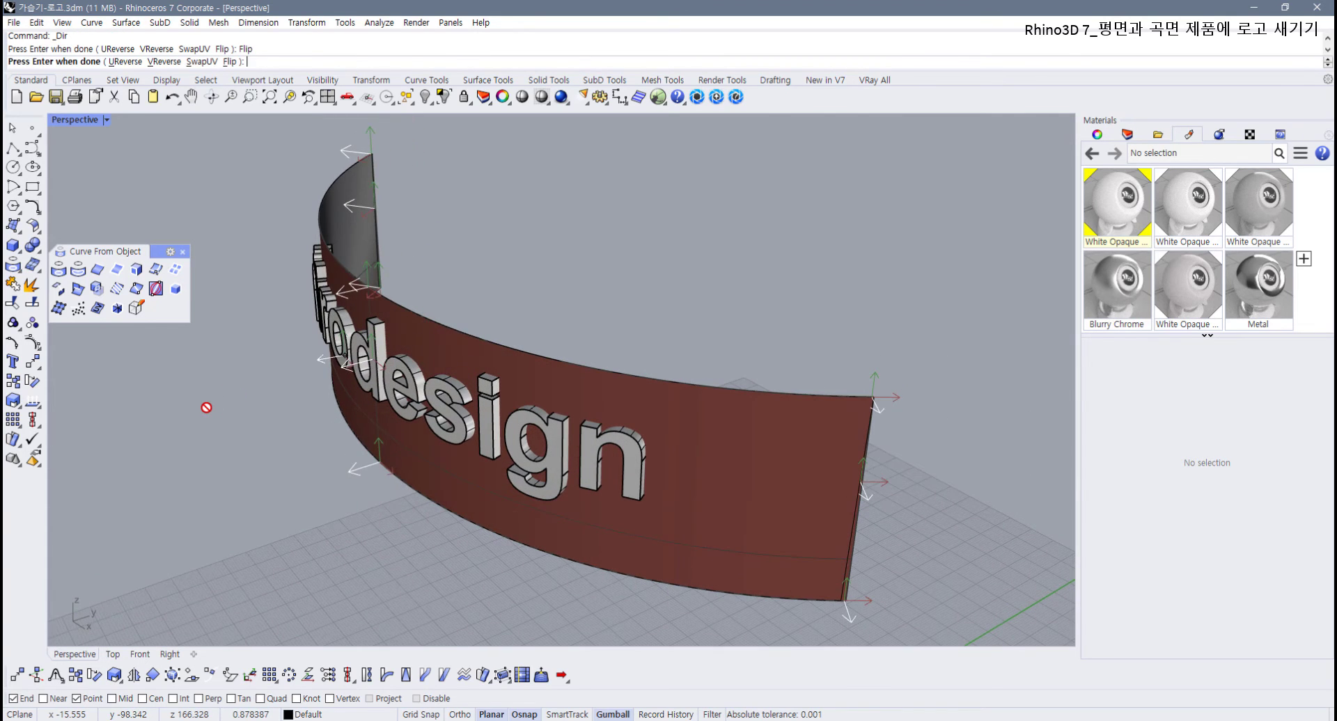
pyautogui.press('Return')
pyautogui.moveTo(260, 486); pyautogui.dragTo(474, 433, button='right')
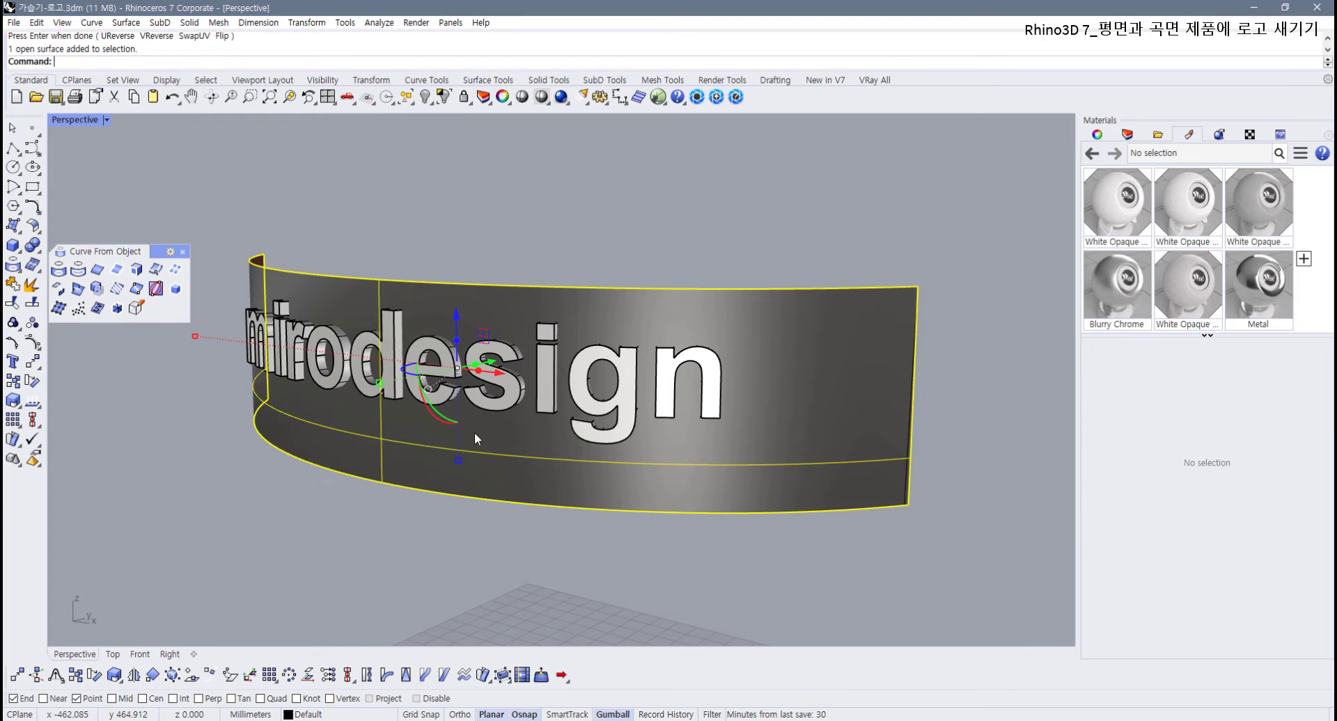
# Step: Show the curved surface's direction arrows again to check which way its normals point
pyautogui.click(232, 515)
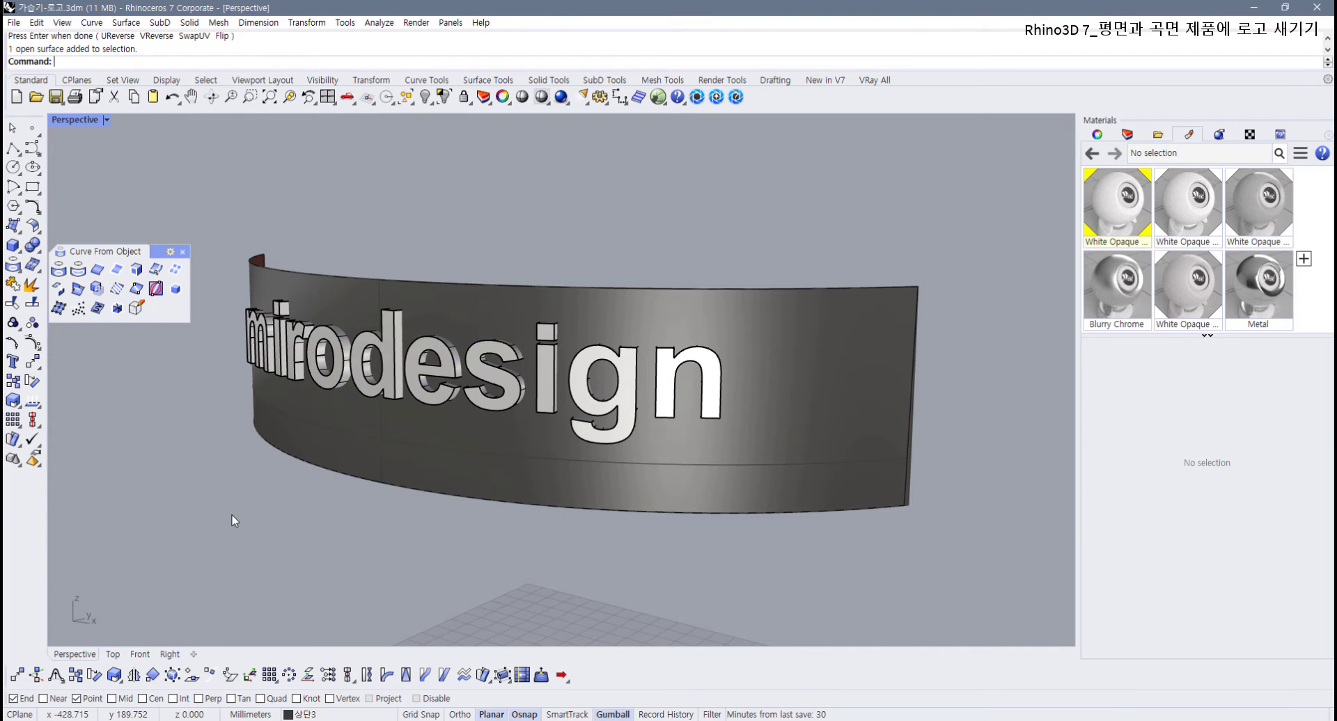
pyautogui.click(33, 402)
pyautogui.click(350, 488)
pyautogui.press('Return')
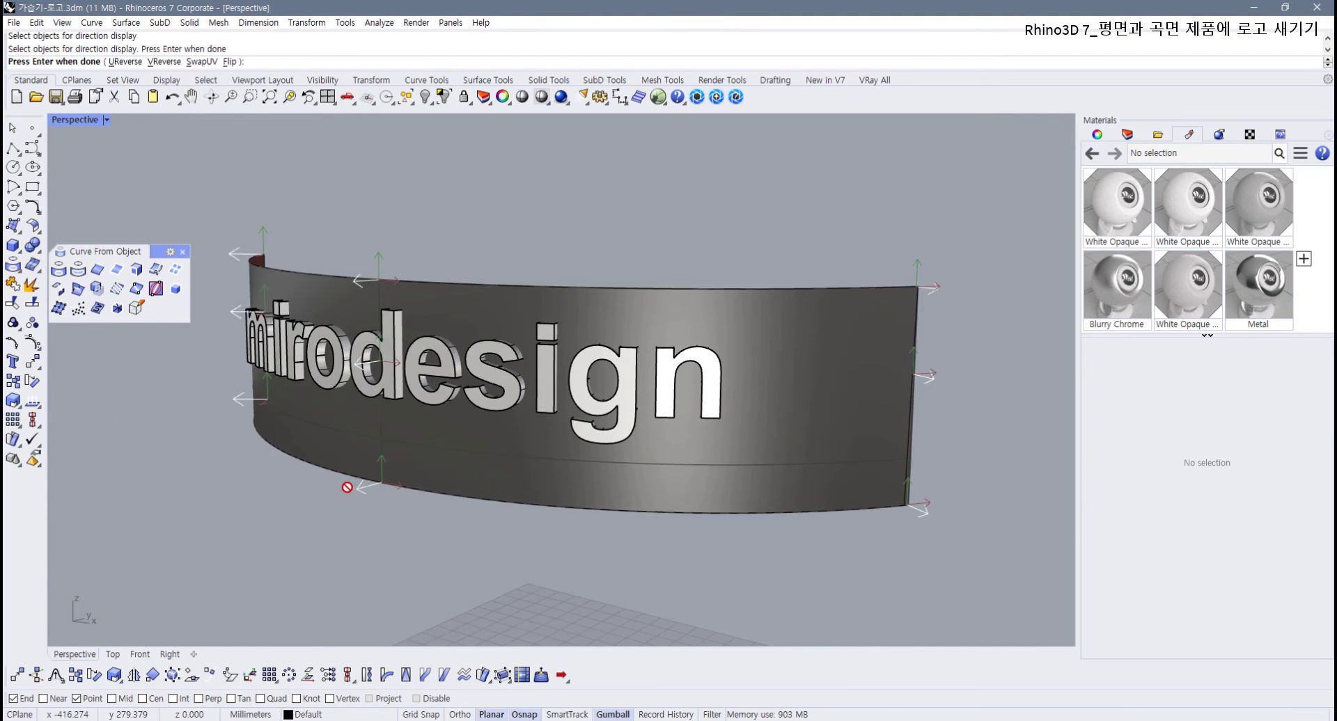
pyautogui.moveTo(347, 487); pyautogui.dragTo(251, 456, button='right')
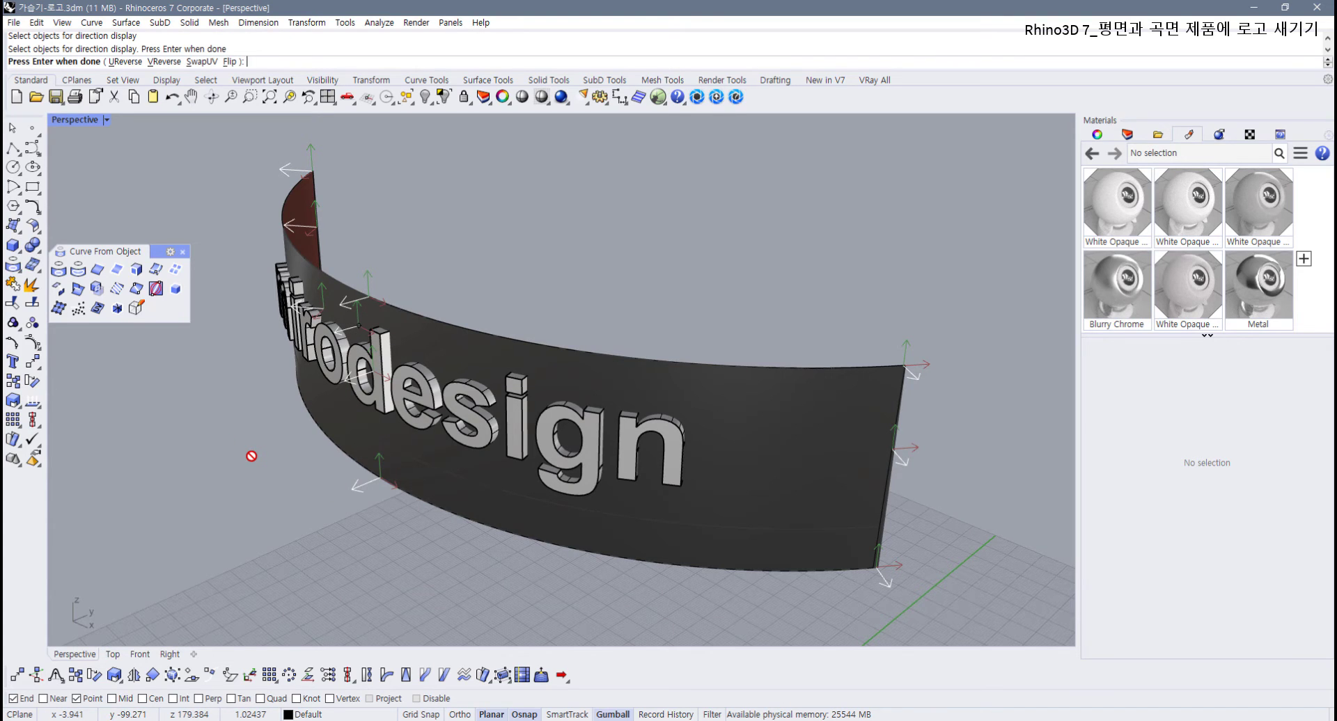
pyautogui.press('Return')
# Step: Subtract the solid "mirodesign" letters from the curved surface with Boolean Difference and inspect the engraved lettering
pyautogui.click(620, 356)
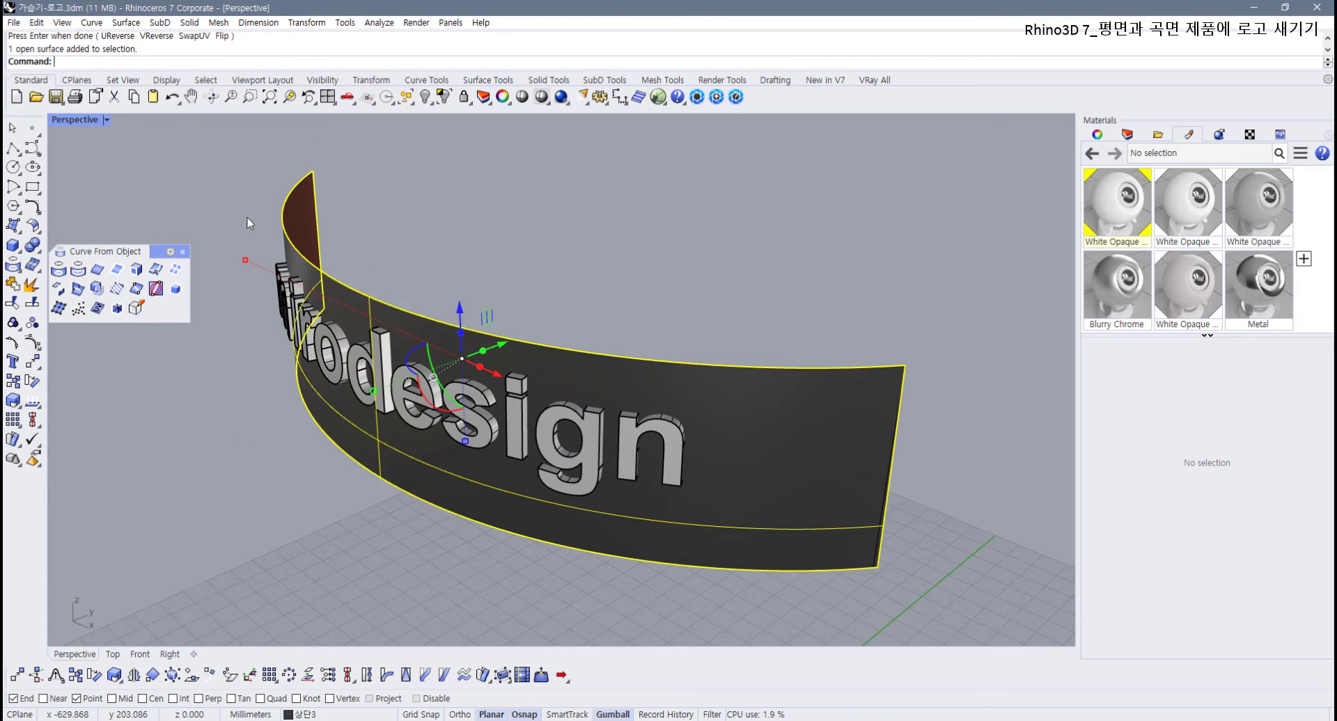
pyautogui.click(547, 80)
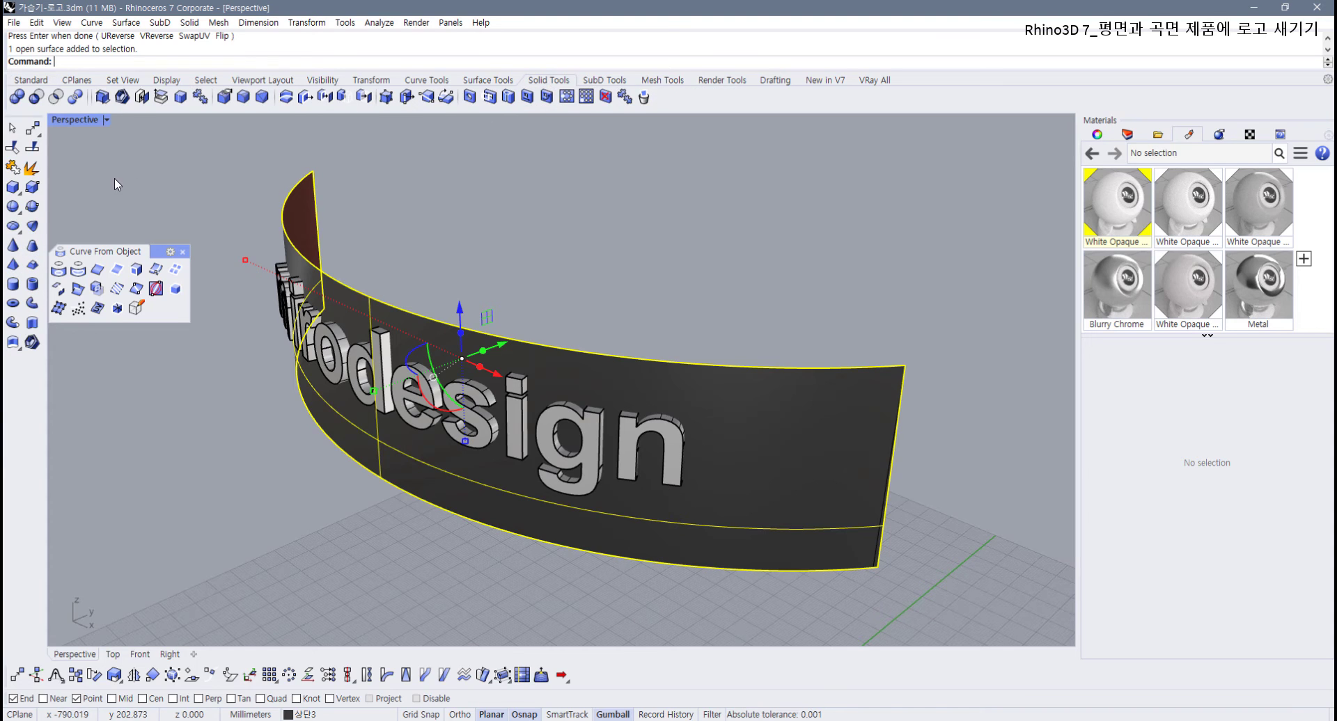
pyautogui.click(37, 96)
pyautogui.moveTo(229, 243); pyautogui.dragTo(598, 523)
pyautogui.press('Return')
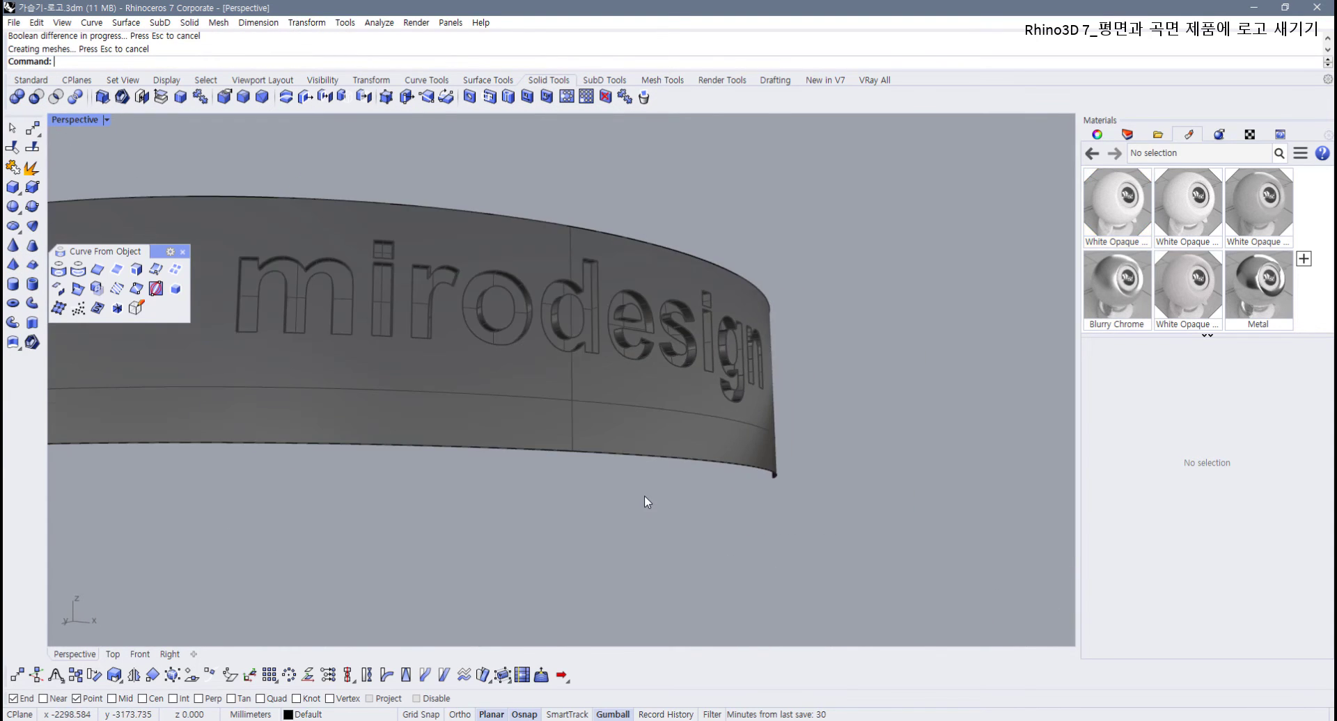
pyautogui.moveTo(645, 495); pyautogui.dragTo(512, 515, button='right')
# Step: Undo the Boolean Difference, the surface flips and the Flow Along Surface, removing the letters from the curved surface
pyautogui.hotkey('ctrl', 'z')
pyautogui.click(565, 550)
pyautogui.scroll(-7, 565, 550)
pyautogui.moveTo(565, 550); pyautogui.dragTo(594, 544, button='right')
pyautogui.hotkey('ctrl', 'z')
pyautogui.scroll(-4, 579, 550)
pyautogui.scroll(3, 578, 551)
pyautogui.click(487, 480)
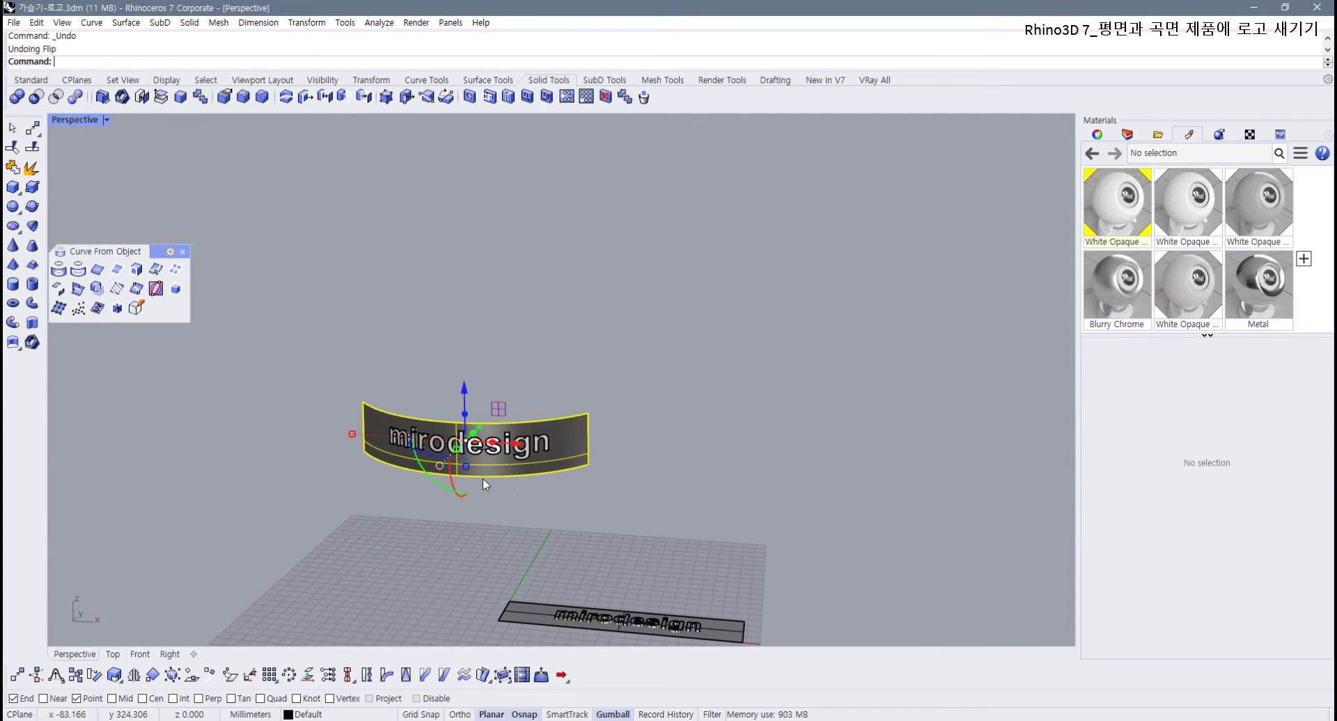
pyautogui.hotkey('ctrl', 'z')
pyautogui.click(531, 511)
pyautogui.moveTo(527, 513); pyautogui.dragTo(512, 450, button='right')
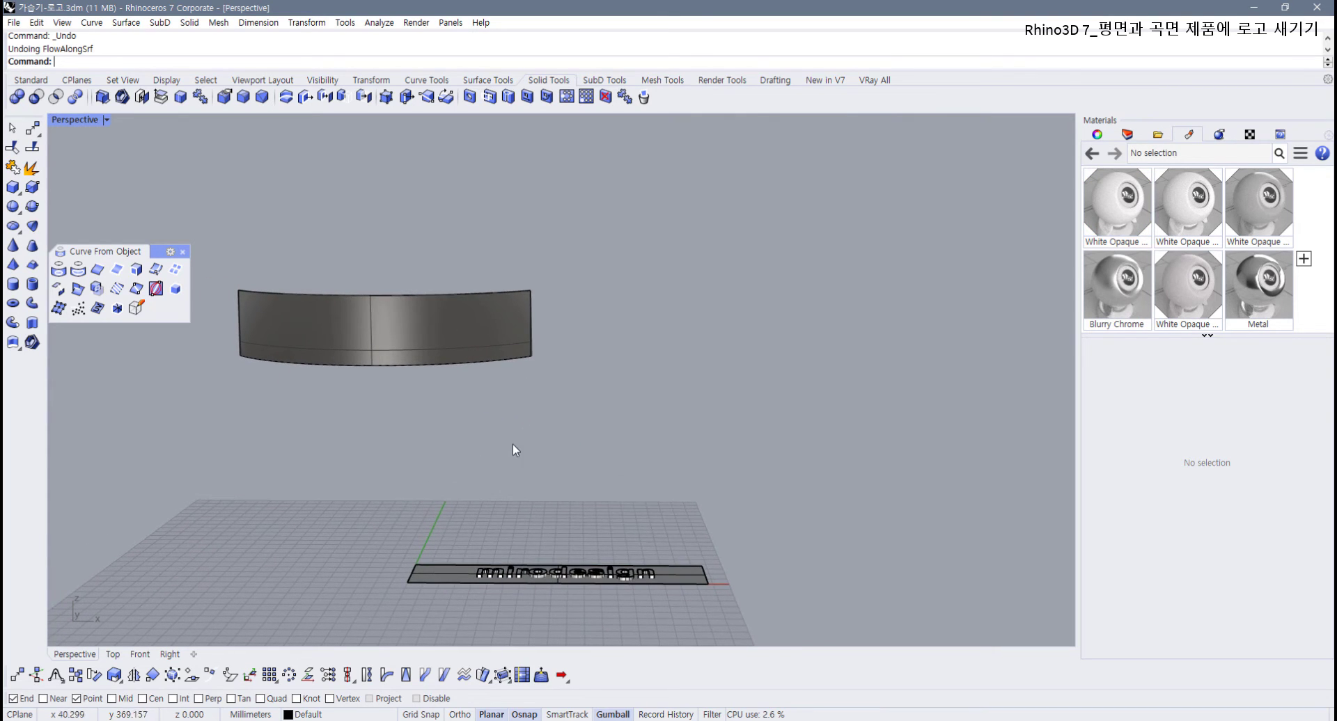
# Step: Show all hidden objects to bring back the full product model around the curved surface
pyautogui.click(375, 81)
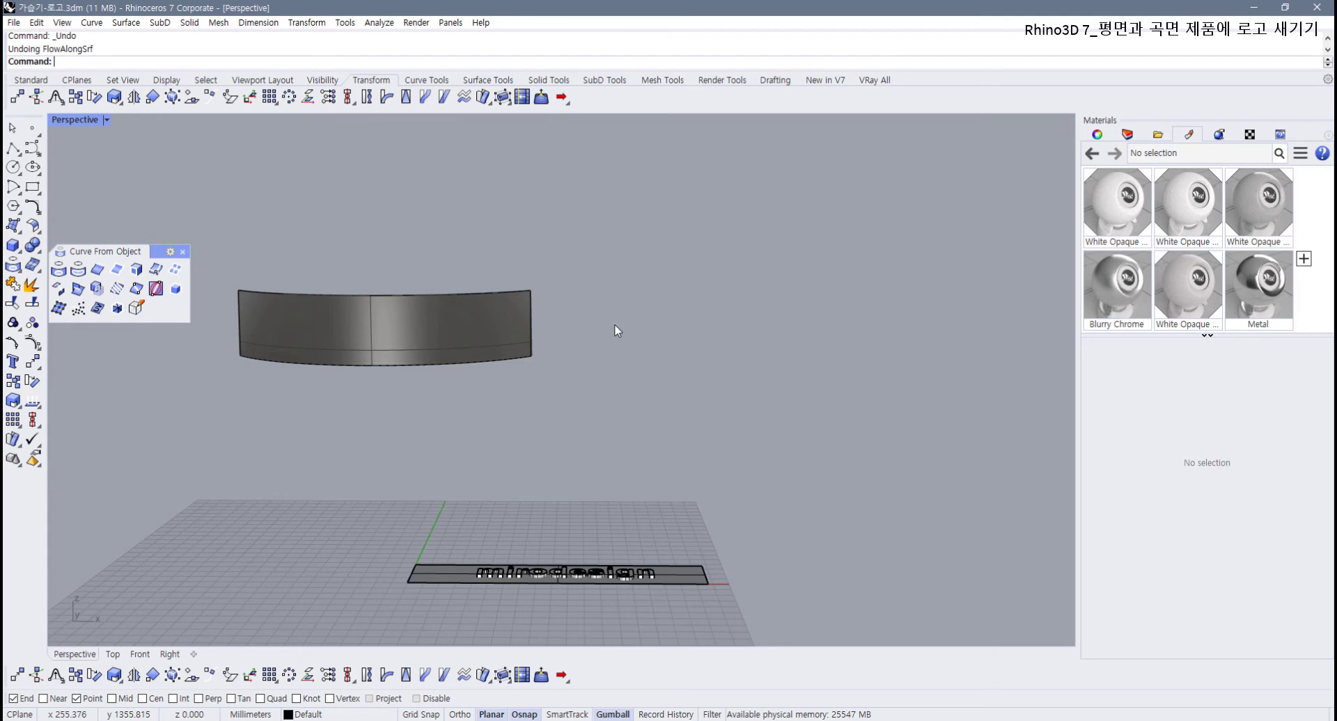
pyautogui.click(31, 79)
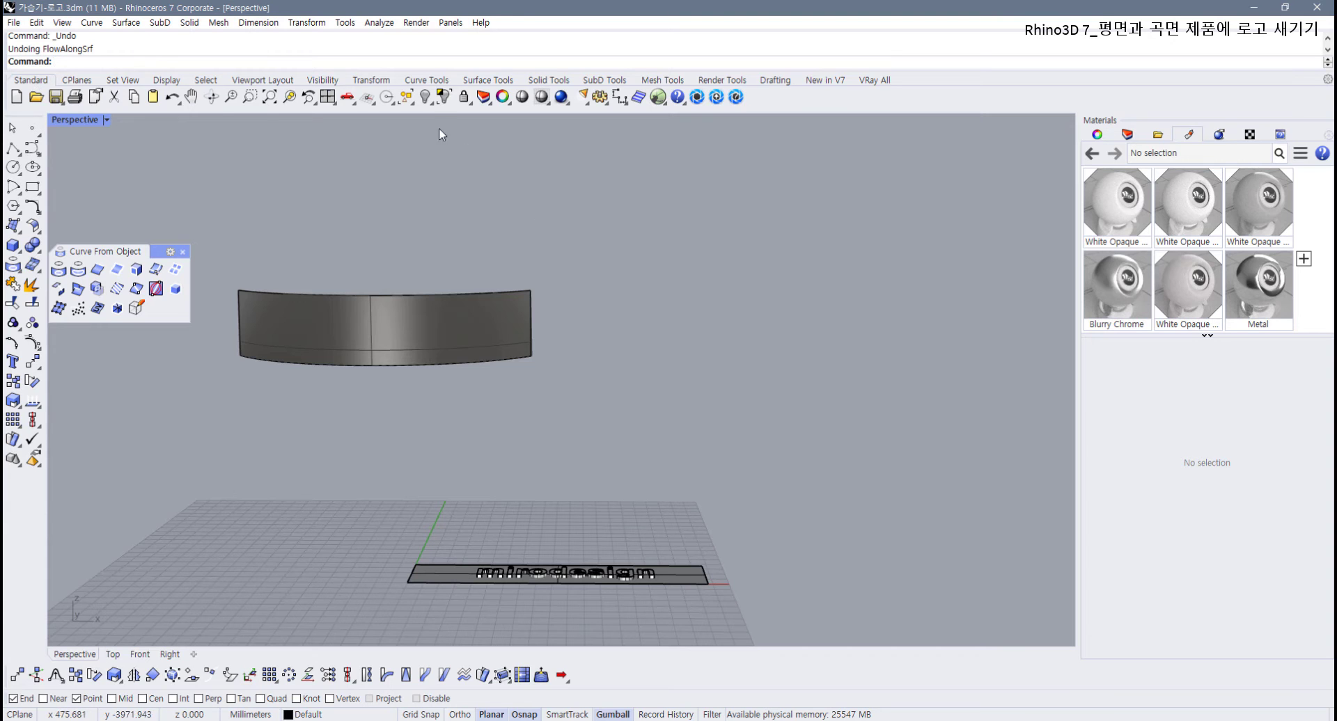
pyautogui.rightClick(425, 96)
pyautogui.moveTo(487, 369)
pyautogui.mouseDown(button='right')
pyautogui.moveTo(390, 439)
pyautogui.moveTo(510, 439)
pyautogui.moveTo(594, 399)
pyautogui.moveTo(523, 478)
pyautogui.moveTo(490, 382)
pyautogui.mouseUp(button='right')
pyautogui.scroll(2, 526, 340)
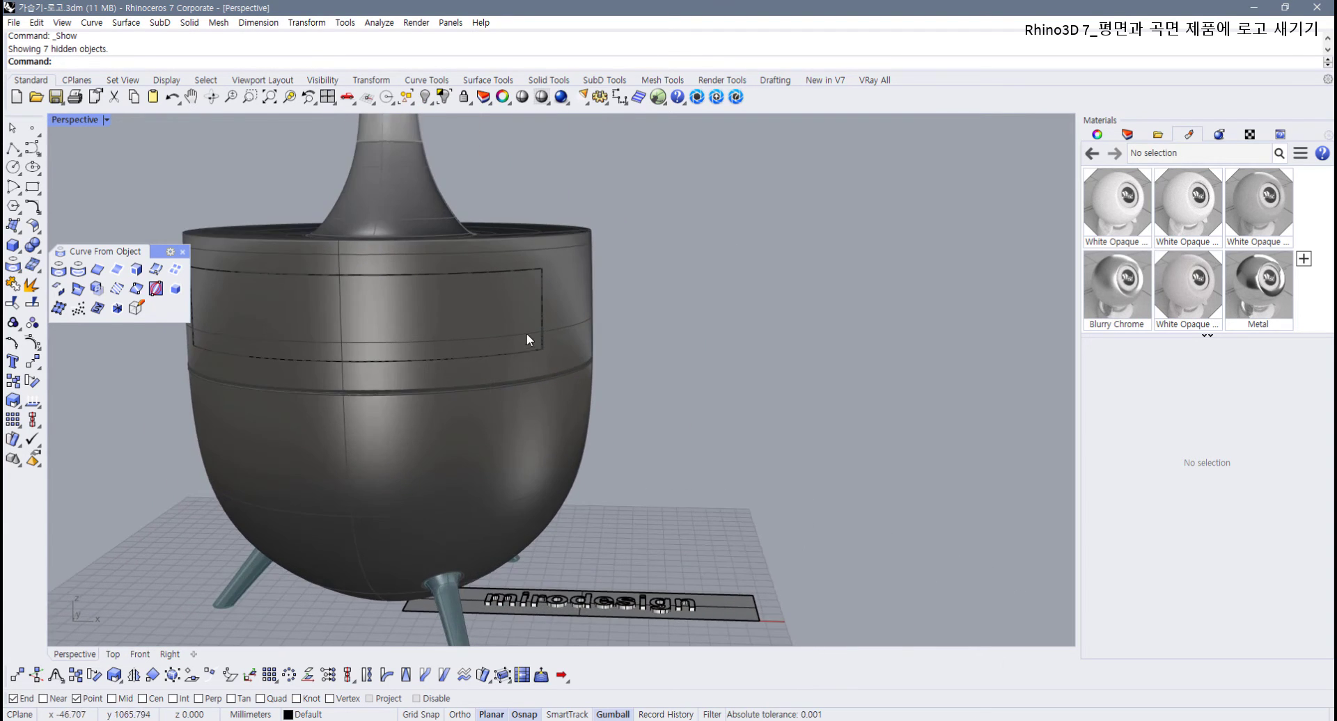
# Step: Delete the separate curved rectangular surface from the upper front of the product body
pyautogui.click(527, 339)
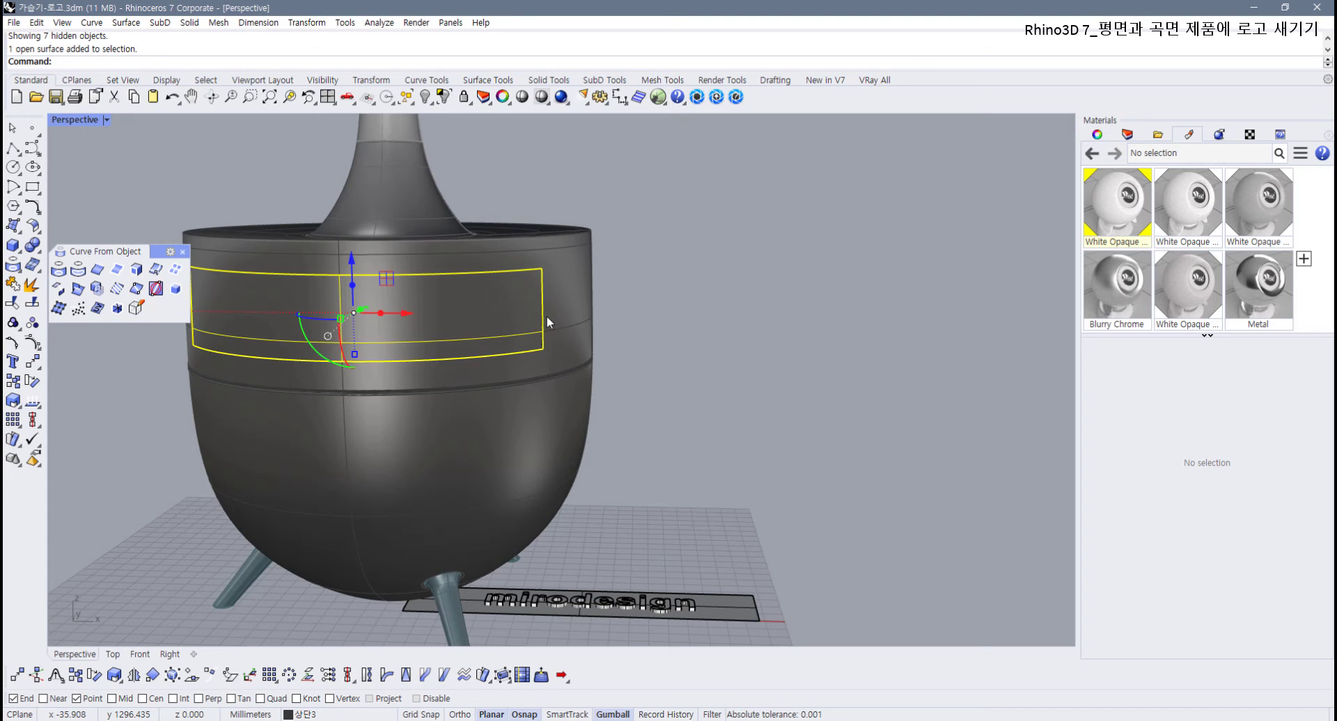
pyautogui.press('Delete')
pyautogui.moveTo(491, 349); pyautogui.dragTo(642, 354, button='right')
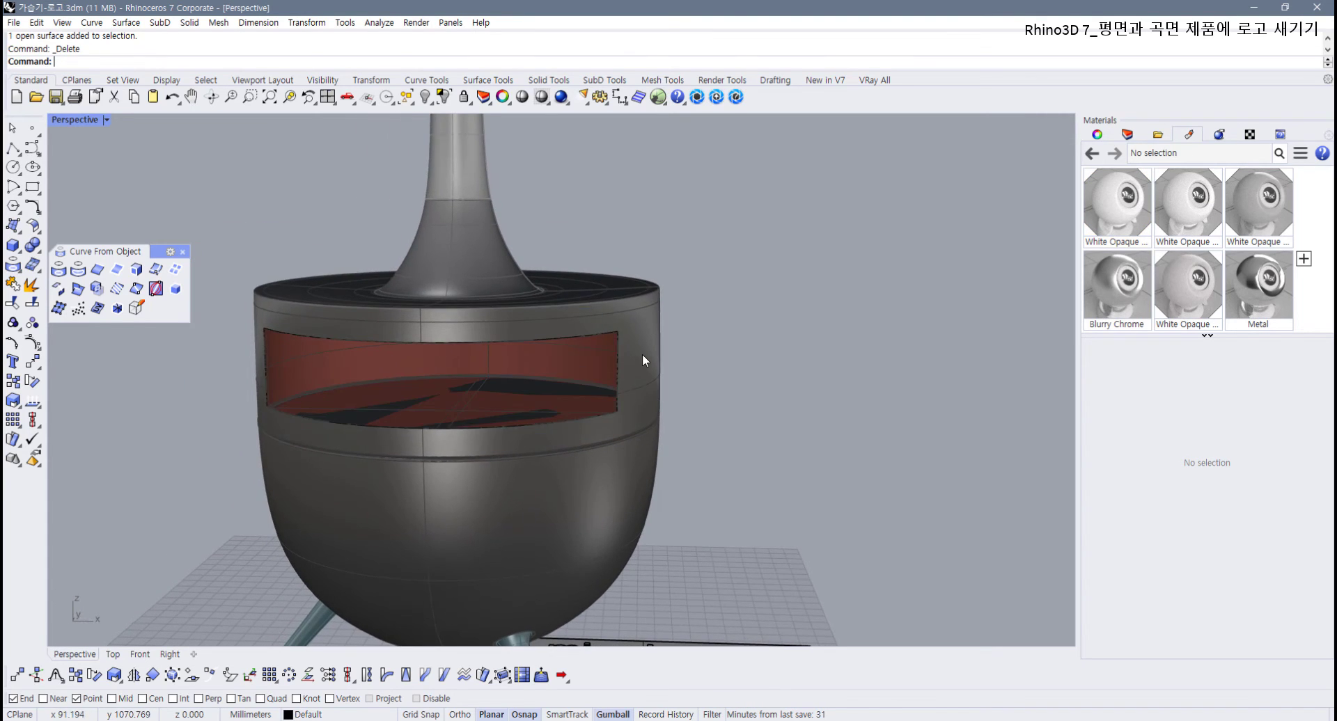
# Step: Untrim the rectangular opening in the product body with KeepTrimObjects set to No
pyautogui.click(498, 337)
pyautogui.scroll(3, 505, 357)
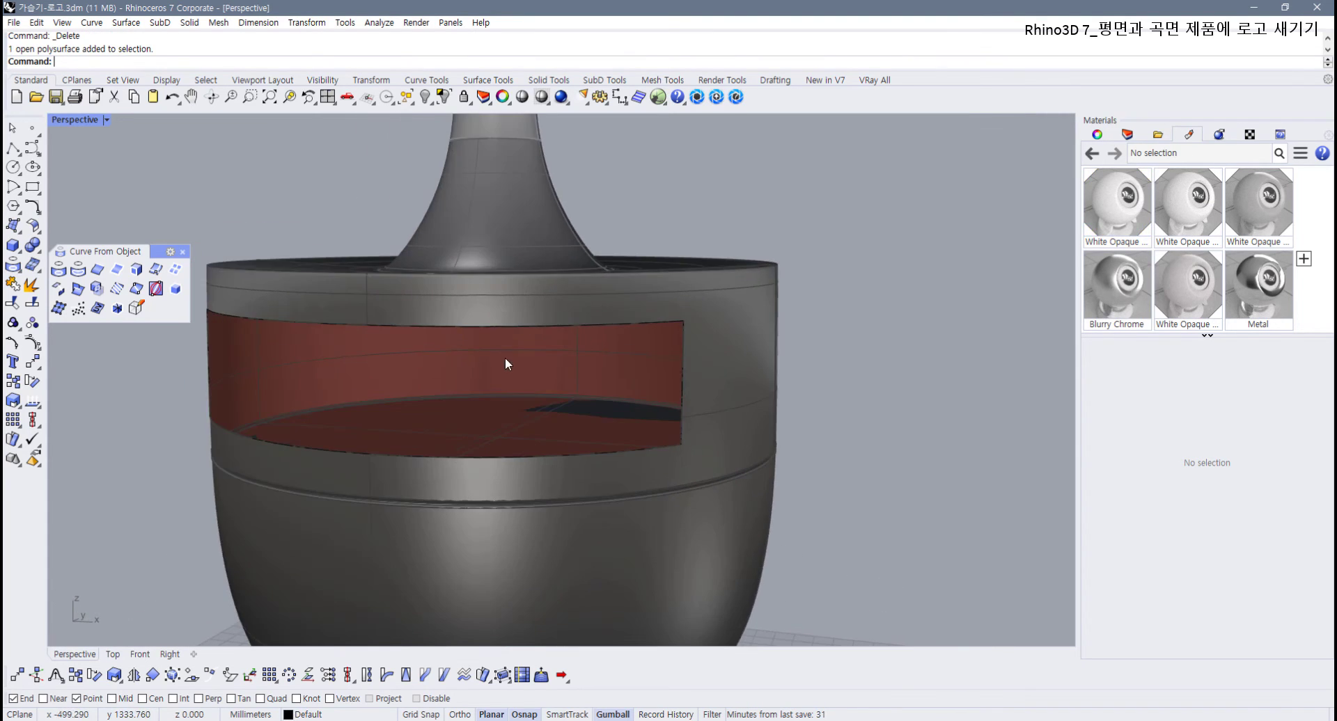
pyautogui.click(487, 80)
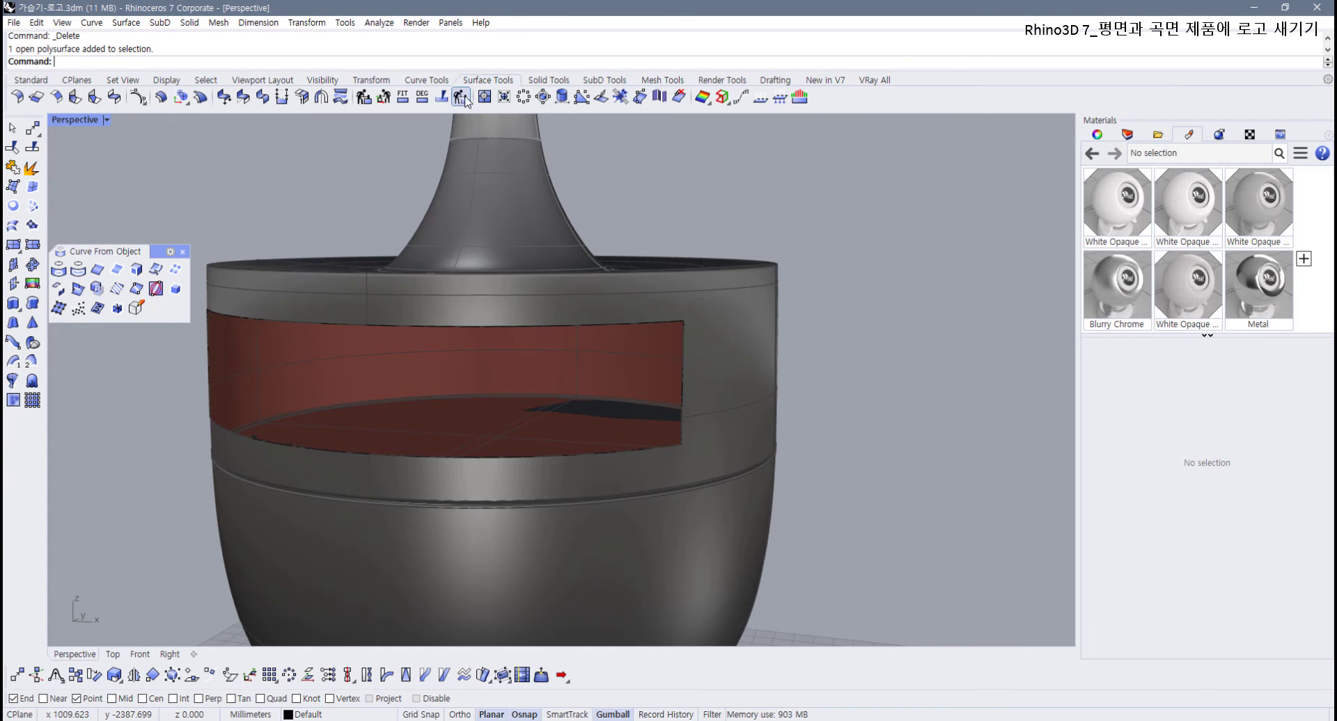
pyautogui.click(484, 97)
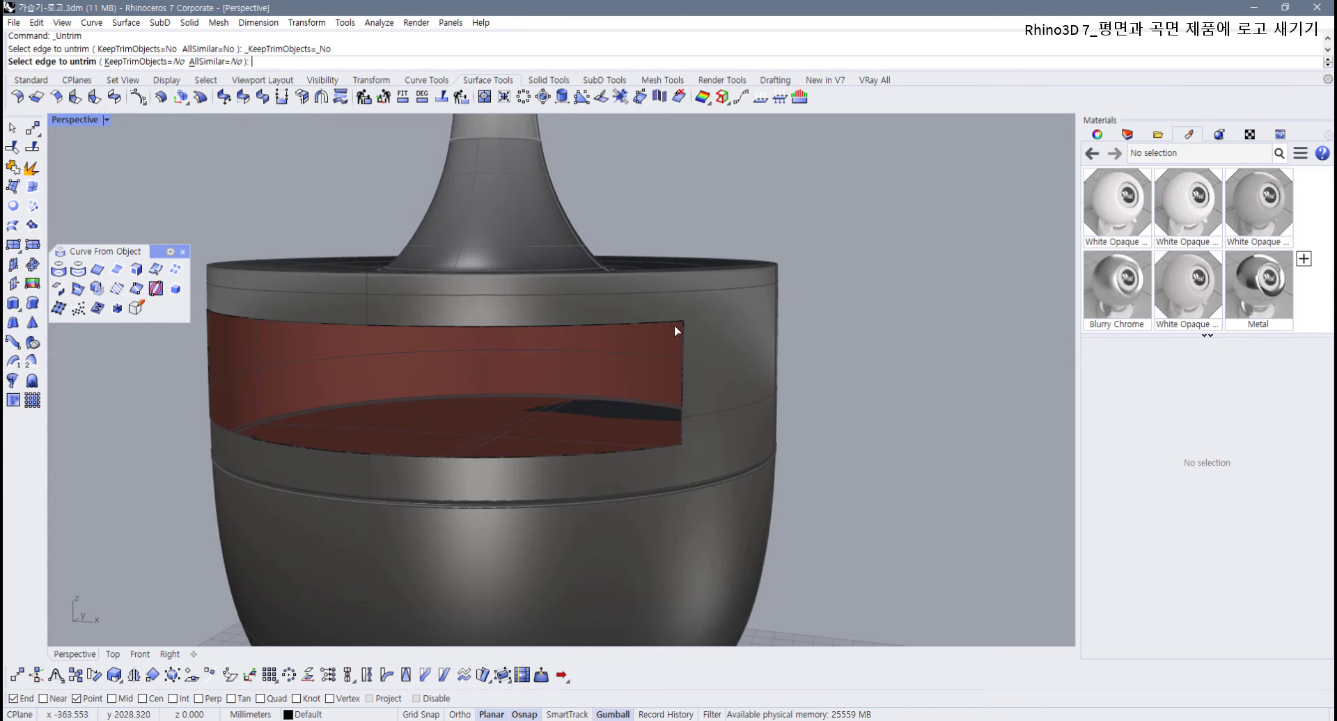
pyautogui.click(683, 340)
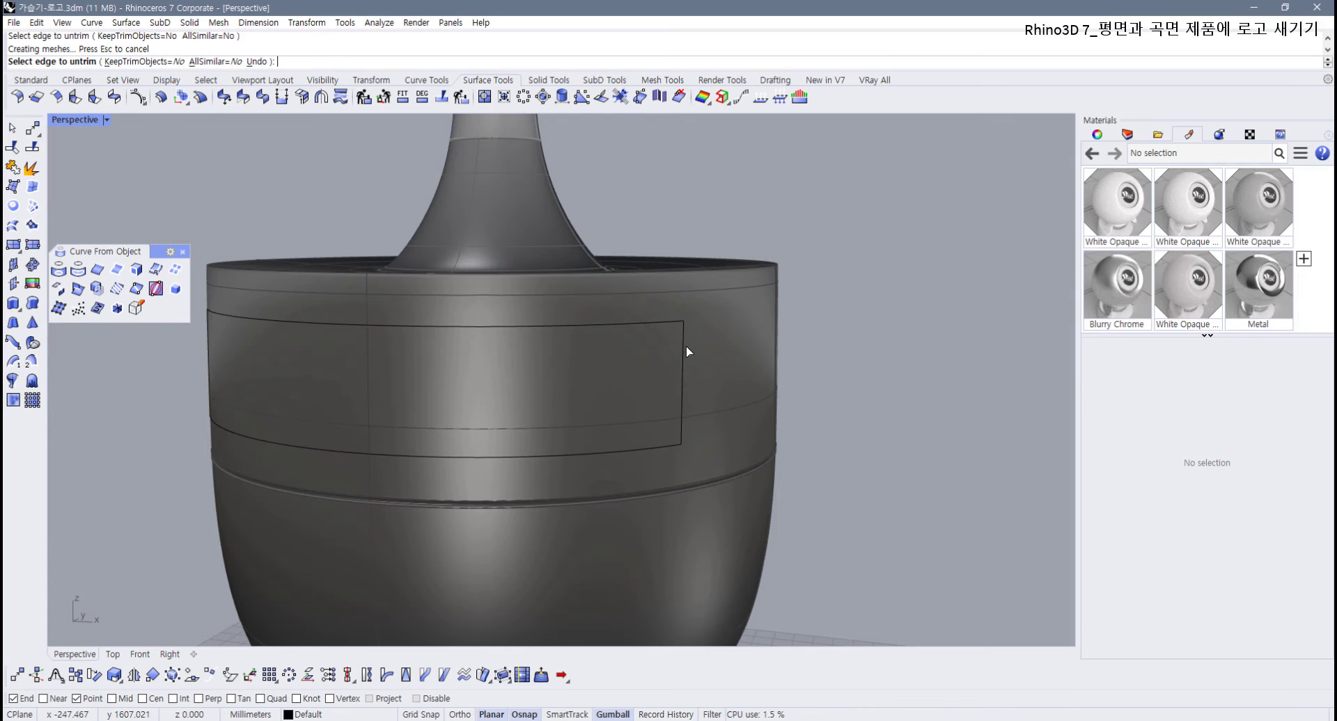
pyautogui.press('Return')
# Step: Delete the closed rectangular curve left on the front of the body and check the body's selection
pyautogui.click(683, 344)
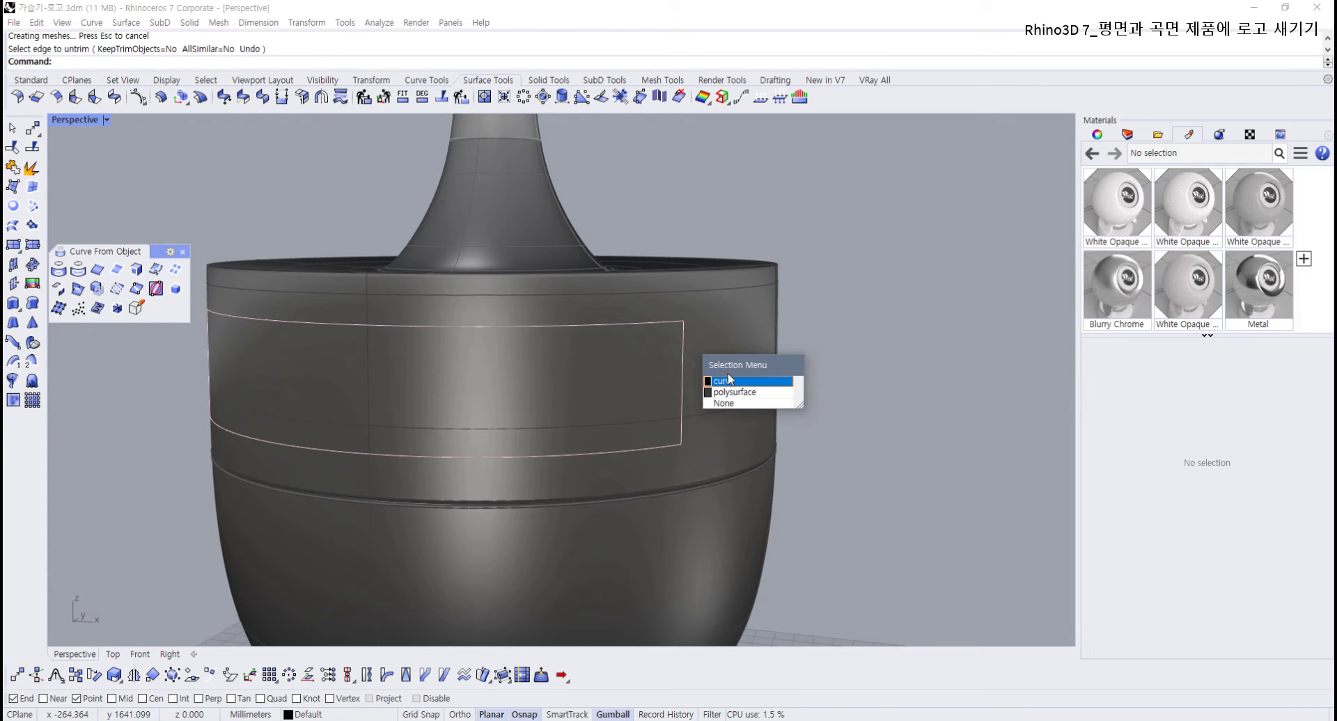
pyautogui.click(729, 381)
pyautogui.press('Delete')
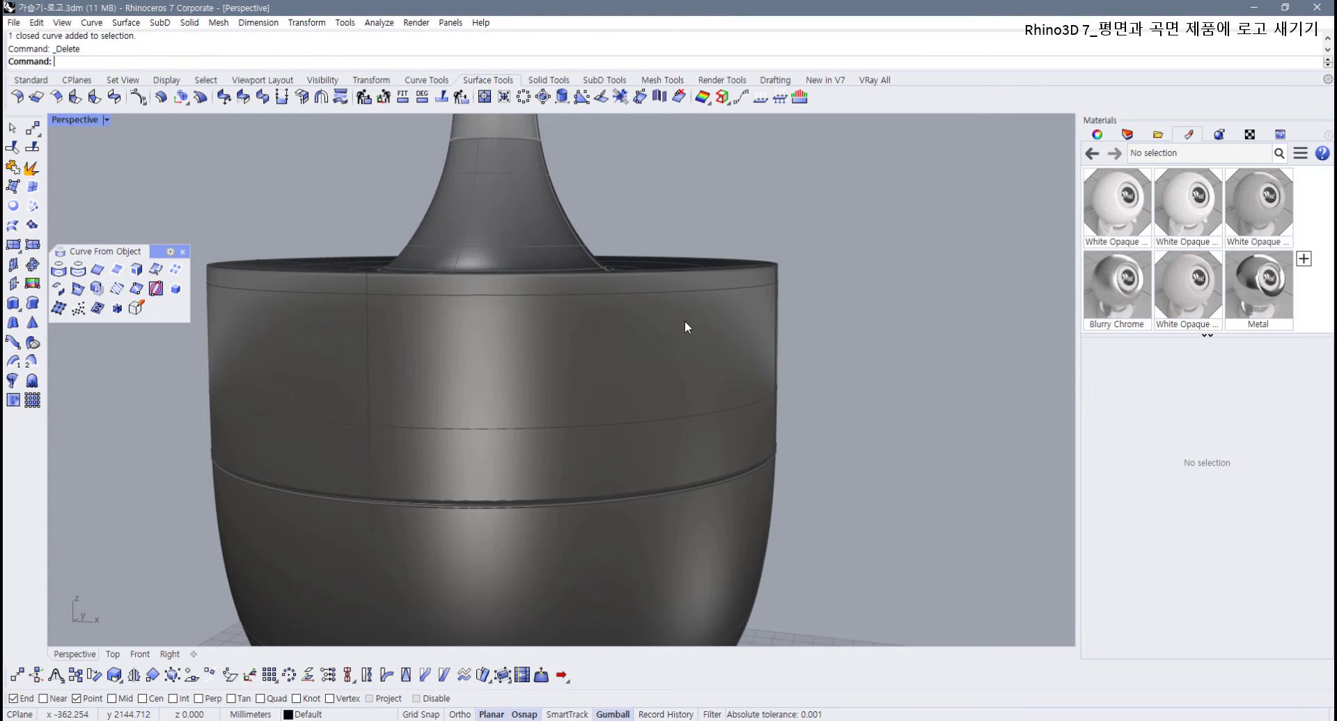
pyautogui.click(679, 326)
pyautogui.click(856, 339)
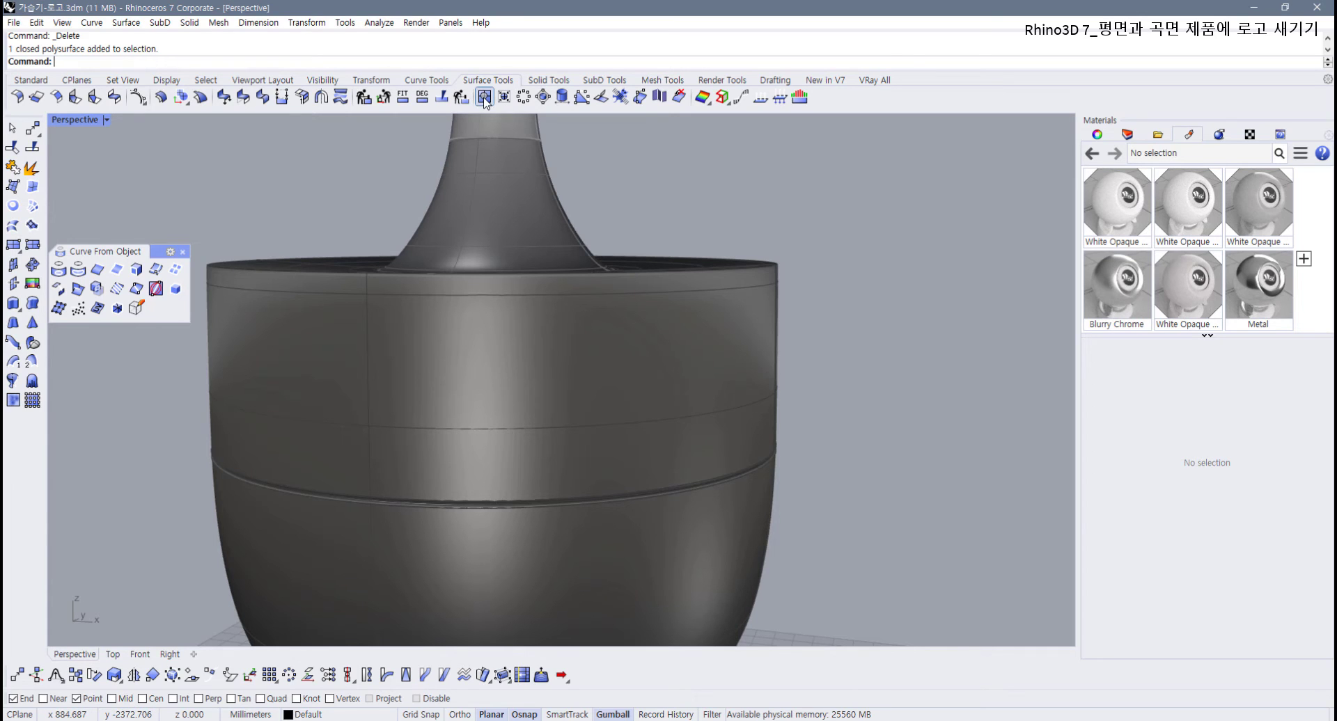
# Step: Move the flat "mirodesign" letters along X past the grid's edge and delete the flat rectangular surface beneath them
pyautogui.scroll(-5, 487, 465)
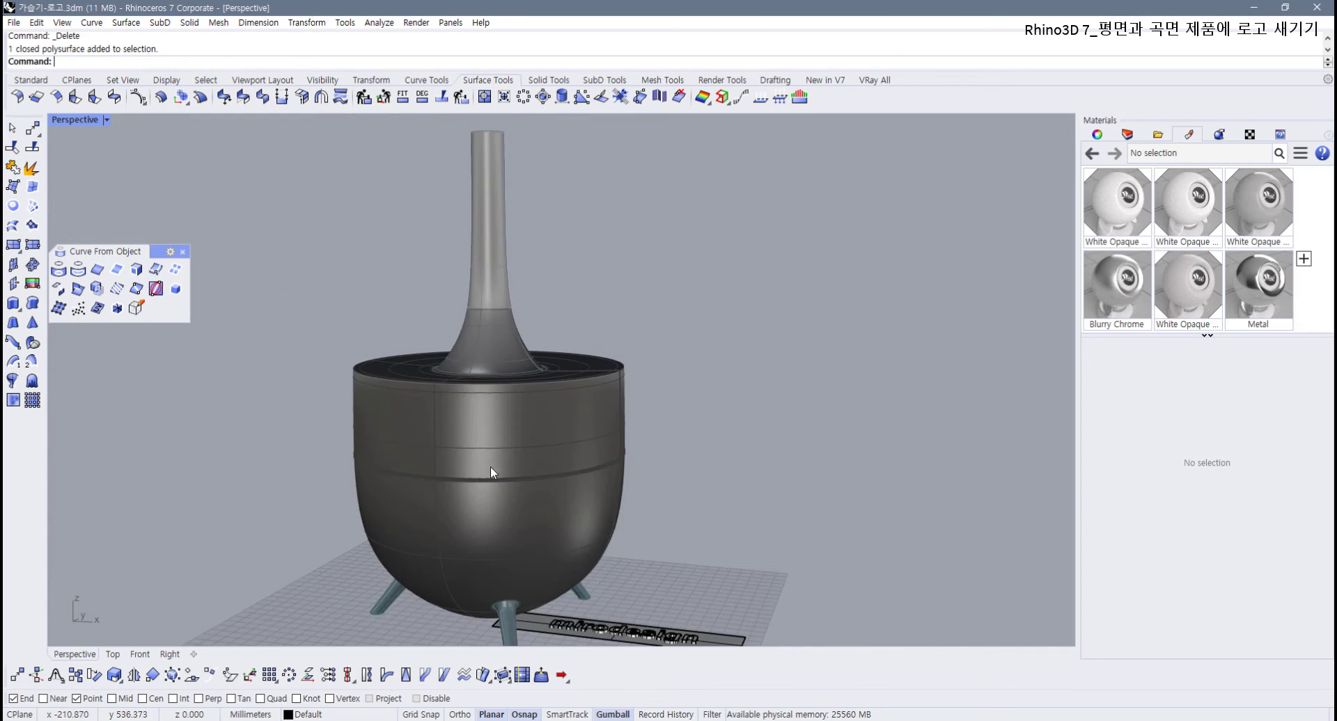
pyautogui.moveTo(490, 467); pyautogui.dragTo(457, 475, button='right')
pyautogui.scroll(3, 473, 470)
pyautogui.scroll(2, 458, 476)
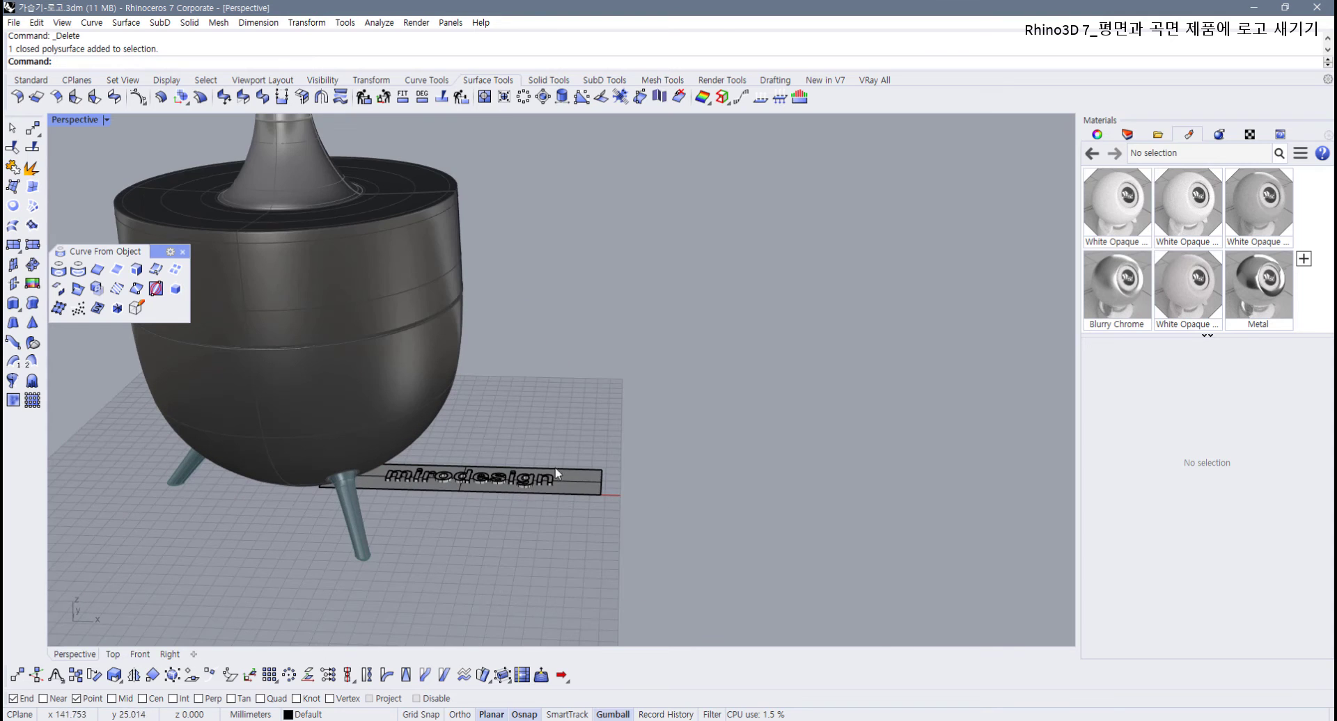
pyautogui.moveTo(587, 459); pyautogui.dragTo(445, 542)
pyautogui.scroll(3, 546, 525)
pyautogui.click(573, 565)
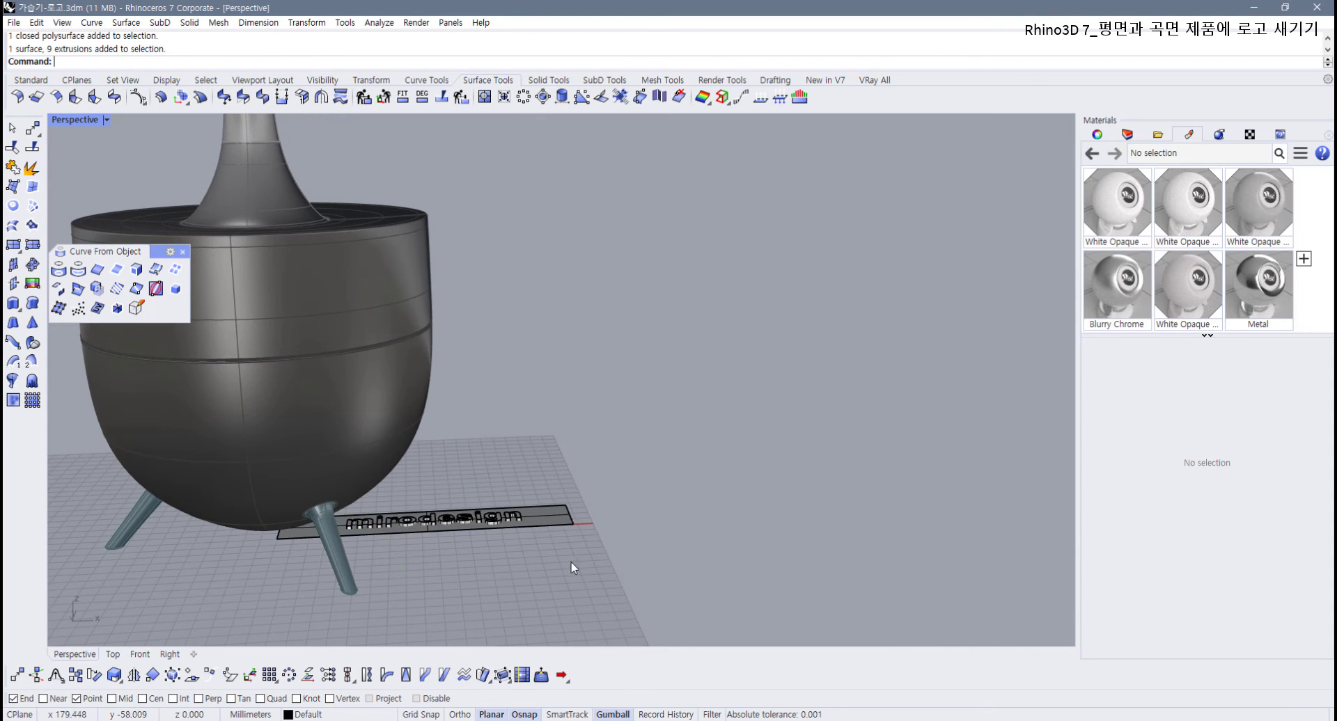
pyautogui.moveTo(573, 566); pyautogui.dragTo(392, 522)
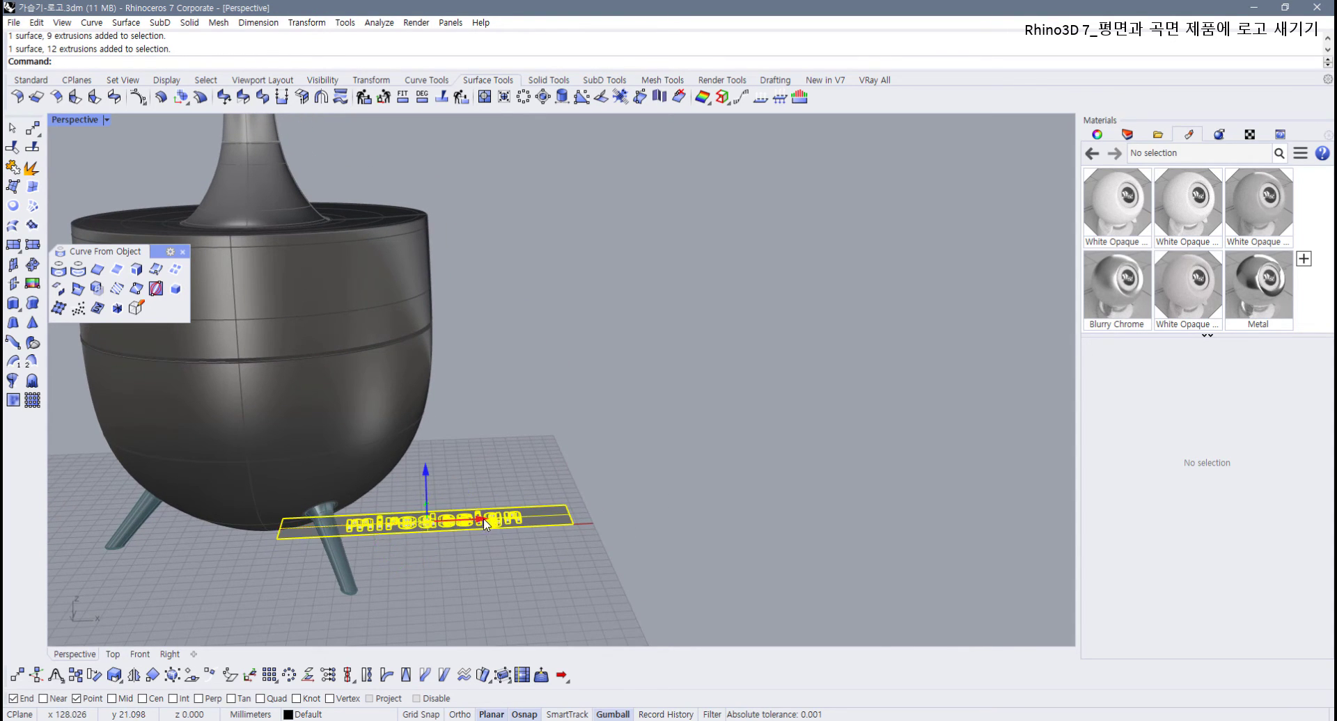
pyautogui.moveTo(497, 526); pyautogui.dragTo(737, 512)
pyautogui.press('Delete')
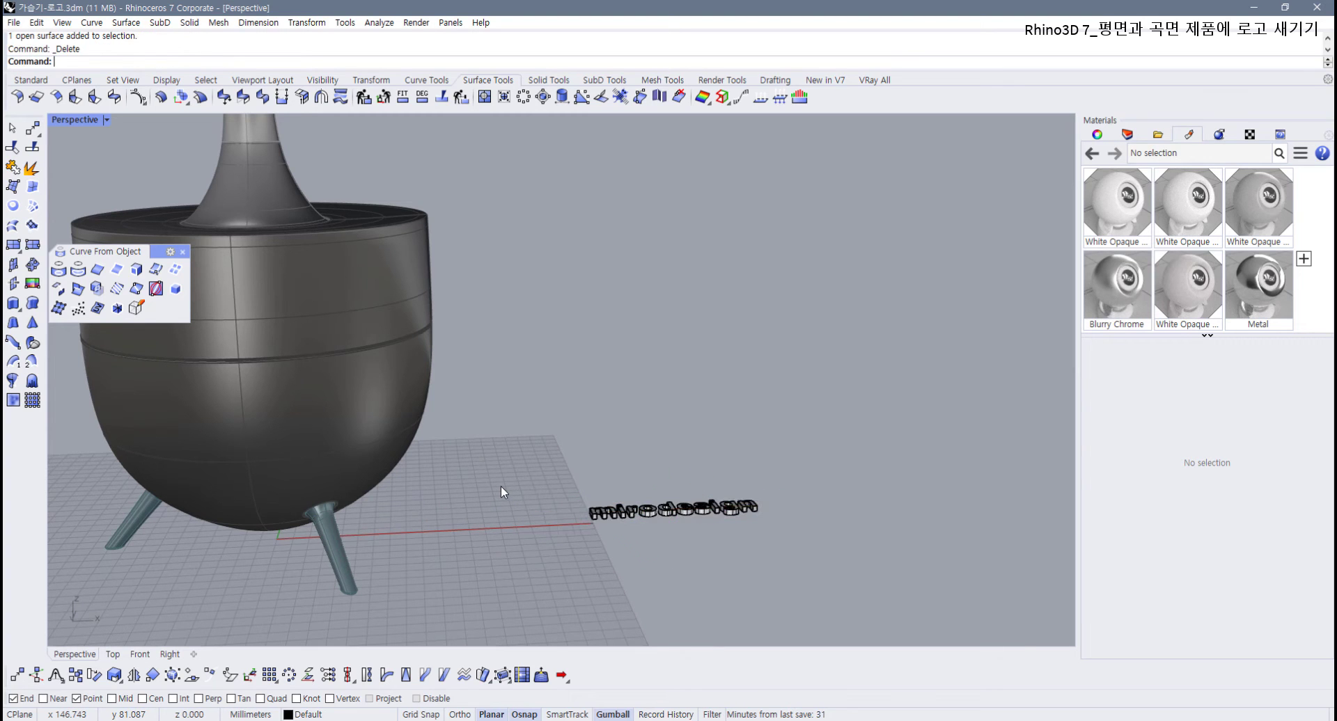
# Step: Select all the "mirodesign" letter extrusions beside the product and bring up the four-viewport layout
pyautogui.moveTo(508, 443); pyautogui.dragTo(854, 565)
pyautogui.moveTo(854, 566); pyautogui.dragTo(299, 299, button='right')
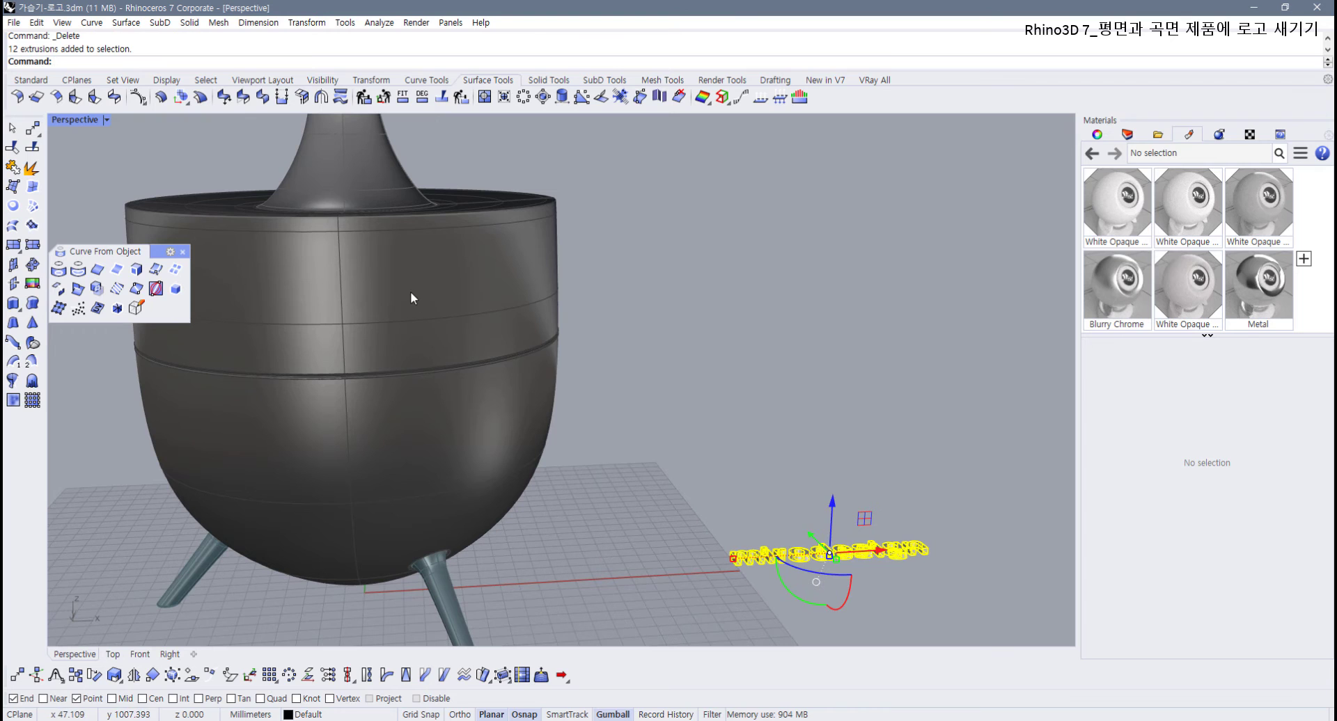
pyautogui.doubleClick(74, 119)
pyautogui.moveTo(419, 546); pyautogui.dragTo(216, 547, button='right')
pyautogui.scroll(4, 415, 528)
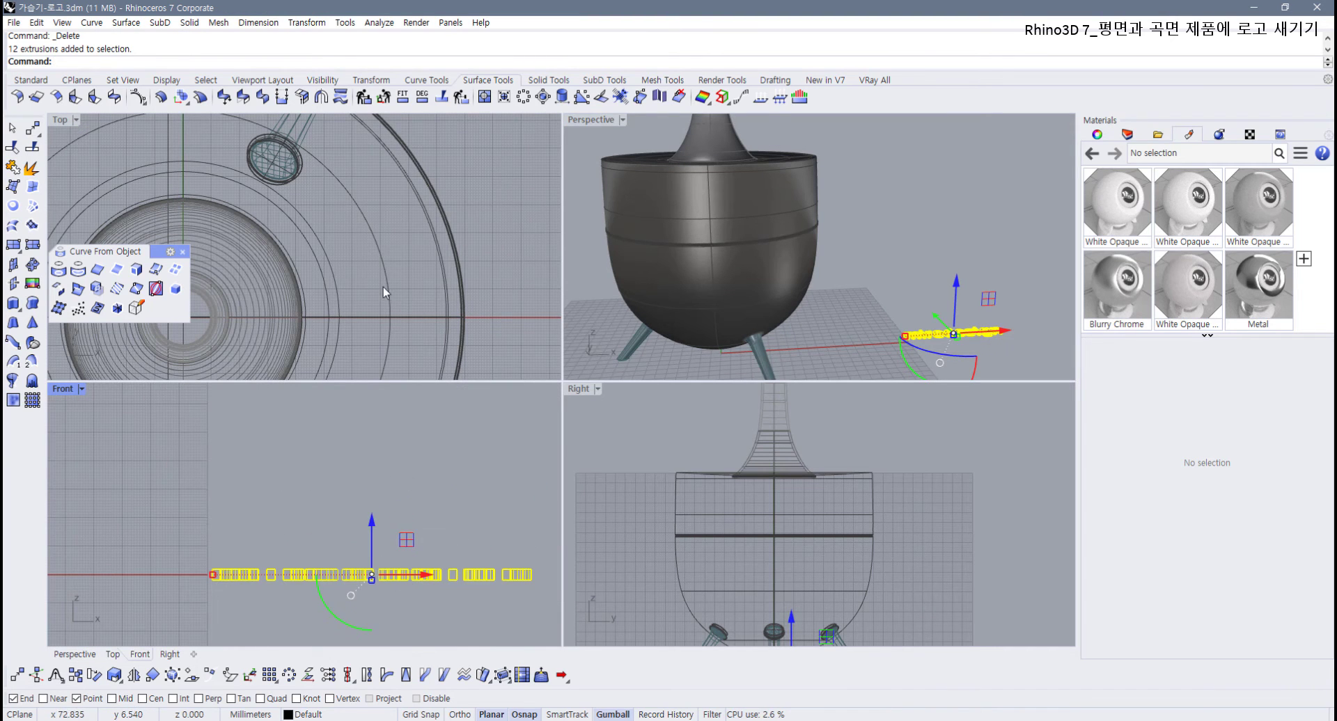
pyautogui.scroll(-5, 383, 286)
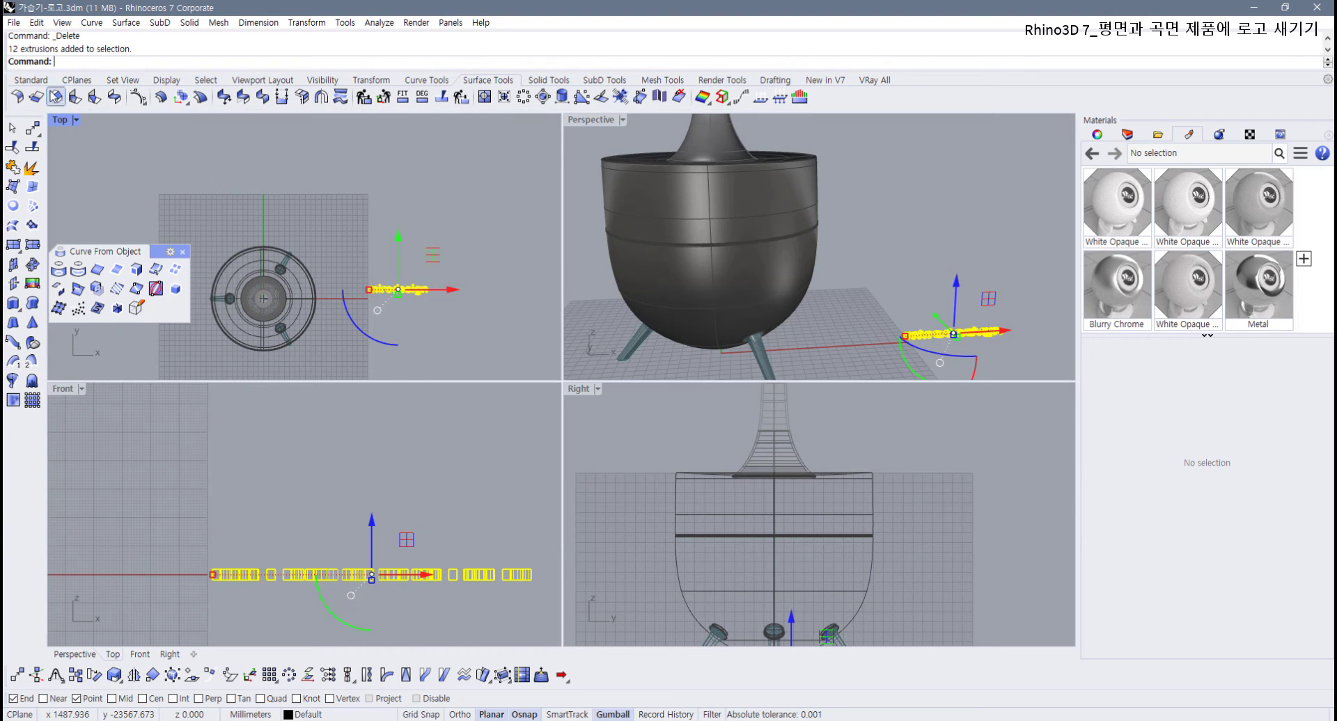
# Step: Set the grid line count to 300 for all viewports in the document's grid properties
pyautogui.click(30, 79)
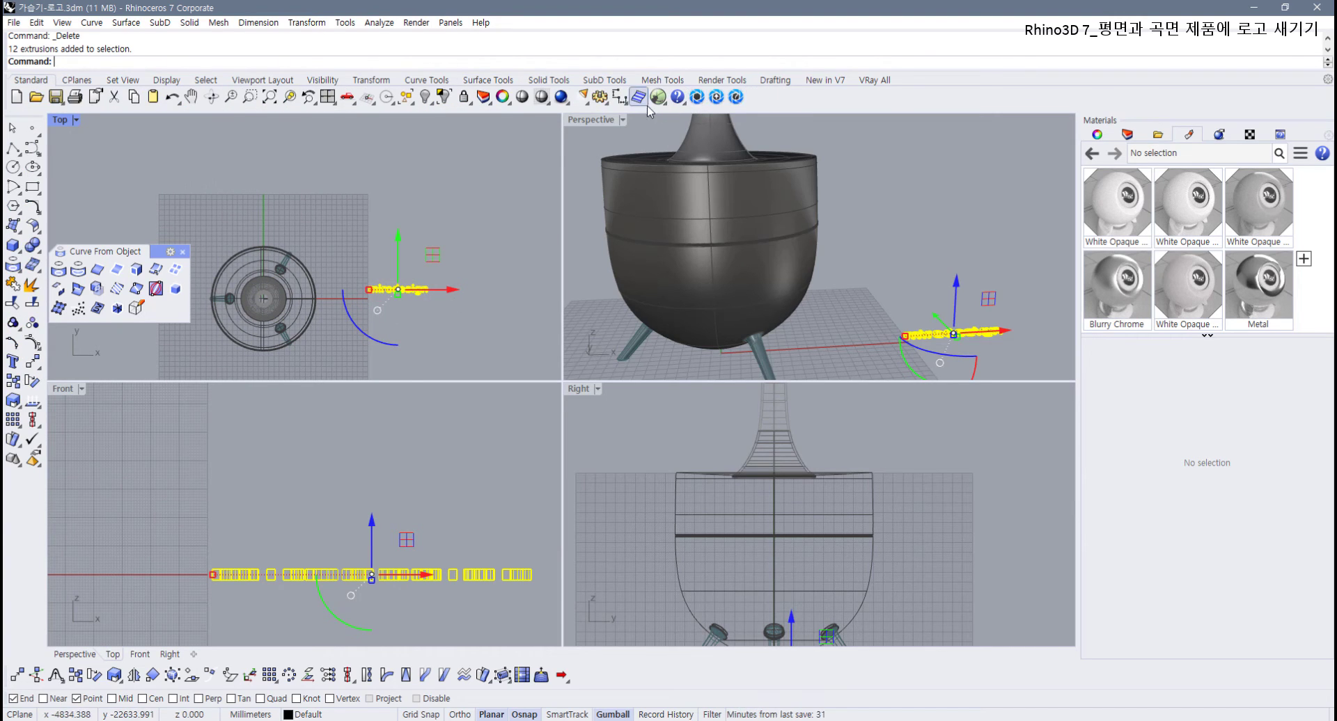
pyautogui.click(599, 98)
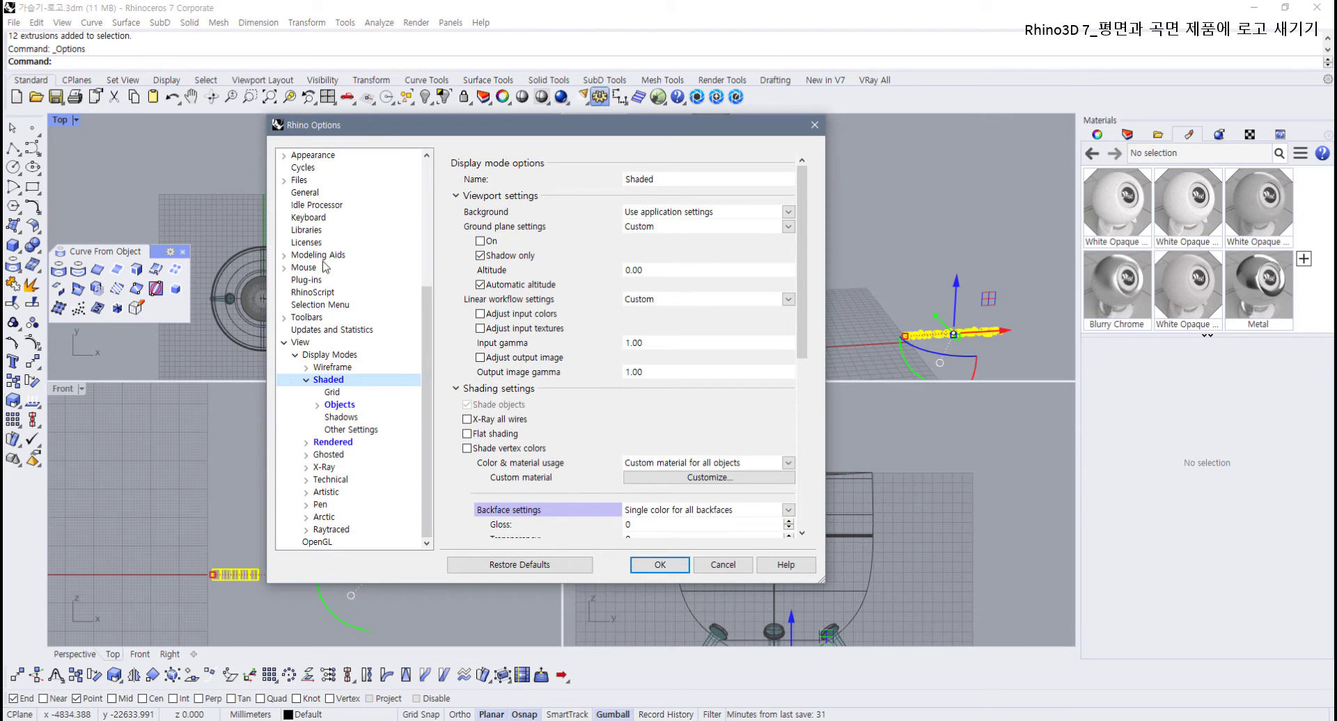
pyautogui.scroll(5, 322, 229)
pyautogui.click(299, 193)
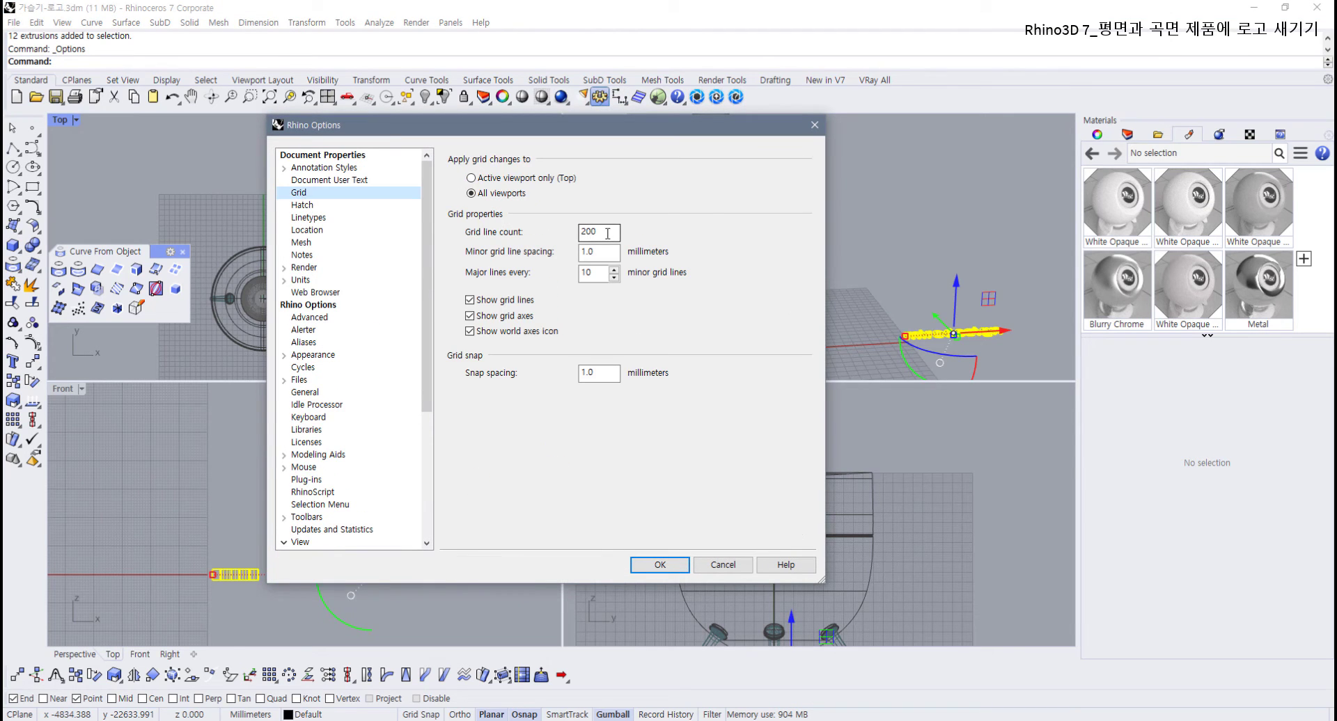
pyautogui.doubleClick(591, 232)
pyautogui.write('300')
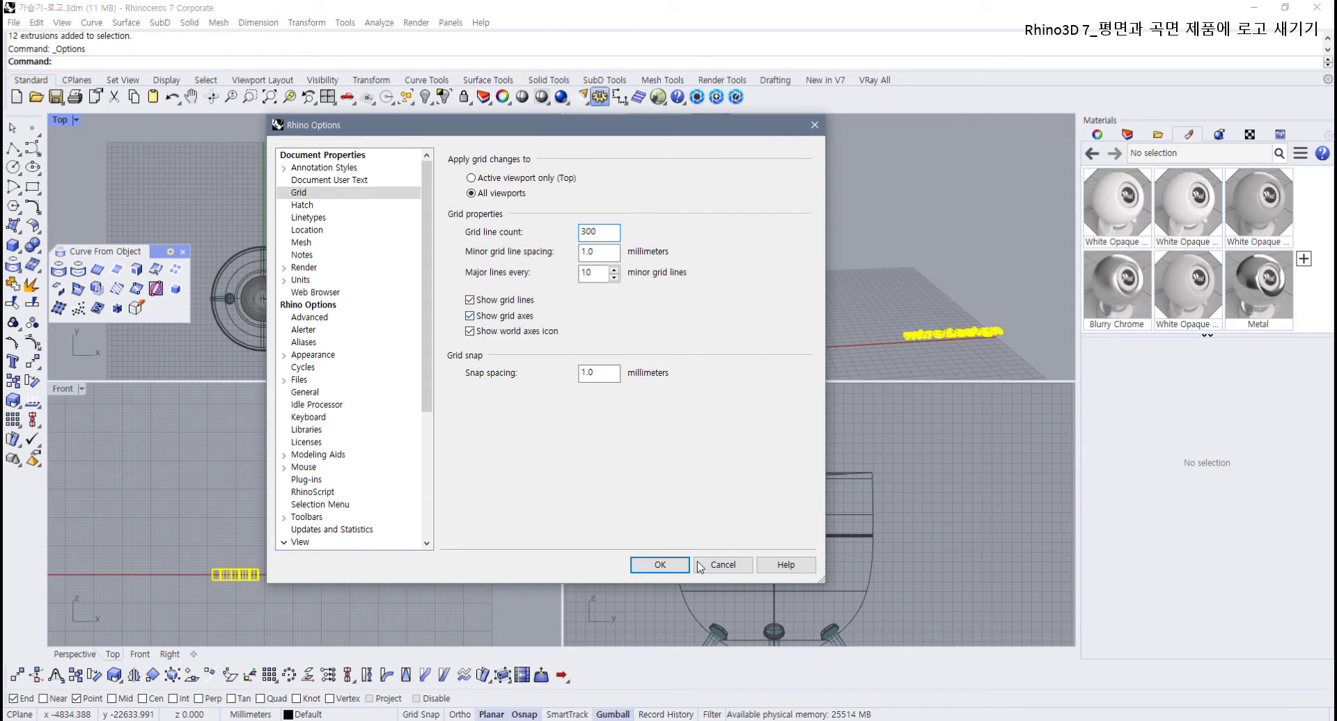
pyautogui.click(661, 564)
# Step: Move the letters back along X onto the grid and raise them along Z so their undersides rest on the ground plane
pyautogui.scroll(3, 428, 290)
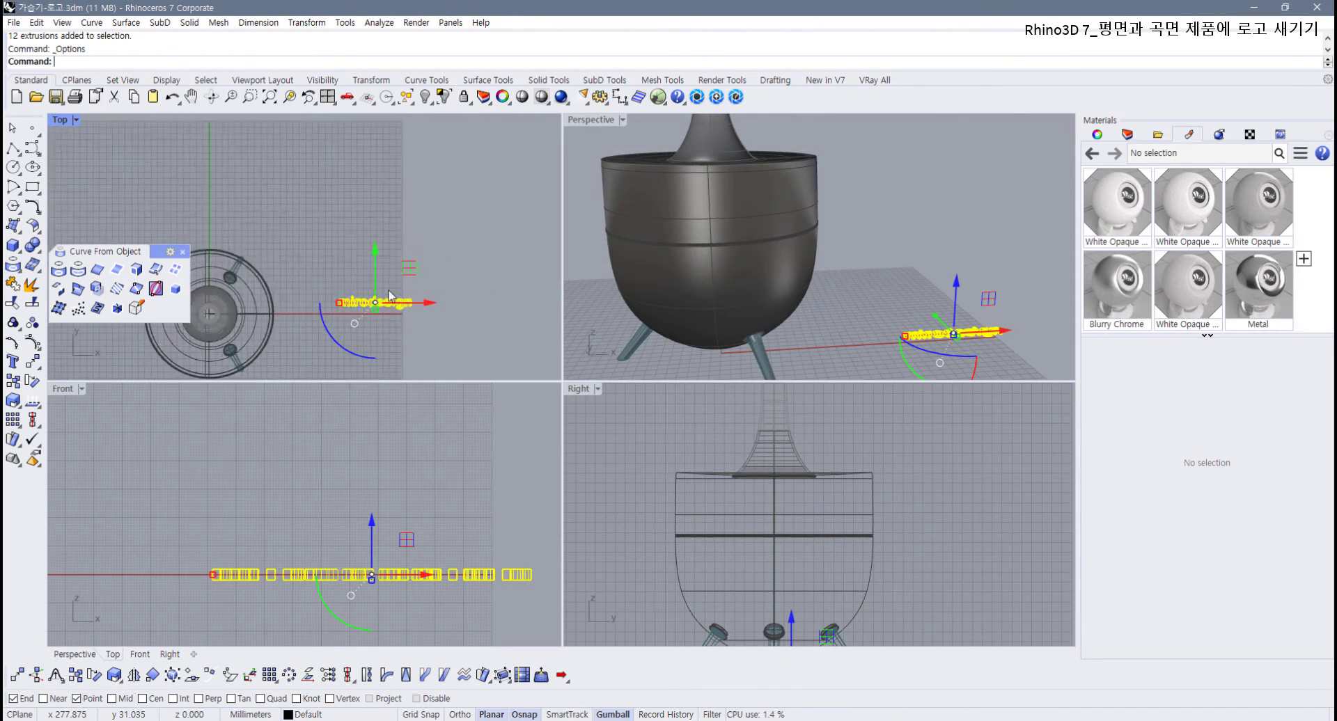
pyautogui.moveTo(411, 323); pyautogui.dragTo(365, 323)
pyautogui.moveTo(236, 565); pyautogui.dragTo(341, 517, button='right')
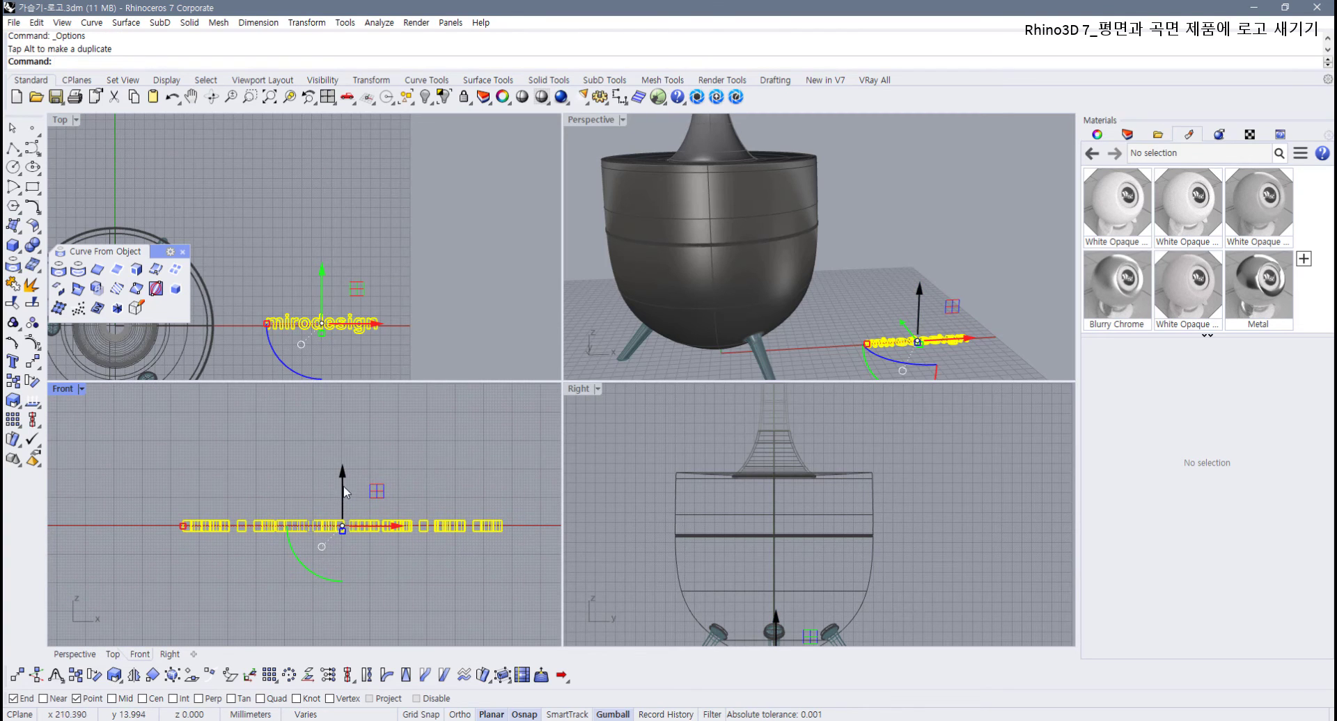
pyautogui.moveTo(342, 492); pyautogui.dragTo(319, 493)
pyautogui.scroll(3, 358, 511)
pyautogui.scroll(-3, 279, 540)
pyautogui.scroll(4, 421, 544)
pyautogui.scroll(3, 420, 544)
pyautogui.click(420, 348)
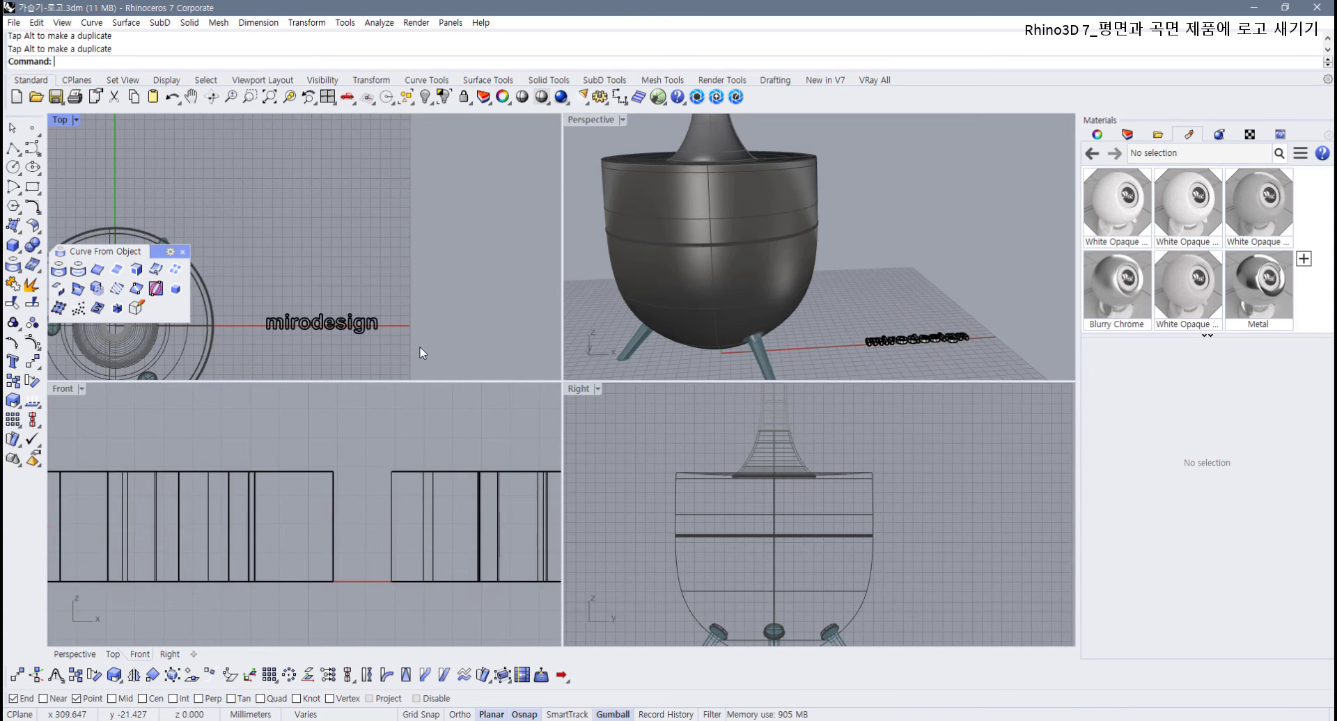
# Step: Float the Deformation tools beside the lettering and close the Curve From Object toolbar
pyautogui.scroll(-2, 420, 349)
pyautogui.scroll(4, 346, 312)
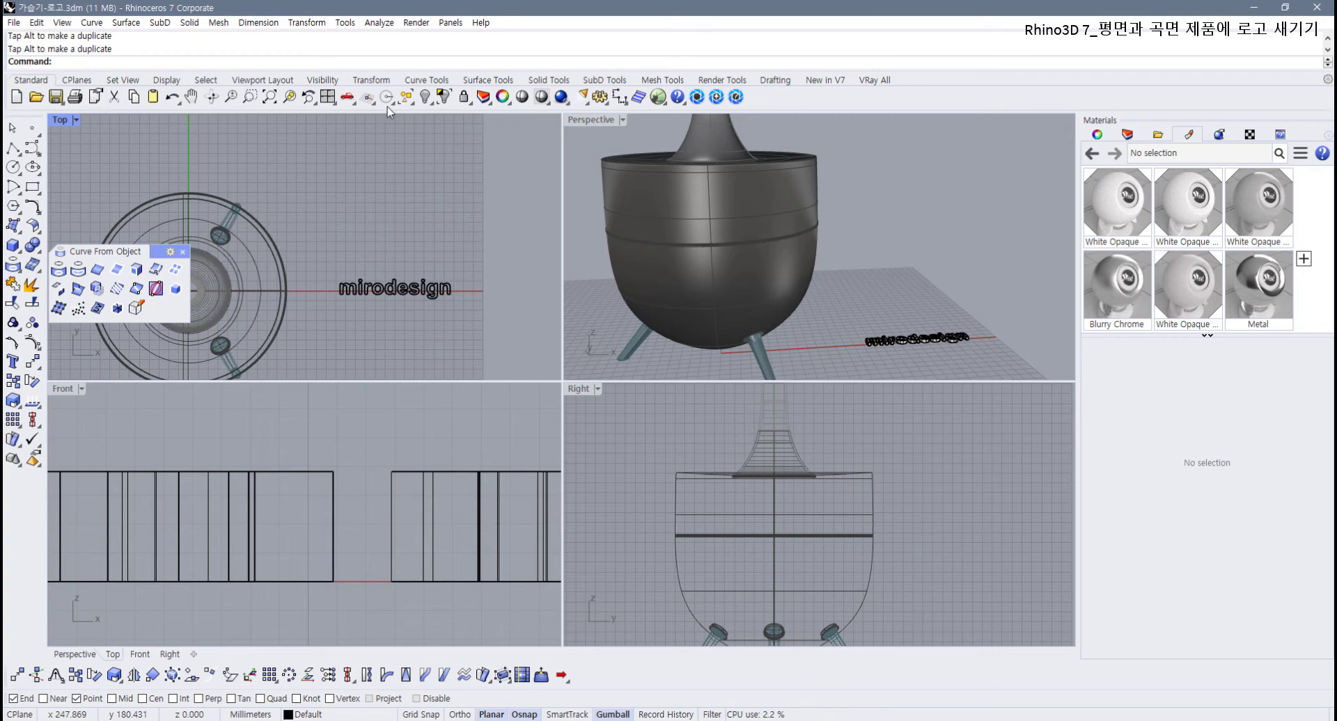
pyautogui.click(371, 80)
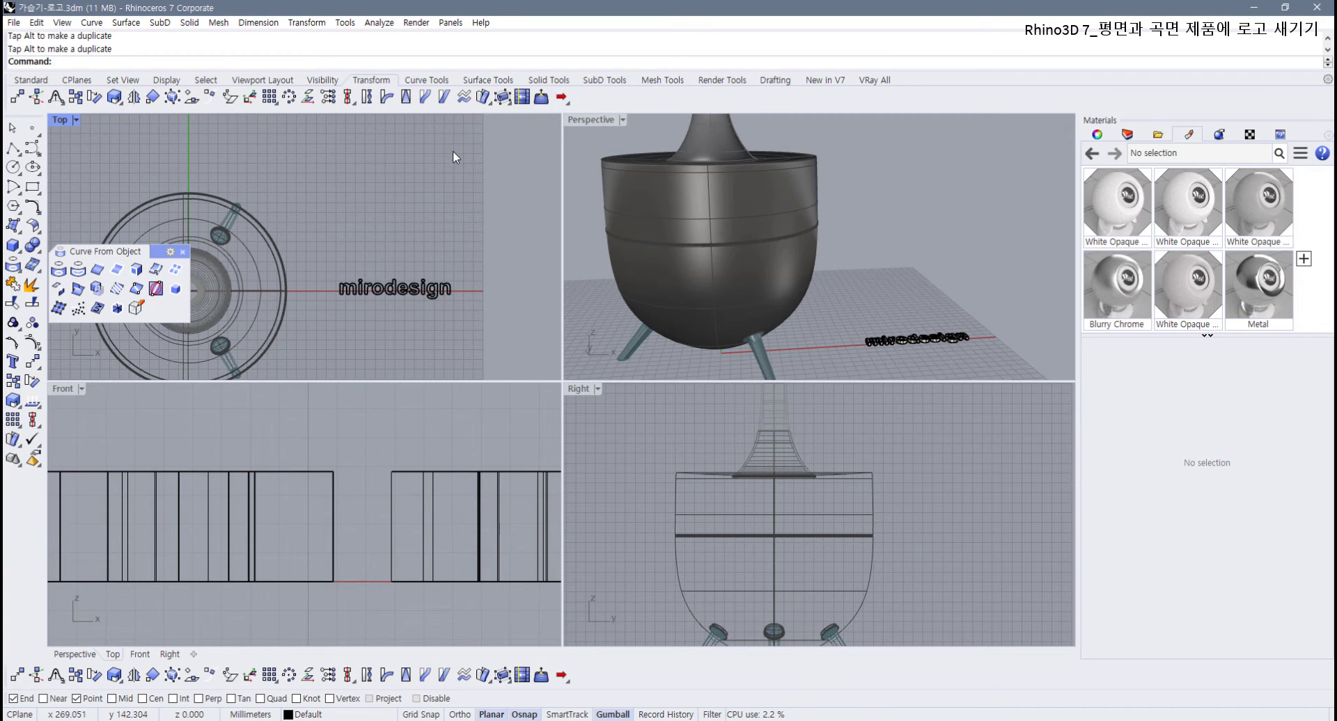
pyautogui.click(488, 103)
pyautogui.moveTo(506, 112); pyautogui.dragTo(484, 128)
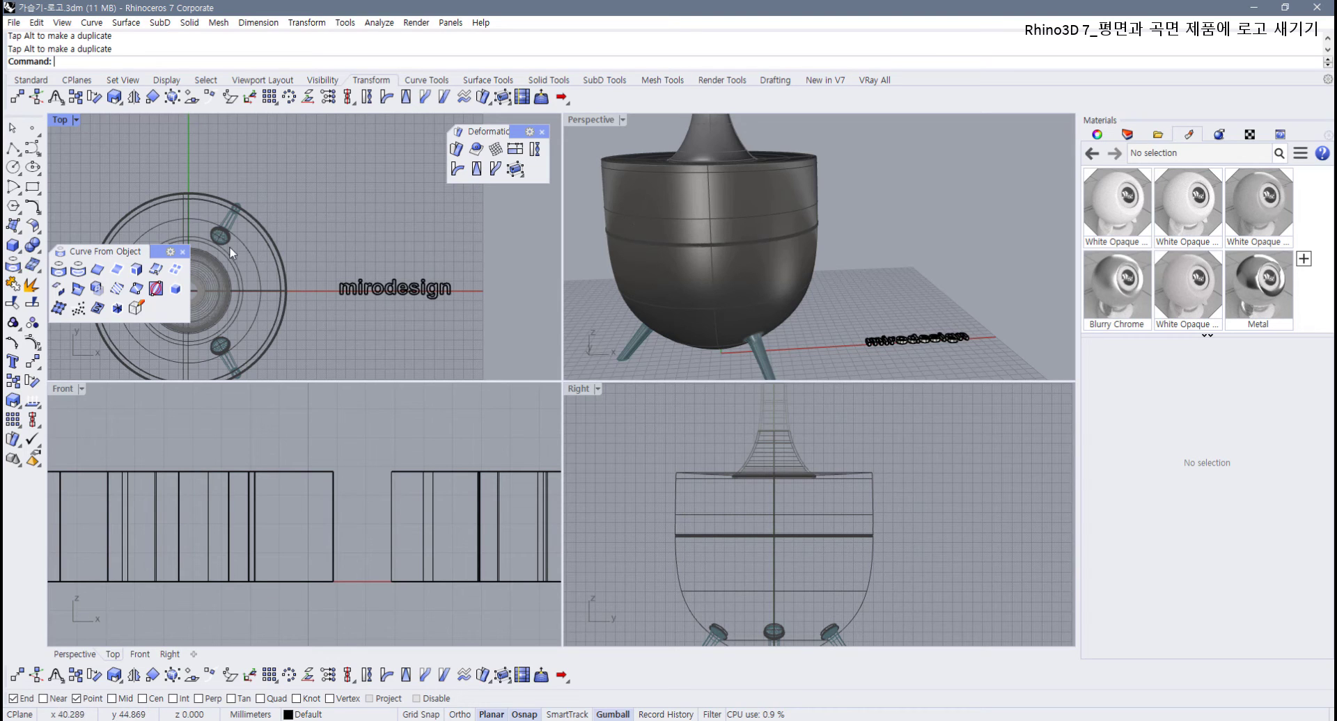
pyautogui.click(182, 252)
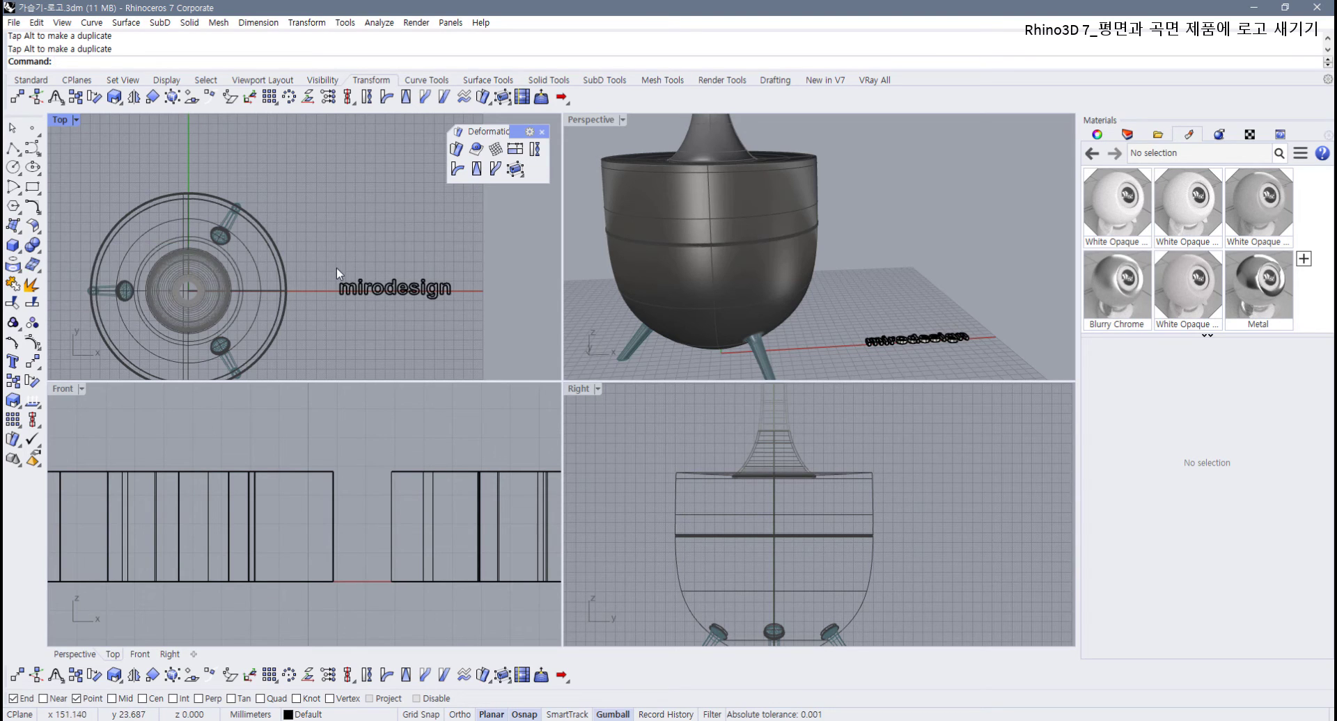
# Step: Select the "mirodesign" letters, disable object snaps, and move the lettering along Y until it is centred on the X axis
pyautogui.moveTo(319, 257); pyautogui.dragTo(478, 323)
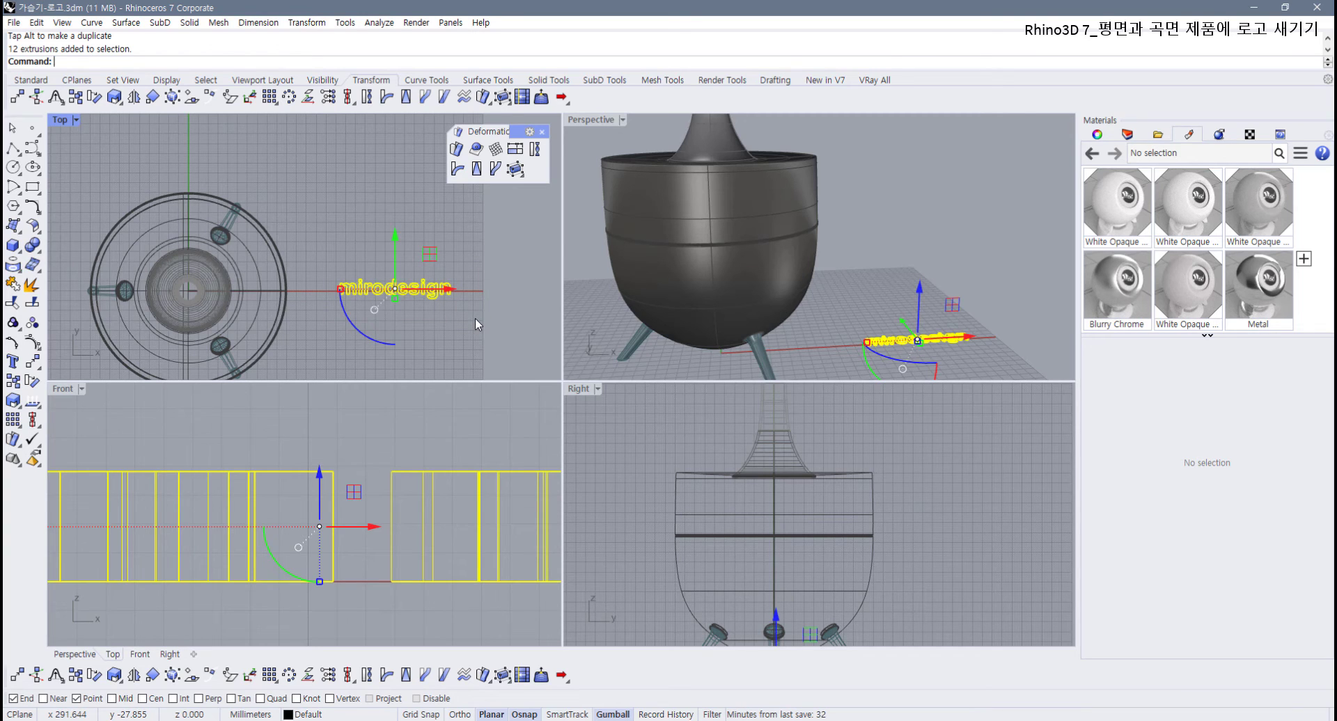
pyautogui.click(476, 149)
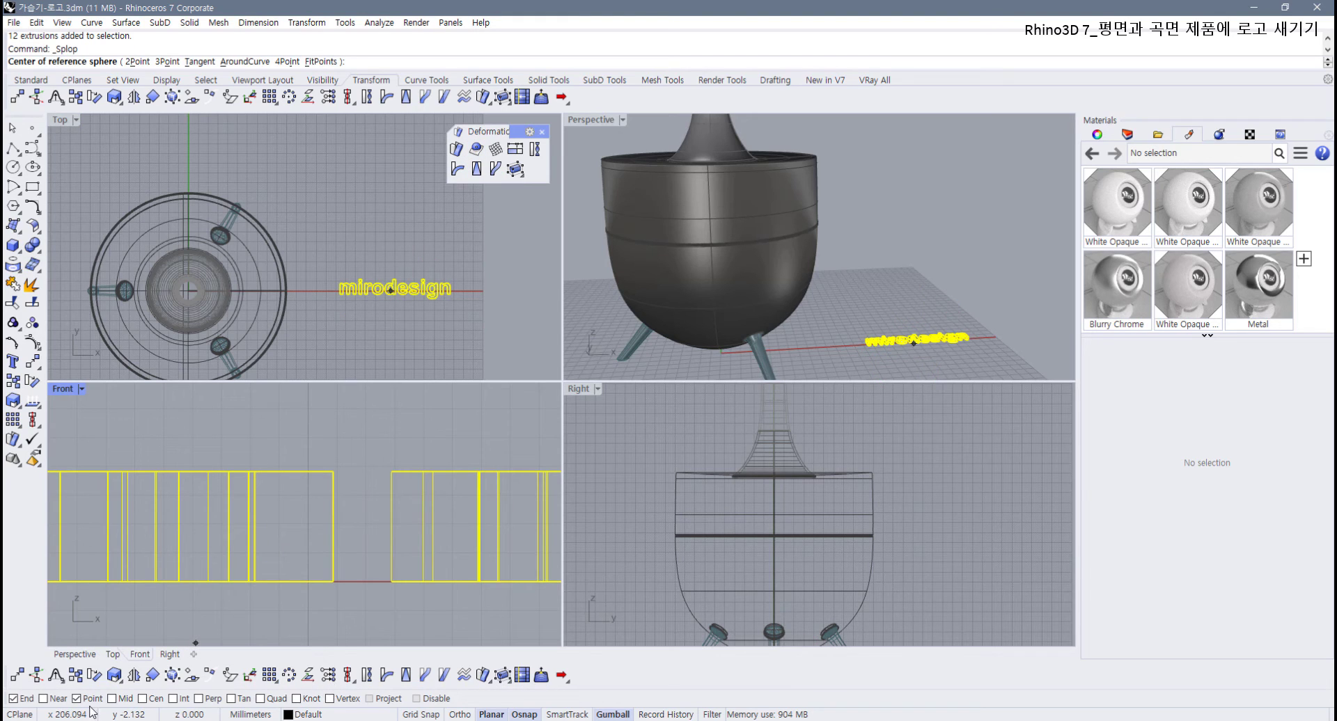
pyautogui.click(416, 700)
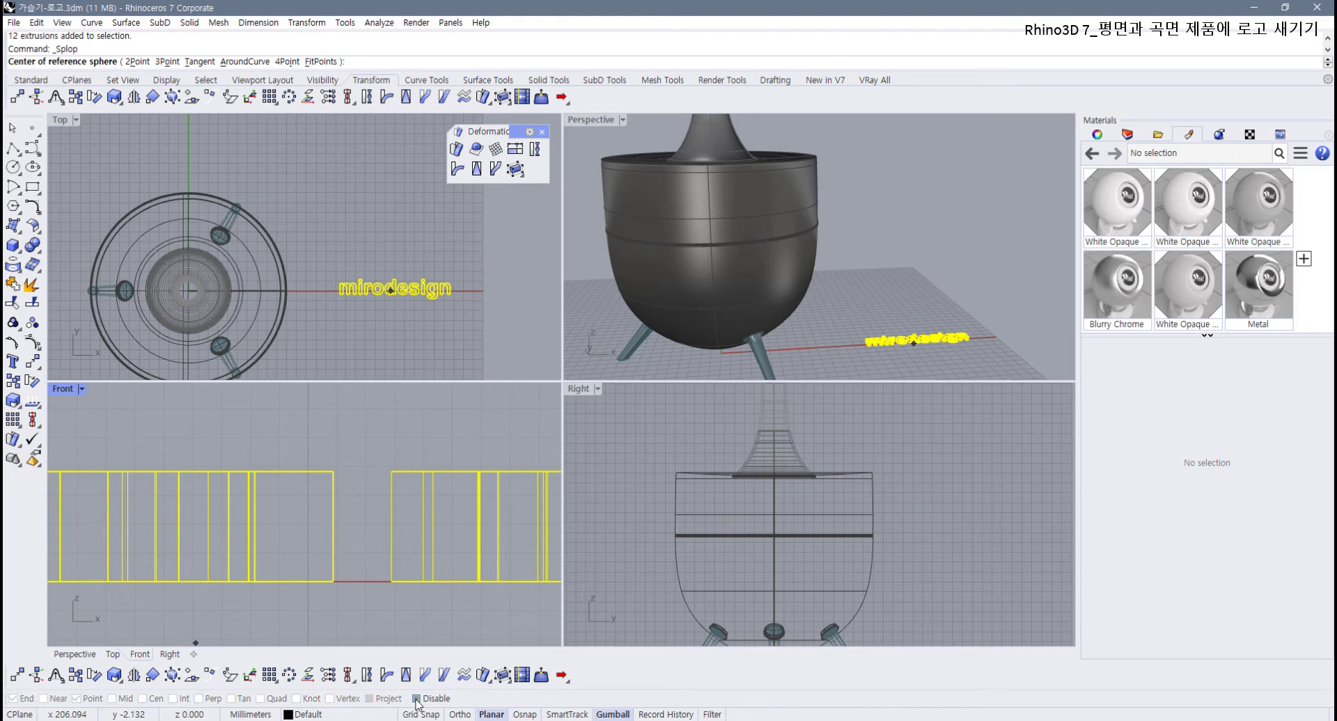
pyautogui.scroll(5, 356, 285)
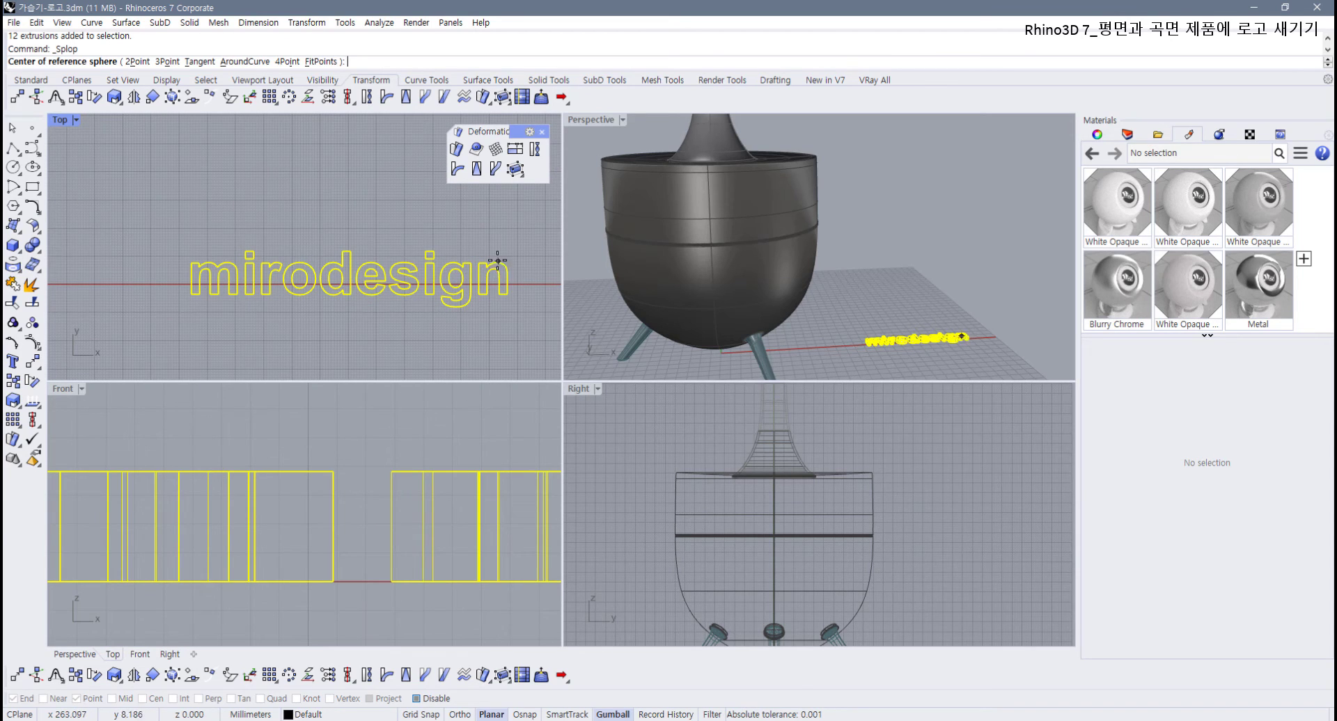
pyautogui.click(349, 282)
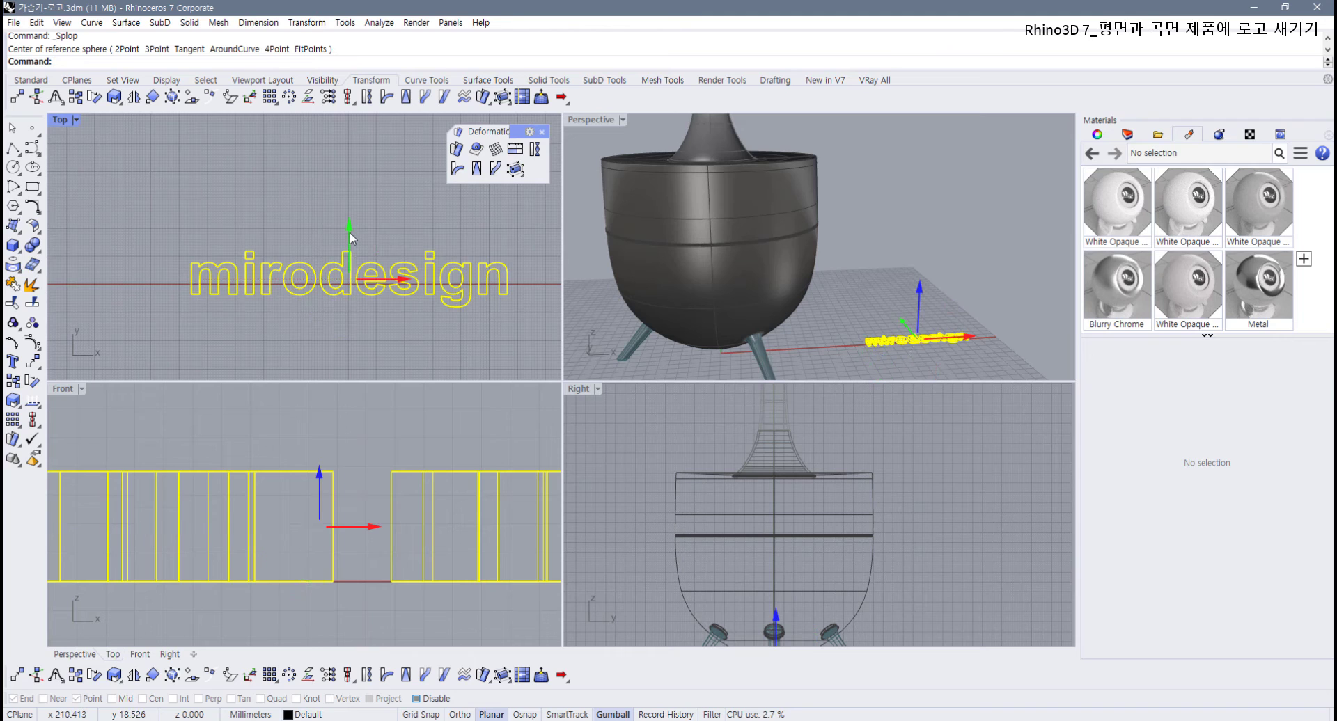
pyautogui.click(420, 303)
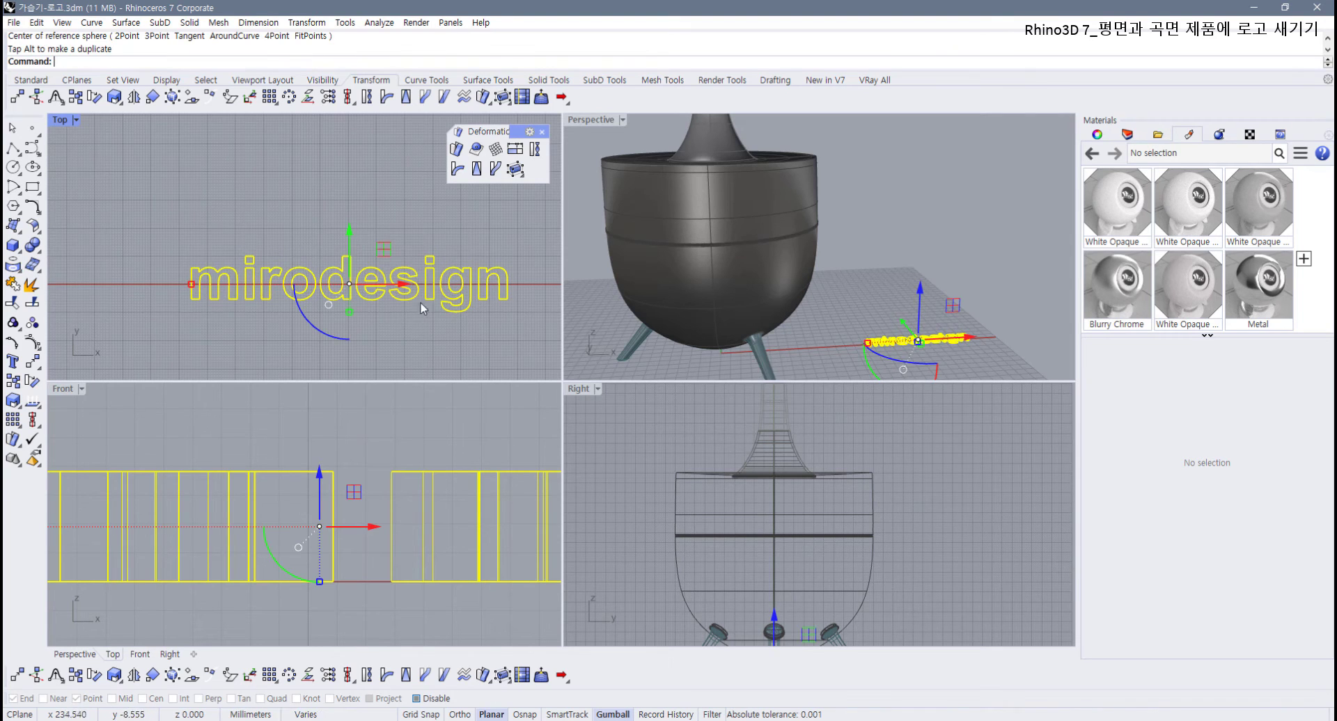
# Step: Start Splop on the selected letters and switch object snapping from End and Point to Near only
pyautogui.click(477, 148)
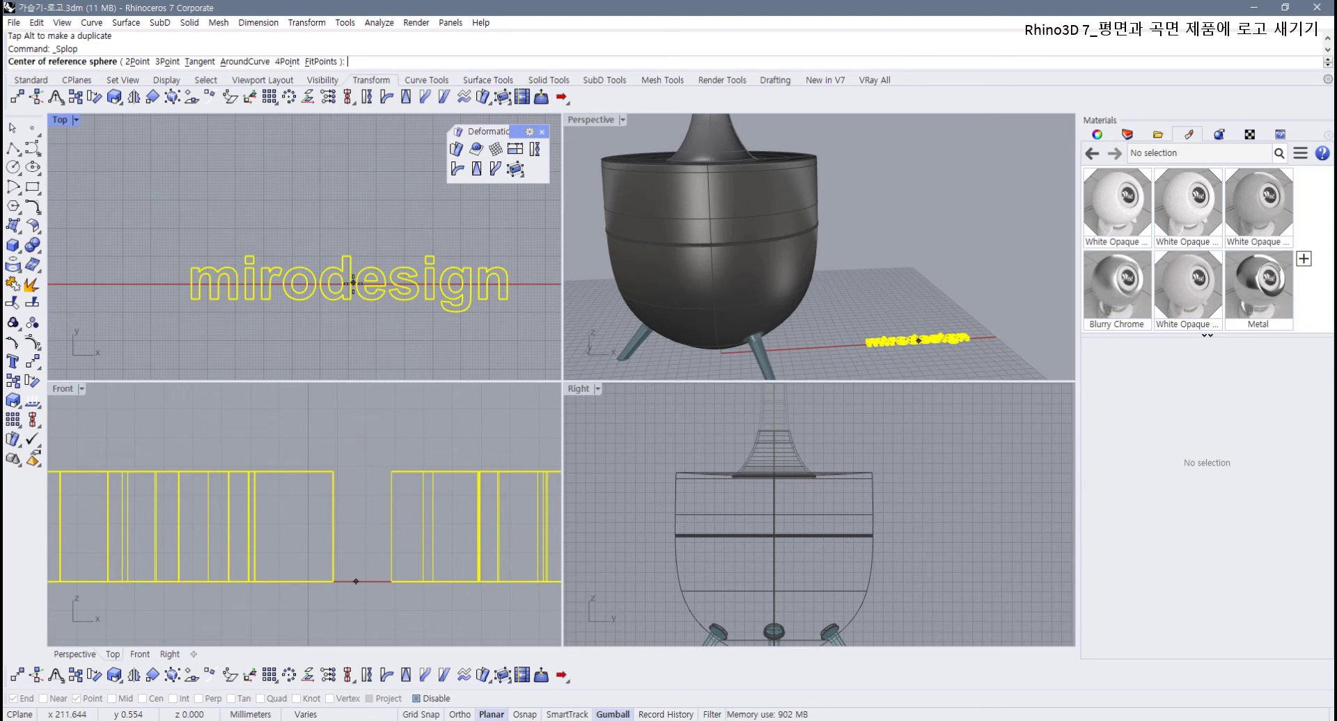
pyautogui.click(432, 695)
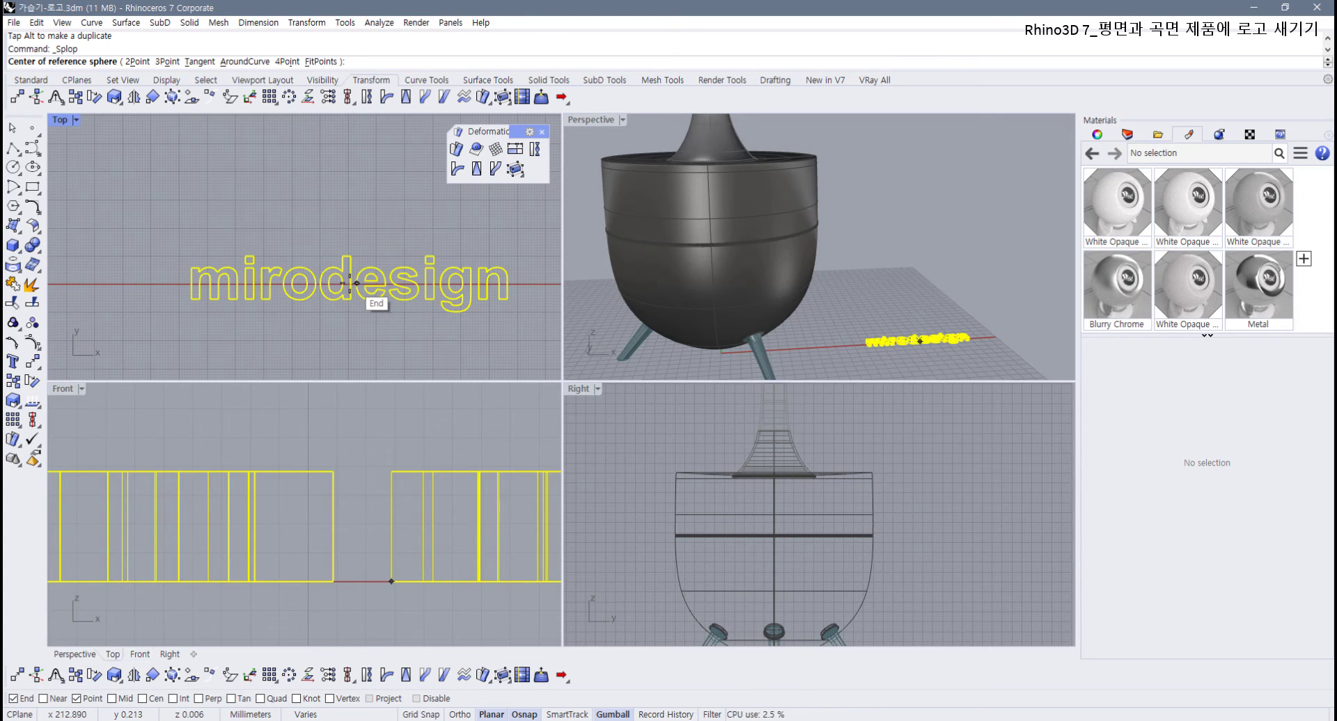
pyautogui.click(27, 698)
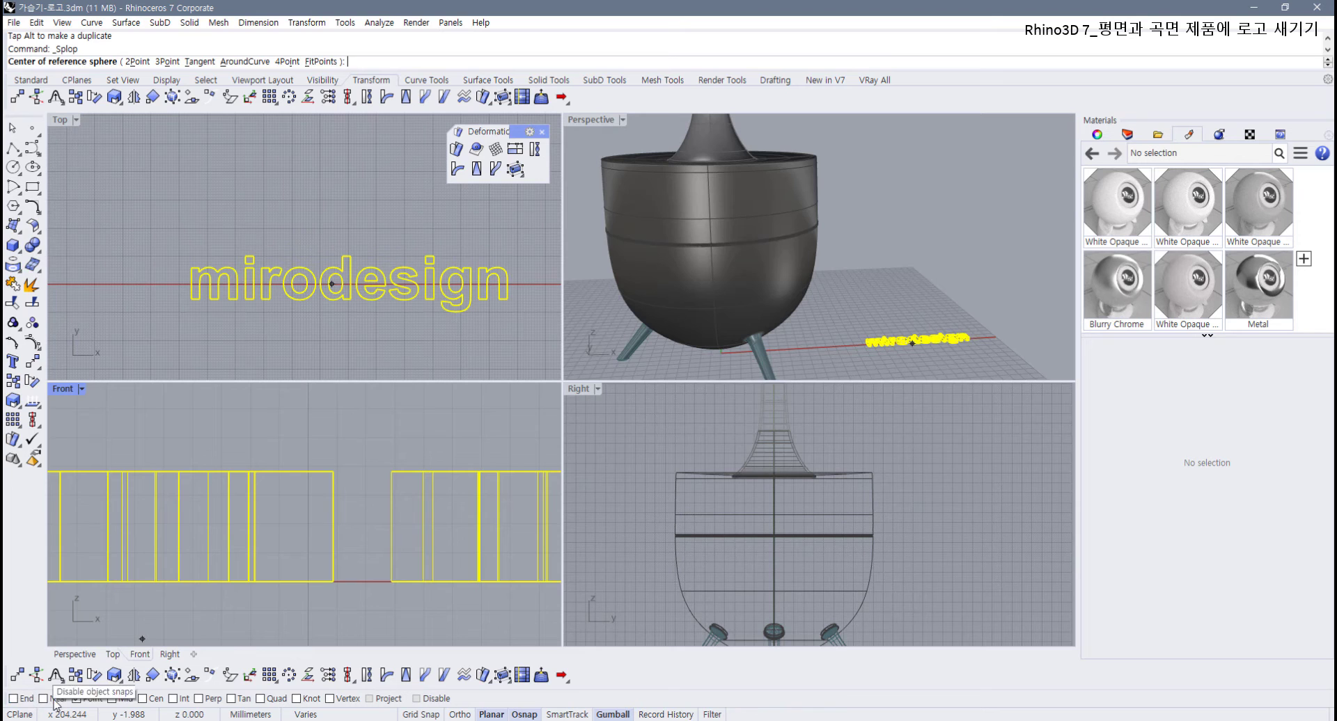
pyautogui.click(47, 699)
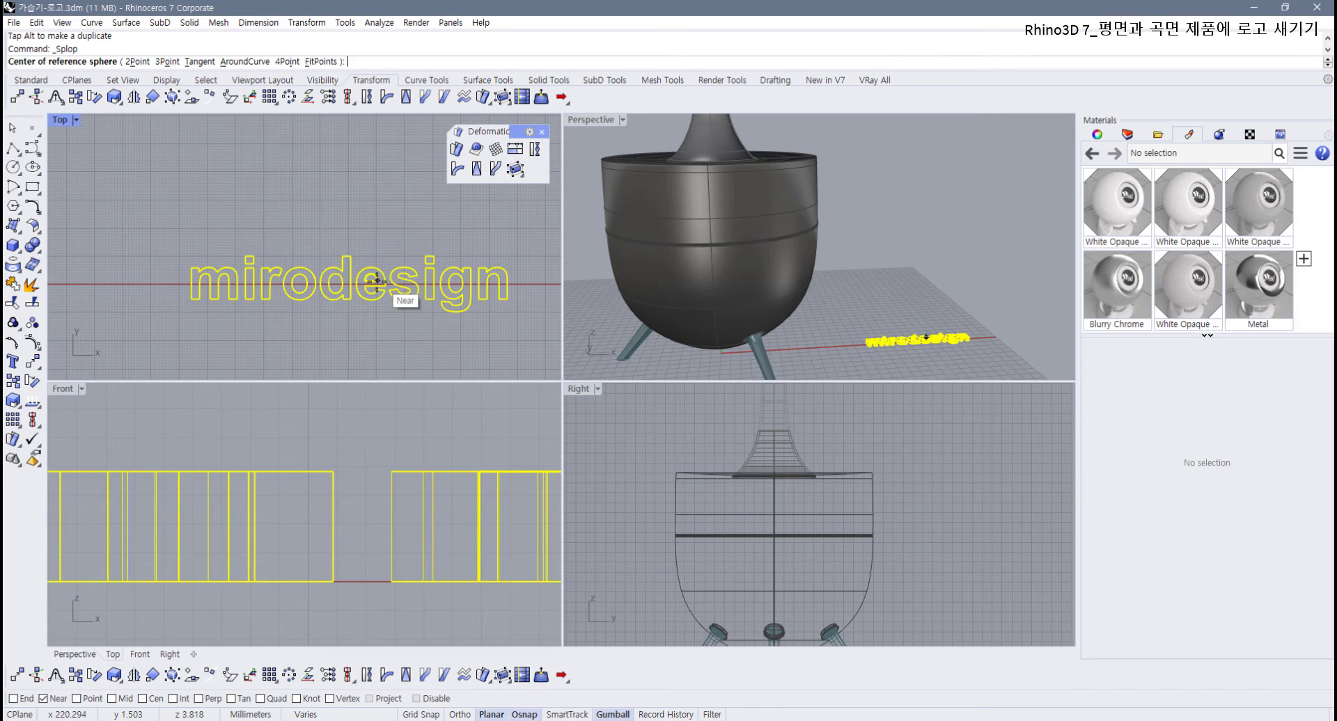
pyautogui.scroll(-2, 377, 282)
pyautogui.scroll(-10, 350, 431)
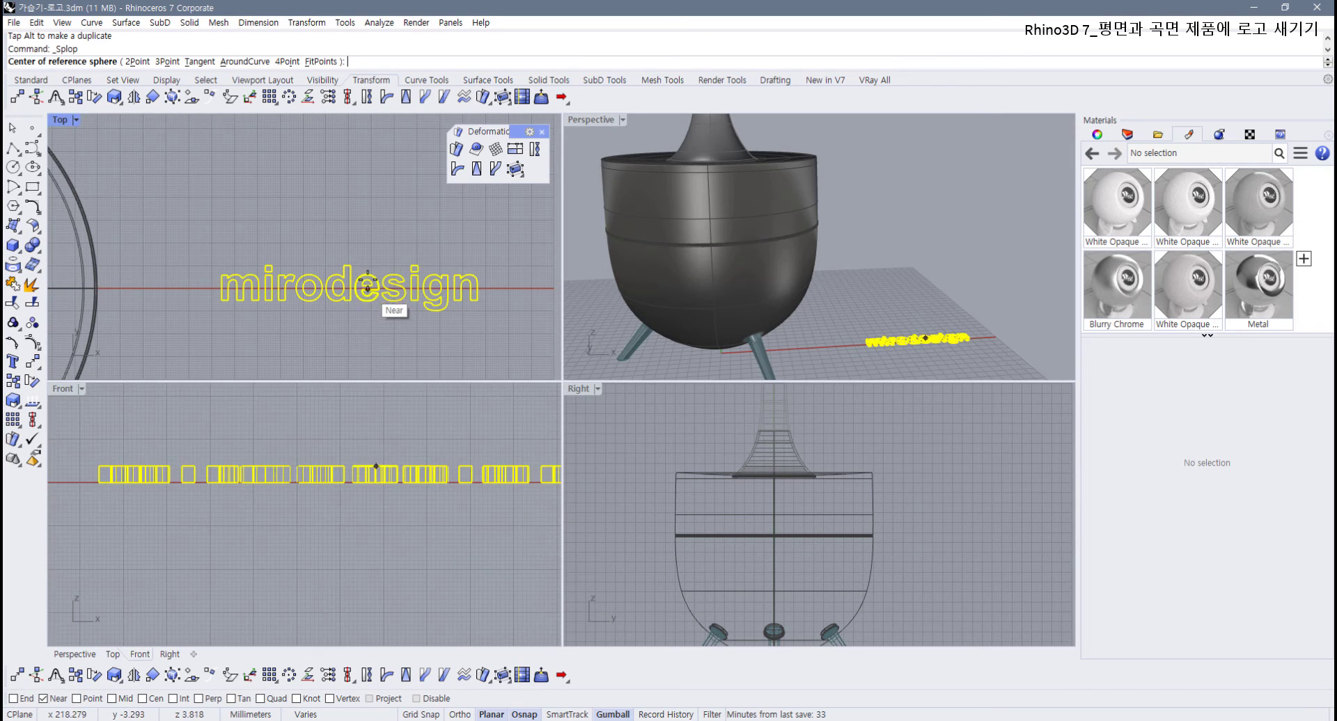
pyautogui.scroll(3, 366, 427)
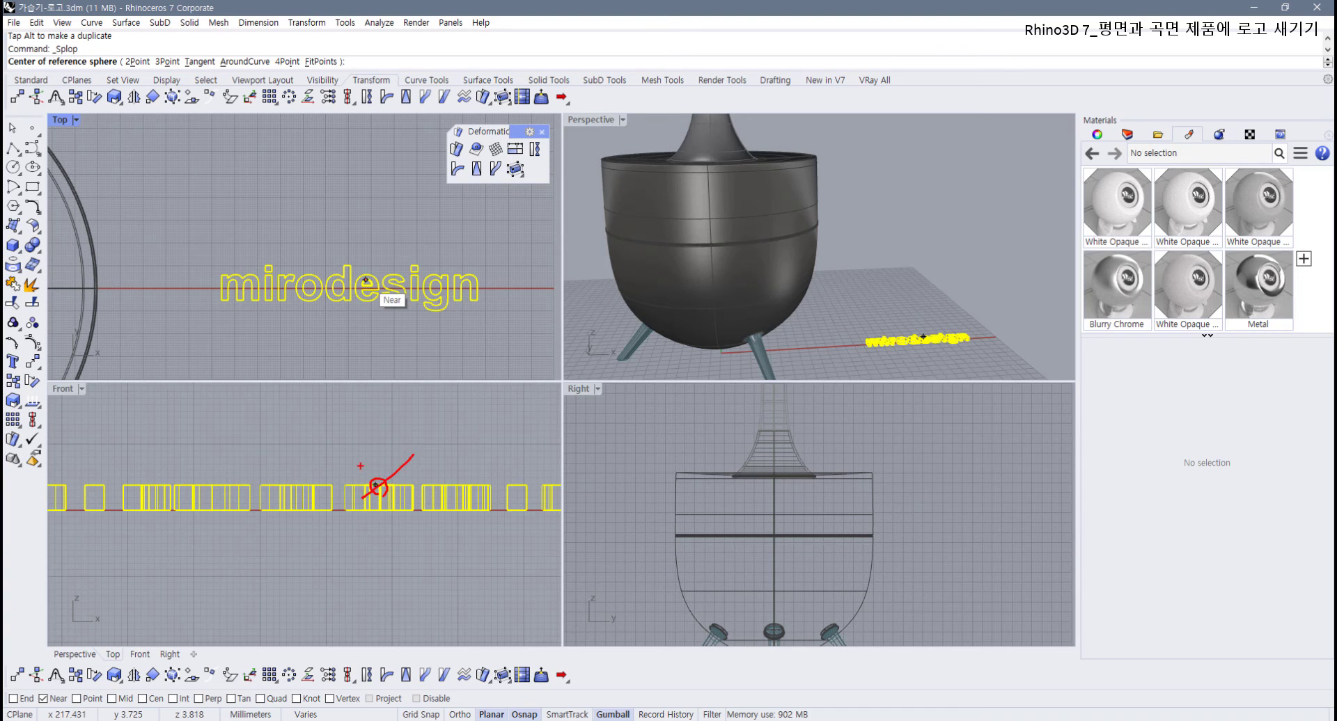
pyautogui.moveTo(360, 465); pyautogui.dragTo(427, 523)
pyautogui.press('Escape')
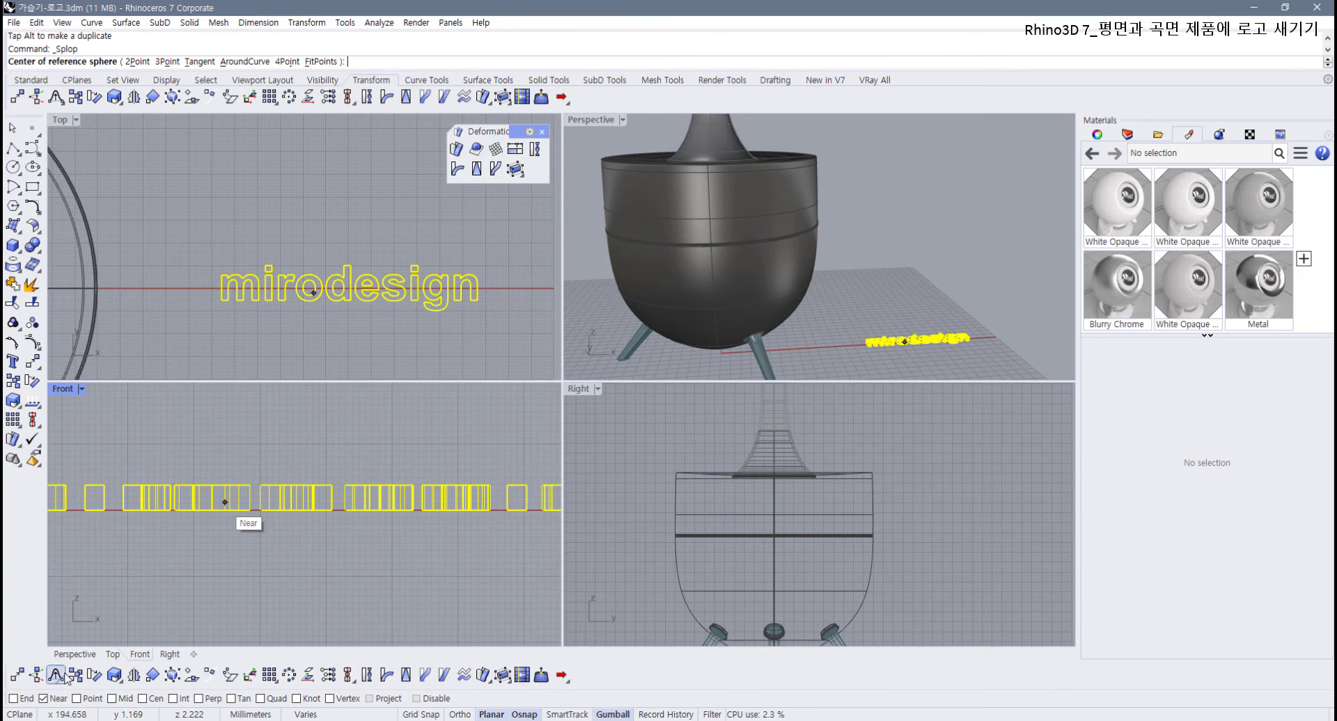
# Step: Disable object snaps and define the Splop reference sphere from the lettering's centre with Ortho on and a radius of about 69.6 mm
pyautogui.click(417, 699)
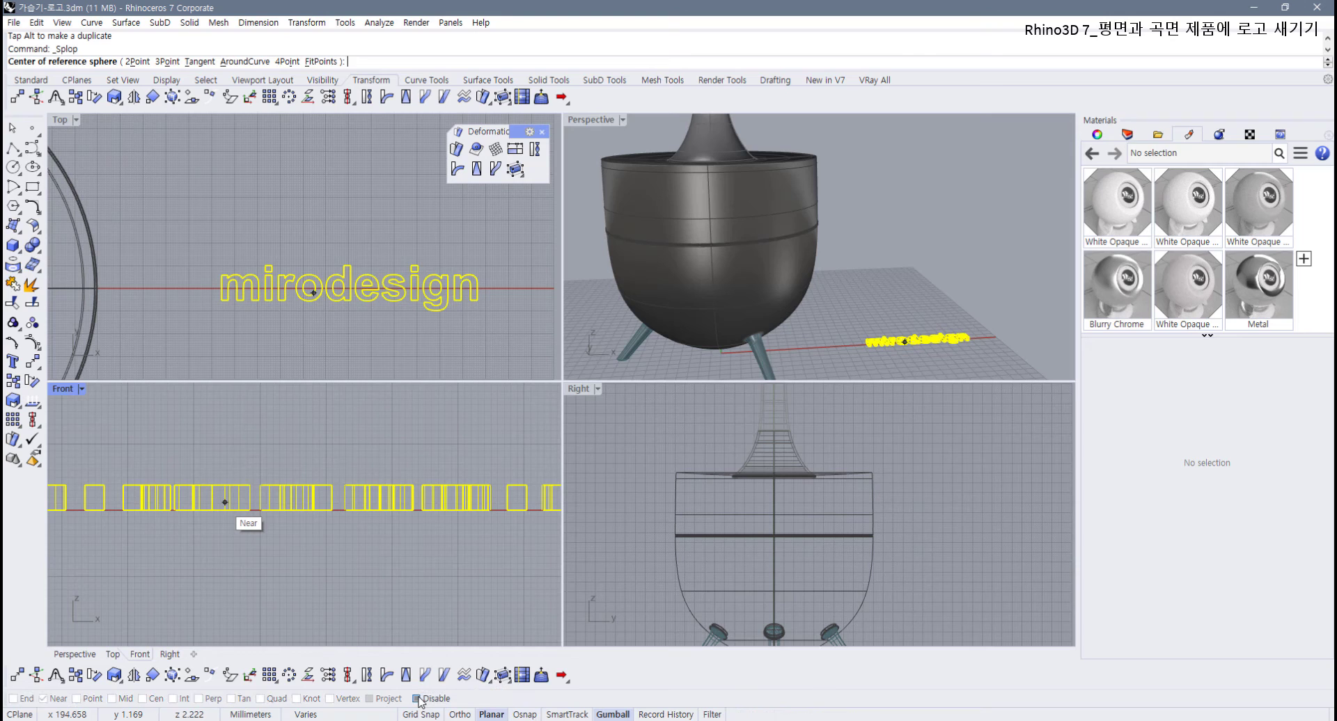
pyautogui.click(351, 287)
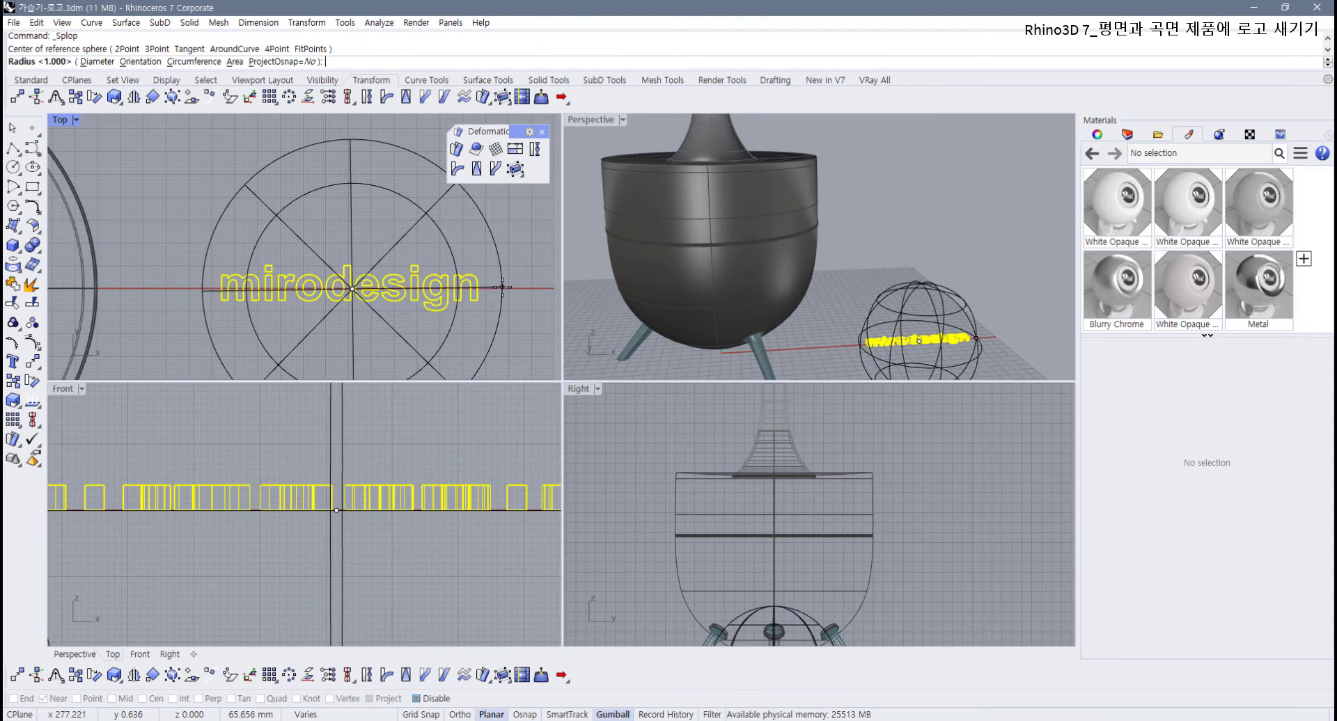
pyautogui.press('F8')
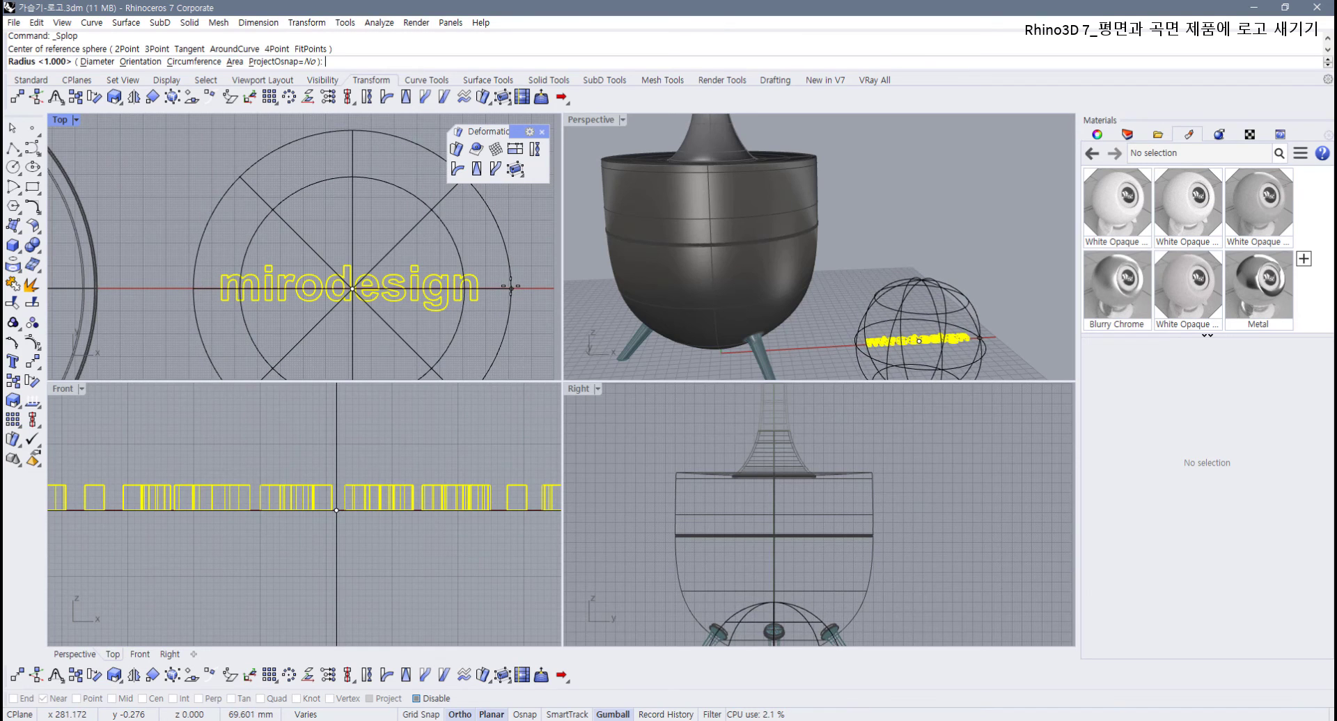
pyautogui.click(510, 286)
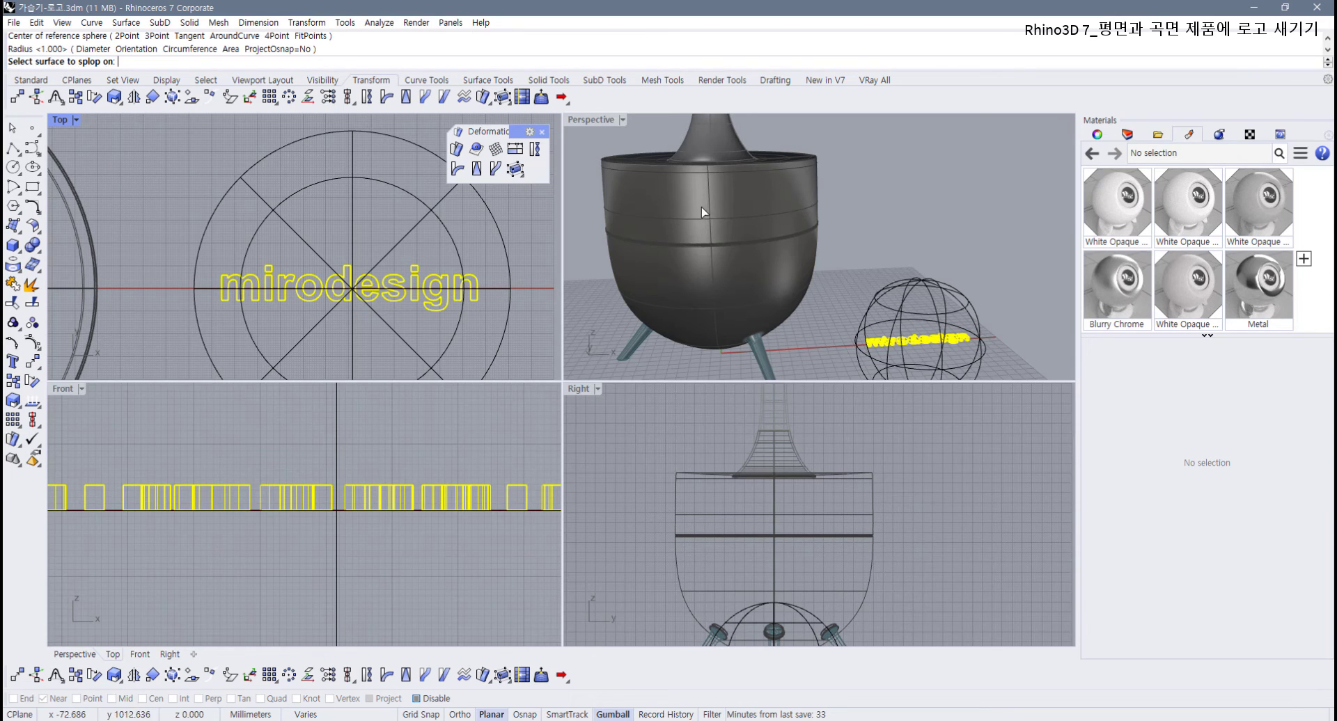
# Step: Splop the letters onto the upper body surface, centred on its front centreline with Ortho on and a radius of about 69.5 mm
pyautogui.click(675, 204)
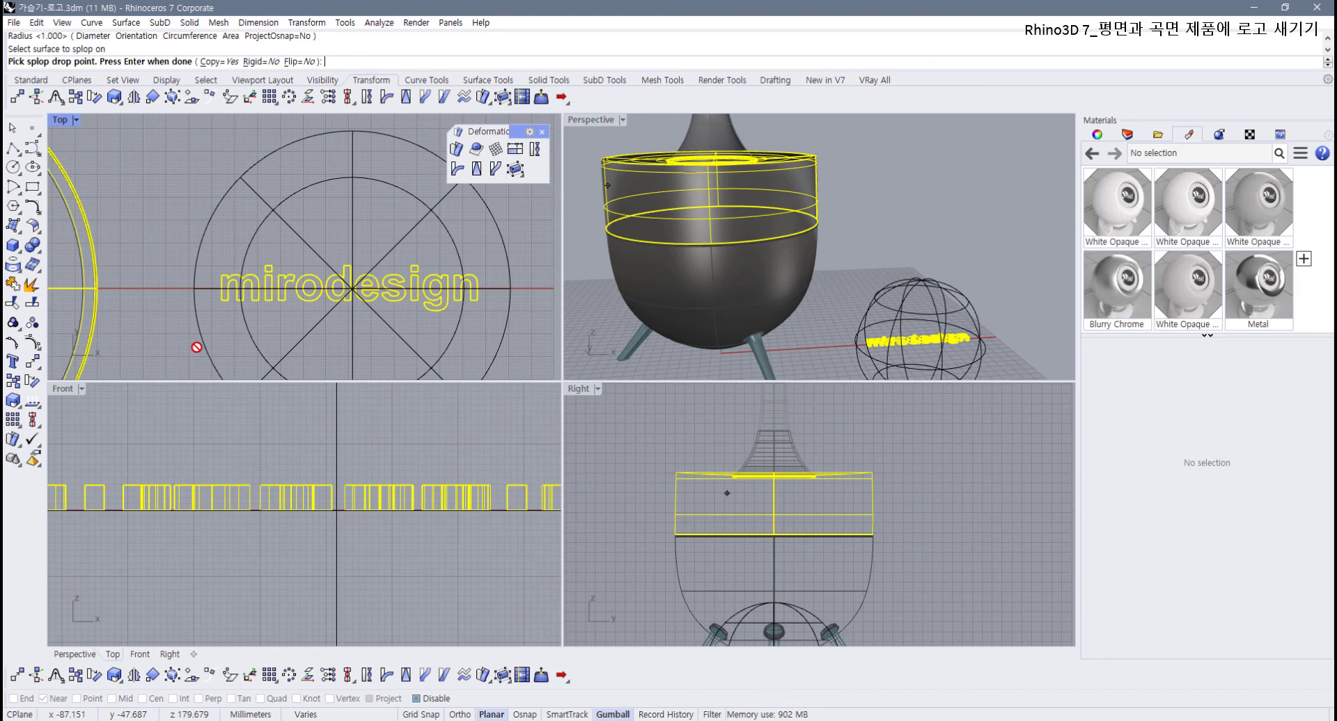
pyautogui.scroll(-6, 135, 438)
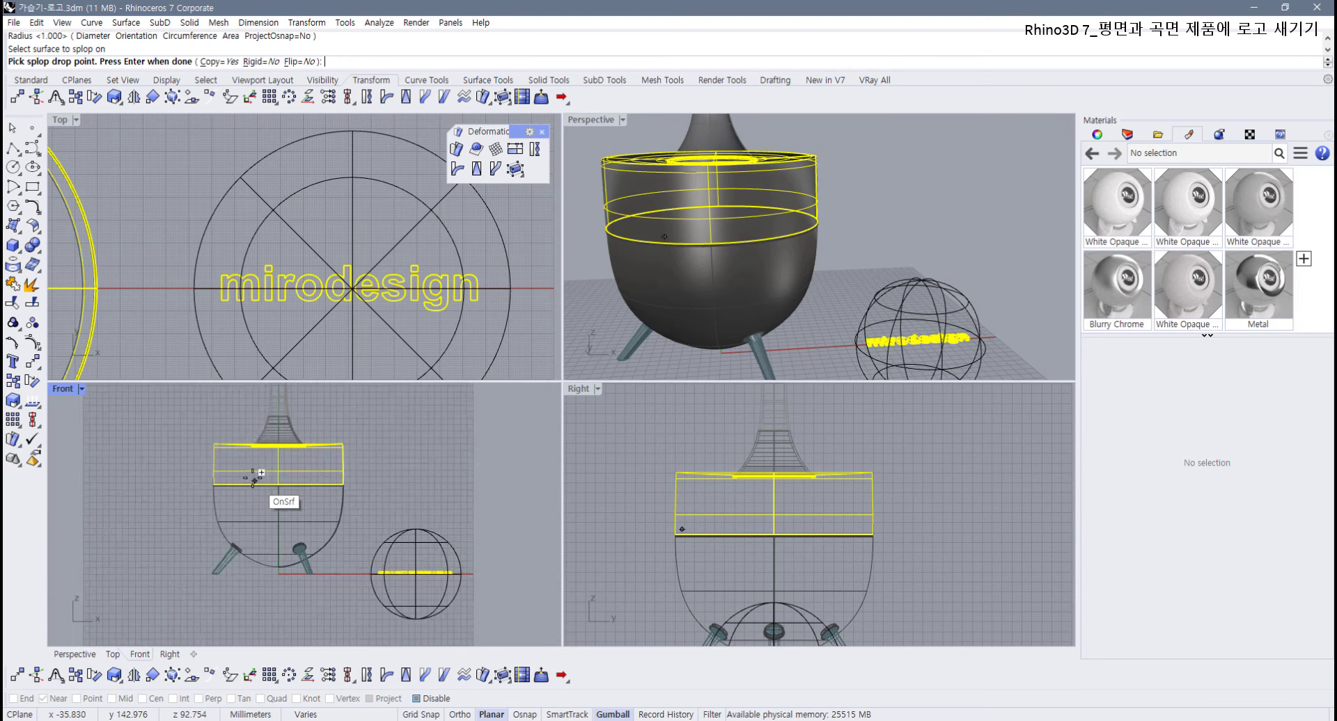
pyautogui.scroll(5, 253, 477)
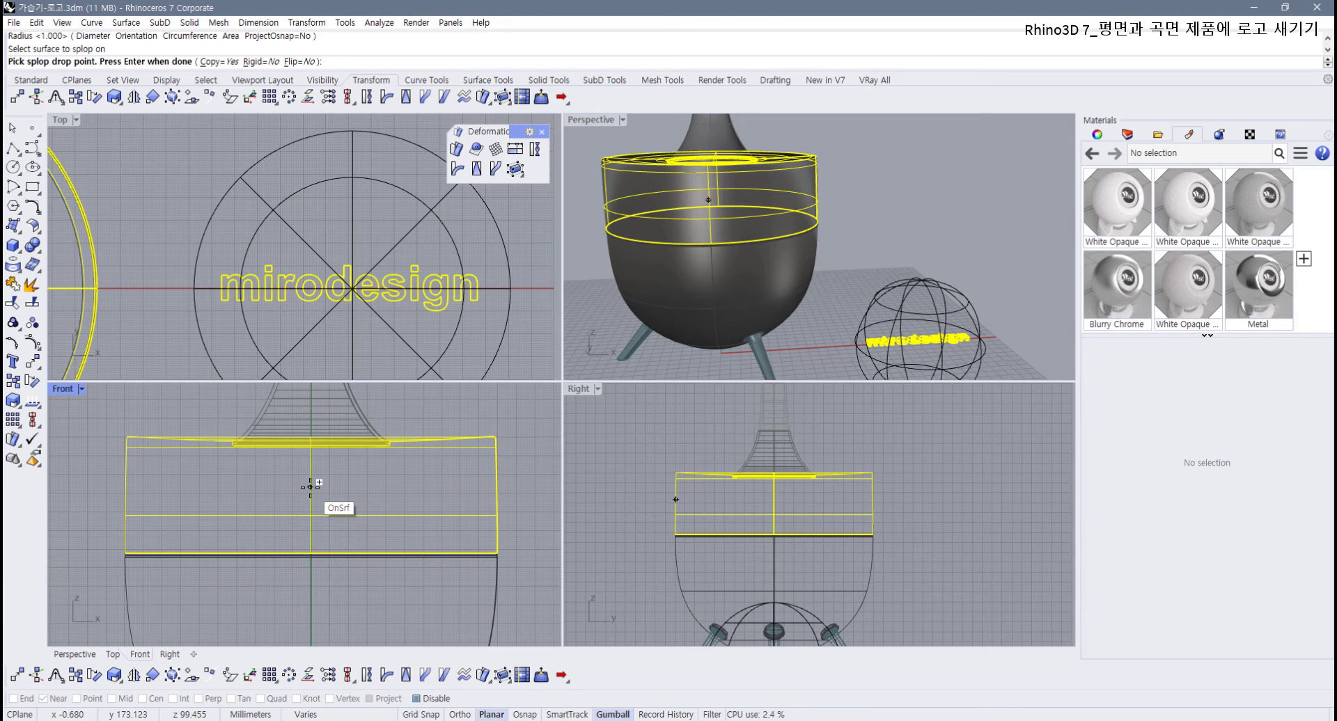
pyautogui.click(311, 488)
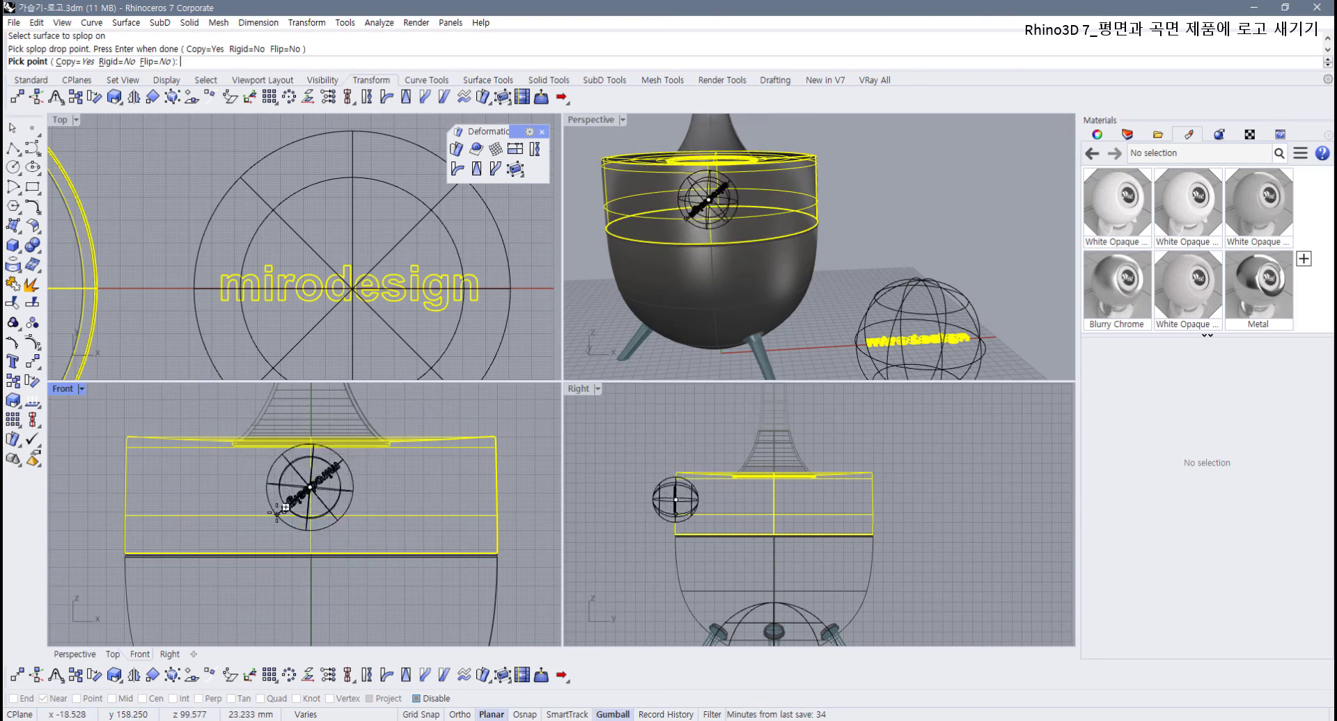
pyautogui.press('F8')
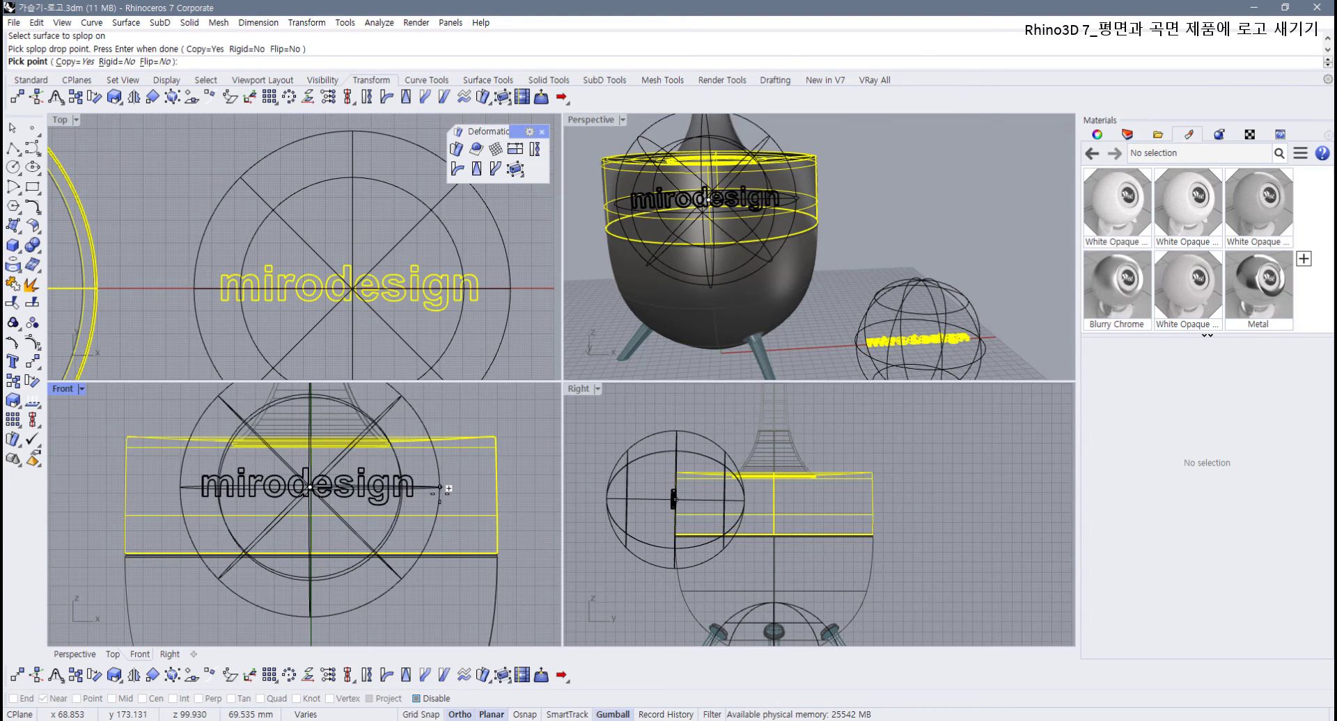
pyautogui.click(448, 490)
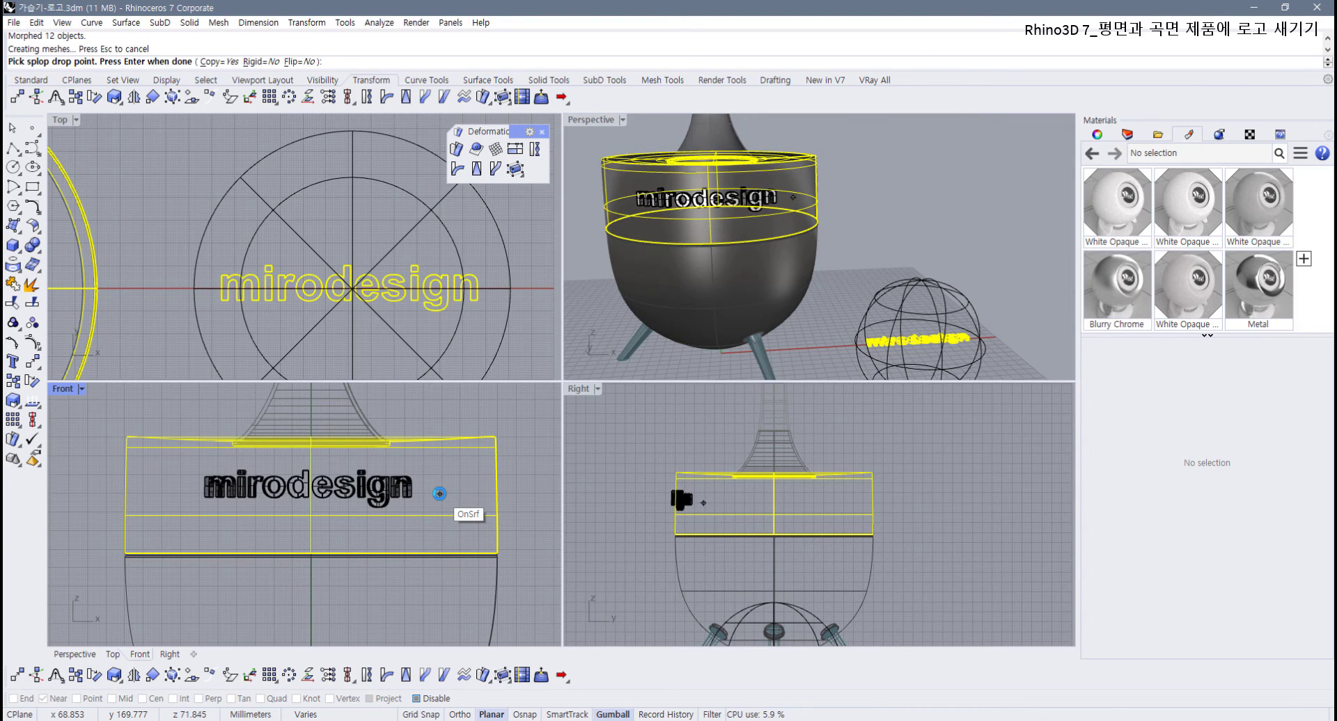
pyautogui.press('Return')
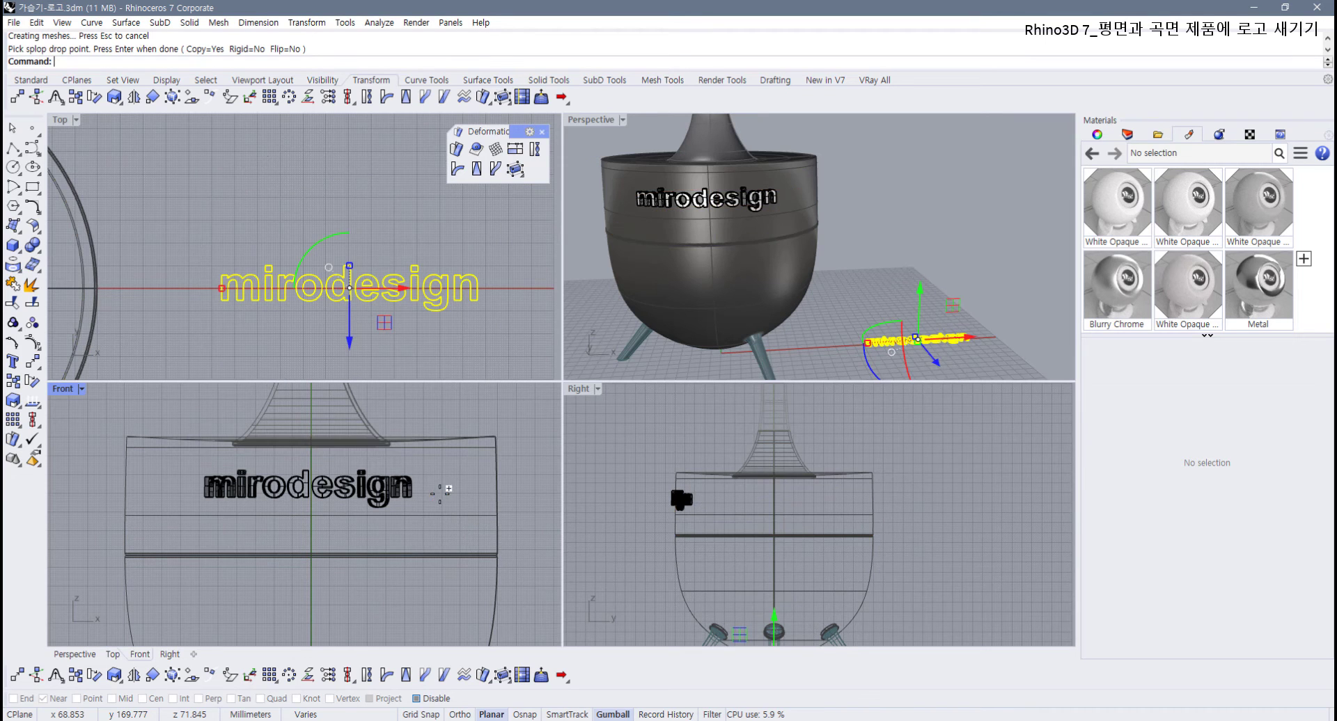
# Step: Examine in the maximized Perspective view how the wrapped letters follow the curved body
pyautogui.click(705, 173)
pyautogui.doubleClick(590, 122)
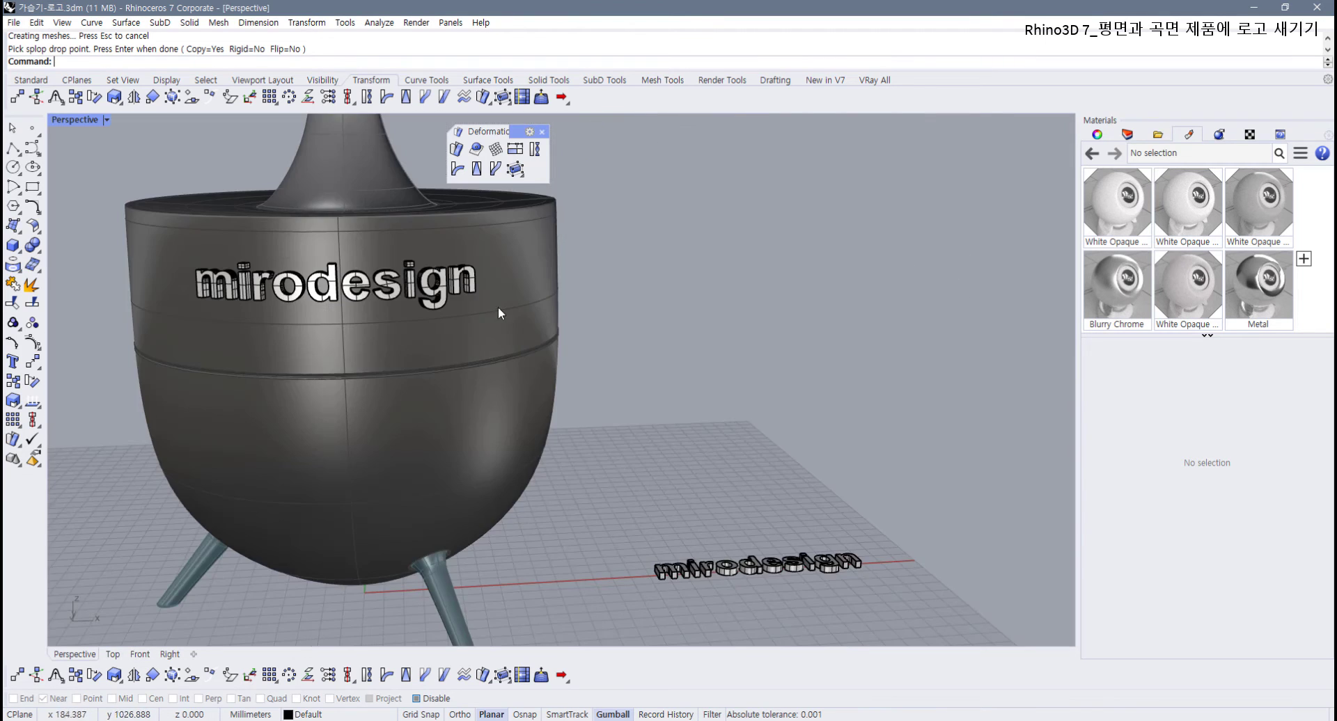
pyautogui.moveTo(499, 307); pyautogui.dragTo(418, 314, button='right')
pyautogui.scroll(5, 357, 282)
pyautogui.moveTo(357, 282); pyautogui.dragTo(478, 387, button='right')
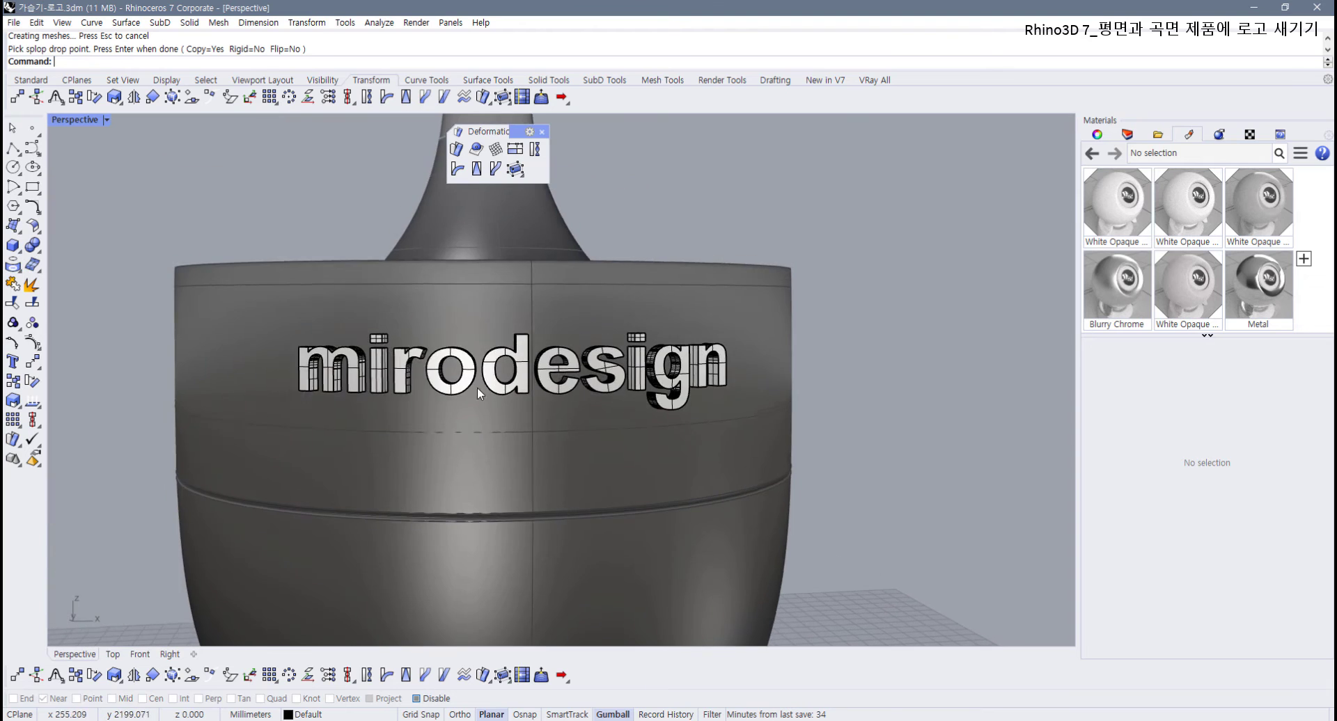
pyautogui.scroll(8, 478, 387)
pyautogui.scroll(-5, 473, 376)
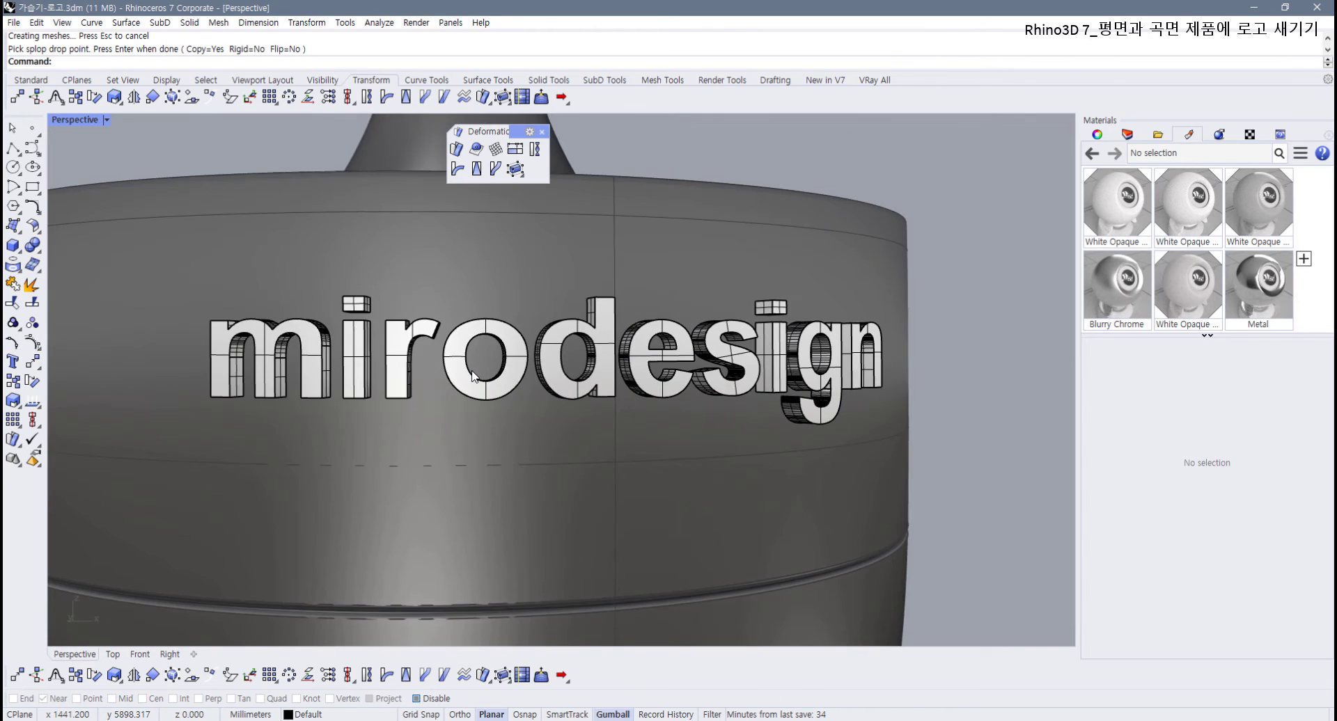
pyautogui.moveTo(566, 378); pyautogui.dragTo(524, 376, button='right')
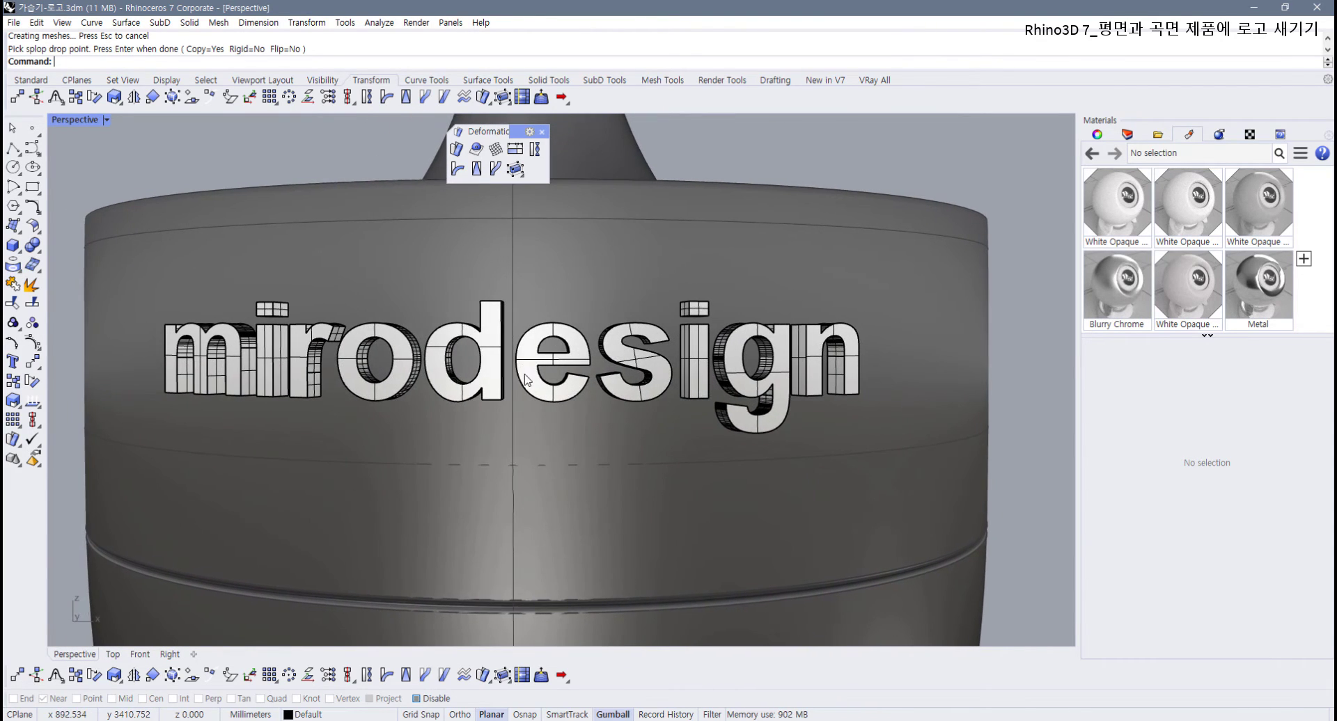
pyautogui.scroll(2, 491, 365)
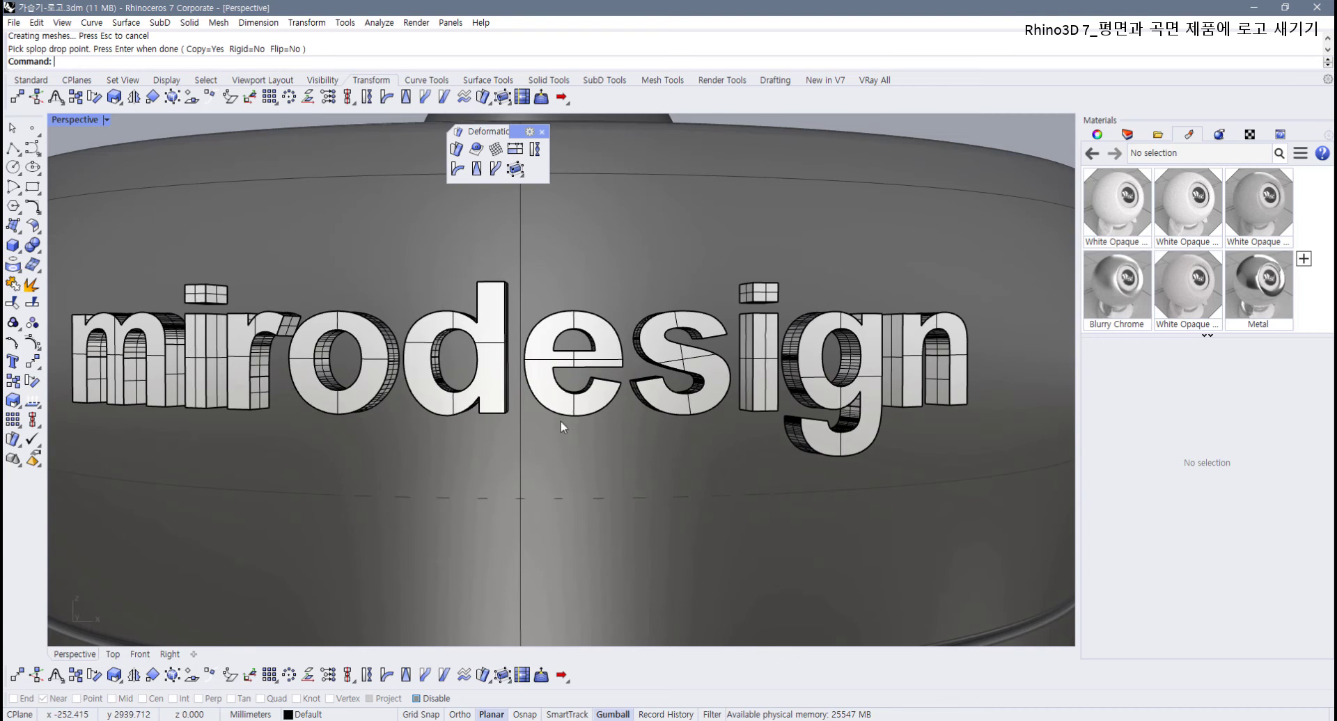
pyautogui.moveTo(561, 420); pyautogui.dragTo(516, 367, button='right')
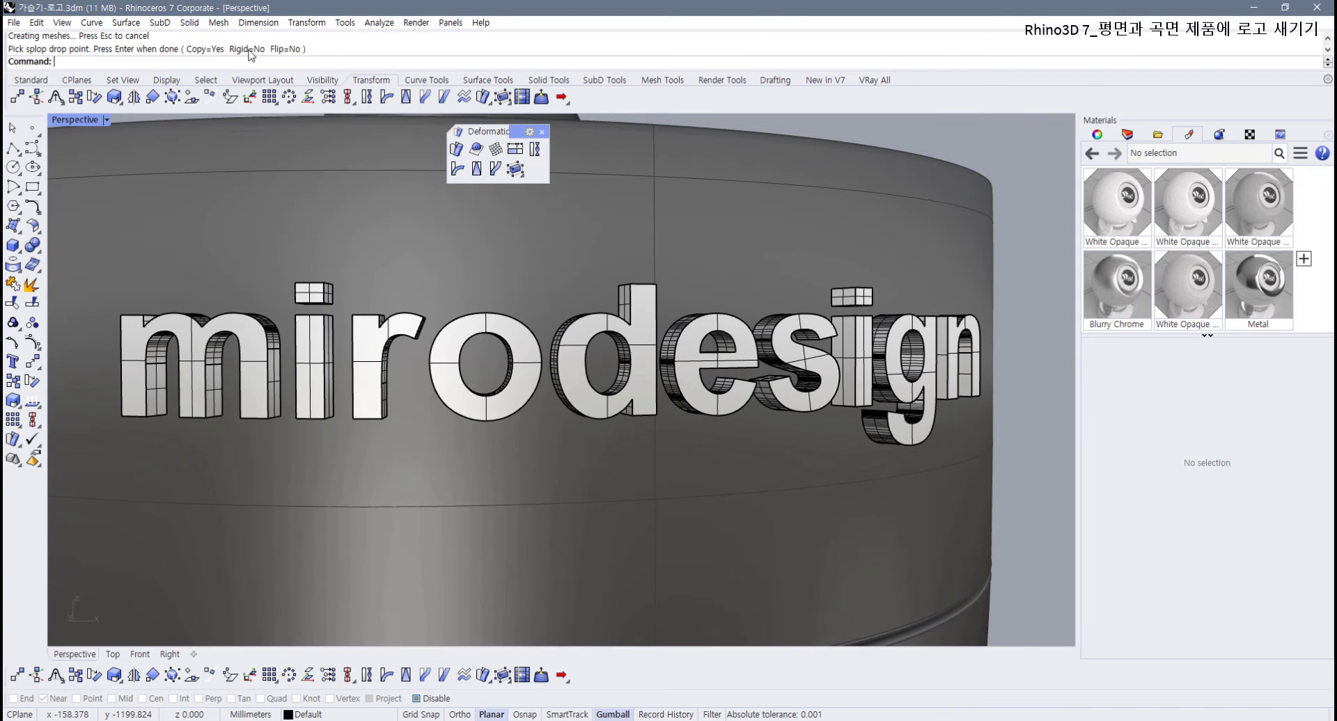
# Step: Undo the Splop and reselect the flat "mirodesign" letters beside the product
pyautogui.scroll(-5, 409, 379)
pyautogui.hotkey('ctrl', 'z')
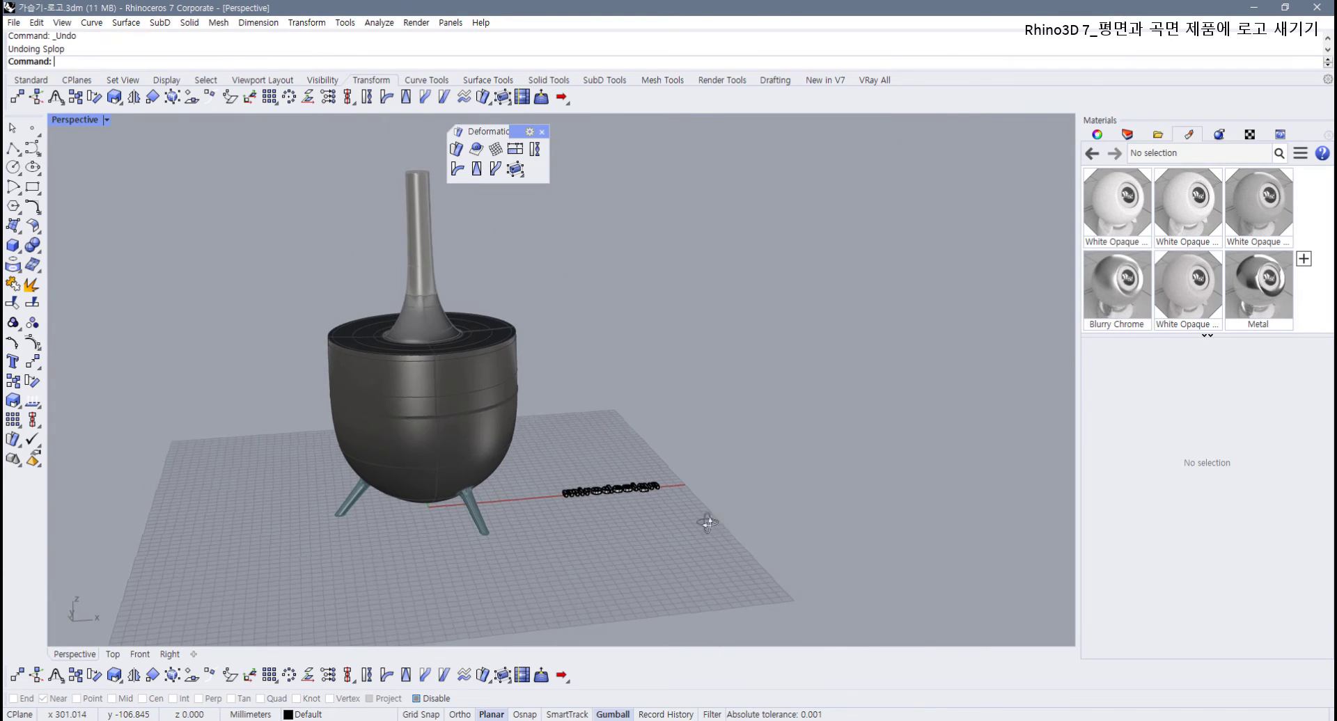
pyautogui.moveTo(558, 444); pyautogui.dragTo(774, 553)
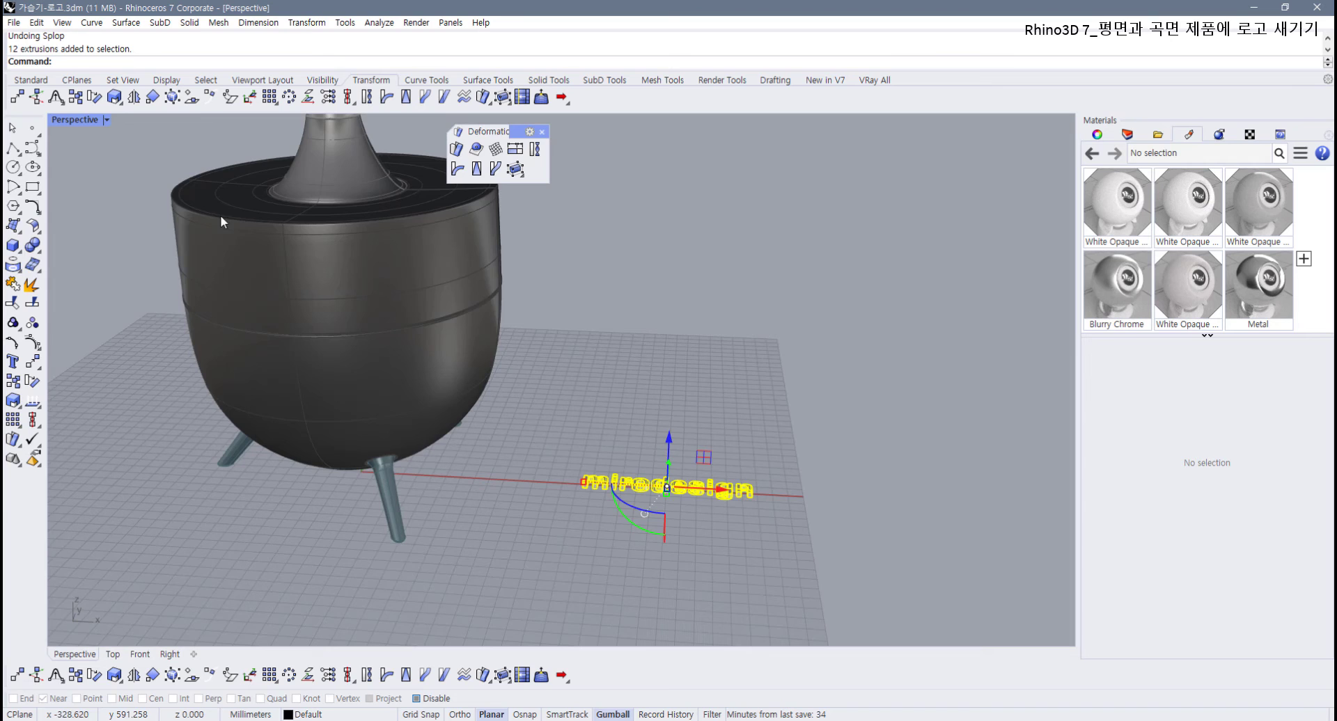
pyautogui.doubleClick(60, 119)
# Step: Restart Splop and define the reference sphere from the lettering's centre with Ortho on and a radius of about 65 mm
pyautogui.click(477, 150)
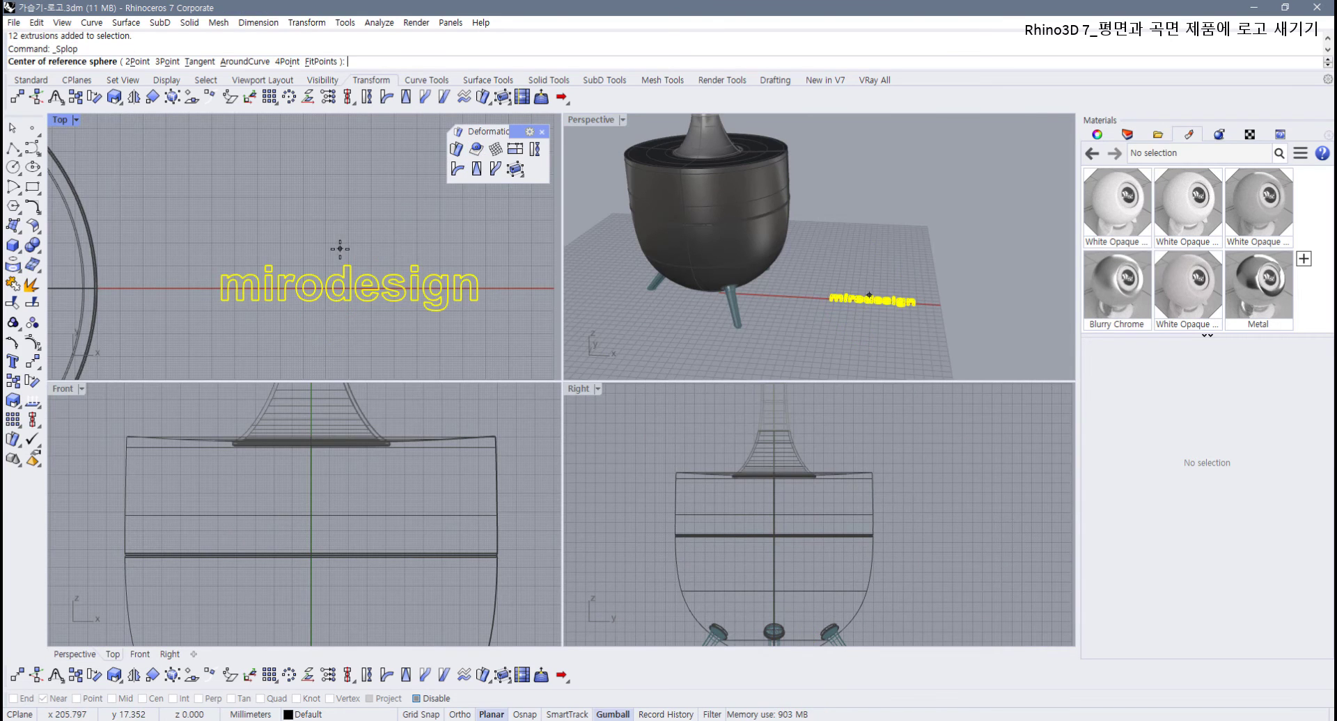
pyautogui.scroll(4, 344, 278)
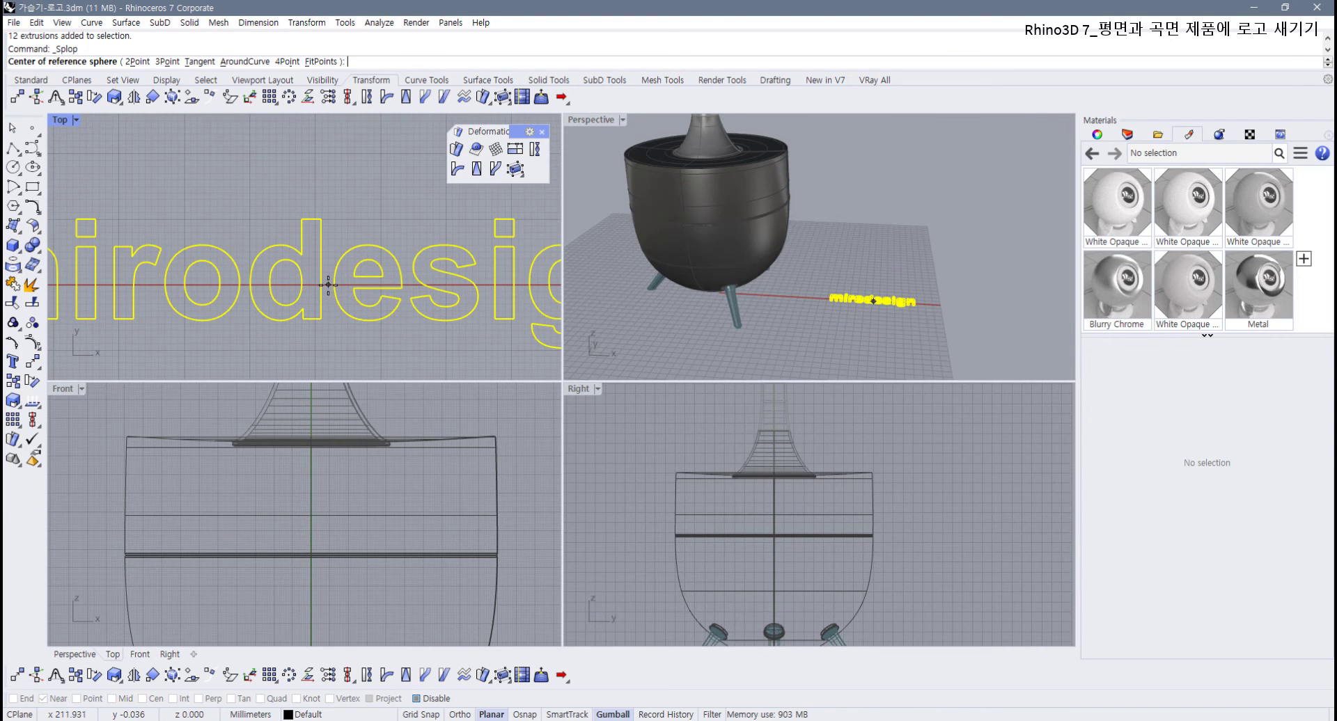
pyautogui.click(328, 284)
pyautogui.scroll(-5, 328, 284)
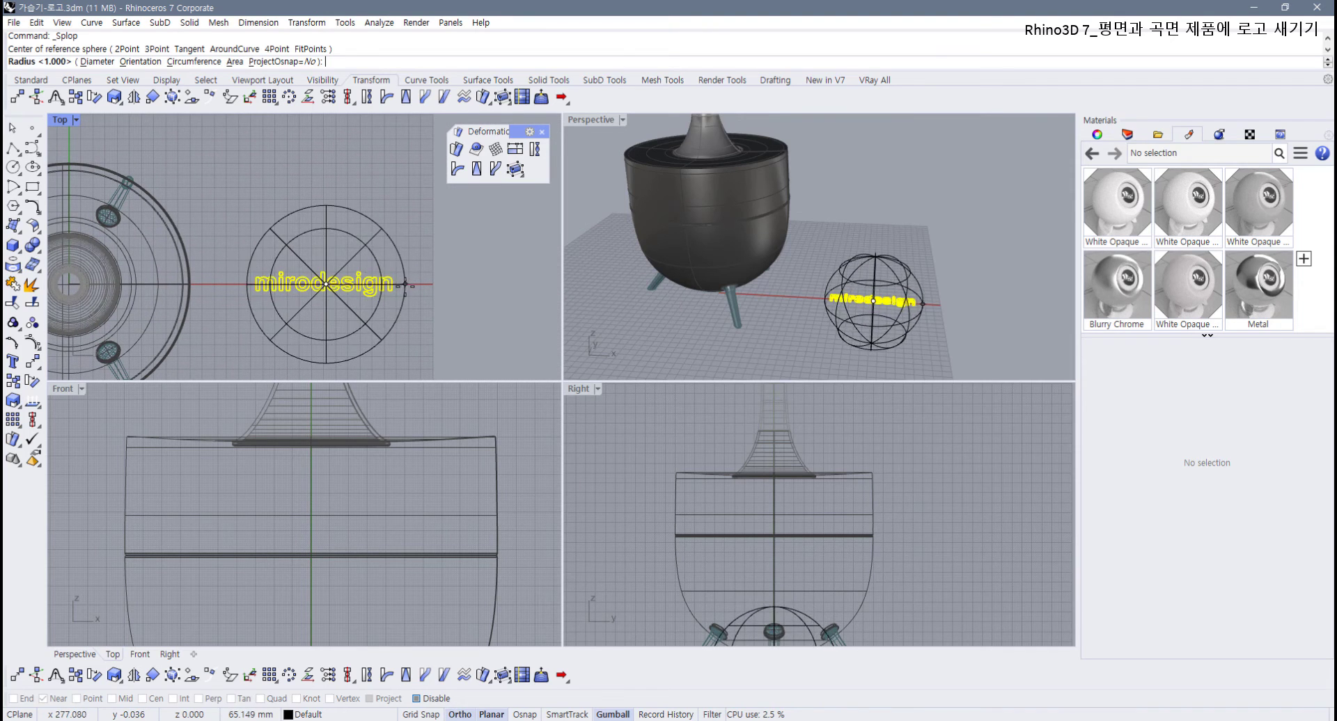
pyautogui.press('shift')
pyautogui.click(404, 284)
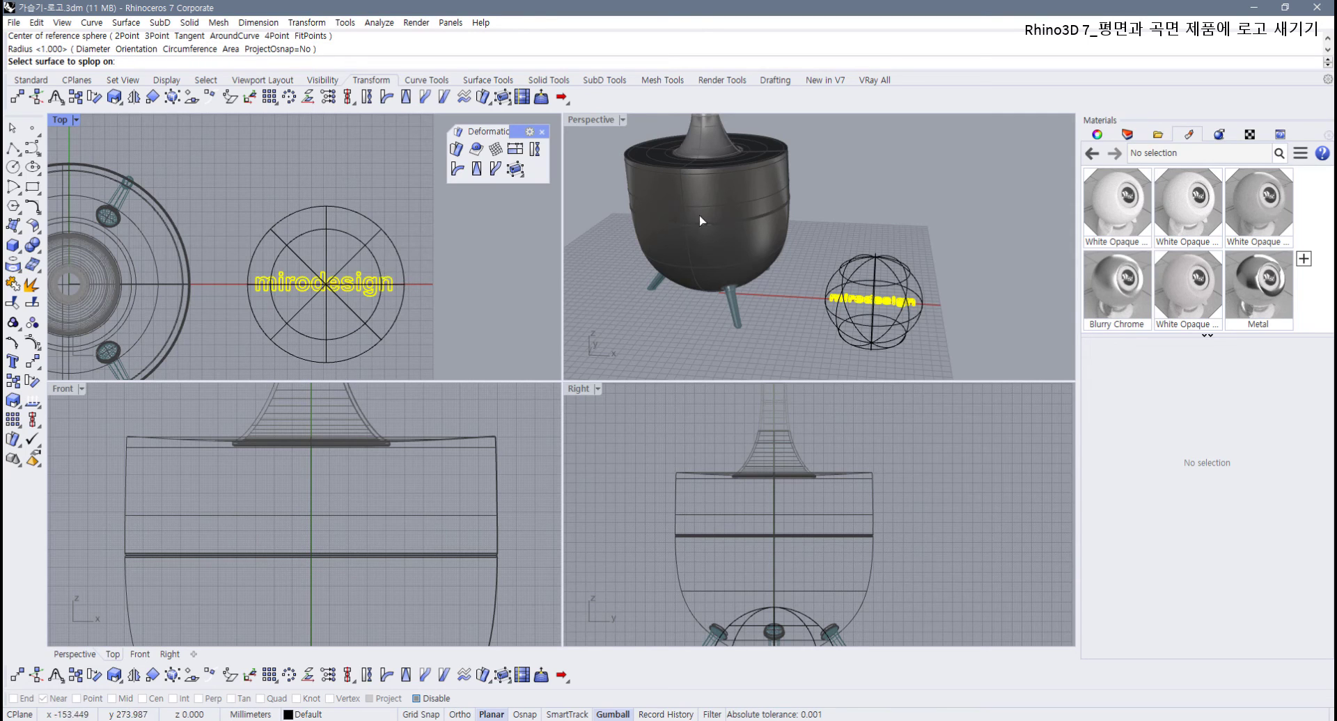
# Step: Splop the letters with Rigid=Yes onto the upper body's front centreline, with Ortho on and a radius of about 54 mm
pyautogui.scroll(-5, 660, 207)
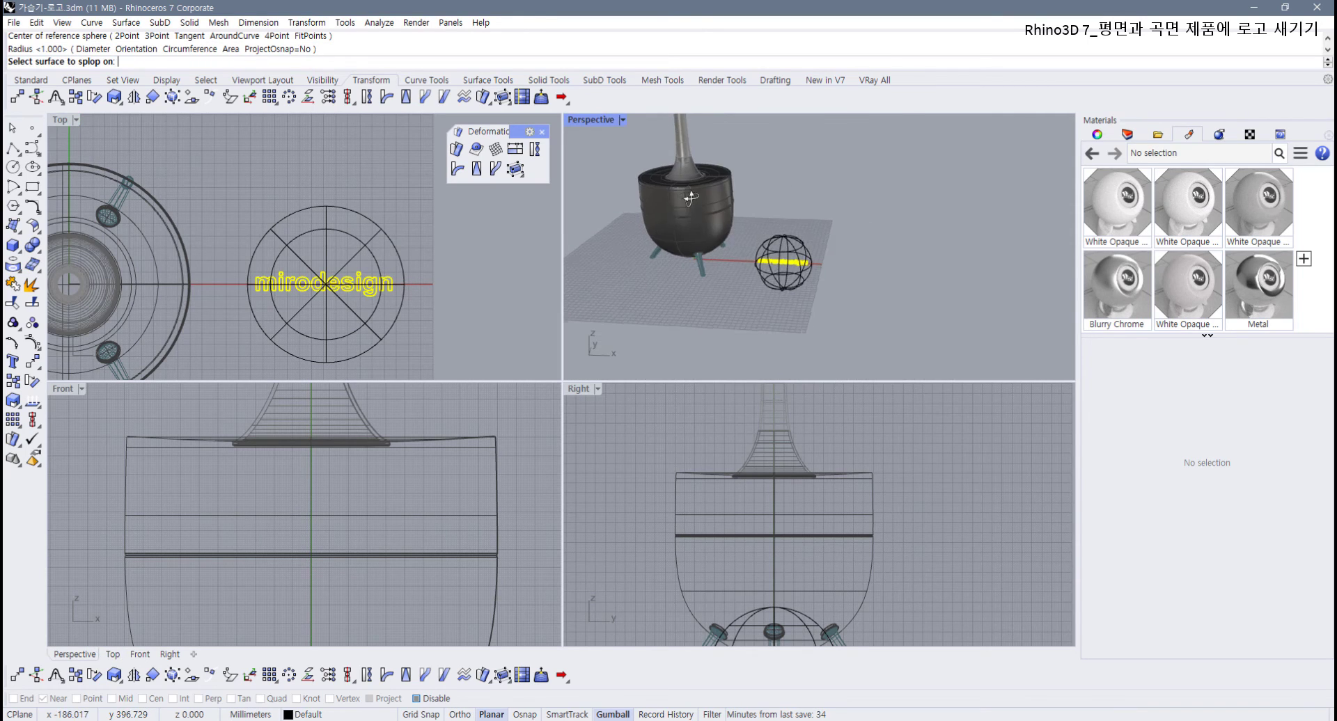
pyautogui.click(662, 214)
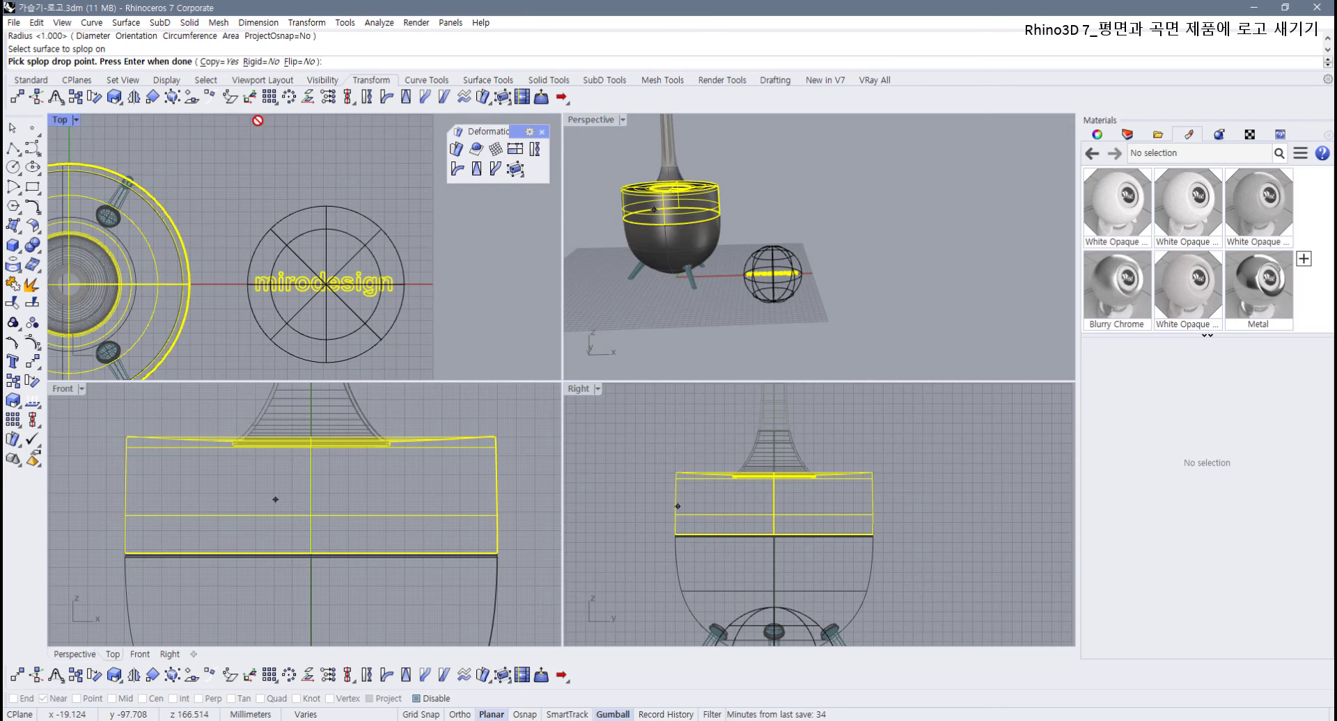
pyautogui.click(261, 62)
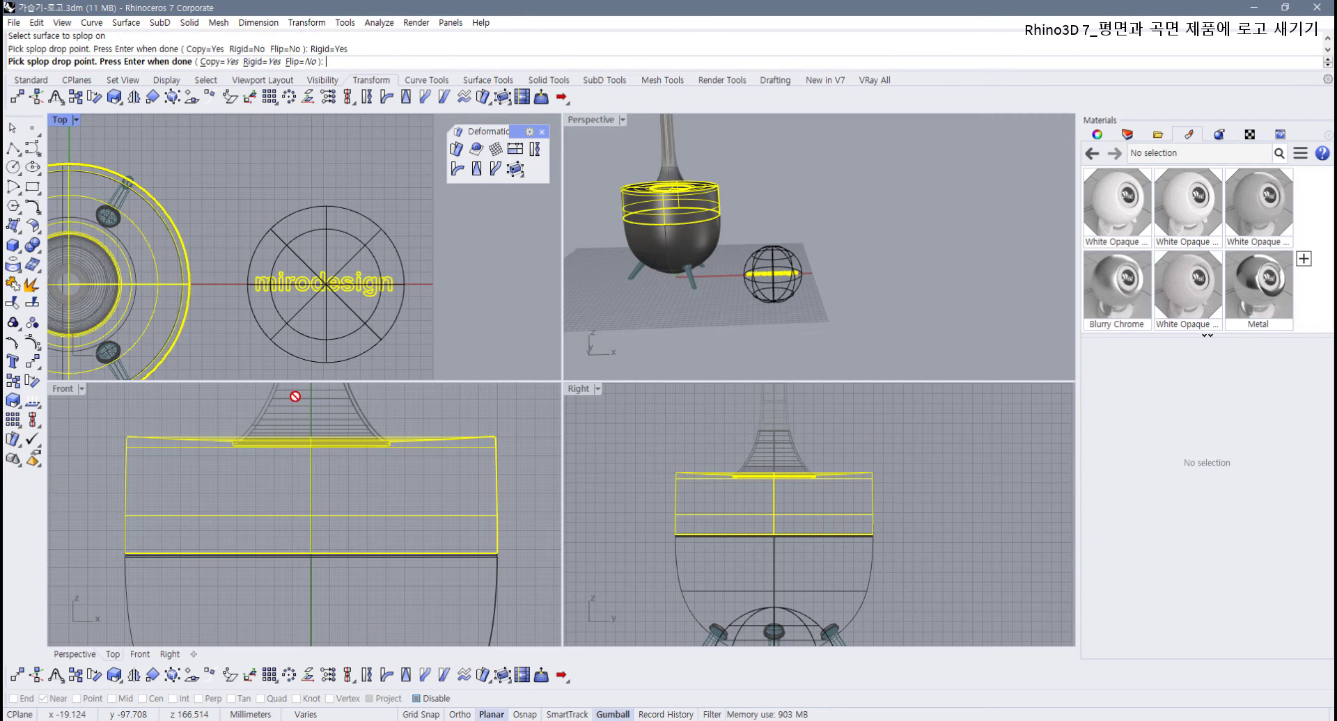
pyautogui.click(310, 479)
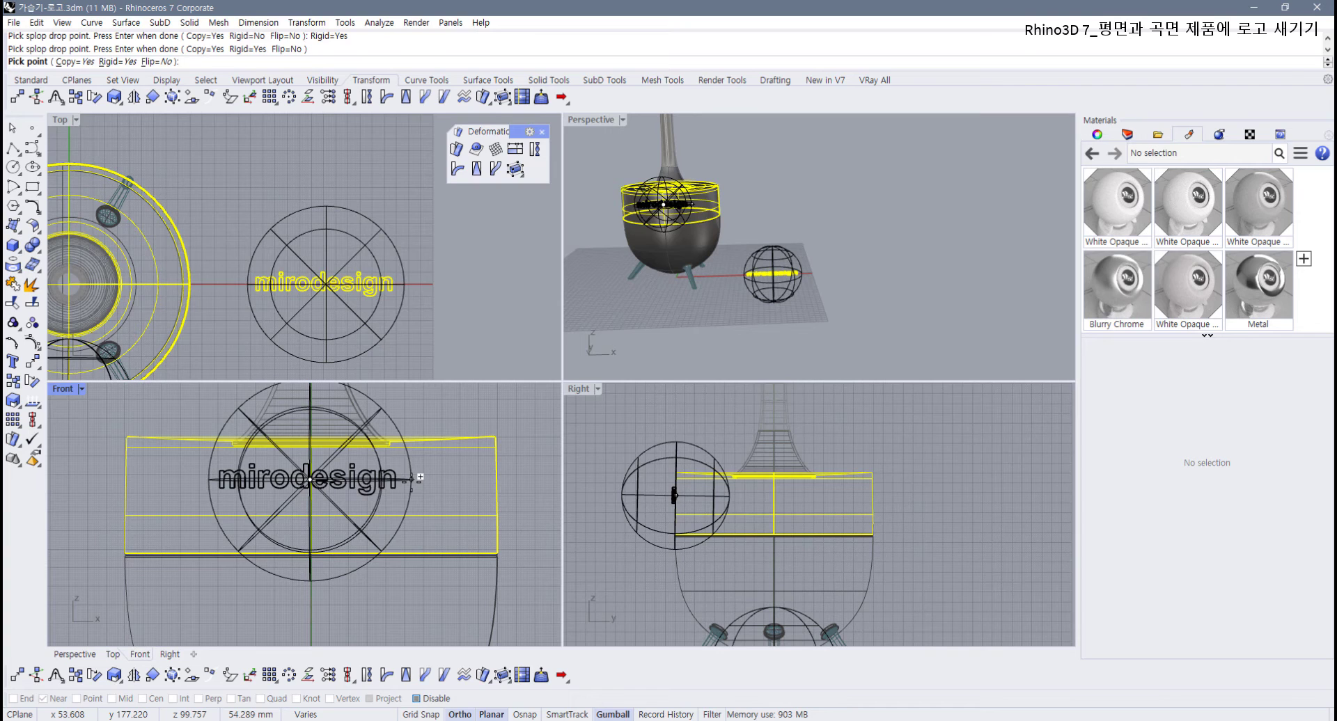
pyautogui.click(411, 479)
pyautogui.press('Return')
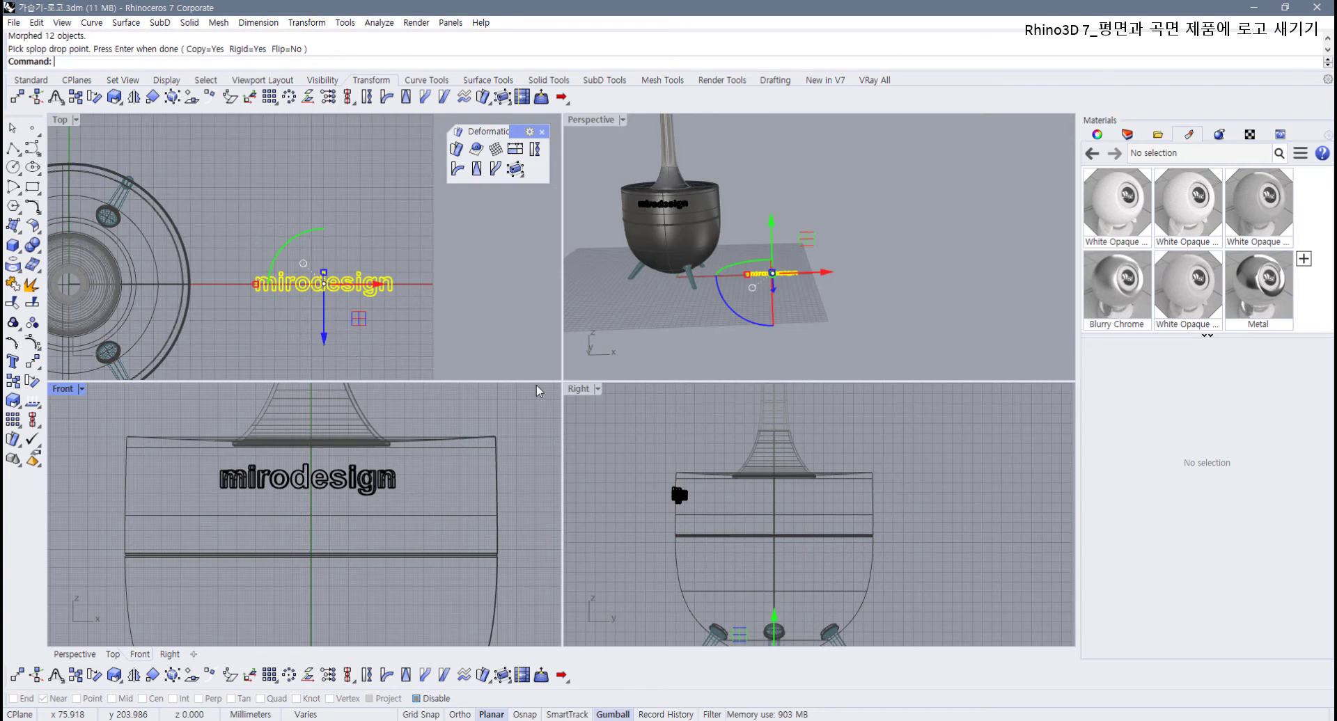
# Step: Examine the rigid letters on the body up close in the maximized Perspective view
pyautogui.click(659, 311)
pyautogui.doubleClick(593, 121)
pyautogui.scroll(3, 593, 124)
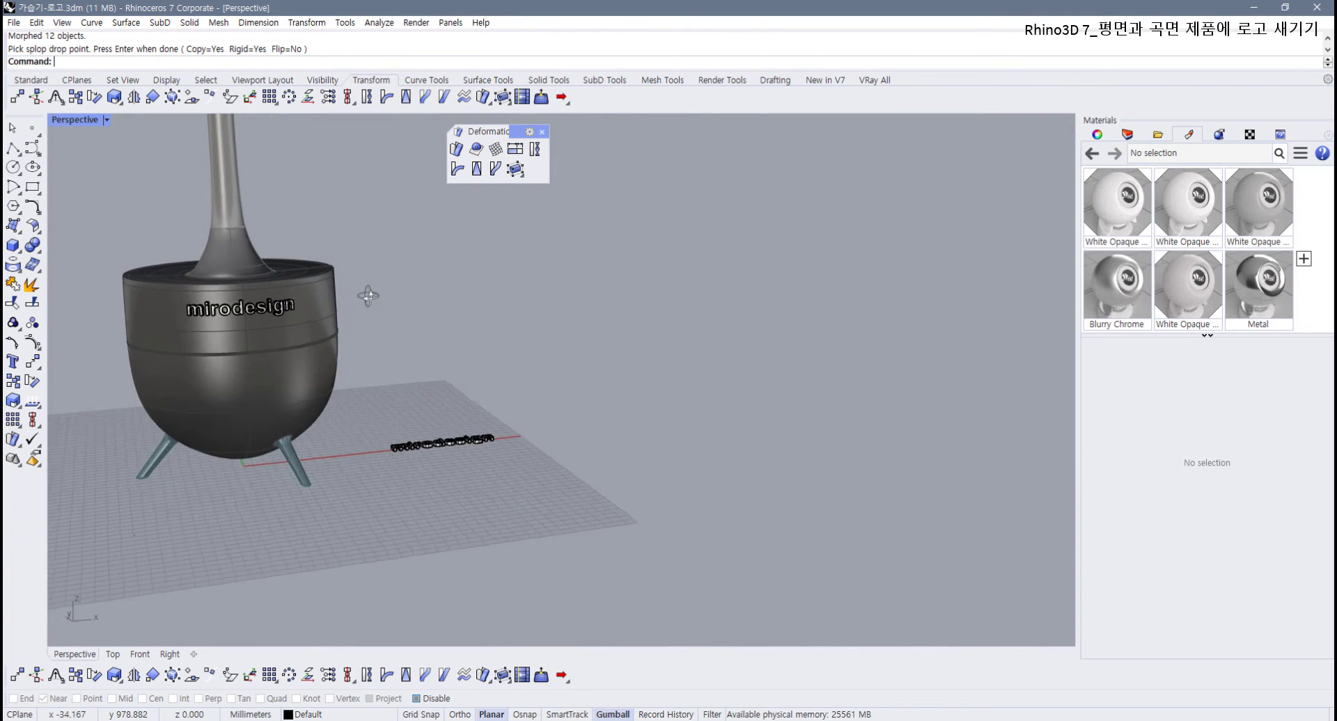
pyautogui.scroll(6, 215, 461)
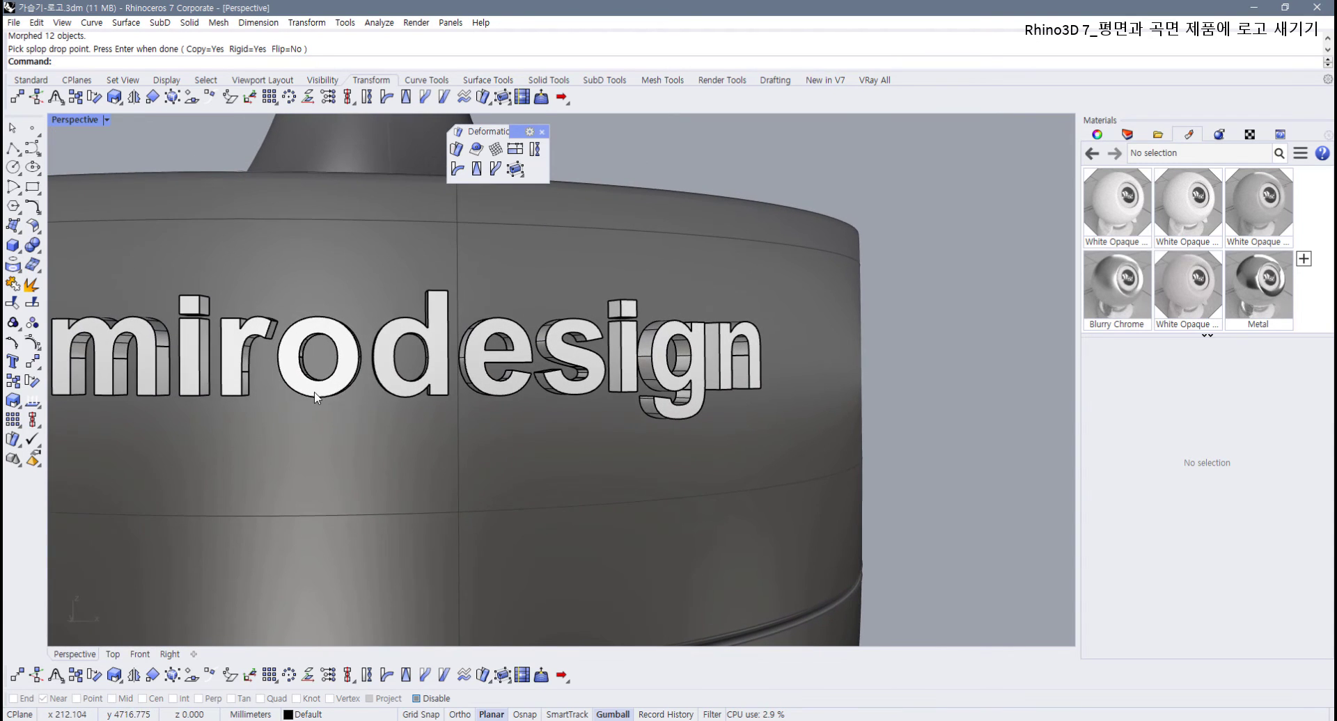
pyautogui.keyDown('shift'); pyautogui.moveTo(315, 397); pyautogui.dragTo(393, 376, button='right'); pyautogui.keyUp('shift')
pyautogui.scroll(-5, 497, 410)
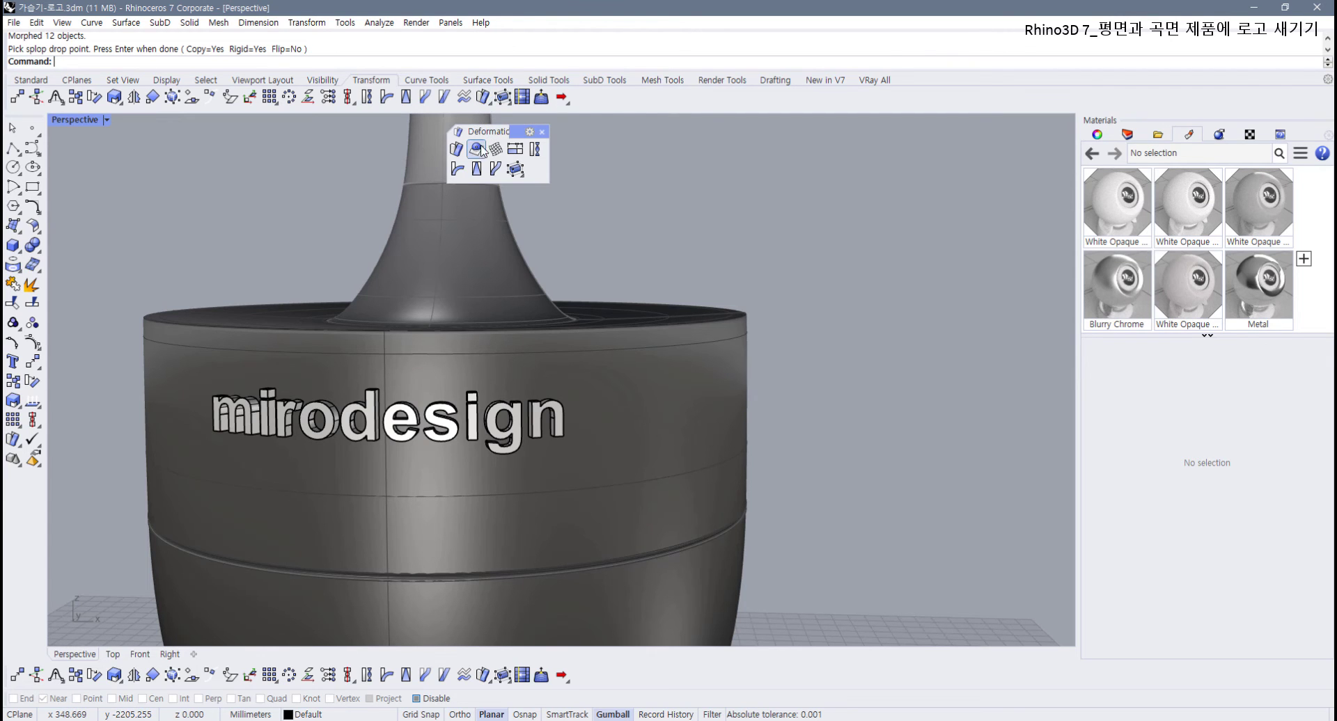
# Step: Undo the rigid Splop and restore the four-viewport layout
pyautogui.scroll(-2, 466, 222)
pyautogui.moveTo(451, 268); pyautogui.dragTo(404, 362, button='right')
pyautogui.hotkey('ctrl', 'z')
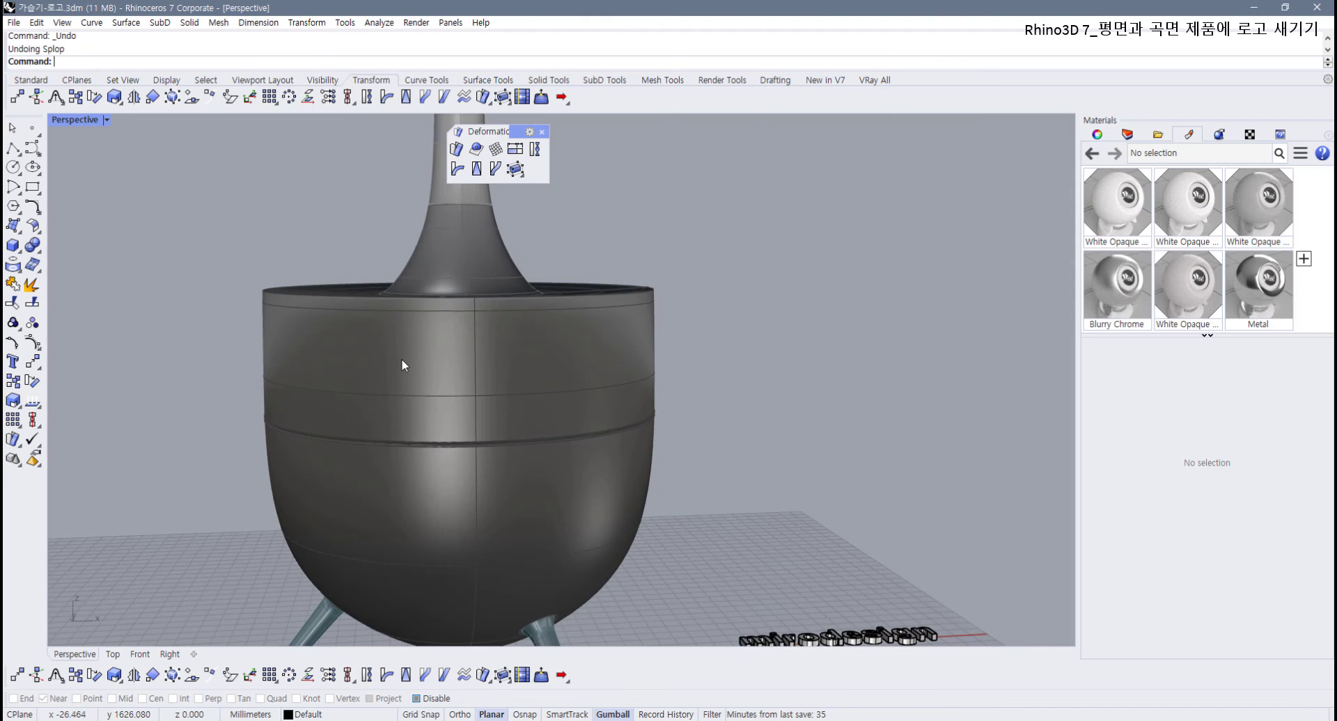
pyautogui.doubleClick(73, 119)
# Step: Select the "mirodesign" letters and lower them along Z until their thickness is centred on the X axis in the Front view
pyautogui.moveTo(239, 256); pyautogui.dragTo(411, 306)
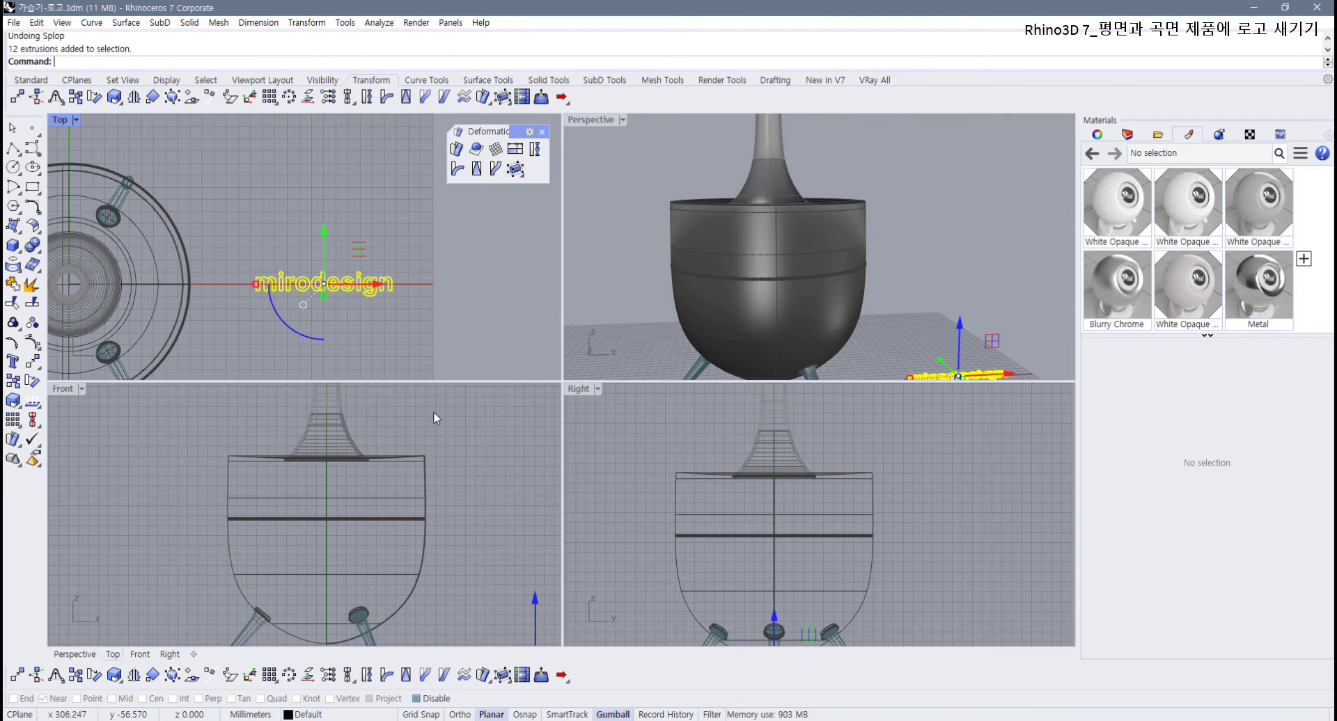
pyautogui.scroll(-3, 433, 411)
pyautogui.scroll(5, 293, 501)
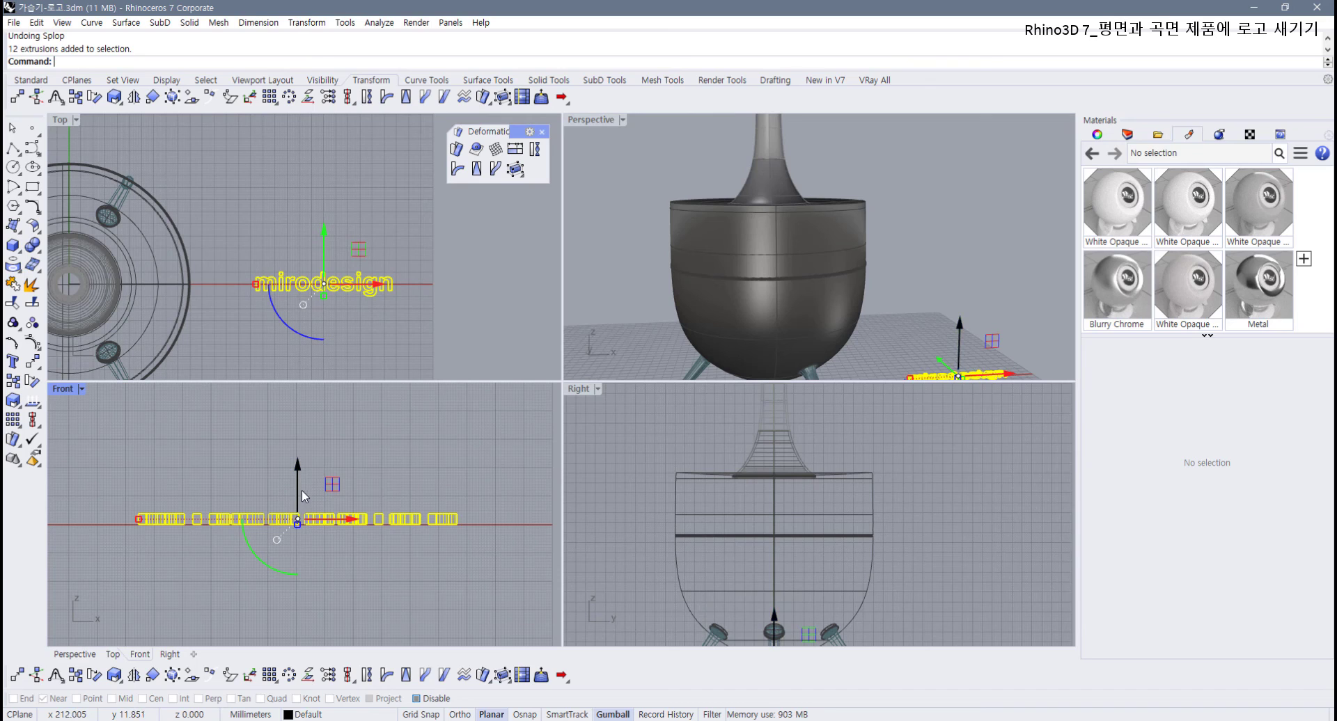
pyautogui.moveTo(298, 479); pyautogui.dragTo(299, 485)
pyautogui.scroll(2, 299, 509)
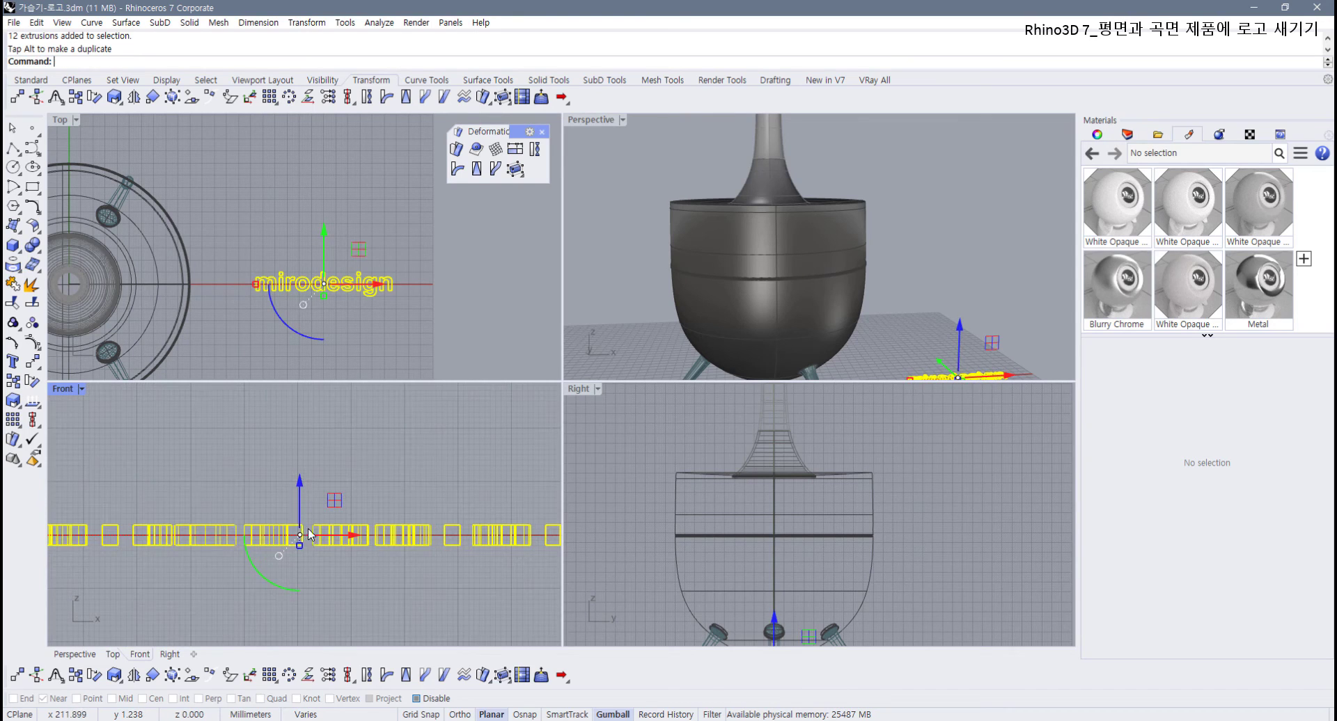
# Step: Start Splop on the lowered letters with a reference sphere of about 63 mm radius from the lettering's centre, with Ortho on
pyautogui.click(476, 148)
pyautogui.scroll(6, 307, 286)
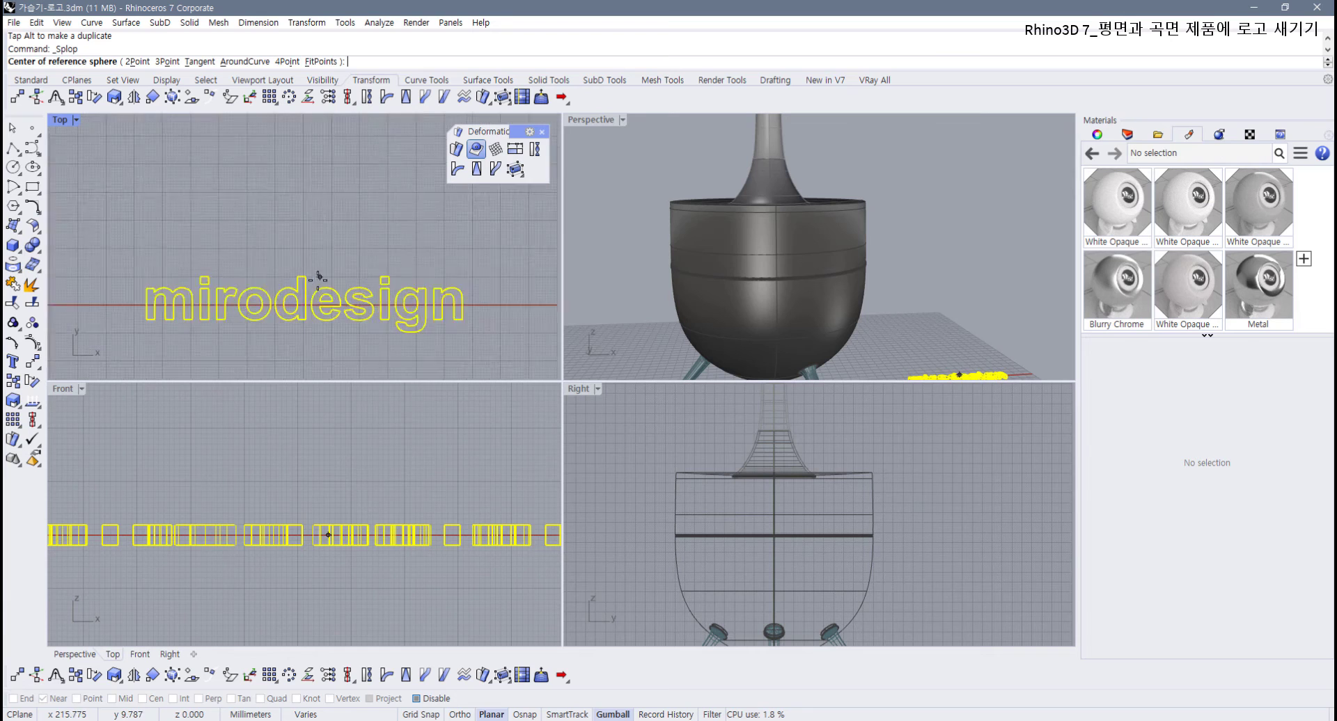
pyautogui.click(302, 319)
pyautogui.scroll(-3, 390, 319)
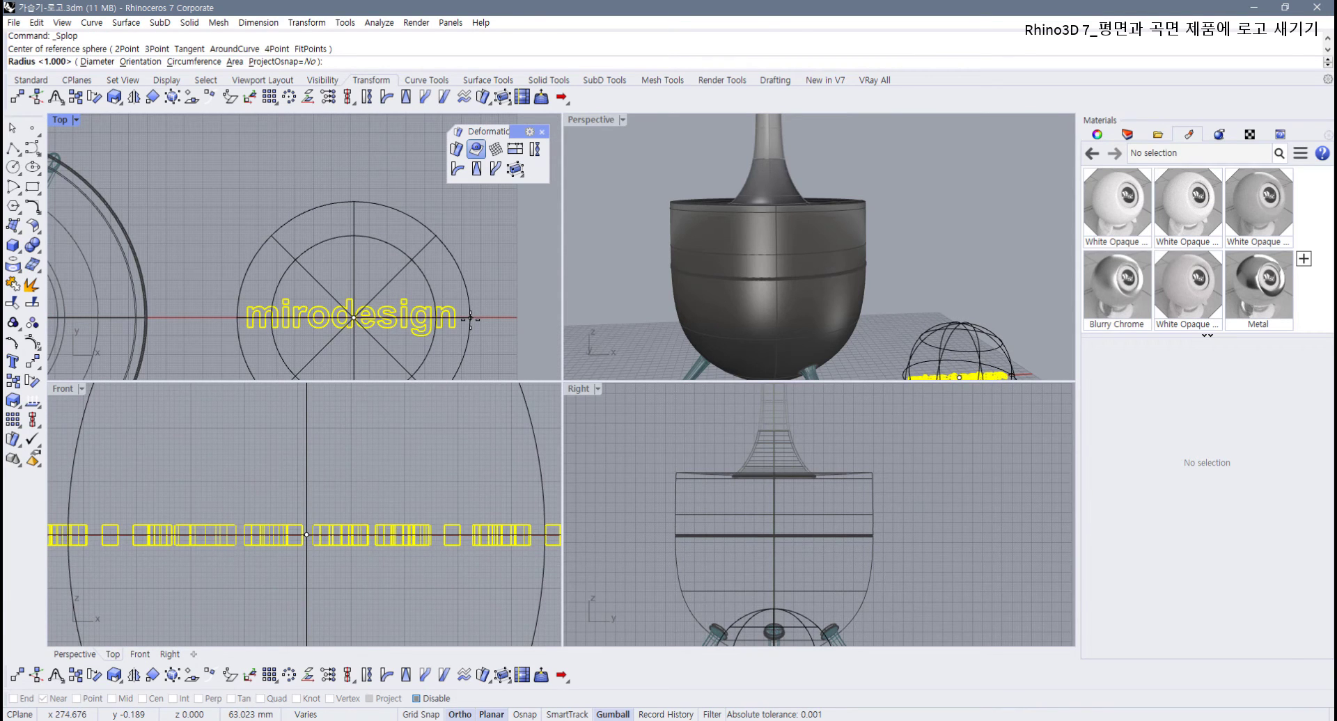
pyautogui.click(470, 318)
# Step: Splop the half-sunk letters onto the upper body's front, centred on the vertical axis in the Front view, with Rigid set to No
pyautogui.click(774, 242)
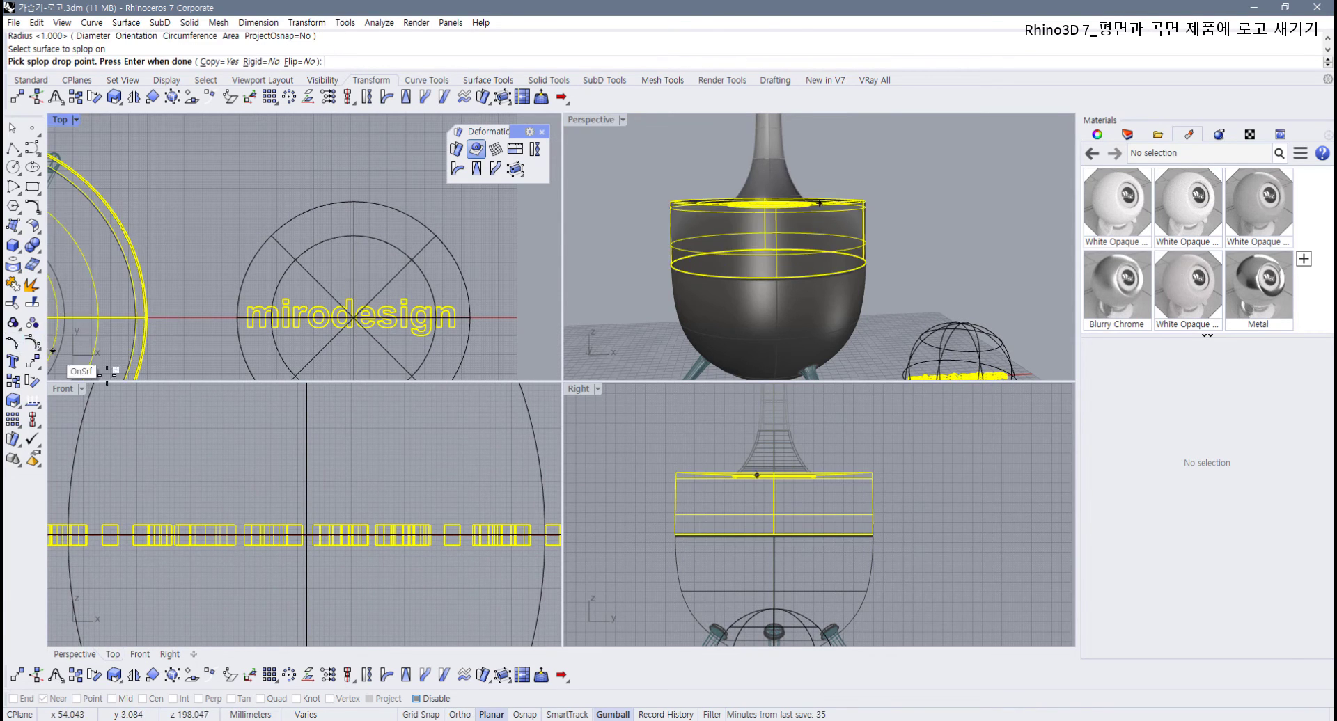
pyautogui.scroll(-5, 233, 457)
pyautogui.scroll(5, 306, 425)
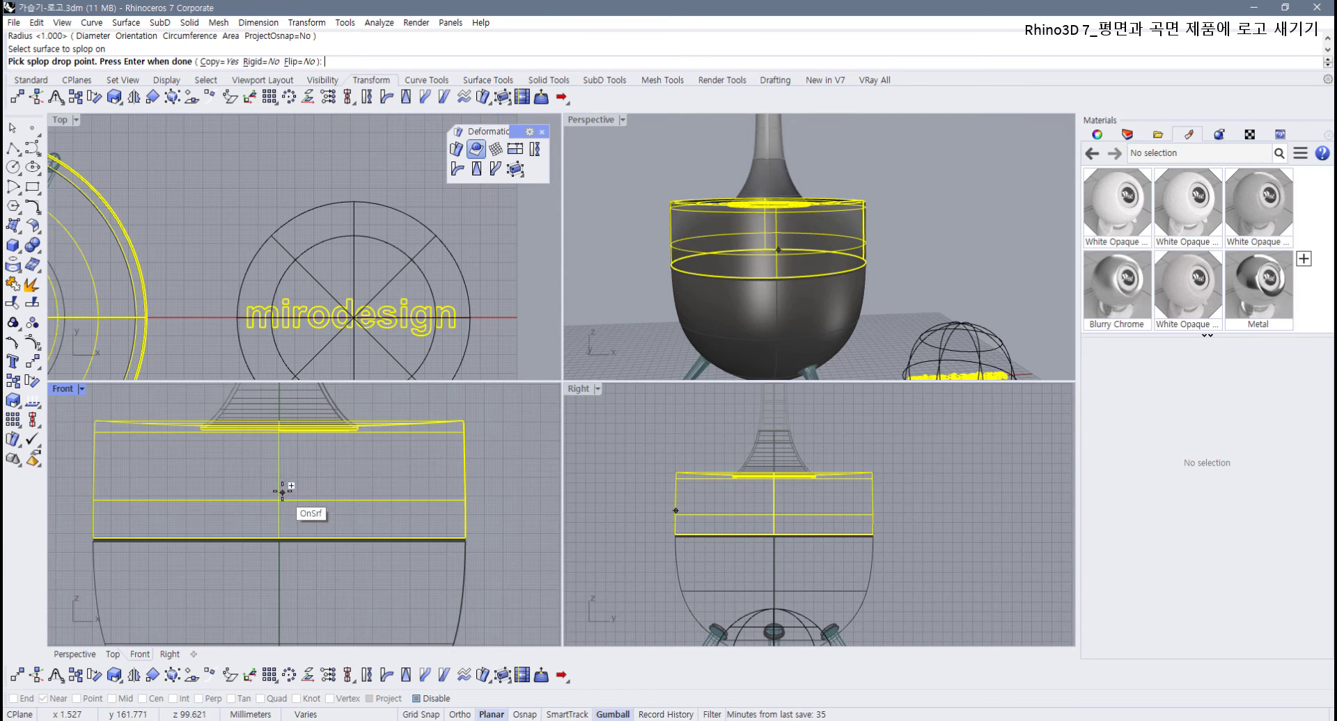
pyautogui.click(278, 470)
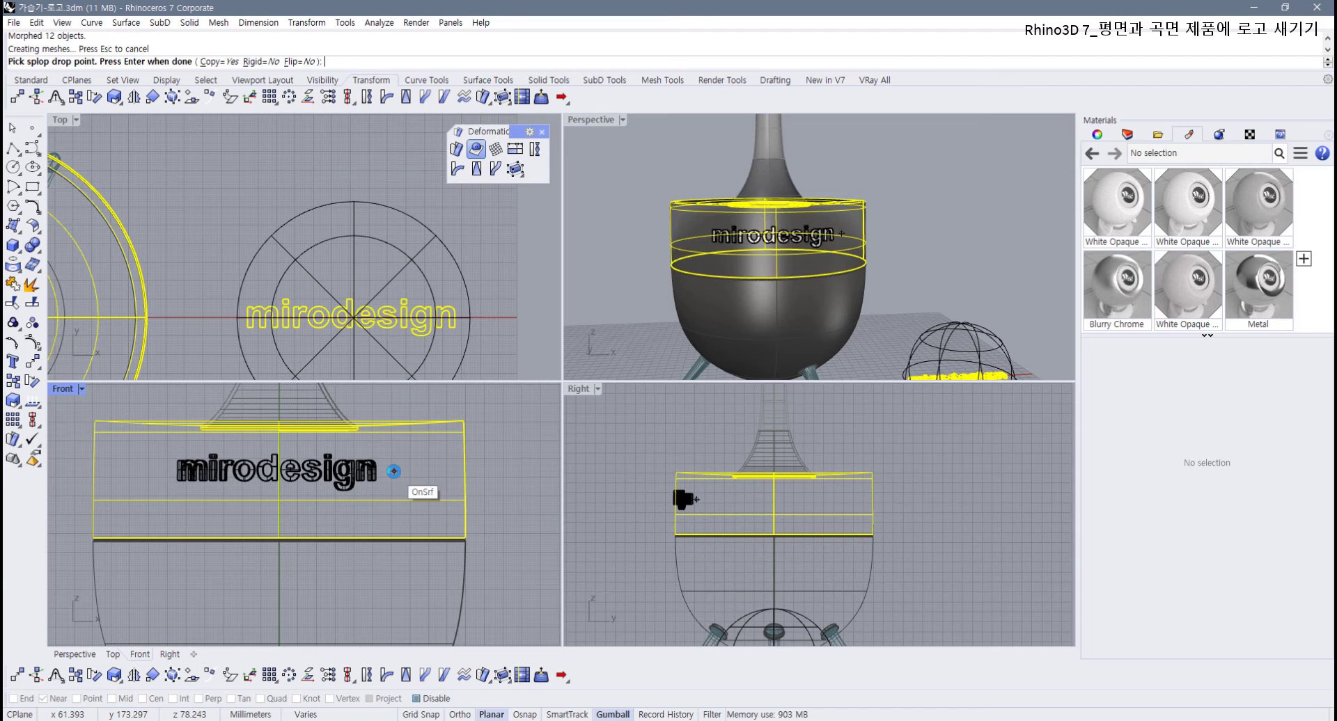
pyautogui.press('Return')
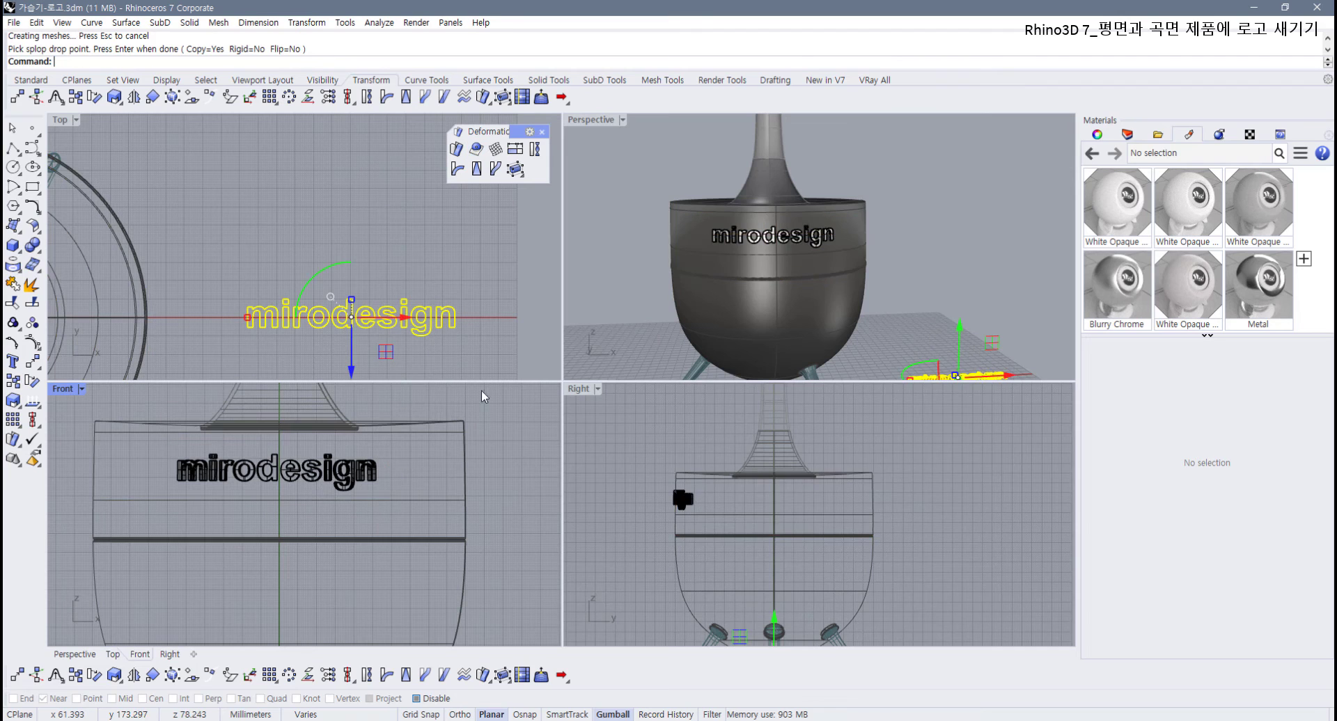
# Step: Subtract the splopped "mirodesign" letters from the upper body with BooleanDifference in the maximized Perspective view
pyautogui.doubleClick(591, 120)
pyautogui.scroll(5, 385, 399)
pyautogui.click(495, 377)
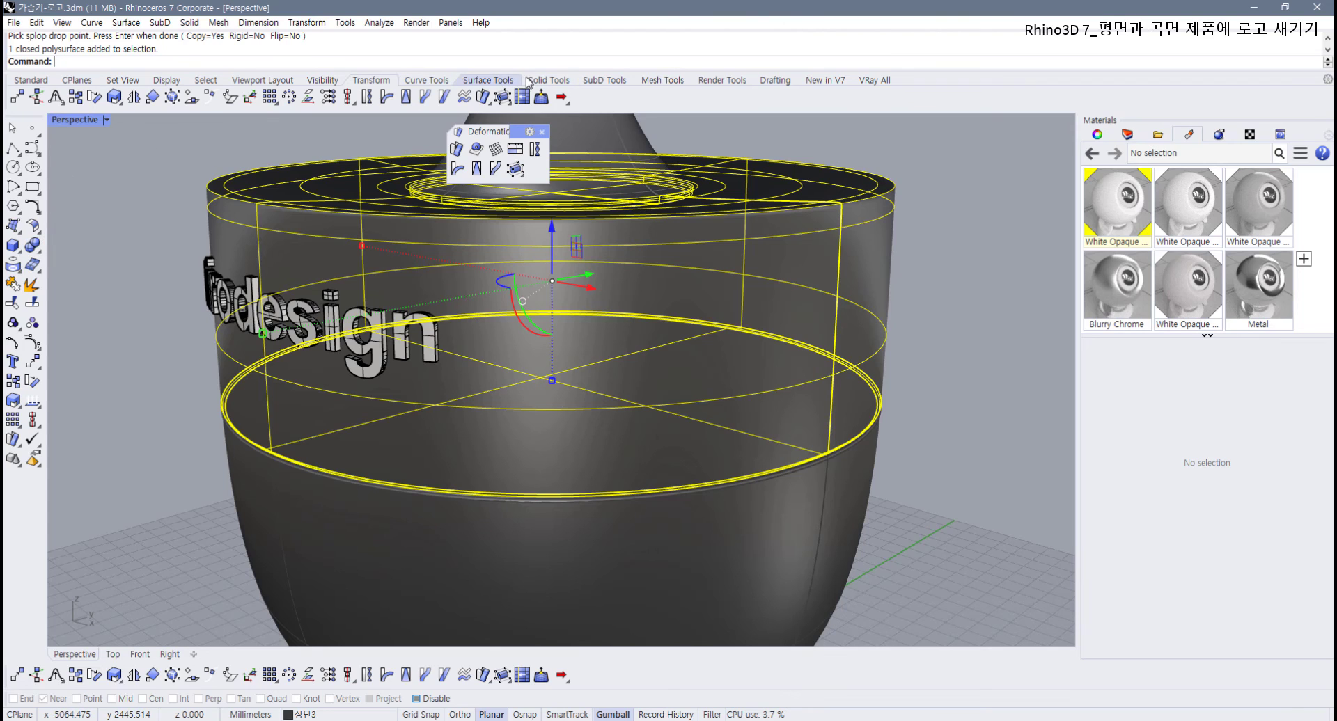
pyautogui.click(549, 80)
pyautogui.click(43, 98)
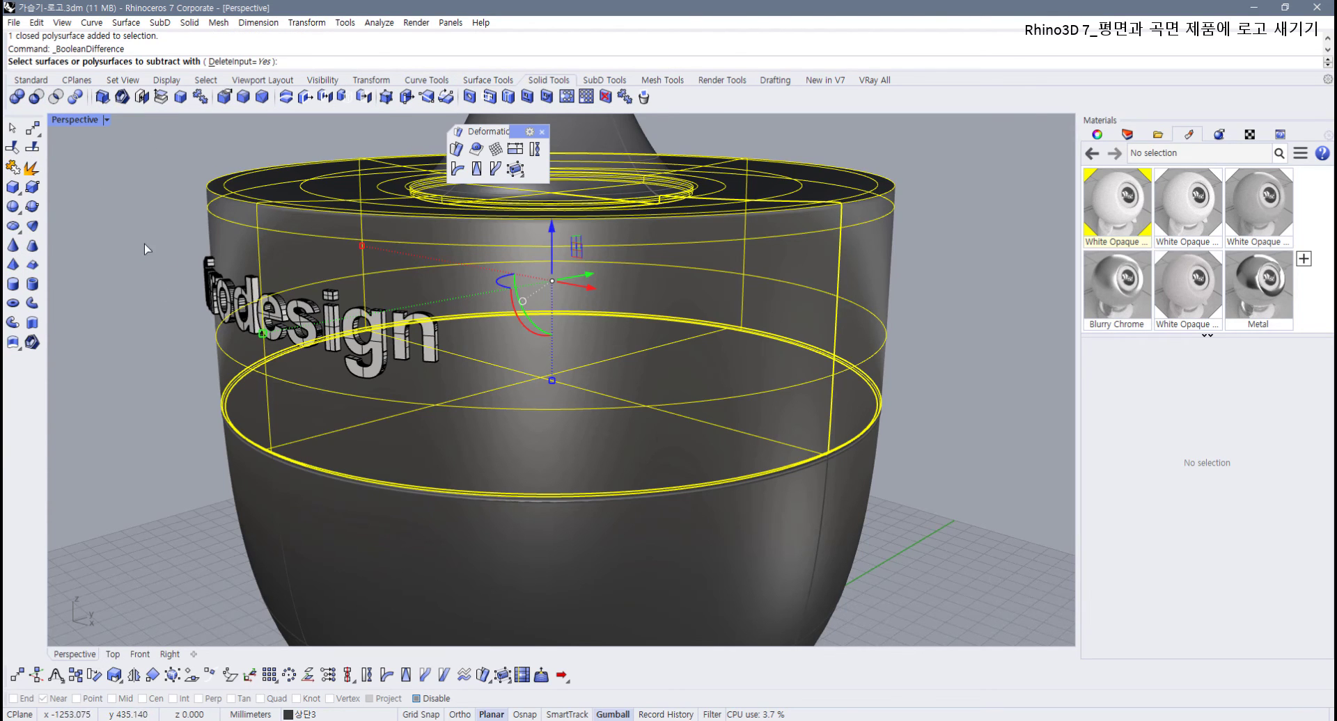
pyautogui.click(351, 380)
pyautogui.press('Return')
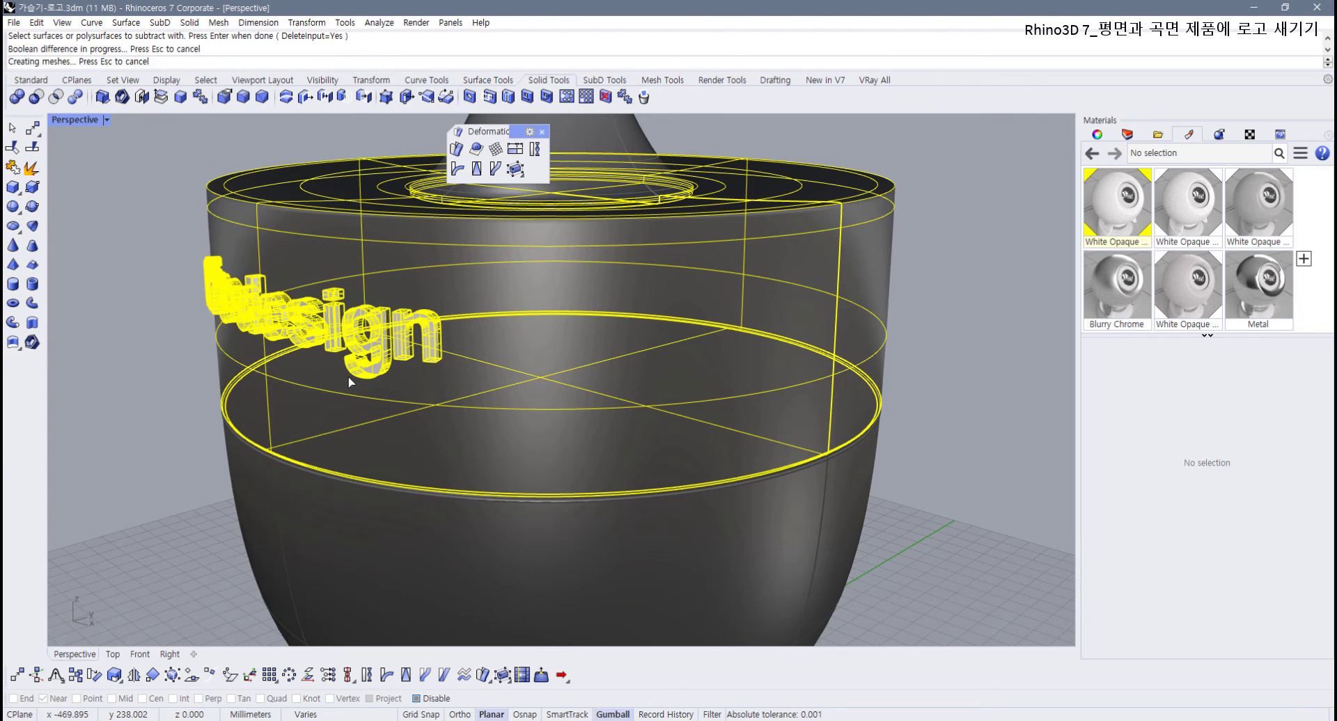
# Step: Inspect the engraved lettering, undo the Boolean difference and the Splop, and restore the four-viewport layout
pyautogui.moveTo(351, 381); pyautogui.dragTo(533, 355, button='right')
pyautogui.scroll(11, 464, 299)
pyautogui.scroll(-8, 479, 290)
pyautogui.moveTo(479, 289); pyautogui.dragTo(447, 283, button='right')
pyautogui.scroll(-6, 415, 301)
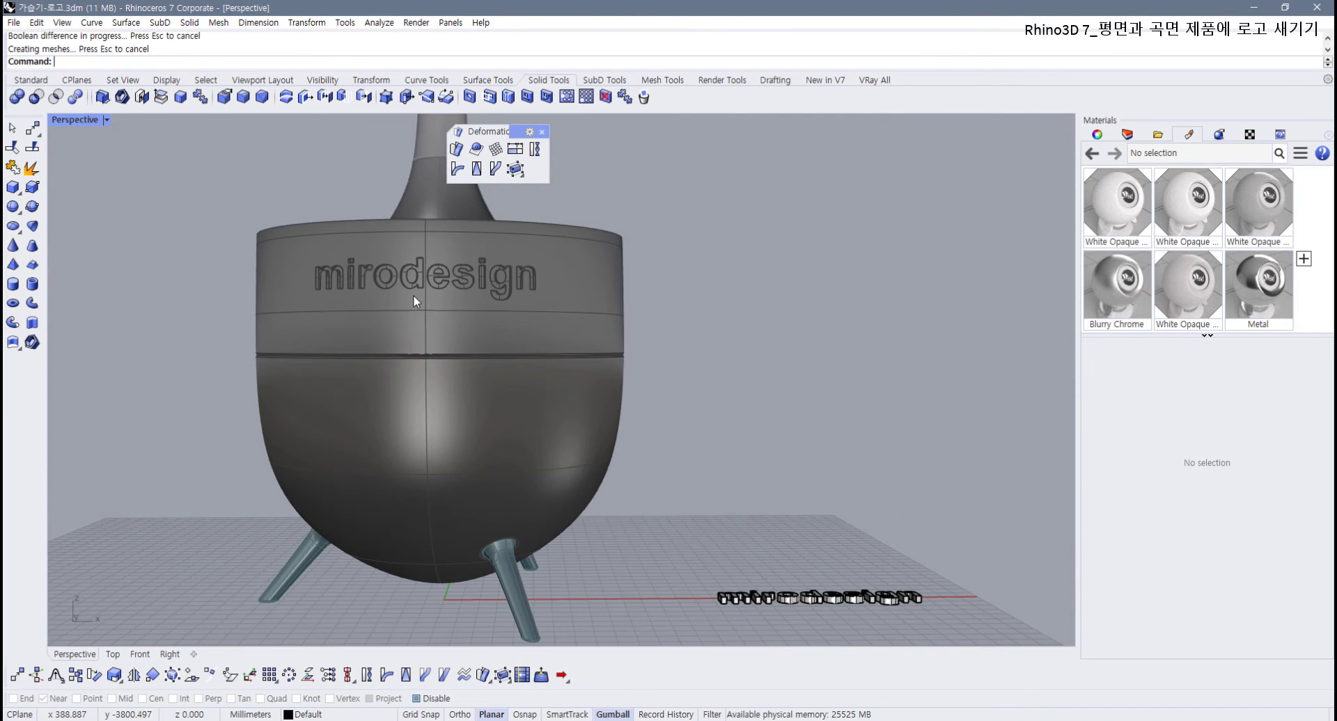
pyautogui.hotkey('ctrl', 'z')
pyautogui.press('Escape')
pyautogui.scroll(4, 376, 303)
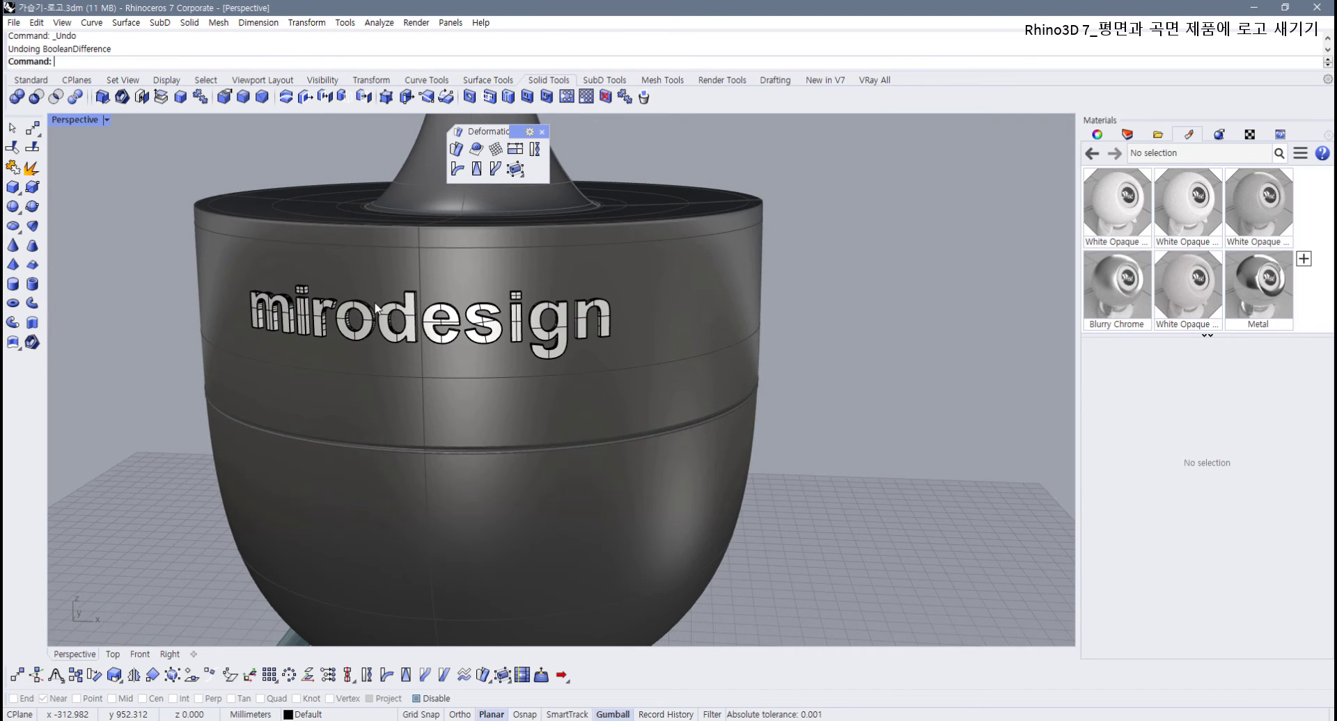
pyautogui.moveTo(377, 321); pyautogui.dragTo(422, 312, button='right')
pyautogui.hotkey('ctrl', 'z')
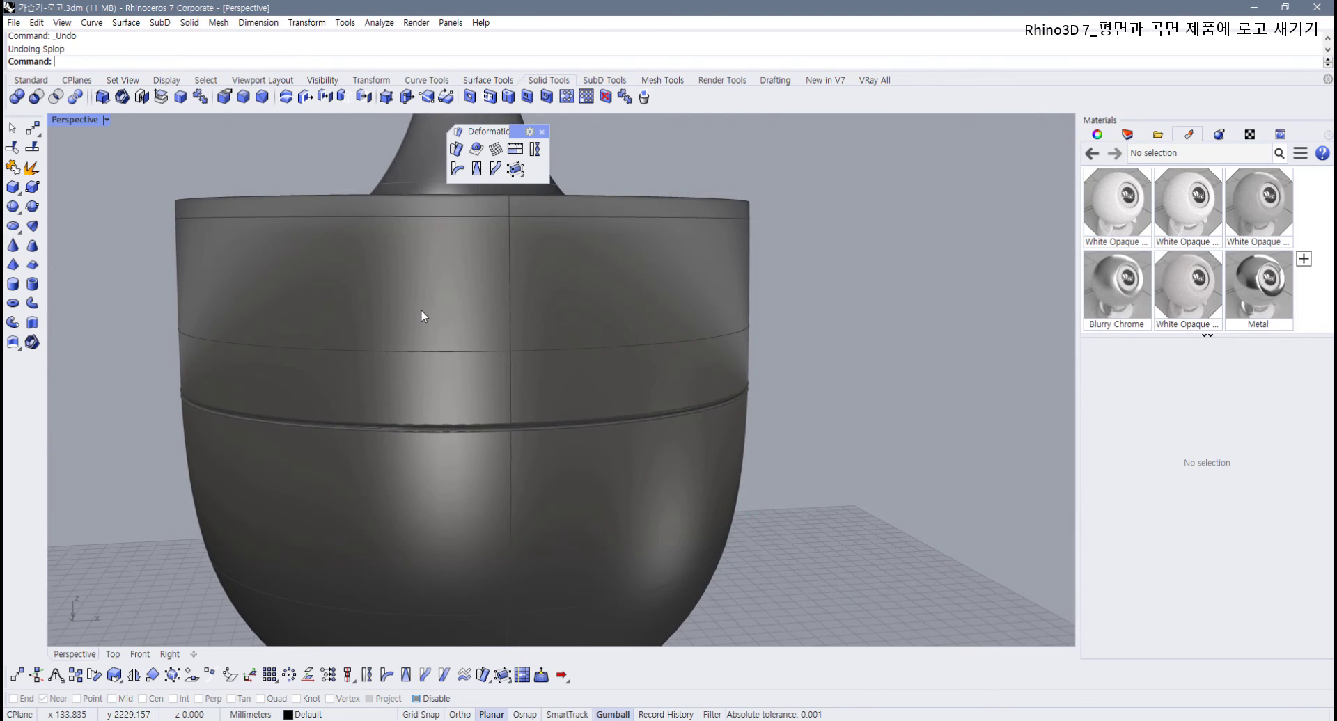
pyautogui.doubleClick(81, 121)
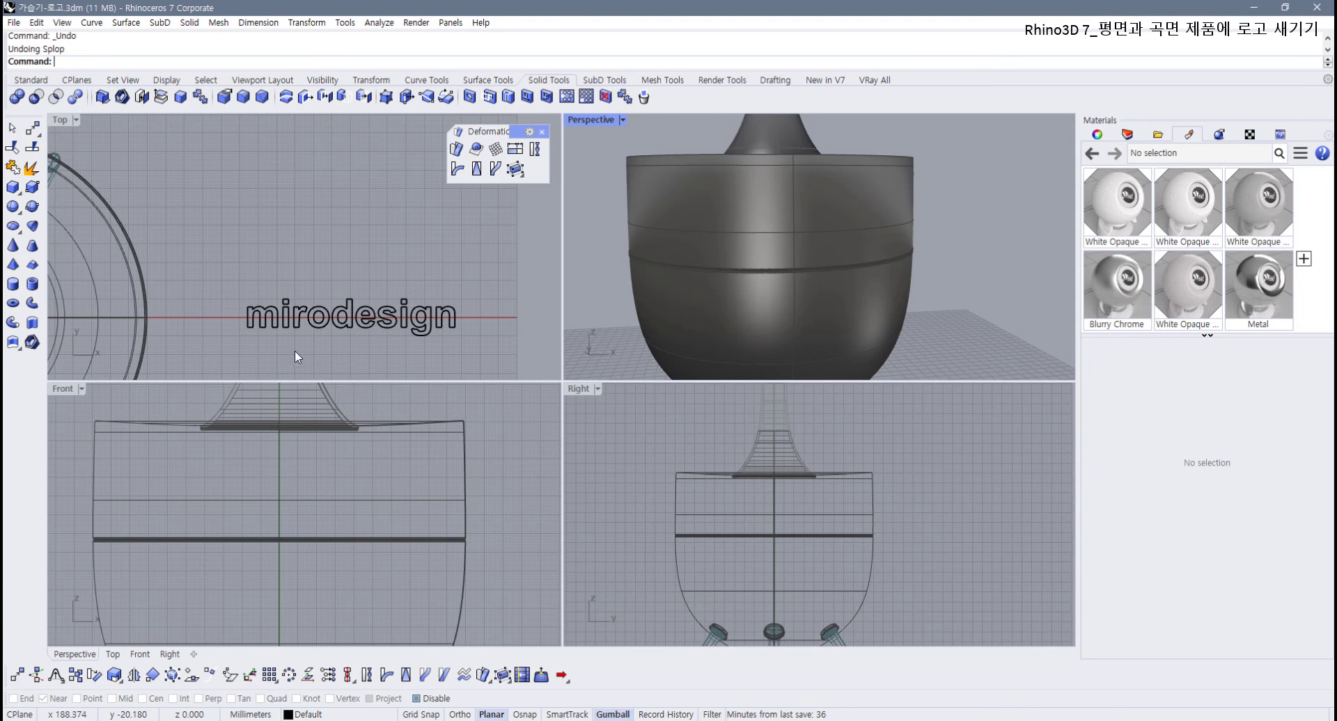
# Step: Start Splop on the "mirodesign" letters with a reference sphere of about 62 mm radius from the lettering's centre
pyautogui.moveTo(209, 369); pyautogui.dragTo(500, 282)
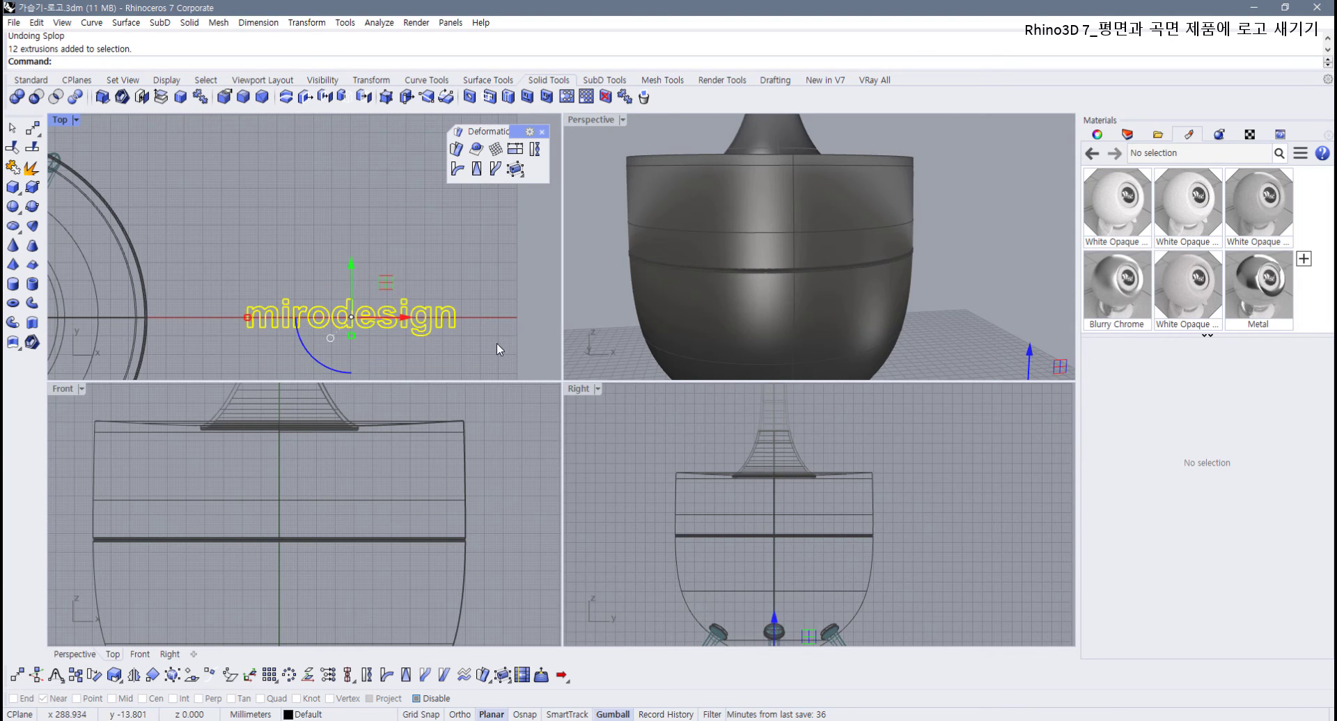
pyautogui.click(477, 149)
pyautogui.scroll(5, 341, 322)
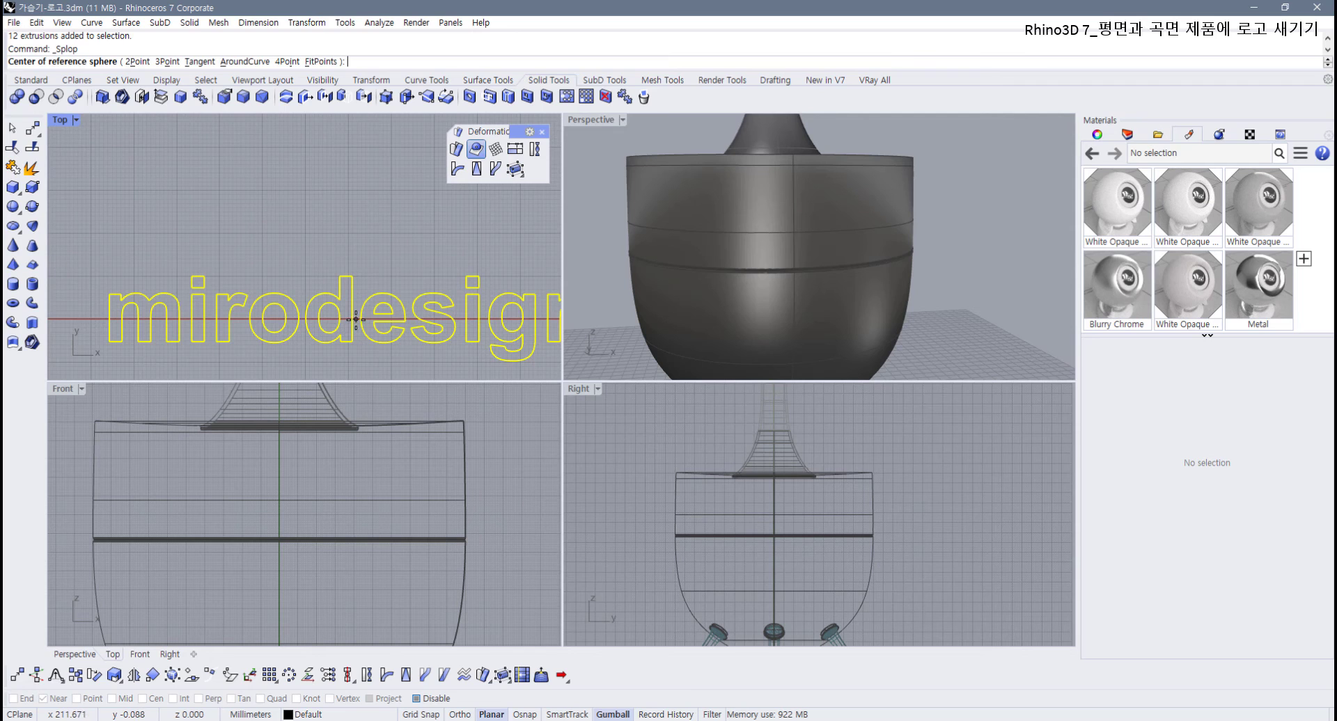
pyautogui.click(356, 319)
pyautogui.scroll(-3, 356, 319)
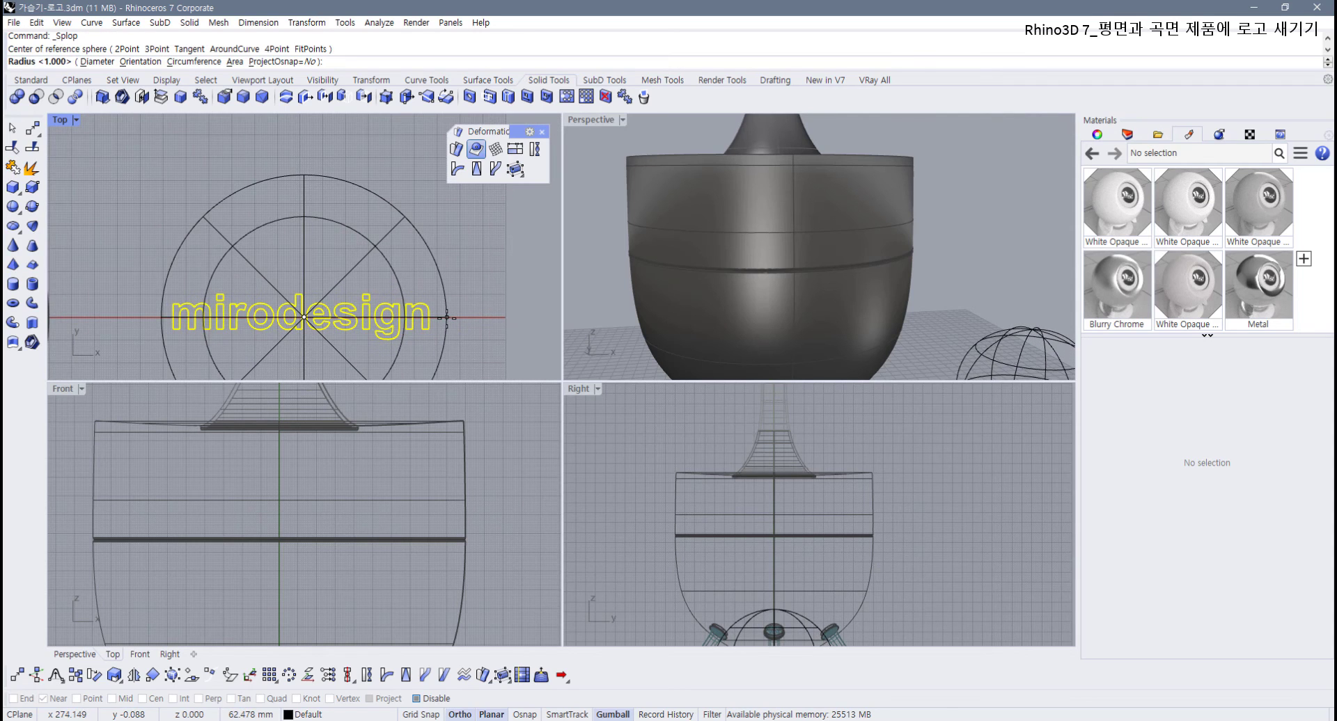
pyautogui.click(447, 318)
# Step: Splop multiple copies of the letters at varied sizes and angles all around the upper body in the maximized Perspective view
pyautogui.doubleClick(599, 123)
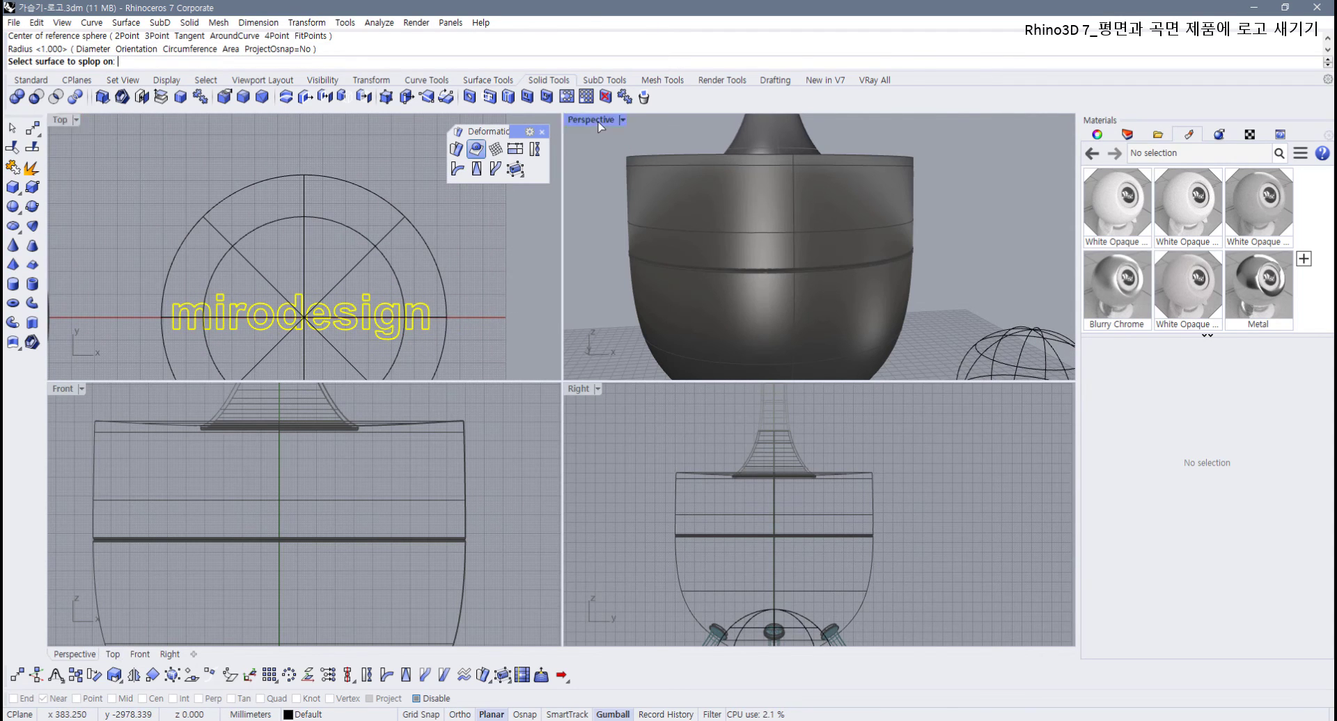
pyautogui.click(475, 298)
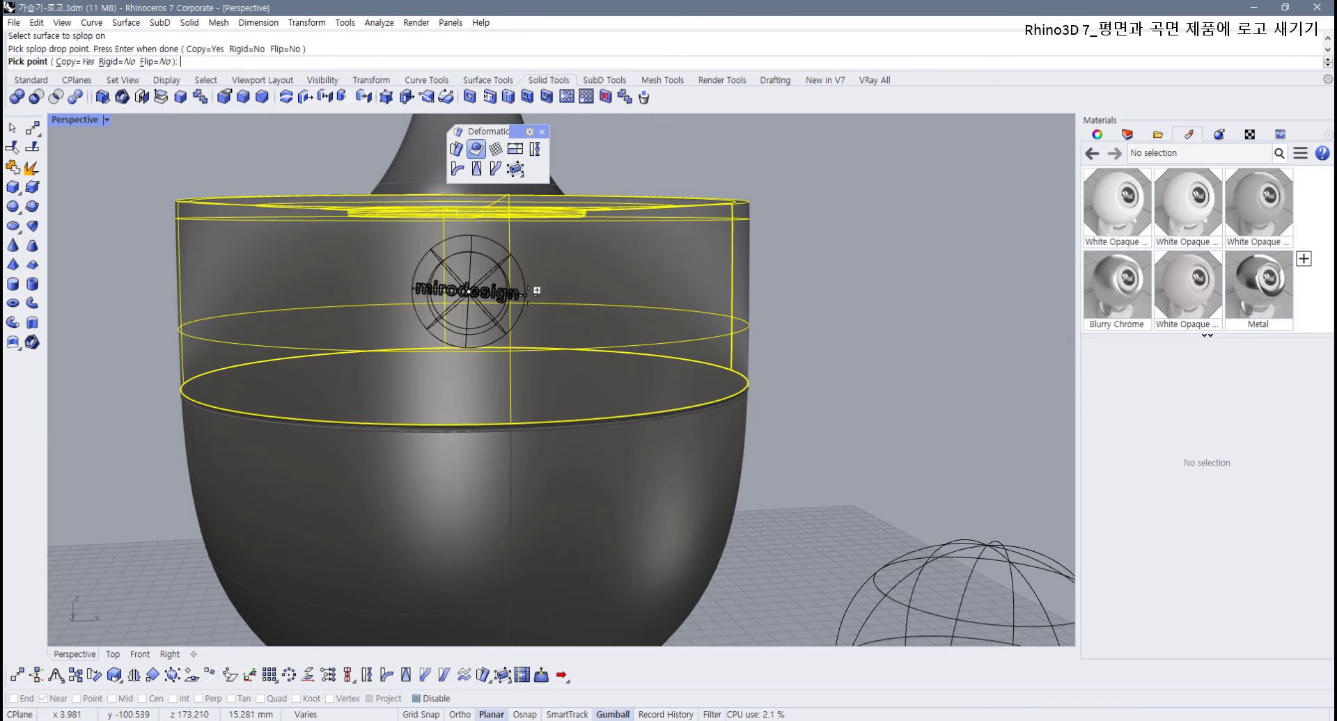
pyautogui.click(587, 263)
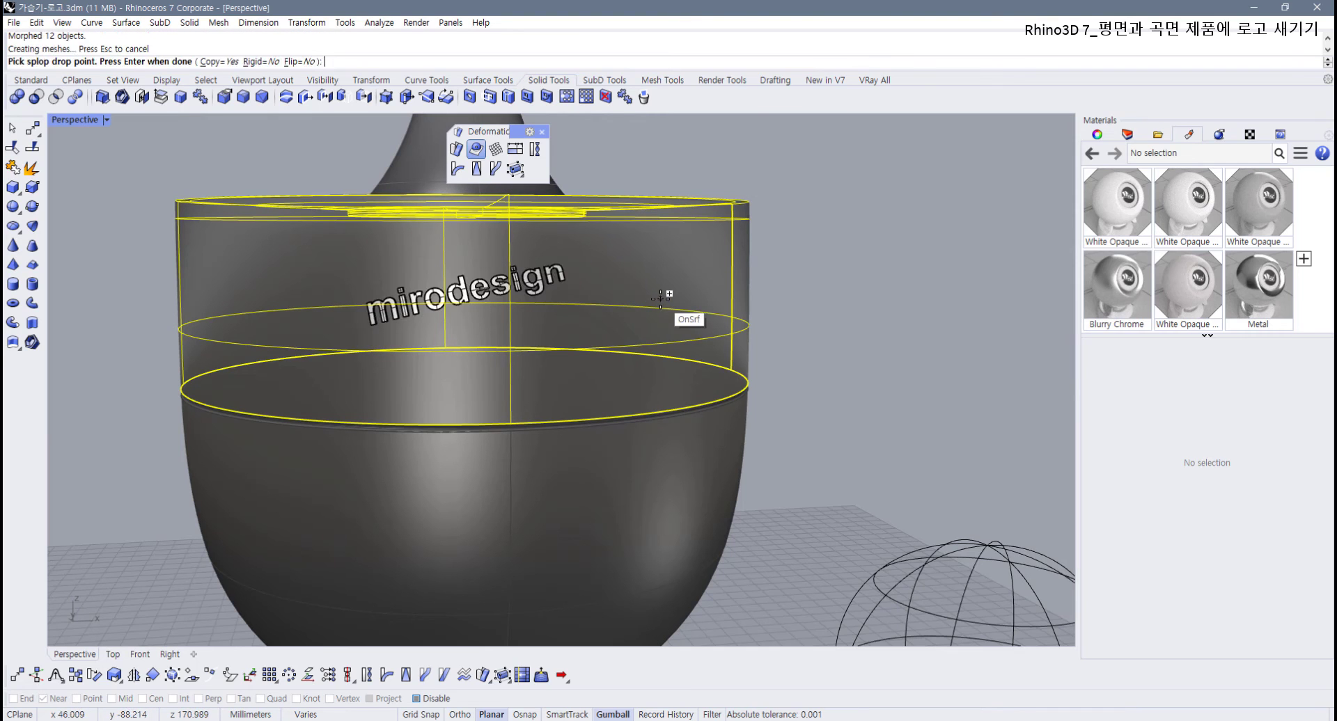
pyautogui.click(718, 314)
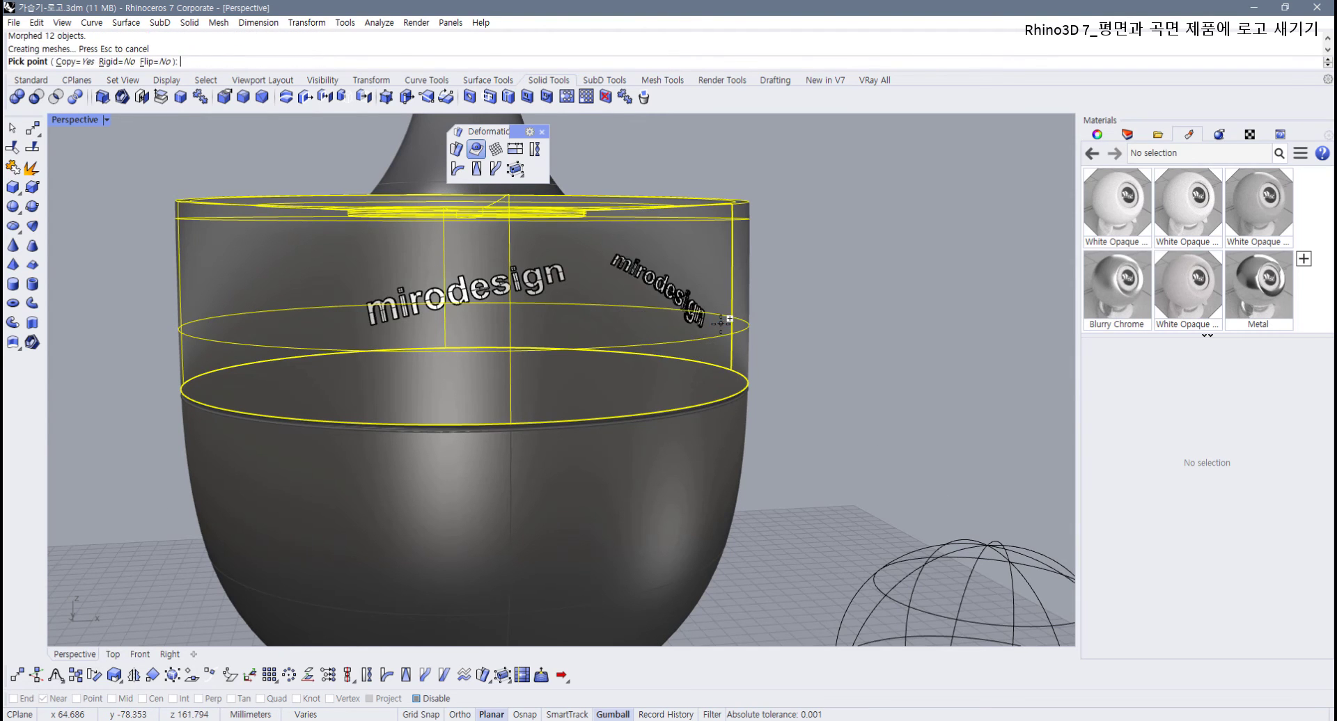
pyautogui.moveTo(714, 313); pyautogui.dragTo(541, 339, button='right')
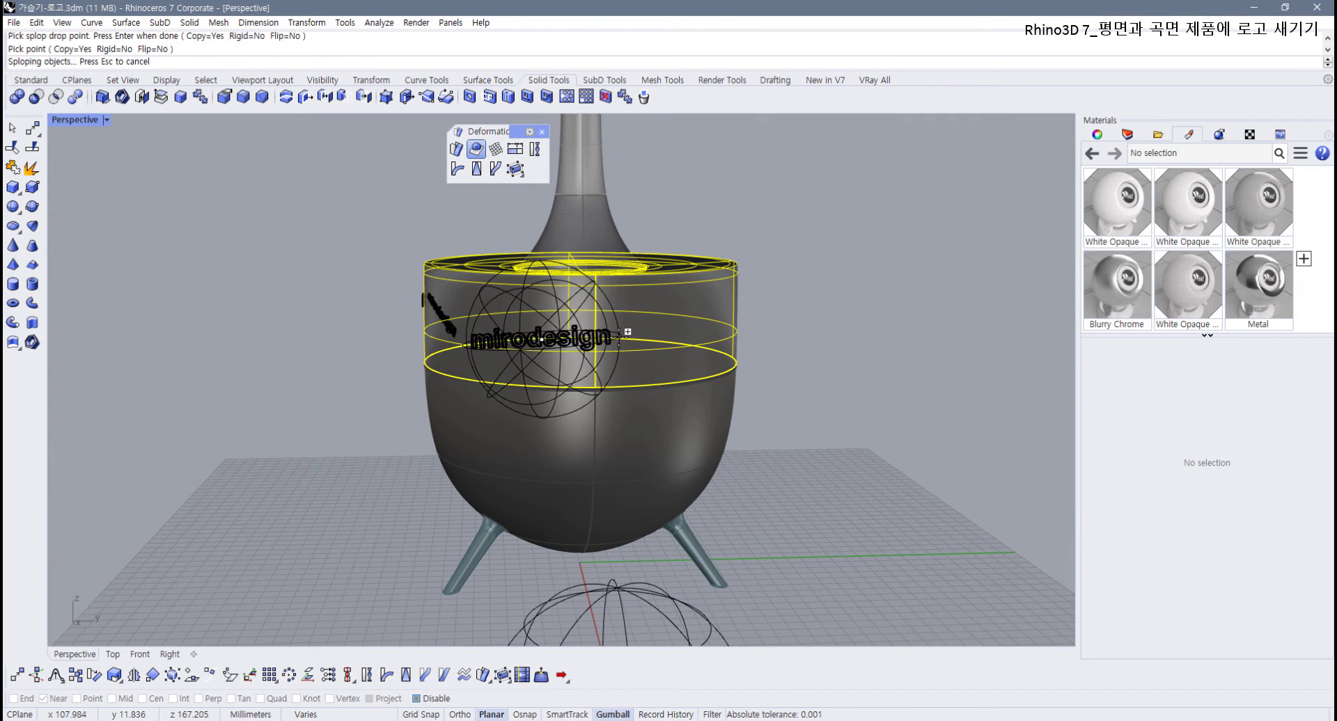
pyautogui.click(543, 339)
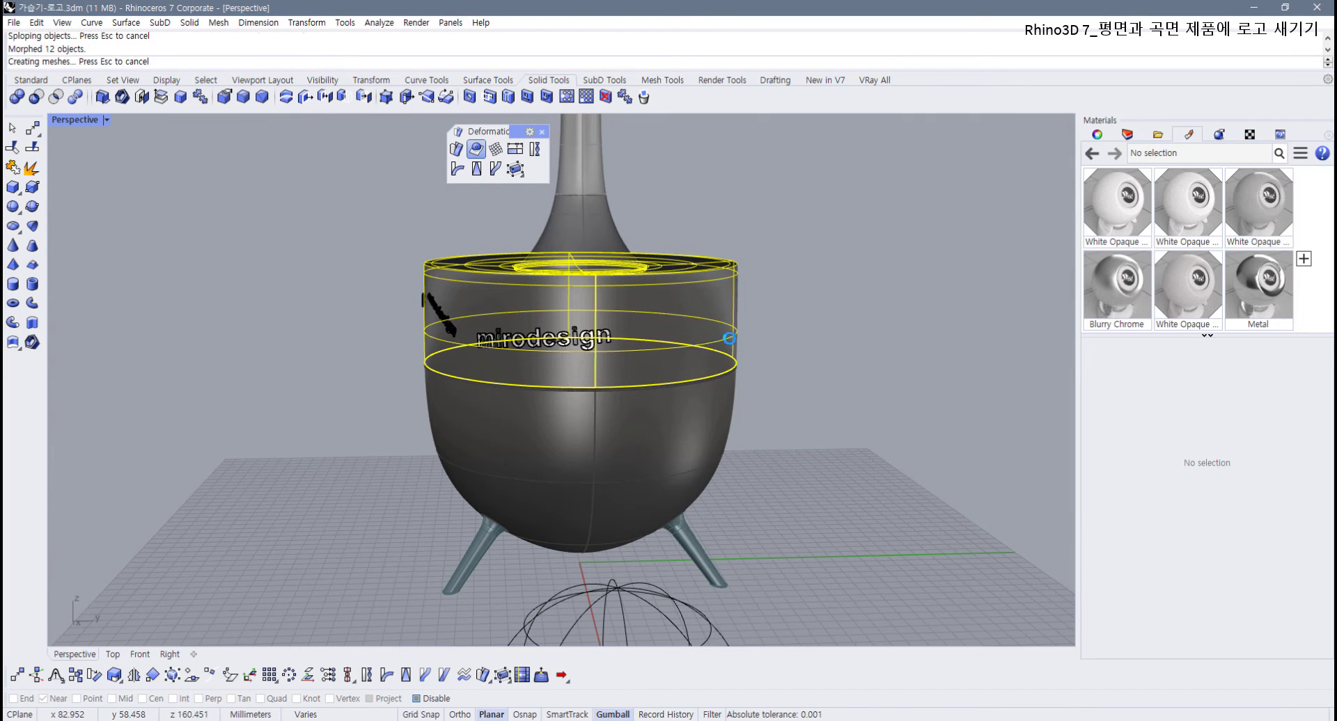
pyautogui.moveTo(734, 337); pyautogui.dragTo(556, 344, button='right')
pyautogui.click(556, 344)
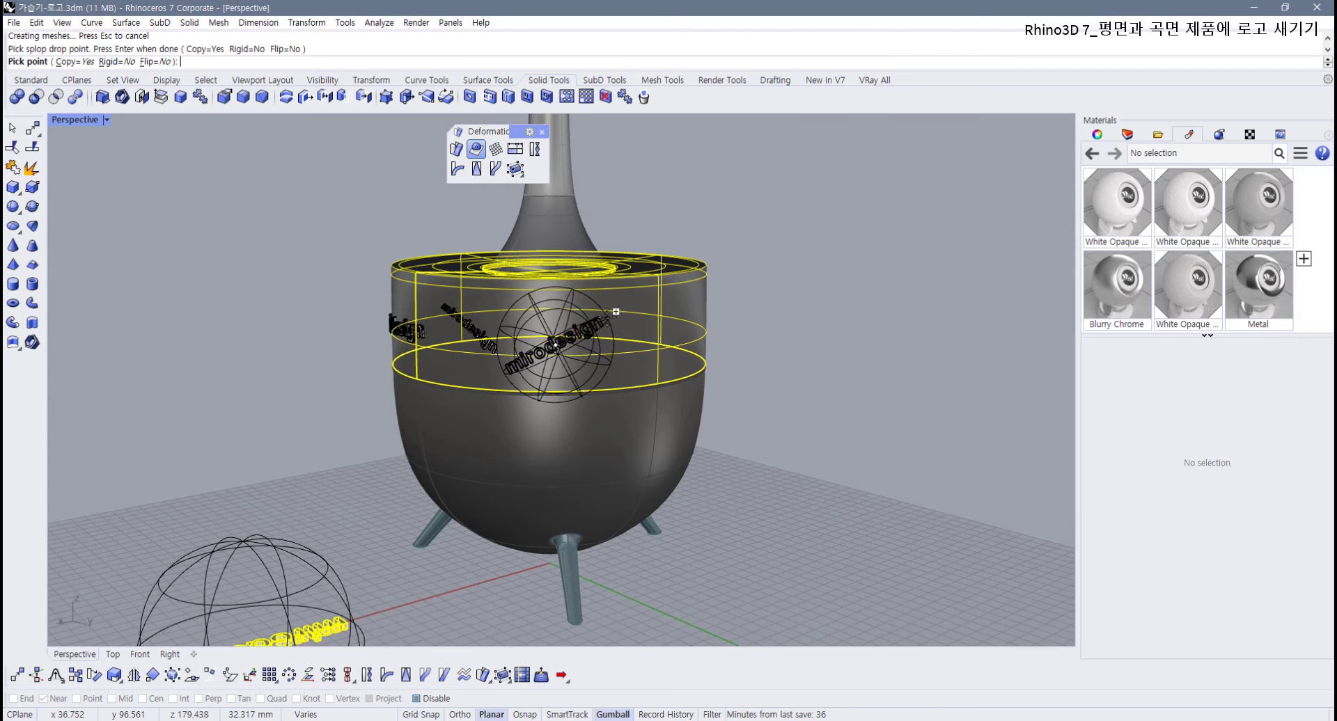
pyautogui.click(632, 337)
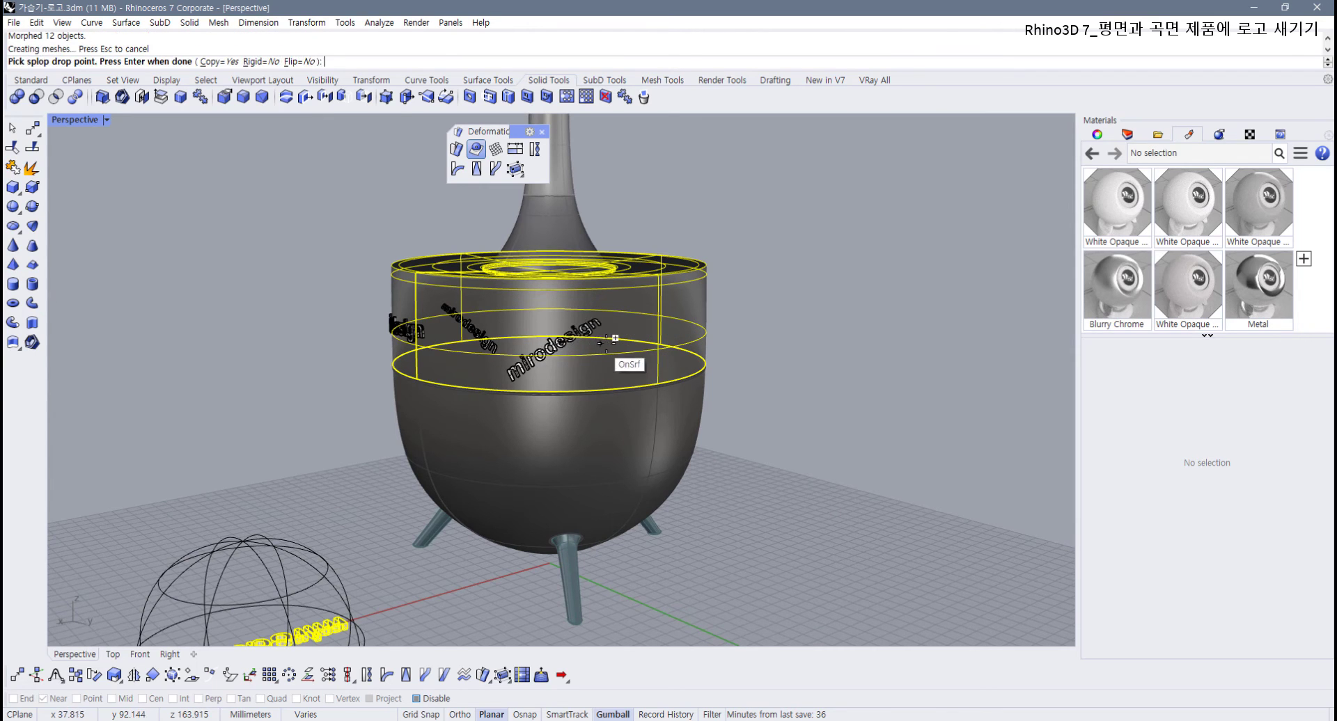
pyautogui.moveTo(687, 359); pyautogui.dragTo(555, 324, button='right')
pyautogui.click(555, 324)
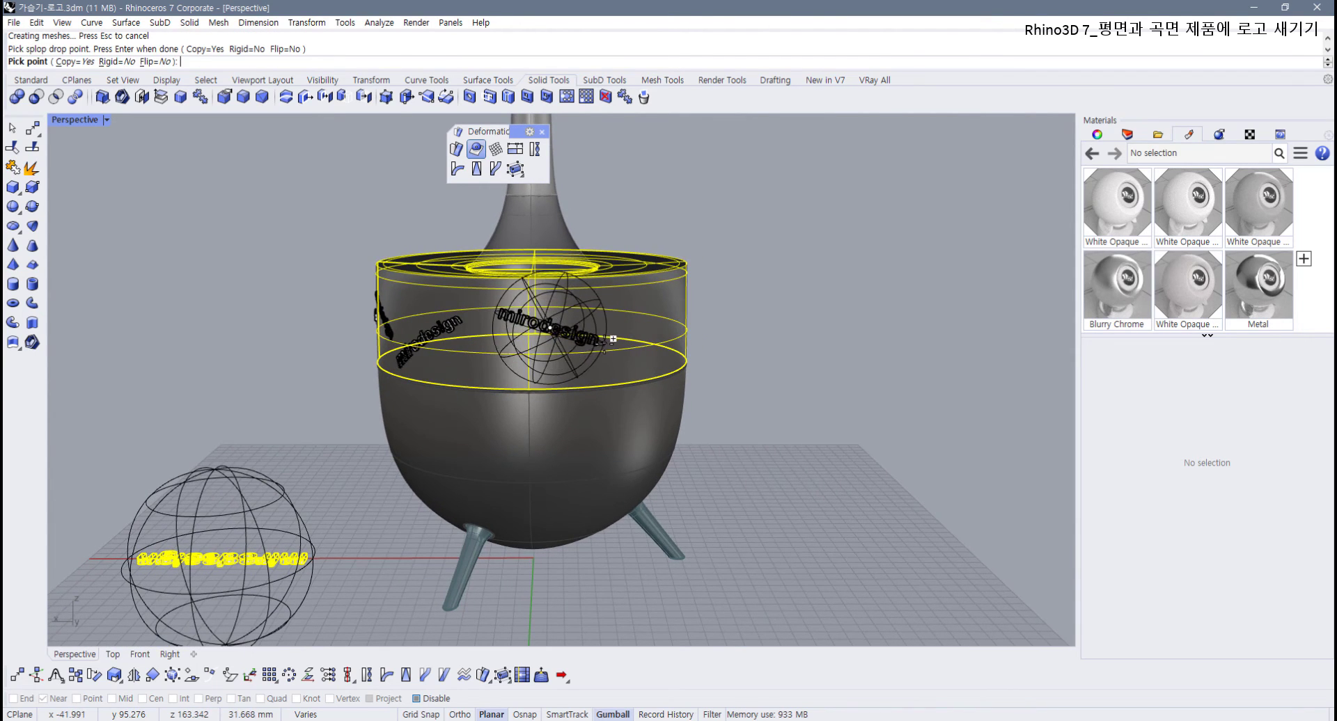
pyautogui.click(577, 348)
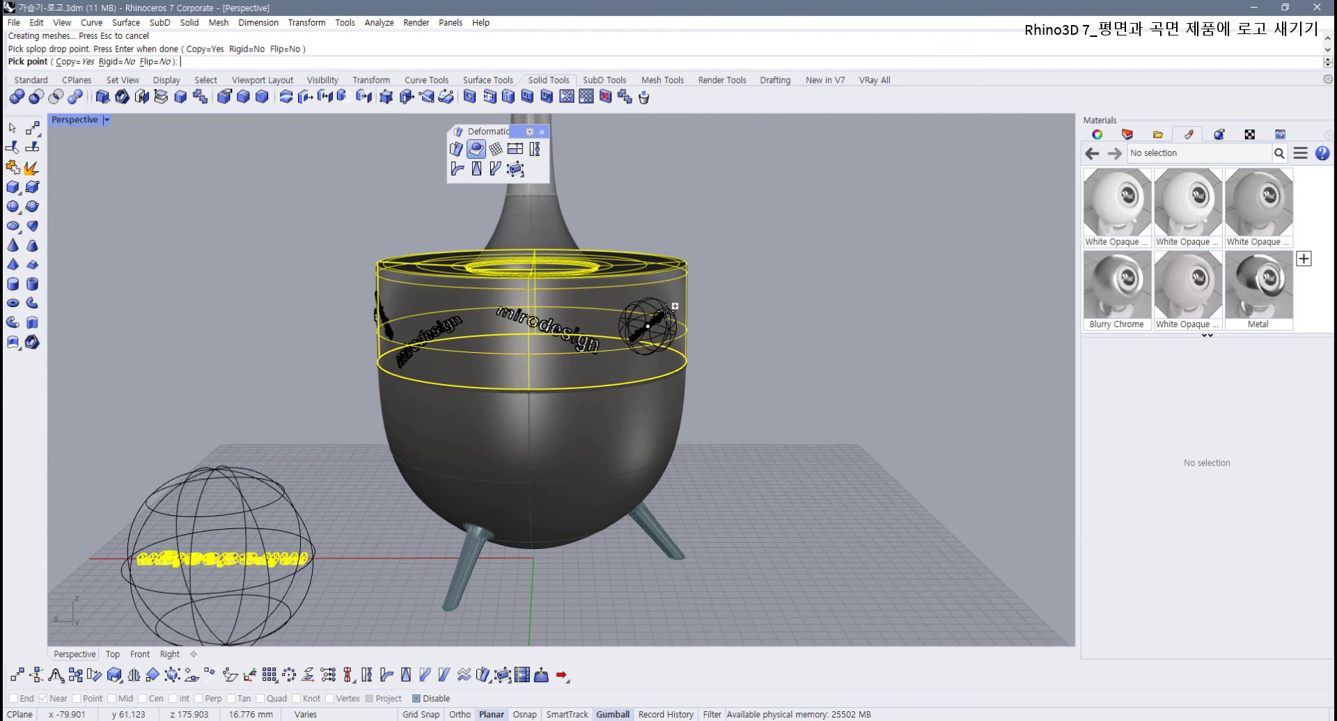
pyautogui.click(672, 304)
pyautogui.moveTo(746, 325); pyautogui.dragTo(589, 327, button='right')
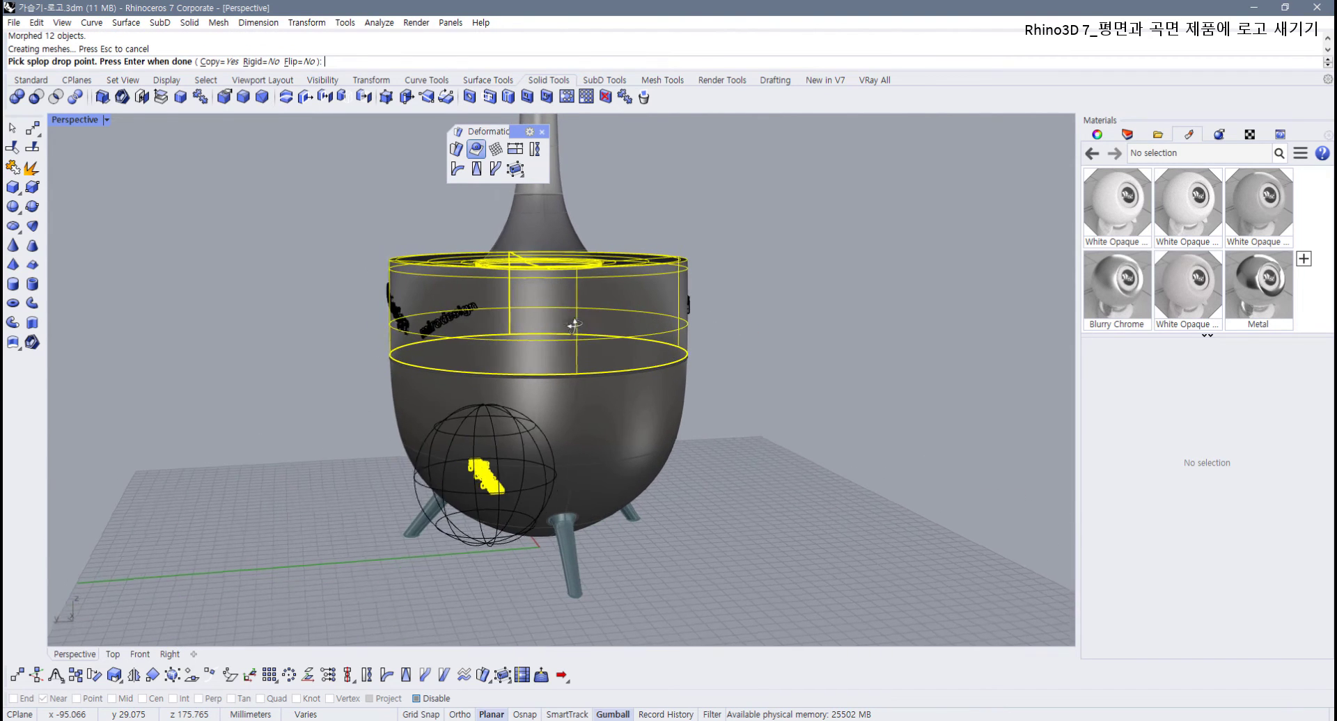
pyautogui.click(589, 327)
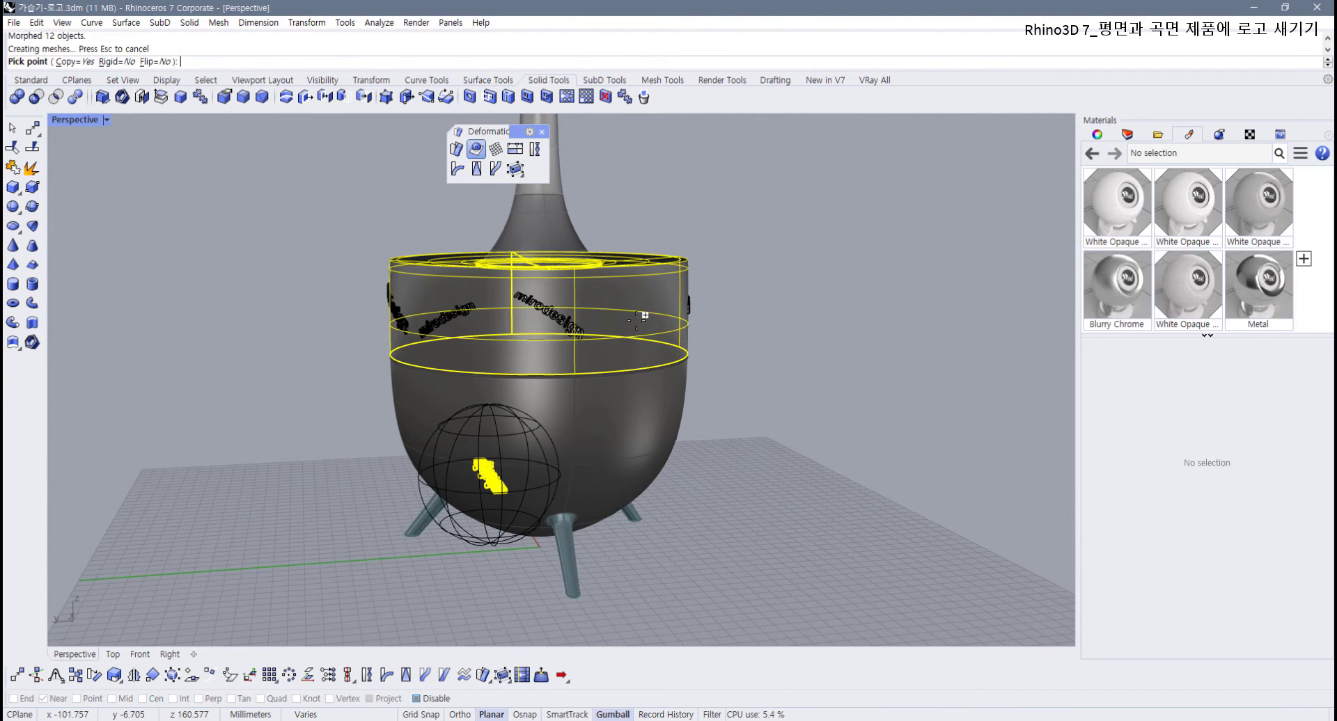
pyautogui.click(672, 294)
pyautogui.rightClick(764, 334)
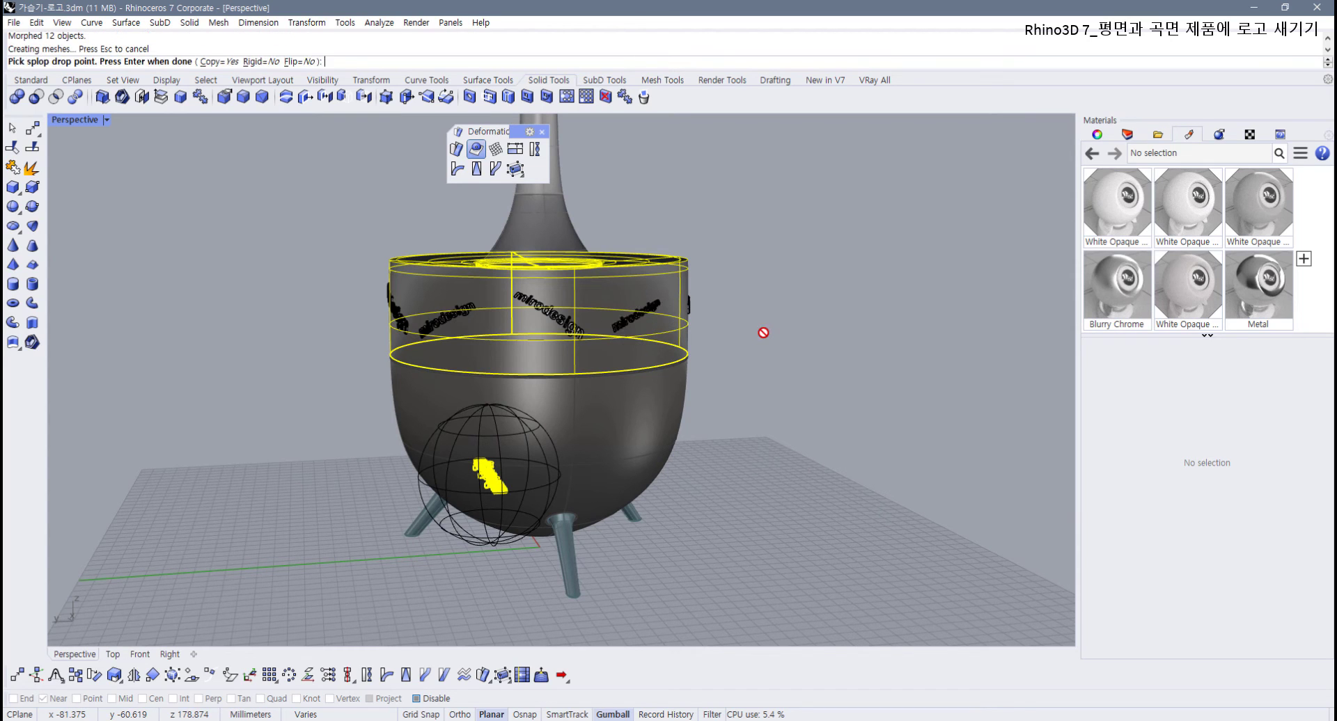
# Step: Switch the Perspective view to Rendered display and inspect the letter copies around the body up close
pyautogui.moveTo(614, 341); pyautogui.dragTo(462, 335, button='right')
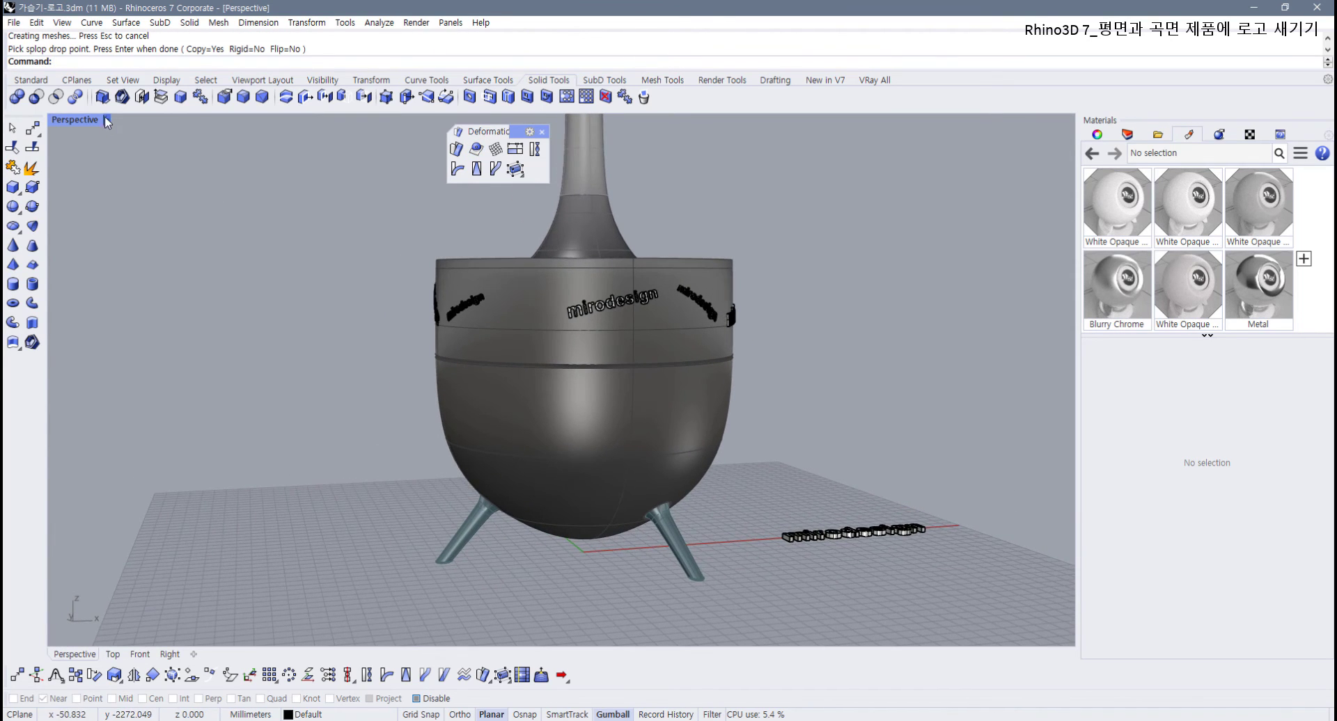
pyautogui.click(107, 120)
pyautogui.click(75, 201)
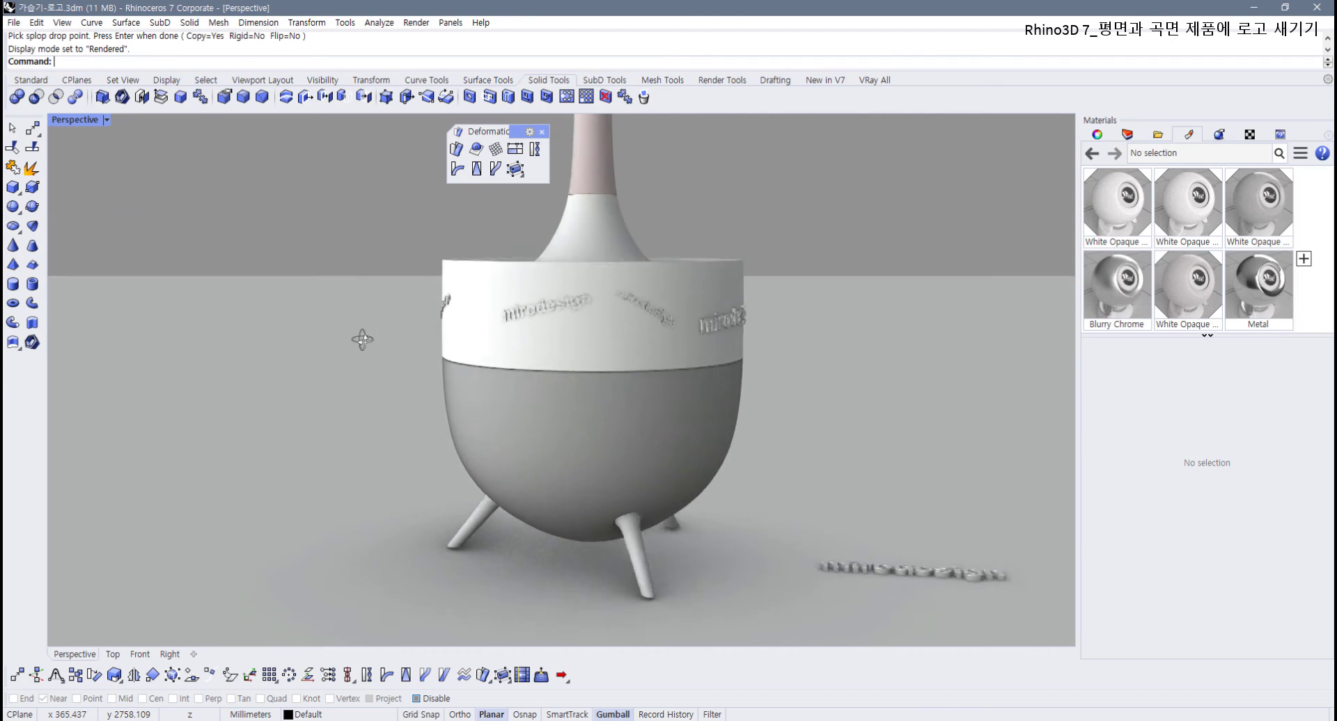
pyautogui.scroll(8, 574, 305)
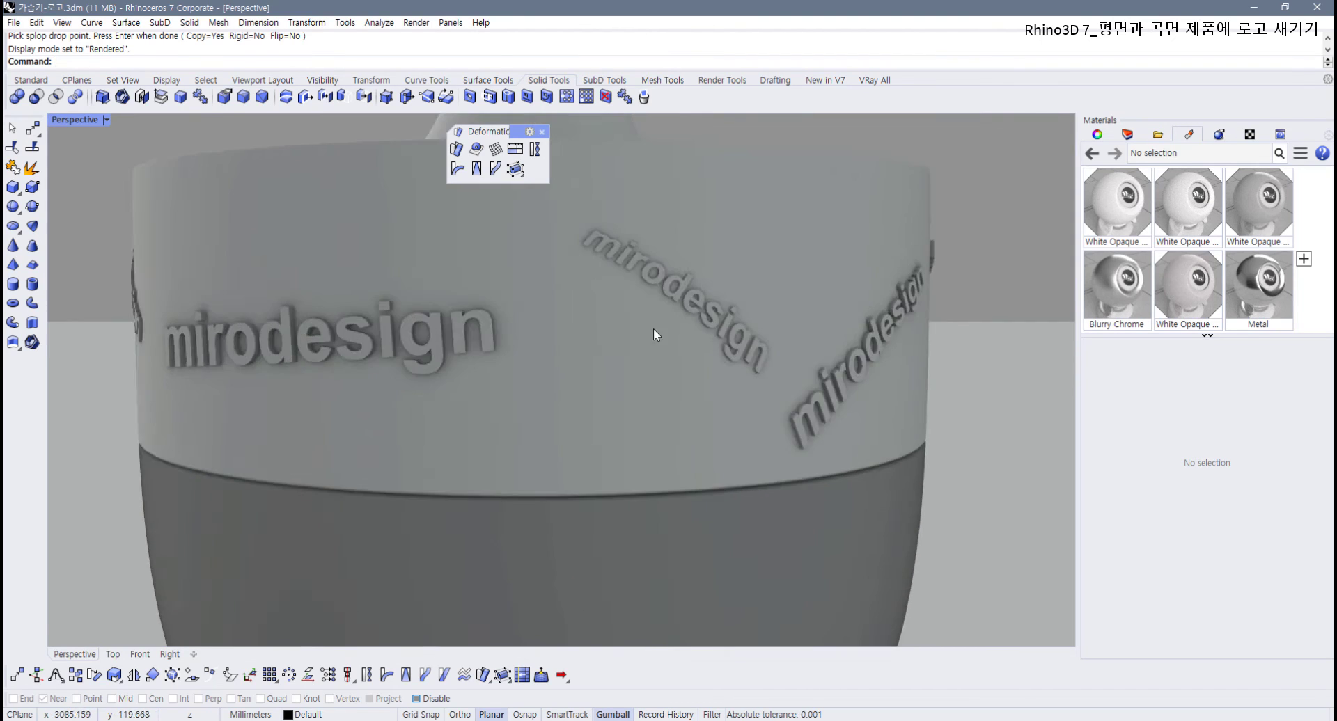
pyautogui.scroll(-8, 653, 328)
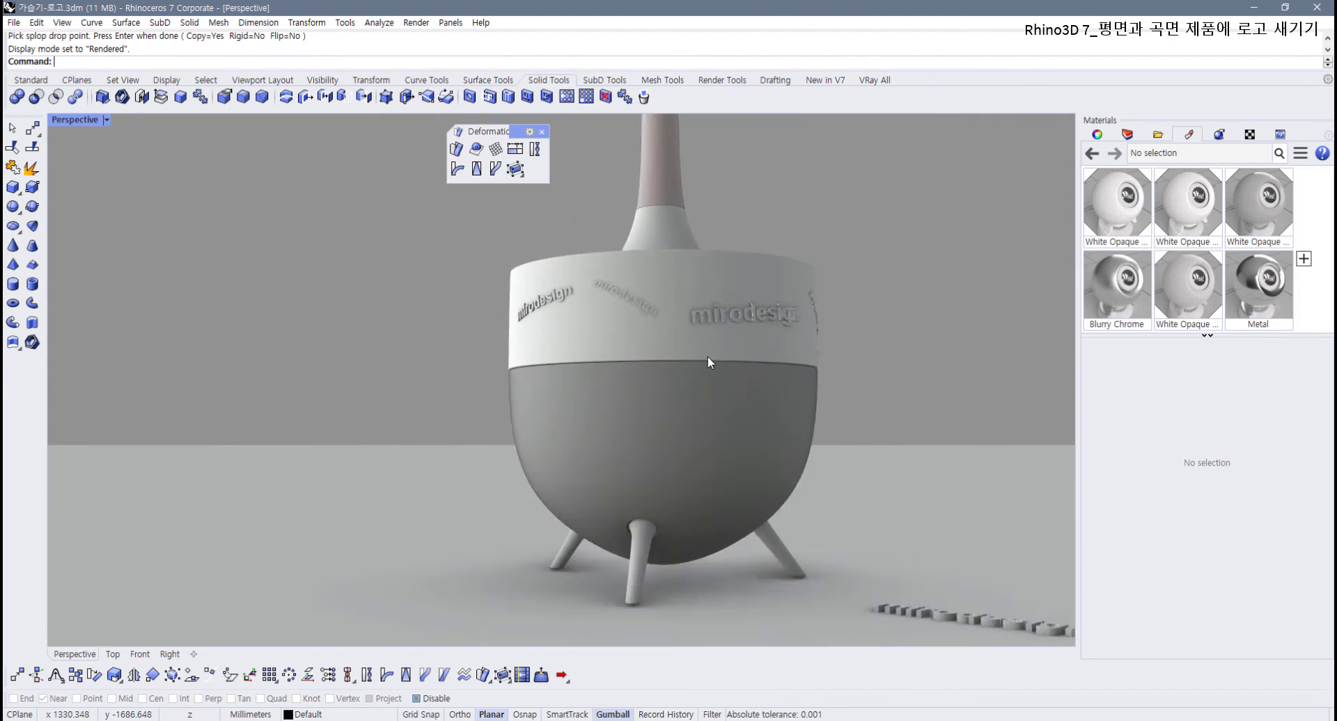
# Step: Undo the Splop of the scattered letter copies and restore the four-viewport layout
pyautogui.scroll(-2, 708, 357)
pyautogui.keyDown('shift'); pyautogui.moveTo(708, 357); pyautogui.dragTo(646, 374, button='right'); pyautogui.keyUp('shift')
pyautogui.hotkey('ctrl', 'z')
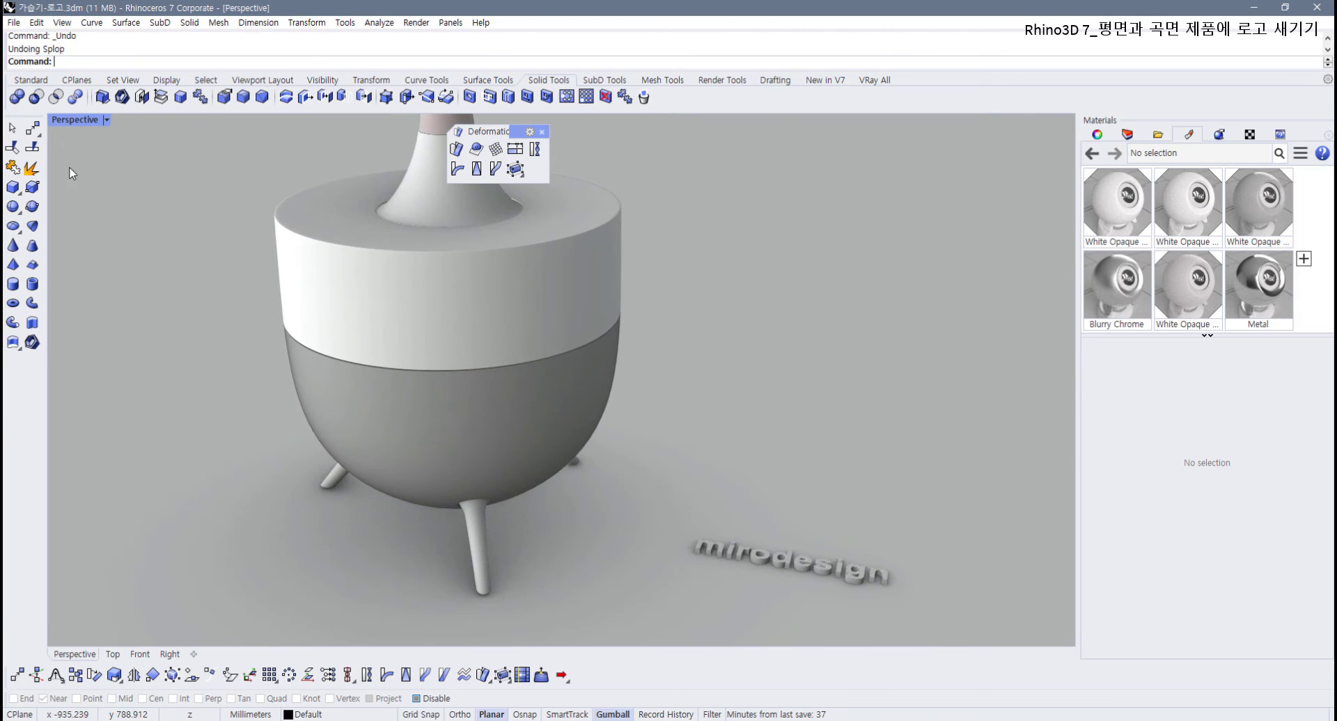
pyautogui.doubleClick(110, 122)
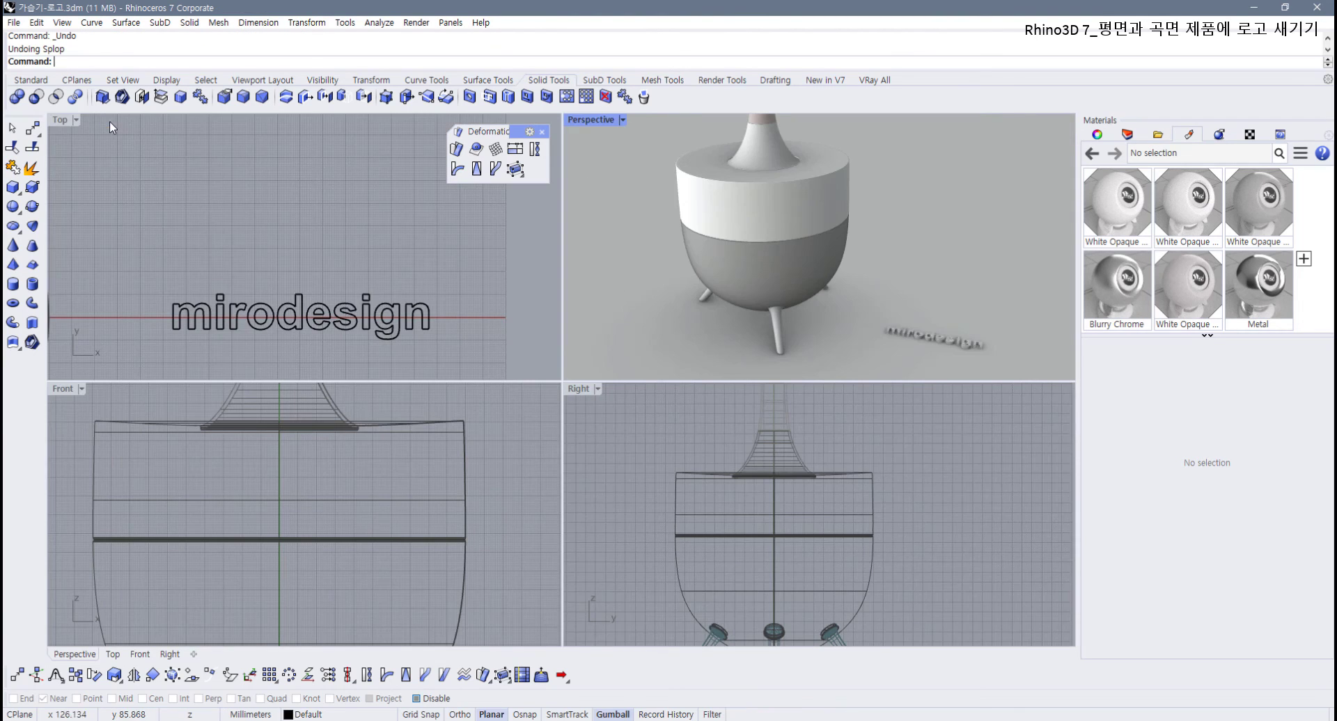
# Step: Delete the solid "mirodesign" letters lying beside the product in the Top view
pyautogui.scroll(-3, 244, 272)
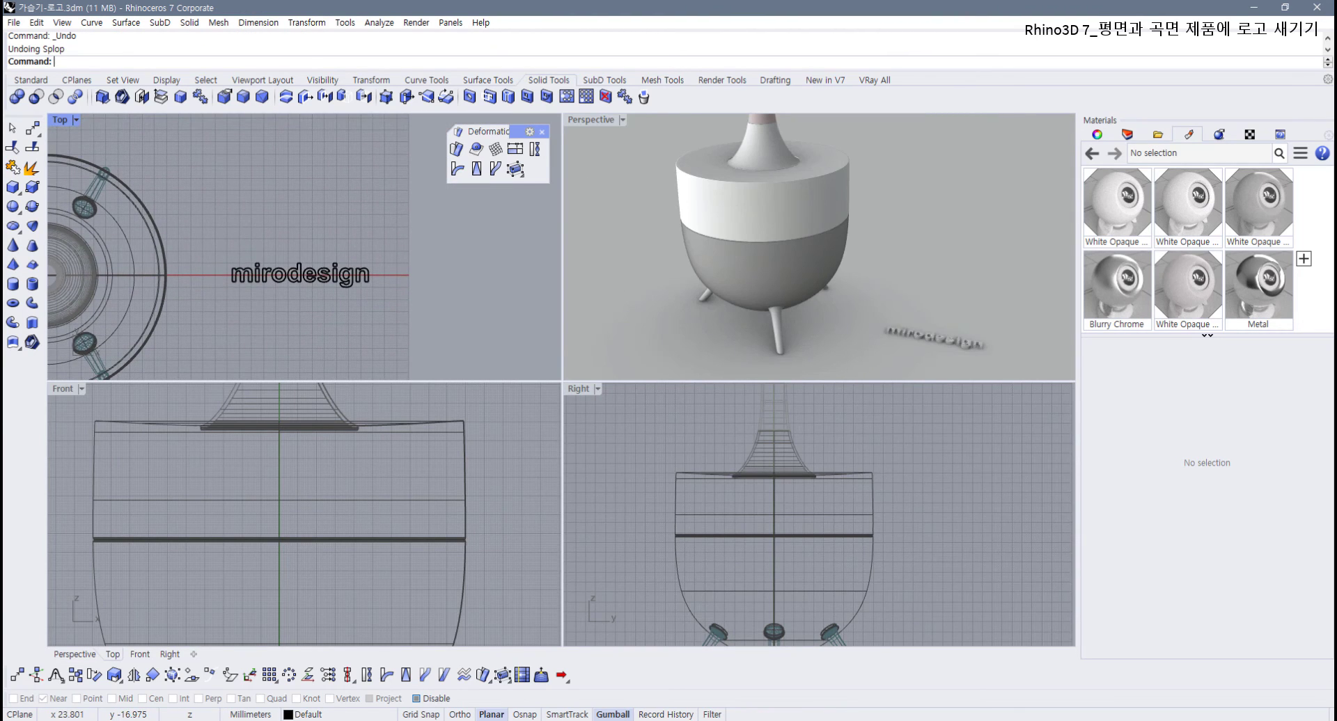
pyautogui.moveTo(216, 249); pyautogui.dragTo(394, 328)
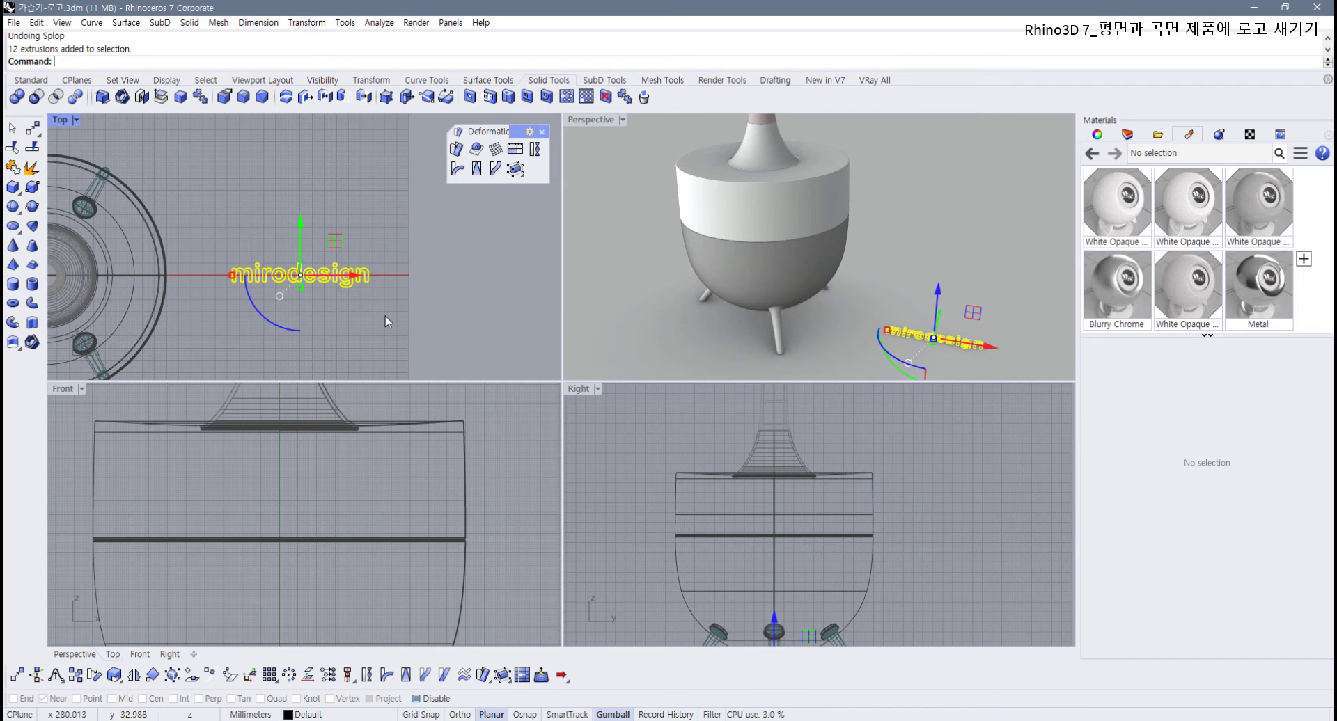
pyautogui.press('Delete')
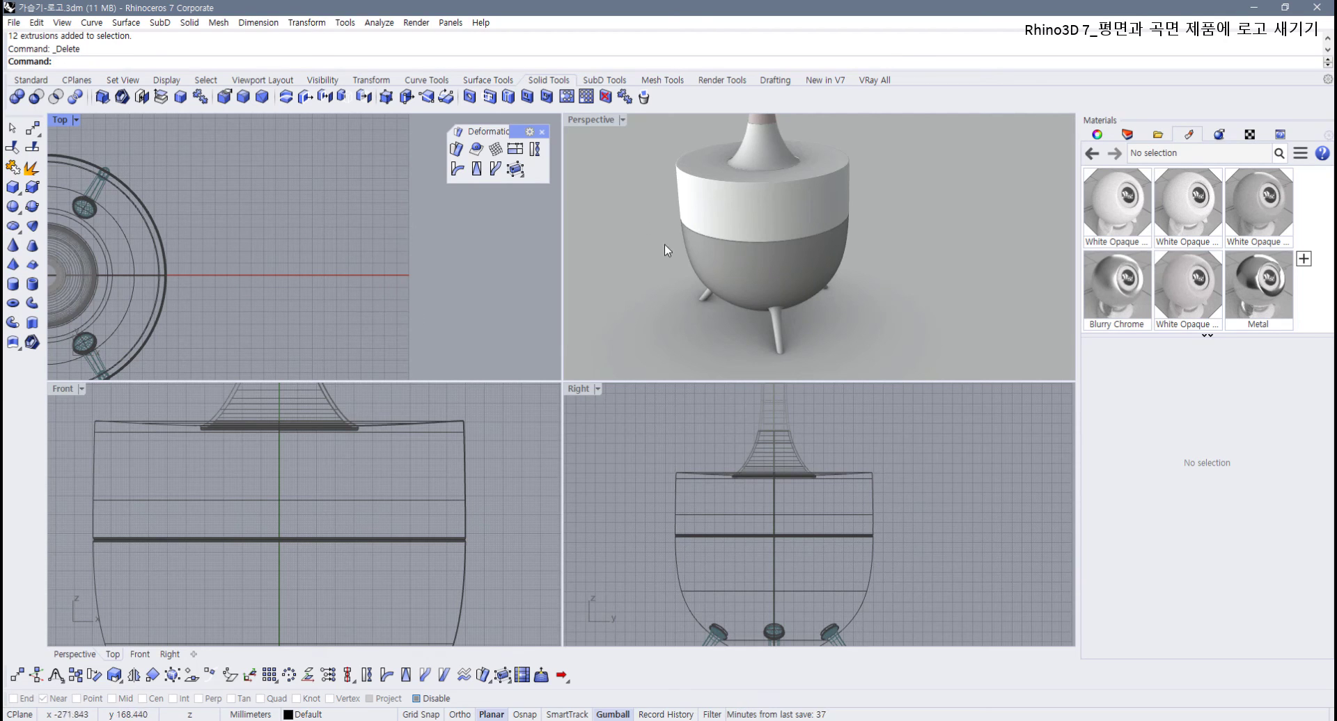
# Step: Select the product's white upper body in the Perspective view and open its decal properties
pyautogui.moveTo(664, 244); pyautogui.dragTo(672, 215, button='right')
pyautogui.scroll(3, 671, 216)
pyautogui.click(1098, 134)
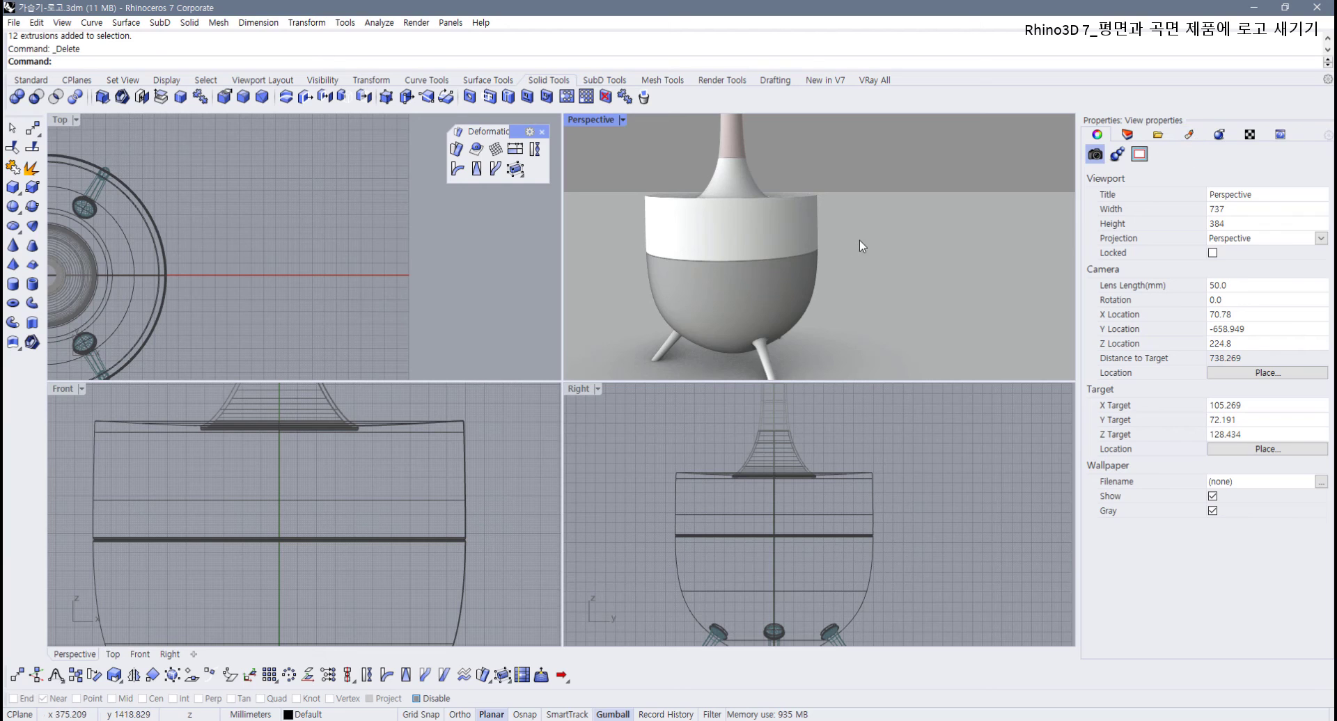
pyautogui.click(755, 227)
pyautogui.click(906, 240)
pyautogui.click(729, 237)
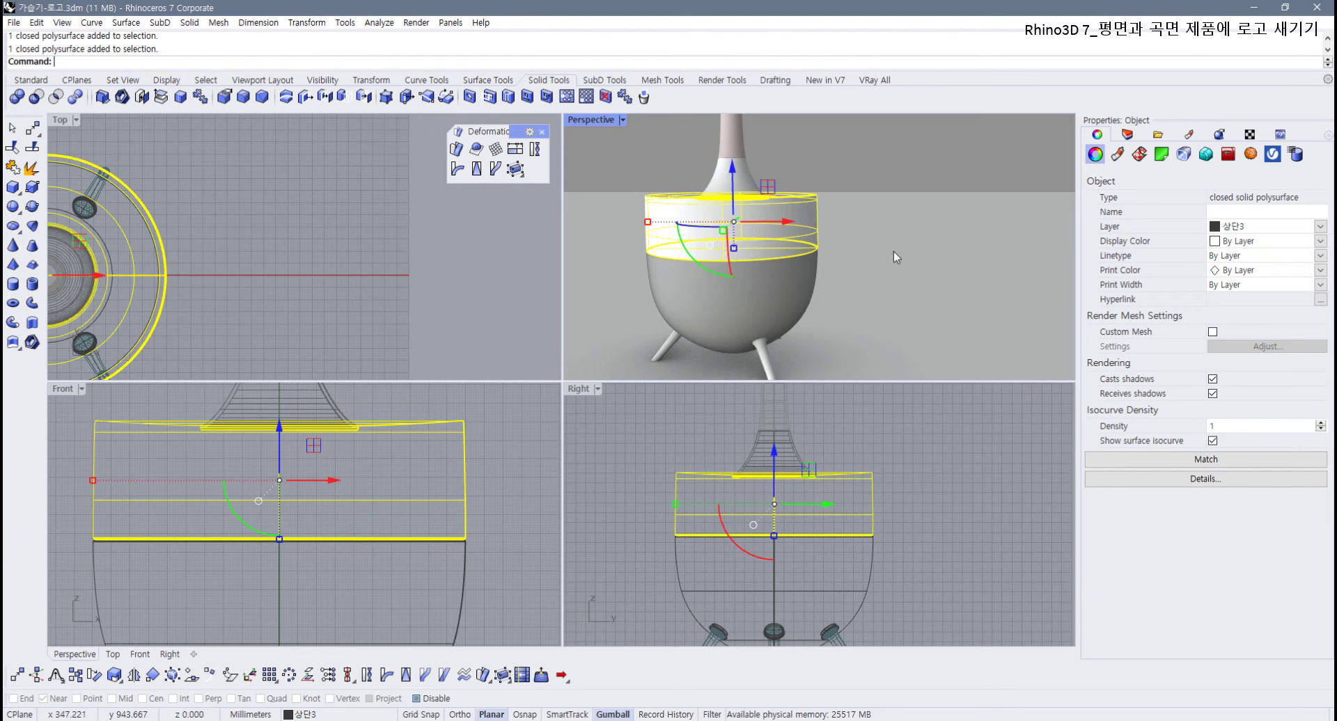
pyautogui.click(1160, 155)
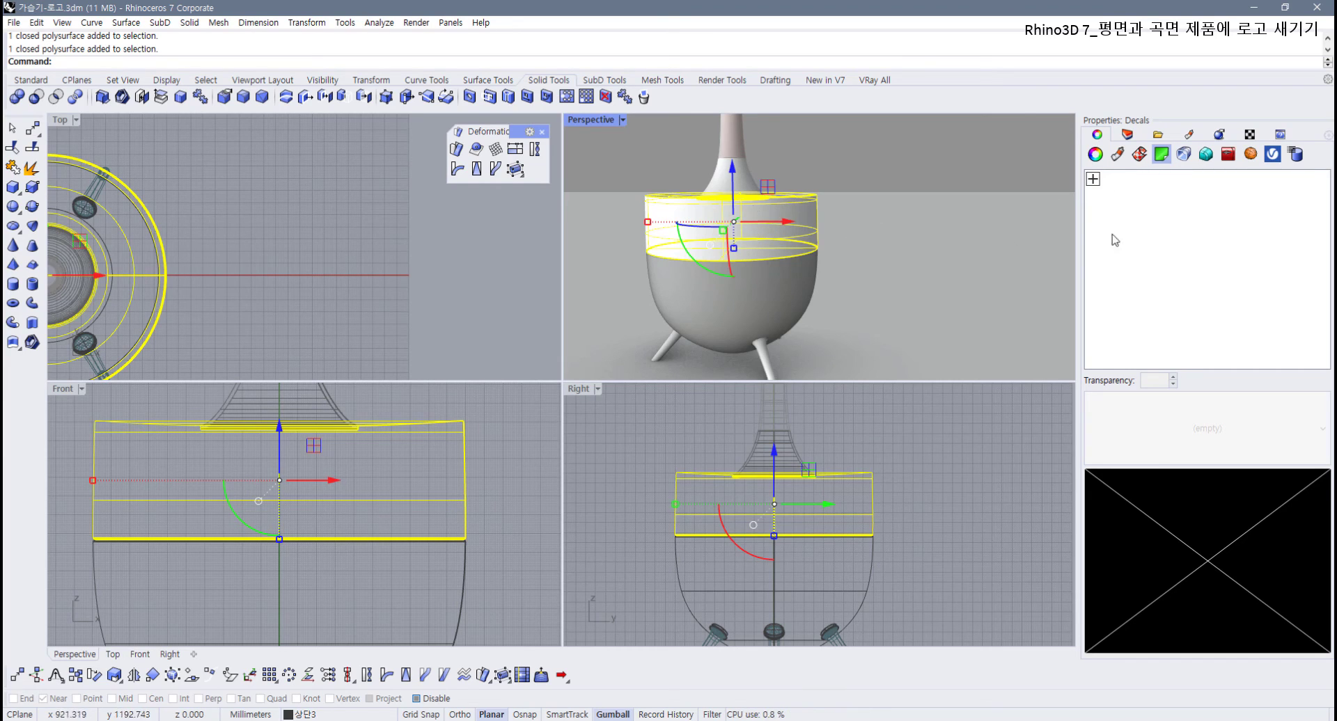
# Step: Add a decal to the upper body using the image MIRO_로고.png and move the mapping style dialog aside
pyautogui.click(1092, 180)
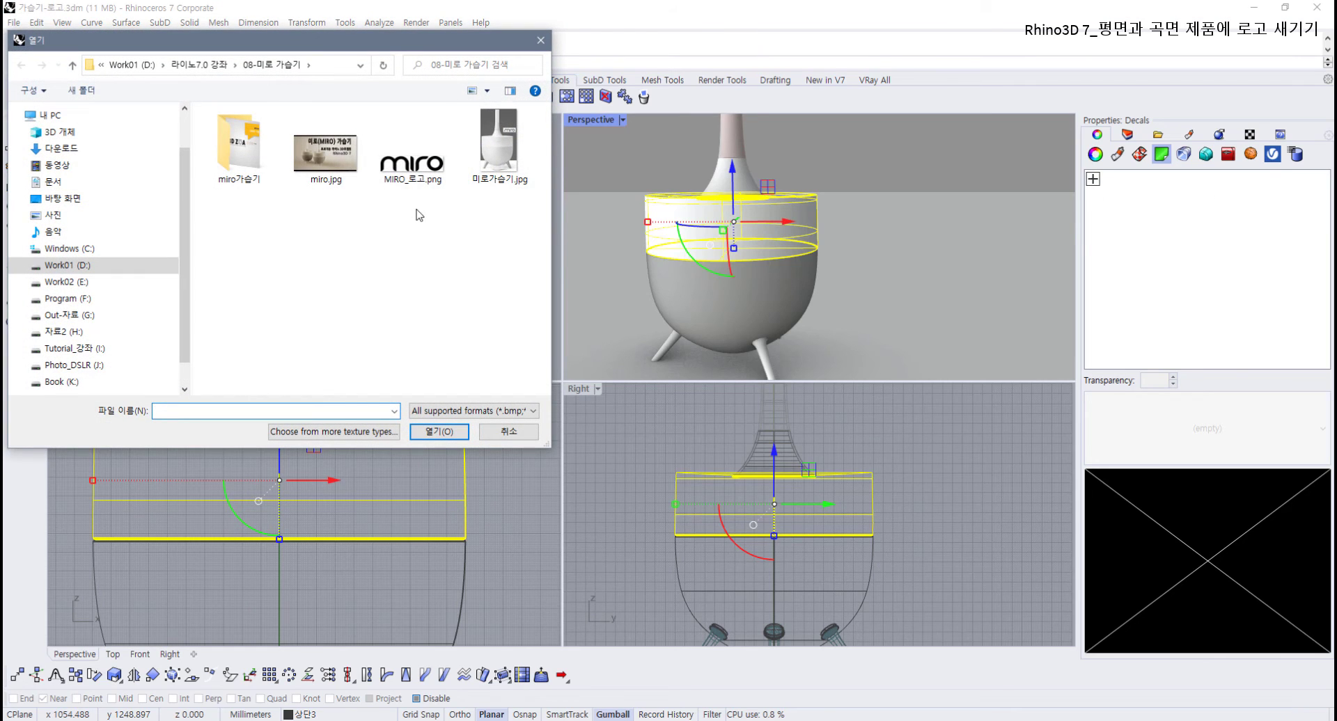
pyautogui.click(422, 173)
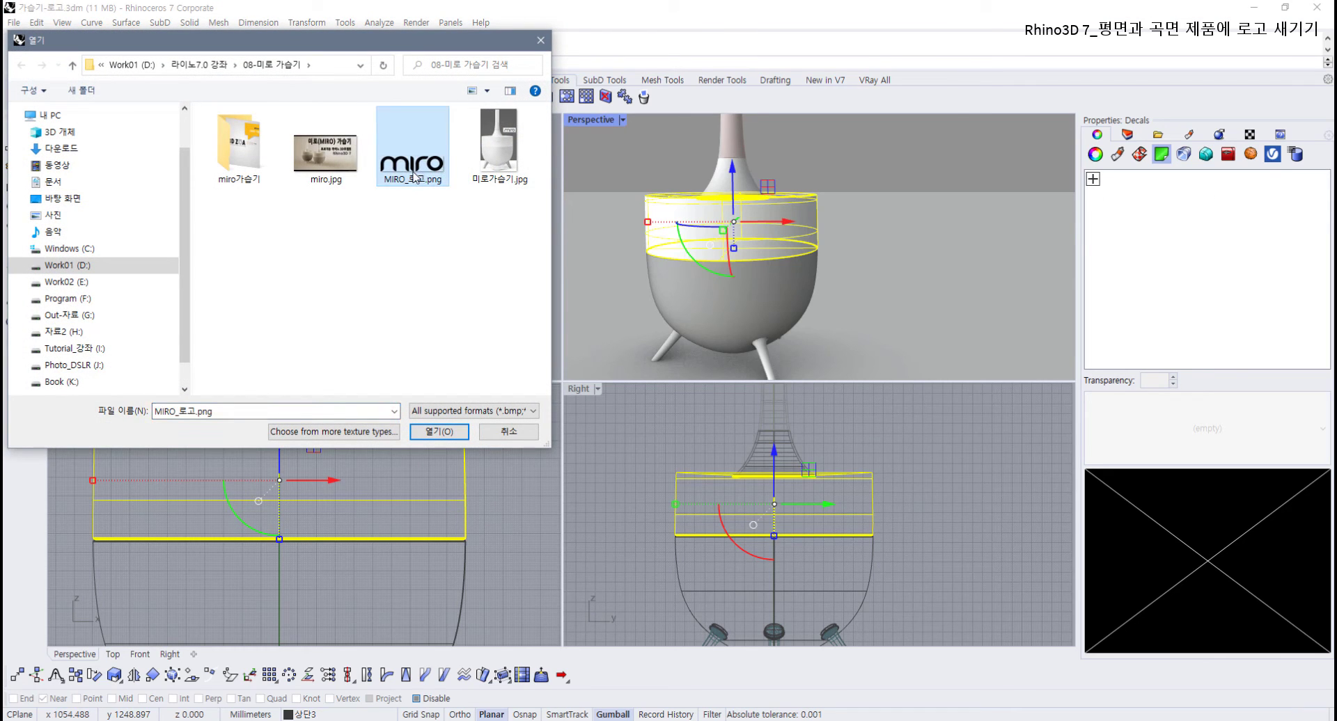
pyautogui.click(435, 431)
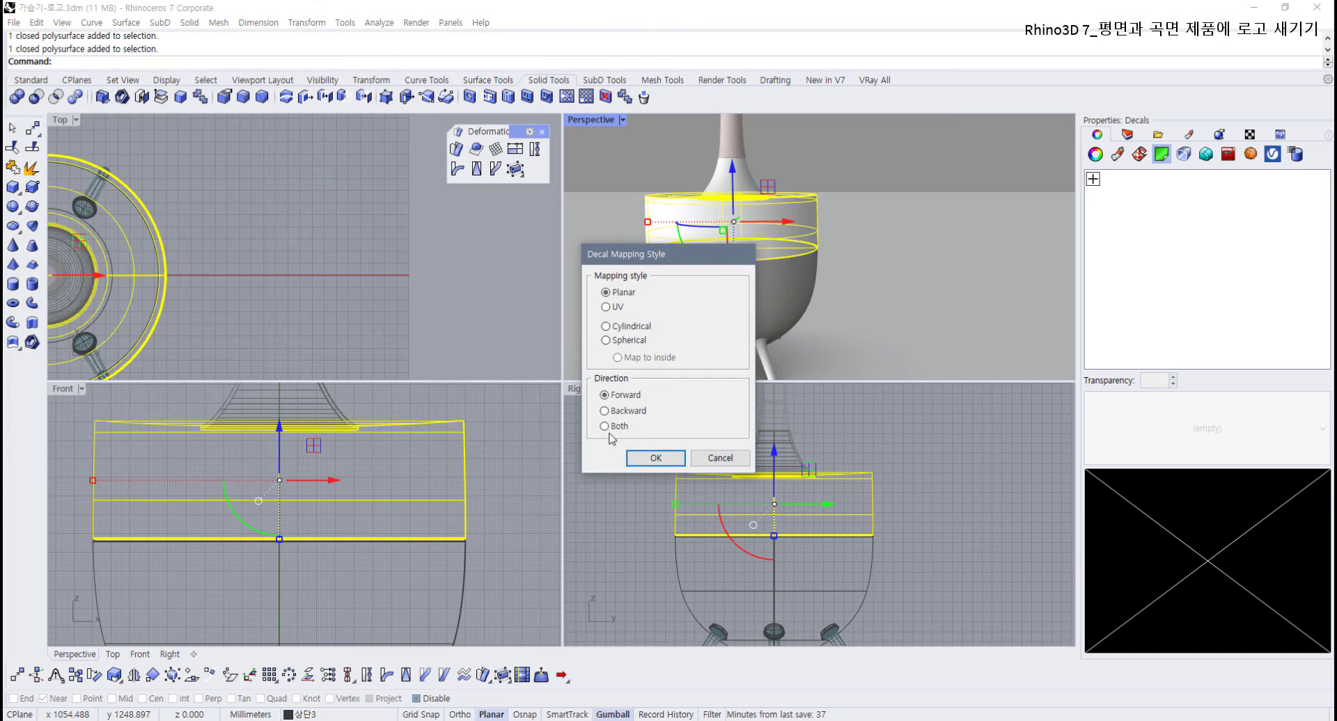
pyautogui.moveTo(641, 259); pyautogui.dragTo(538, 276)
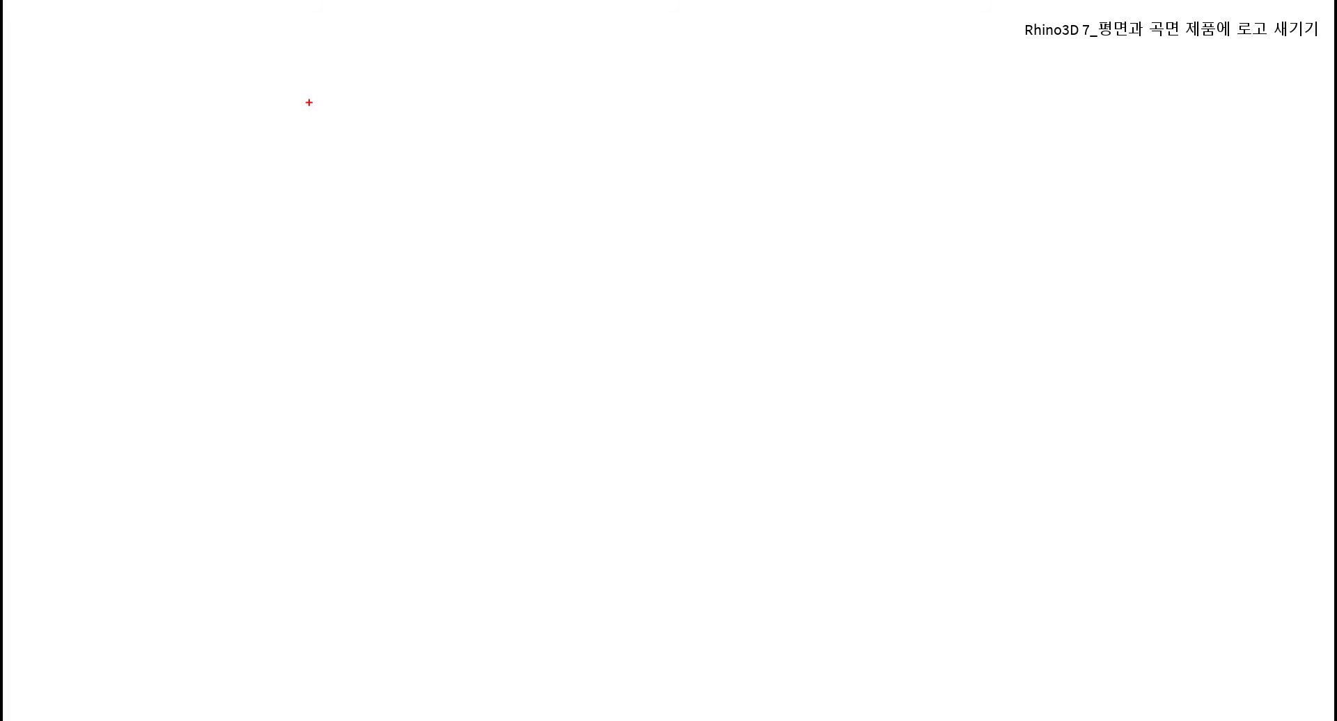
pyautogui.moveTo(241, 87)
pyautogui.mouseDown()
pyautogui.moveTo(245, 257)
pyautogui.moveTo(332, 98)
pyautogui.moveTo(610, 307)
pyautogui.moveTo(338, 351)
pyautogui.moveTo(278, 346)
pyautogui.mouseUp()
pyautogui.moveTo(242, 245)
pyautogui.mouseDown()
pyautogui.moveTo(243, 335)
pyautogui.moveTo(297, 346)
pyautogui.mouseUp()
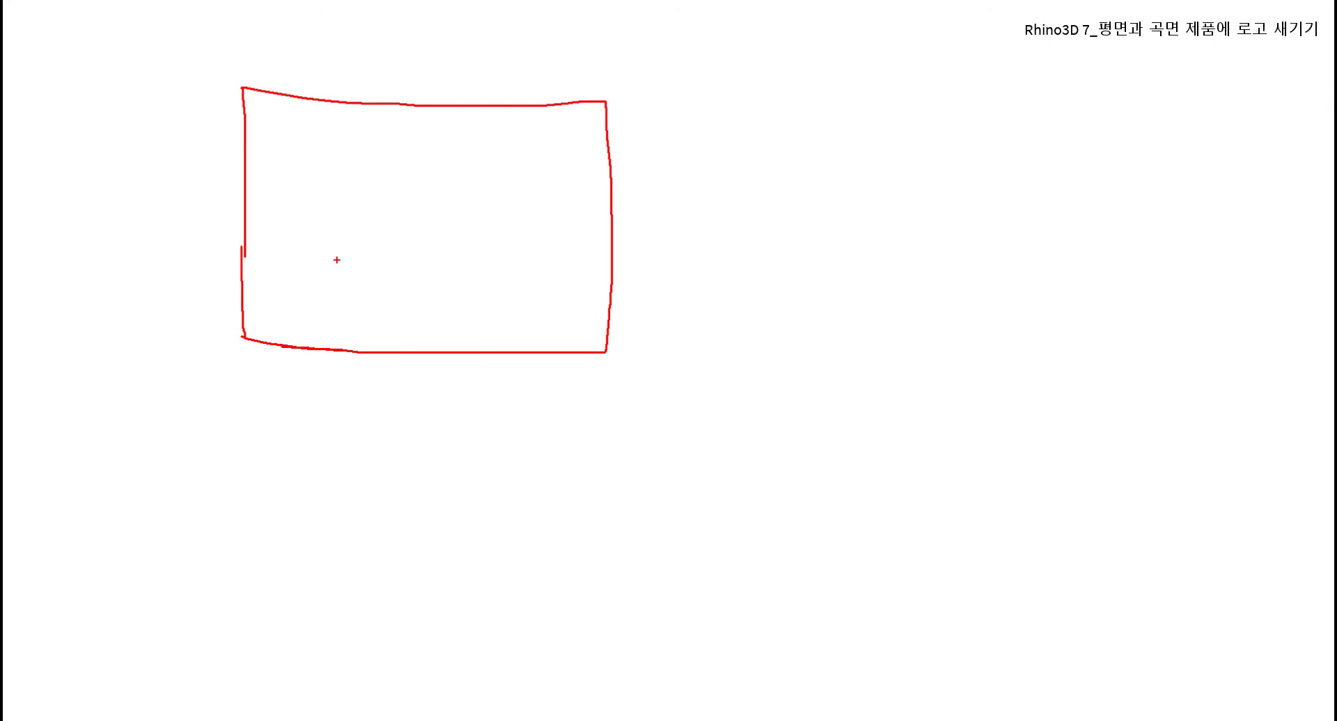
pyautogui.moveTo(286, 256)
pyautogui.mouseDown()
pyautogui.moveTo(292, 220)
pyautogui.moveTo(246, 340)
pyautogui.mouseUp()
pyautogui.moveTo(376, 170)
pyautogui.mouseDown()
pyautogui.moveTo(527, 167)
pyautogui.moveTo(394, 172)
pyautogui.mouseUp()
pyautogui.moveTo(512, 174); pyautogui.dragTo(545, 178)
pyautogui.moveTo(539, 264); pyautogui.dragTo(540, 242)
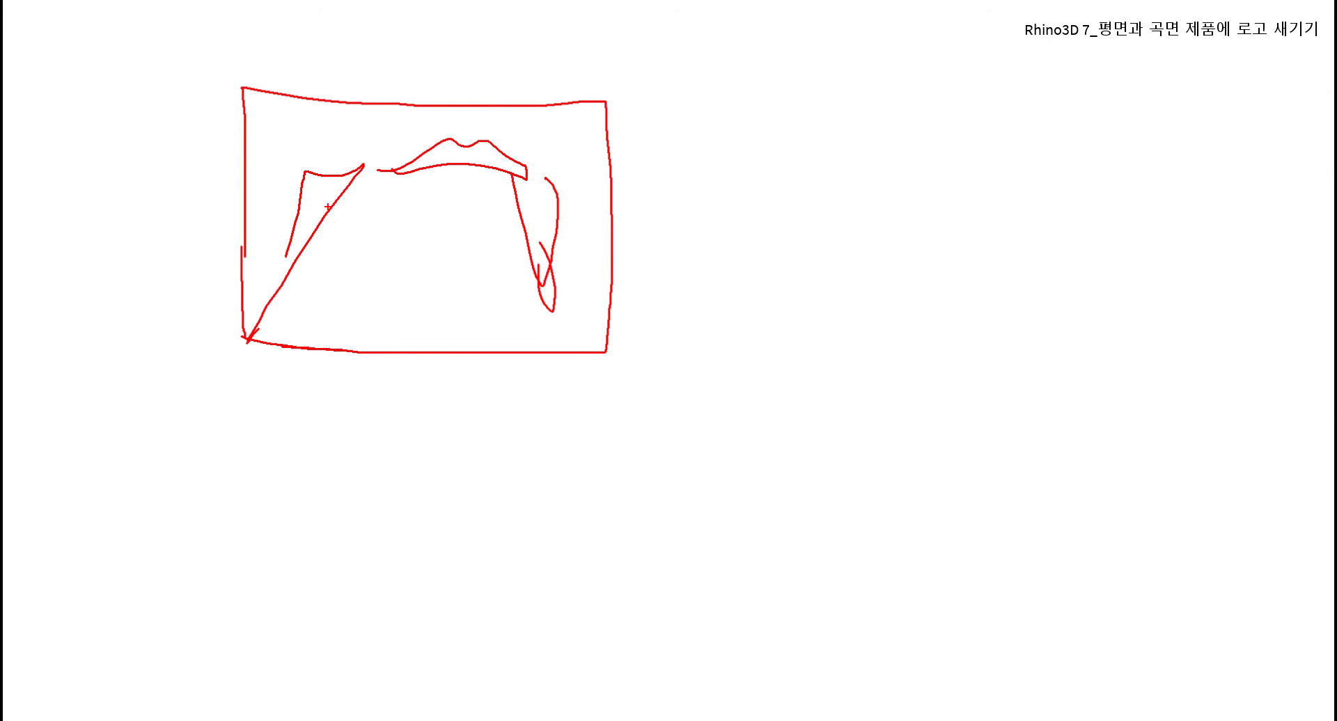
pyautogui.moveTo(328, 208); pyautogui.dragTo(411, 206)
pyautogui.moveTo(396, 275)
pyautogui.mouseDown()
pyautogui.moveTo(397, 254)
pyautogui.moveTo(465, 273)
pyautogui.moveTo(417, 259)
pyautogui.mouseUp()
pyautogui.moveTo(612, 319)
pyautogui.mouseDown()
pyautogui.moveTo(601, 323)
pyautogui.moveTo(245, 52)
pyautogui.moveTo(583, 300)
pyautogui.mouseUp()
pyautogui.moveTo(1058, 211)
pyautogui.mouseDown()
pyautogui.moveTo(895, 582)
pyautogui.moveTo(1143, 278)
pyautogui.moveTo(1064, 240)
pyautogui.mouseUp()
pyautogui.moveTo(582, 223)
pyautogui.mouseDown()
pyautogui.moveTo(665, 223)
pyautogui.moveTo(938, 352)
pyautogui.mouseUp()
pyautogui.moveTo(937, 311); pyautogui.dragTo(906, 372)
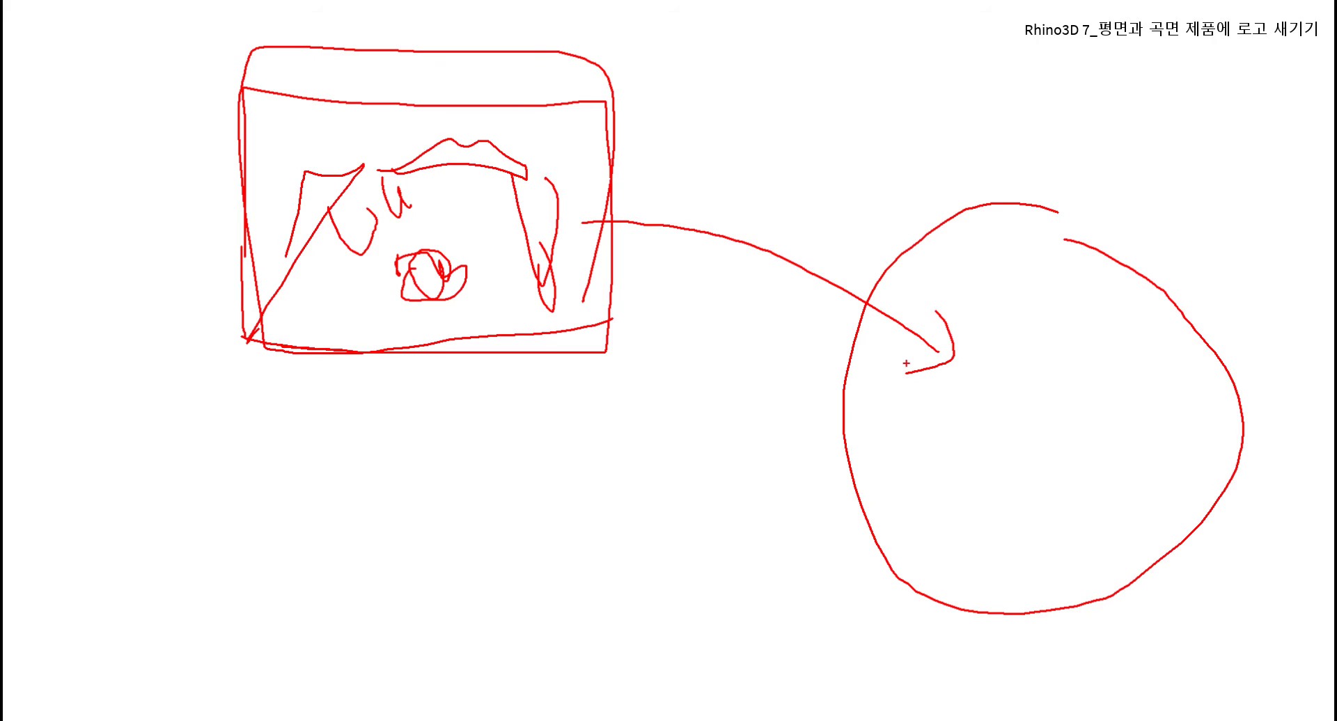
pyautogui.moveTo(594, 192)
pyautogui.mouseDown()
pyautogui.moveTo(652, 192)
pyautogui.moveTo(958, 327)
pyautogui.moveTo(926, 361)
pyautogui.mouseUp()
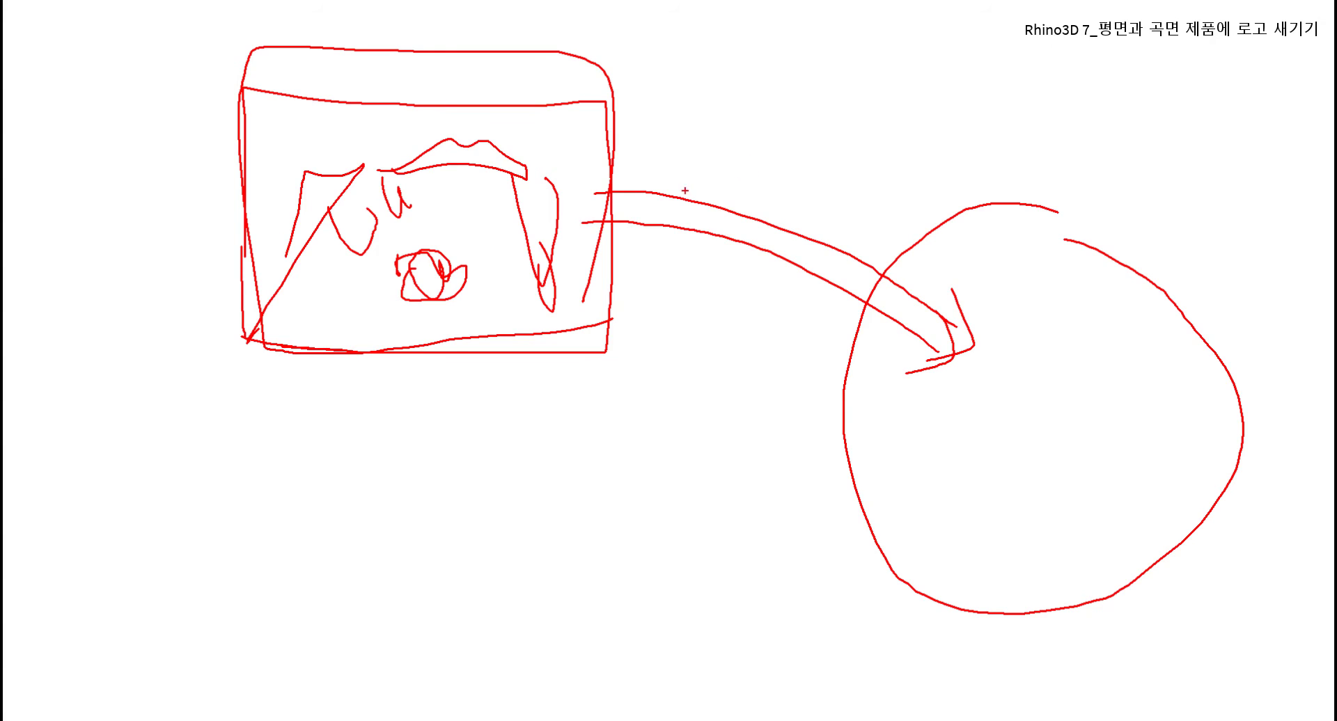
pyautogui.moveTo(602, 354)
pyautogui.mouseDown()
pyautogui.moveTo(401, 355)
pyautogui.moveTo(372, 112)
pyautogui.moveTo(550, 306)
pyautogui.mouseUp()
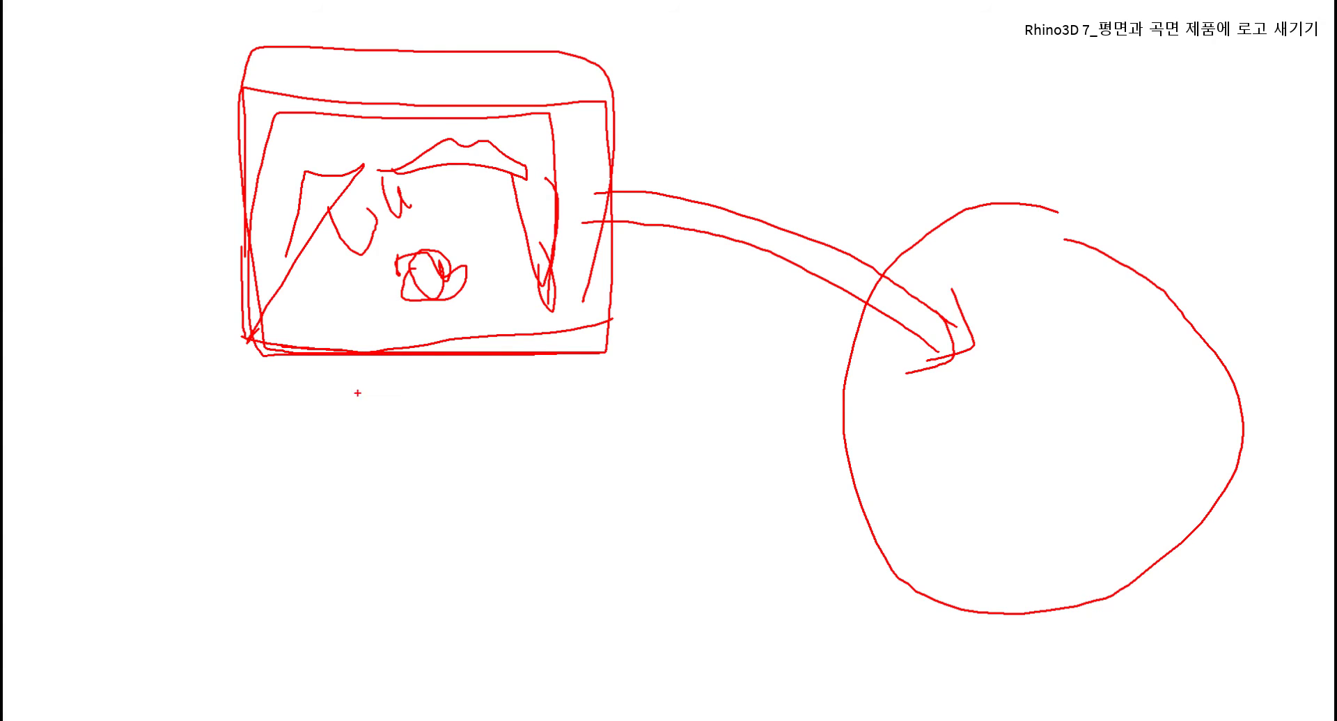
pyautogui.moveTo(298, 392); pyautogui.dragTo(368, 383)
pyautogui.moveTo(330, 396)
pyautogui.mouseDown()
pyautogui.moveTo(340, 447)
pyautogui.moveTo(407, 443)
pyautogui.mouseUp()
pyautogui.moveTo(440, 390); pyautogui.dragTo(420, 448)
pyautogui.moveTo(413, 426)
pyautogui.mouseDown()
pyautogui.moveTo(462, 416)
pyautogui.moveTo(484, 436)
pyautogui.mouseUp()
pyautogui.moveTo(460, 417)
pyautogui.mouseDown()
pyautogui.moveTo(497, 403)
pyautogui.moveTo(494, 432)
pyautogui.mouseUp()
pyautogui.moveTo(510, 400)
pyautogui.mouseDown()
pyautogui.moveTo(546, 418)
pyautogui.moveTo(582, 380)
pyautogui.mouseUp()
pyautogui.moveTo(591, 385); pyautogui.dragTo(644, 407)
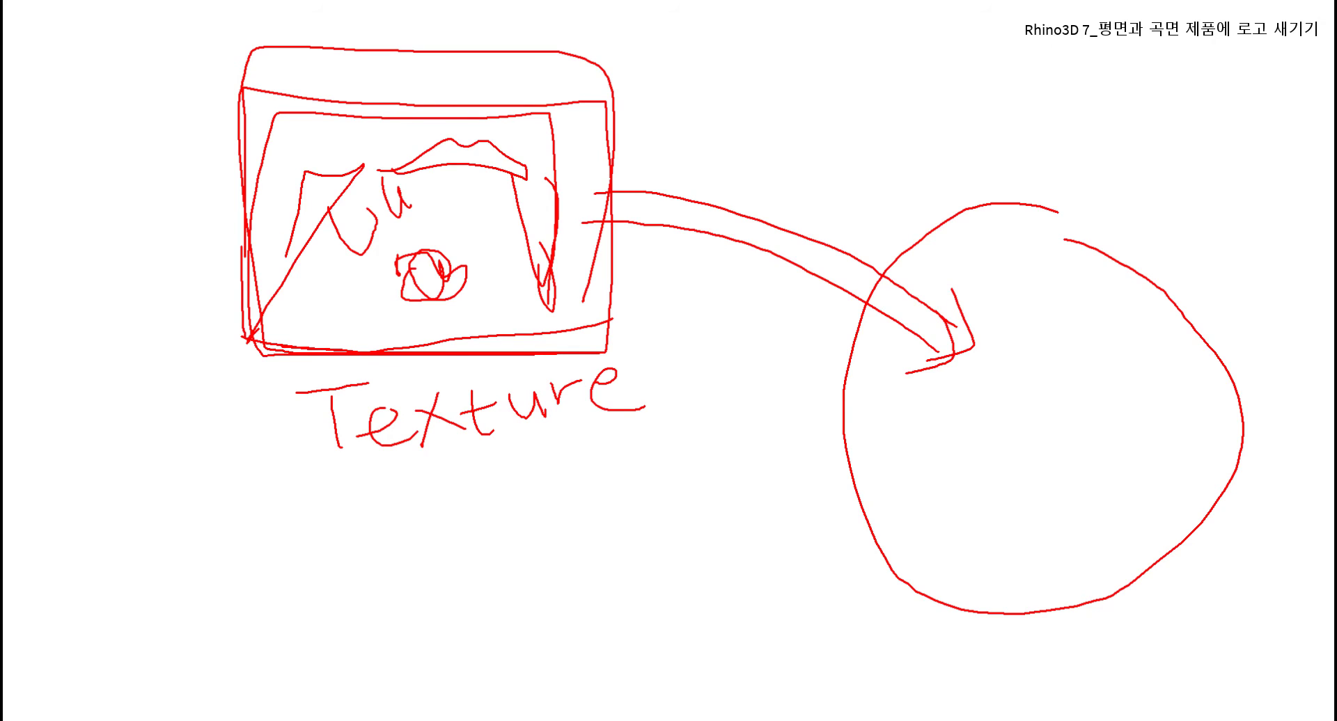
pyautogui.moveTo(311, 461)
pyautogui.mouseDown()
pyautogui.moveTo(672, 428)
pyautogui.moveTo(298, 390)
pyautogui.moveTo(305, 476)
pyautogui.mouseUp()
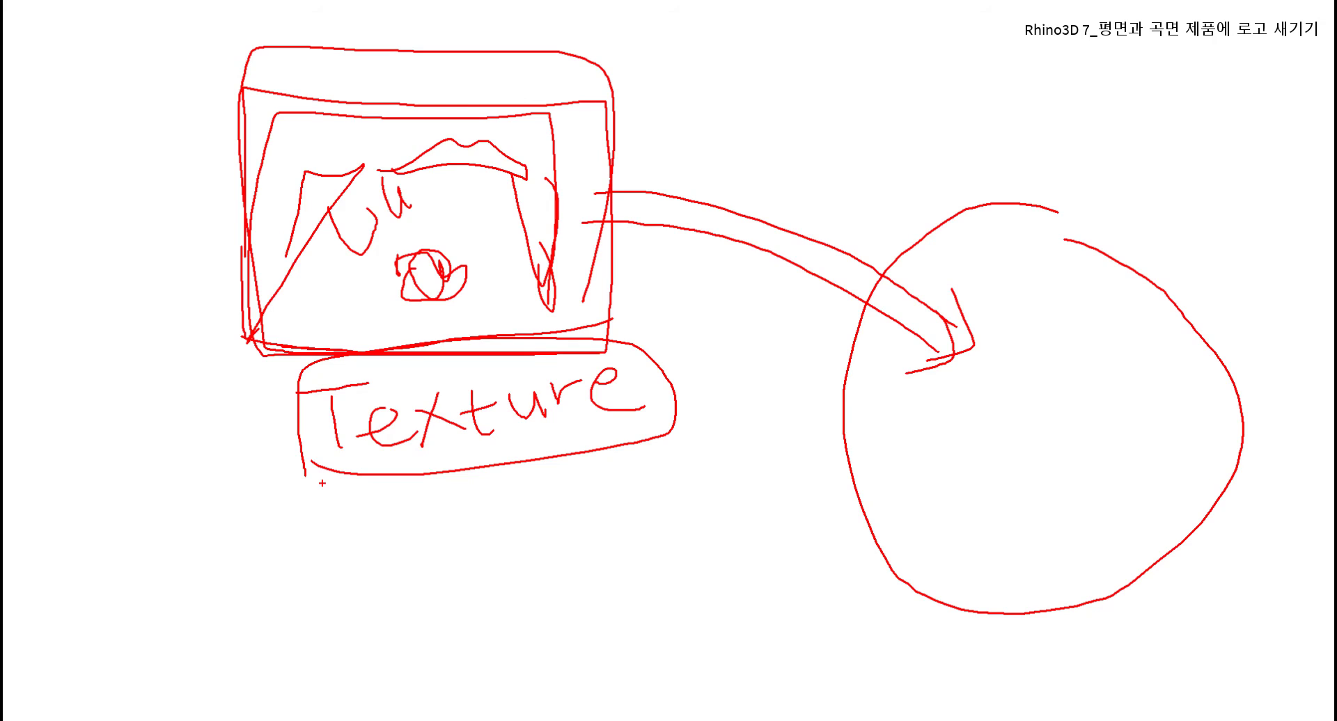
pyautogui.moveTo(291, 479); pyautogui.dragTo(731, 448)
pyautogui.moveTo(379, 602)
pyautogui.mouseDown()
pyautogui.moveTo(363, 542)
pyautogui.moveTo(478, 595)
pyautogui.mouseUp()
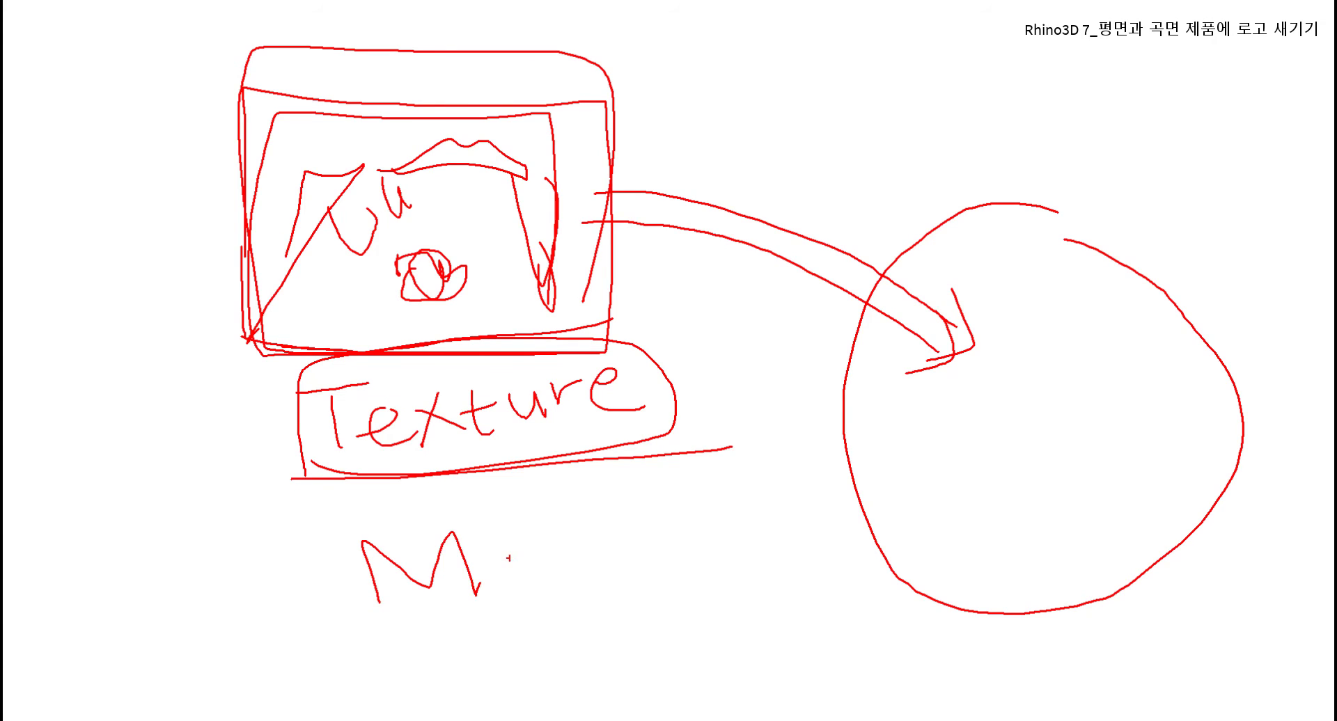
pyautogui.moveTo(519, 557); pyautogui.dragTo(561, 576)
pyautogui.moveTo(559, 537); pyautogui.dragTo(584, 630)
pyautogui.moveTo(559, 540); pyautogui.dragTo(557, 577)
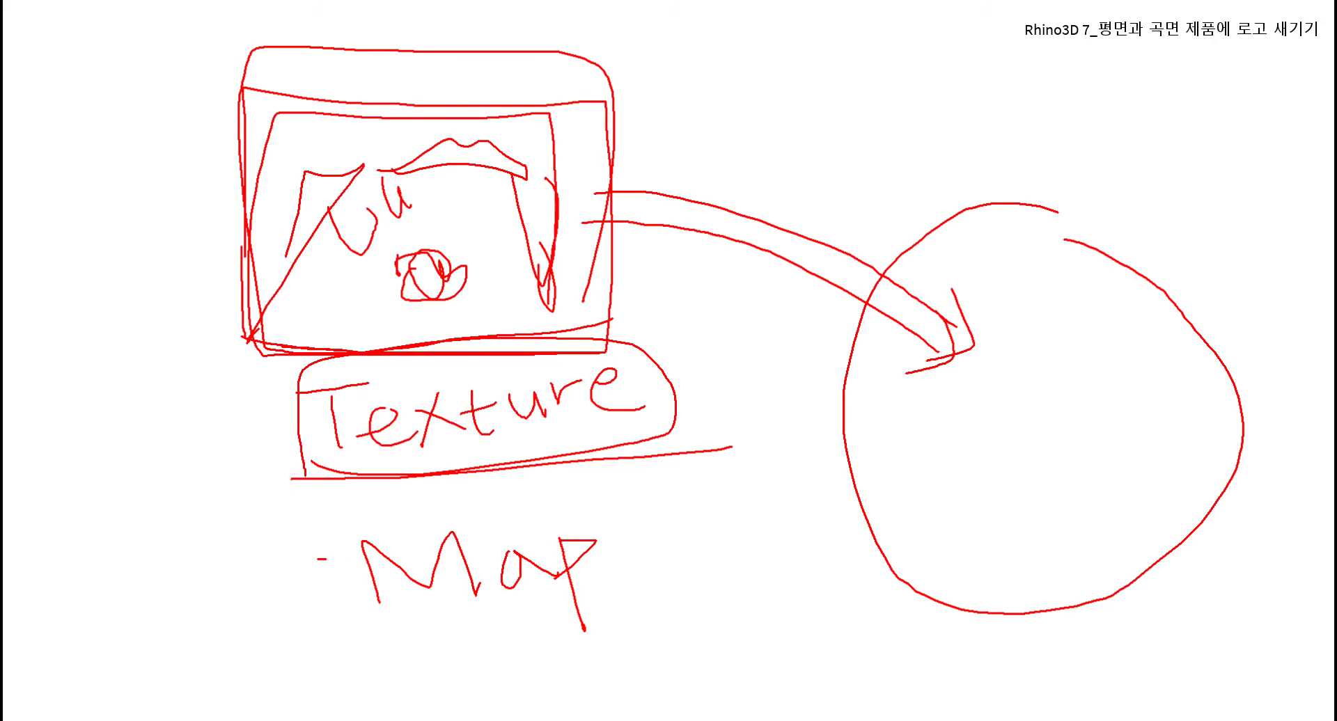
pyautogui.moveTo(326, 558); pyautogui.dragTo(343, 560)
pyautogui.moveTo(318, 580); pyautogui.dragTo(341, 580)
pyautogui.moveTo(267, 533); pyautogui.dragTo(342, 606)
pyautogui.moveTo(667, 475)
pyautogui.mouseDown()
pyautogui.moveTo(712, 533)
pyautogui.moveTo(654, 589)
pyautogui.mouseUp()
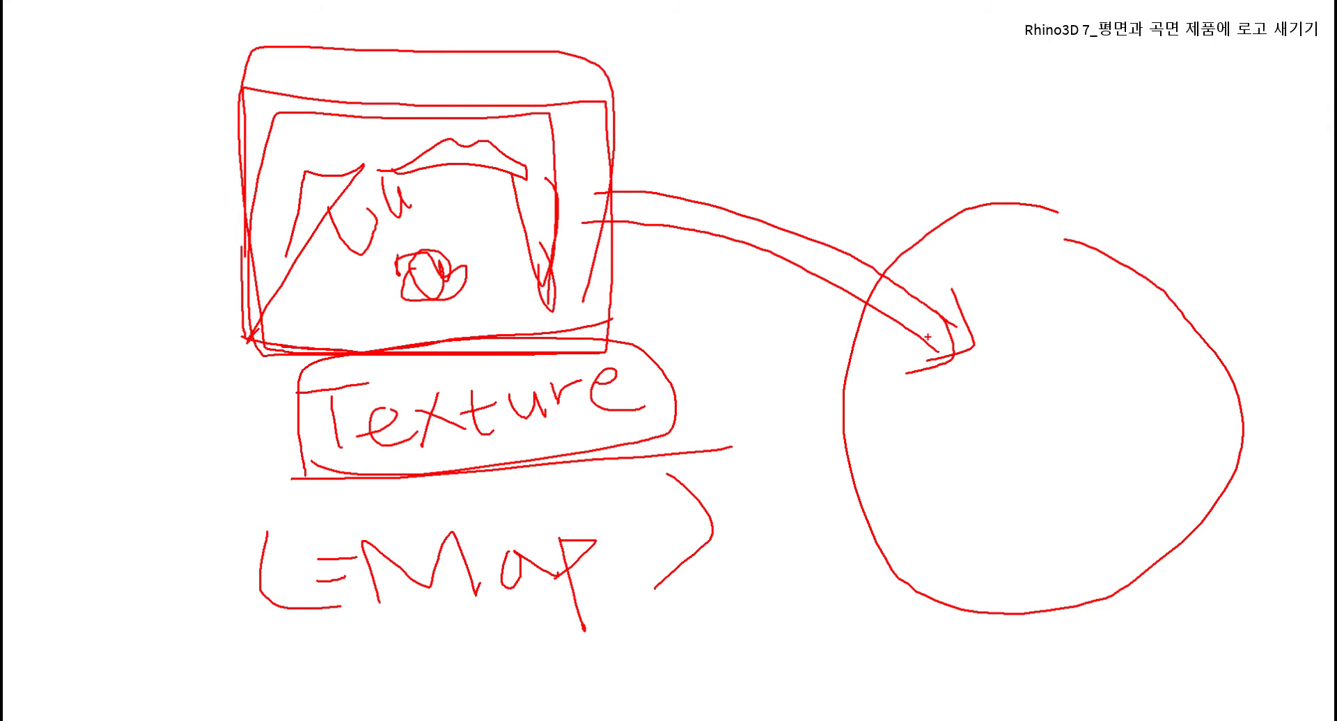
pyautogui.moveTo(963, 253)
pyautogui.mouseDown()
pyautogui.moveTo(741, 150)
pyautogui.moveTo(757, 179)
pyautogui.mouseUp()
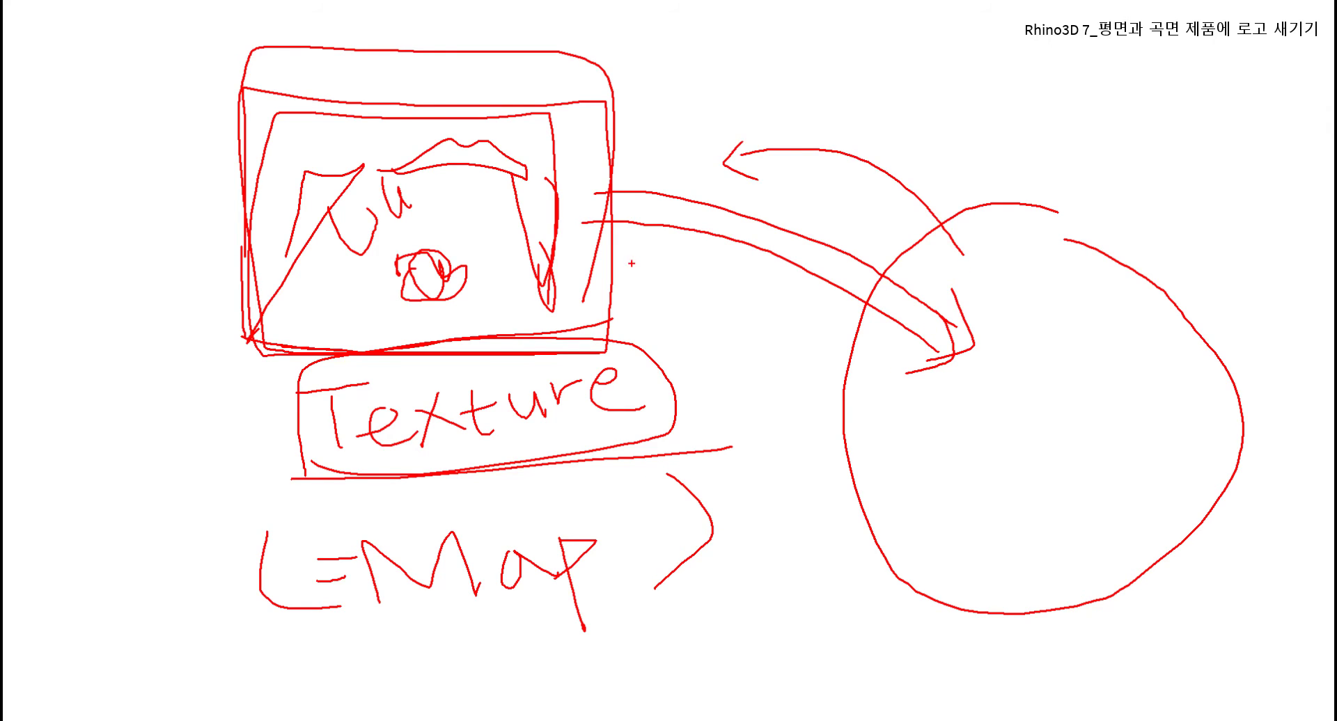
pyautogui.moveTo(596, 163); pyautogui.dragTo(590, 322)
pyautogui.moveTo(577, 327); pyautogui.dragTo(242, 364)
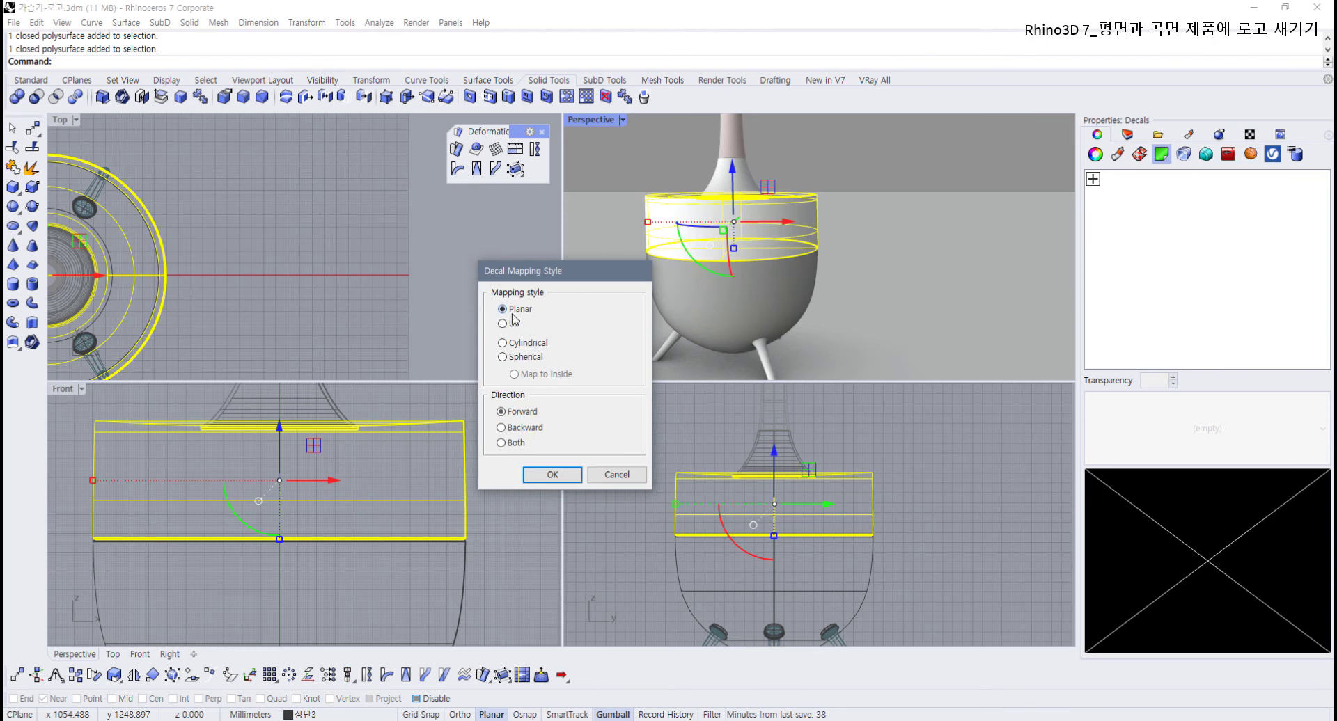
# Step: Map the decal as Planar with Forward direction and place its rectangle on the upper body in the Front view, at about X -20, Z 166
pyautogui.click(517, 308)
pyautogui.click(553, 476)
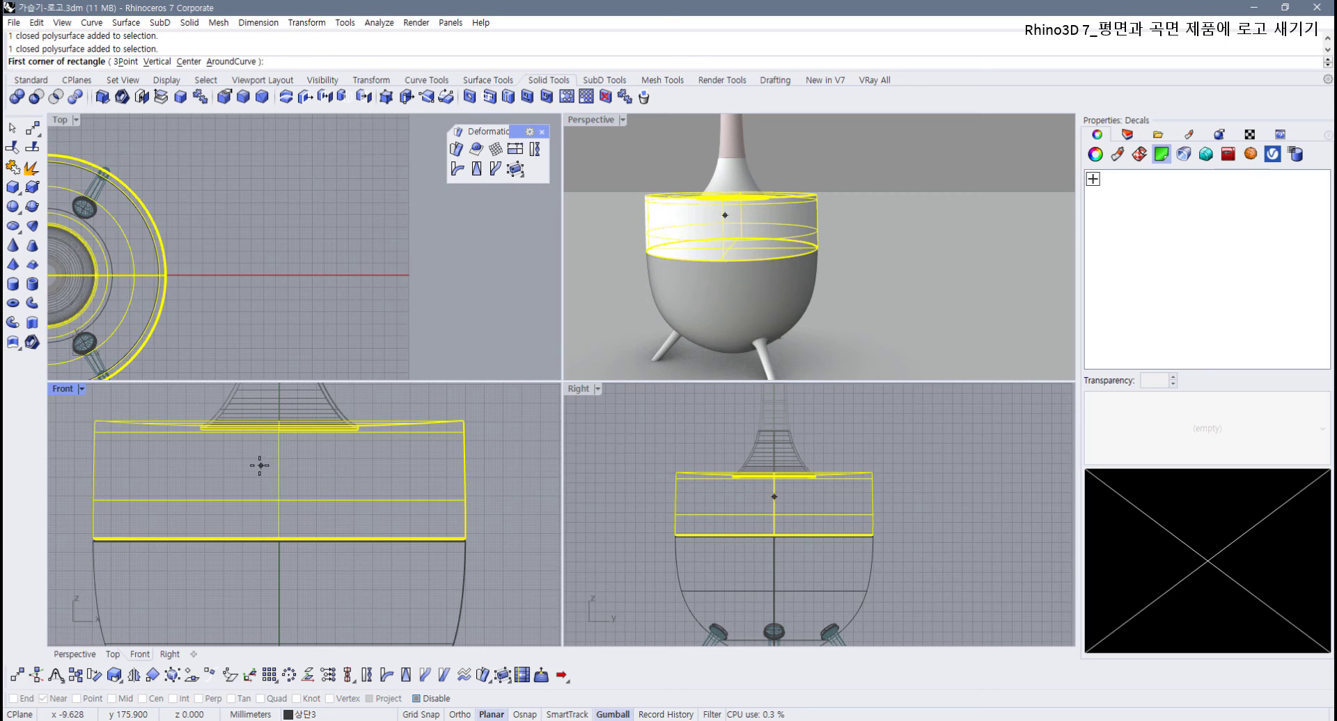
pyautogui.click(243, 460)
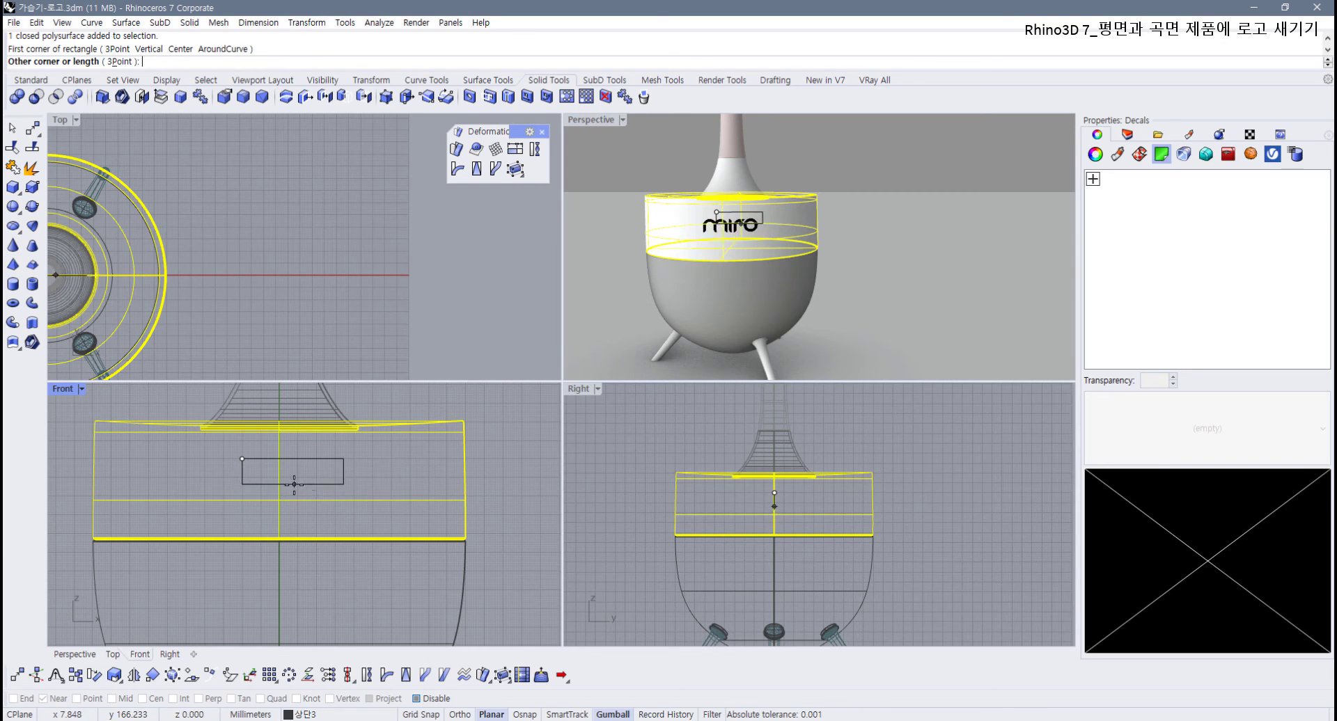
pyautogui.click(294, 485)
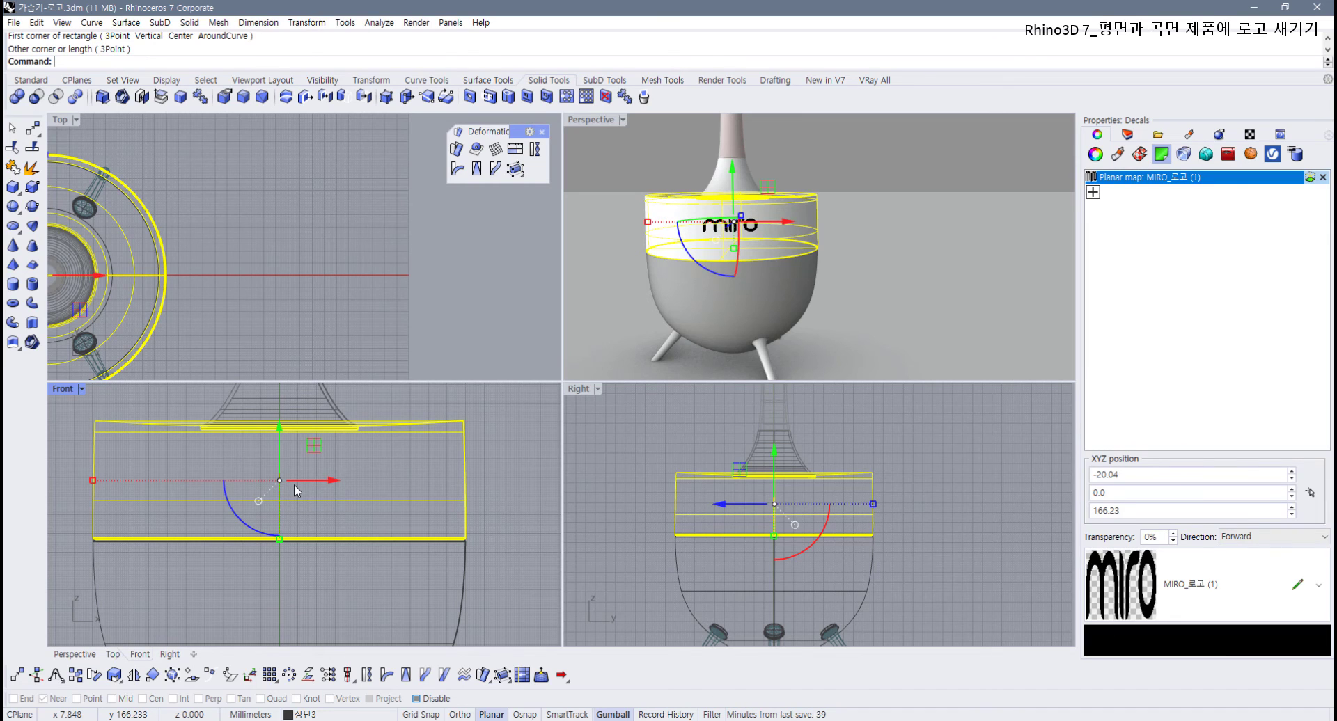
# Step: Set the Front viewport to Rendered display and inspect the miro logo on the body up close in Perspective
pyautogui.click(835, 270)
pyautogui.moveTo(835, 269); pyautogui.dragTo(775, 244, button='right')
pyautogui.click(81, 389)
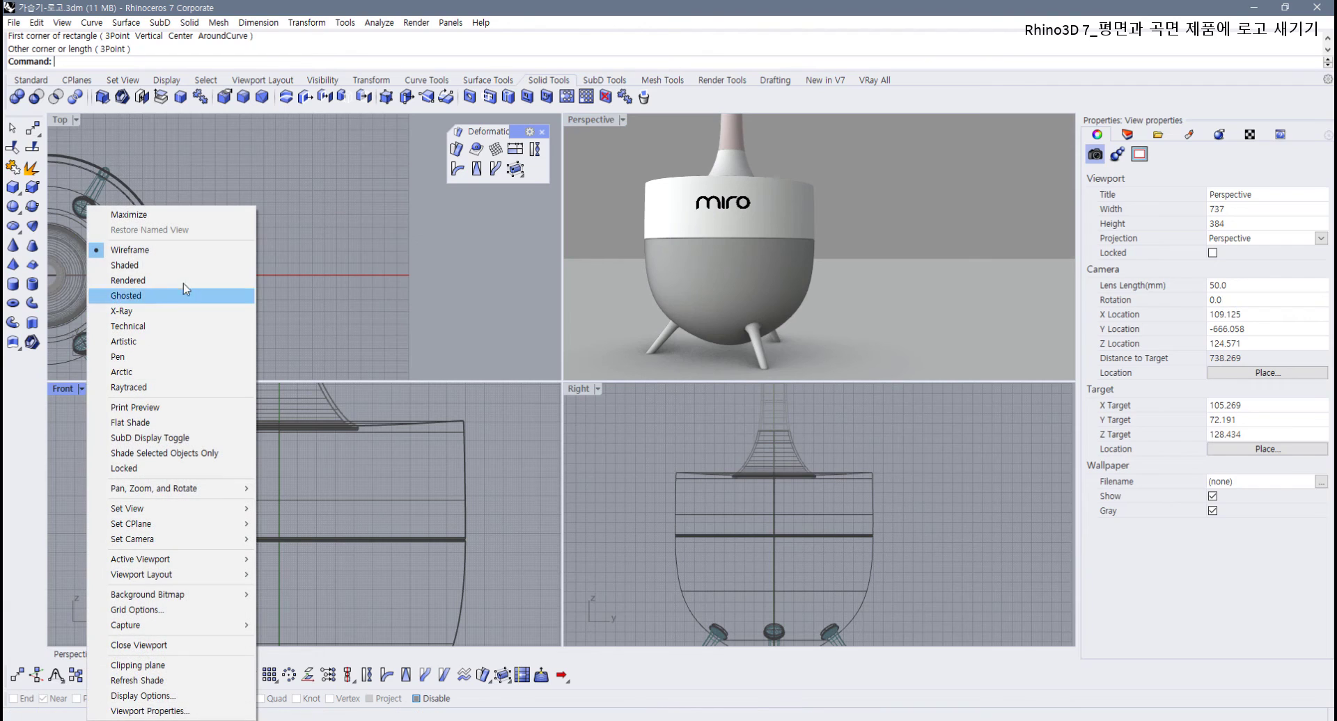
pyautogui.click(139, 282)
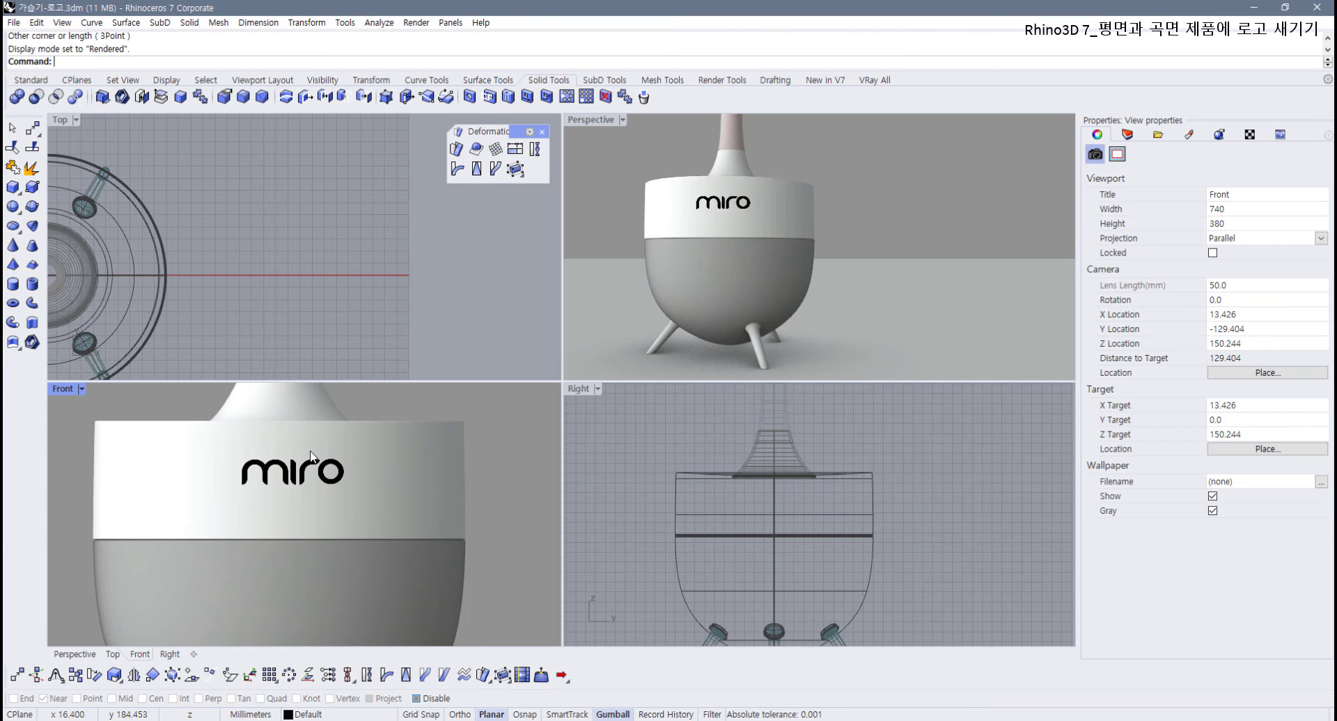
pyautogui.moveTo(683, 241); pyautogui.dragTo(723, 252, button='right')
pyautogui.scroll(3, 682, 240)
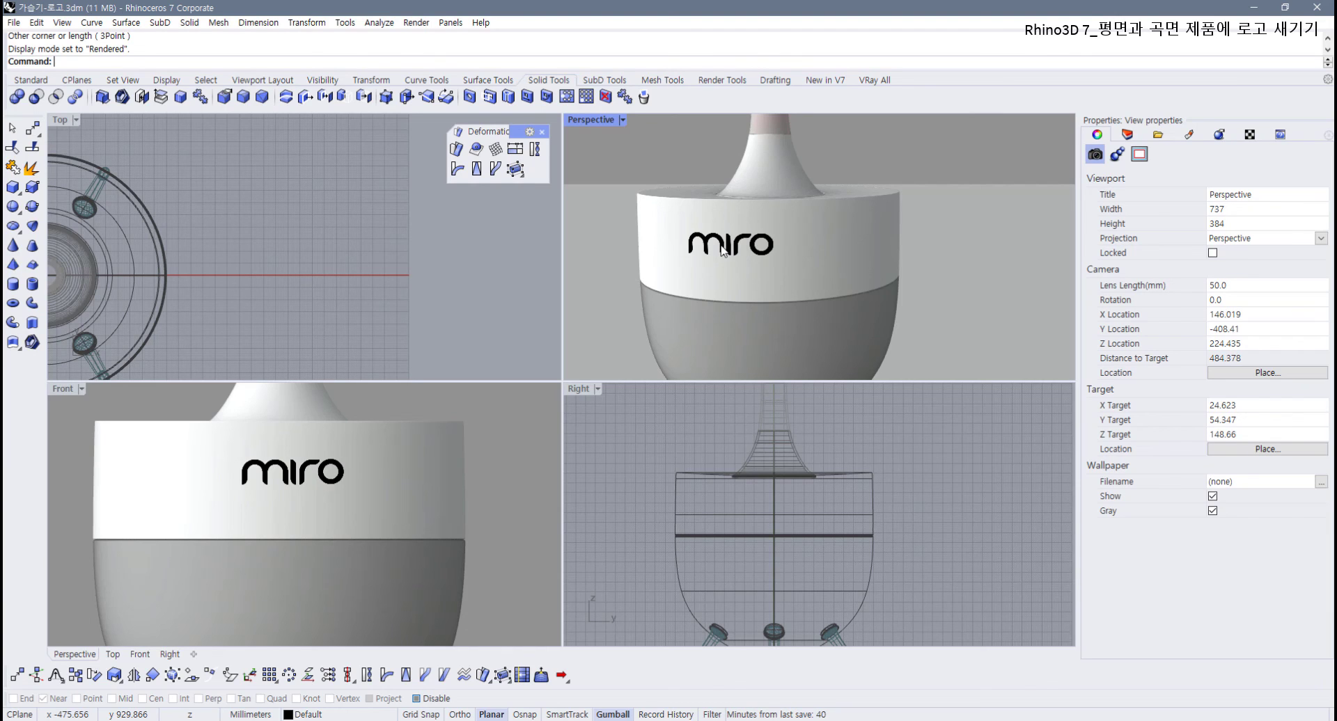
# Step: Reselect the upper body, show the planar miro decal's widget, and select that widget in the Right view
pyautogui.click(352, 474)
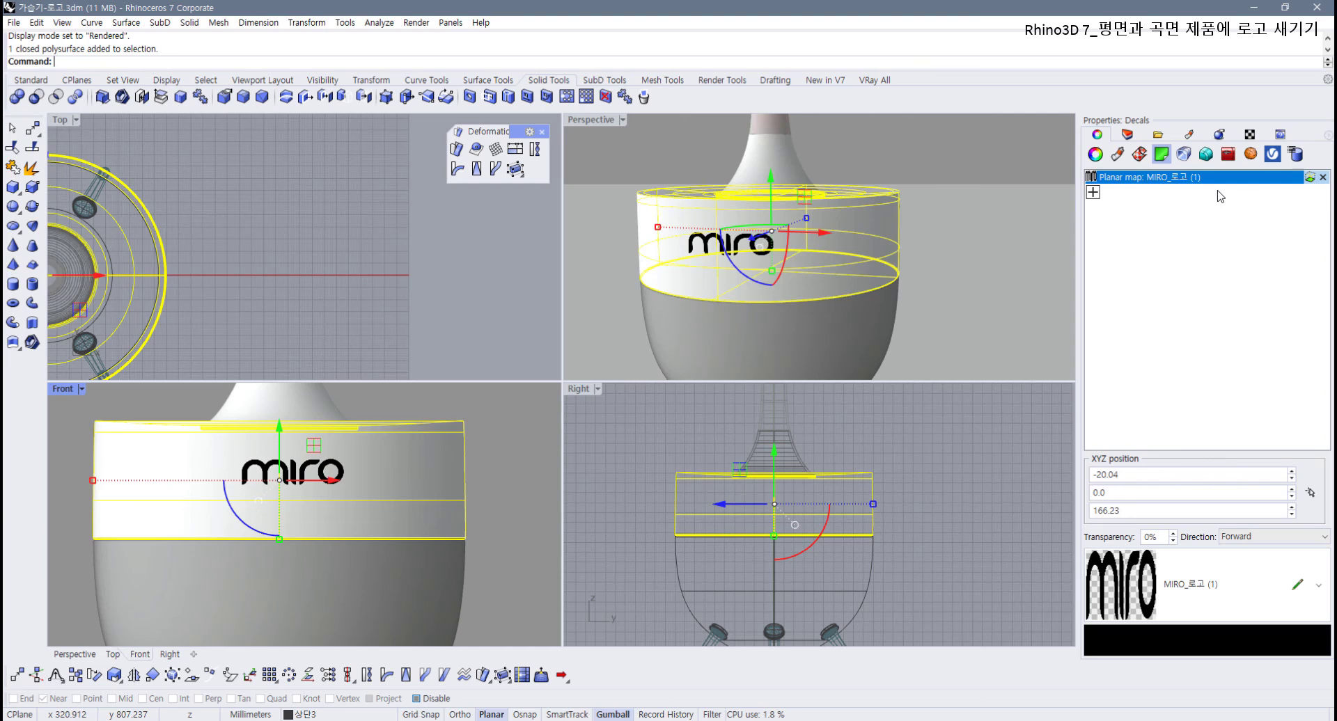
pyautogui.click(1310, 178)
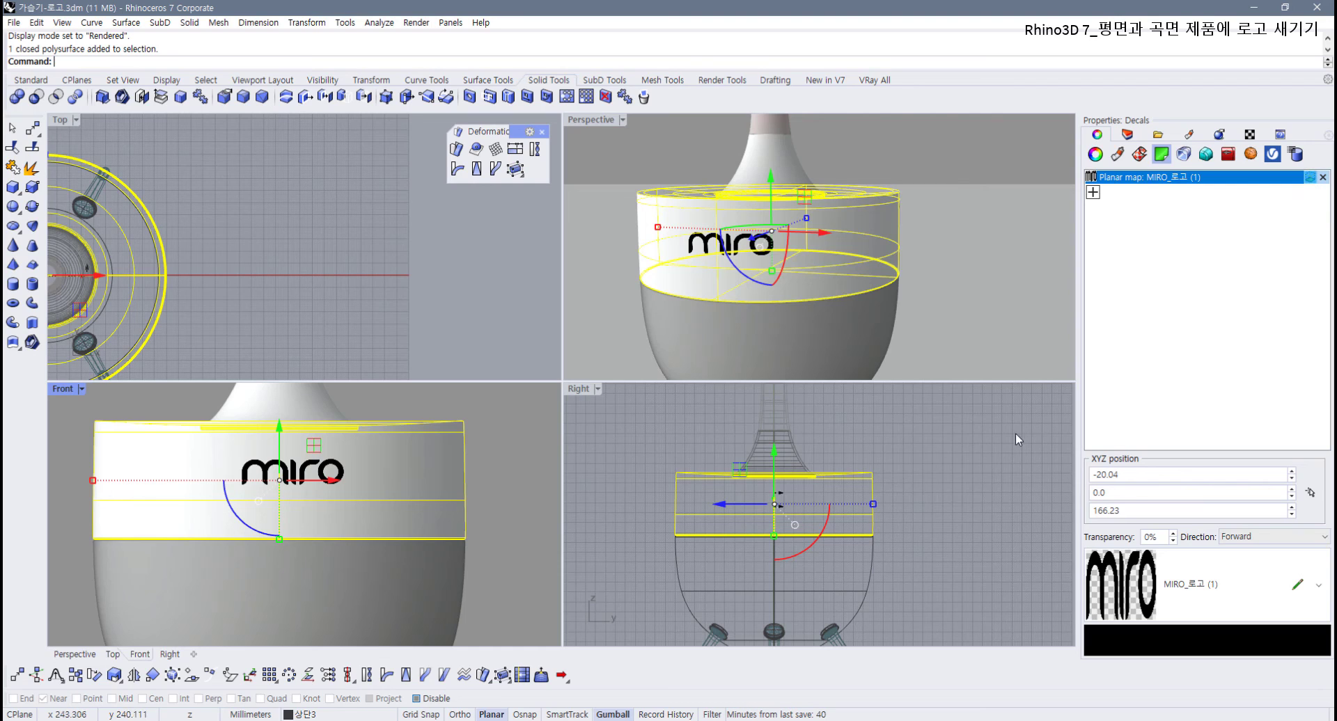
pyautogui.scroll(5, 791, 508)
pyautogui.moveTo(789, 469); pyautogui.dragTo(775, 504, button='right')
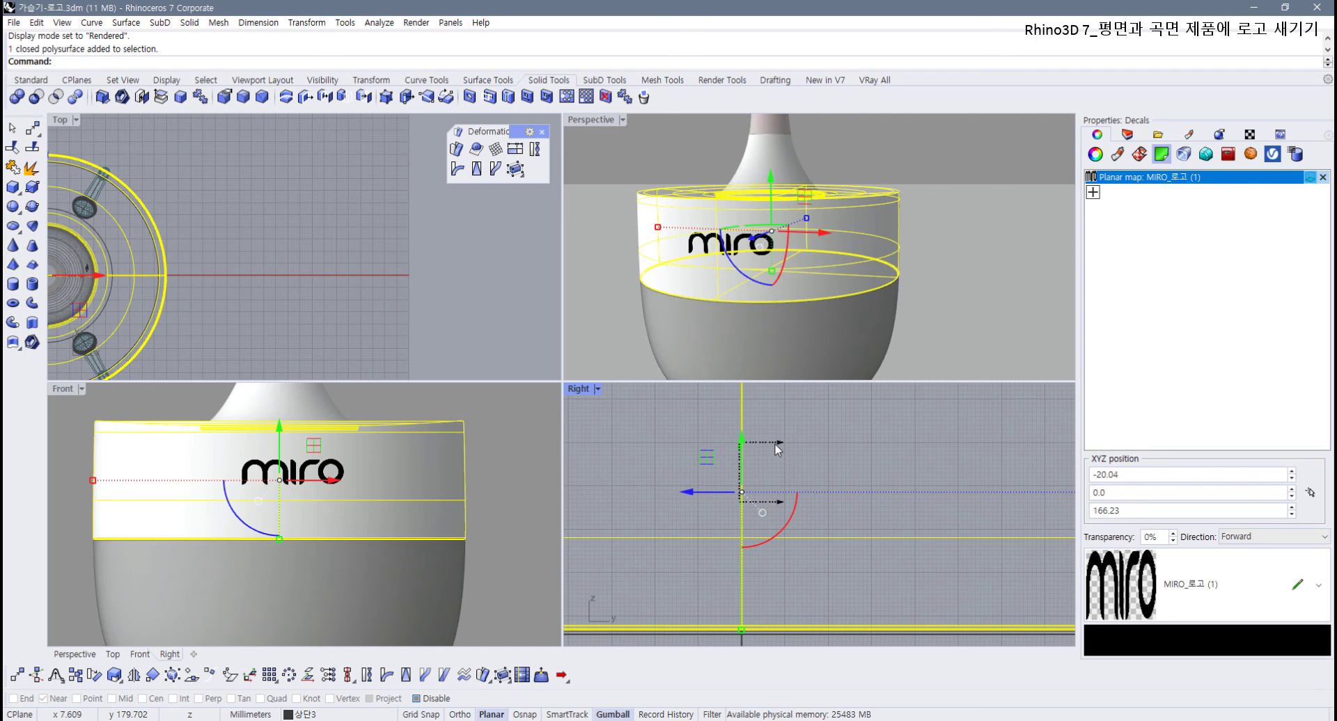
pyautogui.click(771, 446)
# Step: Move the miro decal left to about X -31 in the Front view and undo a trial rotation of it
pyautogui.moveTo(352, 537); pyautogui.dragTo(228, 489, button='right')
pyautogui.moveTo(368, 500); pyautogui.dragTo(345, 502)
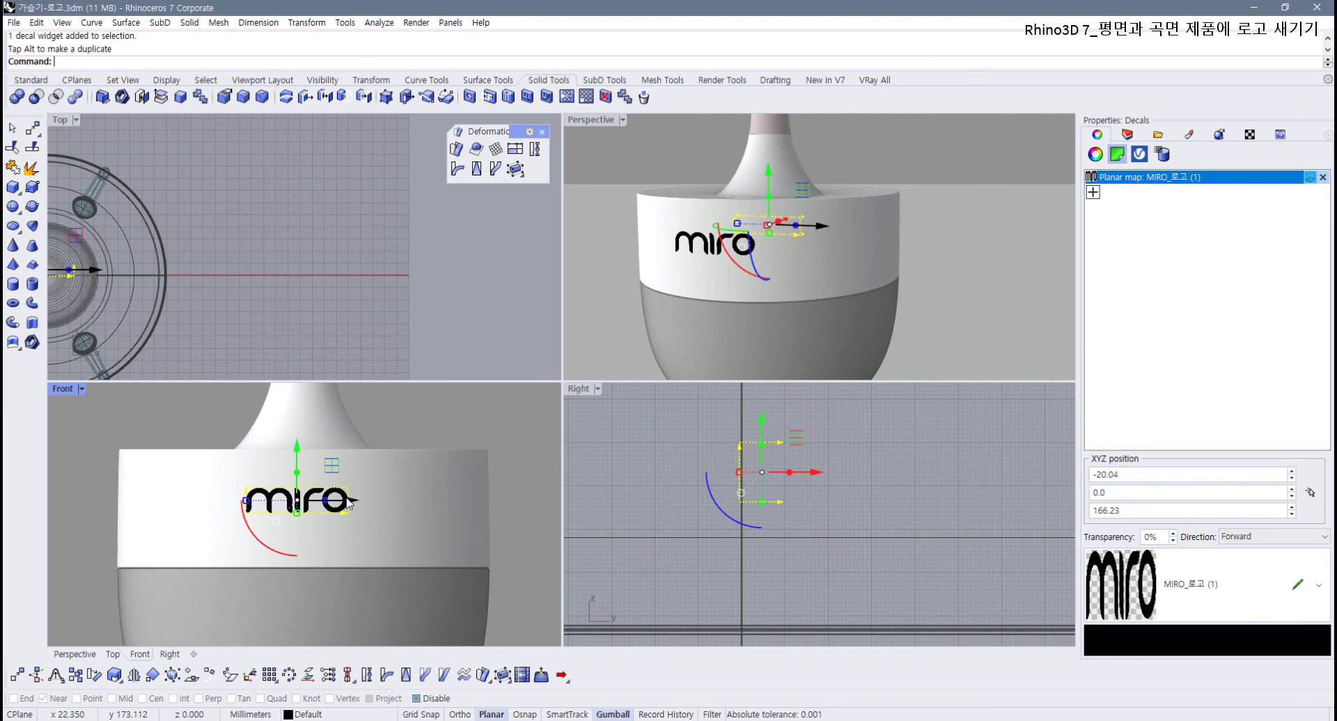
pyautogui.moveTo(296, 554); pyautogui.dragTo(406, 596)
pyautogui.hotkey('ctrl', 'z')
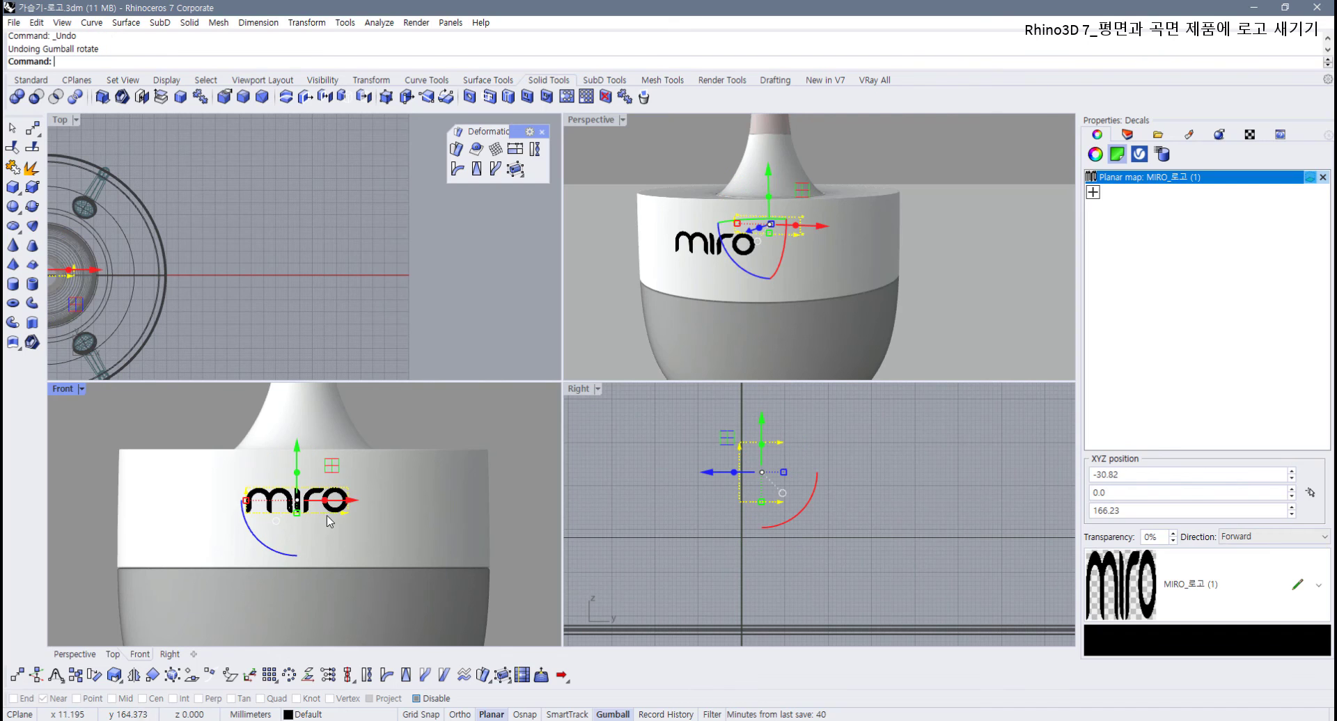
# Step: Scale the miro decal up uniformly in the Front view with the gumball
pyautogui.moveTo(246, 504)
pyautogui.mouseDown()
pyautogui.moveTo(259, 508)
pyautogui.moveTo(233, 501)
pyautogui.mouseUp()
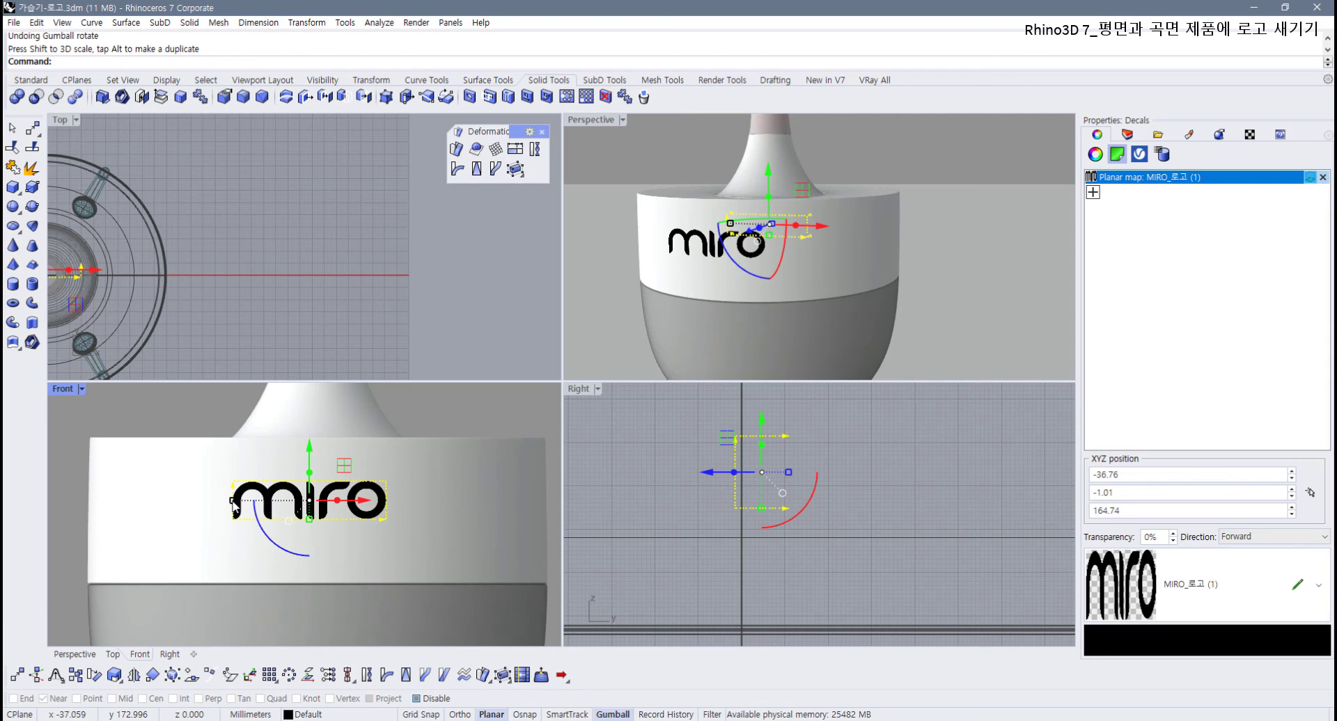
pyautogui.scroll(1, 235, 506)
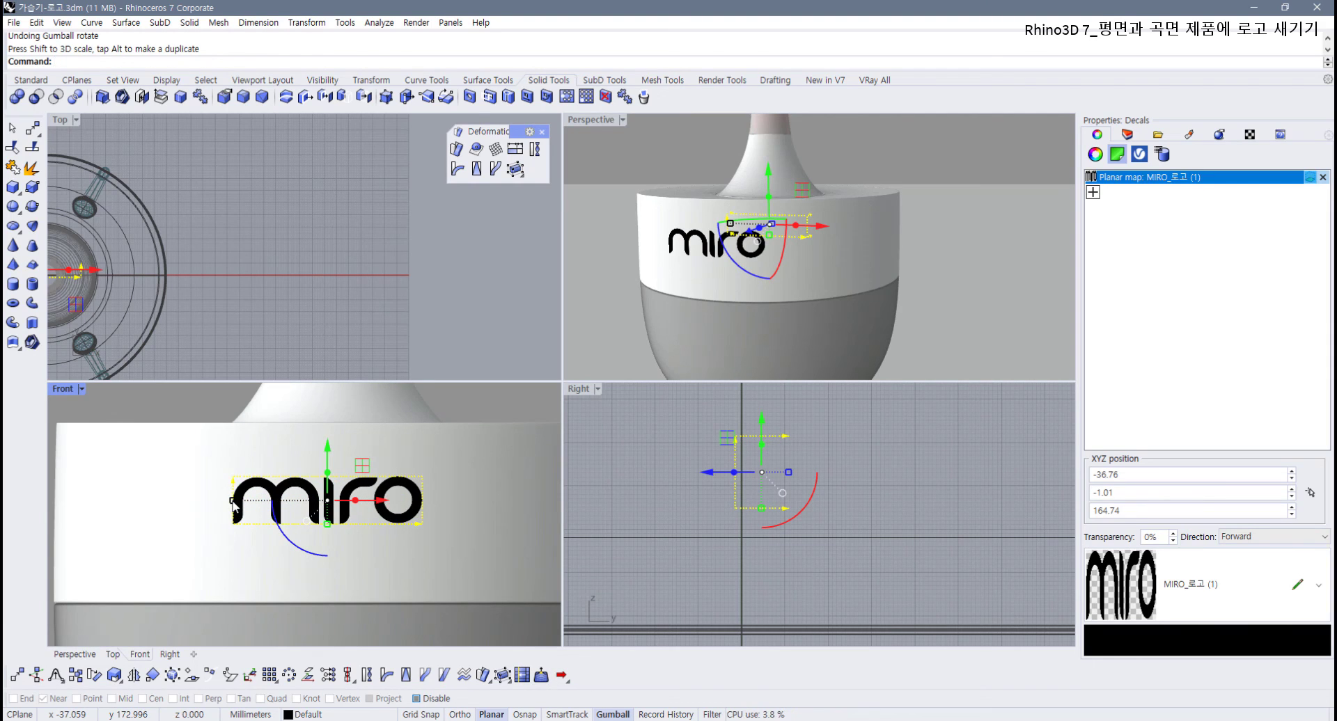
# Step: Scale the miro decal down slightly in the Front view and move it to about X -30, Z 167.5
pyautogui.moveTo(234, 503)
pyautogui.mouseDown()
pyautogui.moveTo(209, 503)
pyautogui.moveTo(249, 500)
pyautogui.mouseUp()
pyautogui.moveTo(335, 501); pyautogui.dragTo(340, 498)
pyautogui.scroll(-2, 348, 522)
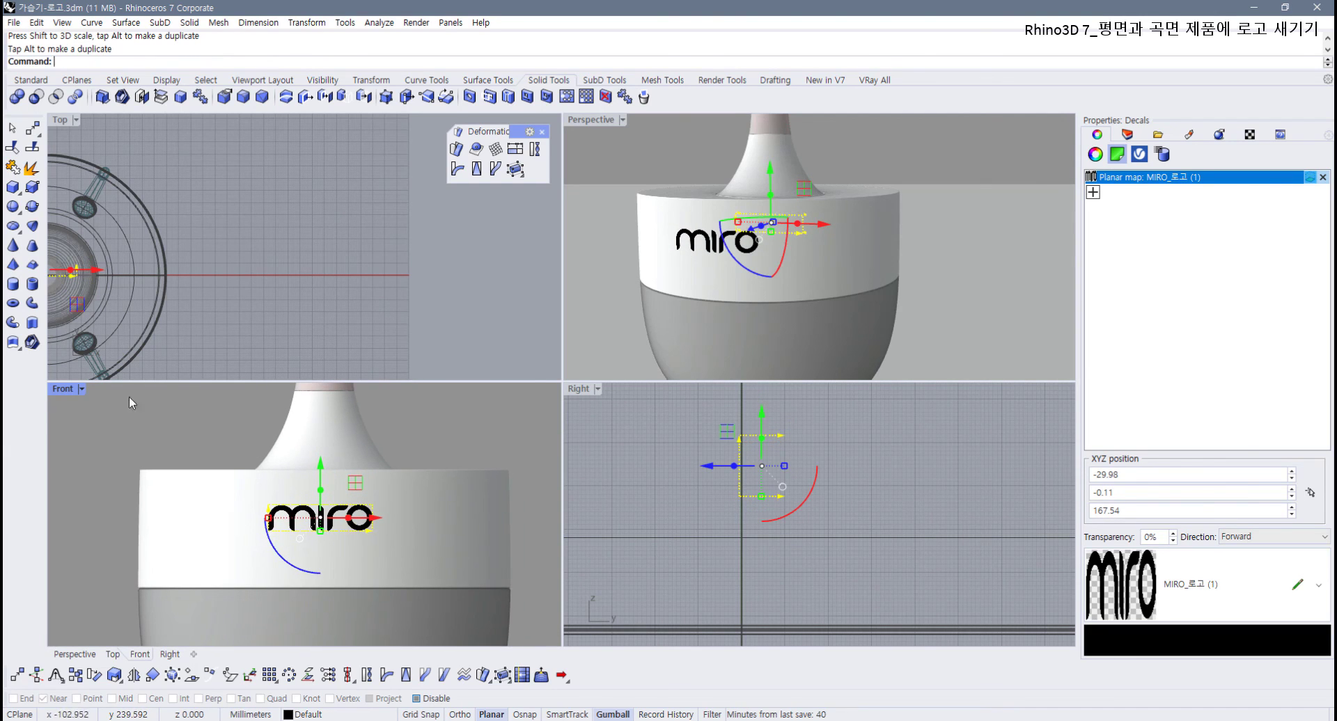
# Step: Switch the viewports to Wireframe display and move the miro decal to about X -27.9, Z 168.7, centred on the body in Front
pyautogui.hotkey('ctrl', 'alt', 's')
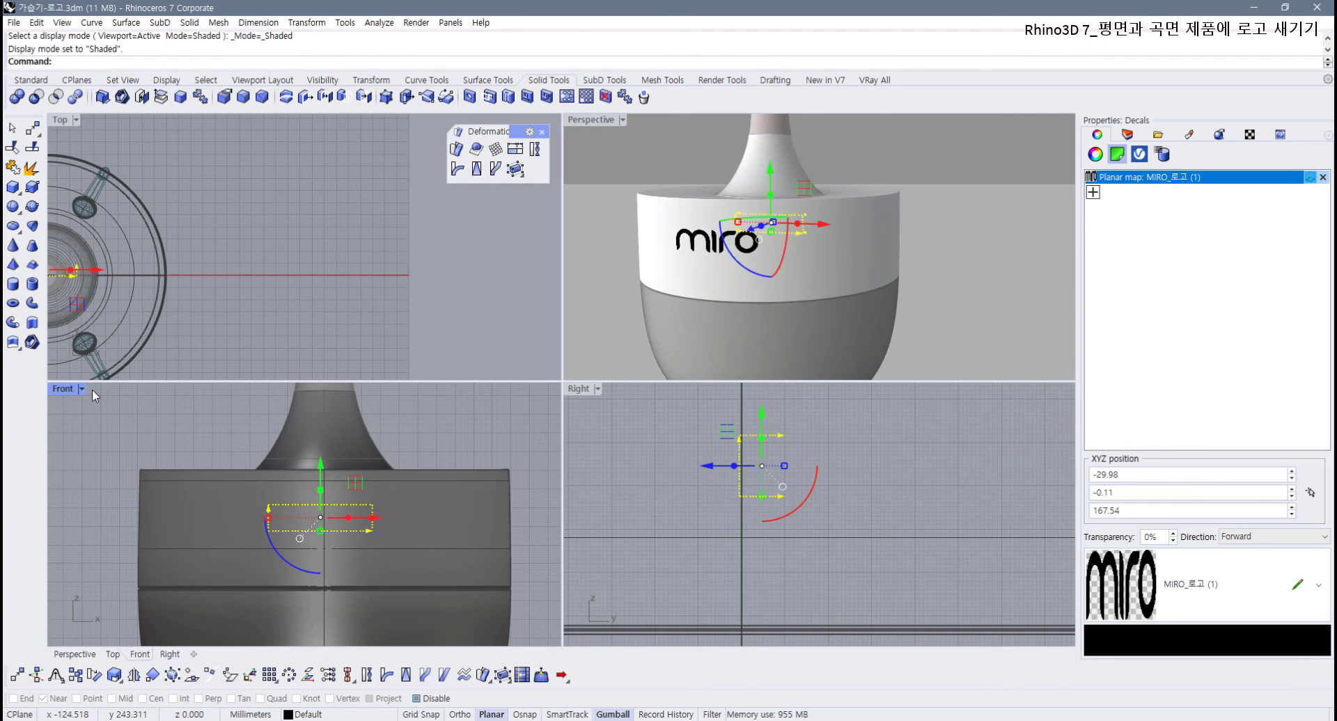
pyautogui.hotkey('ctrl', 'alt', 'w')
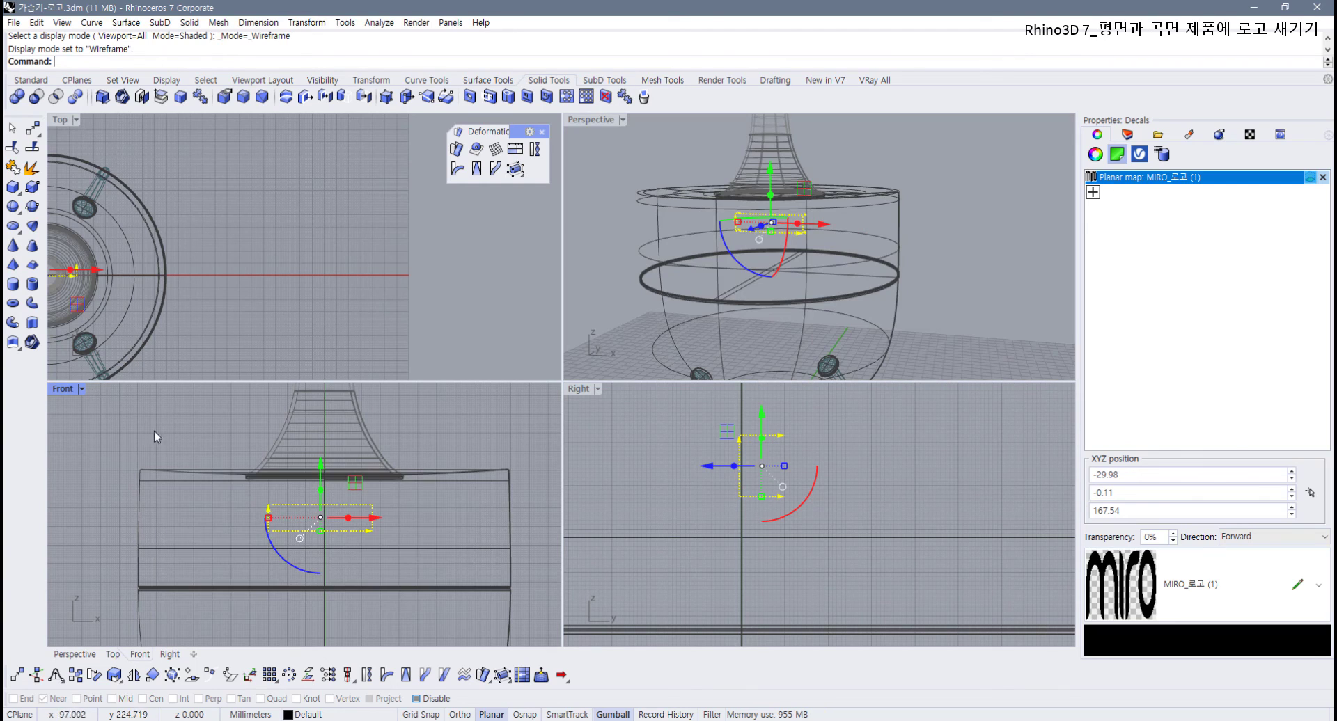
pyautogui.click(86, 391)
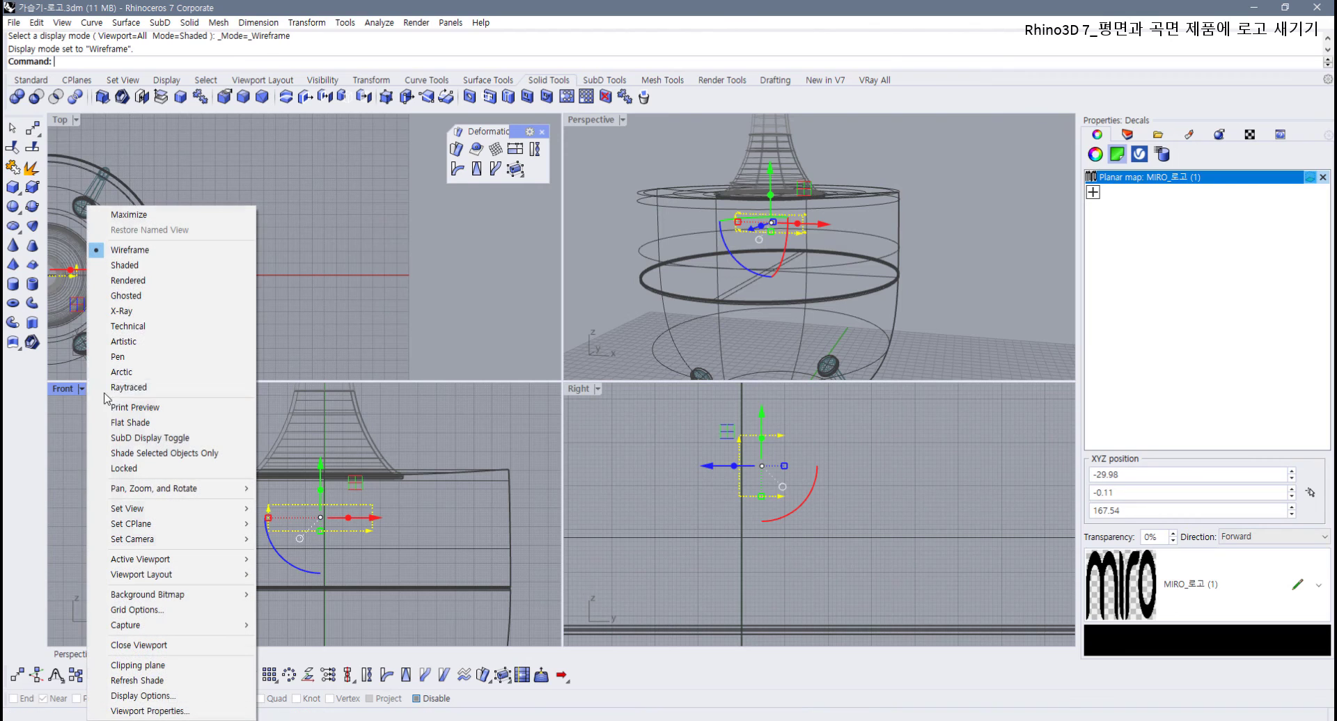
pyautogui.click(149, 252)
pyautogui.scroll(2, 363, 500)
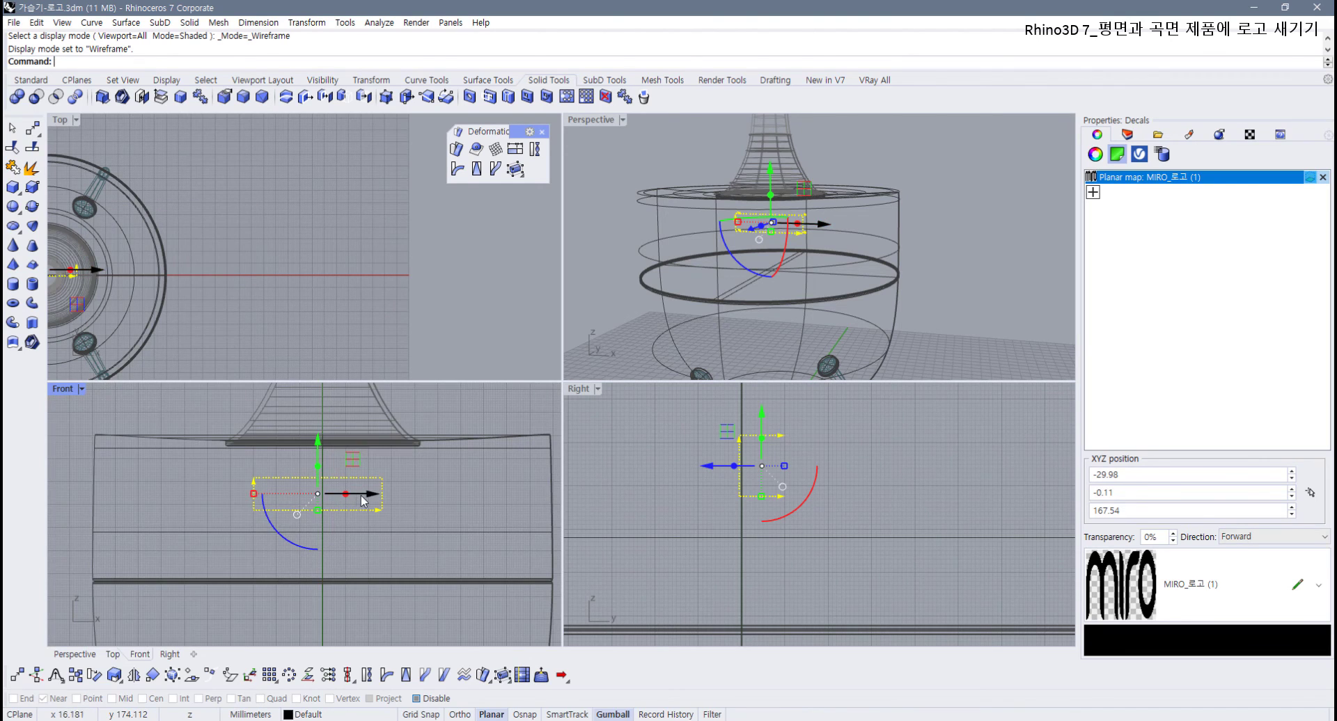
pyautogui.moveTo(363, 500); pyautogui.dragTo(330, 463)
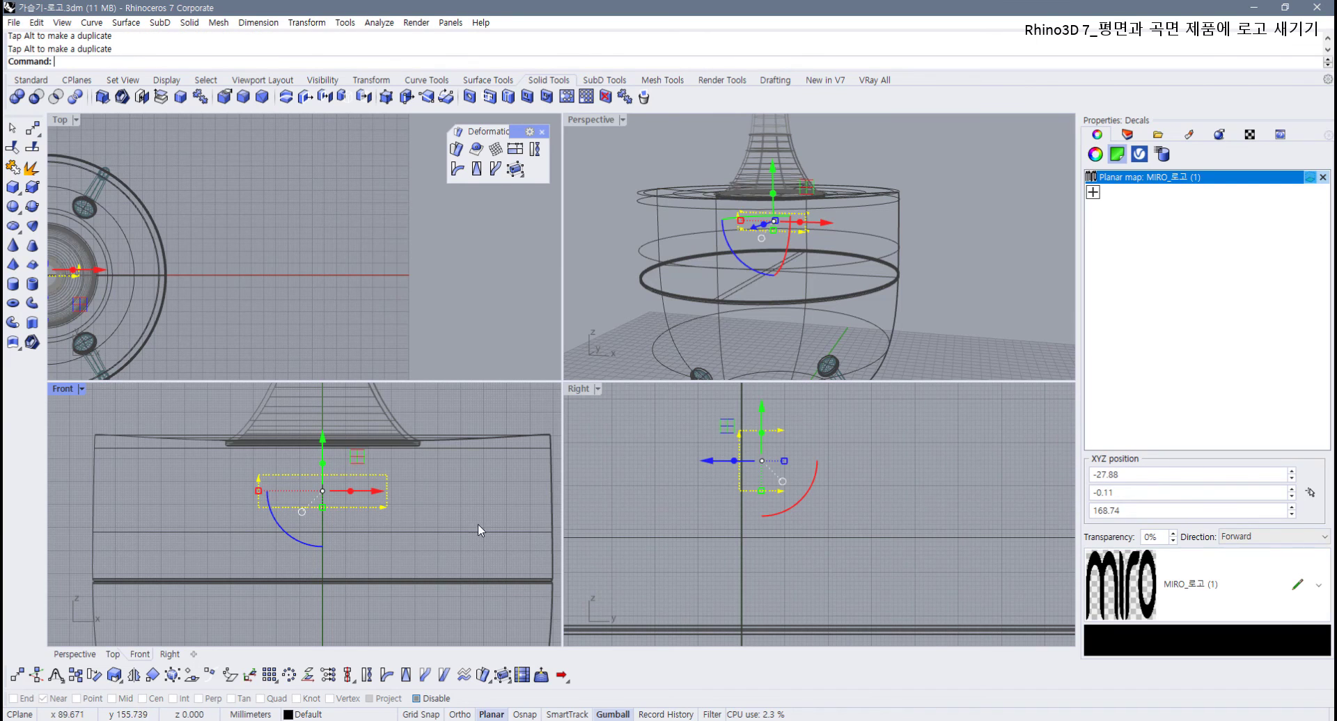
# Step: Return the Front viewport to Rendered display and select the upper body
pyautogui.click(82, 389)
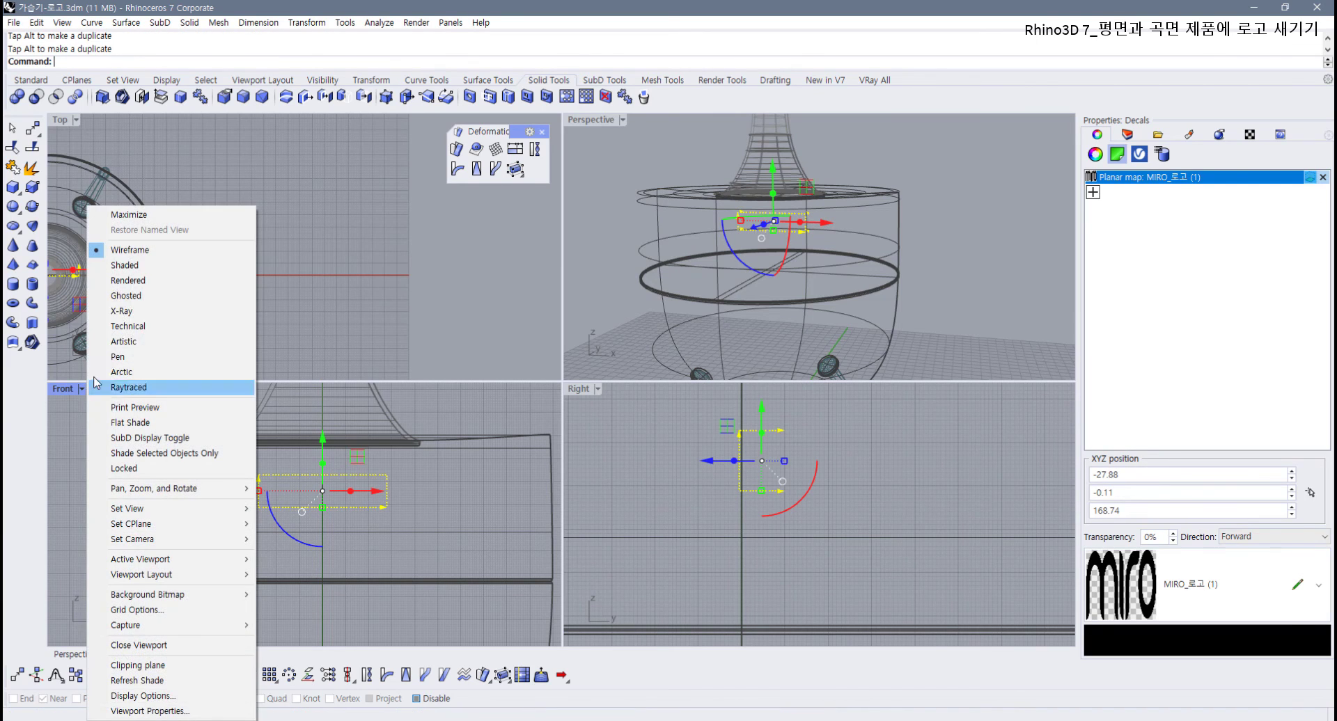
pyautogui.click(137, 282)
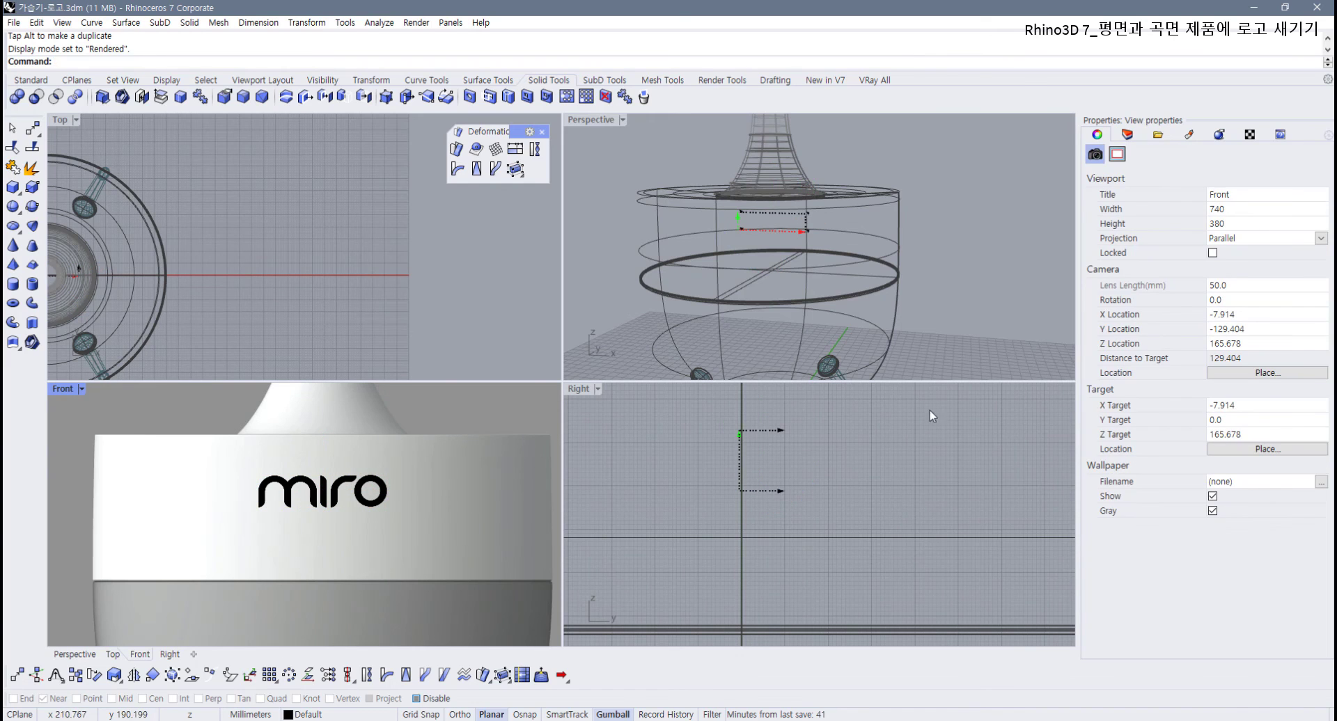
pyautogui.click(540, 524)
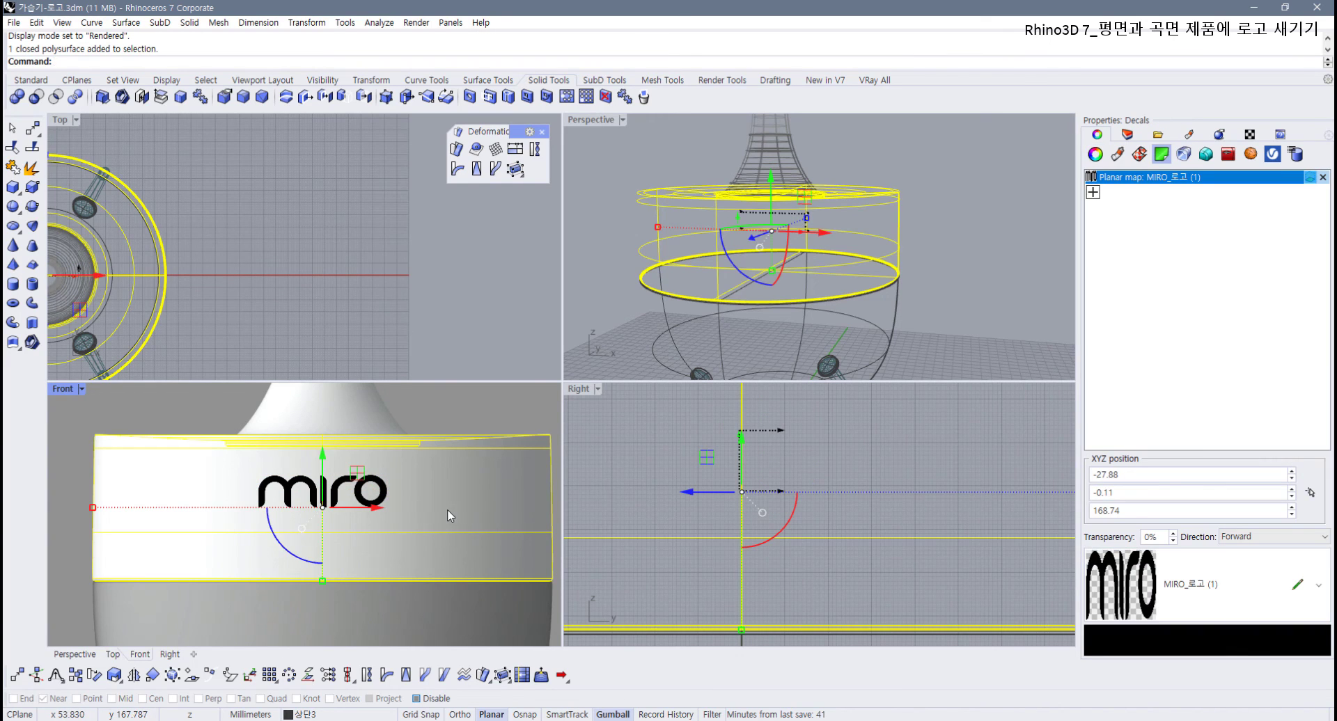
pyautogui.click(1093, 200)
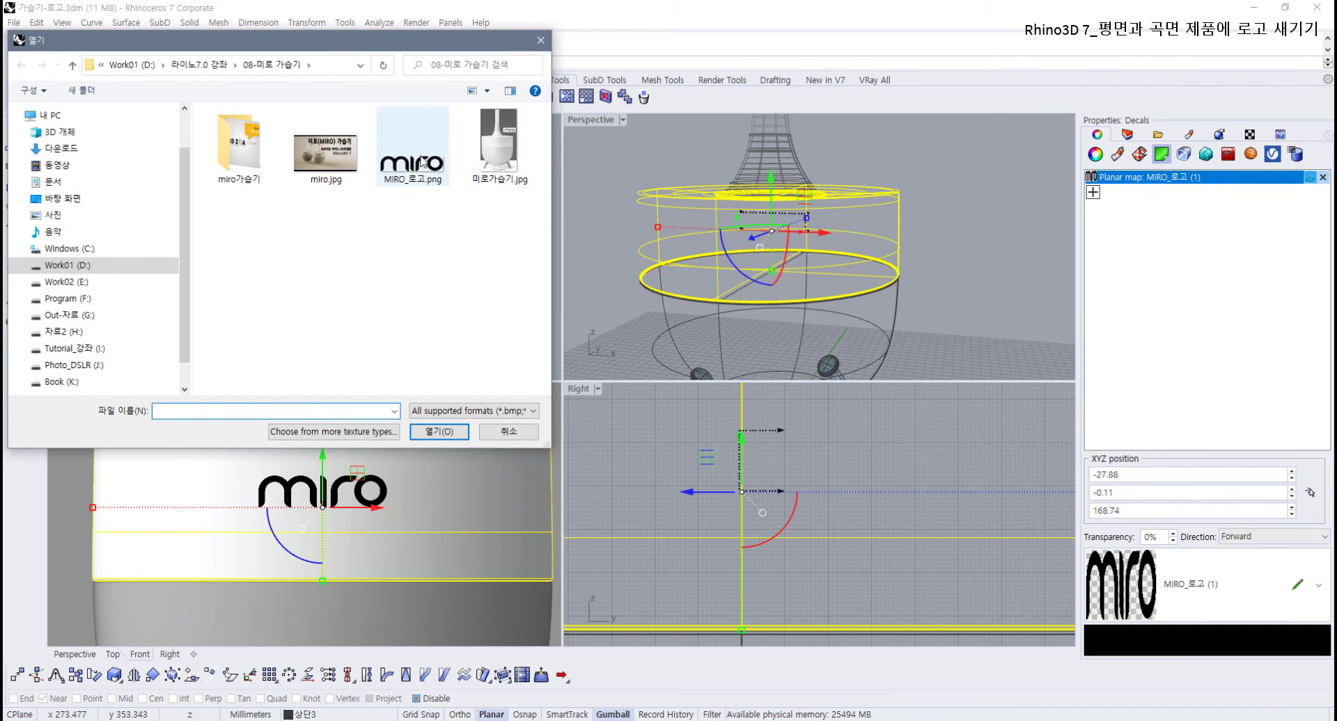
pyautogui.click(414, 170)
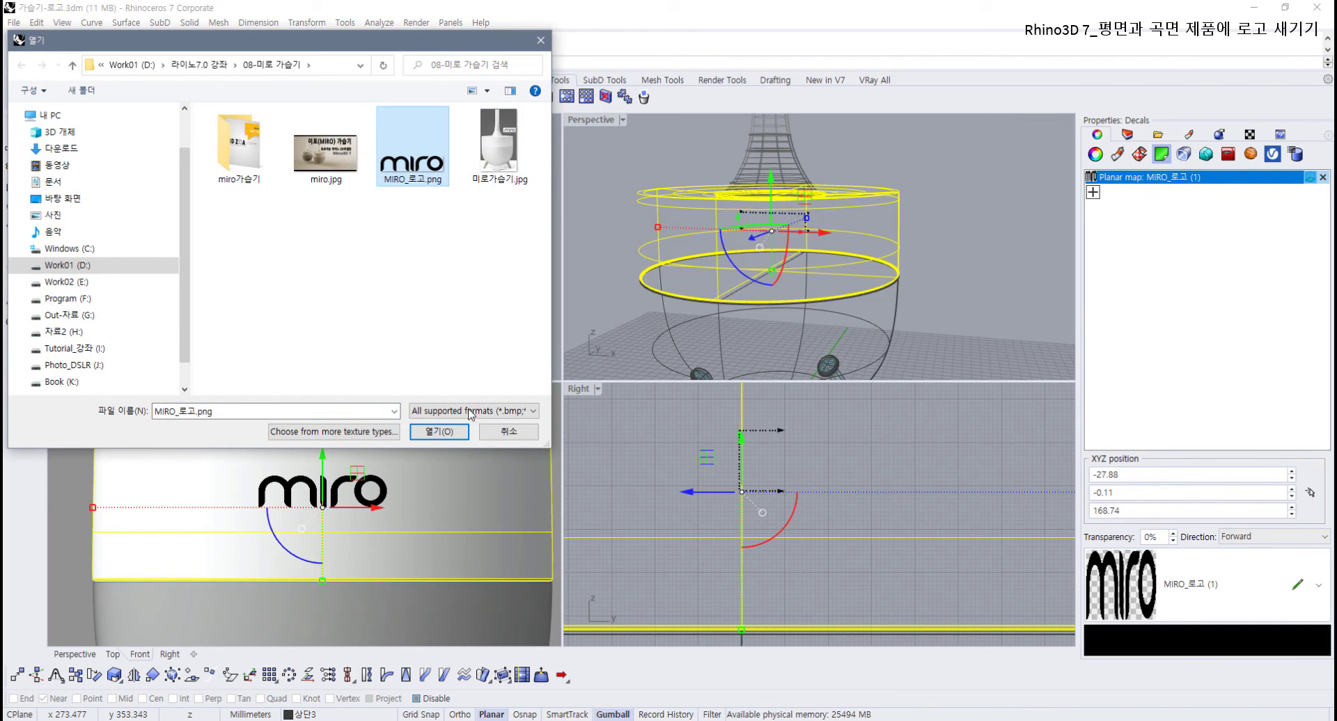
pyautogui.click(461, 435)
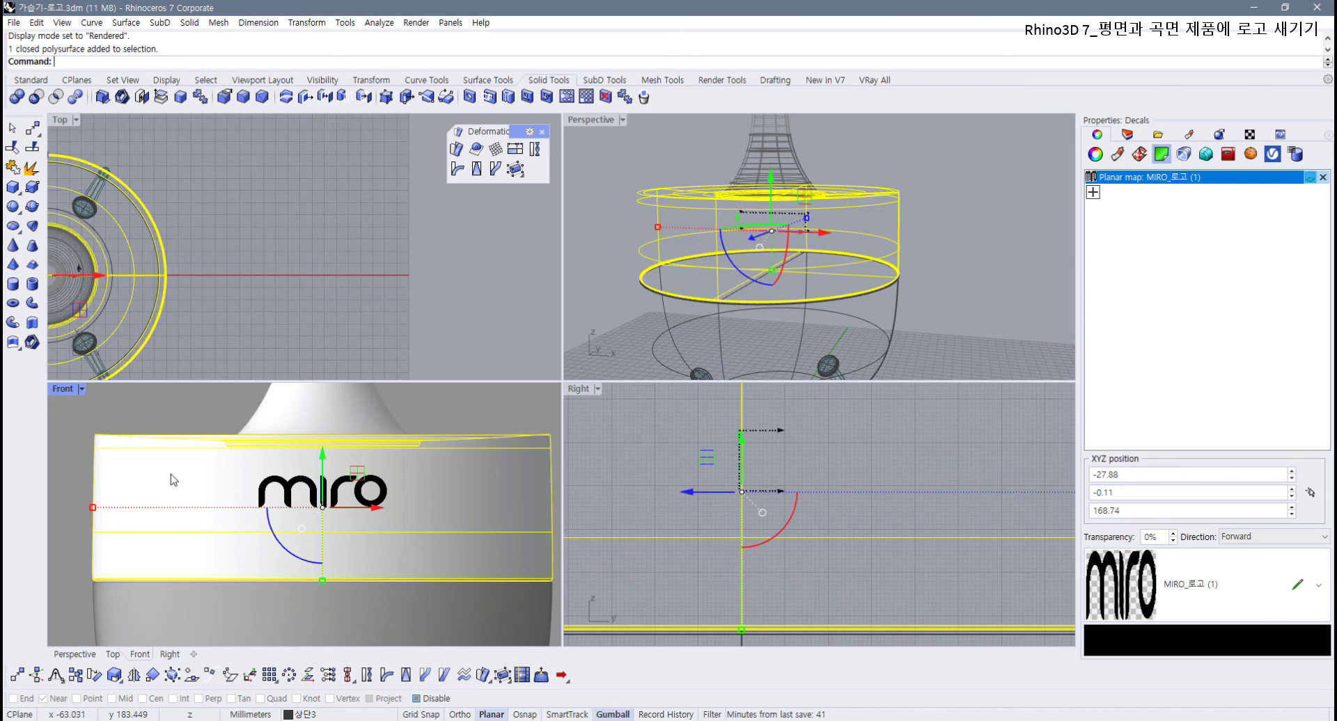
# Step: Nudge the miro decal's X position to -27.58
pyautogui.moveTo(250, 487); pyautogui.dragTo(268, 483, button='right')
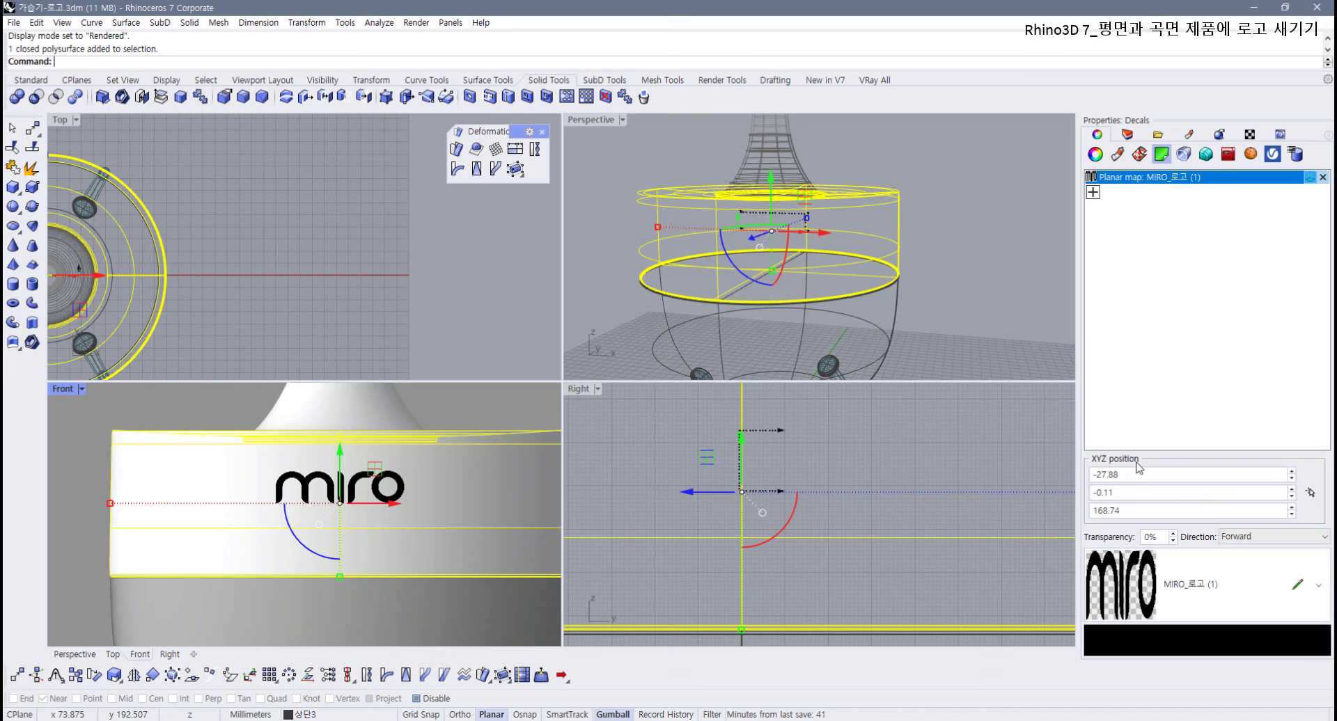
pyautogui.scroll(4, 1293, 480)
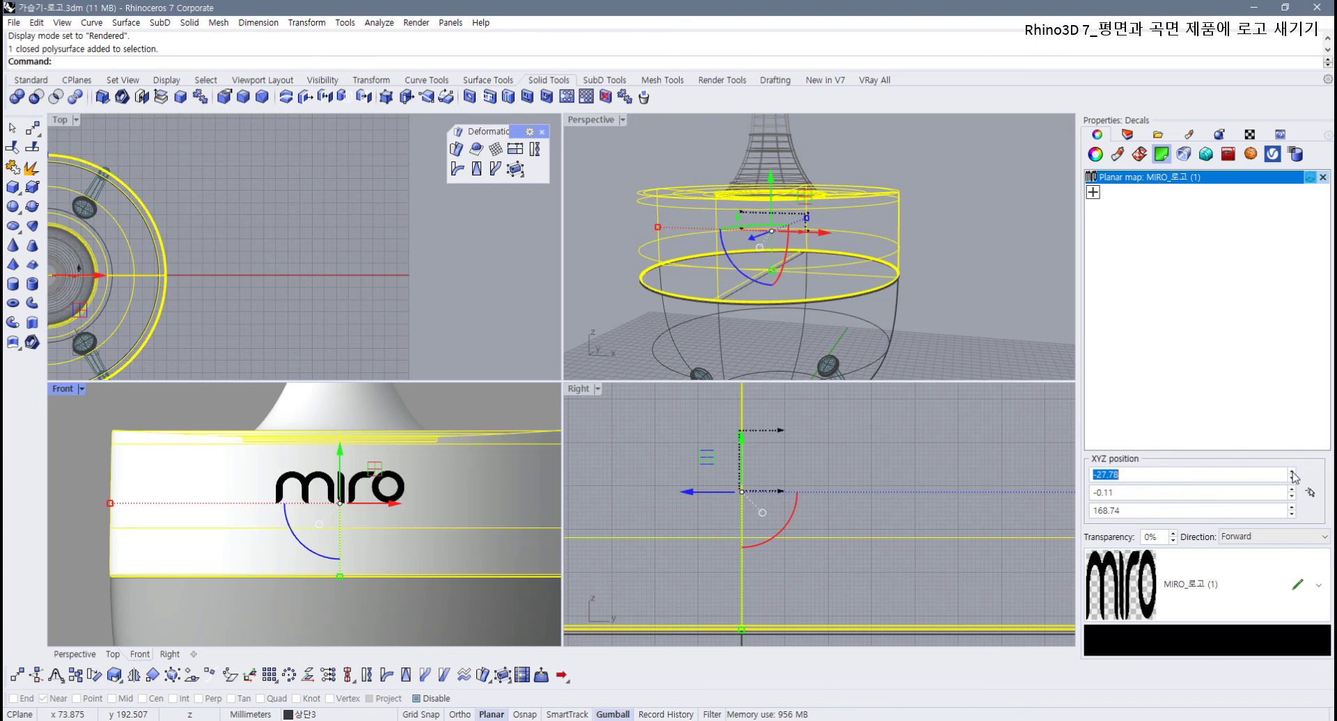
pyautogui.scroll(-1, 1292, 481)
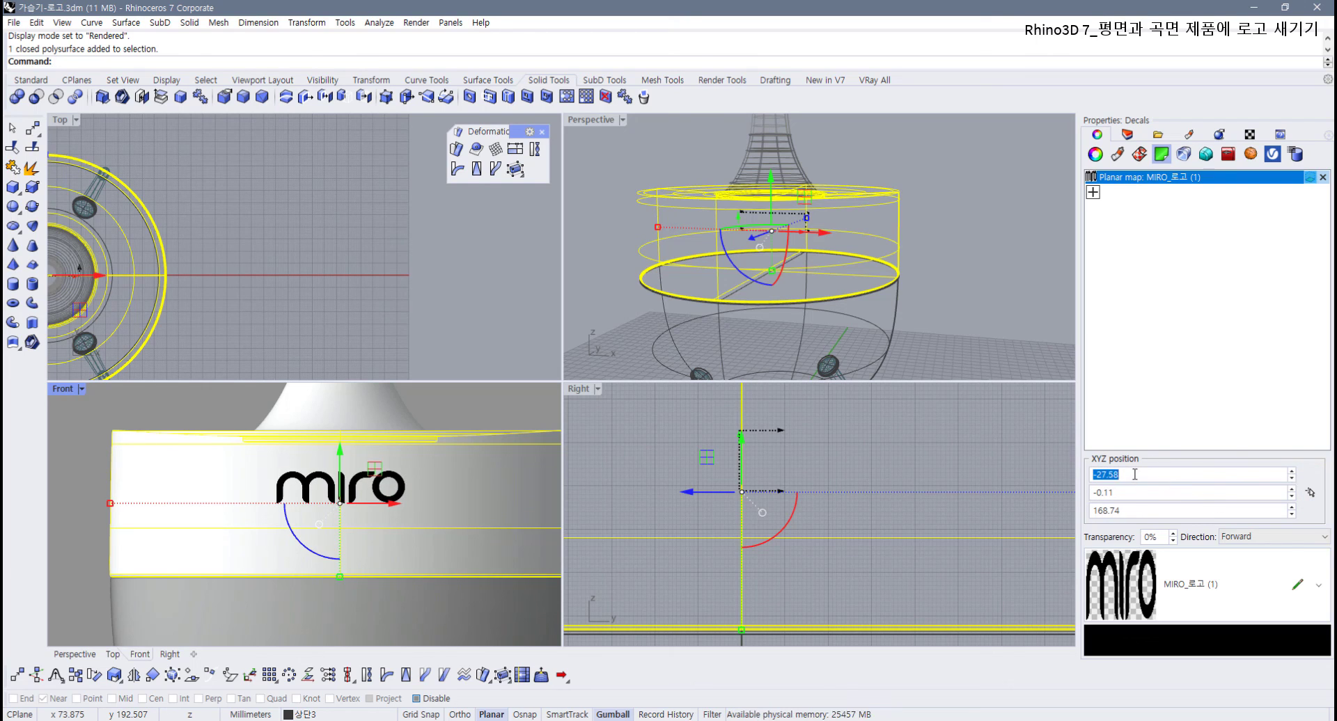
pyautogui.click(1128, 499)
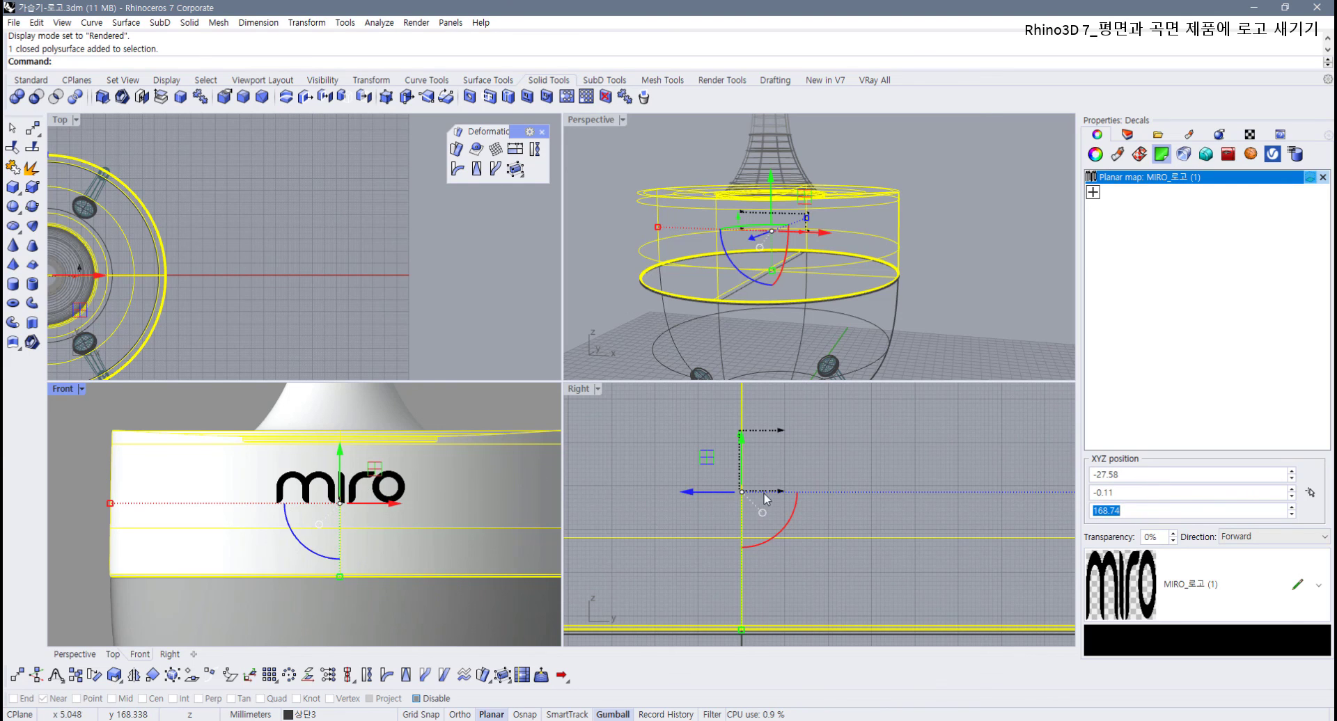
# Step: Pick several positions for the miro decal in the Front view, finishing at about X -34.7, Z 172.3
pyautogui.scroll(-5, 843, 482)
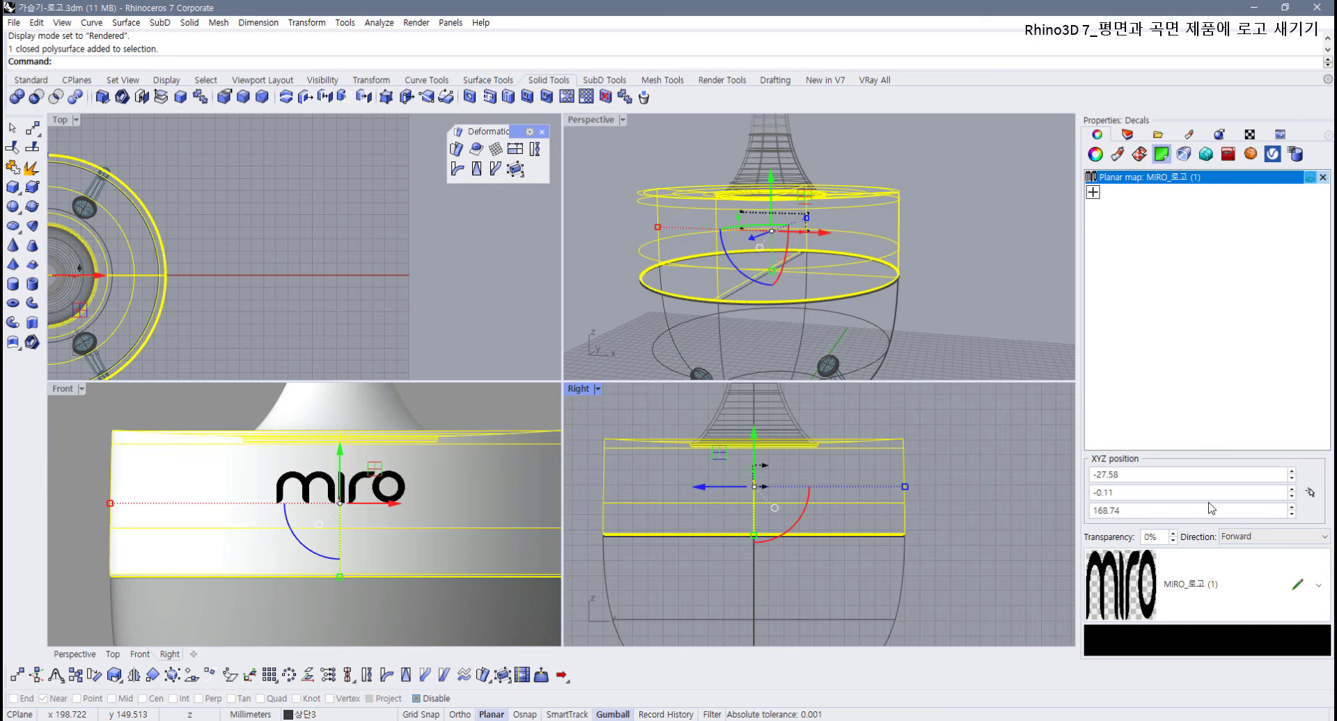
pyautogui.click(1311, 493)
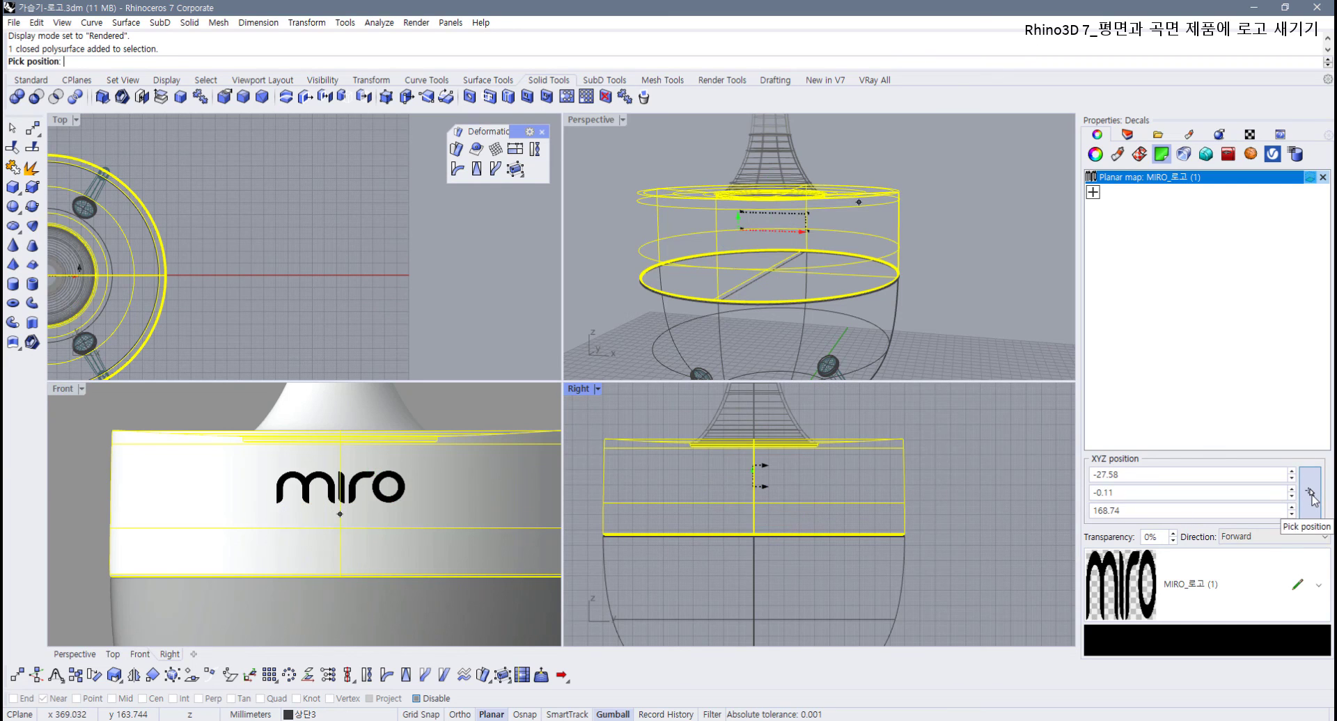
pyautogui.click(463, 488)
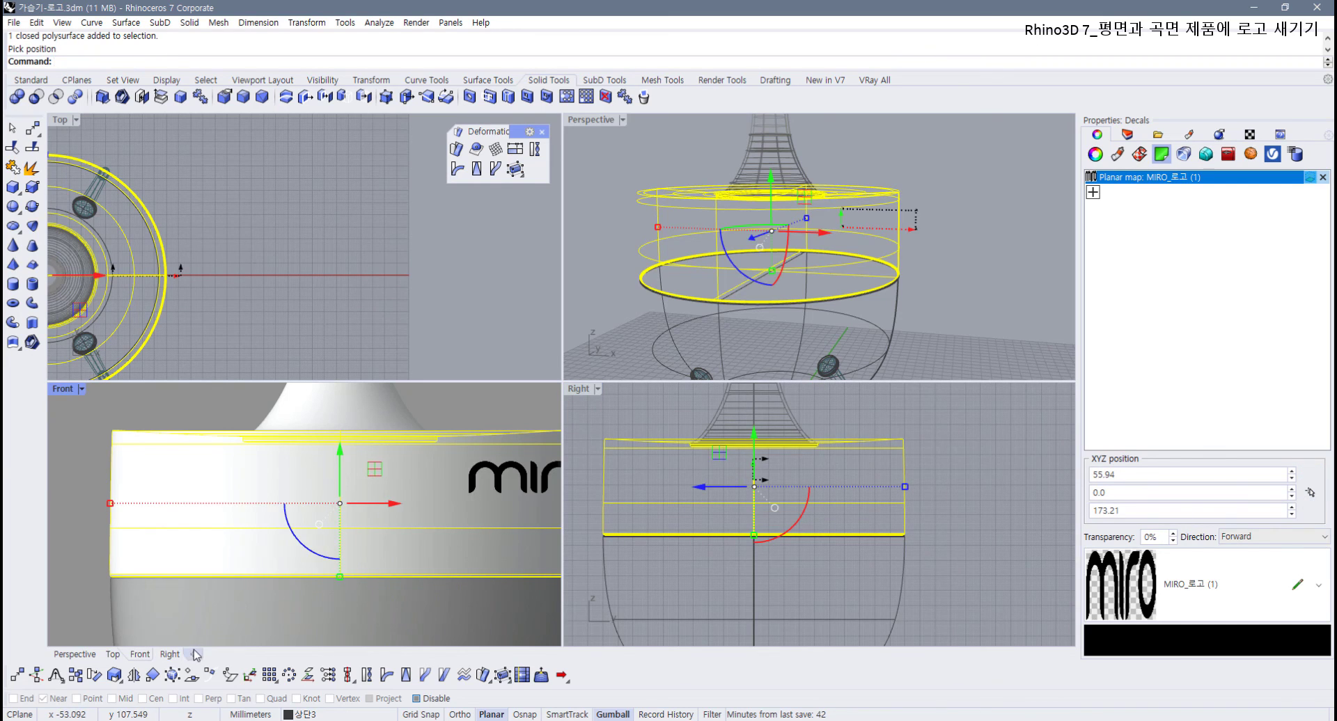
pyautogui.click(1311, 492)
pyautogui.click(346, 499)
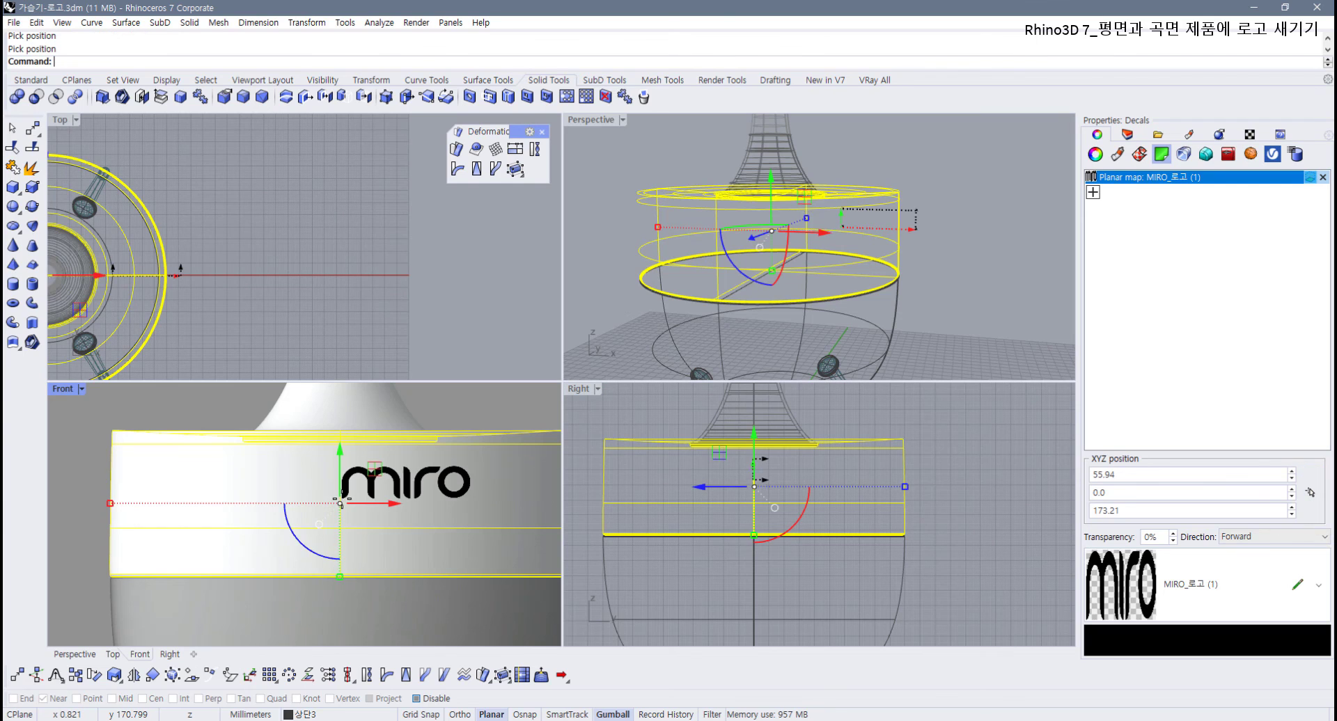
pyautogui.click(1311, 493)
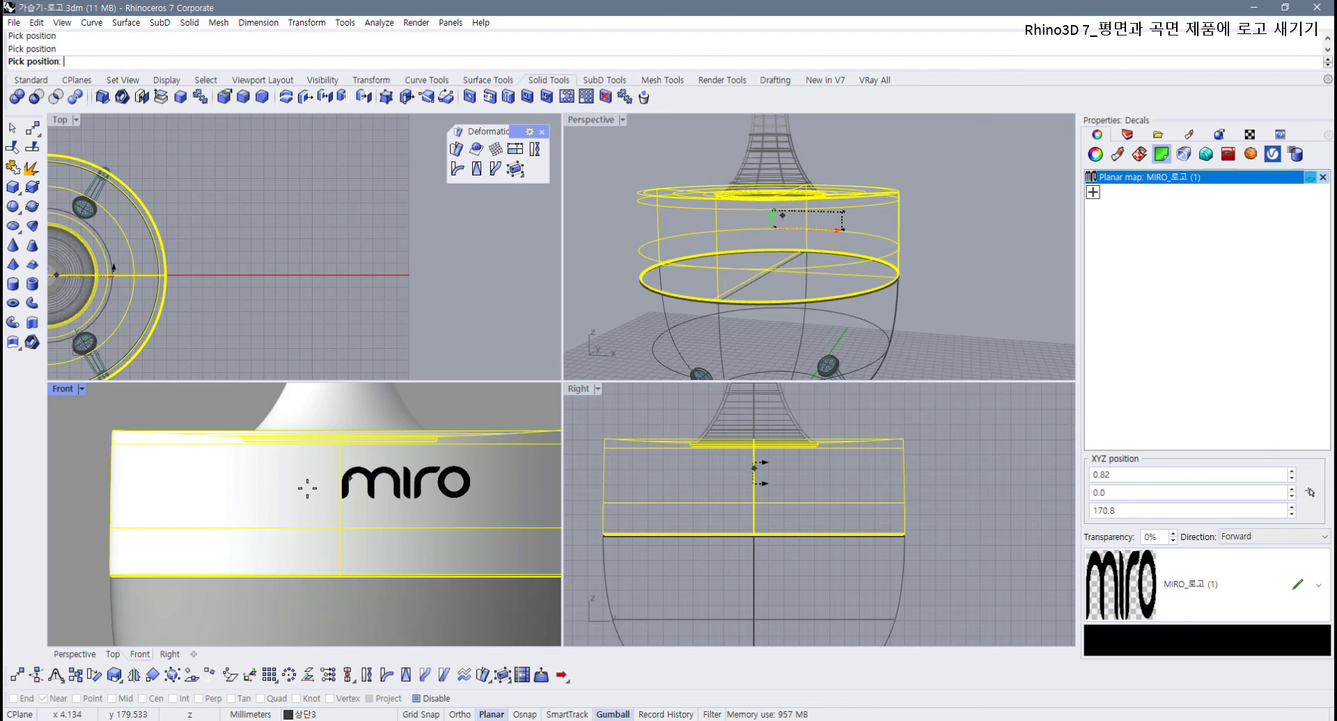
pyautogui.click(271, 513)
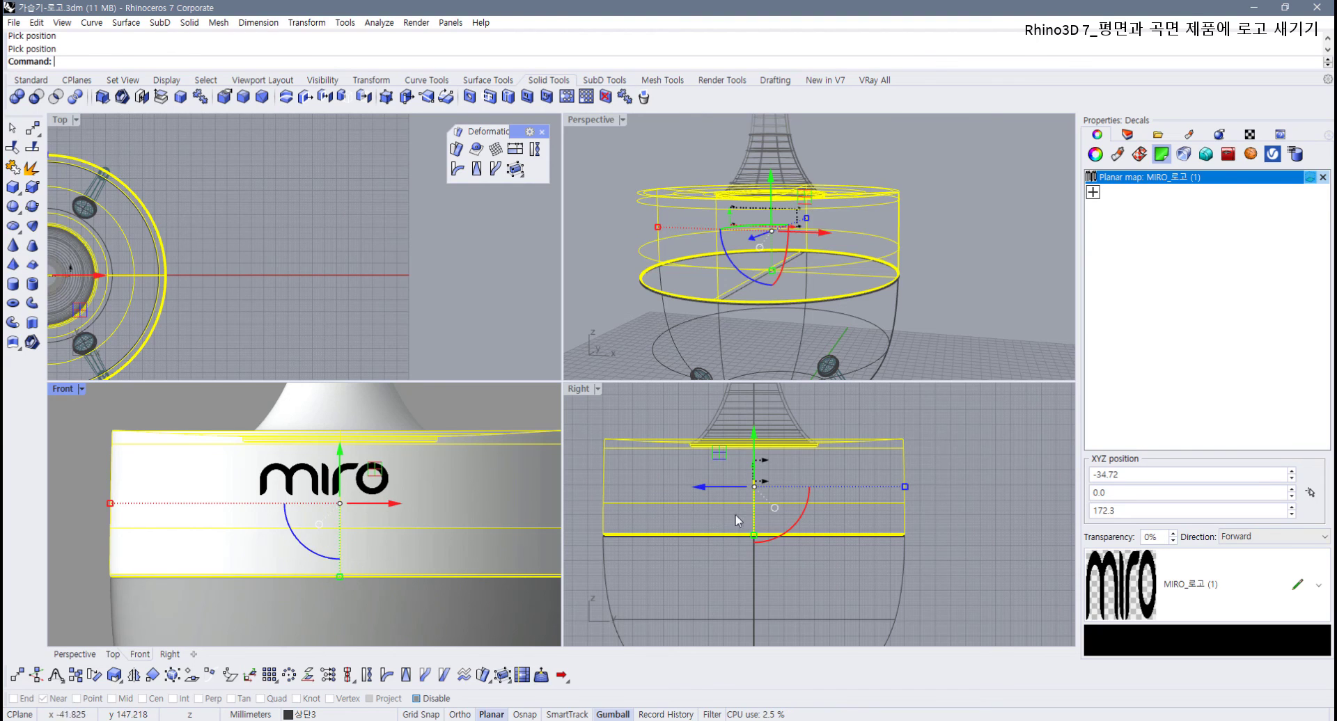
# Step: Select the decal widget in the Right view, move it to about X -29.9, Z 170.2 in Front, and scale it down slightly
pyautogui.click(767, 484)
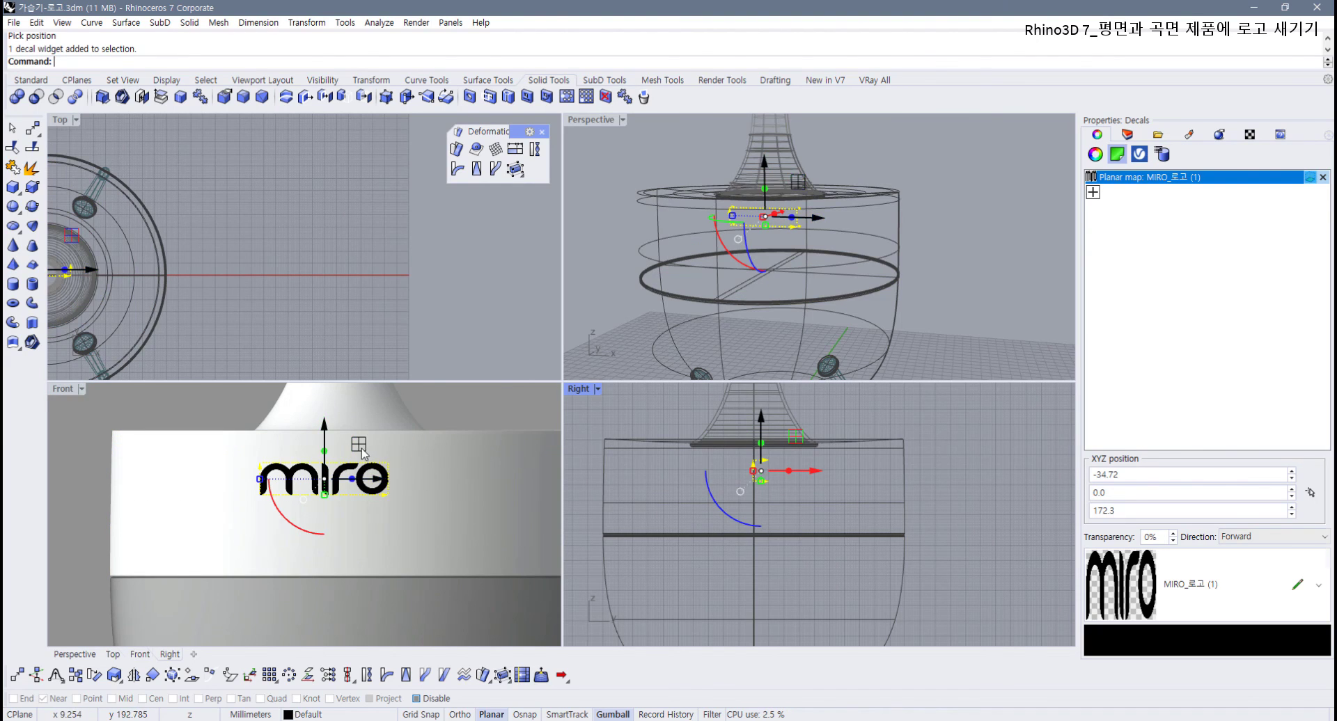
pyautogui.moveTo(363, 451); pyautogui.dragTo(374, 458)
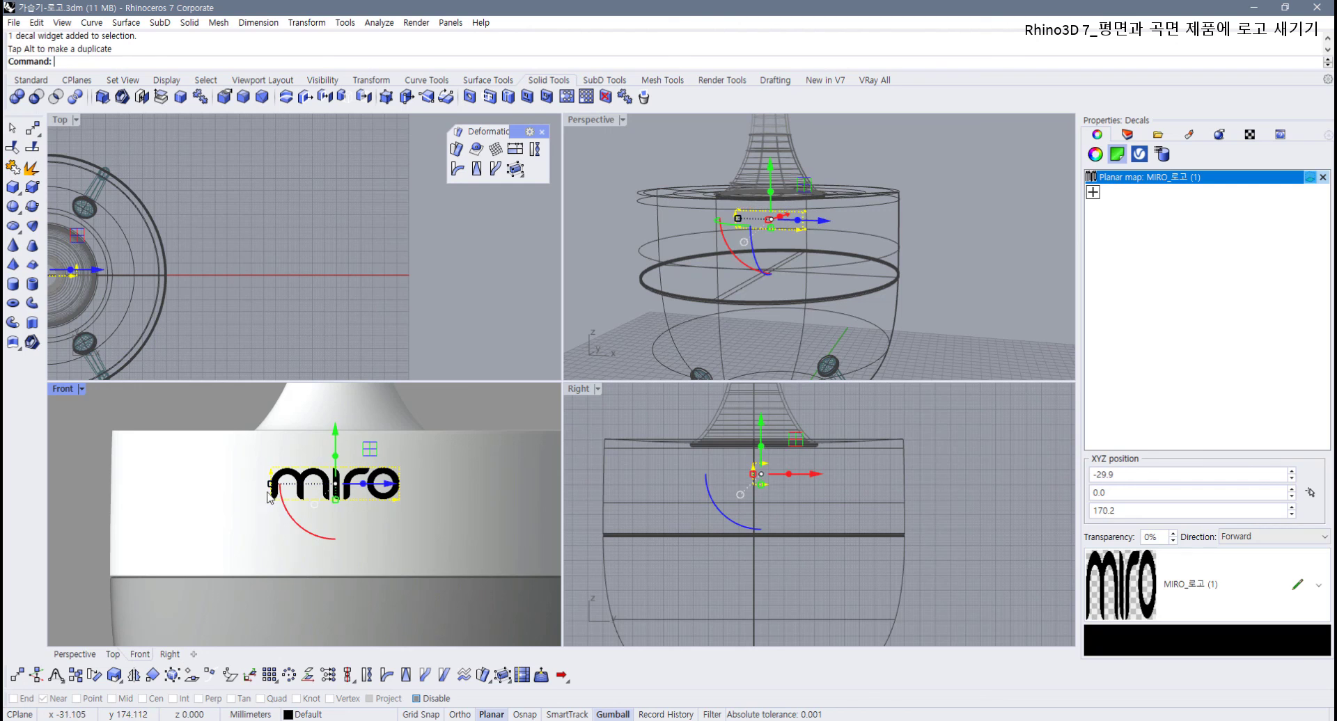
pyautogui.click(677, 132)
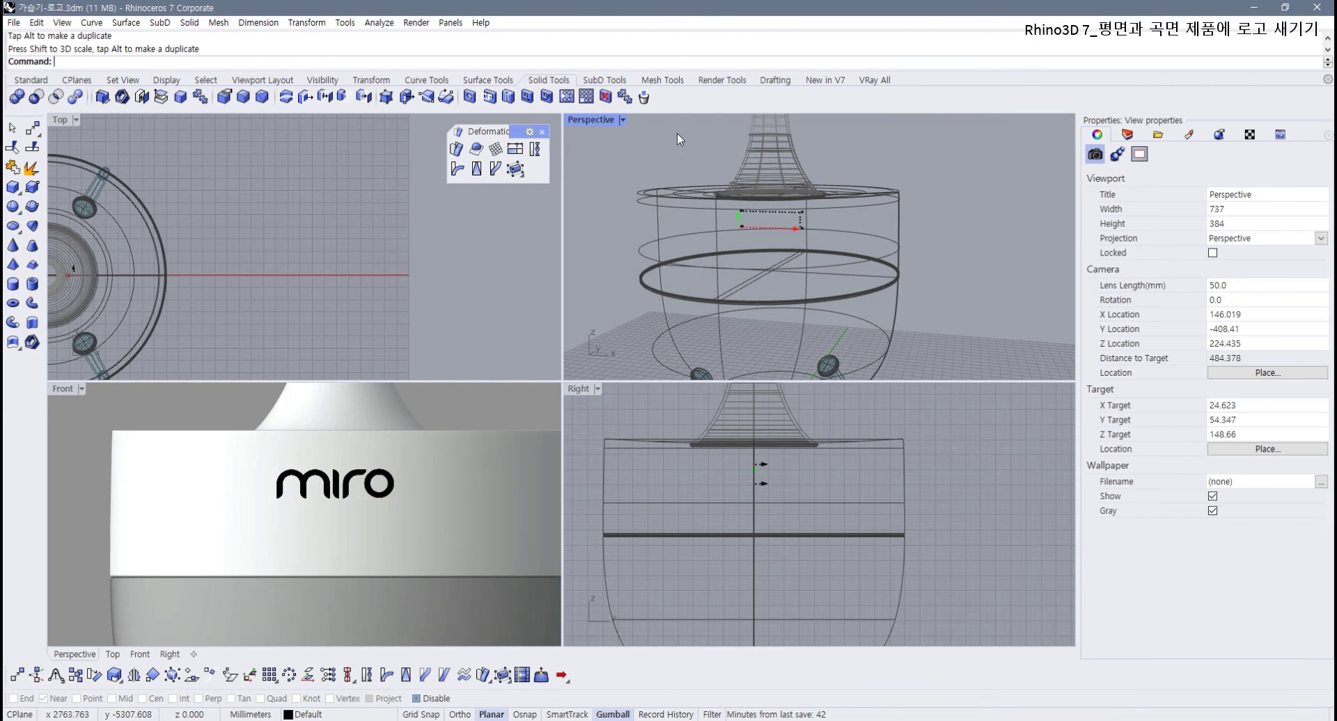
# Step: Set the Perspective viewport to Rendered display and maximize it with the product in view
pyautogui.click(622, 120)
pyautogui.click(603, 201)
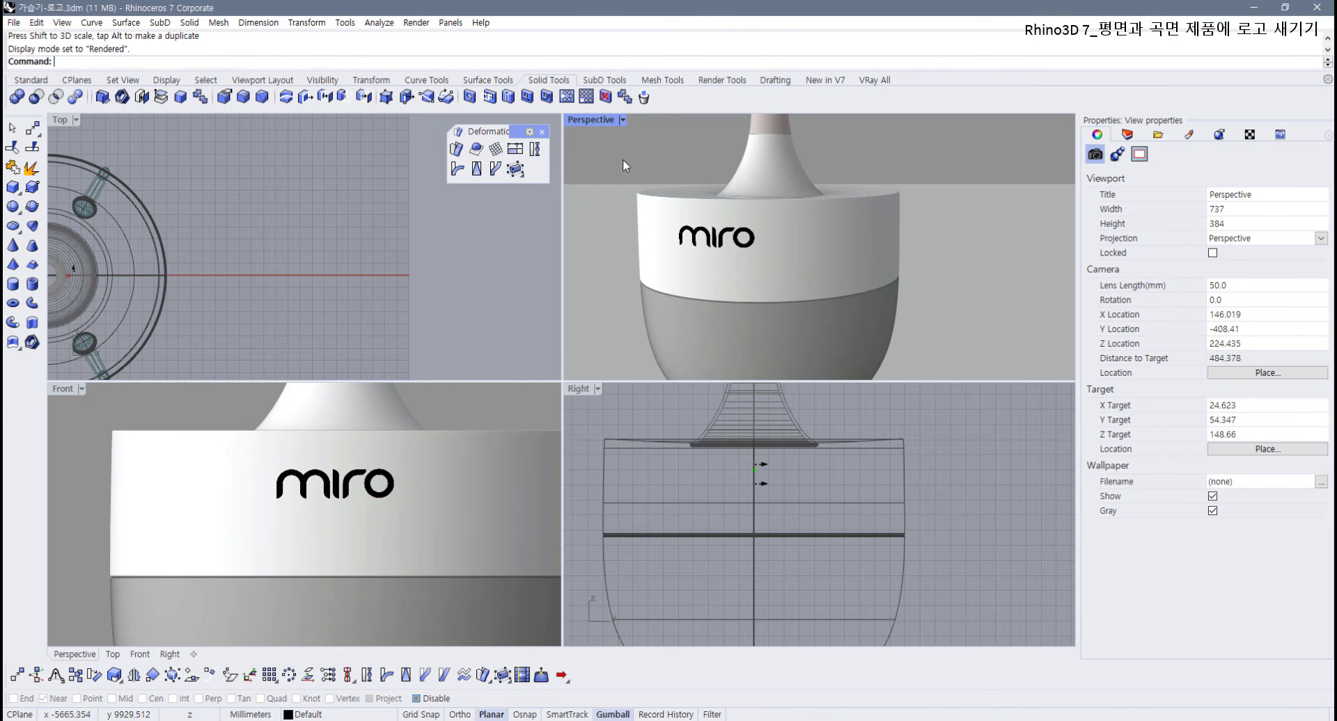
pyautogui.doubleClick(589, 120)
pyautogui.scroll(-3, 553, 246)
pyautogui.moveTo(552, 247); pyautogui.dragTo(379, 253, button='right')
pyautogui.scroll(3, 459, 300)
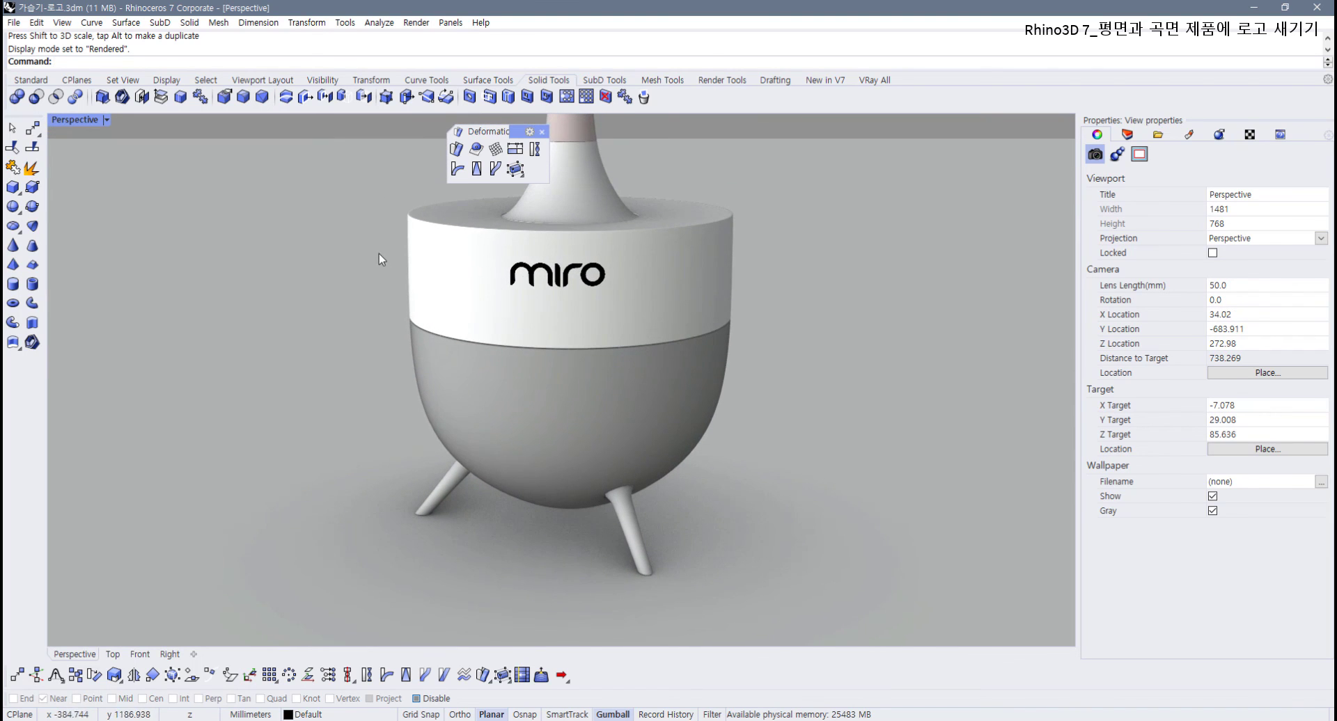
# Step: Select the upper body and try the miro decal's transparency at 30% and at 80%
pyautogui.moveTo(335, 238); pyautogui.dragTo(652, 309)
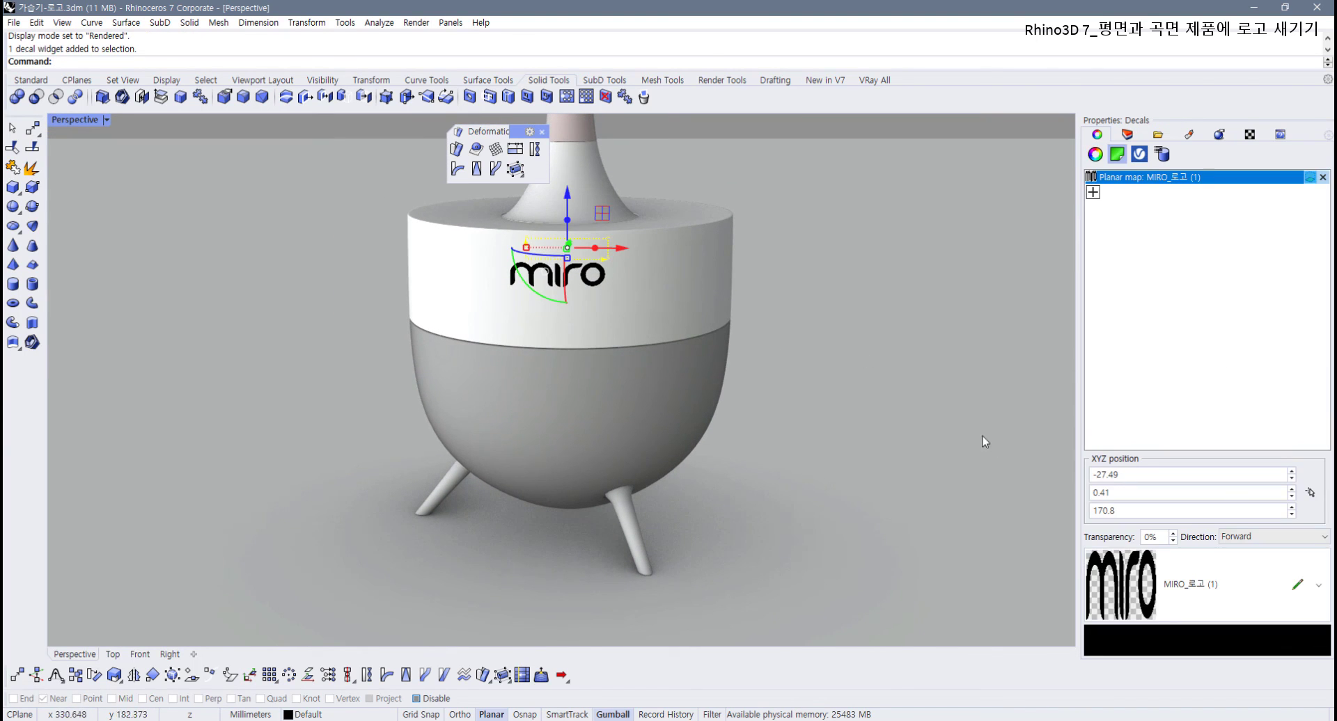
pyautogui.click(815, 370)
pyautogui.click(705, 307)
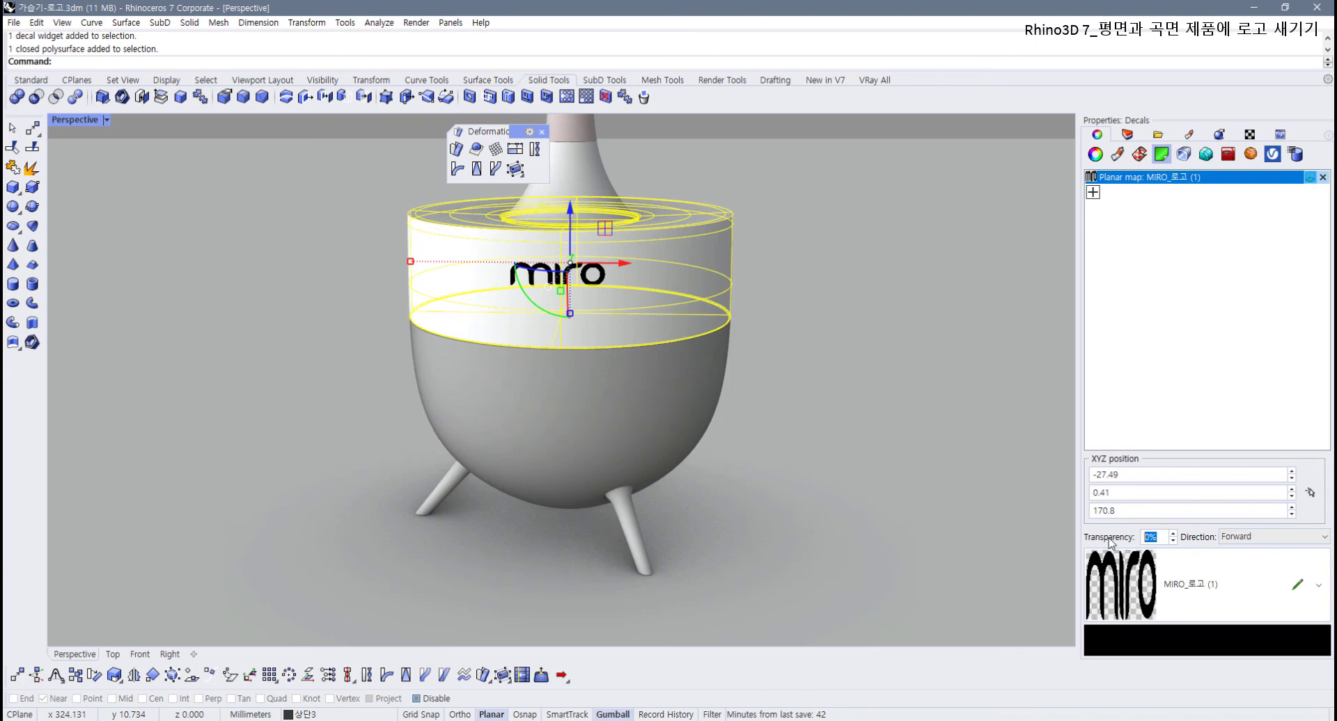
pyautogui.write('30')
pyautogui.press('Return')
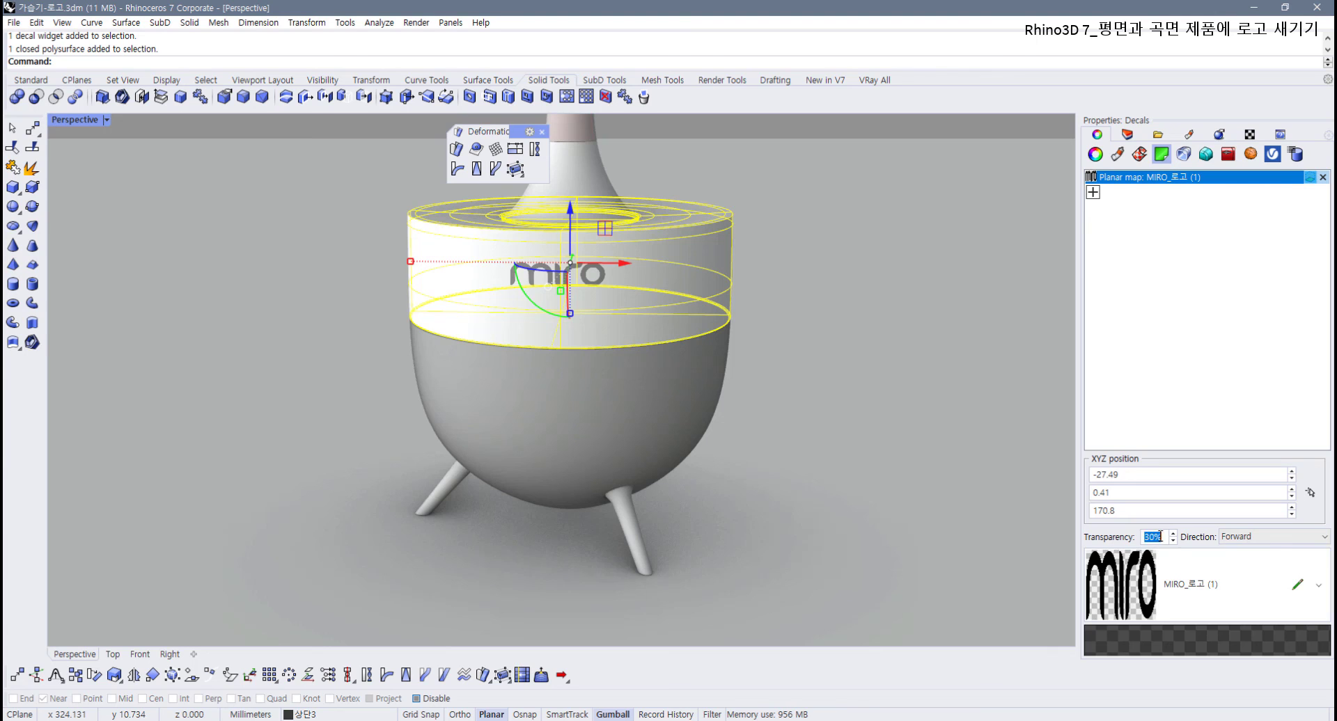
pyautogui.write('80')
pyautogui.press('Return')
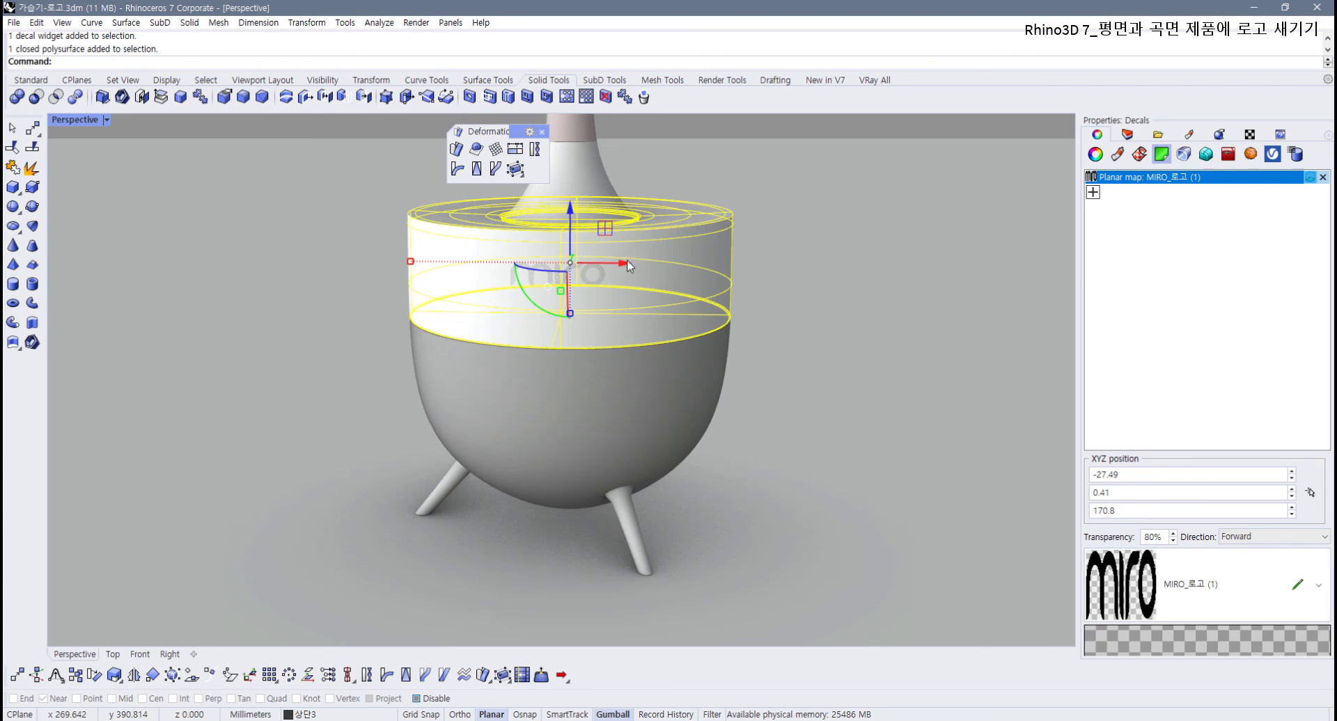
# Step: Reselect the upper body and set the miro decal's transparency to 40%
pyautogui.click(863, 304)
pyautogui.scroll(3, 541, 245)
pyautogui.click(679, 308)
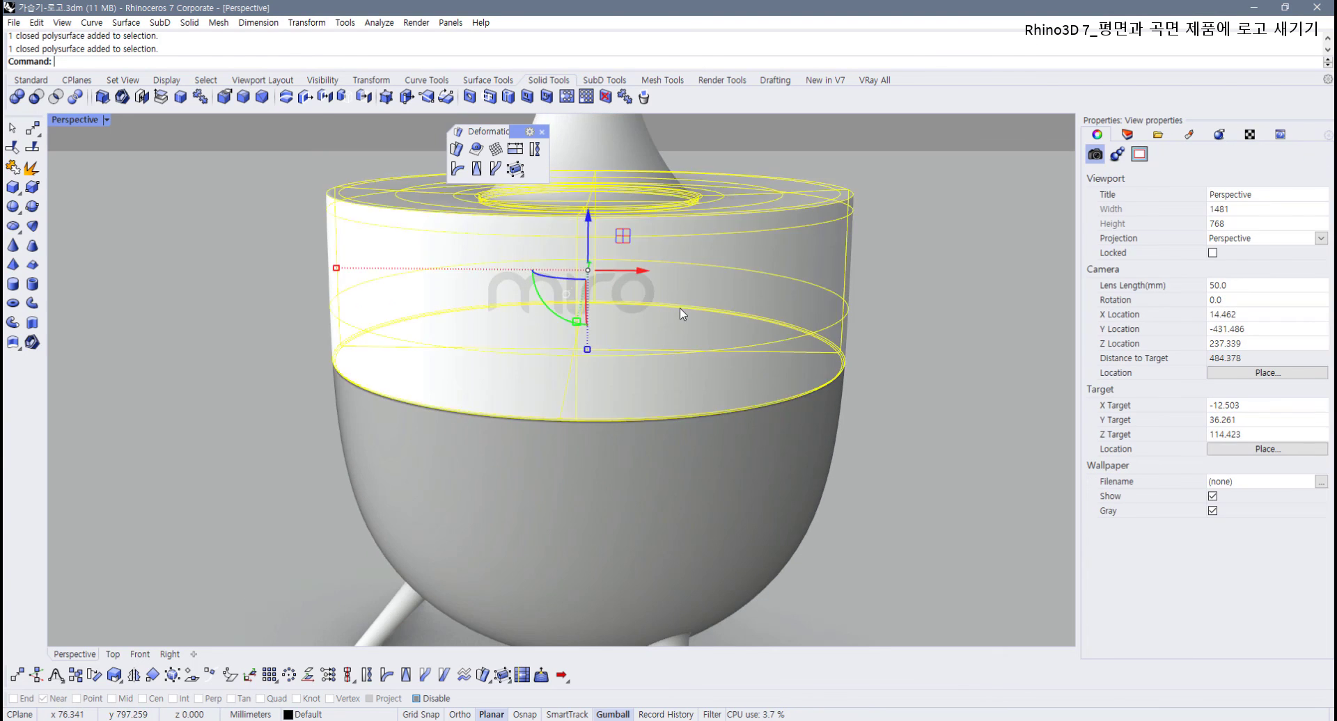
pyautogui.moveTo(1165, 540); pyautogui.dragTo(1115, 544)
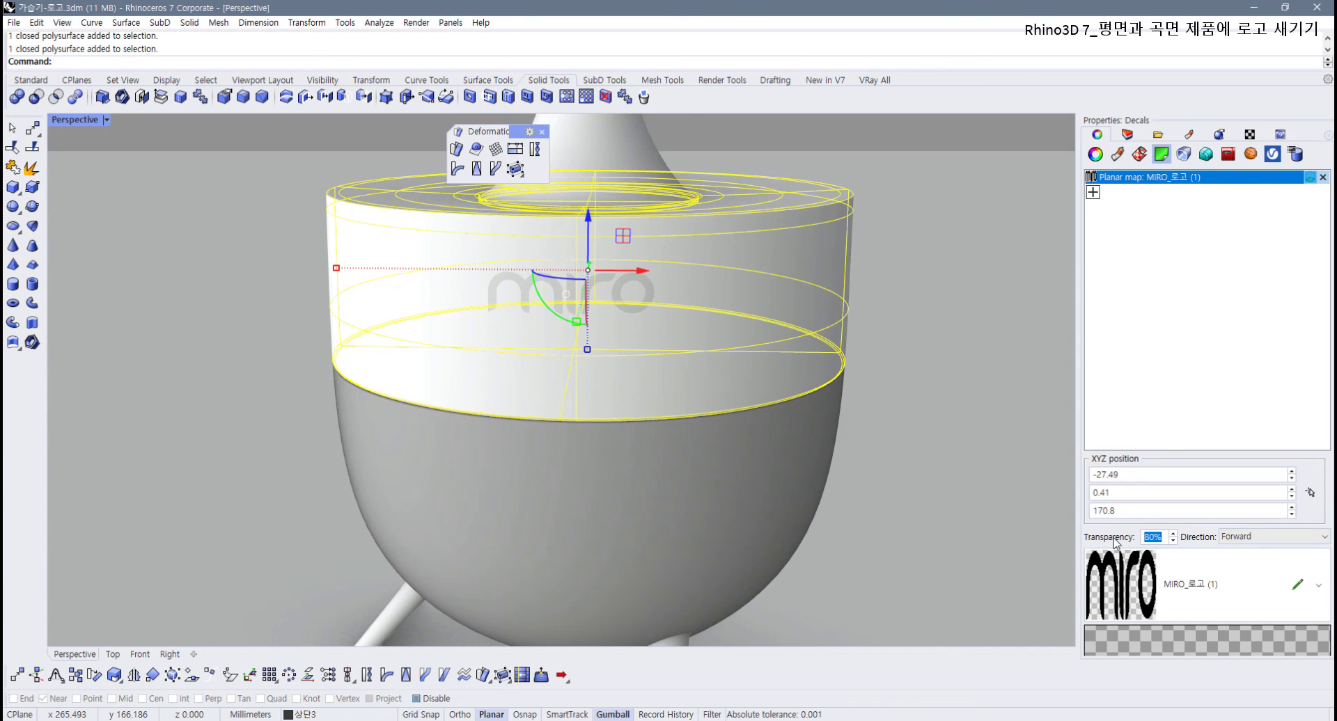
pyautogui.write('30')
pyautogui.press('Return')
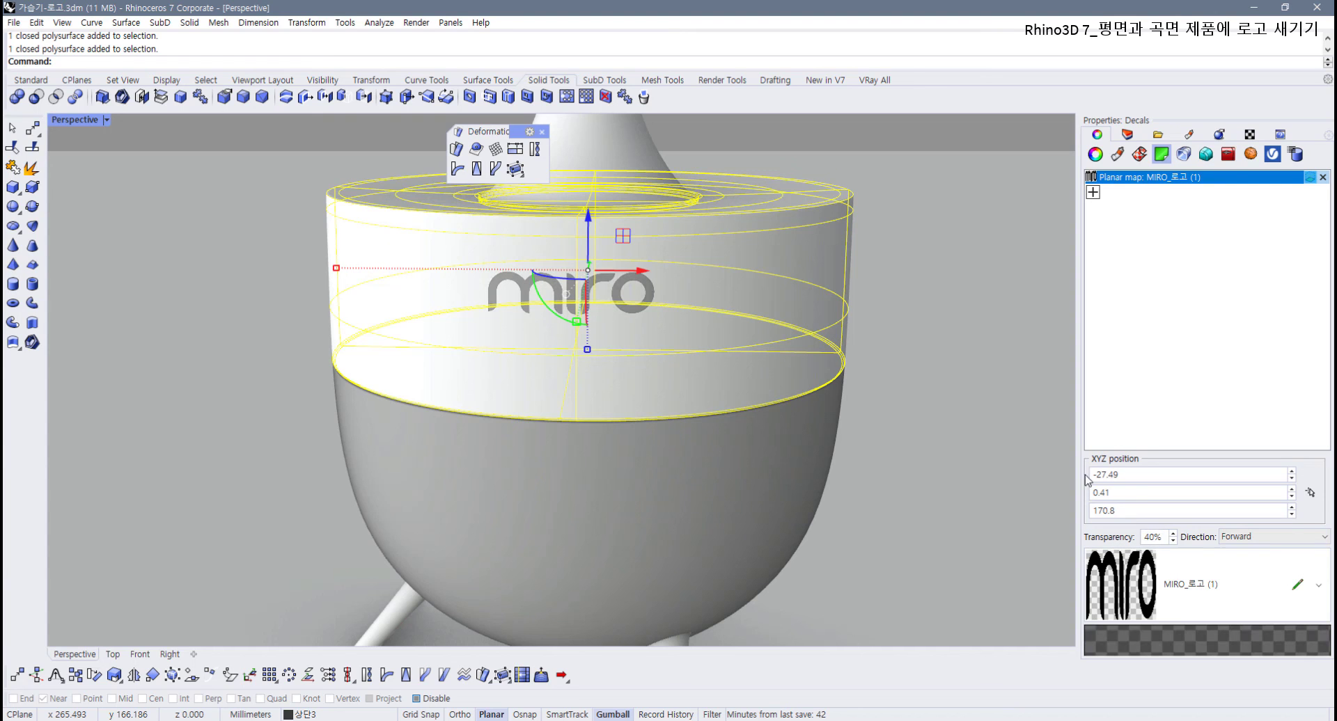
pyautogui.click(938, 424)
pyautogui.scroll(-5, 728, 417)
pyautogui.scroll(3, 728, 417)
pyautogui.moveTo(571, 378); pyautogui.dragTo(961, 432, button='right')
pyautogui.click(880, 435)
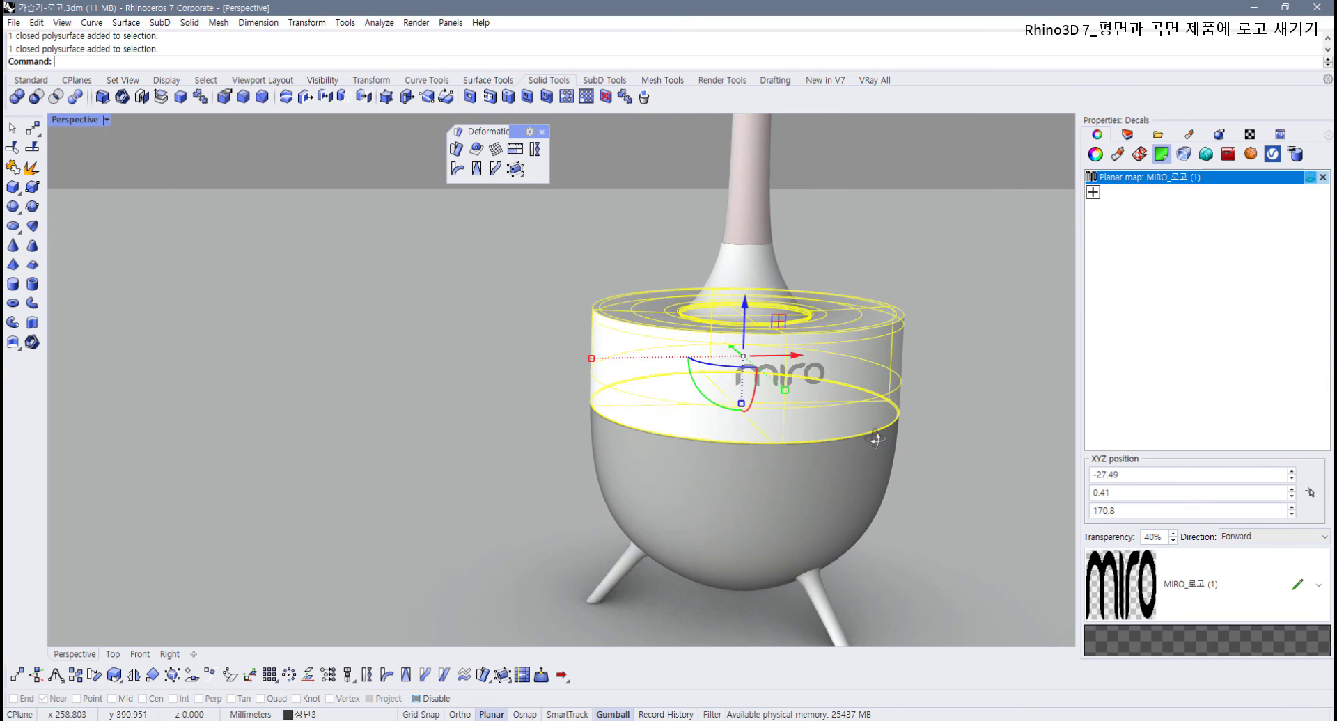
# Step: Try the Both direction for the miro decal, check the rear of the upper body, and undo the change
pyautogui.moveTo(876, 438); pyautogui.dragTo(975, 492, button='right')
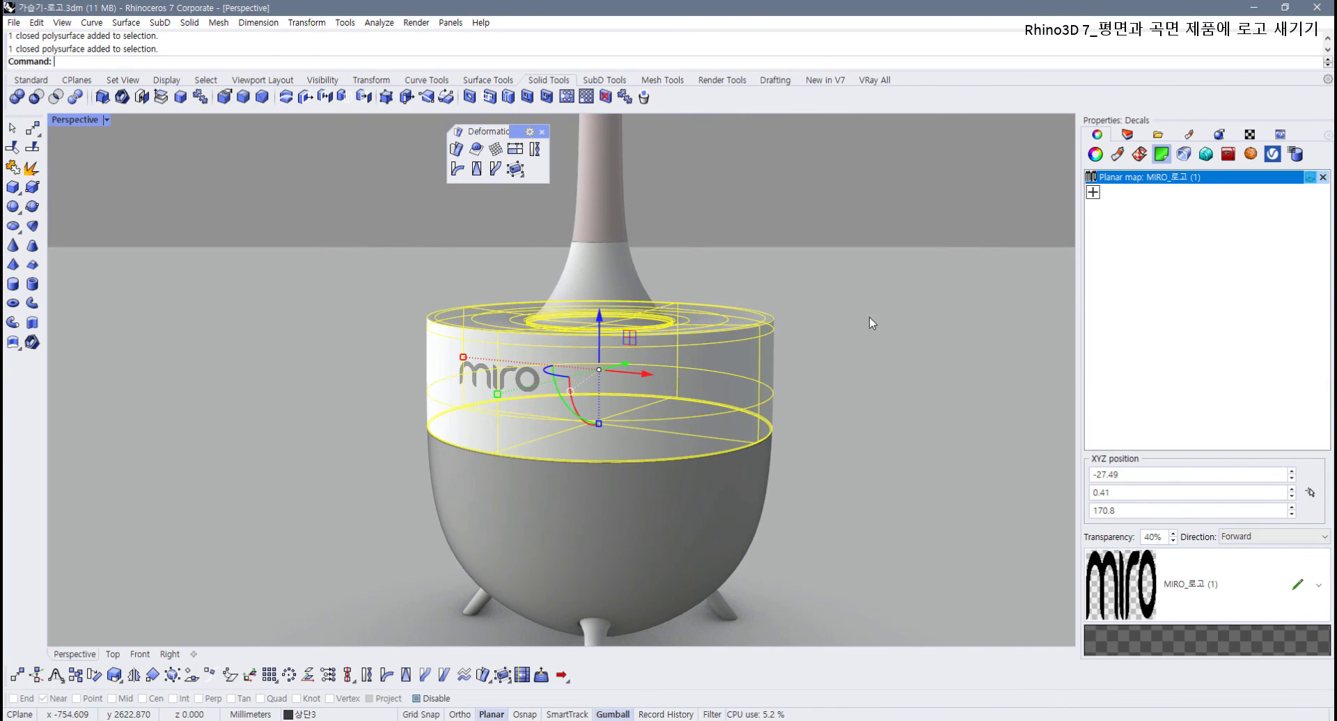
pyautogui.click(1278, 538)
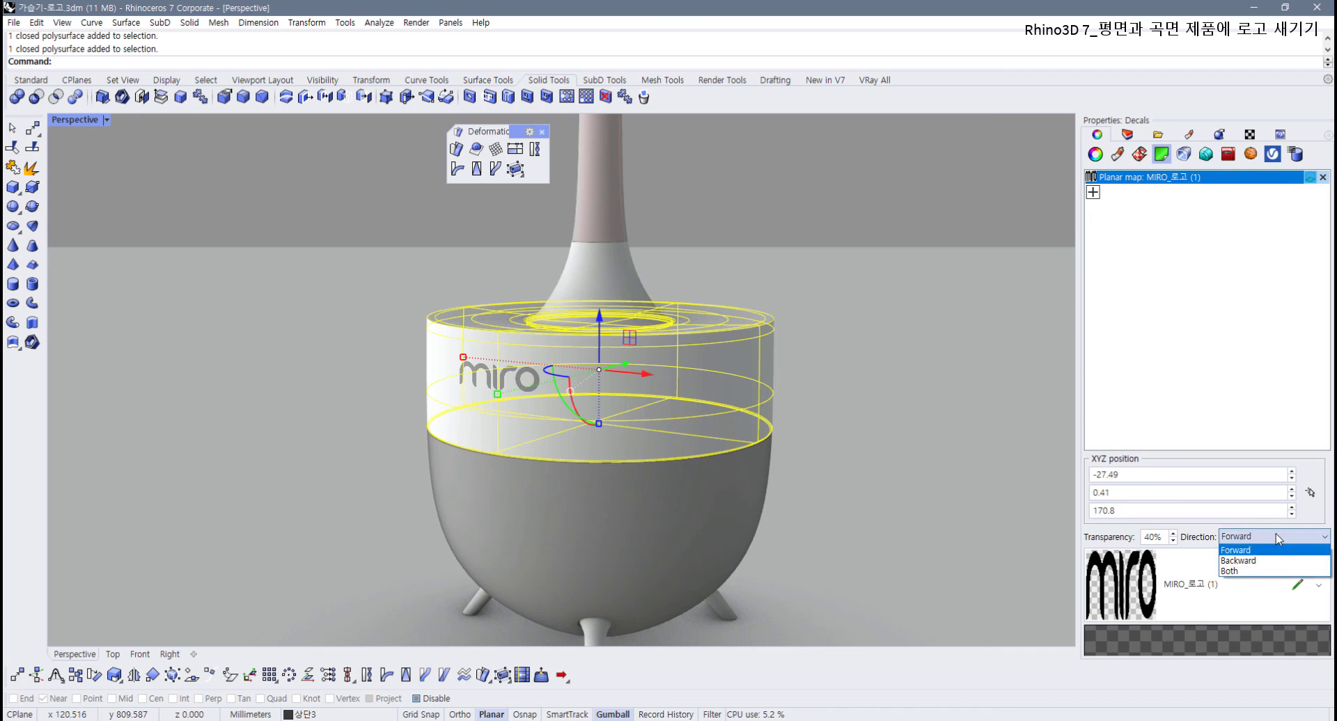
pyautogui.click(1243, 571)
pyautogui.moveTo(788, 390); pyautogui.dragTo(659, 336, button='right')
pyautogui.press('Escape')
pyautogui.scroll(5, 495, 378)
pyautogui.scroll(-3, 610, 374)
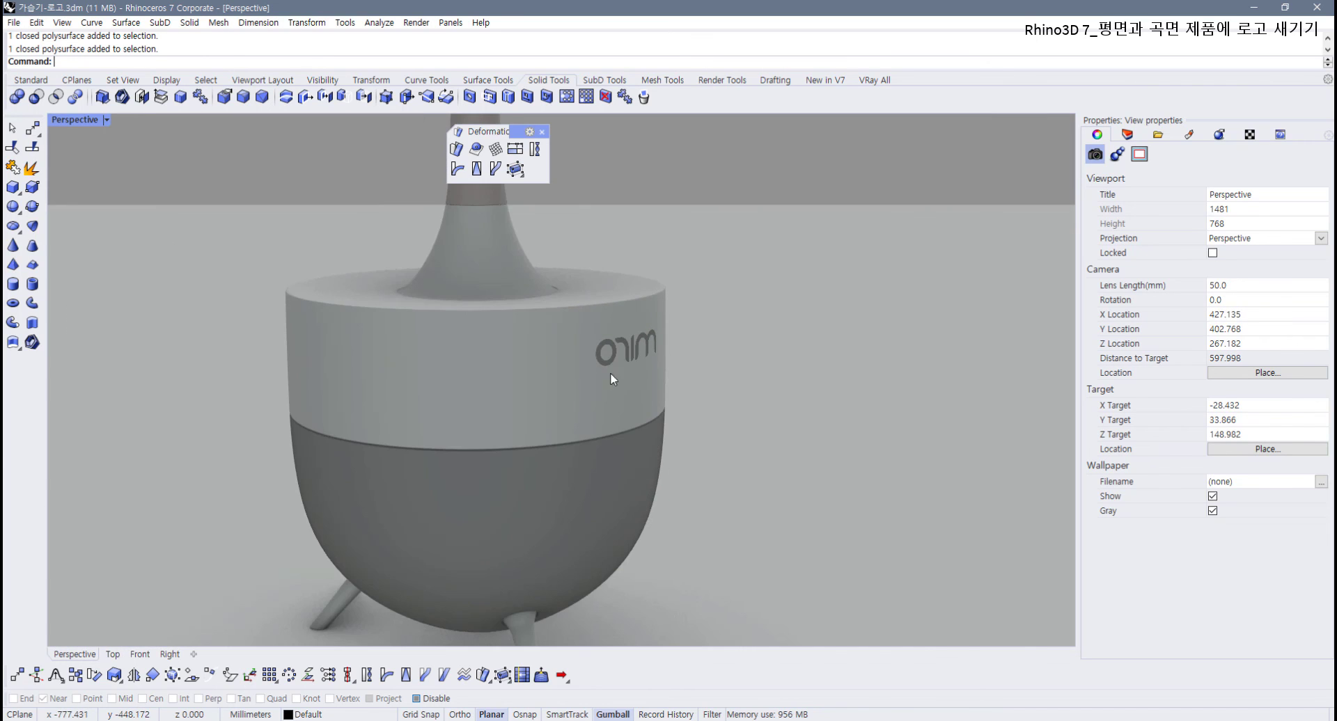
pyautogui.moveTo(610, 373); pyautogui.dragTo(545, 330, button='right')
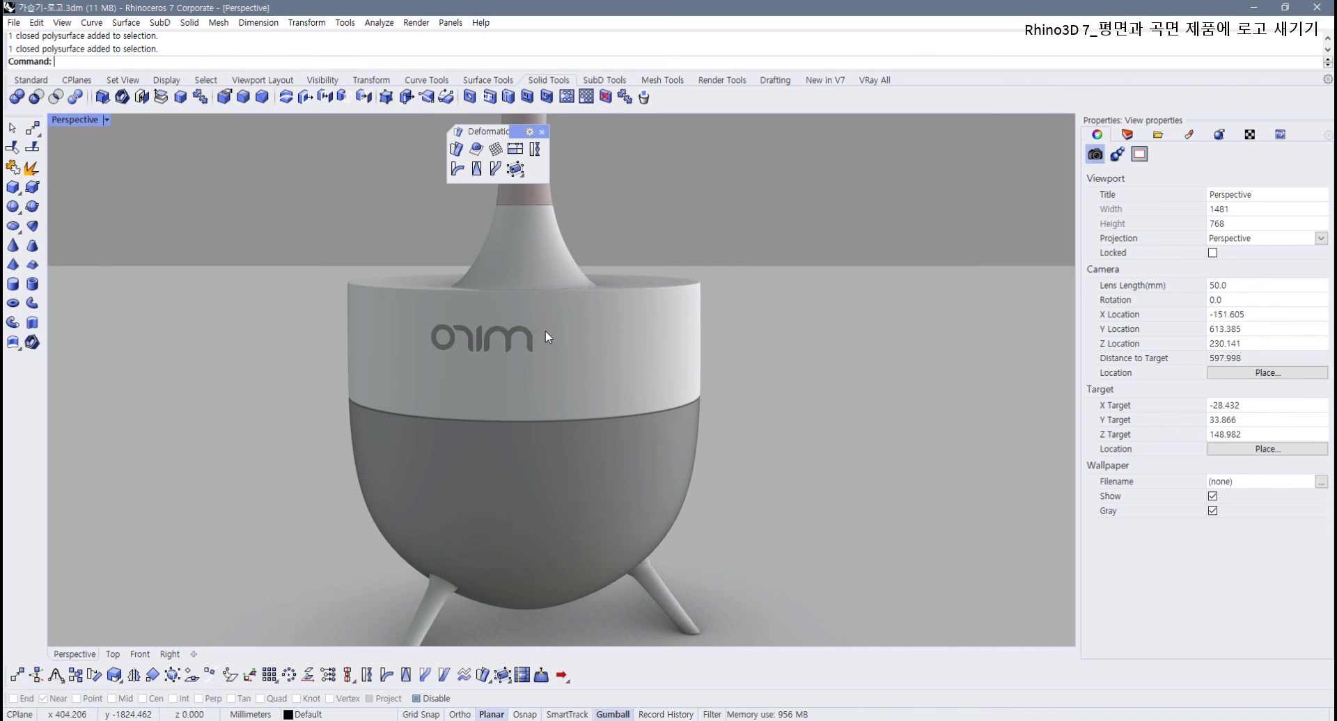
pyautogui.hotkey('ctrl', 'z')
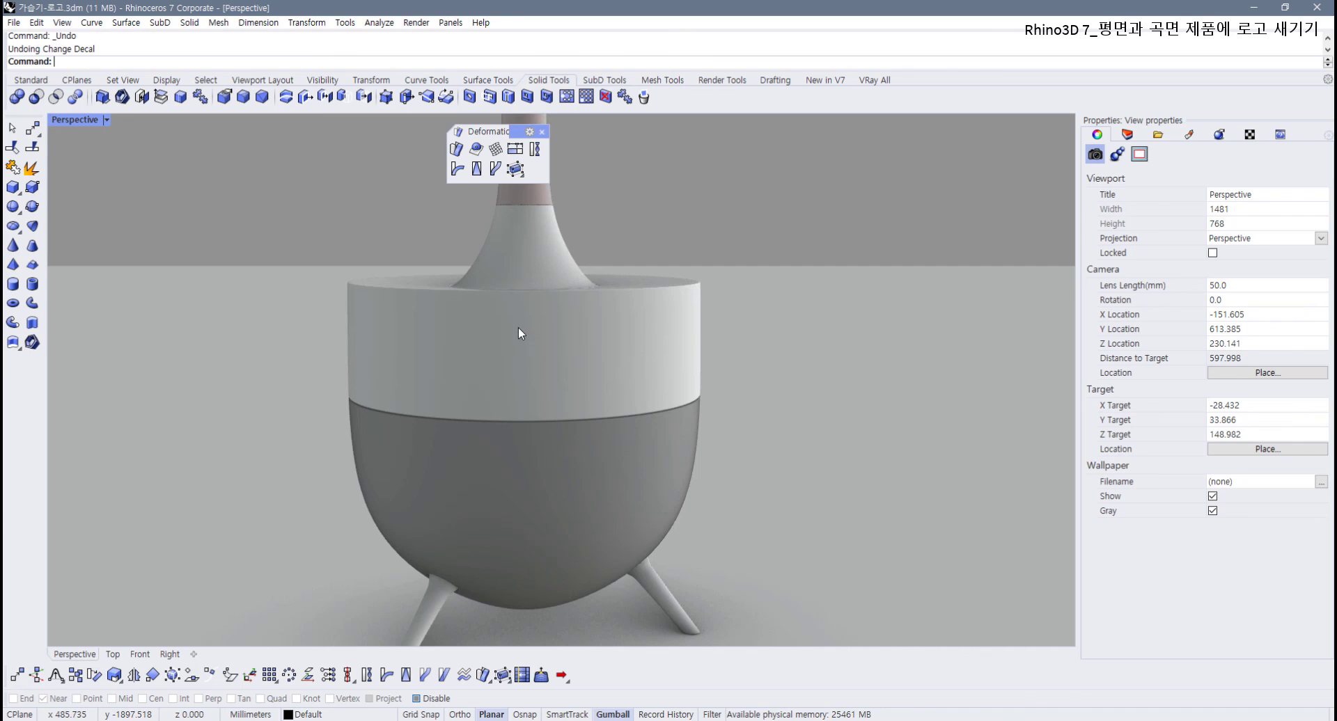
# Step: Add MIRO_로고.png to the upper body as a second decal with Planar mapping and Forward direction
pyautogui.click(564, 315)
pyautogui.click(1093, 194)
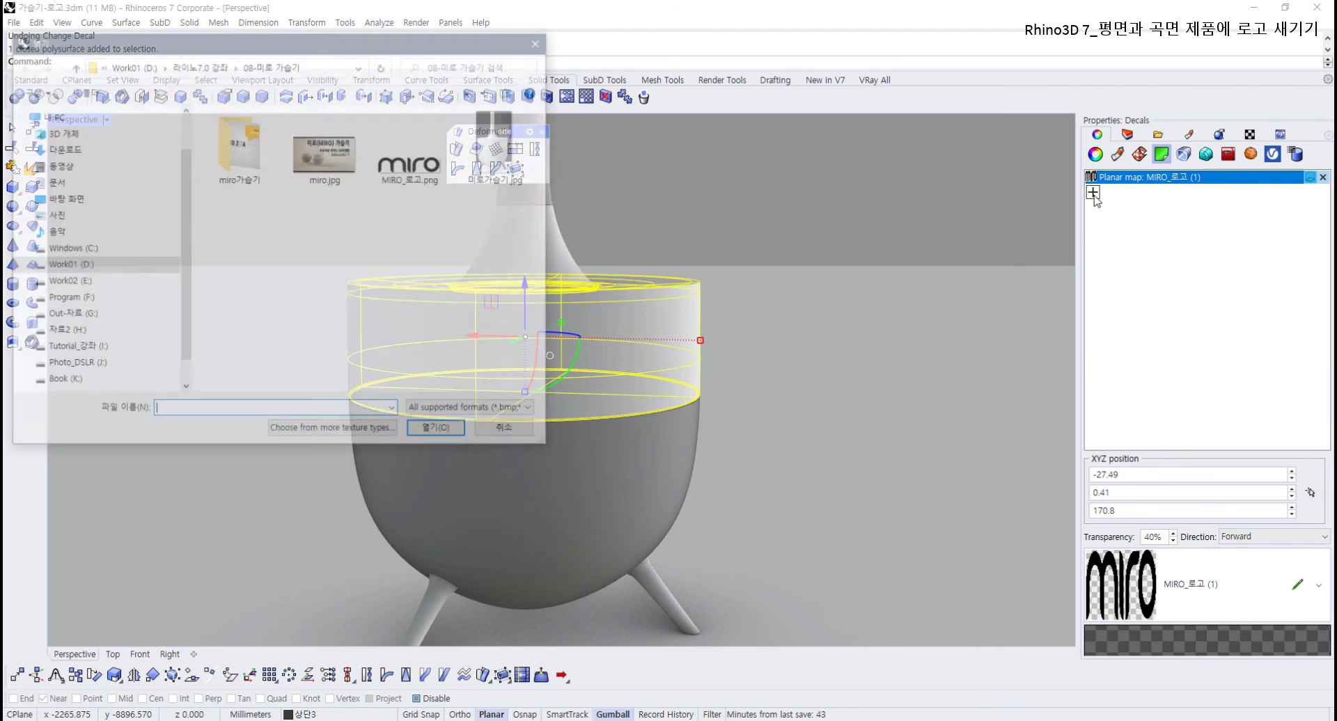
pyautogui.click(412, 150)
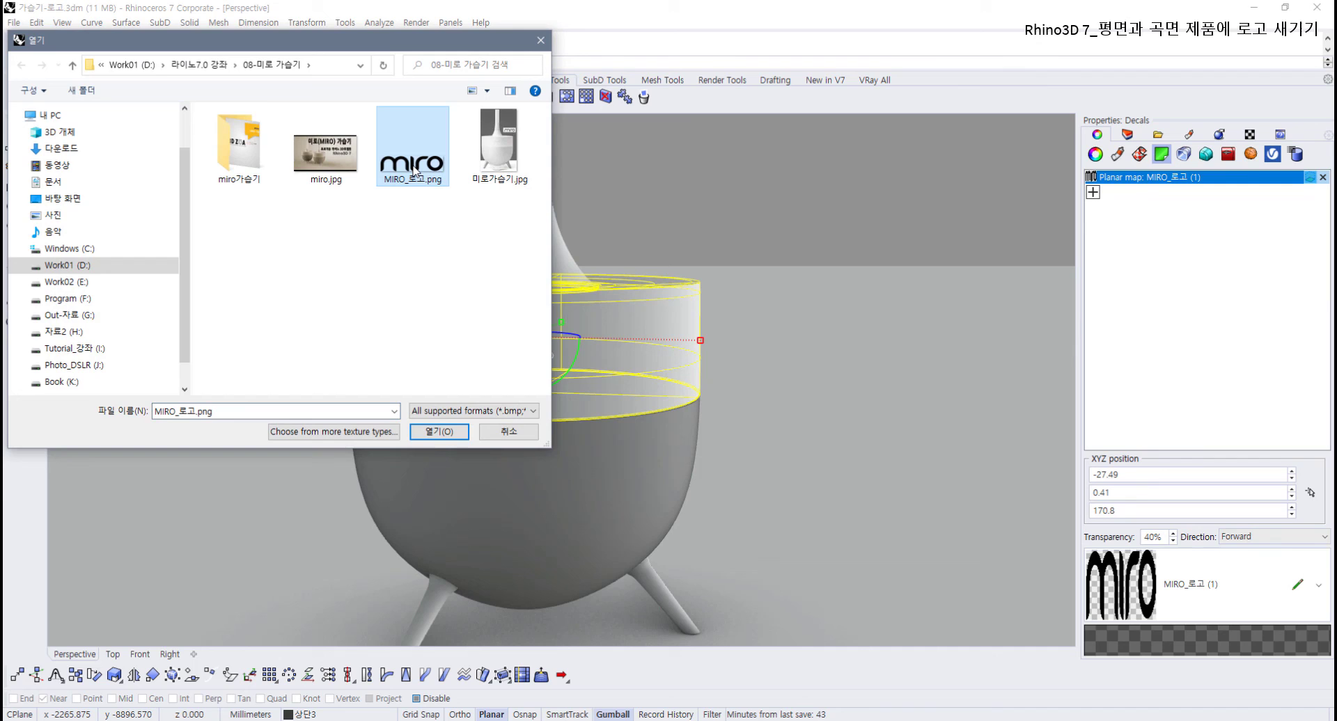
pyautogui.click(439, 433)
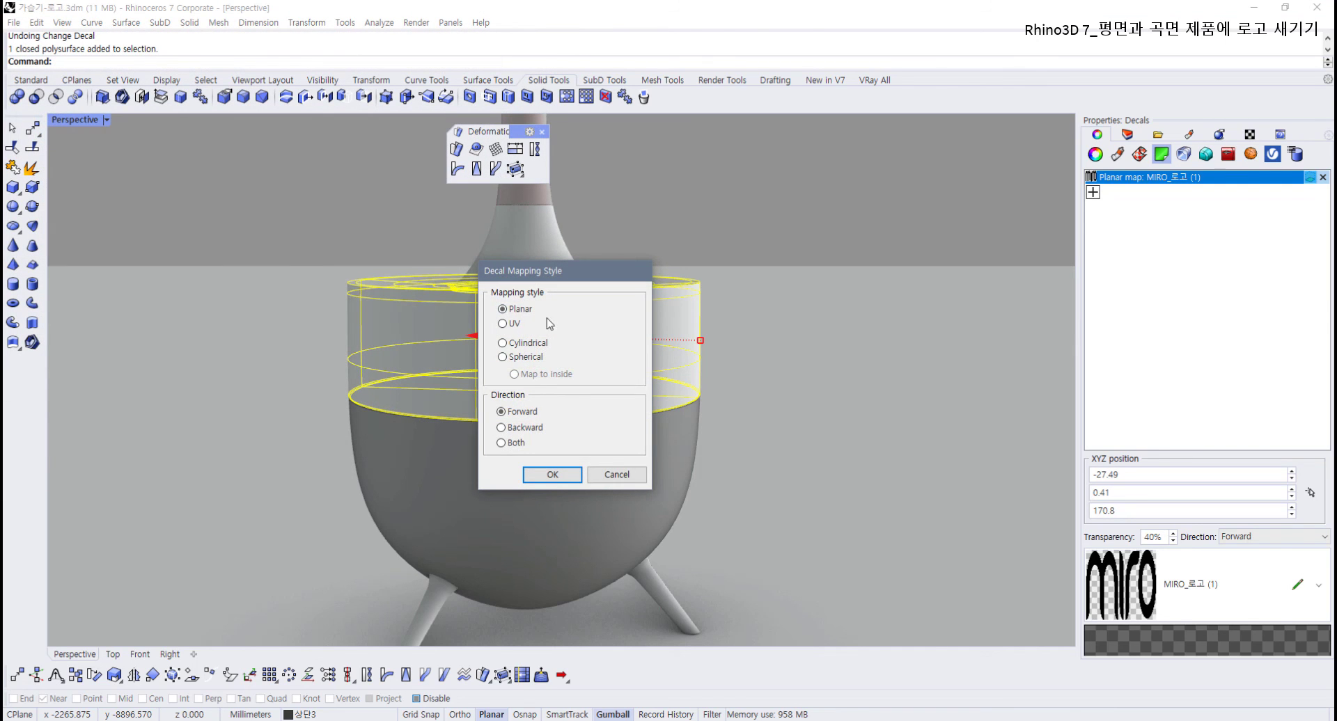
pyautogui.click(551, 475)
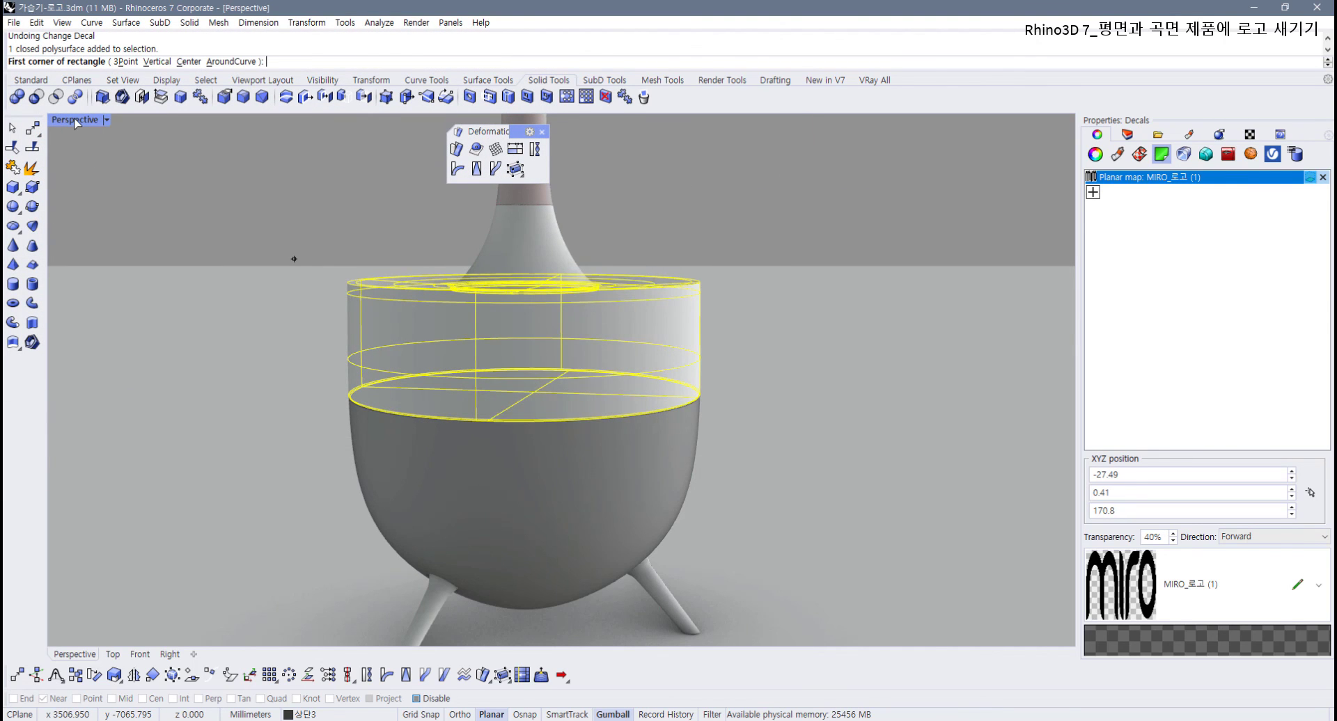
# Step: Restore the four-viewport layout, switch the Front viewport to Back, and place the decal rectangle on the upper body there
pyautogui.doubleClick(75, 120)
pyautogui.click(82, 388)
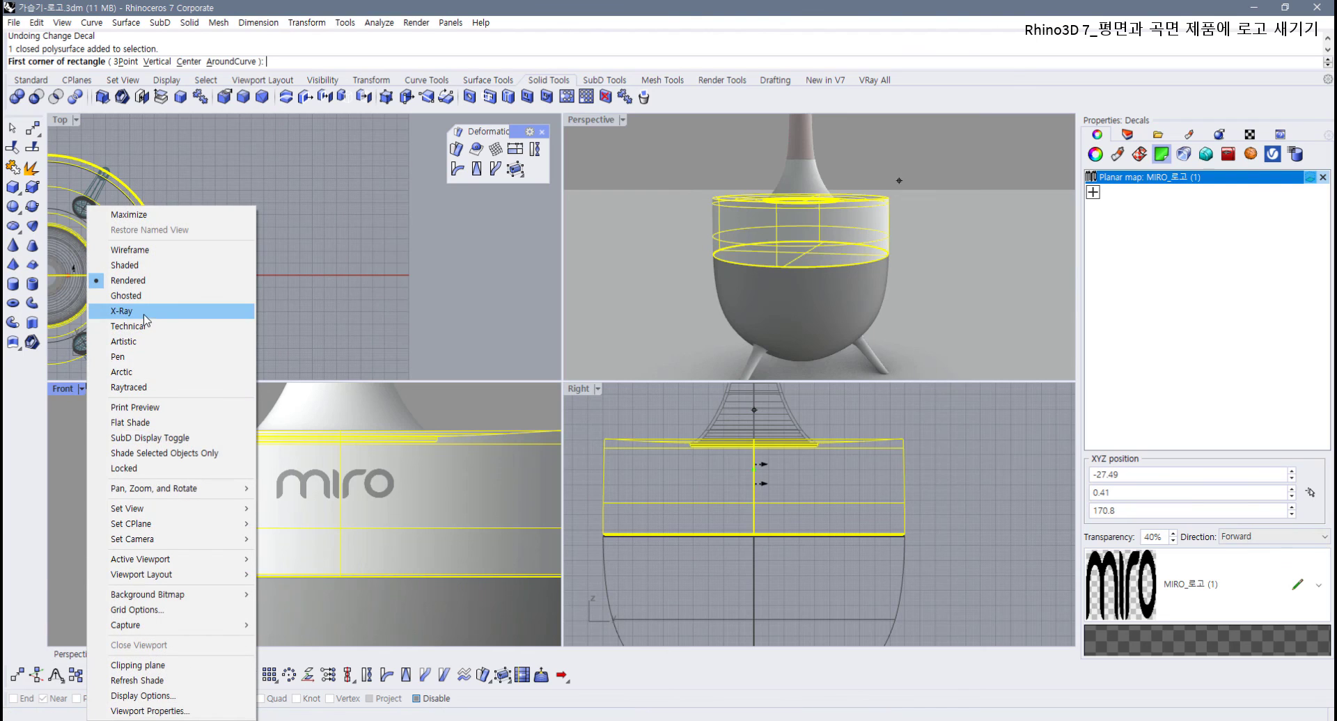
pyautogui.moveTo(146, 508)
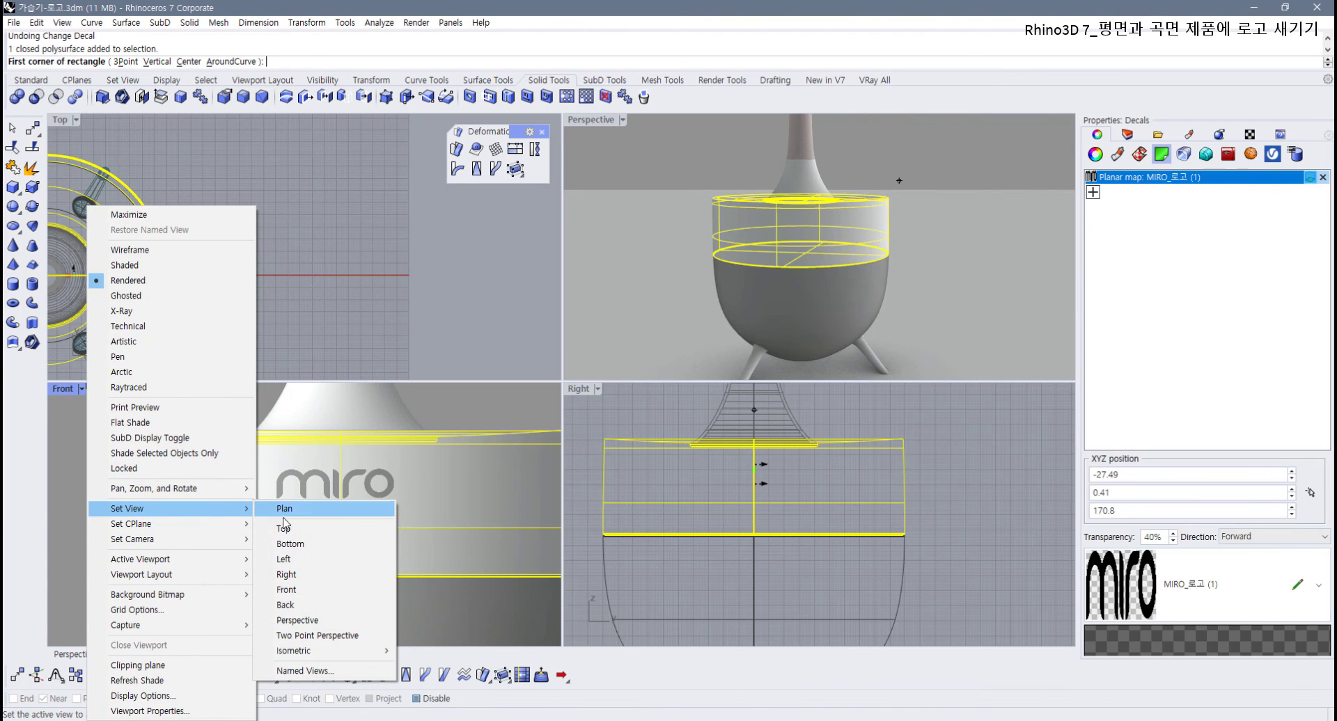
pyautogui.click(285, 605)
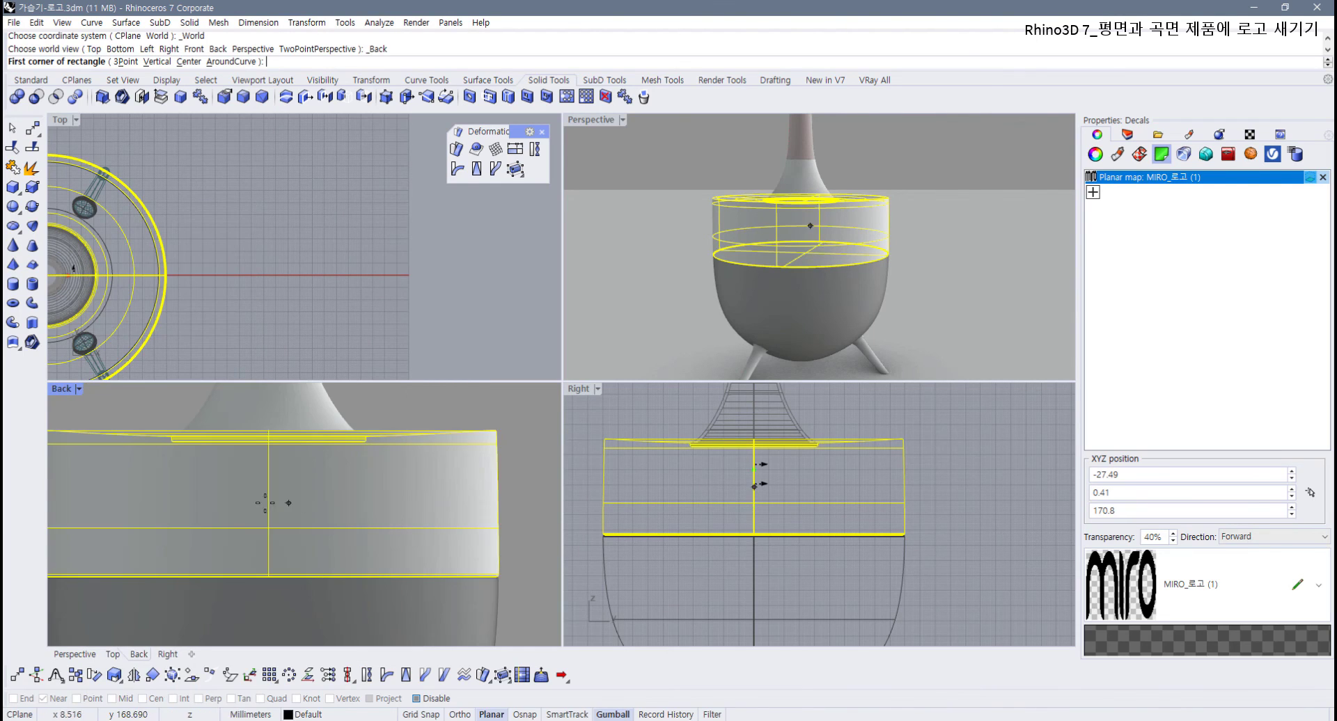
pyautogui.click(249, 489)
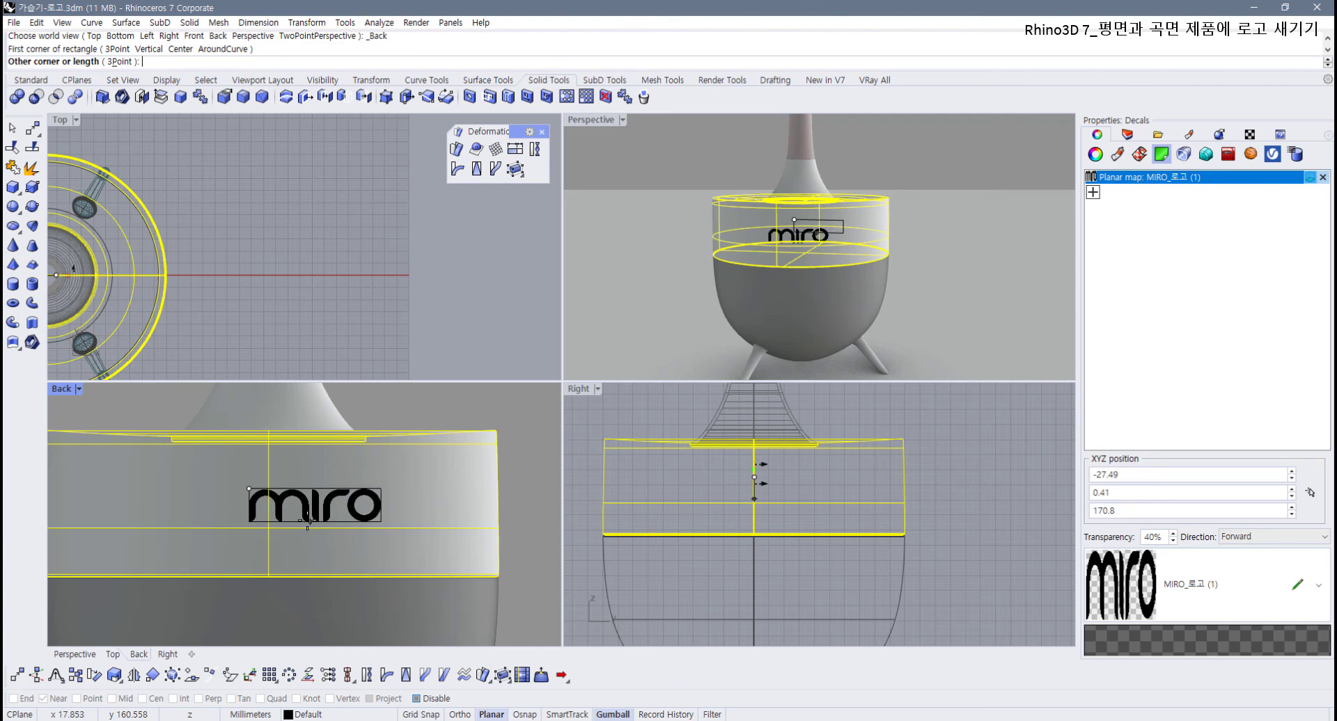
pyautogui.click(307, 521)
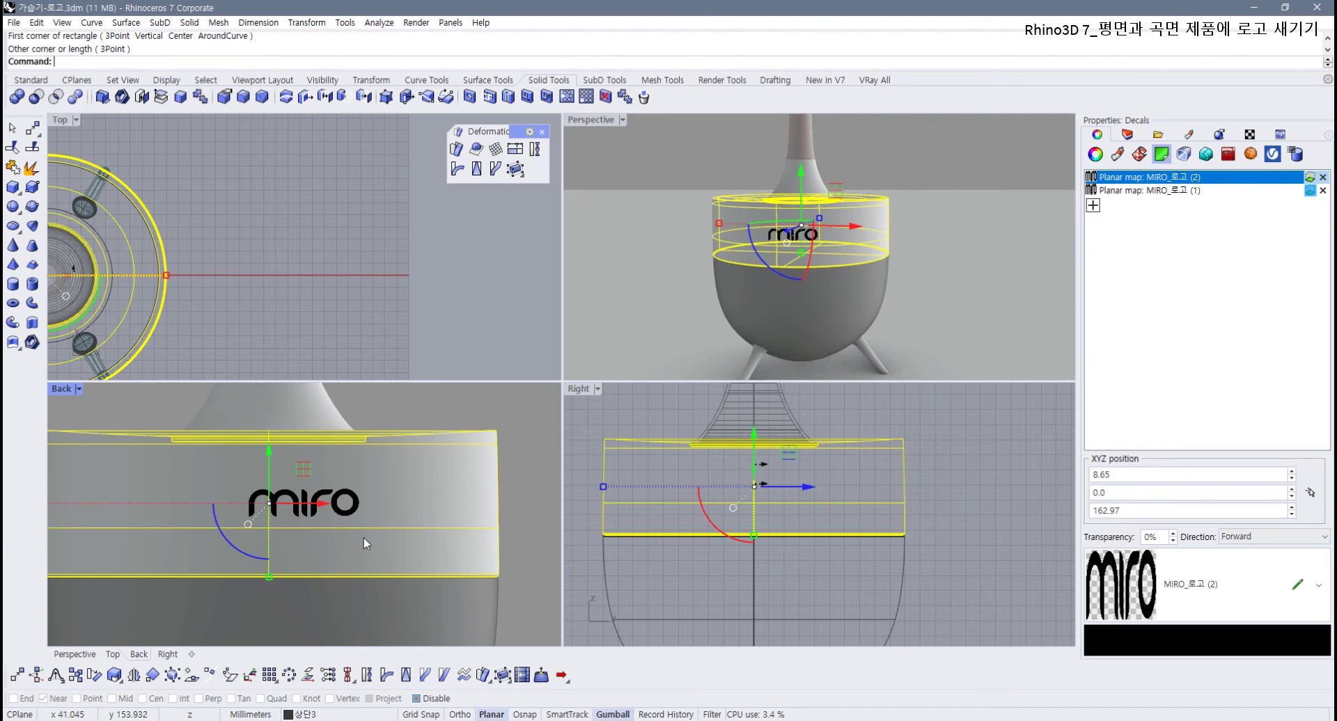
# Step: Show the second decal's widget and set the Back viewport to Wireframe display
pyautogui.click(1310, 190)
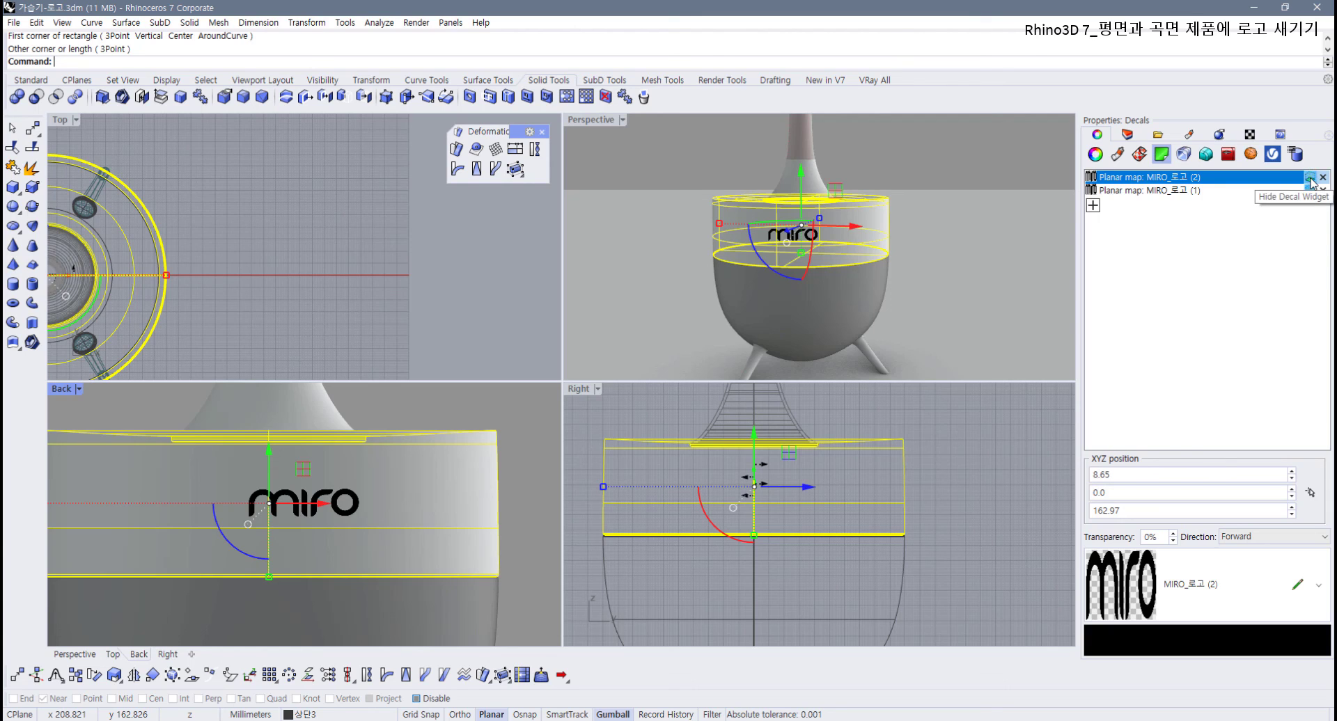
pyautogui.moveTo(150, 484); pyautogui.dragTo(213, 473, button='right')
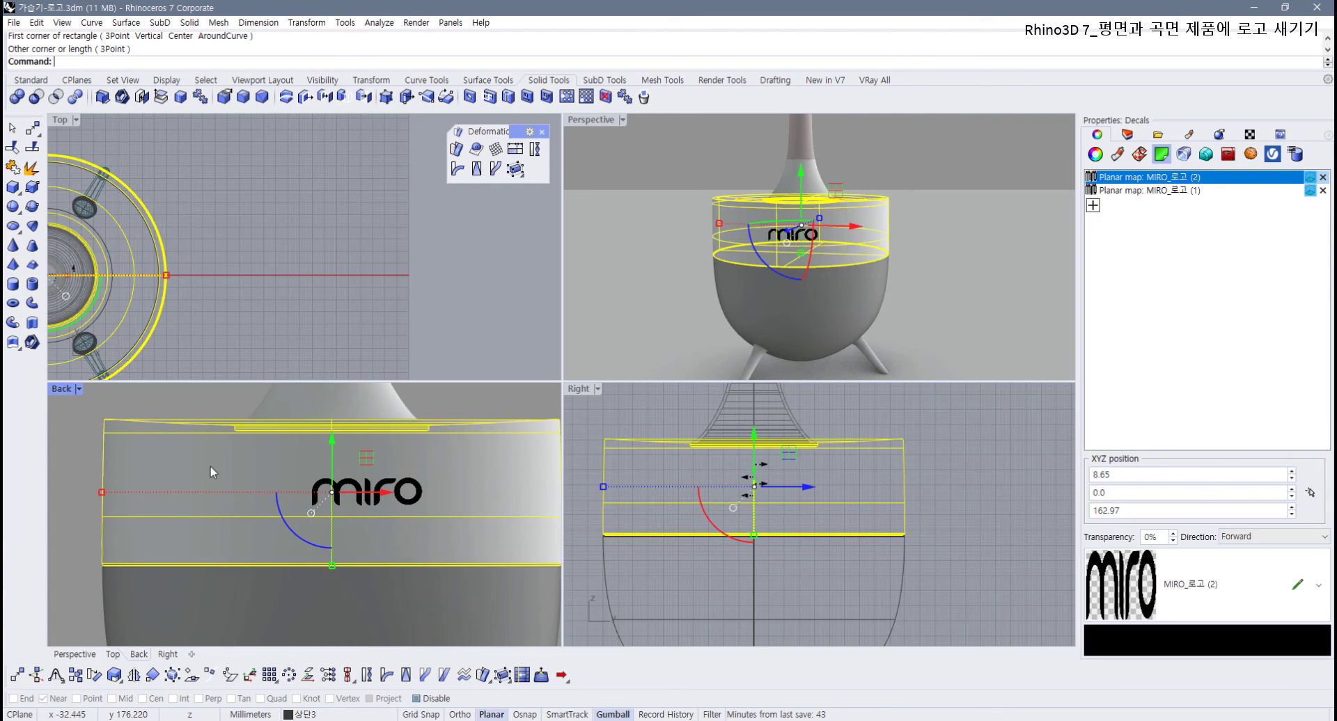
pyautogui.click(79, 388)
pyautogui.click(127, 250)
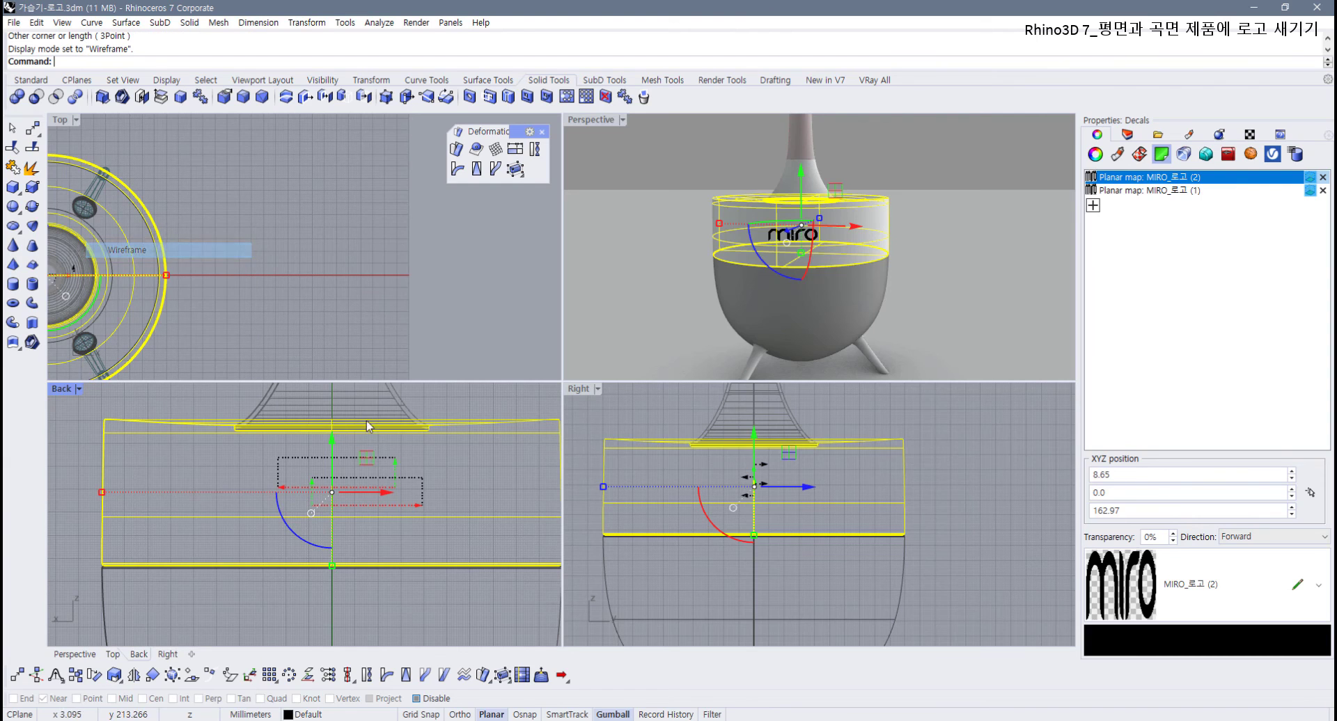
# Step: Move and slightly scale the second decal's widget in Back to match the first decal's outline, at about X 24.04, Z 171.05
pyautogui.click(426, 493)
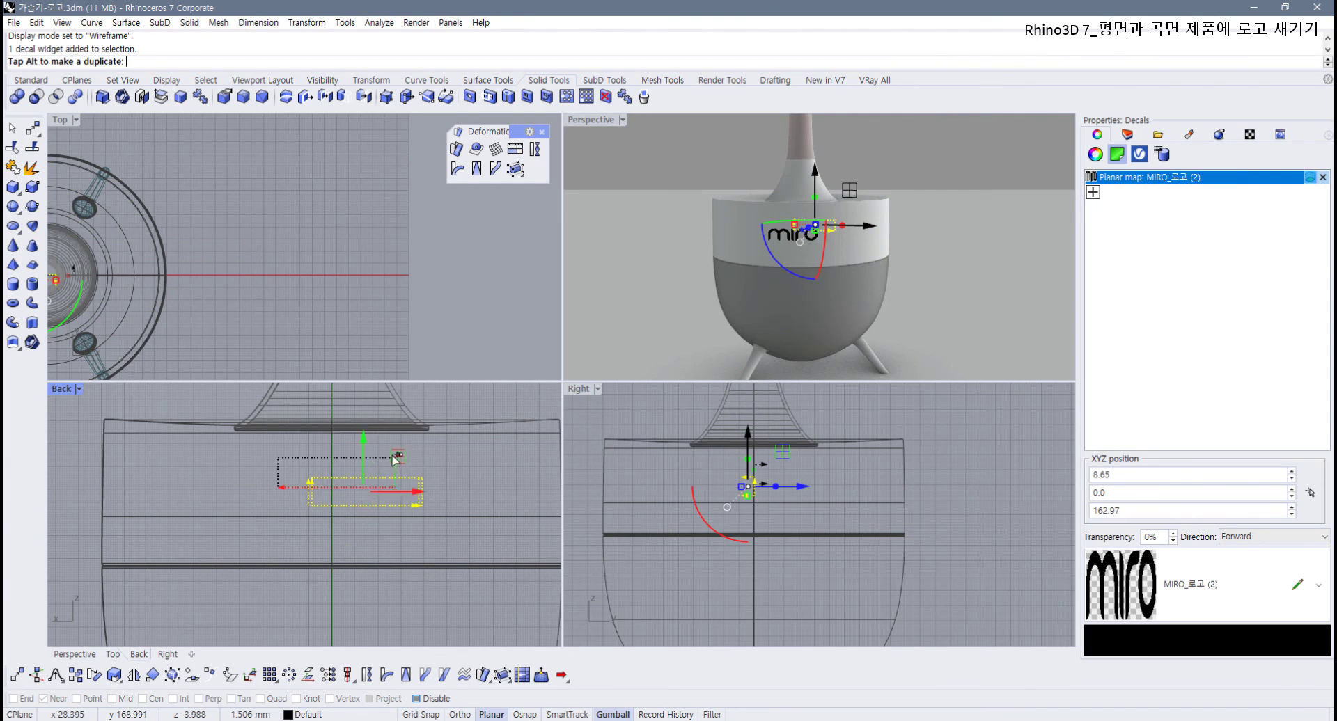
pyautogui.moveTo(400, 454); pyautogui.dragTo(364, 438)
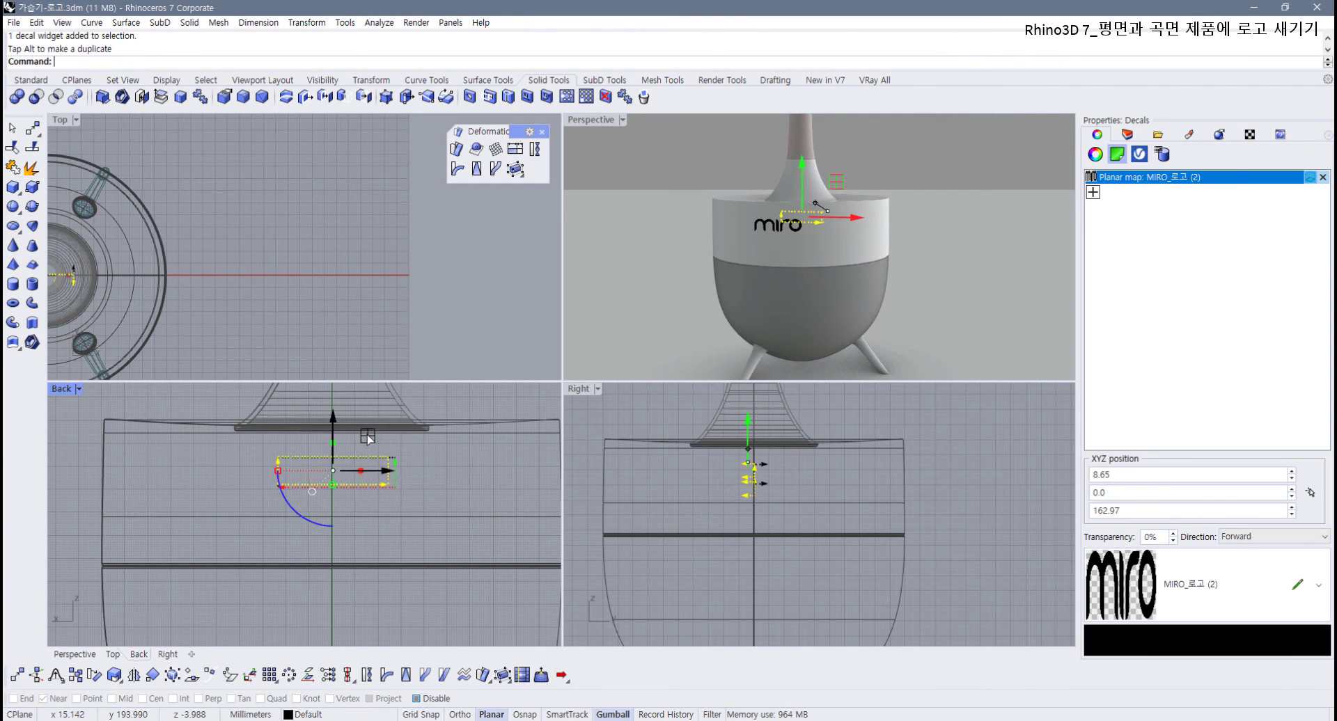
pyautogui.scroll(3, 382, 485)
pyautogui.keyDown('shift'); pyautogui.moveTo(307, 488); pyautogui.dragTo(307, 489); pyautogui.keyUp('shift')
pyautogui.moveTo(344, 431); pyautogui.dragTo(347, 433)
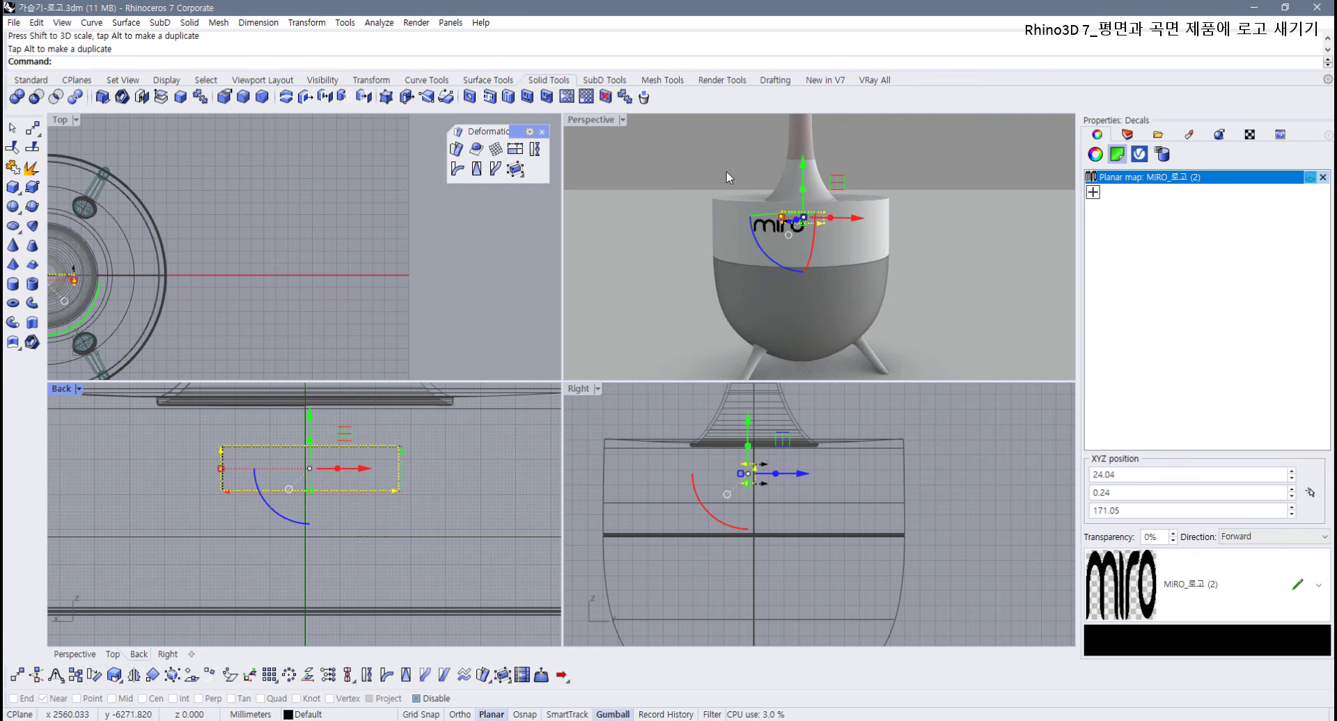
# Step: Reselect the upper body and set the second miro decal's transparency to 40%
pyautogui.click(662, 154)
pyautogui.moveTo(690, 171); pyautogui.dragTo(808, 217, button='right')
pyautogui.click(807, 227)
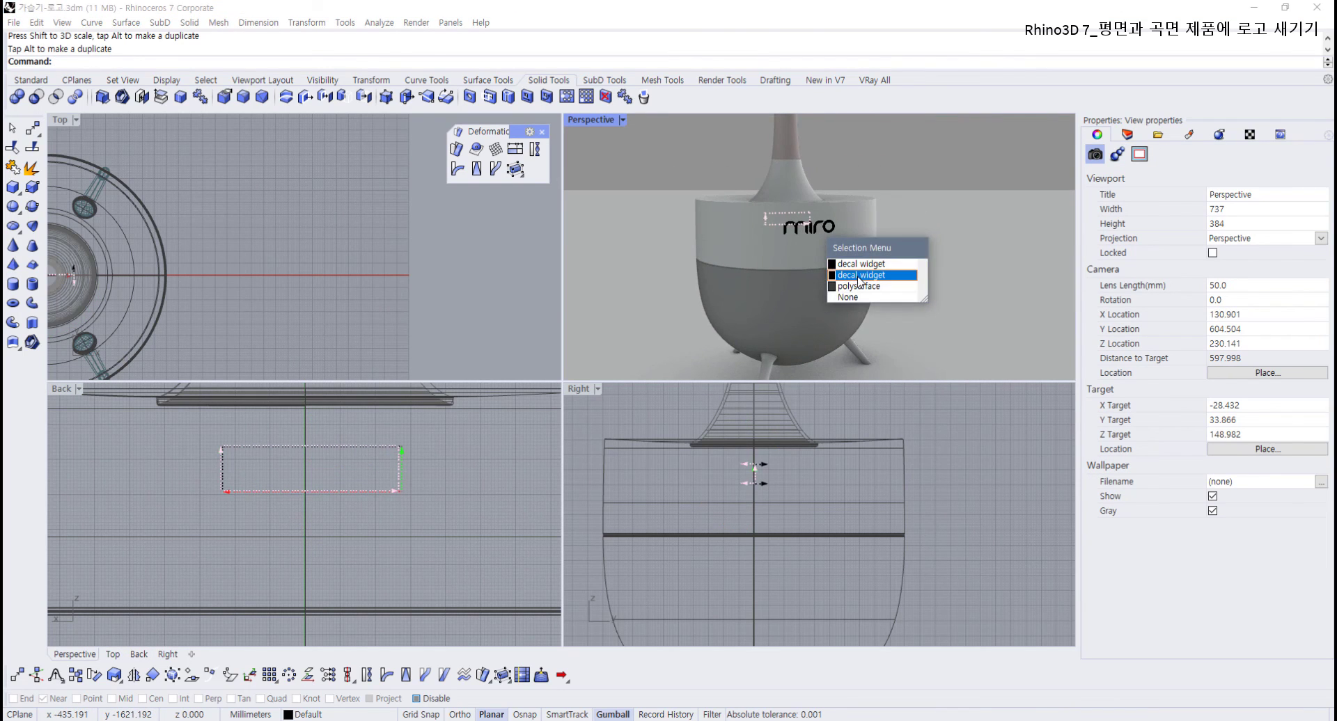
pyautogui.click(860, 264)
pyautogui.scroll(2, 891, 238)
pyautogui.click(827, 238)
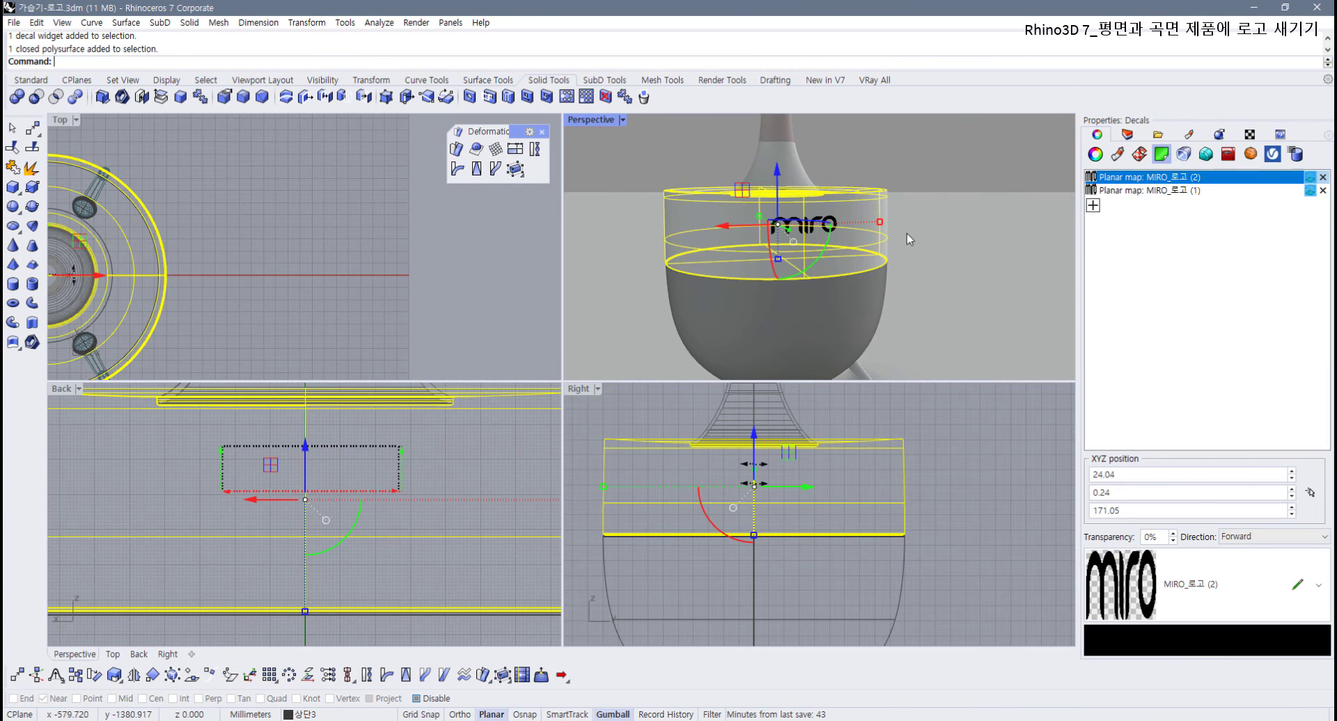
pyautogui.click(1182, 191)
pyautogui.click(1177, 178)
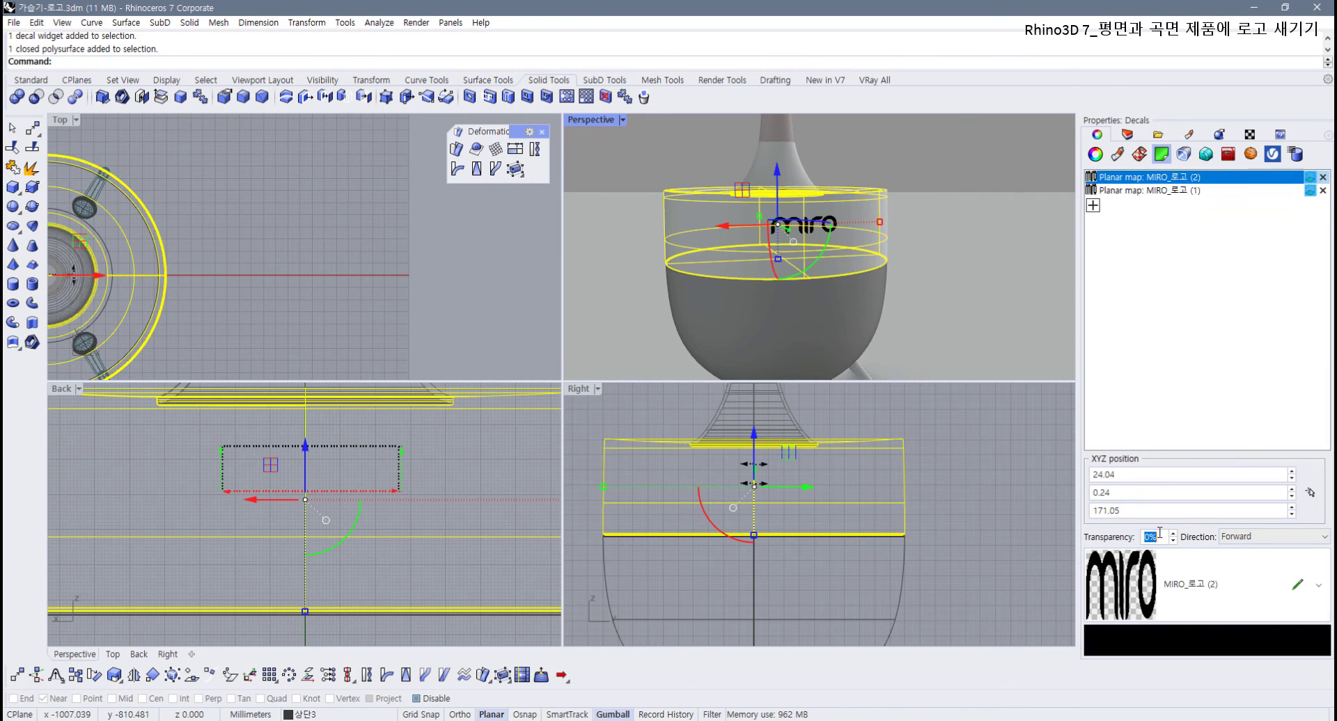
pyautogui.write('40')
pyautogui.press('Return')
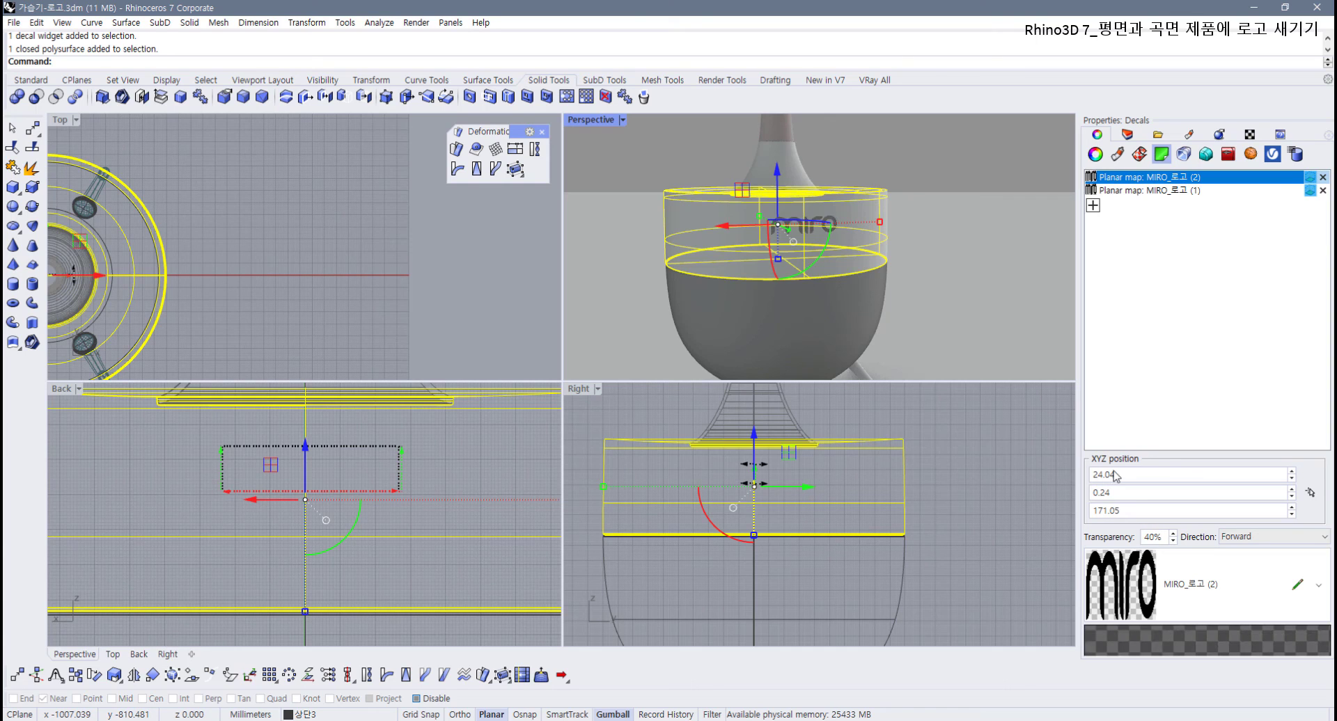
# Step: Deselect the body, set the Back viewport to Rendered display, and return it to the Front view
pyautogui.click(954, 186)
pyautogui.scroll(-5, 955, 223)
pyautogui.moveTo(955, 226); pyautogui.dragTo(805, 261, button='right')
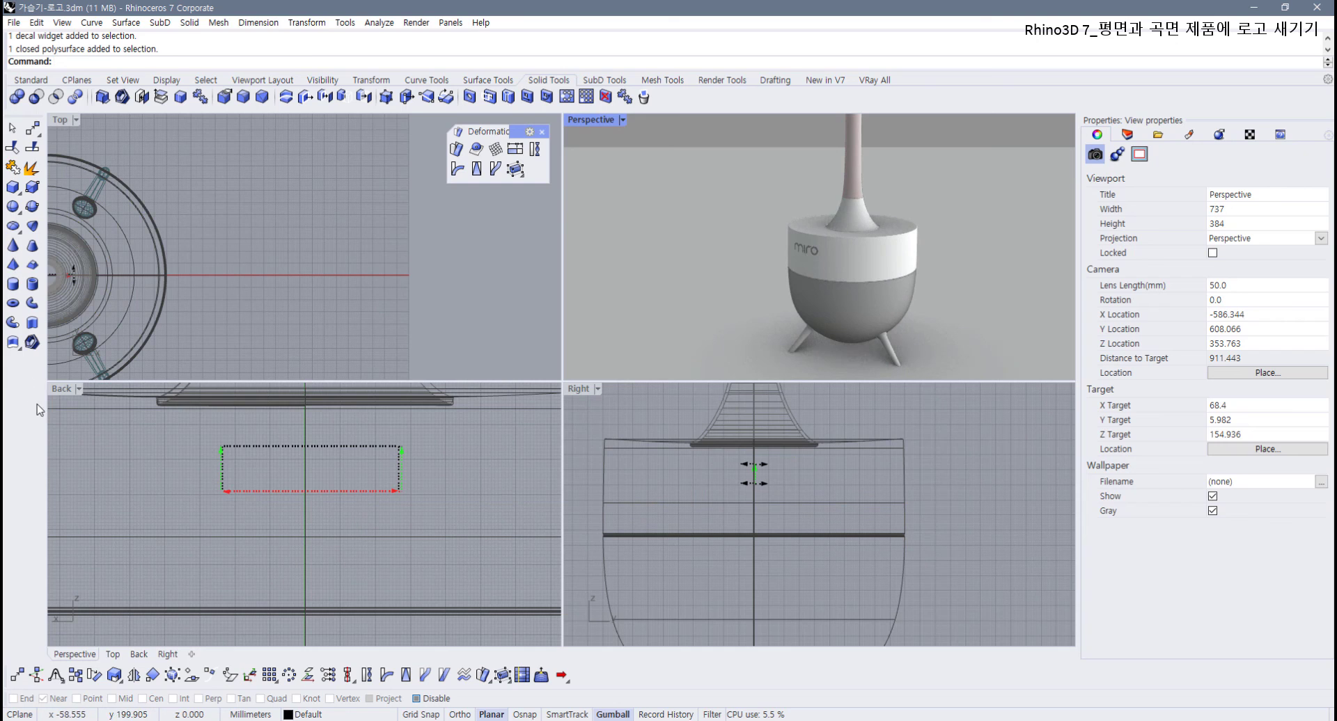
pyautogui.click(79, 389)
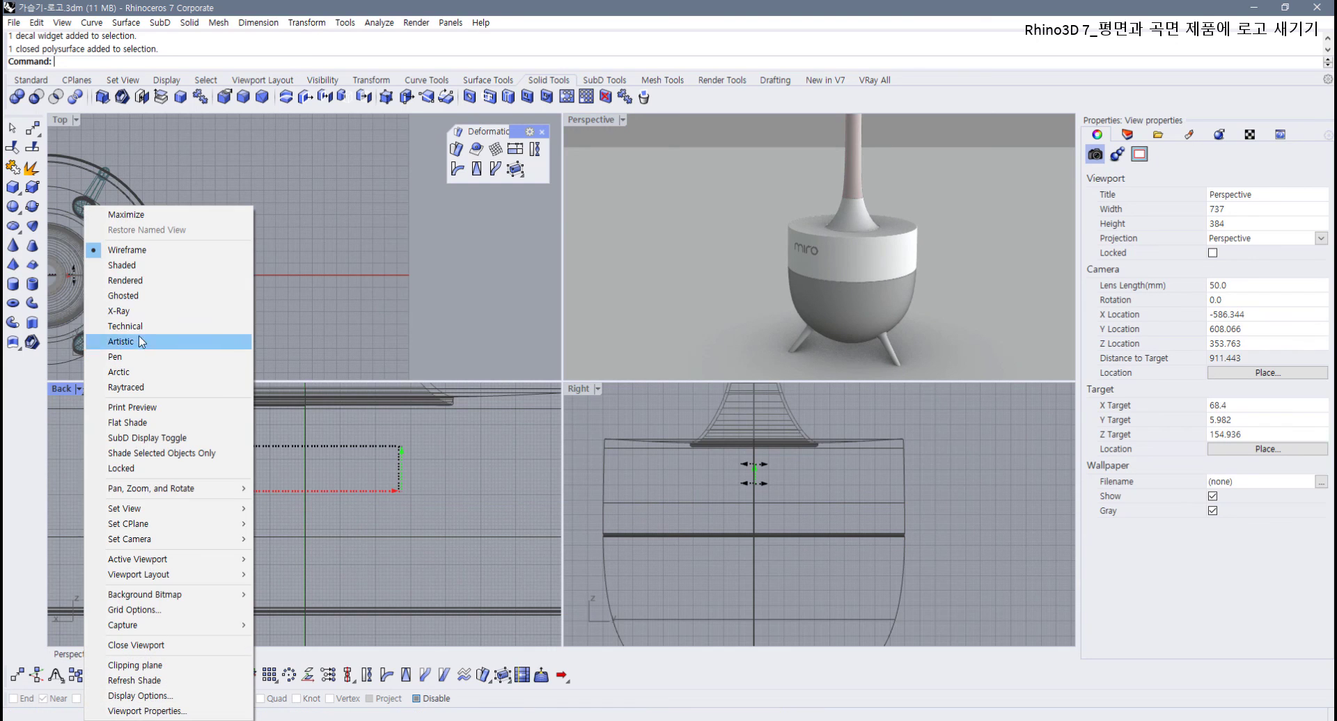
pyautogui.click(131, 281)
pyautogui.click(78, 389)
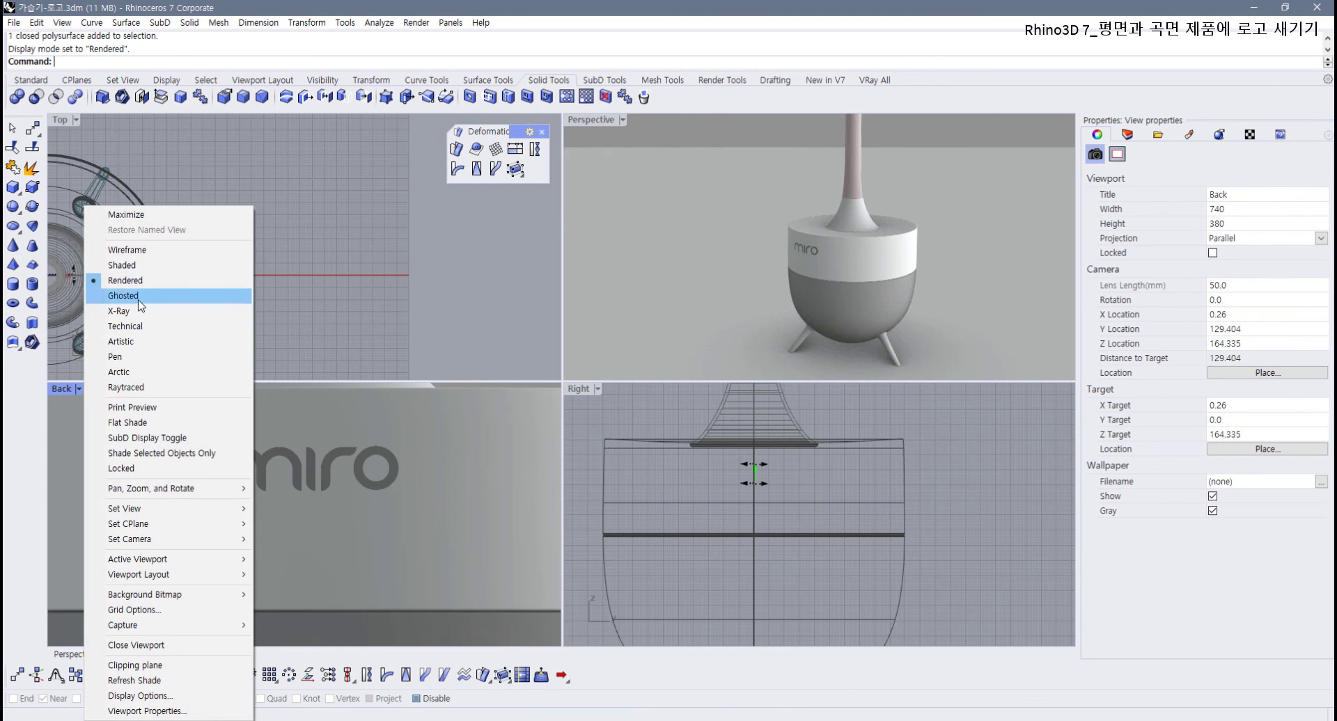
pyautogui.moveTo(244, 514)
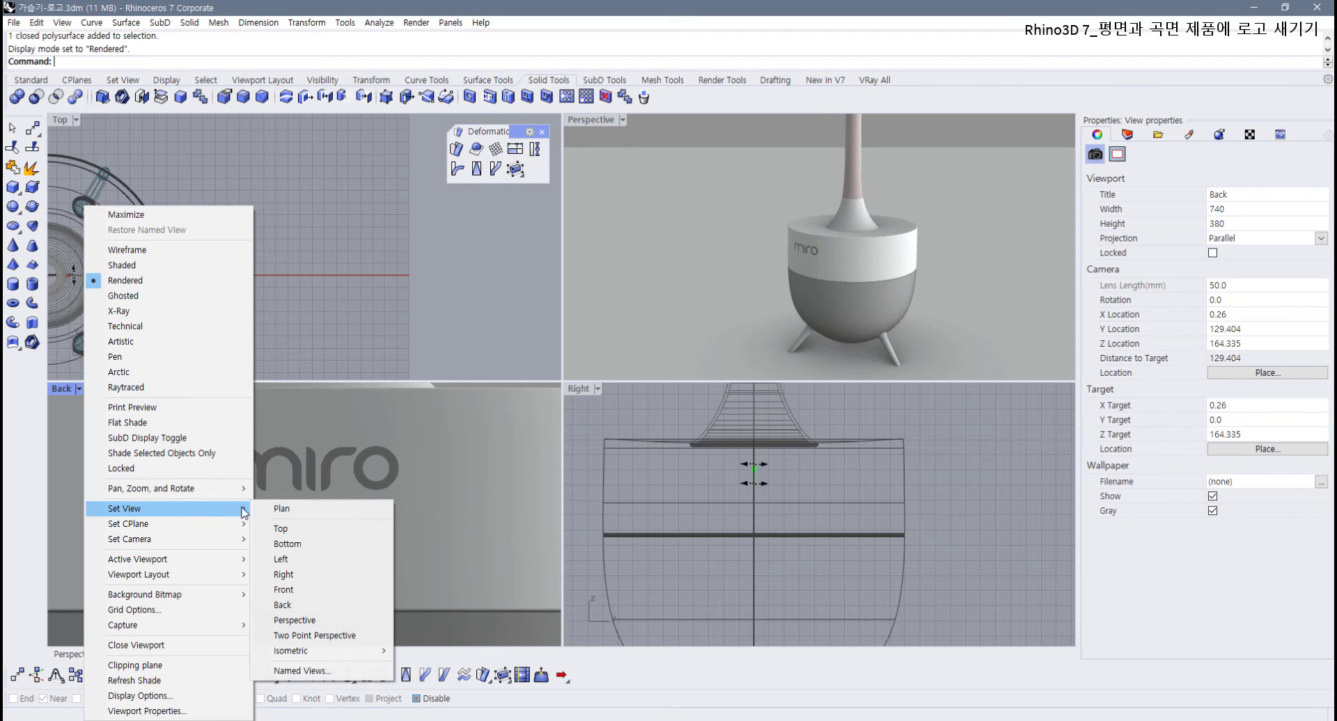
pyautogui.click(317, 590)
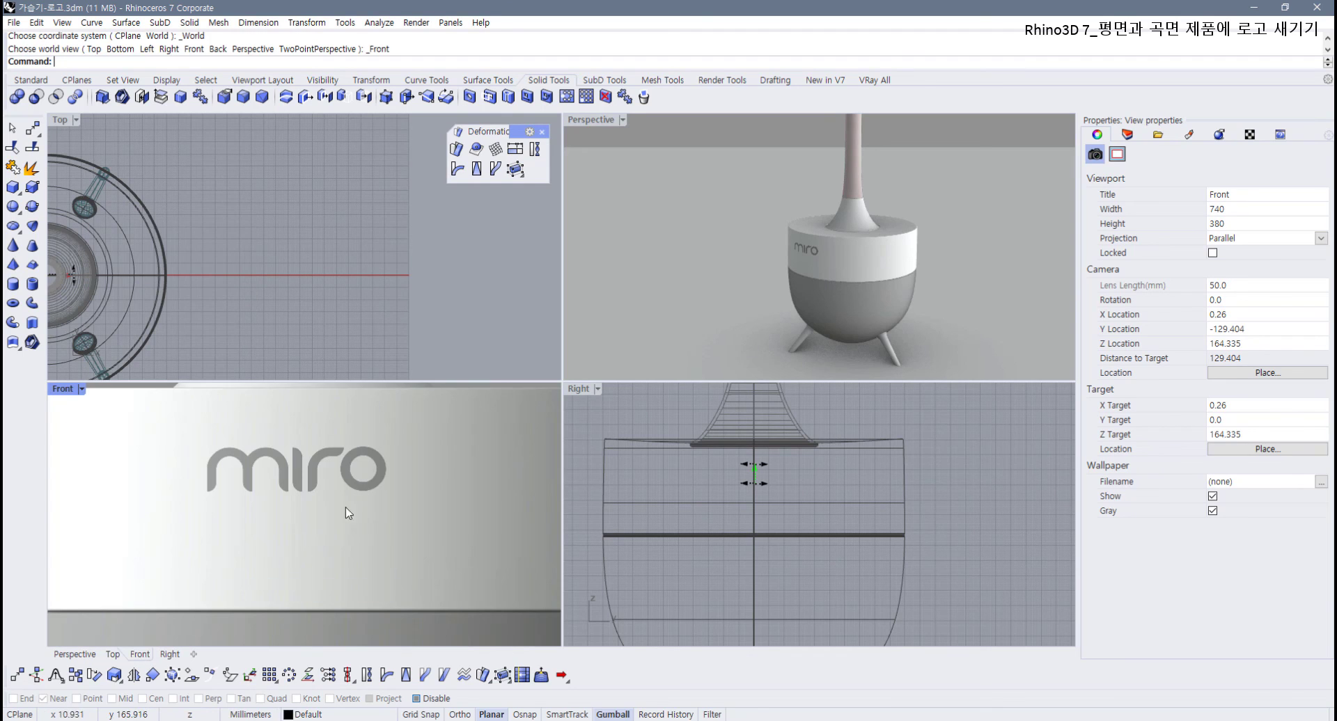
# Step: Select the upper body and review the second decal's direction options and the list of both planar decals
pyautogui.click(778, 242)
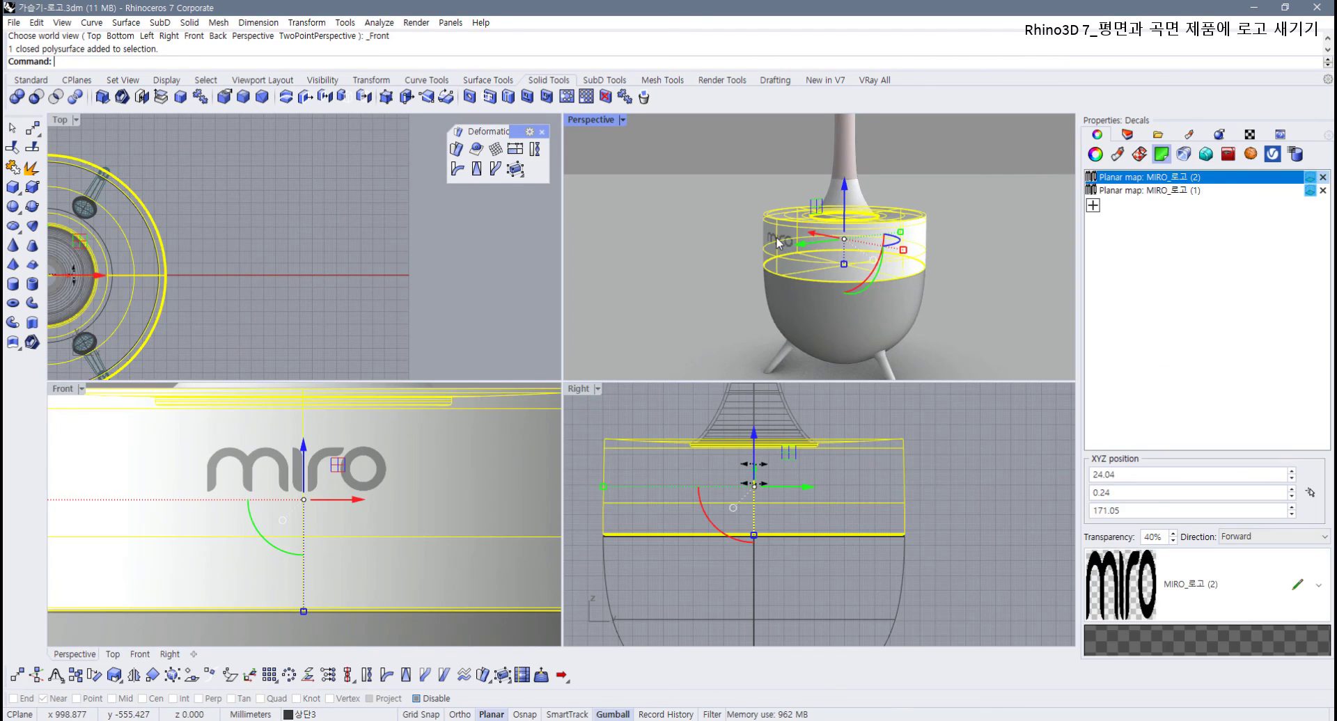
pyautogui.click(1249, 537)
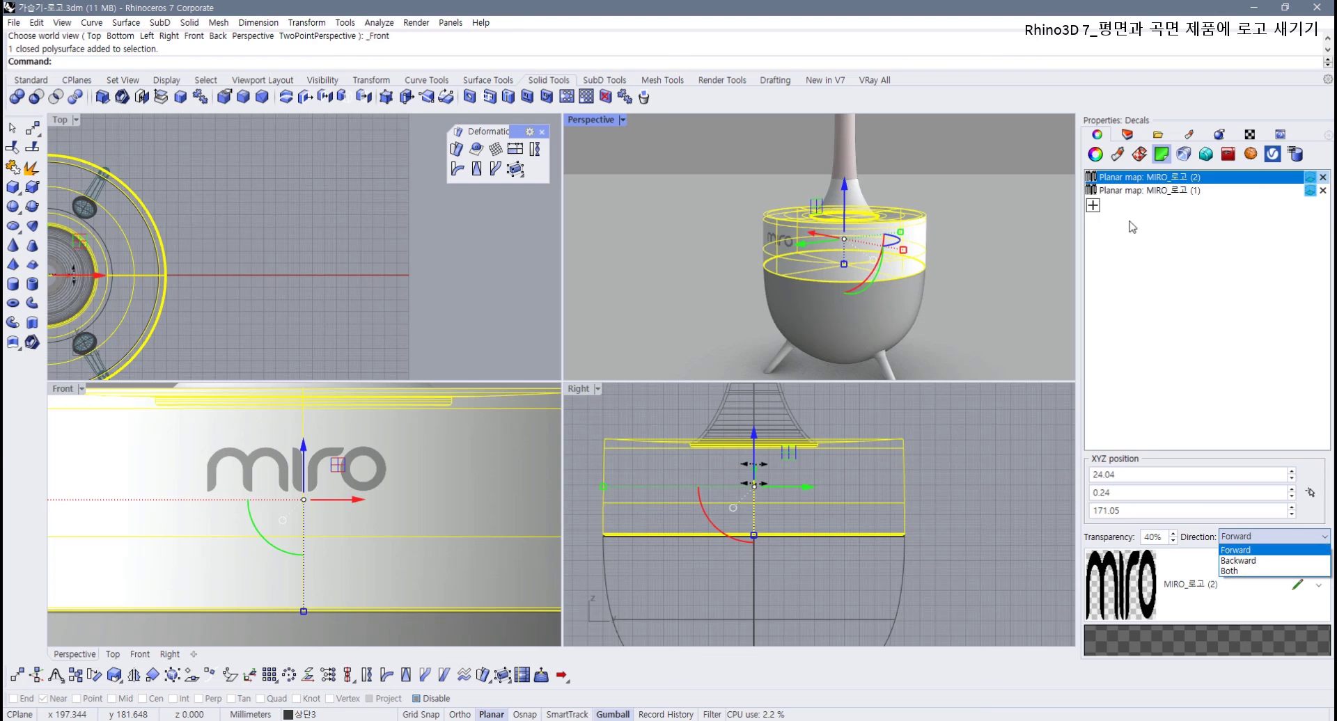
pyautogui.click(950, 160)
pyautogui.click(950, 208)
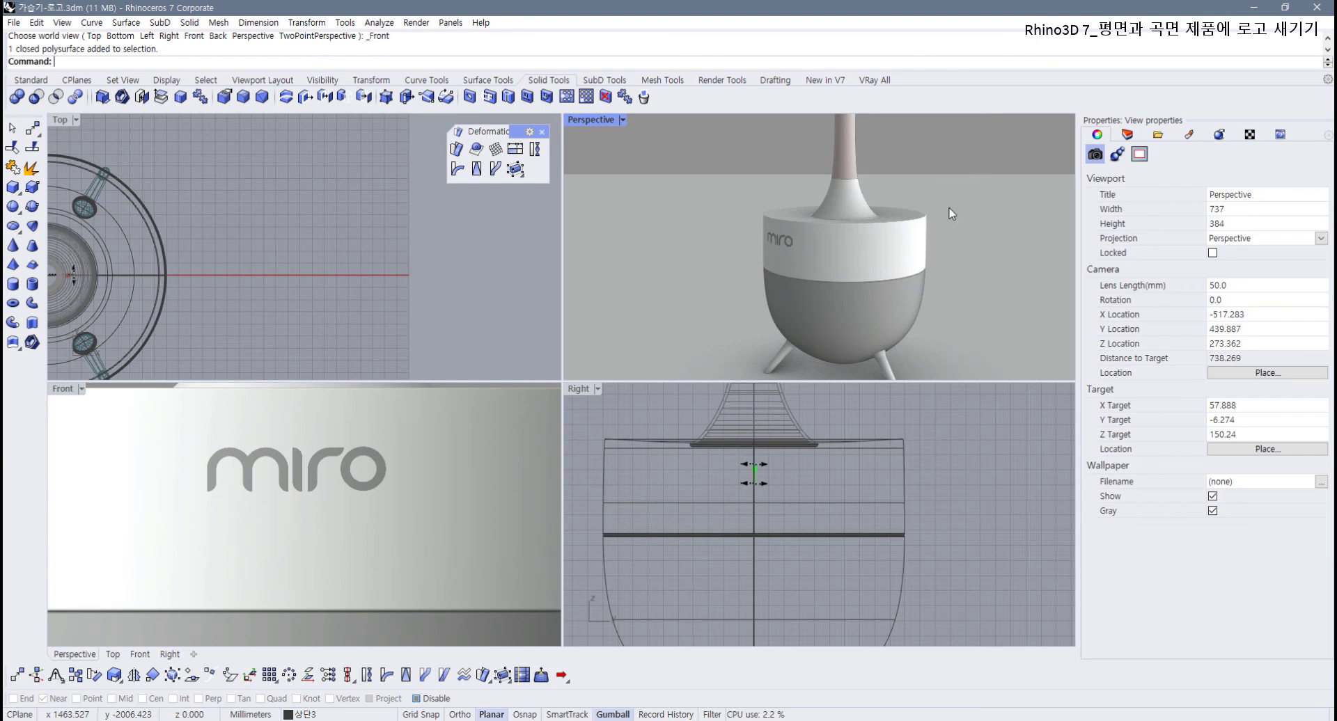
pyautogui.moveTo(949, 208); pyautogui.dragTo(951, 216, button='right')
pyautogui.click(864, 237)
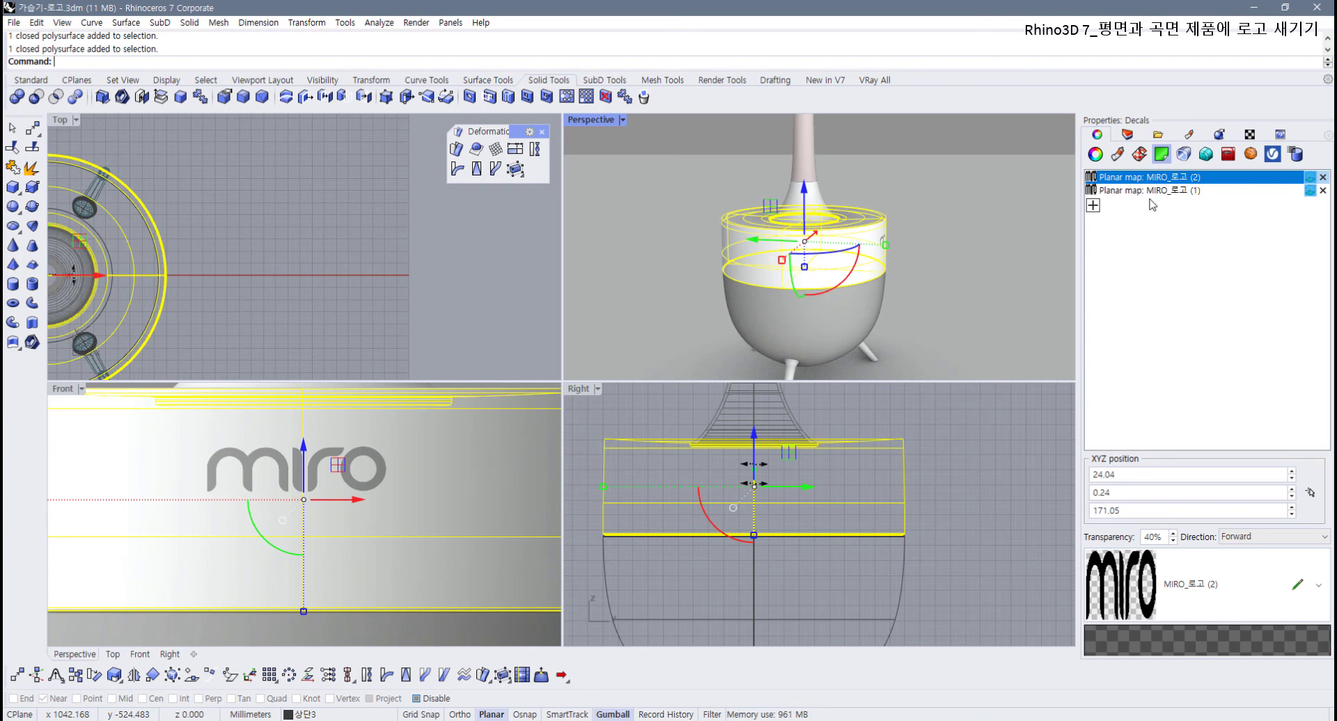
pyautogui.click(975, 136)
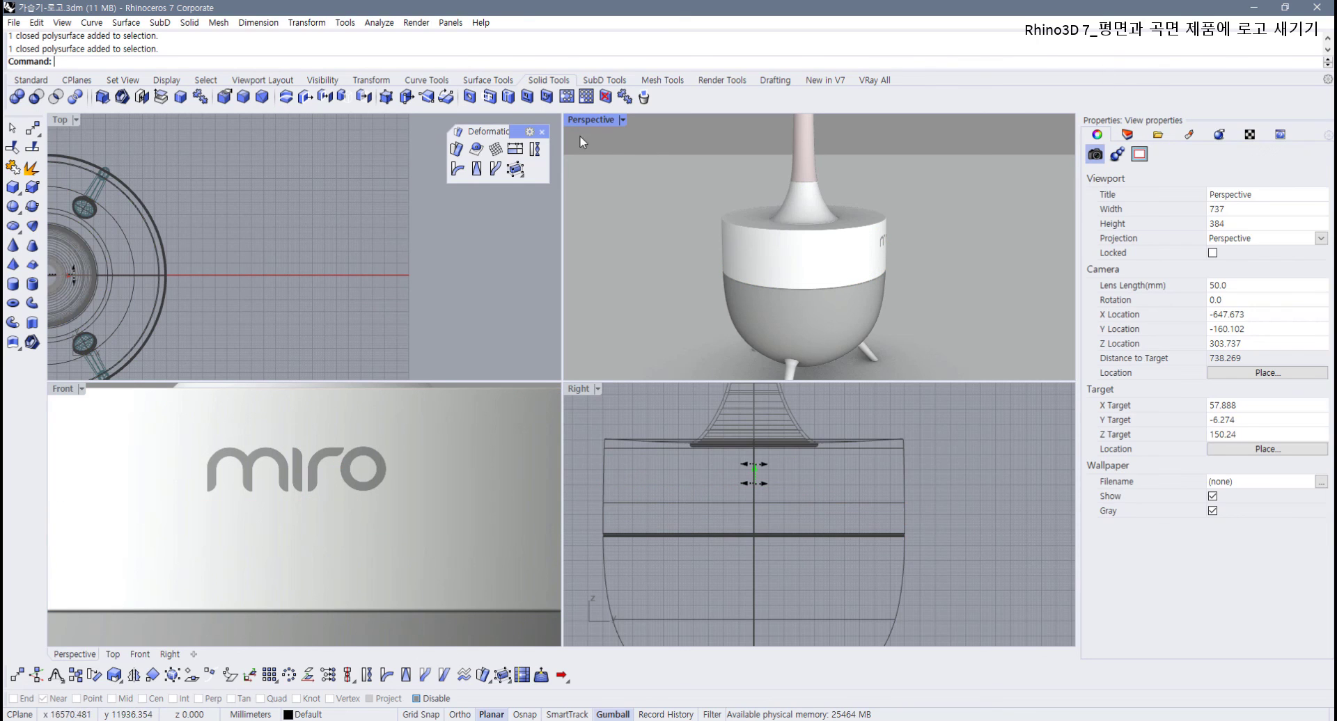
# Step: Maximize the Perspective viewport and examine the miro logo on the back of the upper body
pyautogui.scroll(-2, 602, 164)
pyautogui.doubleClick(597, 123)
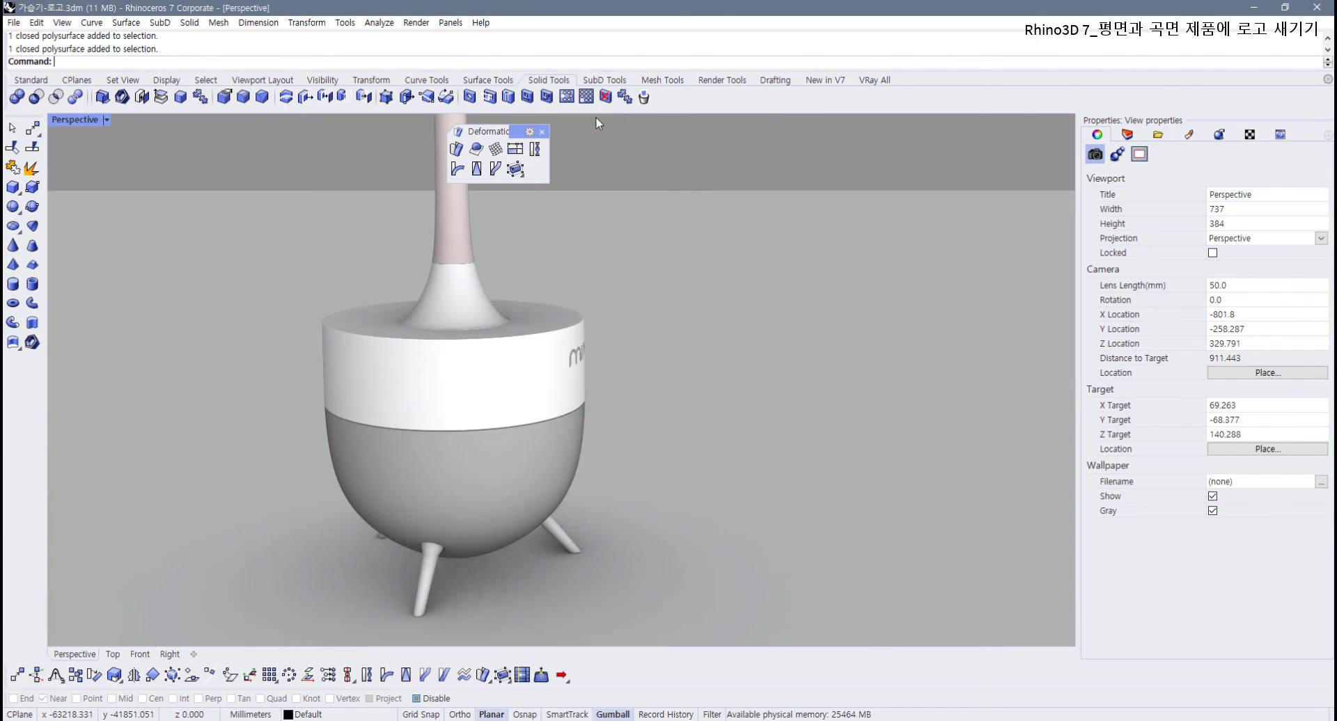
pyautogui.keyDown('shift'); pyautogui.moveTo(602, 353); pyautogui.dragTo(683, 390, button='right'); pyautogui.keyUp('shift')
pyautogui.scroll(2, 641, 394)
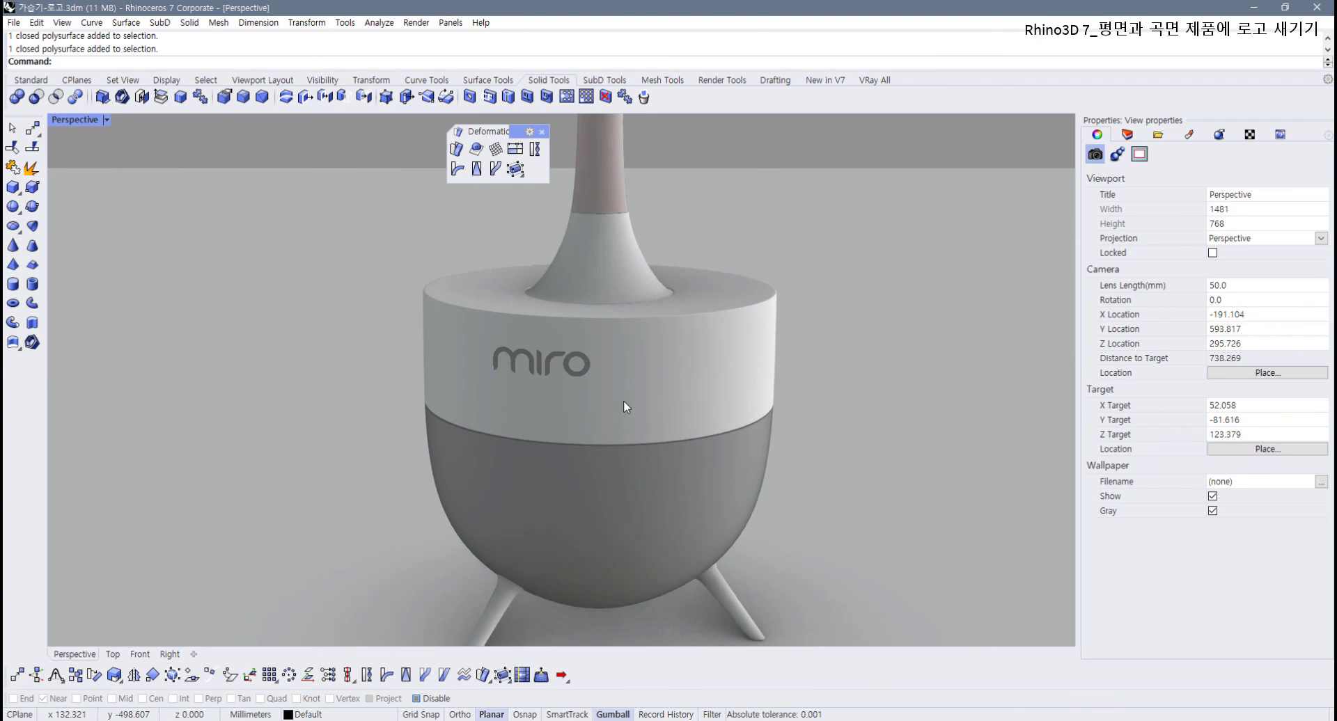